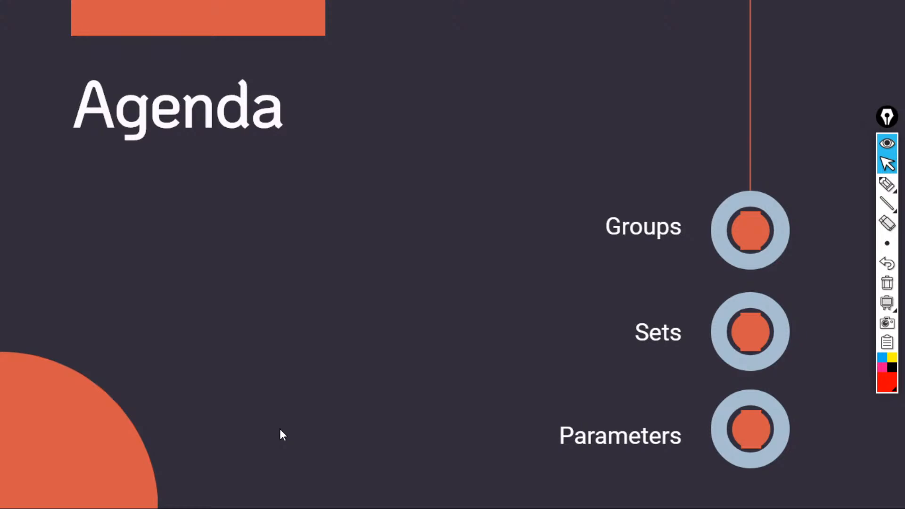
Step: Switch from the presentation to Tableau and open the Sample - Superstore saved data source
{"action": "key", "text": "Right"}
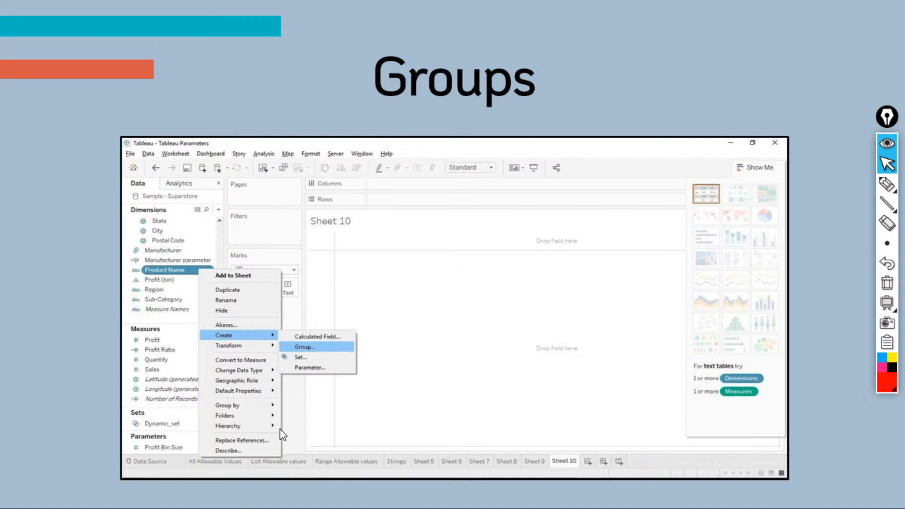
{"action": "key", "text": "super+d"}
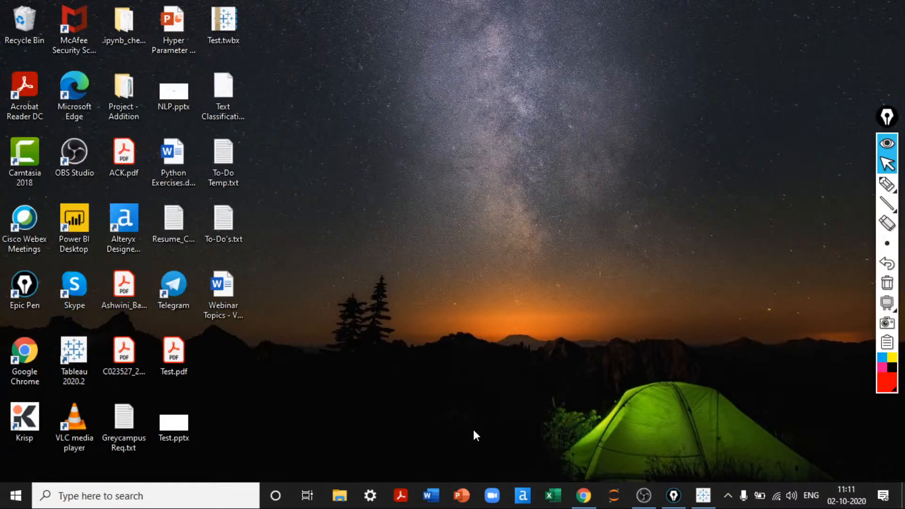
{"action": "left_click", "coordinate": [702, 495]}
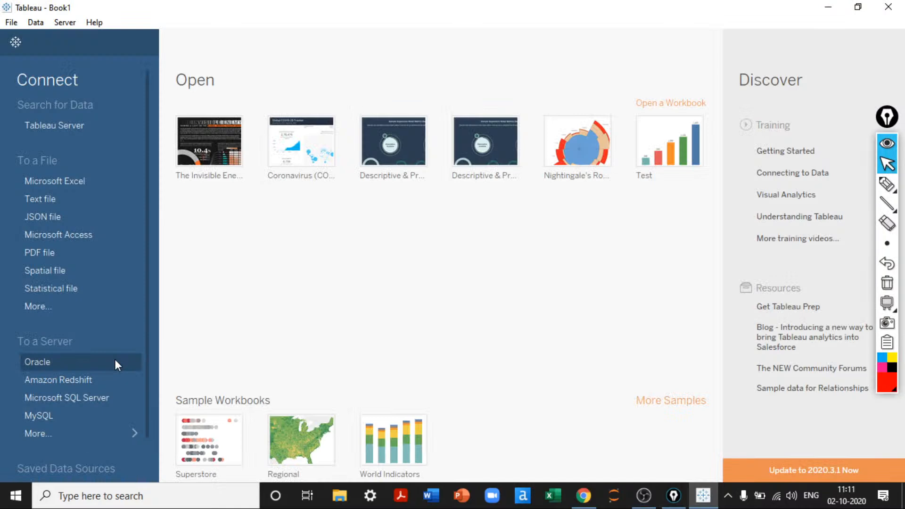
{"action": "scroll", "coordinate": [114, 359], "scroll_direction": "down", "scroll_amount": 1}
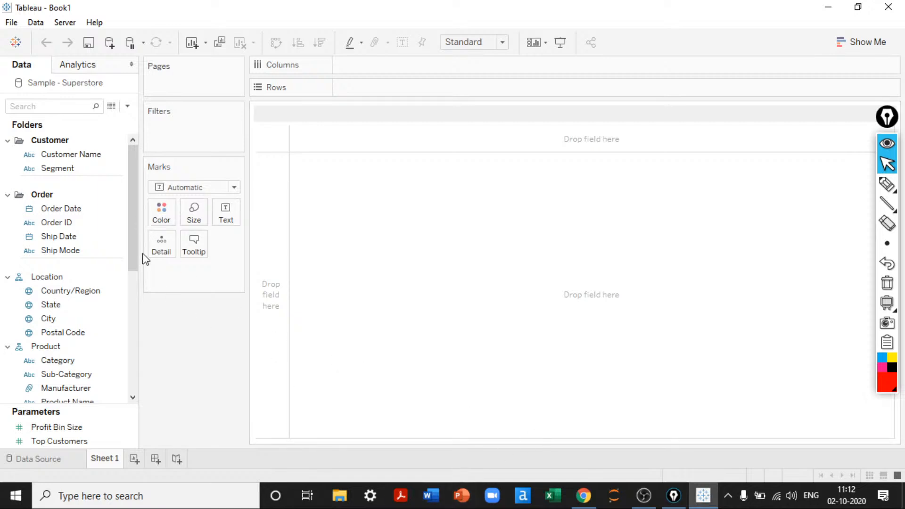
Step: Delete the Profit Bin Size and Top Customers parameters, accepting the effect on dependent fields
{"action": "scroll", "coordinate": [138, 340], "scroll_direction": "down", "scroll_amount": 4}
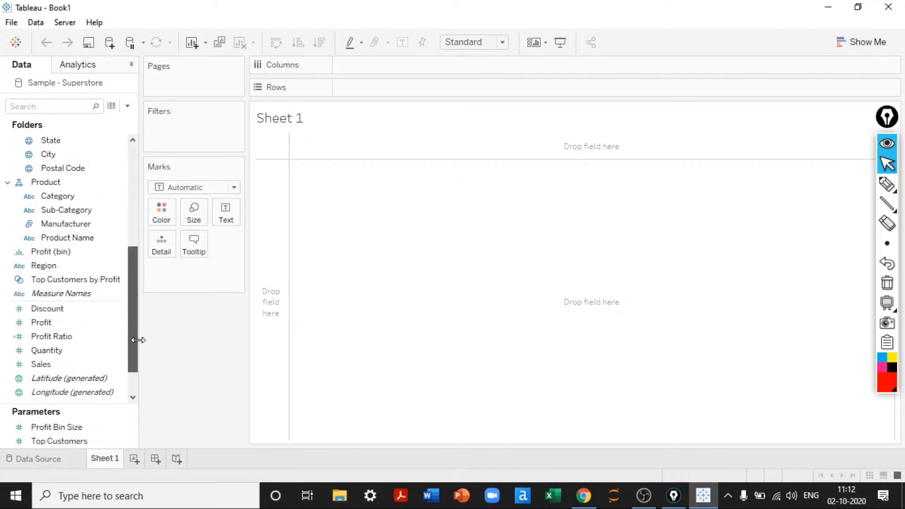
{"action": "scroll", "coordinate": [138, 339], "scroll_direction": "down", "scroll_amount": 3}
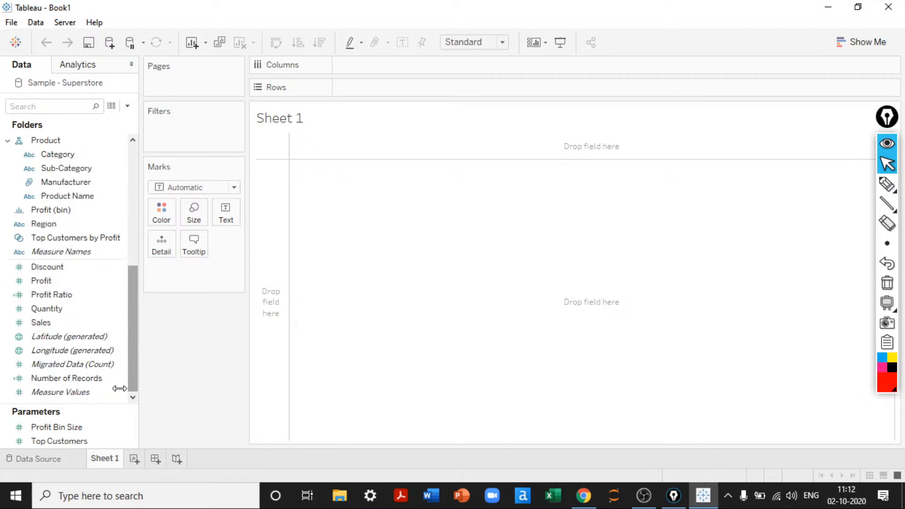
{"action": "left_click", "coordinate": [85, 428]}
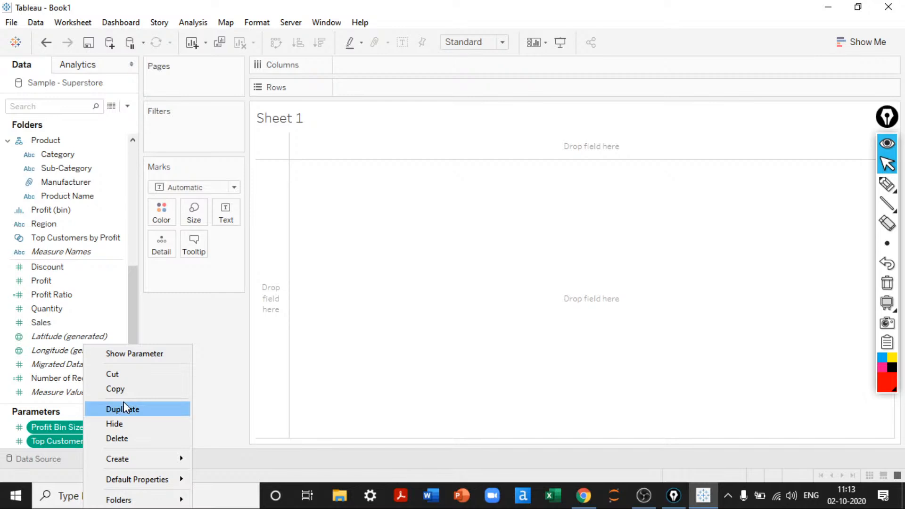
{"action": "left_click", "coordinate": [124, 438]}
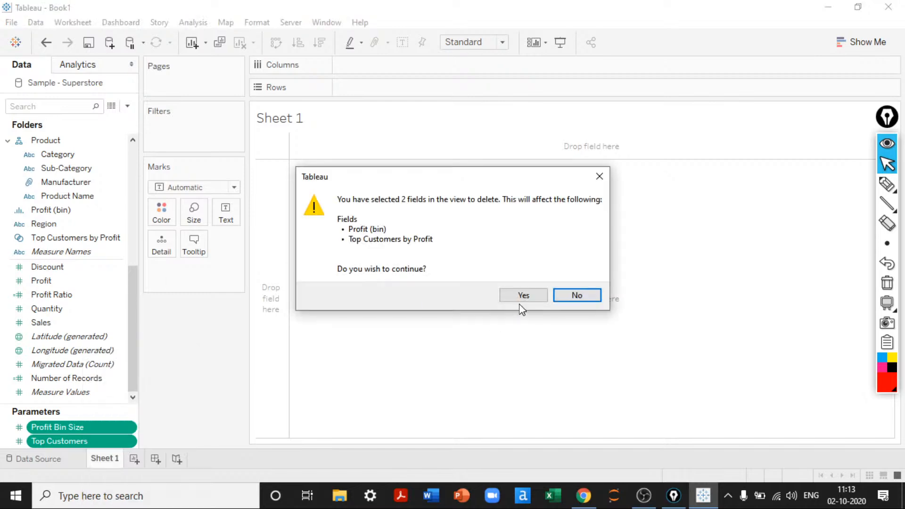
{"action": "left_click", "coordinate": [521, 296]}
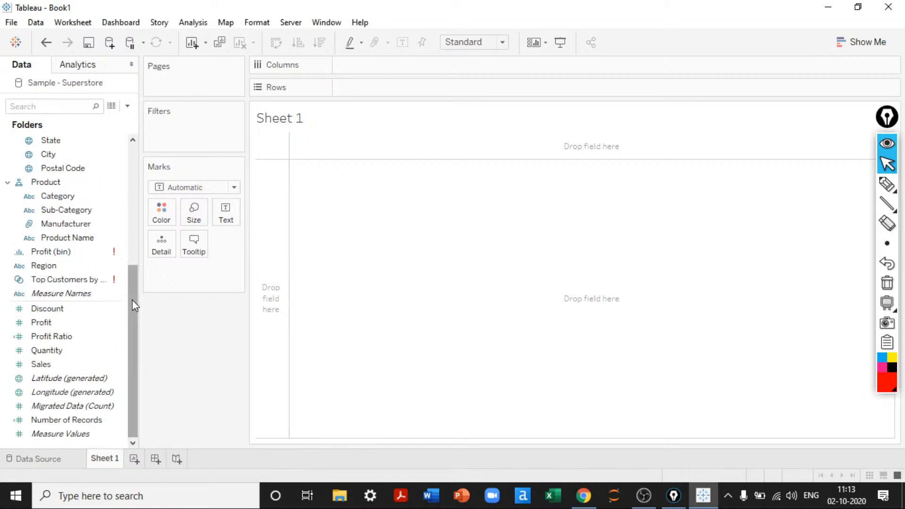
{"action": "left_click_drag", "start_coordinate": [135, 308], "coordinate": [138, 214]}
{"action": "left_click", "coordinate": [76, 346]}
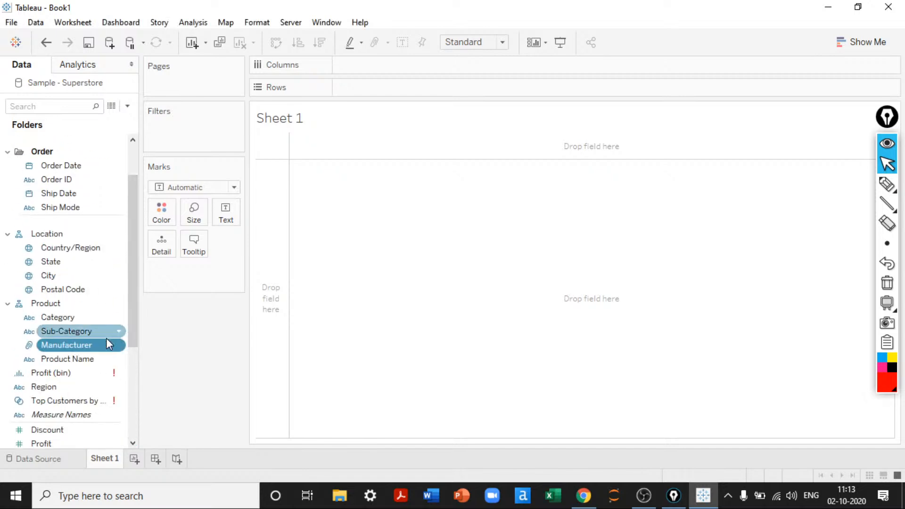
{"action": "right_click", "coordinate": [99, 350]}
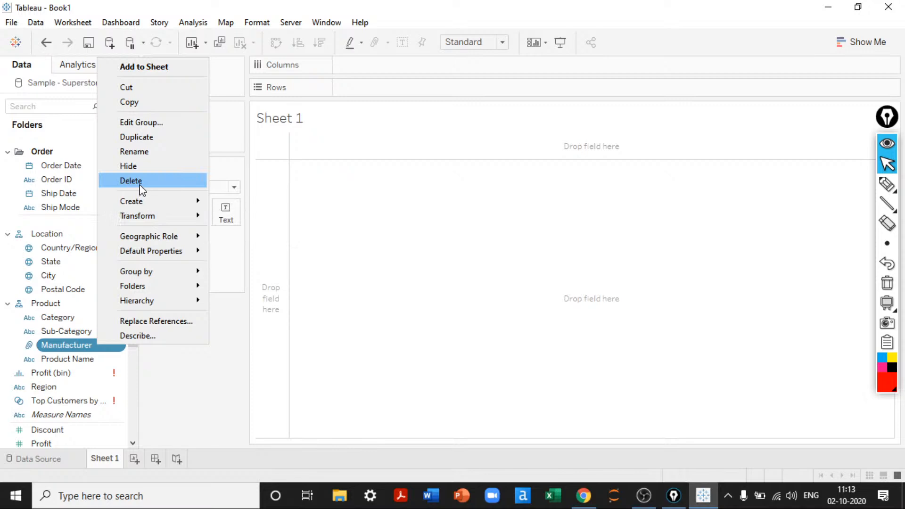
{"action": "left_click", "coordinate": [181, 357]}
Step: Delete the Profit (bin) and Top Customers by Profit fields, and widen the data pane
{"action": "left_click", "coordinate": [74, 372]}
{"action": "left_click", "coordinate": [75, 402], "text": "ctrl"}
{"action": "right_click", "coordinate": [75, 402]}
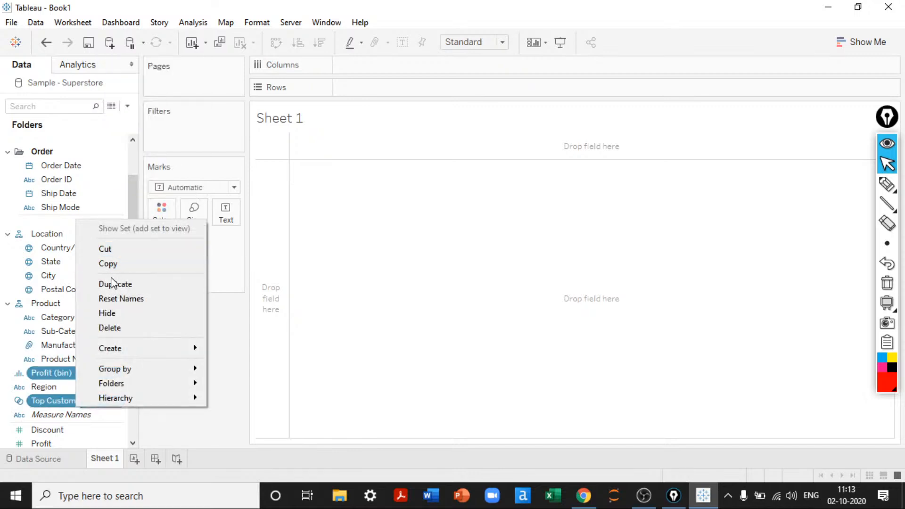
{"action": "left_click", "coordinate": [108, 331]}
{"action": "left_click_drag", "start_coordinate": [135, 278], "coordinate": [168, 355]}
{"action": "left_click", "coordinate": [90, 361]}
{"action": "left_click", "coordinate": [85, 386], "text": "ctrl"}
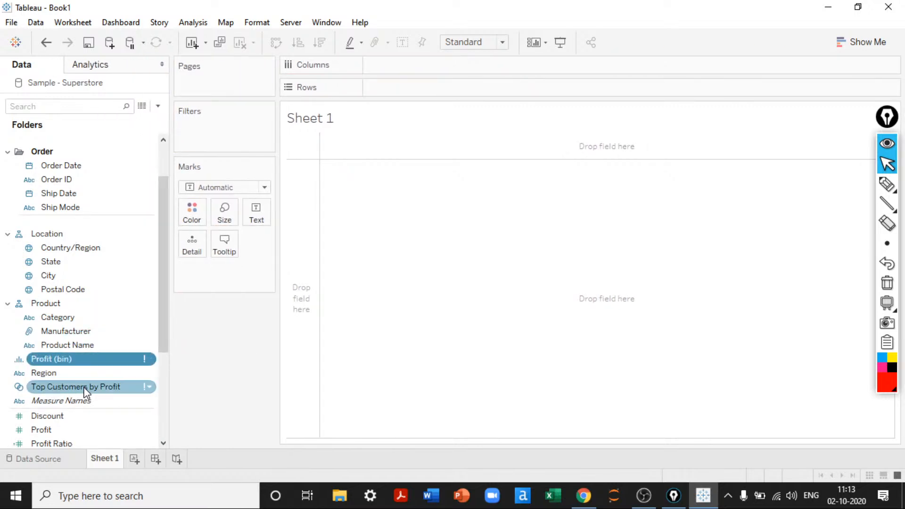
{"action": "right_click", "coordinate": [85, 388]}
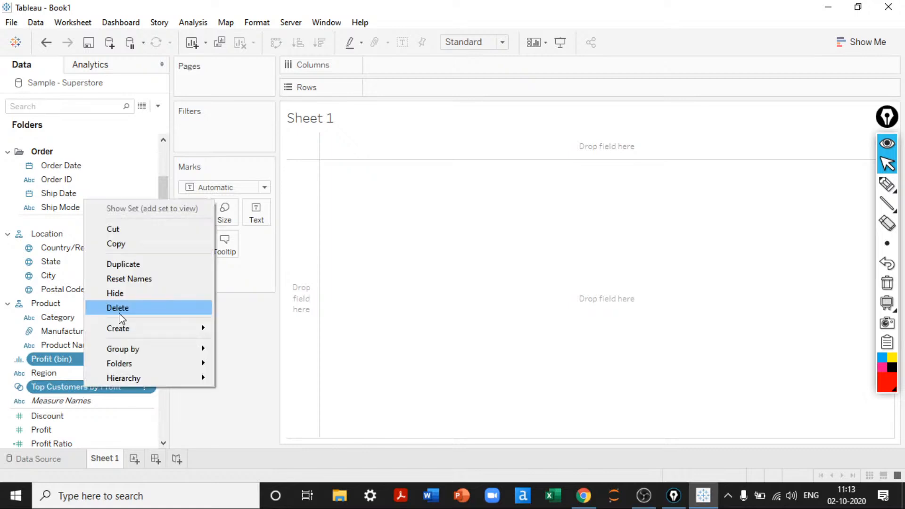
{"action": "left_click", "coordinate": [117, 307]}
Step: Edit the Manufacturer group field, ungroup all of its groups and accept the change
{"action": "left_click", "coordinate": [114, 348]}
{"action": "left_click", "coordinate": [96, 336]}
{"action": "right_click", "coordinate": [96, 336]}
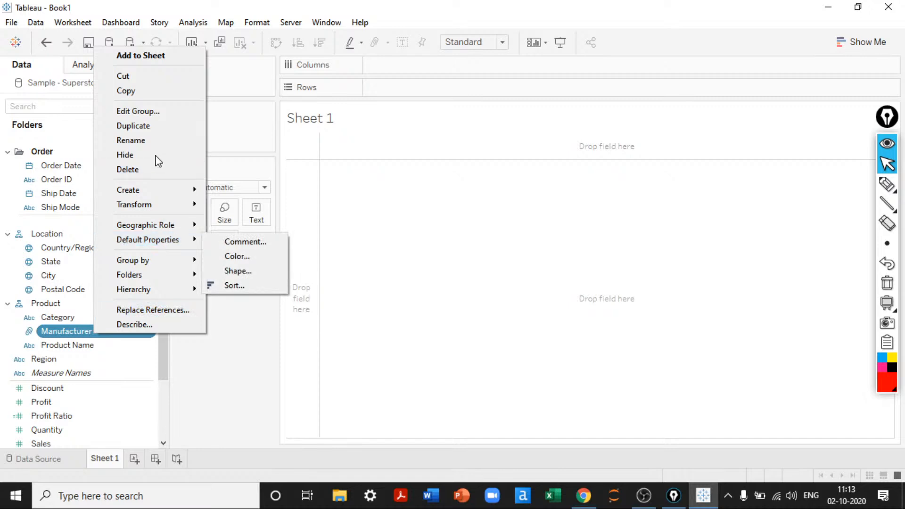
{"action": "left_click", "coordinate": [153, 115]}
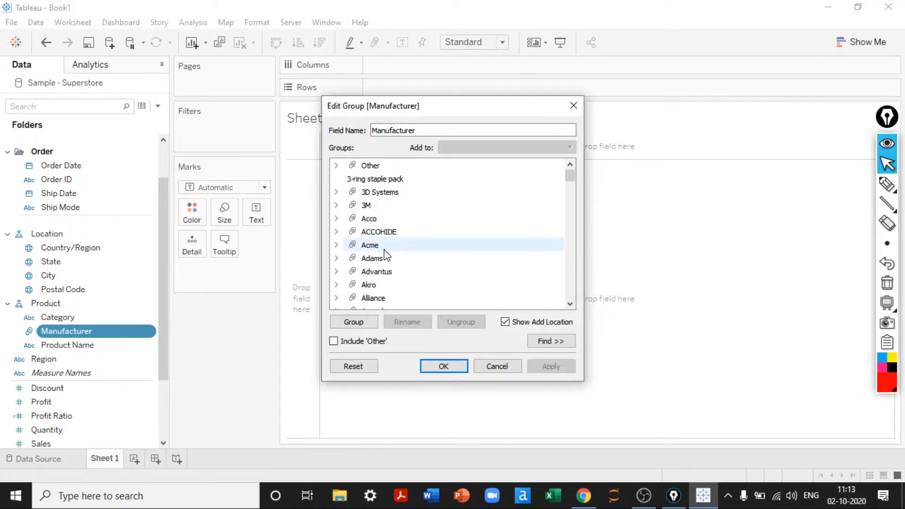
{"action": "left_click", "coordinate": [363, 244]}
{"action": "key", "text": "ctrl+a"}
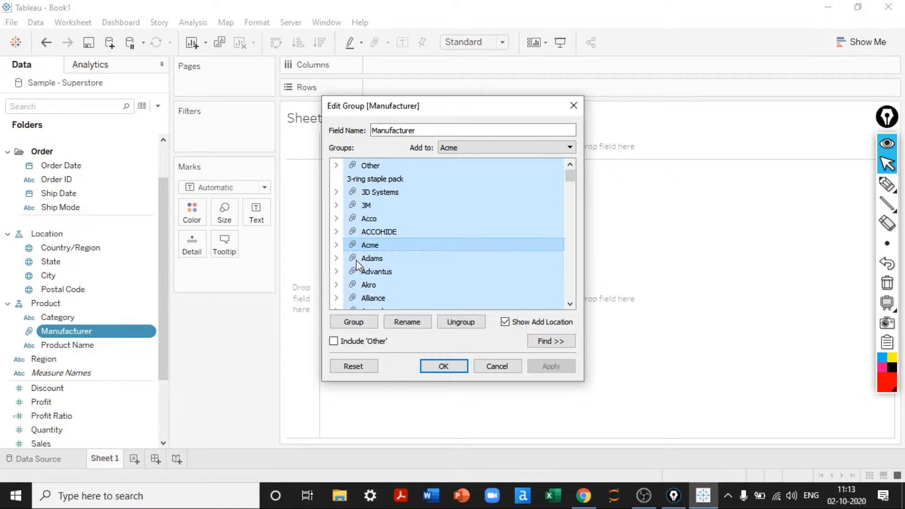
{"action": "left_click", "coordinate": [463, 327]}
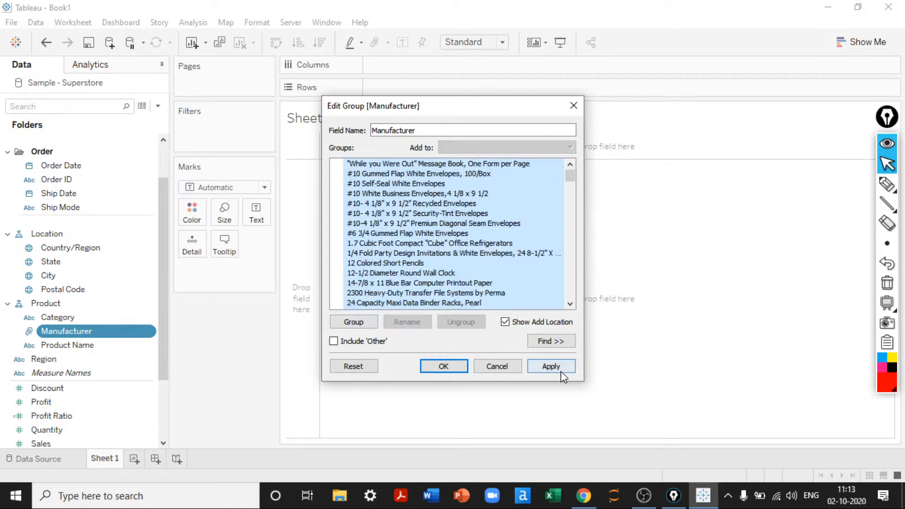
{"action": "left_click", "coordinate": [444, 367]}
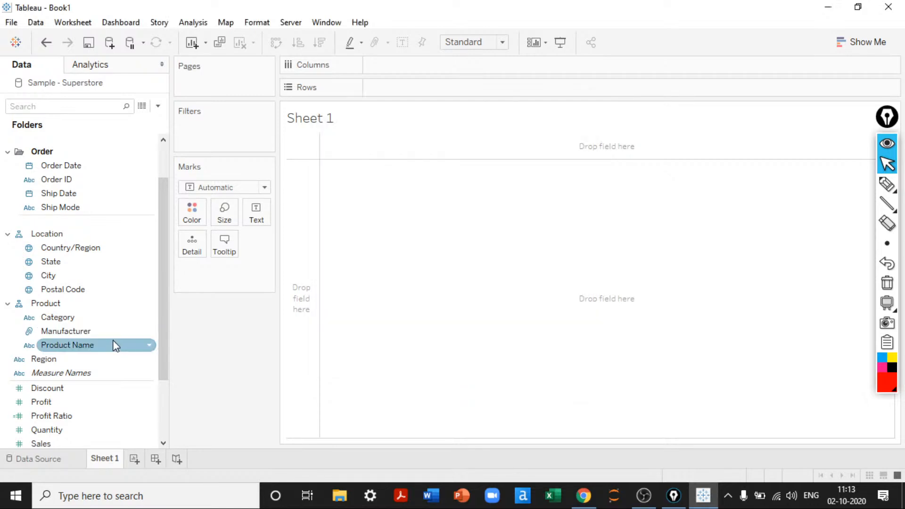
Step: Inspect the Manufacturer field's type options and its ungrouped product list, leaving the group editor without changes
{"action": "right_click", "coordinate": [85, 333]}
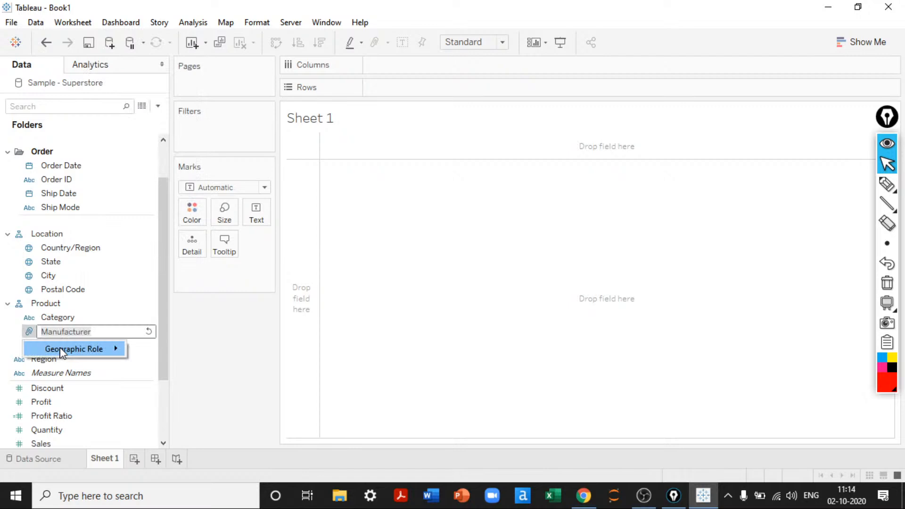
{"action": "left_click", "coordinate": [38, 333]}
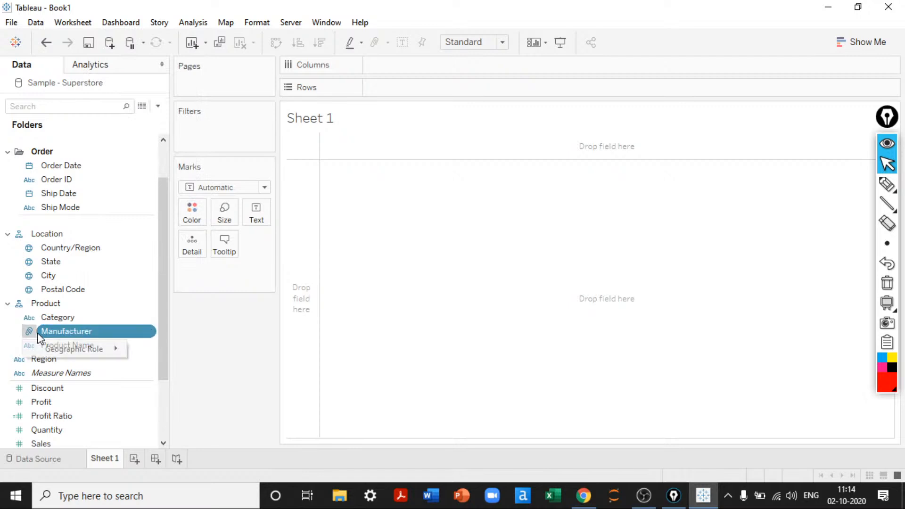
{"action": "right_click", "coordinate": [128, 331]}
{"action": "left_click", "coordinate": [164, 103]}
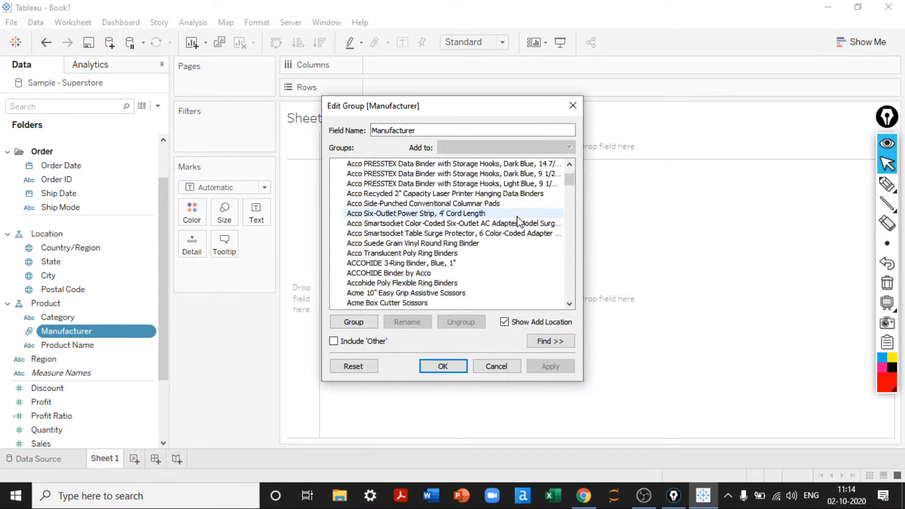
{"action": "scroll", "coordinate": [518, 221], "scroll_direction": "down", "scroll_amount": 2}
{"action": "left_click", "coordinate": [495, 366]}
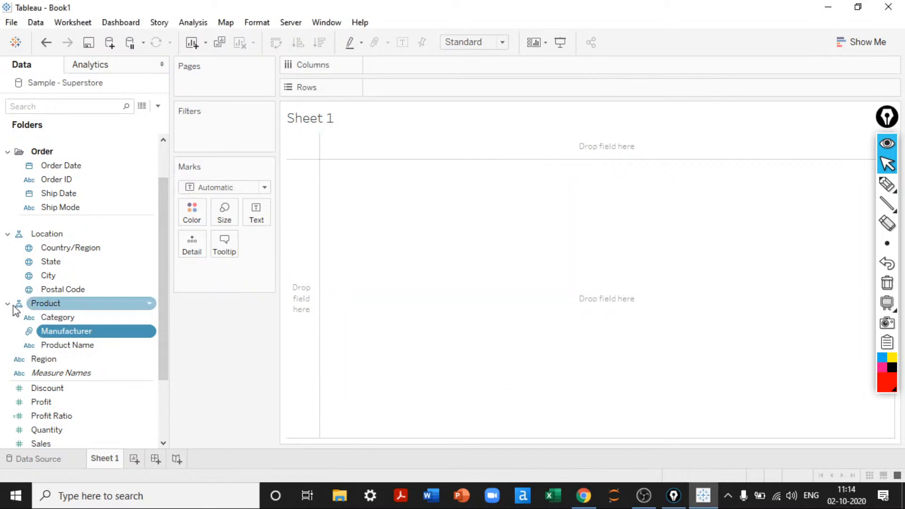
Step: Place Ship Mode on Rows to view its members, and remove it from the sheet
{"action": "scroll", "coordinate": [95, 283], "scroll_direction": "down", "scroll_amount": 1}
{"action": "scroll", "coordinate": [95, 283], "scroll_direction": "up", "scroll_amount": 2}
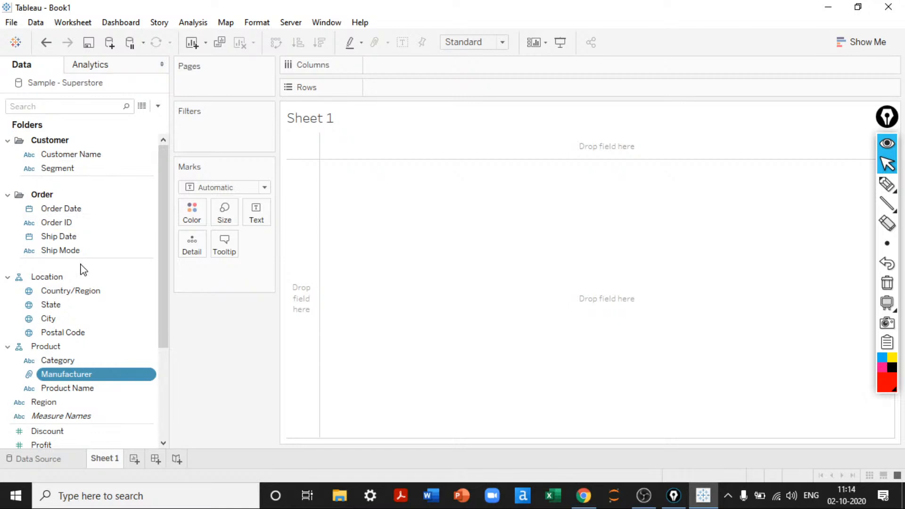
{"action": "left_click", "coordinate": [70, 250]}
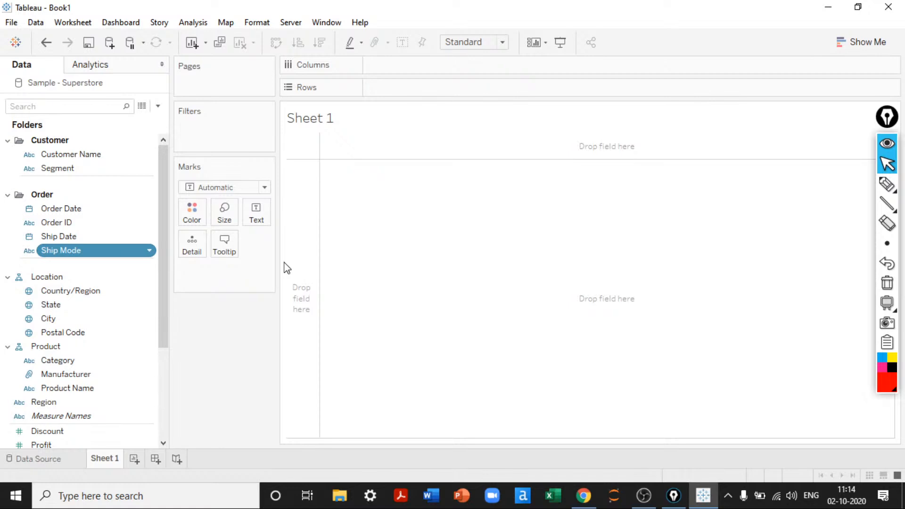
{"action": "left_click_drag", "start_coordinate": [287, 268], "coordinate": [290, 274]}
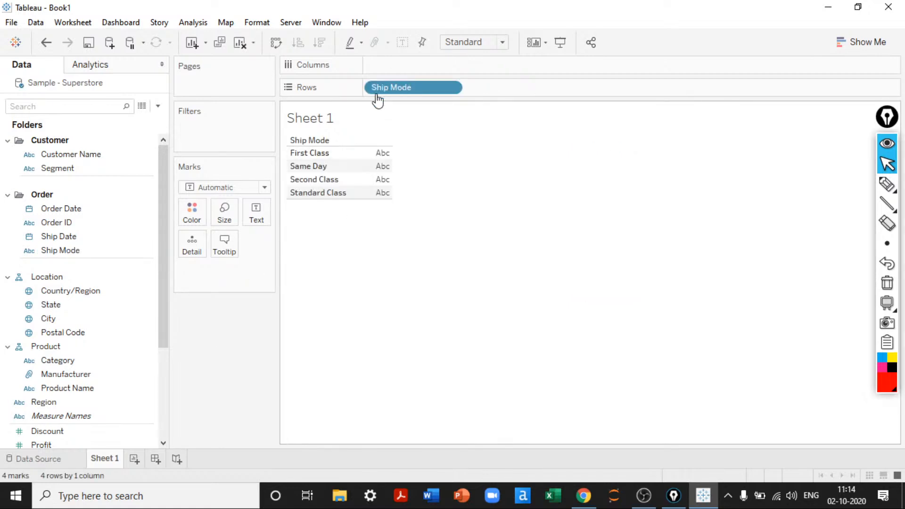
{"action": "left_click_drag", "start_coordinate": [387, 91], "coordinate": [222, 344]}
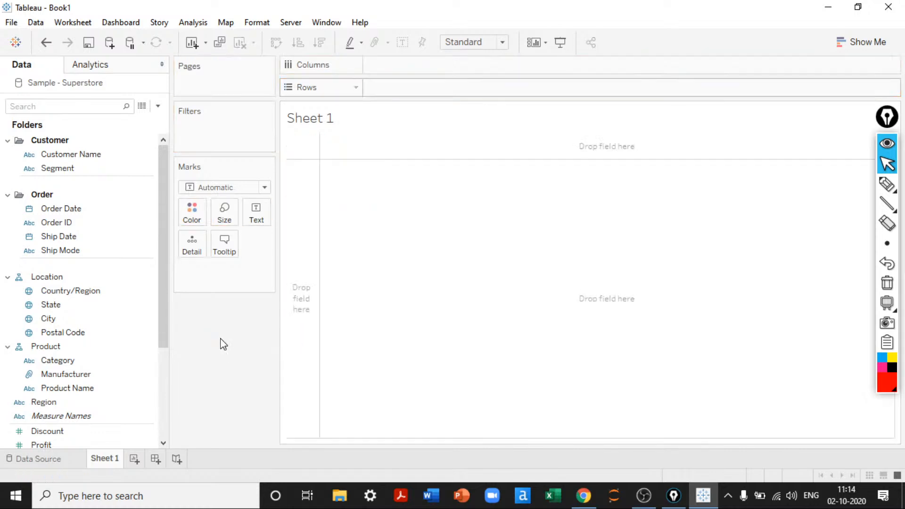
Step: Set the geographic role of the State, City and Postal Code fields to None
{"action": "left_click_drag", "start_coordinate": [164, 277], "coordinate": [163, 319]}
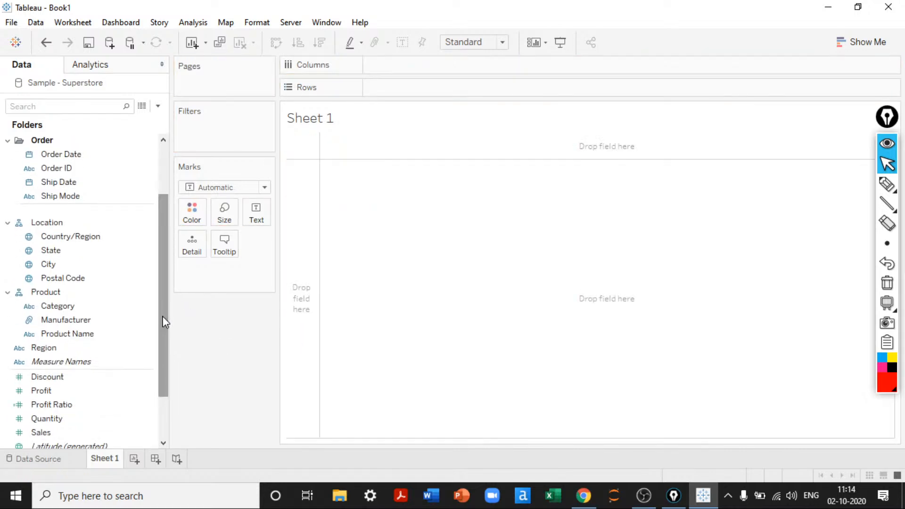
{"action": "left_click", "coordinate": [29, 252]}
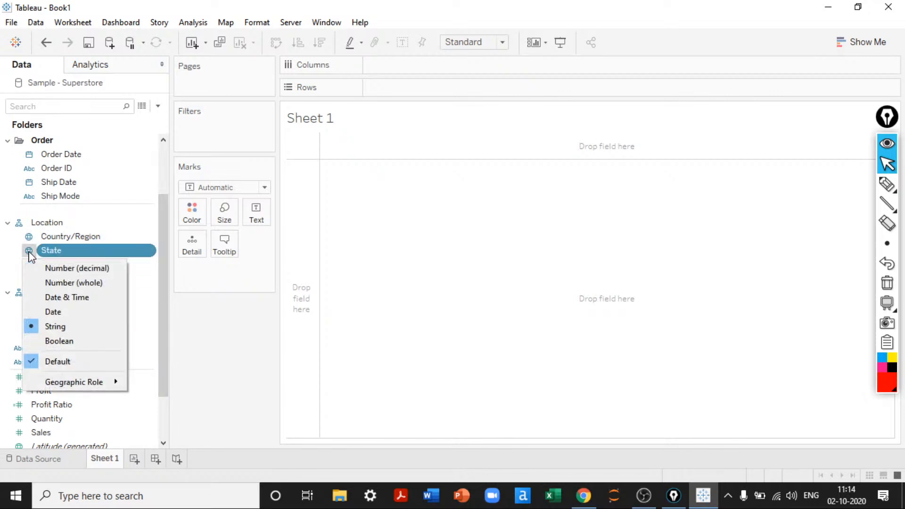
{"action": "mouse_move", "coordinate": [95, 382]}
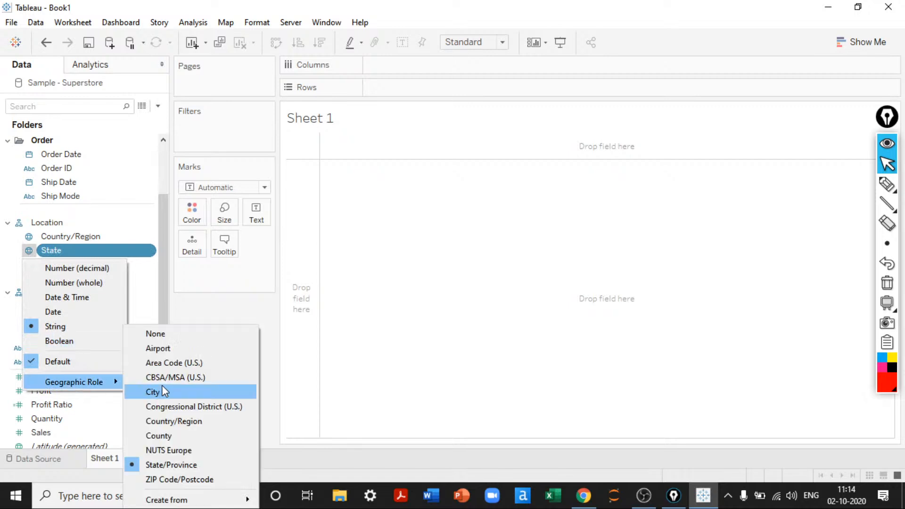
{"action": "left_click", "coordinate": [160, 333]}
{"action": "left_click", "coordinate": [28, 264]}
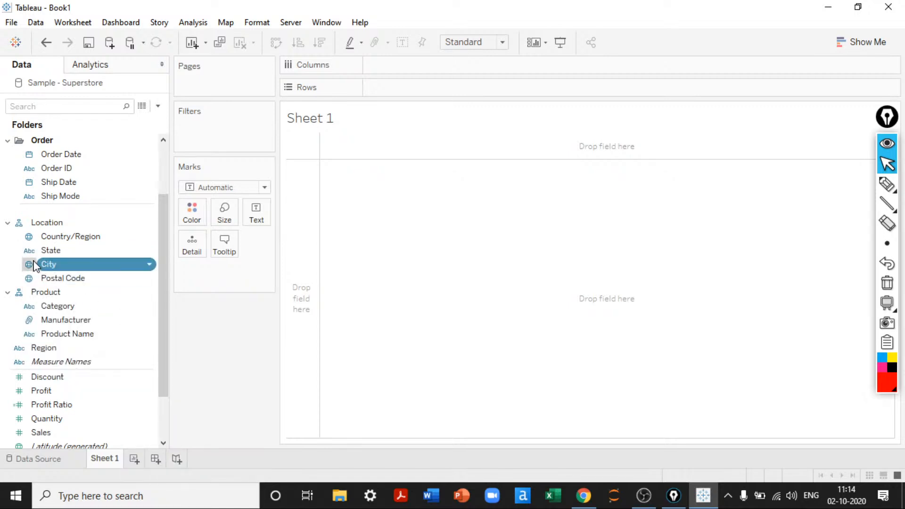
{"action": "mouse_move", "coordinate": [51, 394]}
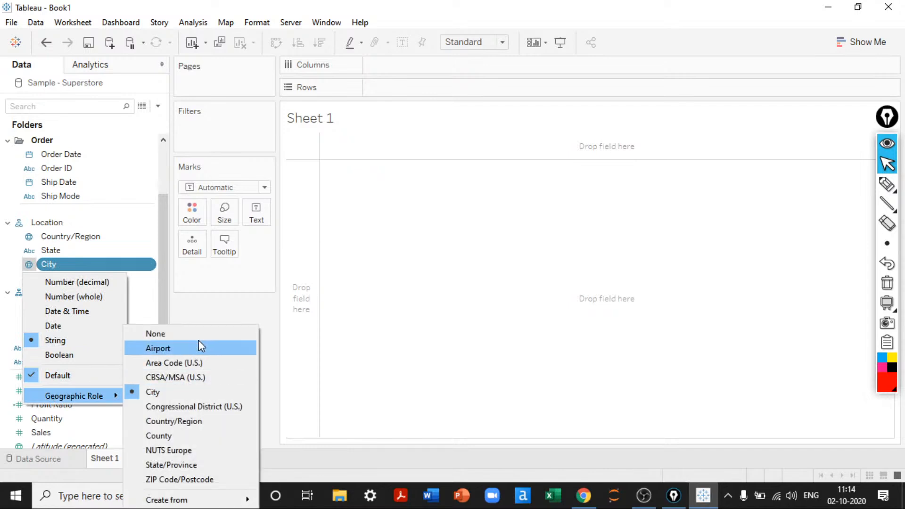
{"action": "left_click", "coordinate": [191, 333]}
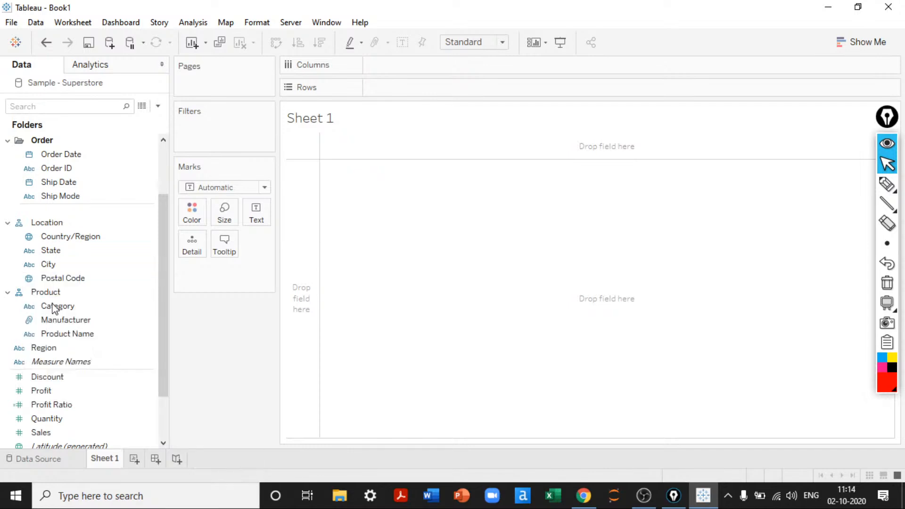
{"action": "left_click", "coordinate": [29, 277]}
{"action": "mouse_move", "coordinate": [106, 405]}
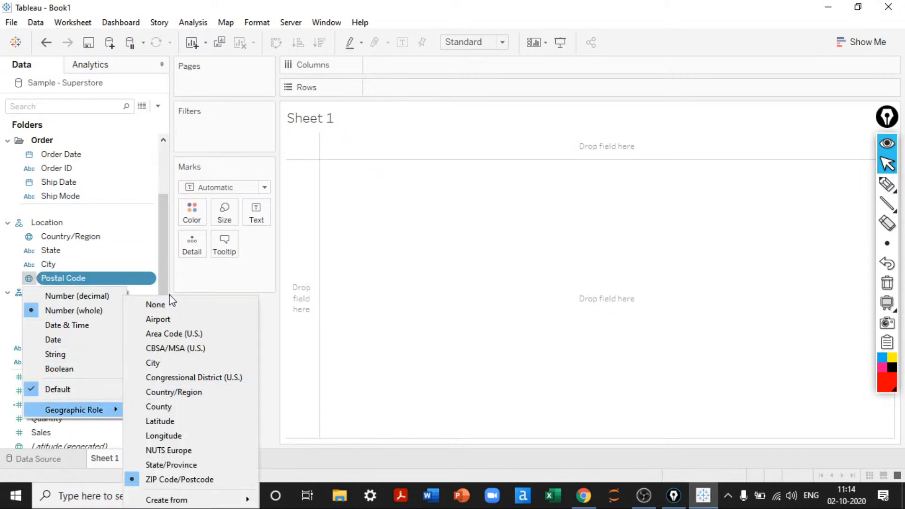
{"action": "left_click", "coordinate": [172, 306]}
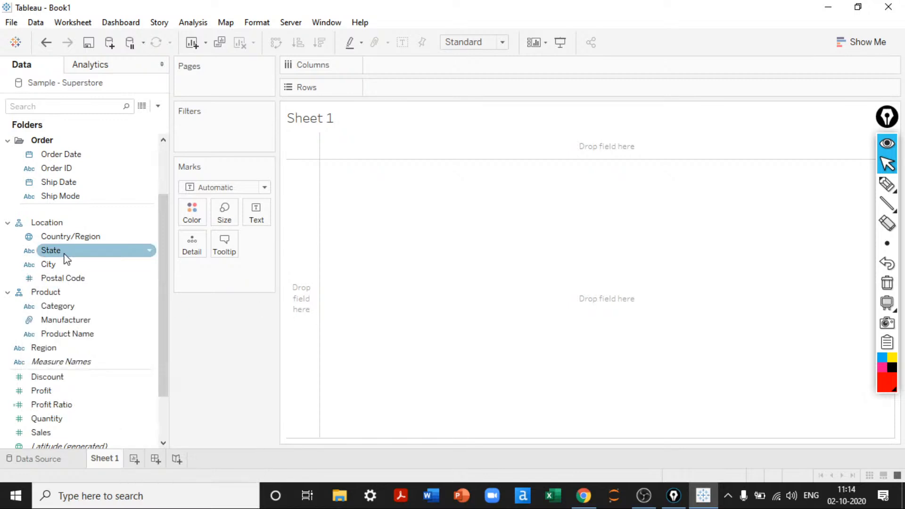
Step: Place State on Rows to list its members, and set the geographic role of Country/Region to None
{"action": "double_click", "coordinate": [65, 253]}
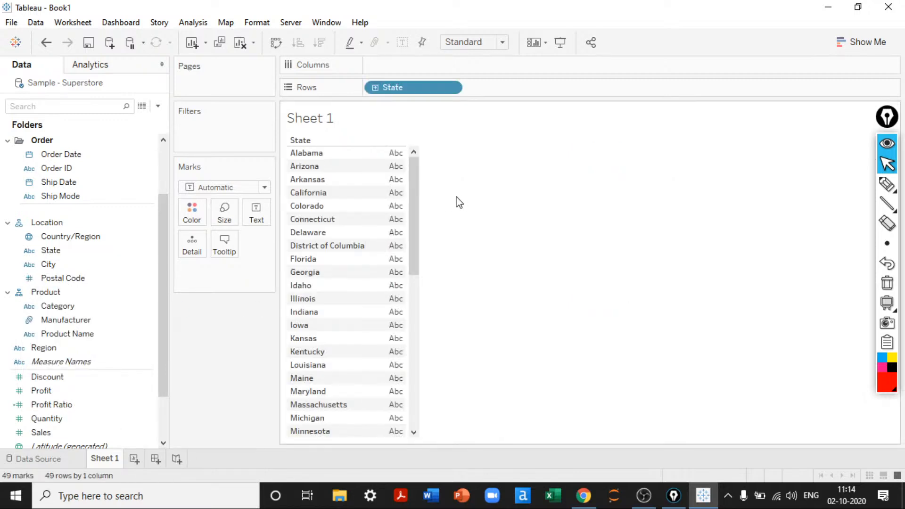
{"action": "left_click_drag", "start_coordinate": [409, 169], "coordinate": [426, 150]}
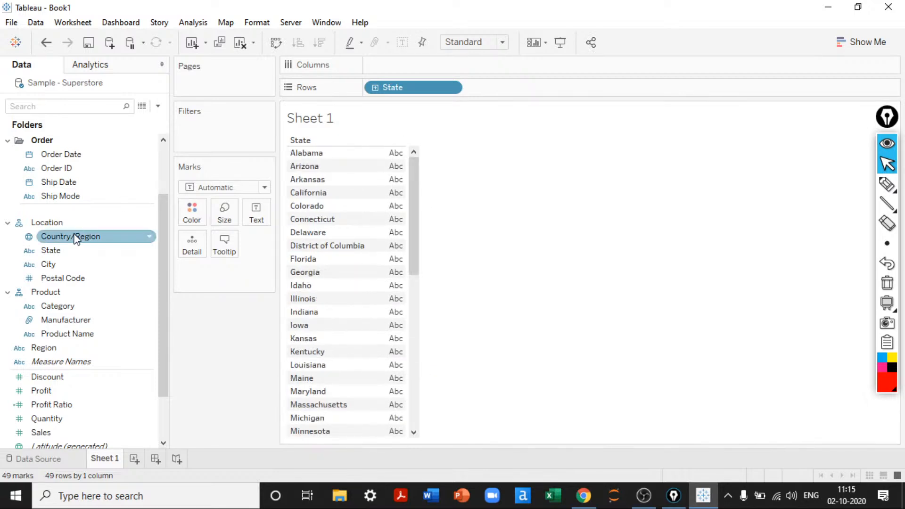
{"action": "left_click", "coordinate": [29, 236]}
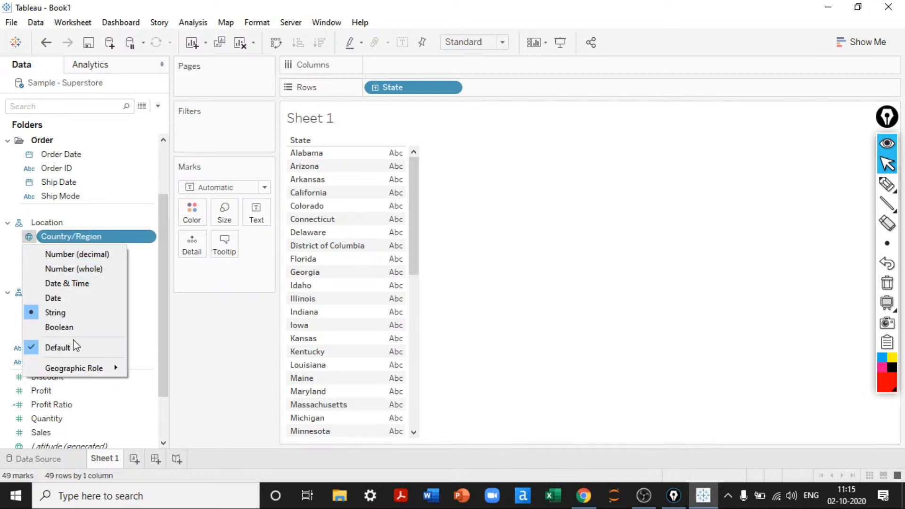
{"action": "mouse_move", "coordinate": [83, 365]}
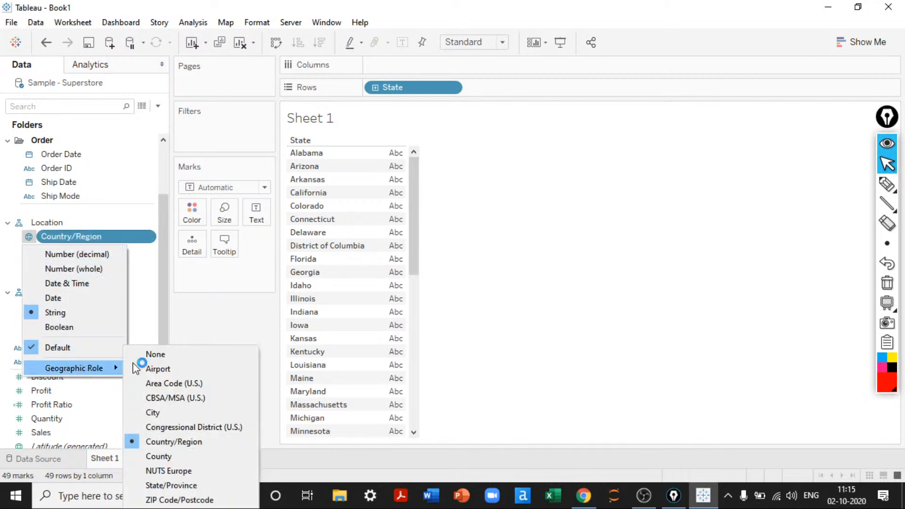
{"action": "left_click", "coordinate": [161, 362]}
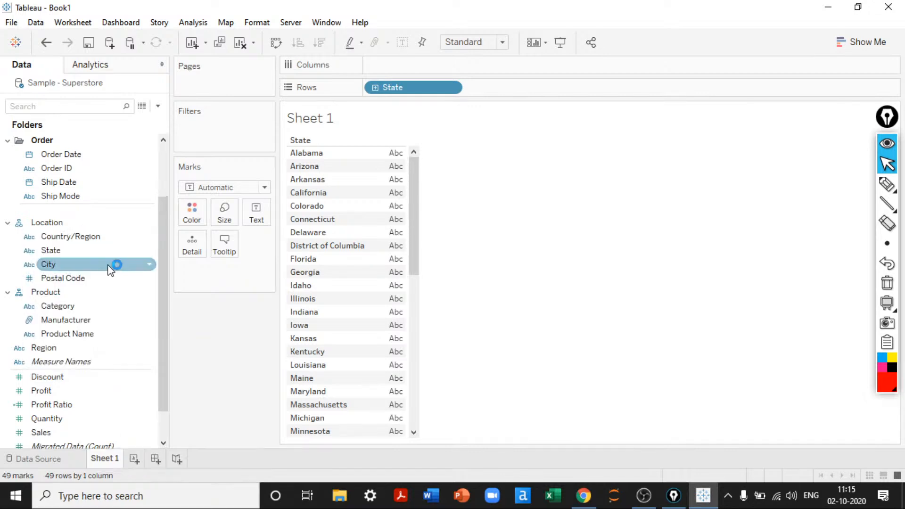
Step: Add Country/Region to Rows to view the country of each state, and remove it from the sheet
{"action": "double_click", "coordinate": [83, 241]}
{"action": "left_click_drag", "start_coordinate": [476, 217], "coordinate": [492, 417]}
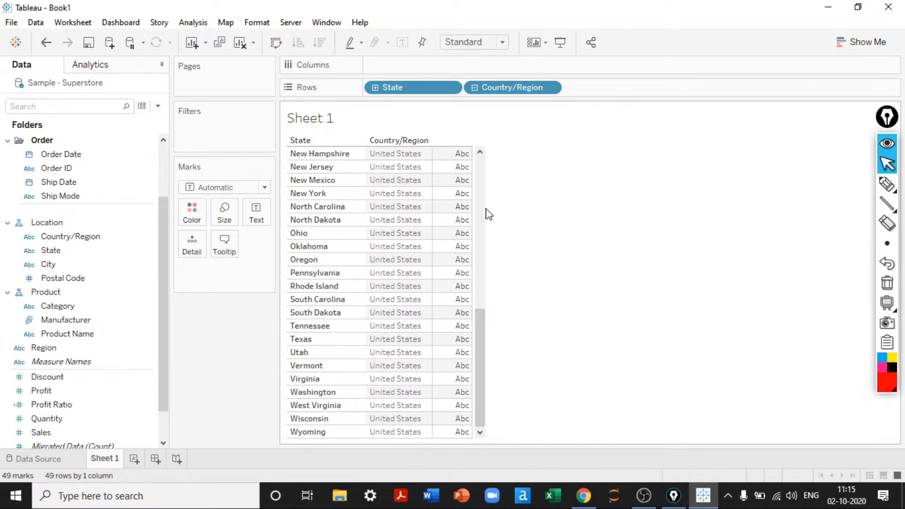
{"action": "left_click", "coordinate": [481, 197]}
{"action": "left_click_drag", "start_coordinate": [482, 197], "coordinate": [480, 157]}
{"action": "left_click_drag", "start_coordinate": [495, 87], "coordinate": [590, 232]}
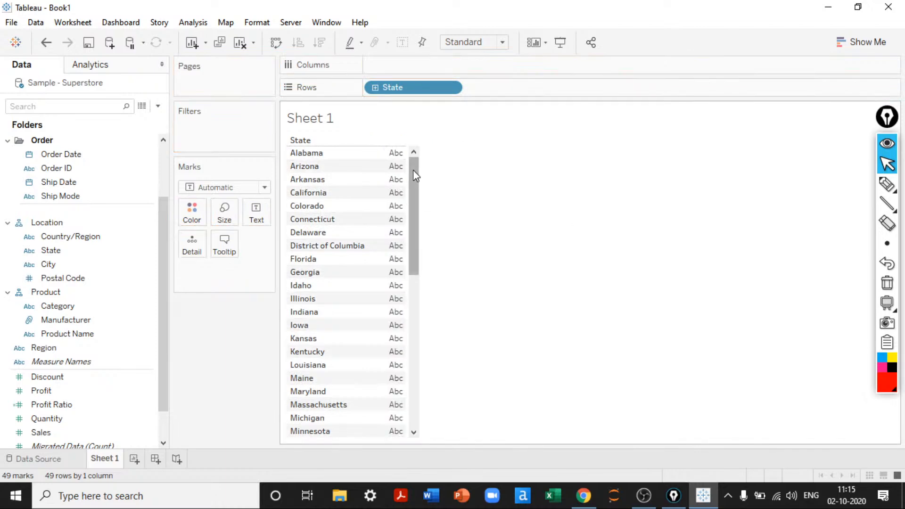
Step: Add Region to Rows after State to view which region each state belongs to, and remove it again
{"action": "left_click_drag", "start_coordinate": [413, 165], "coordinate": [426, 113]}
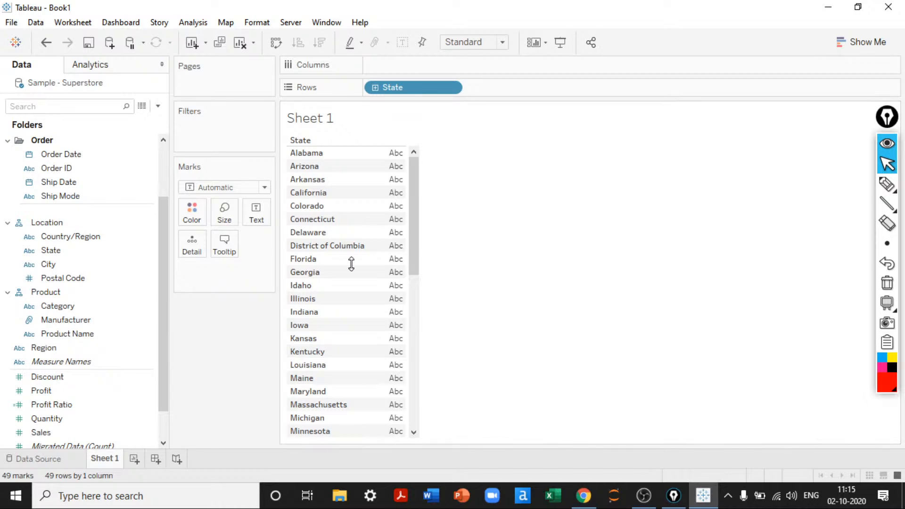
{"action": "left_click_drag", "start_coordinate": [418, 216], "coordinate": [426, 153]}
{"action": "left_click", "coordinate": [35, 408]}
{"action": "left_click_drag", "start_coordinate": [53, 355], "coordinate": [511, 256]}
{"action": "left_click_drag", "start_coordinate": [467, 183], "coordinate": [459, 148]}
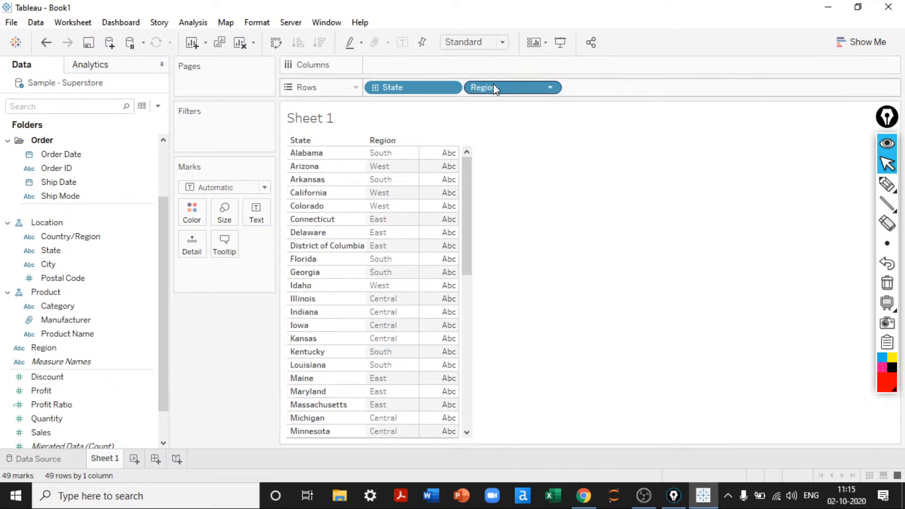
{"action": "left_click_drag", "start_coordinate": [492, 86], "coordinate": [554, 221]}
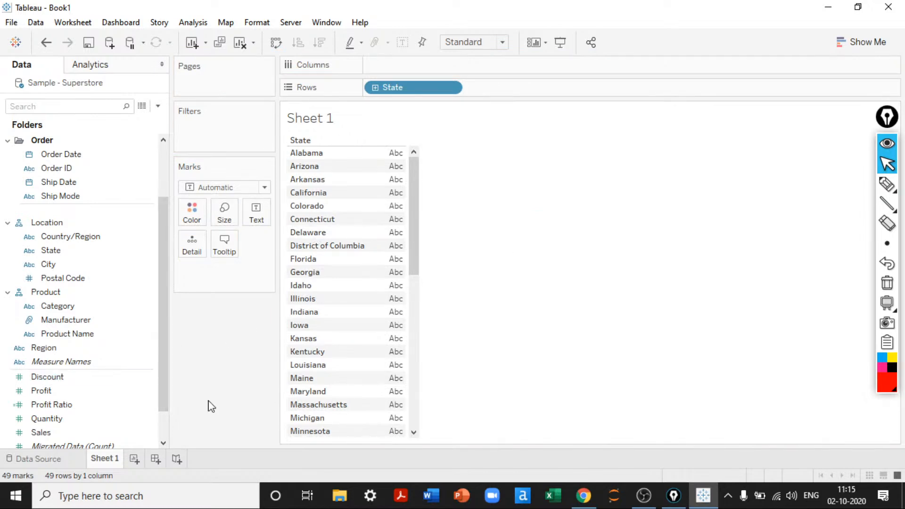
Step: Add the Sales and Profit measures to the State table
{"action": "left_click", "coordinate": [66, 432]}
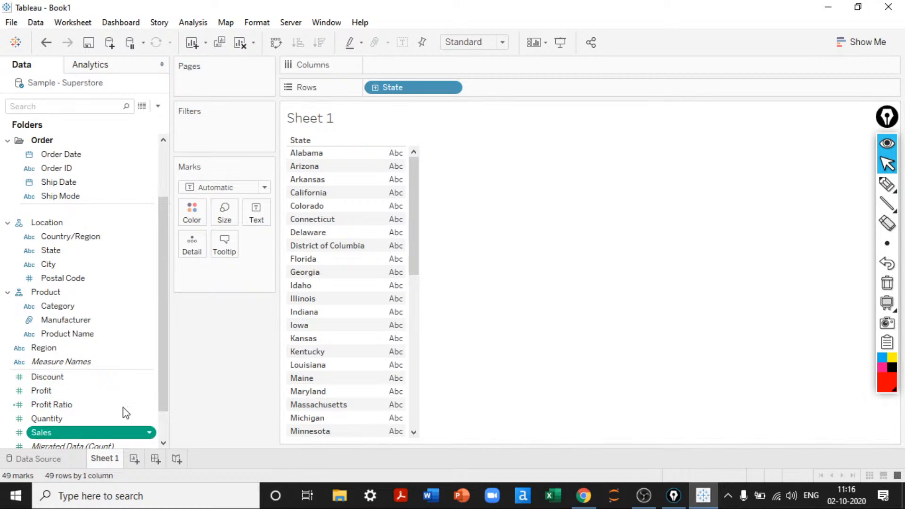
{"action": "left_click", "coordinate": [66, 391]}
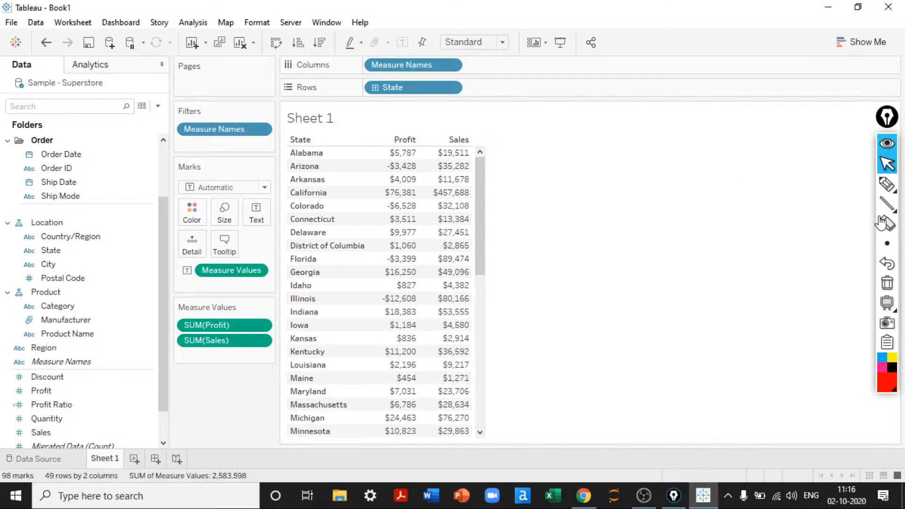
Step: Try the State data as horizontal, stacked and side-by-side bars with Show Me, and switch back to a text table
{"action": "left_click", "coordinate": [869, 42]}
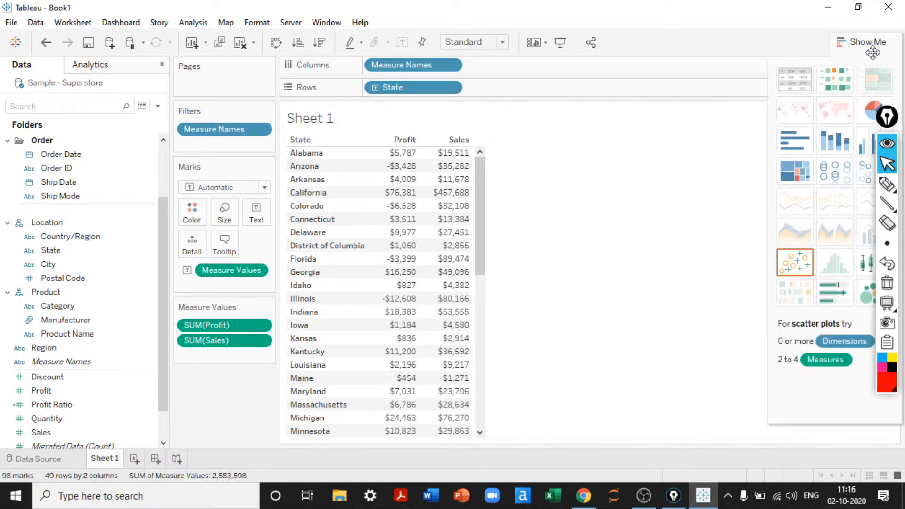
{"action": "left_click", "coordinate": [890, 148]}
{"action": "left_click_drag", "start_coordinate": [887, 116], "coordinate": [887, 371]}
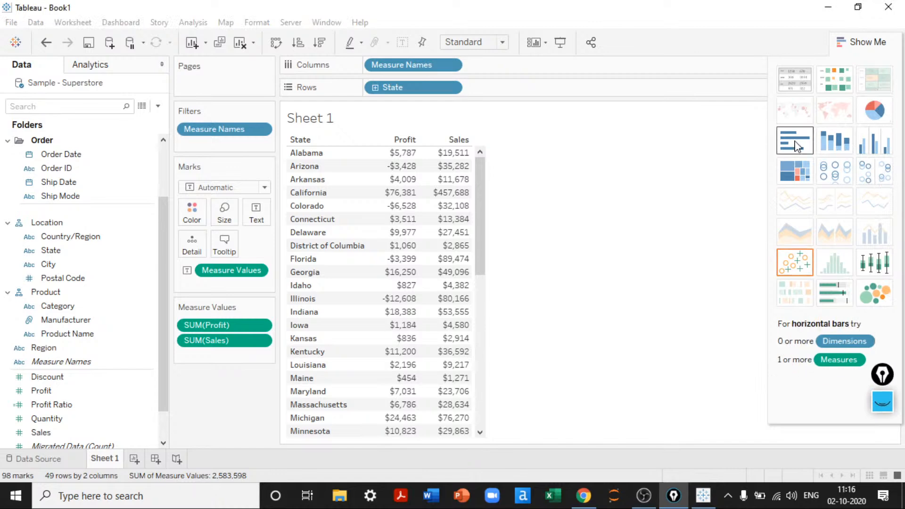
{"action": "left_click", "coordinate": [796, 146]}
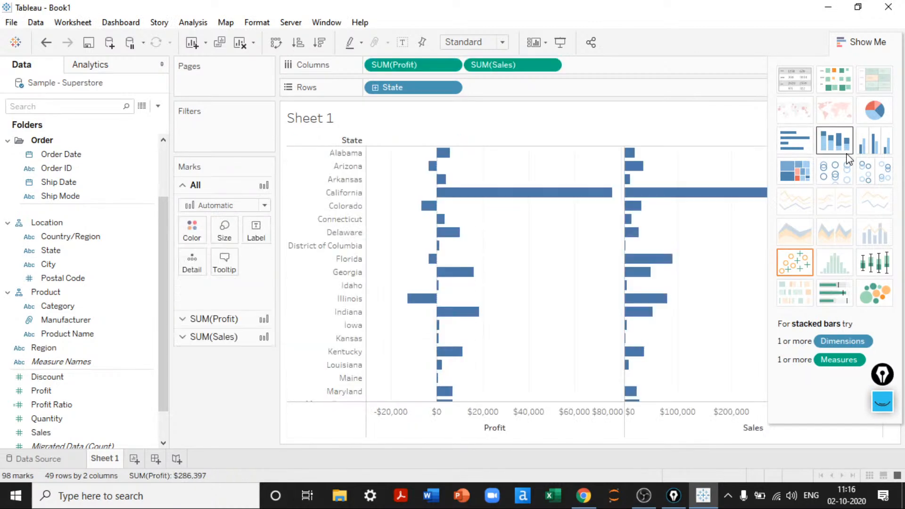
{"action": "left_click", "coordinate": [846, 146]}
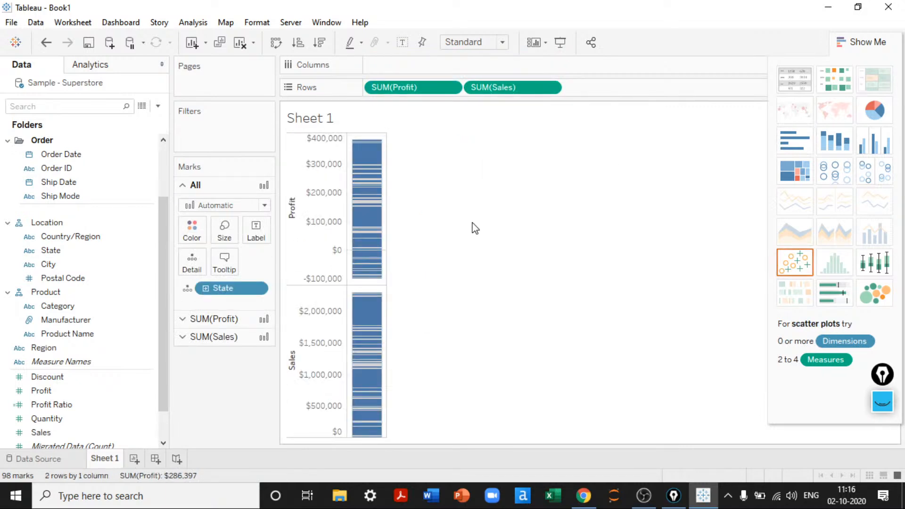
{"action": "left_click", "coordinate": [863, 148]}
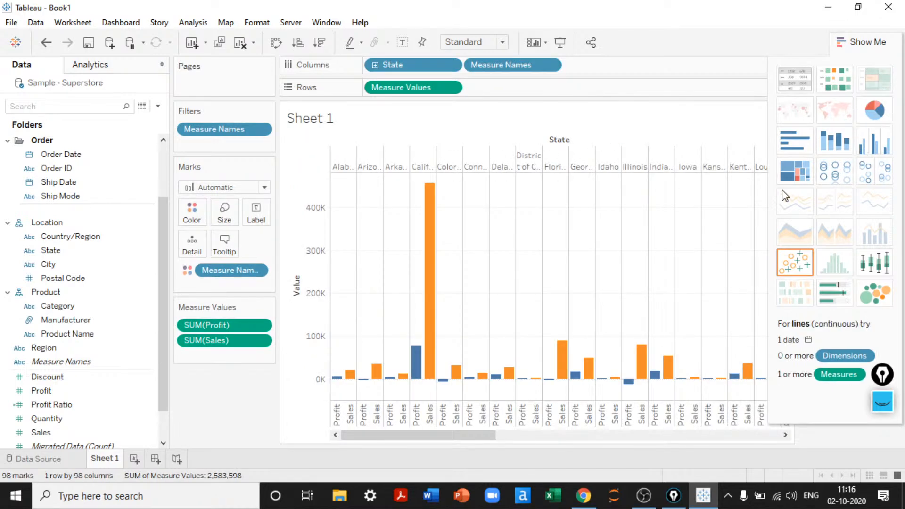
{"action": "left_click", "coordinate": [863, 42]}
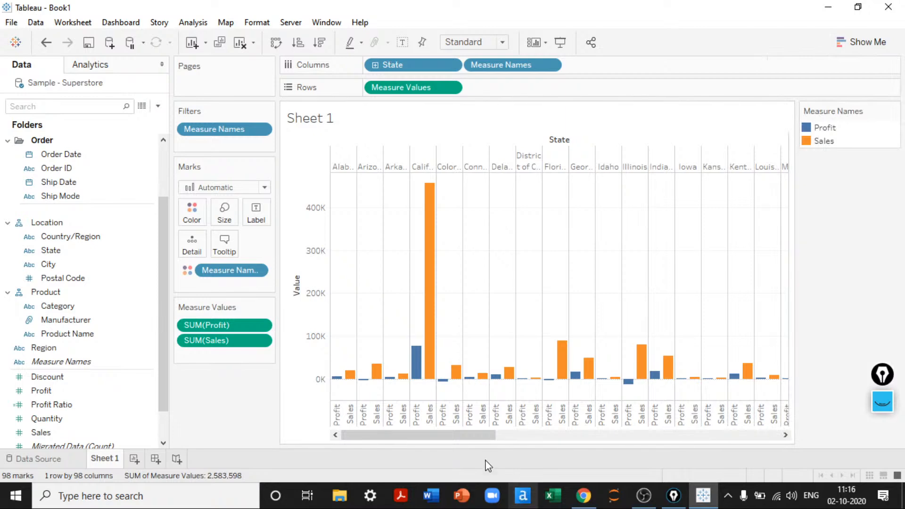
{"action": "left_click_drag", "start_coordinate": [462, 435], "coordinate": [679, 415]}
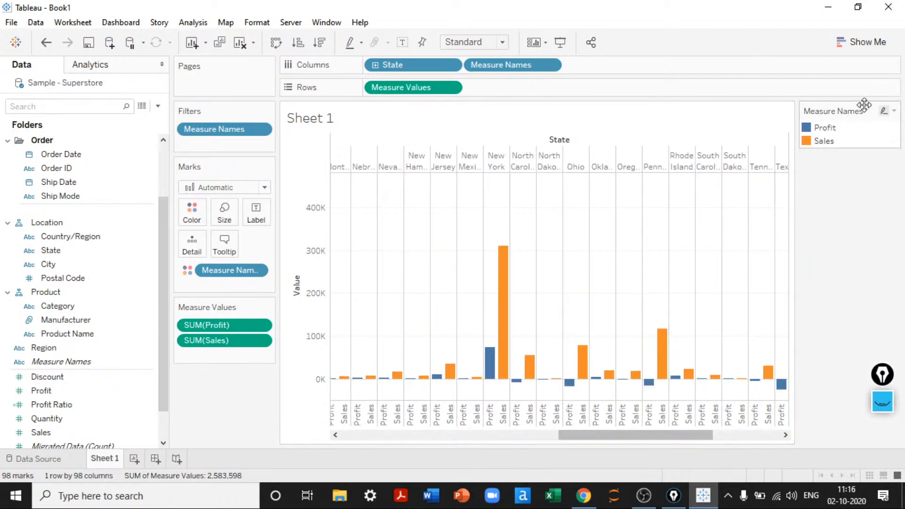
{"action": "left_click", "coordinate": [860, 43]}
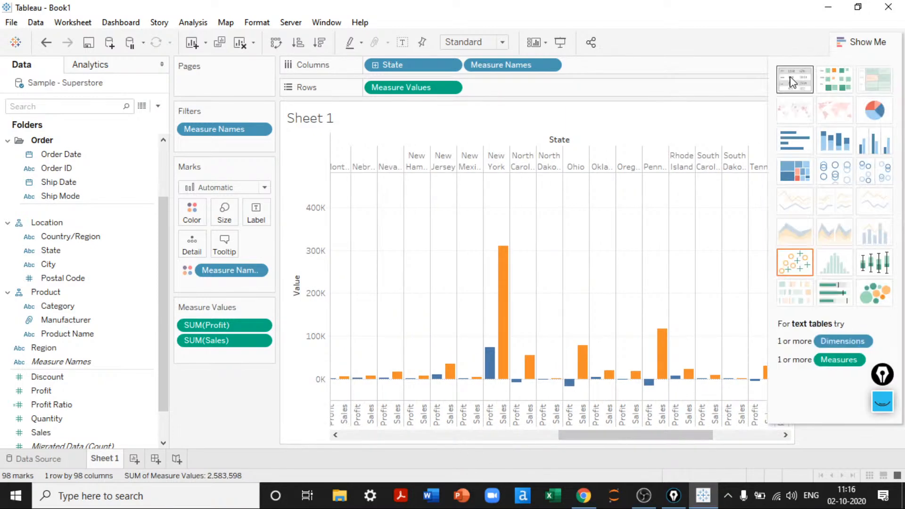
{"action": "left_click", "coordinate": [792, 82]}
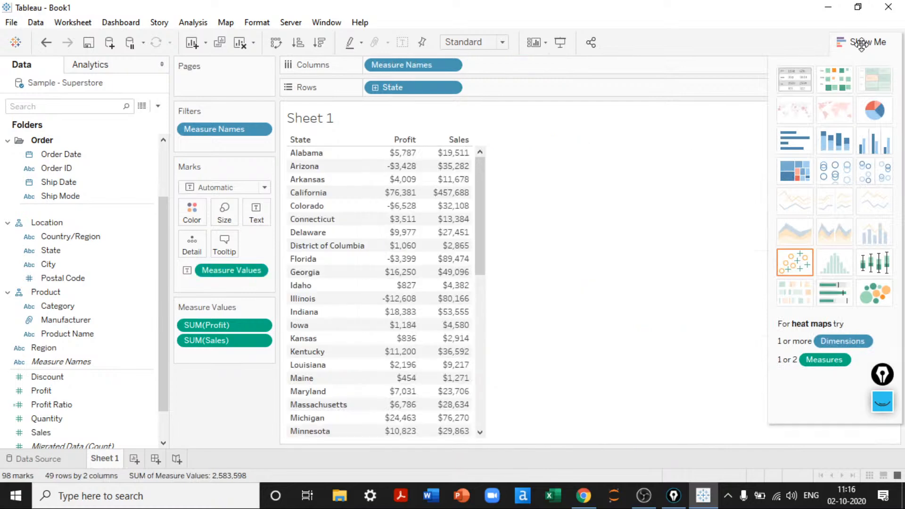
{"action": "left_click", "coordinate": [864, 42]}
Step: Remove Profit from the measure values and look through the sales figures down to the last state
{"action": "left_click_drag", "start_coordinate": [212, 329], "coordinate": [206, 402]}
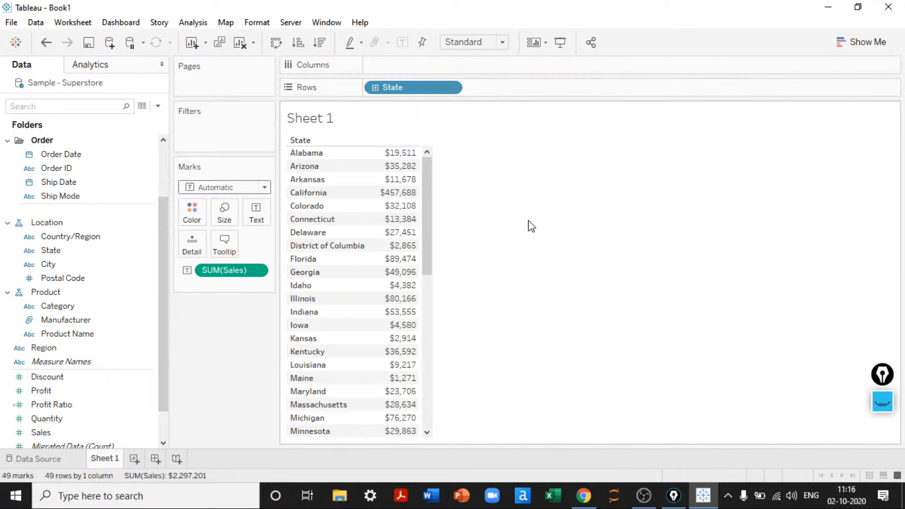
{"action": "left_click", "coordinate": [423, 342]}
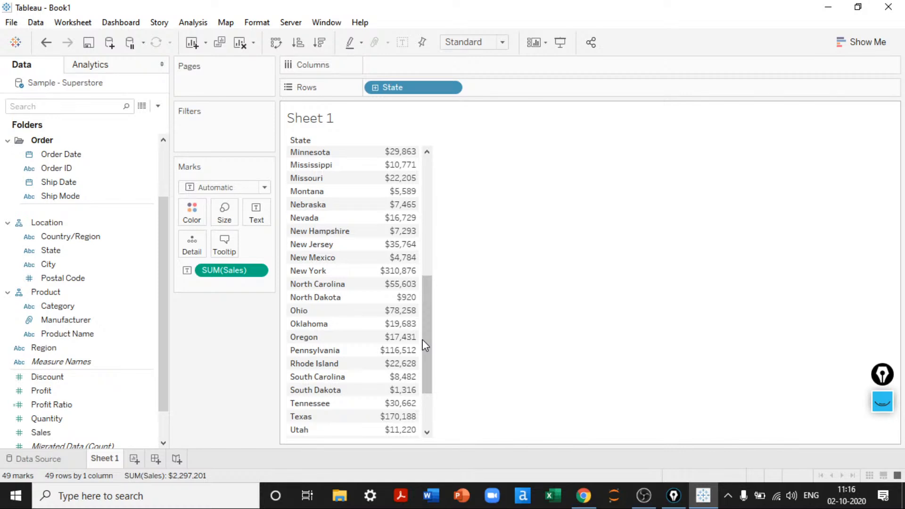
{"action": "left_click_drag", "start_coordinate": [422, 339], "coordinate": [436, 430]}
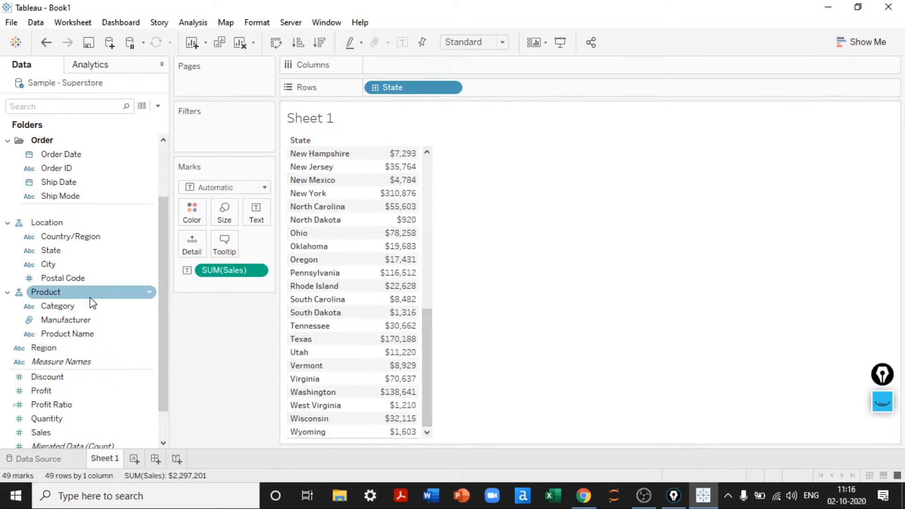
Step: Start creating a group from the State field, and look through its member list clear of the table
{"action": "left_click", "coordinate": [82, 254]}
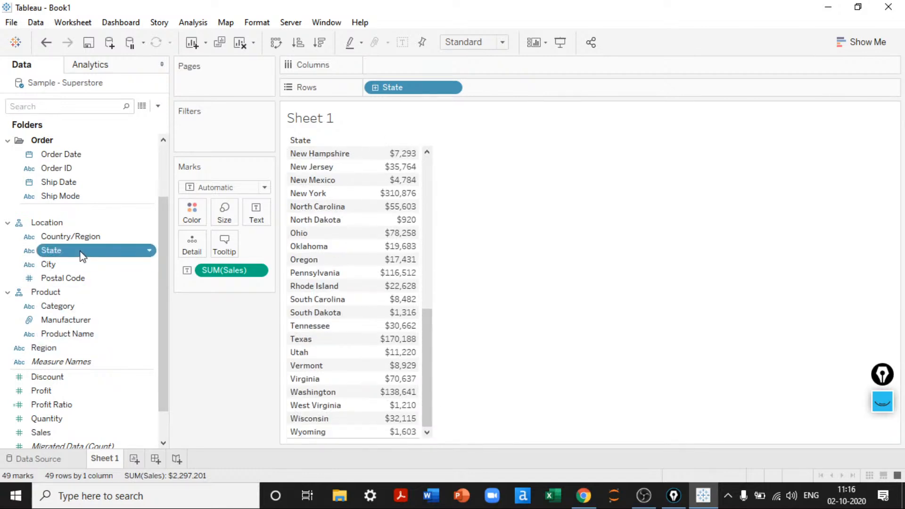
{"action": "right_click", "coordinate": [80, 253]}
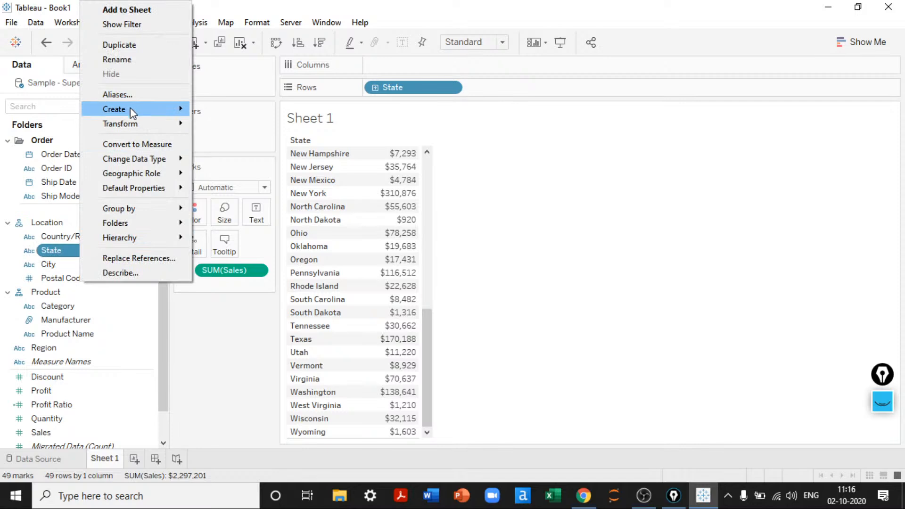
{"action": "mouse_move", "coordinate": [133, 113]}
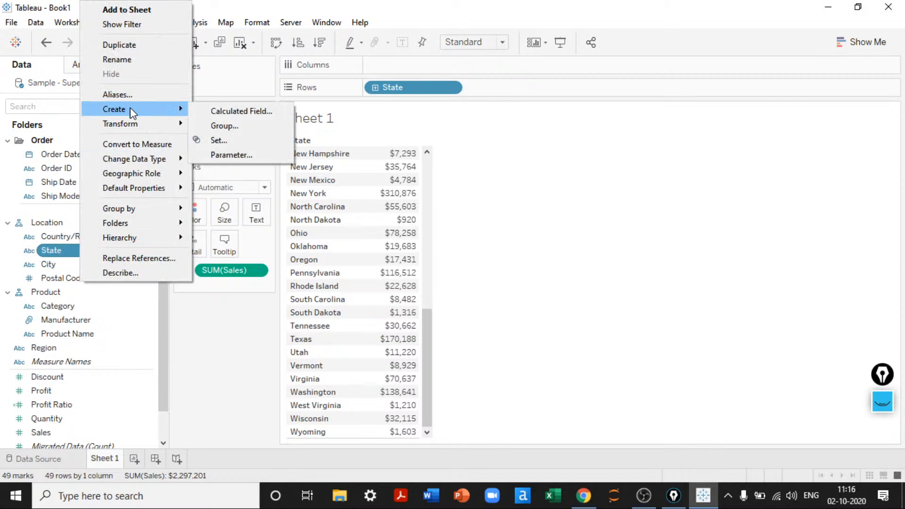
{"action": "left_click", "coordinate": [256, 126]}
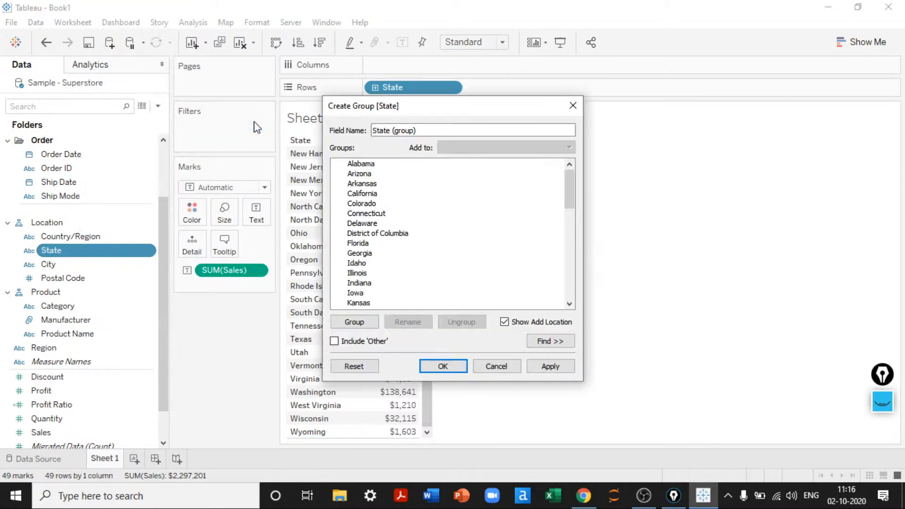
{"action": "left_click_drag", "start_coordinate": [404, 106], "coordinate": [609, 125]}
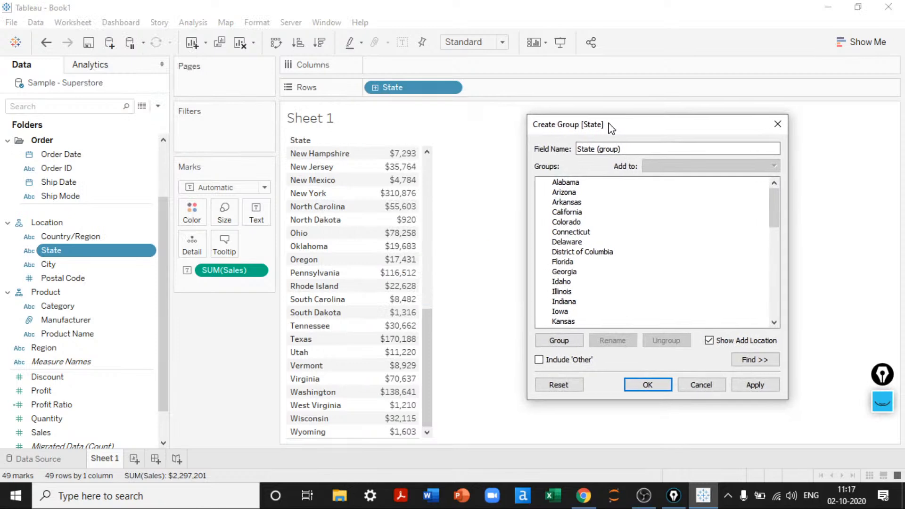
{"action": "left_click_drag", "start_coordinate": [773, 190], "coordinate": [767, 313]}
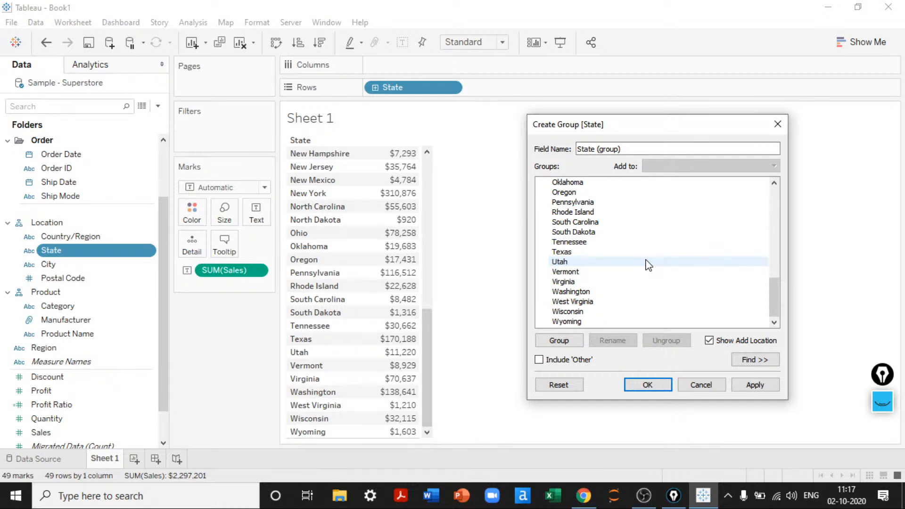
{"action": "scroll", "coordinate": [648, 264], "scroll_direction": "up", "scroll_amount": 12}
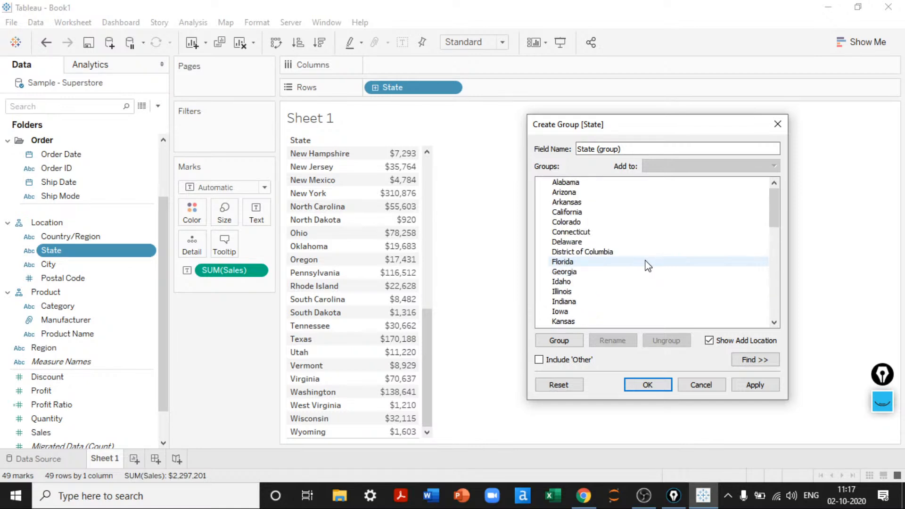
{"action": "left_click", "coordinate": [566, 183]}
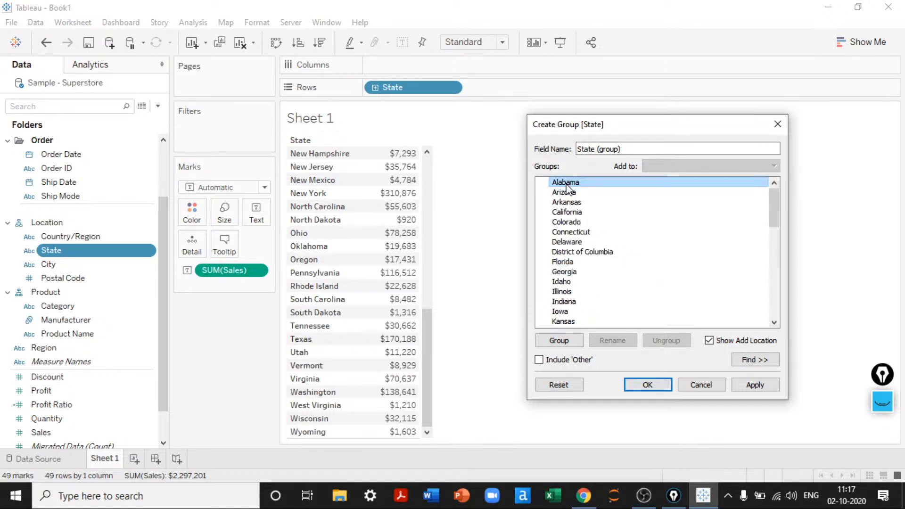
{"action": "left_click", "coordinate": [562, 291], "text": "shift"}
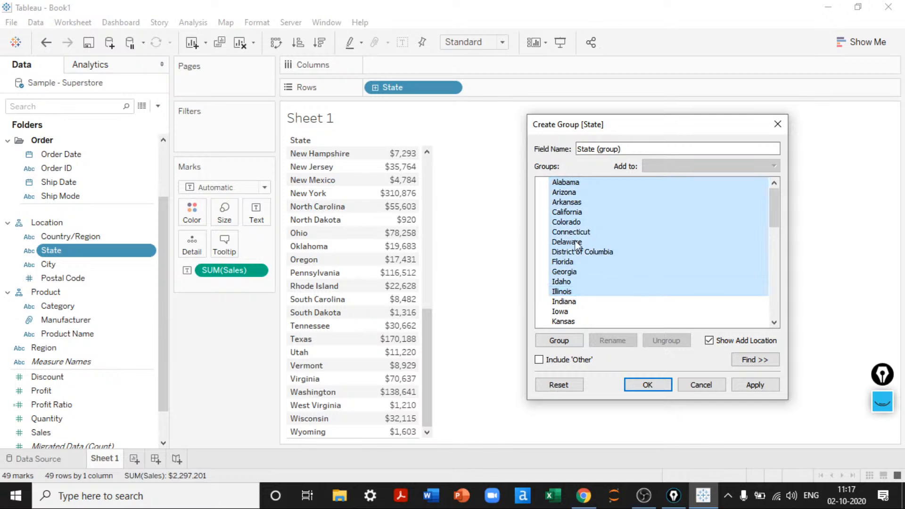
{"action": "left_click", "coordinate": [568, 182]}
{"action": "left_click", "coordinate": [563, 292], "text": "shift"}
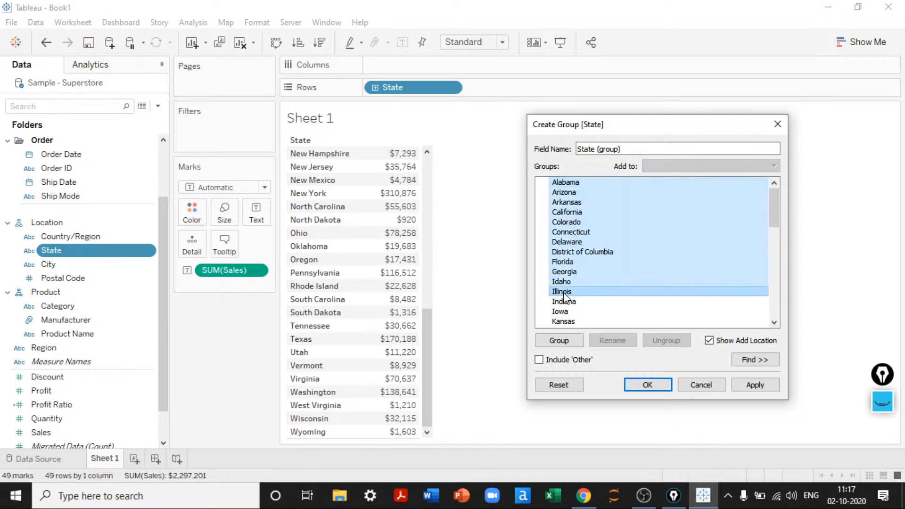
{"action": "key", "text": "Up"}
{"action": "key", "text": "Up"}
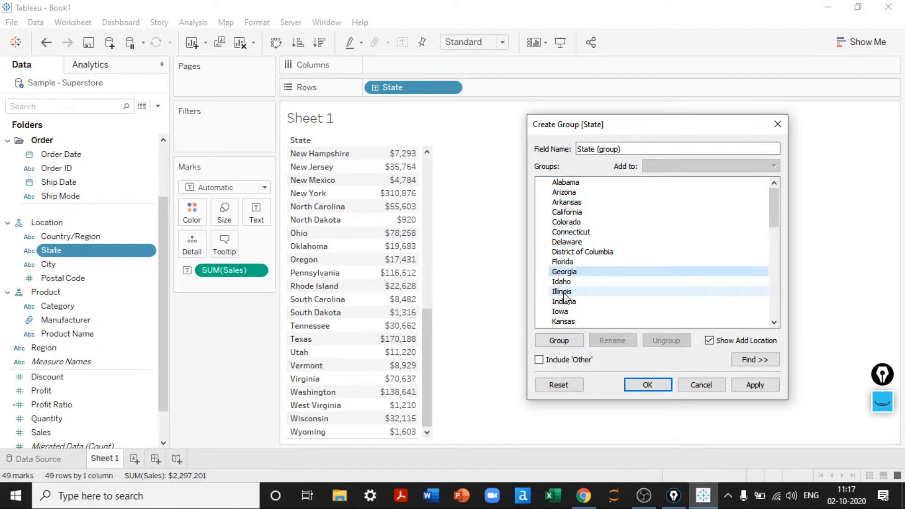
Step: Group the states Alabama through Illinois under the name East, and collapse the group's member list
{"action": "left_click", "coordinate": [562, 182]}
{"action": "key", "text": "shift+Down"}
{"action": "key", "text": "shift+Down"}
{"action": "key", "text": "shift+Down"}
{"action": "key", "text": "shift+Down"}
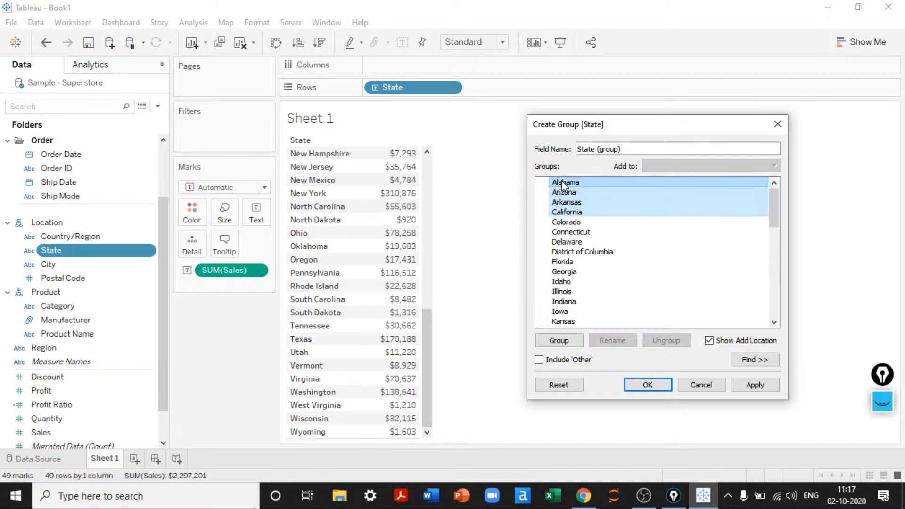
{"action": "key", "text": "shift+Down"}
{"action": "key", "text": "shift+Down"}
{"action": "key", "text": "shift+Down"}
{"action": "key", "text": "shift+Down"}
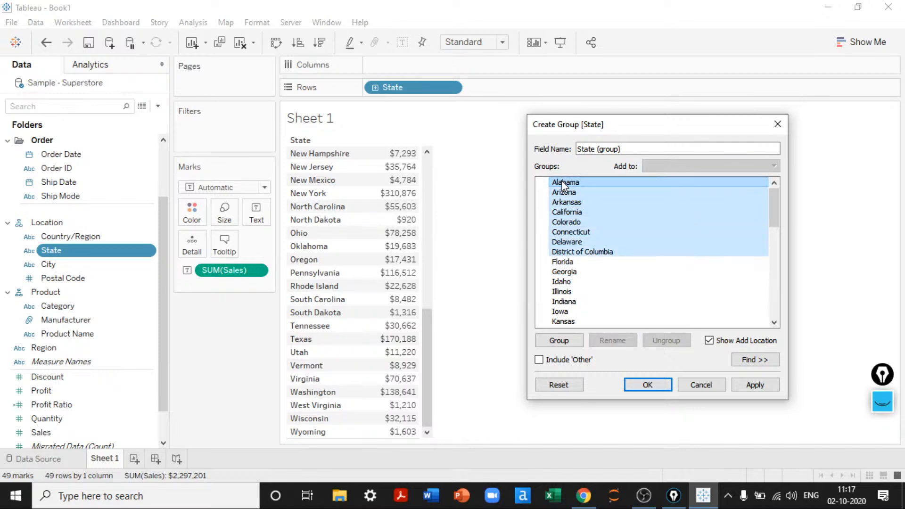
{"action": "key", "text": "shift+Down"}
{"action": "key", "text": "shift+Down"}
{"action": "key", "text": "shift+Down"}
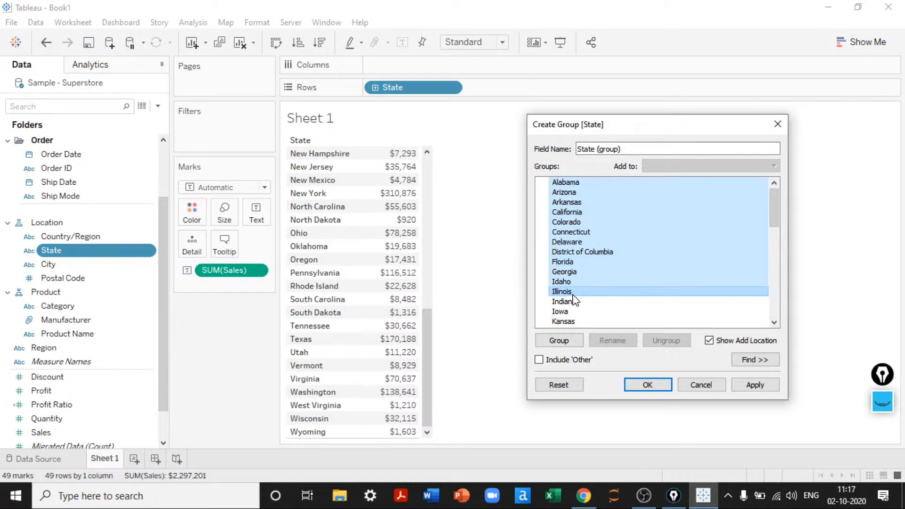
{"action": "left_click", "coordinate": [560, 340]}
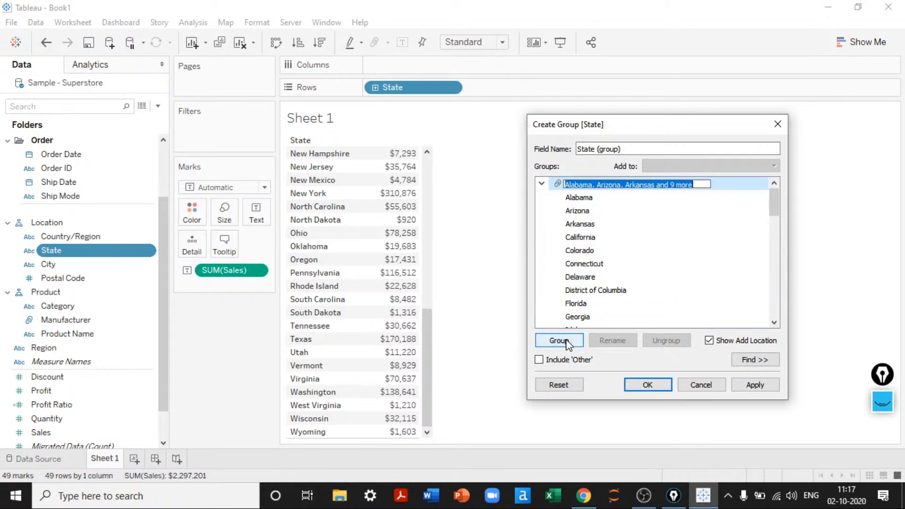
{"action": "type", "text": "East"}
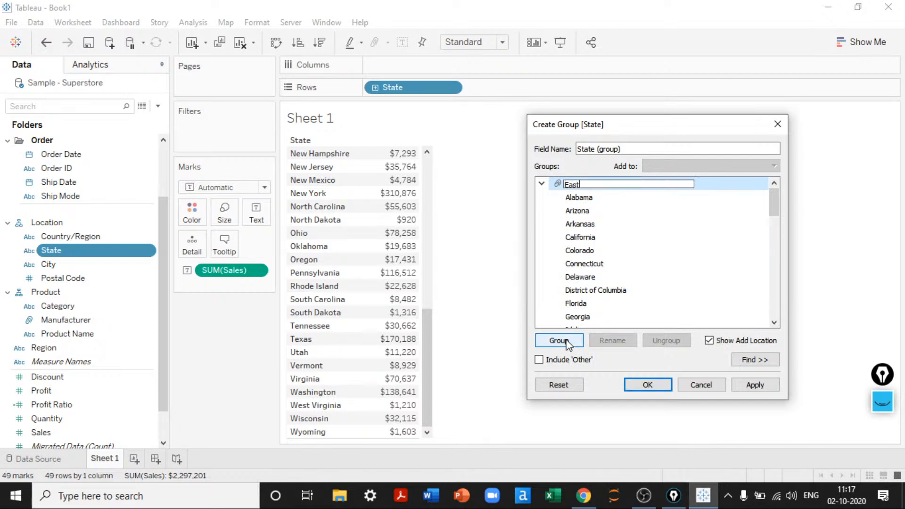
{"action": "key", "text": "Return"}
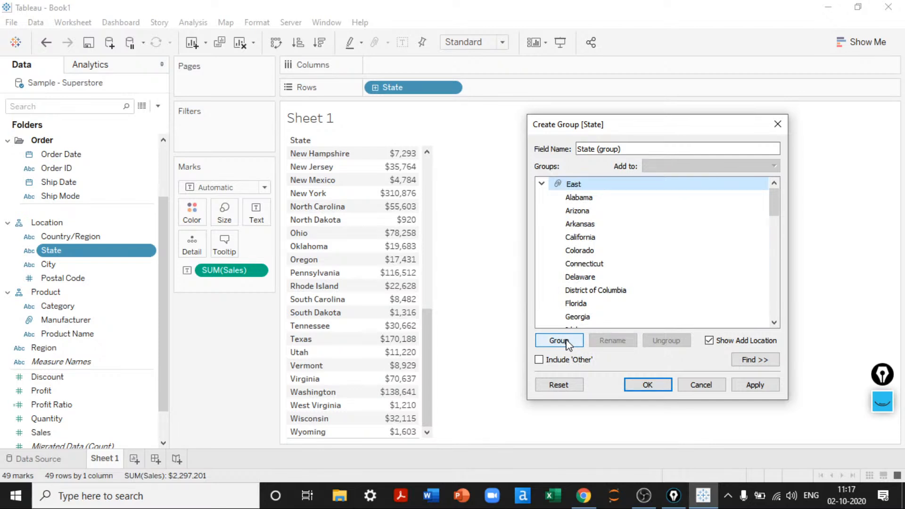
{"action": "left_click", "coordinate": [541, 184]}
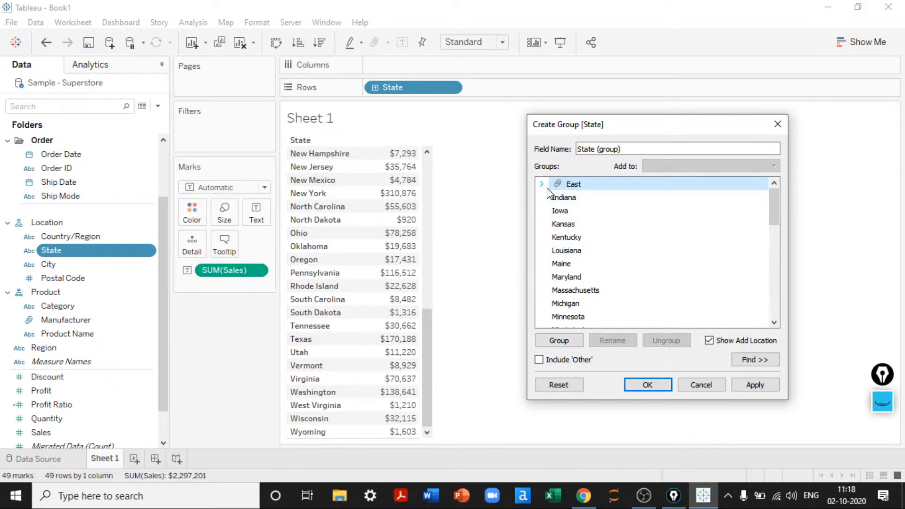
{"action": "left_click", "coordinate": [542, 184]}
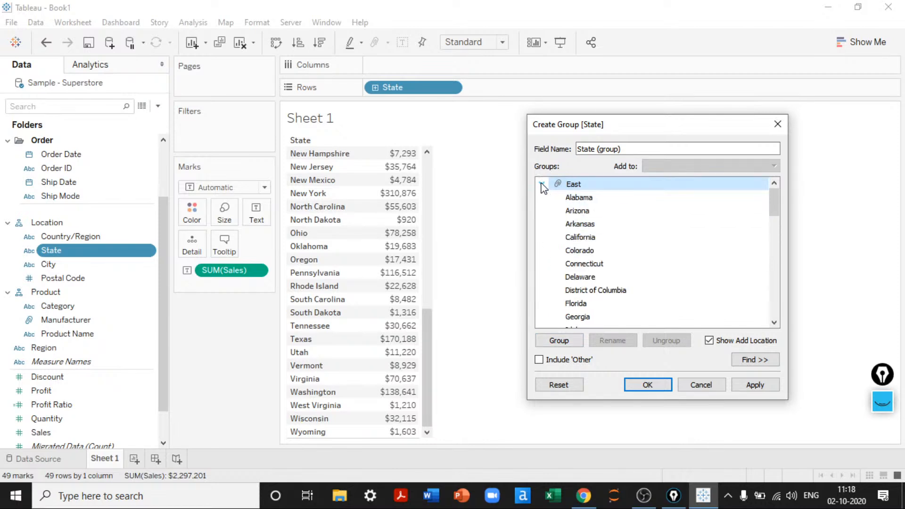
{"action": "left_click", "coordinate": [542, 184]}
Step: Group the twelve states from Indiana through Missouri under the name West, and collapse the group
{"action": "left_click", "coordinate": [560, 202]}
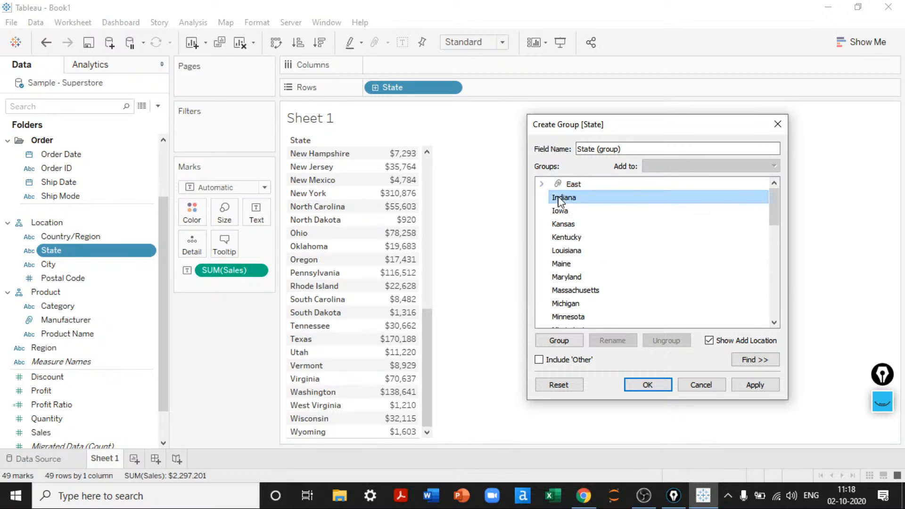
{"action": "key", "text": "shift+Down"}
{"action": "key", "text": "shift+Down"}
{"action": "key", "text": "shift+Down"}
{"action": "key", "text": "shift+Down"}
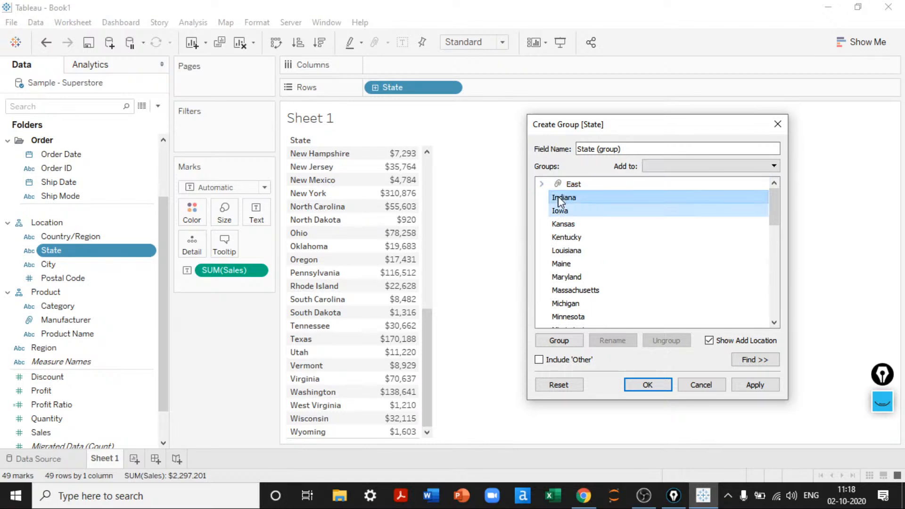
{"action": "key", "text": "shift+Down"}
{"action": "key", "text": "shift+Down"}
{"action": "key", "text": "shift+Down"}
{"action": "key", "text": "shift+Down"}
{"action": "key", "text": "shift+Down"}
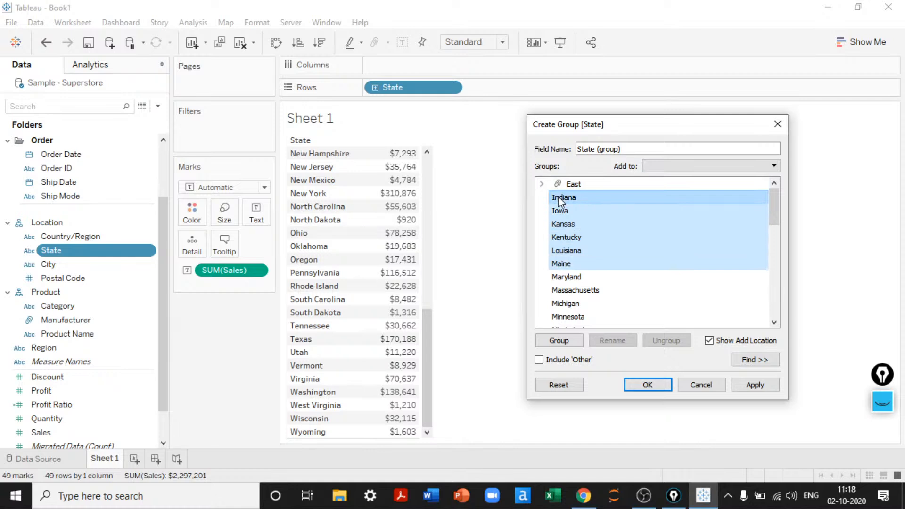
{"action": "key", "text": "shift+Down"}
{"action": "key", "text": "shift+Down"}
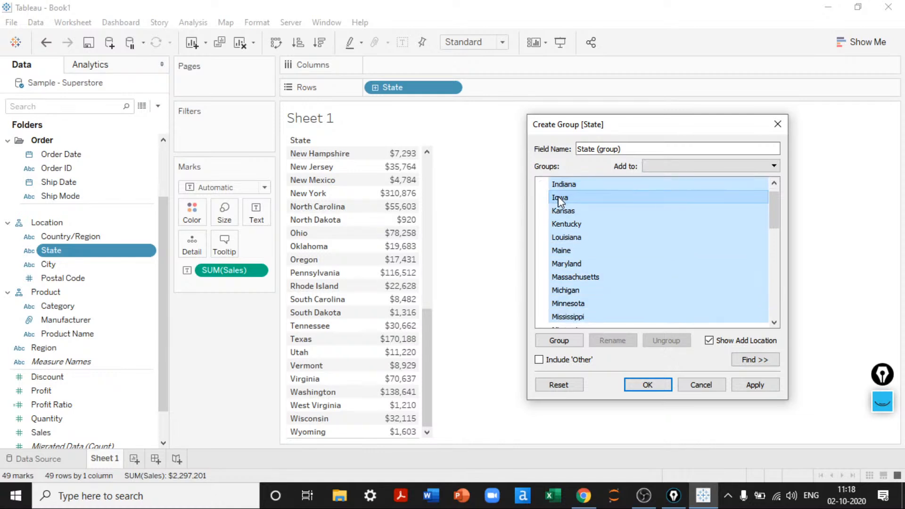
{"action": "left_click", "coordinate": [569, 343]}
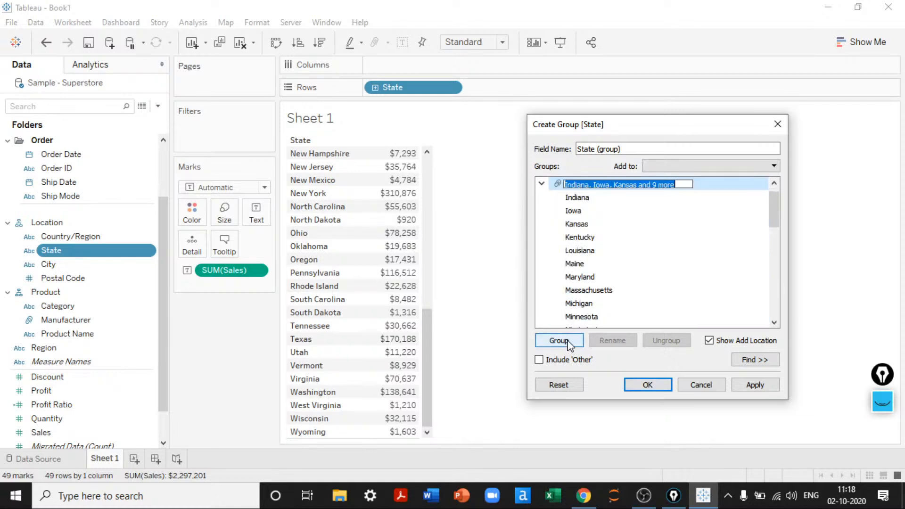
{"action": "type", "text": "Wee"}
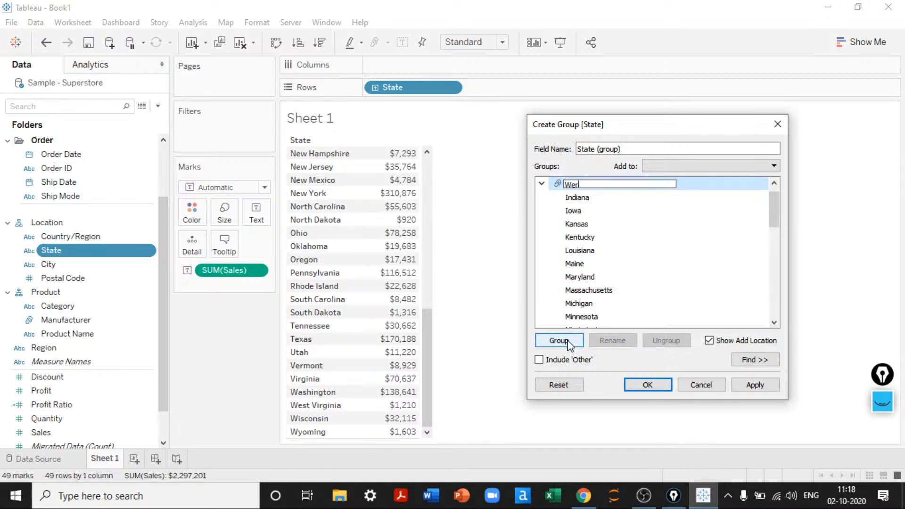
{"action": "key", "text": "BackSpace"}
{"action": "type", "text": "st"}
{"action": "key", "text": "Return"}
{"action": "left_click", "coordinate": [541, 183]}
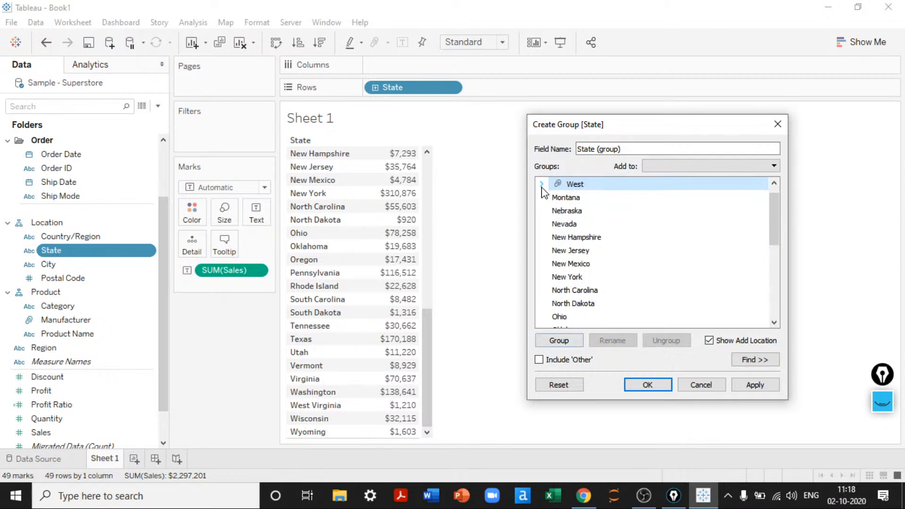
Step: Group the states Montana through Oregon under the name North, and collapse the group
{"action": "scroll", "coordinate": [546, 237], "scroll_direction": "up", "scroll_amount": 1}
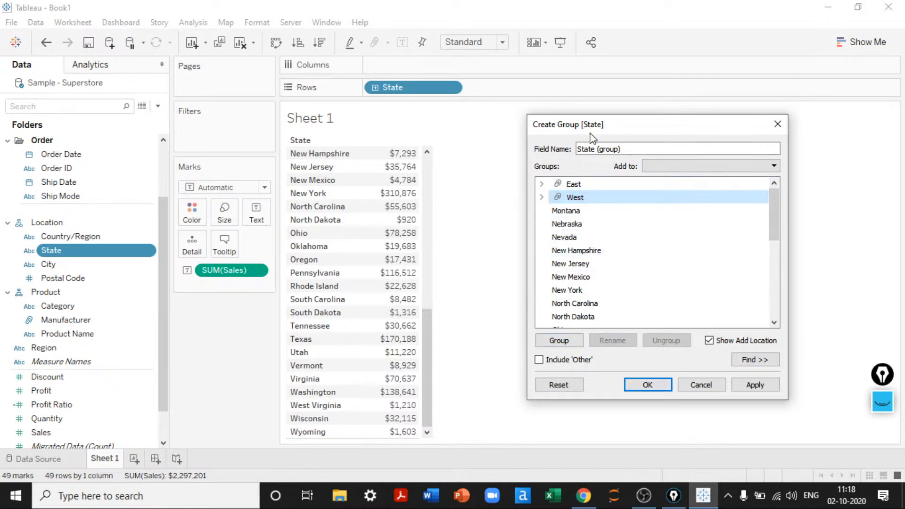
{"action": "left_click", "coordinate": [576, 205]}
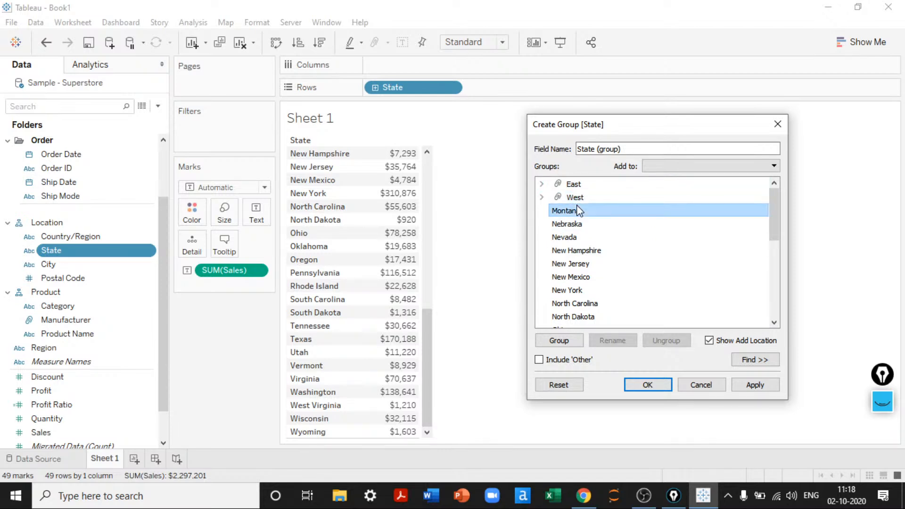
{"action": "key", "text": "shift+Down"}
{"action": "key", "text": "shift+Down"}
{"action": "key", "text": "shift+Down"}
{"action": "key", "text": "shift+Down"}
{"action": "key", "text": "shift+Down"}
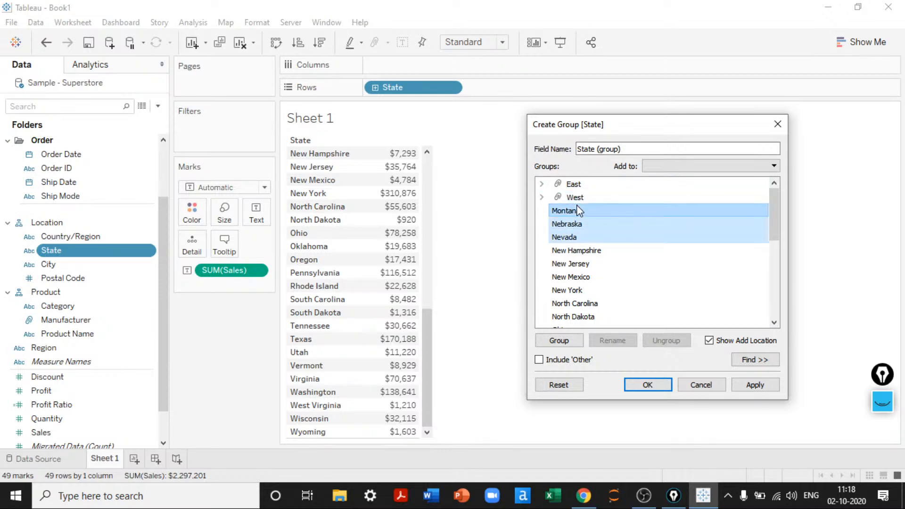
{"action": "key", "text": "shift+Down"}
{"action": "key", "text": "shift+Down"}
{"action": "key", "text": "shift+Down"}
{"action": "key", "text": "shift+Down"}
{"action": "key", "text": "shift+Down"}
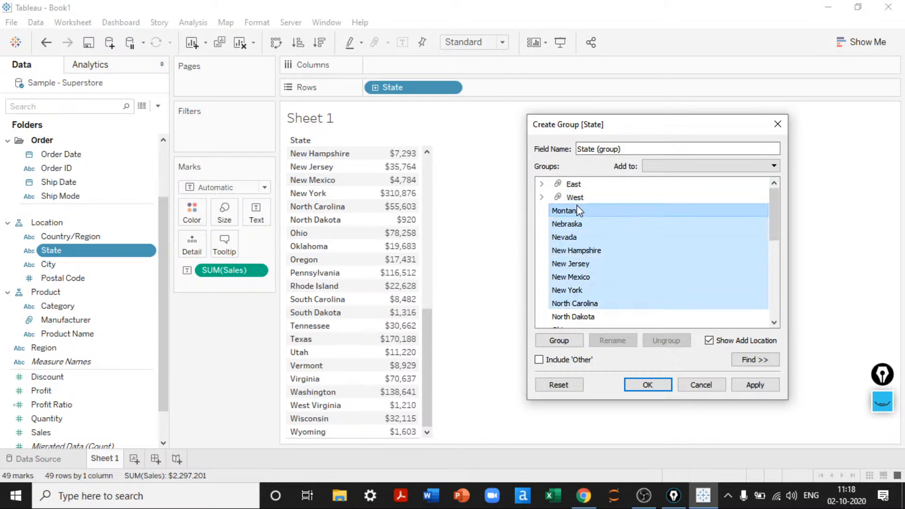
{"action": "key", "text": "shift+Down"}
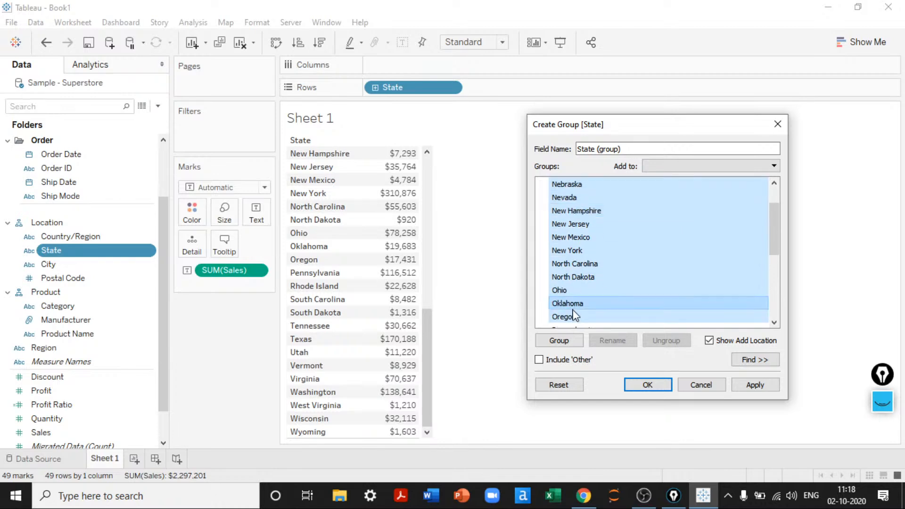
{"action": "left_click", "coordinate": [552, 343]}
{"action": "type", "text": "N"}
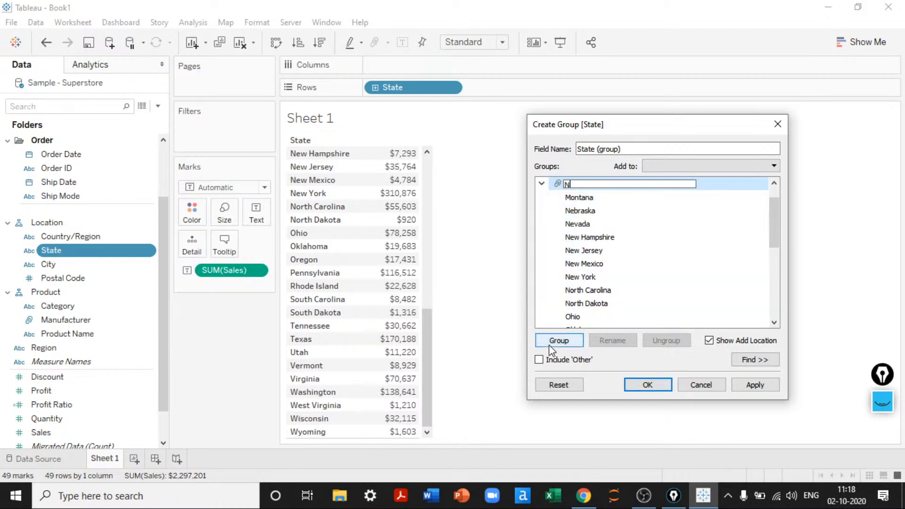
{"action": "type", "text": "orth"}
{"action": "key", "text": "Return"}
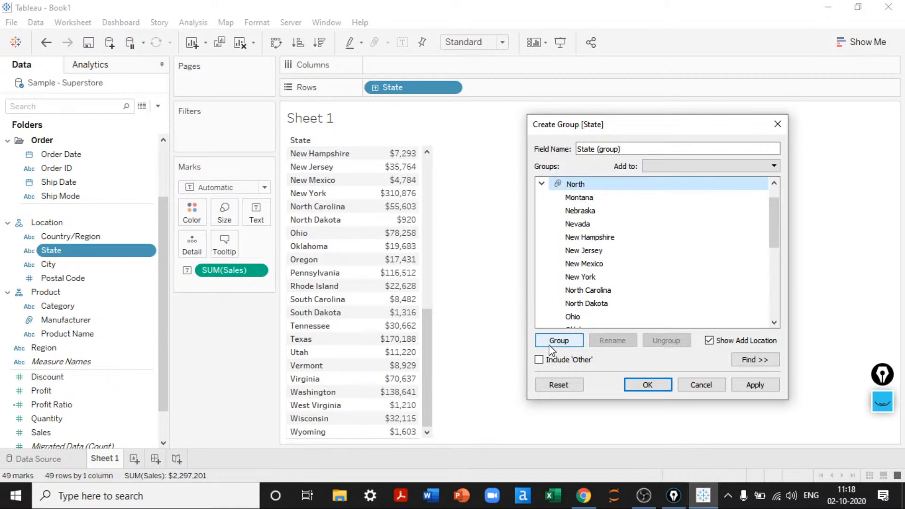
{"action": "left_click", "coordinate": [541, 184]}
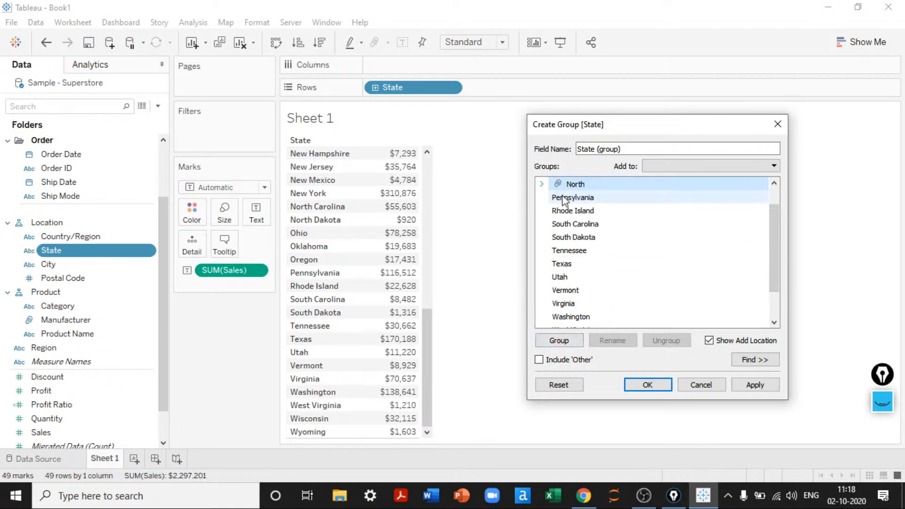
Step: Group the remaining states, Pennsylvania through Wyoming, under the name South, and collapse the group
{"action": "scroll", "coordinate": [563, 200], "scroll_direction": "up", "scroll_amount": 1}
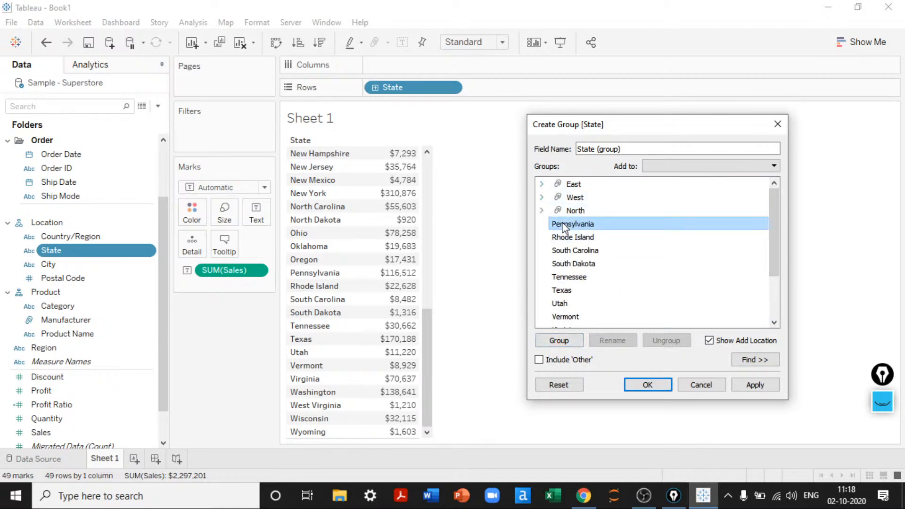
{"action": "scroll", "coordinate": [566, 279], "scroll_direction": "down", "scroll_amount": 2}
{"action": "scroll", "coordinate": [565, 279], "scroll_direction": "down", "scroll_amount": 1}
{"action": "left_click", "coordinate": [566, 318], "text": "shift"}
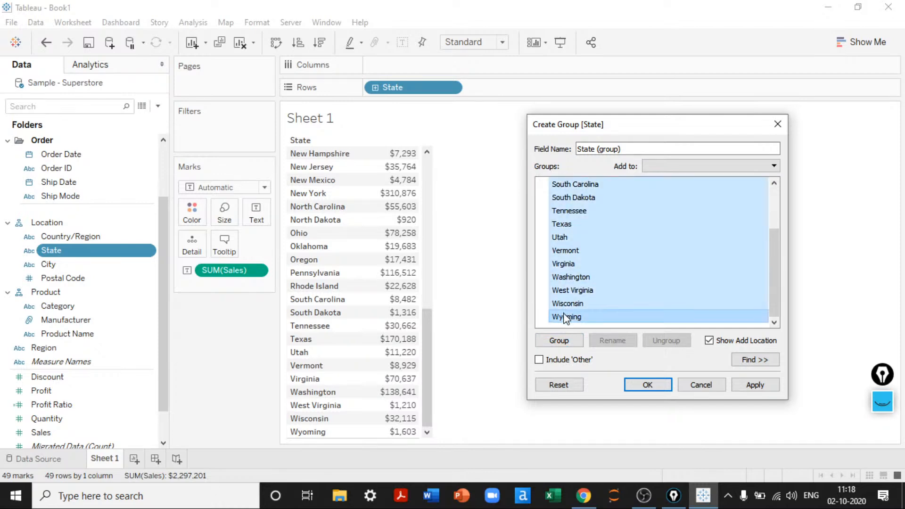
{"action": "scroll", "coordinate": [565, 319], "scroll_direction": "up", "scroll_amount": 2}
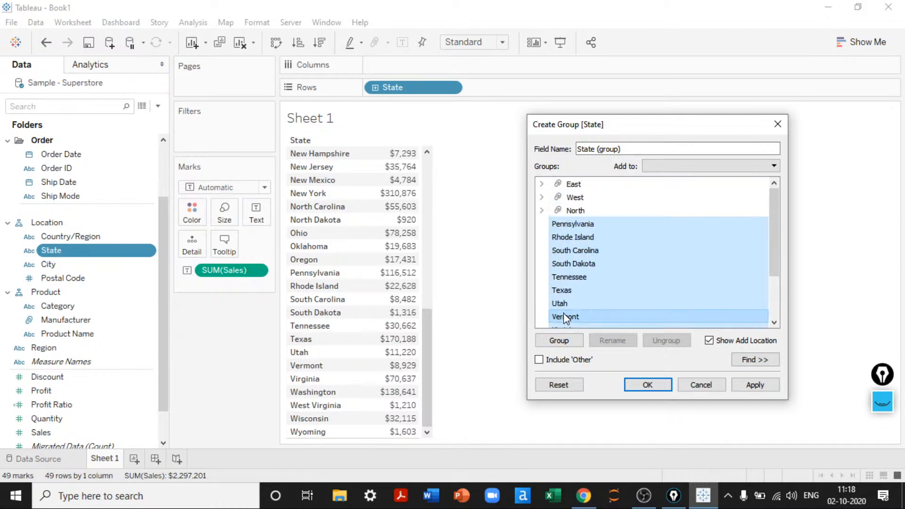
{"action": "left_click", "coordinate": [559, 341]}
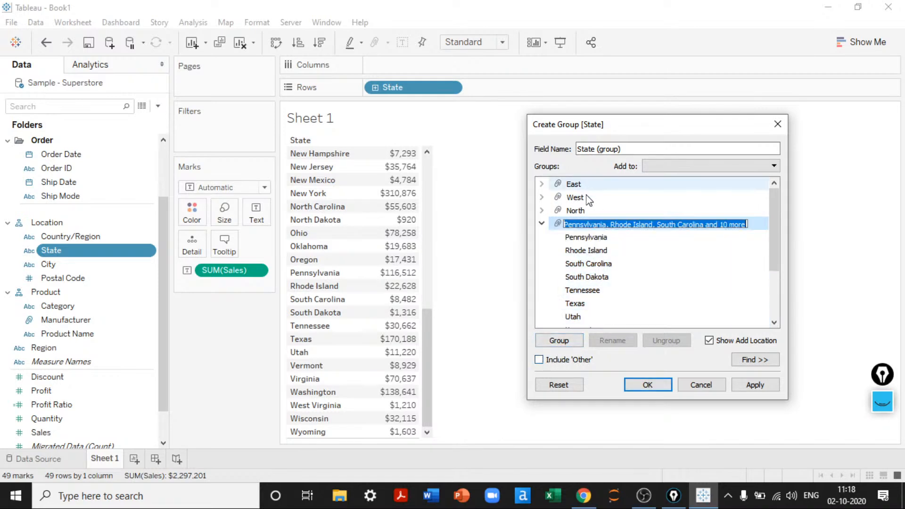
{"action": "type", "text": "South"}
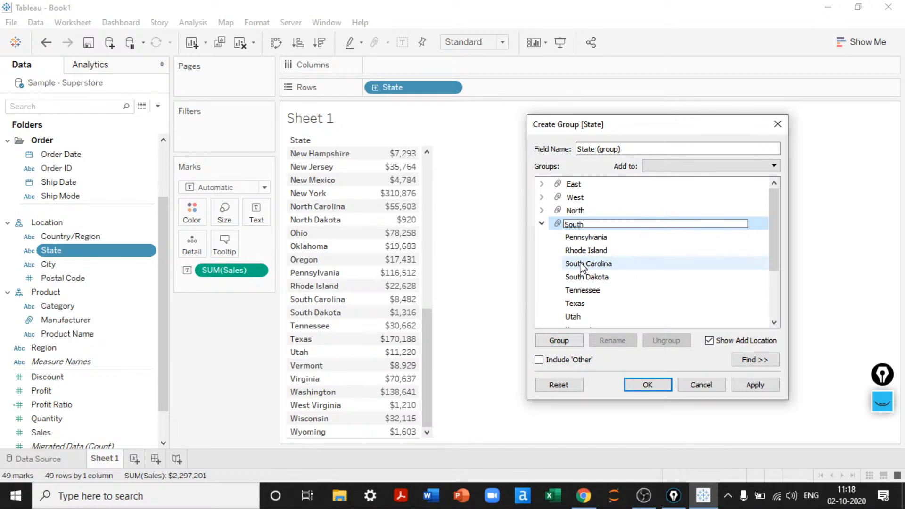
{"action": "key", "text": "Return"}
{"action": "left_click", "coordinate": [543, 223]}
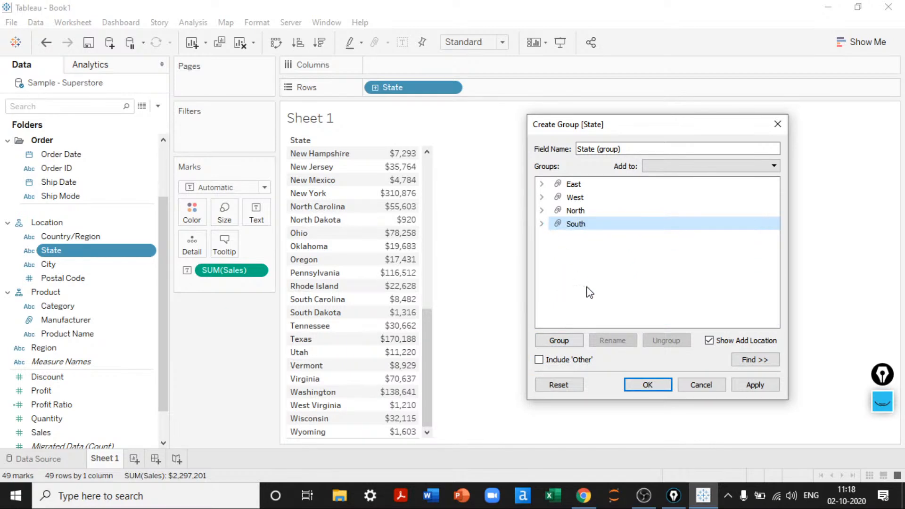
Step: Expand the South group to review its member states, and select the group itself
{"action": "left_click", "coordinate": [542, 224]}
{"action": "left_click", "coordinate": [572, 236]}
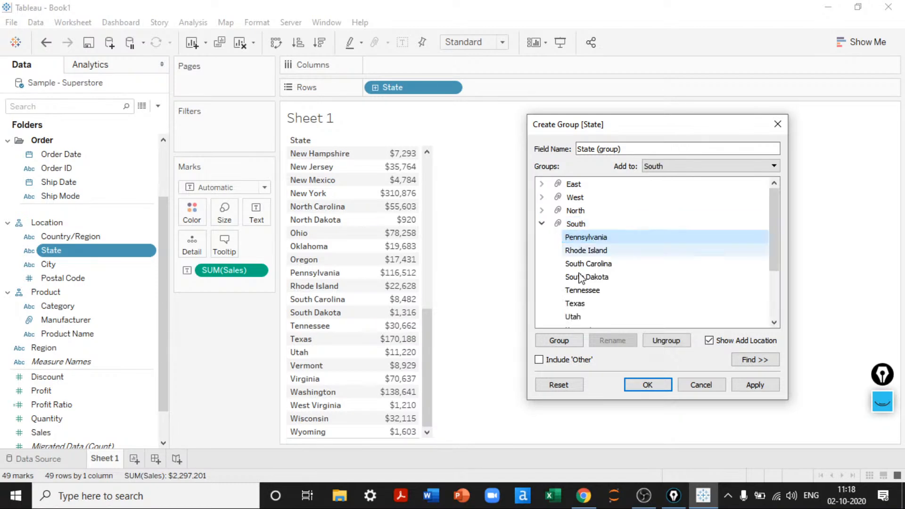
{"action": "left_click", "coordinate": [558, 224]}
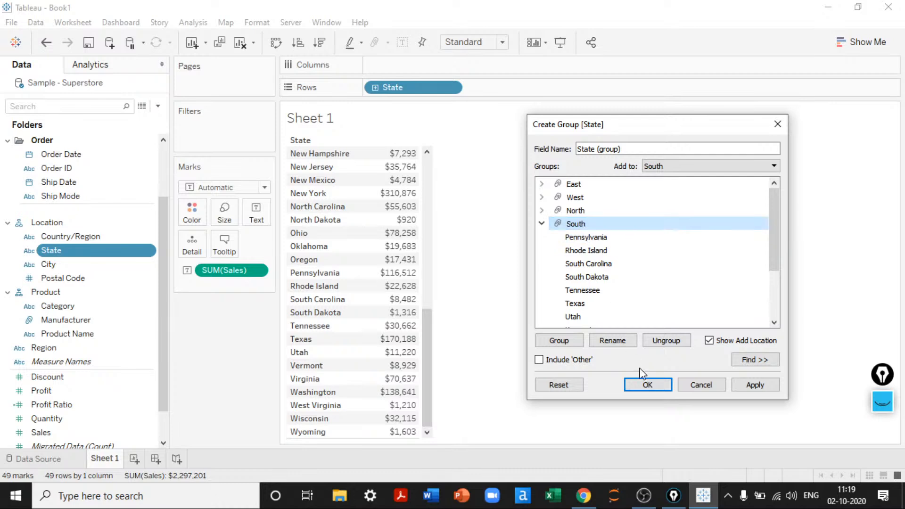
Step: Ungroup the South group and review the ungrouped states from Pennsylvania through Wyoming
{"action": "left_click", "coordinate": [660, 342]}
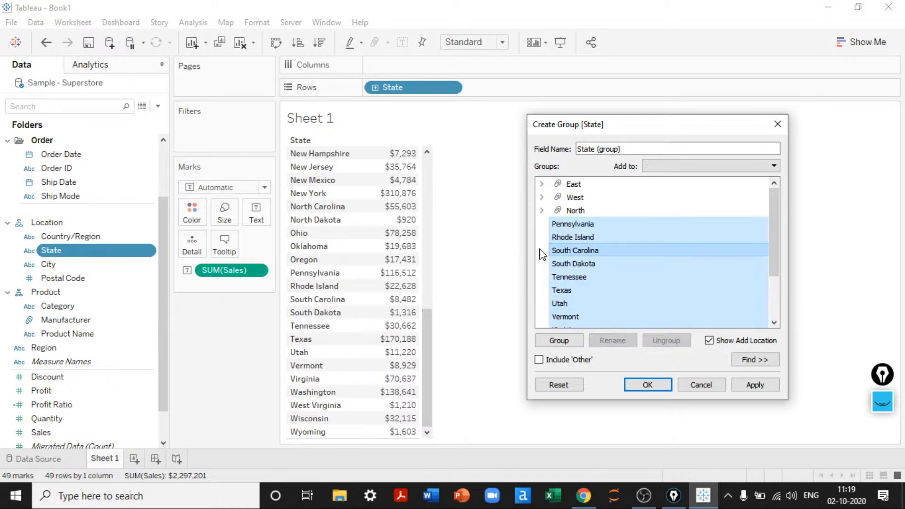
{"action": "scroll", "coordinate": [587, 276], "scroll_direction": "down", "scroll_amount": 2}
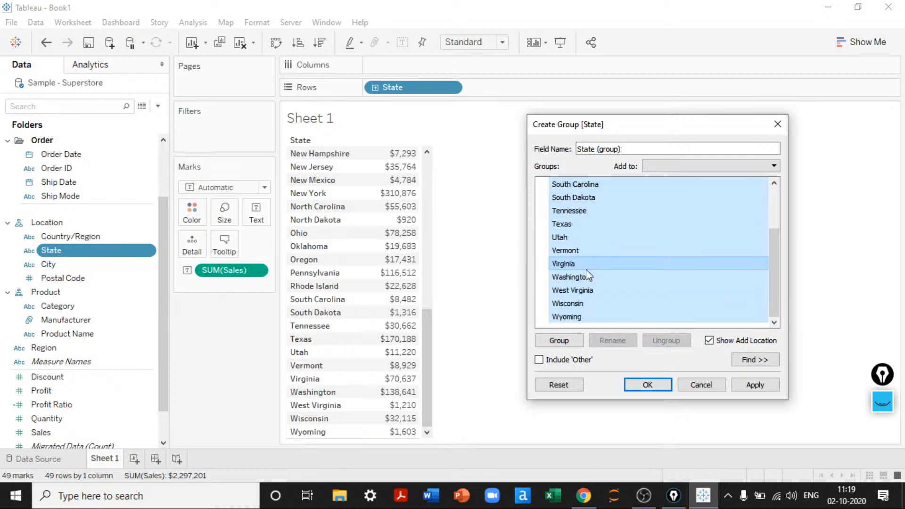
{"action": "scroll", "coordinate": [588, 276], "scroll_direction": "up", "scroll_amount": 2}
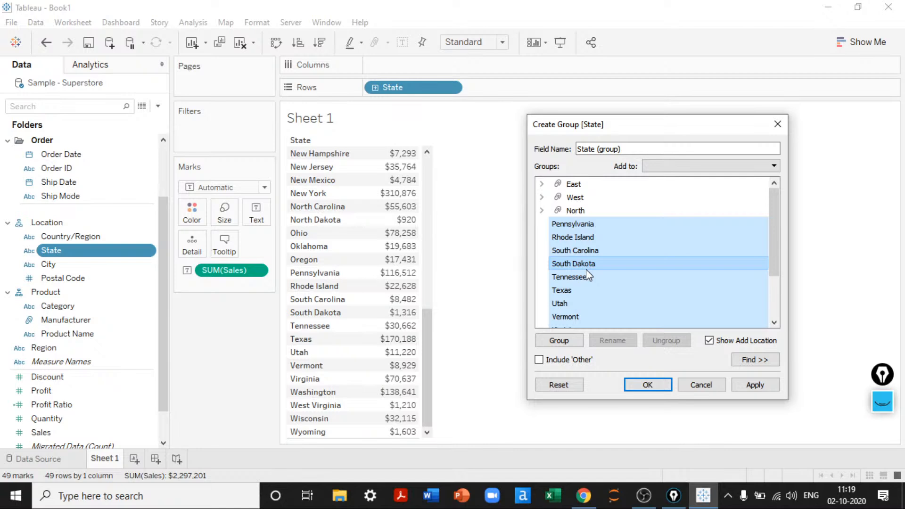
Step: Include the 'Other' group for the remaining states, rename it South, and collapse it
{"action": "left_click", "coordinate": [561, 361]}
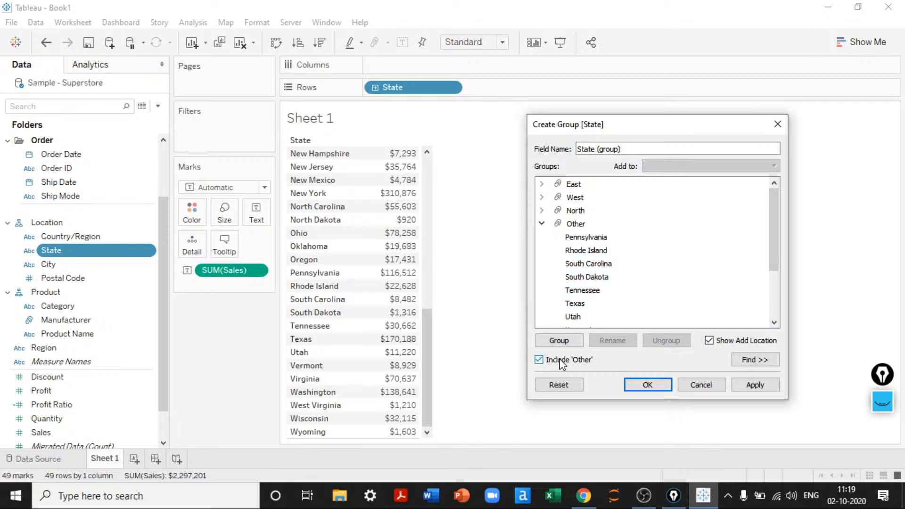
{"action": "left_click", "coordinate": [582, 225]}
{"action": "right_click", "coordinate": [583, 225]}
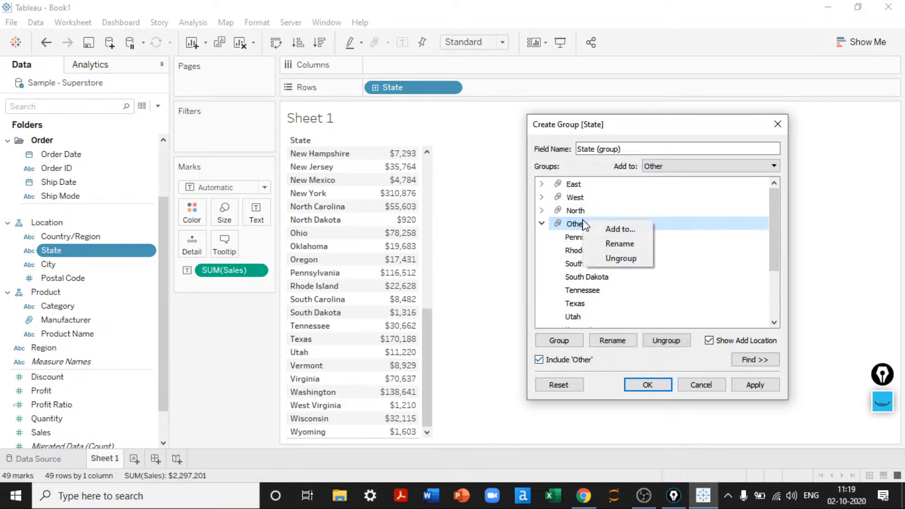
{"action": "left_click", "coordinate": [604, 243]}
{"action": "type", "text": "South"}
{"action": "key", "text": "Return"}
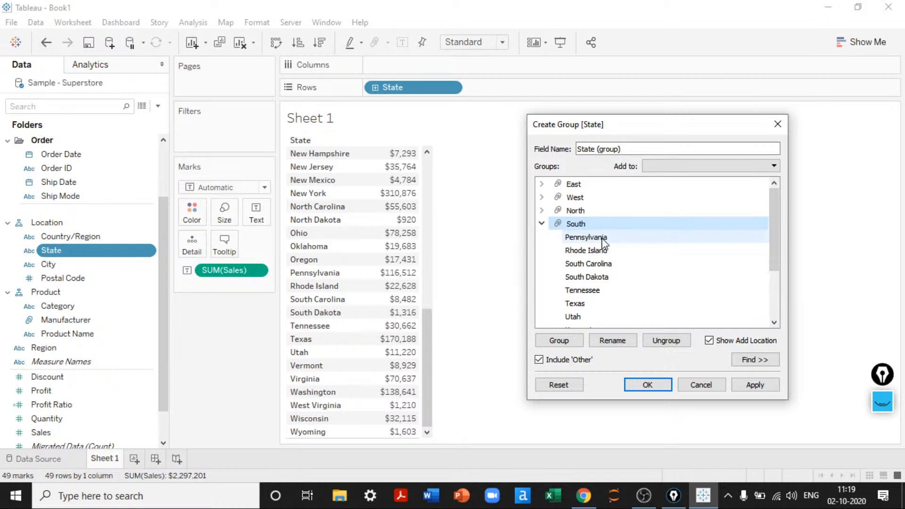
{"action": "left_click", "coordinate": [541, 224]}
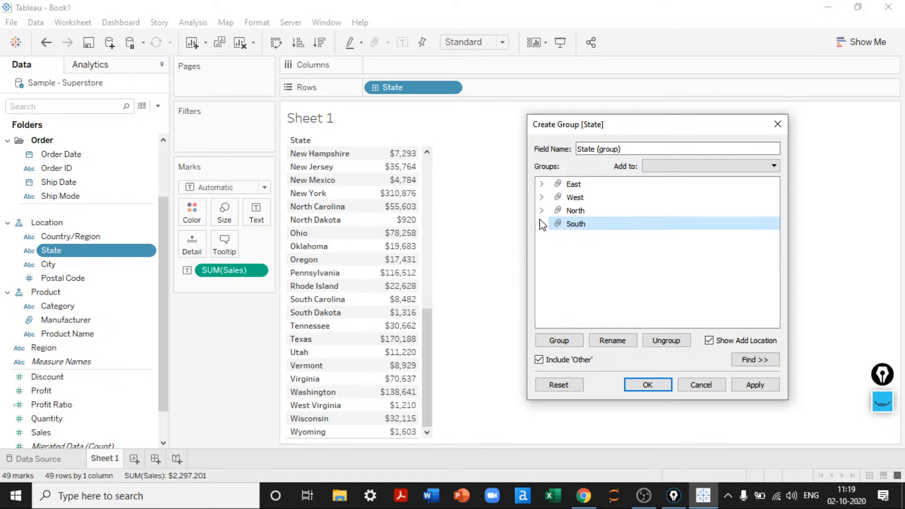
Step: Check the member states of the South and North groups, and apply the State (group) definition
{"action": "left_click", "coordinate": [542, 223]}
{"action": "left_click", "coordinate": [542, 210]}
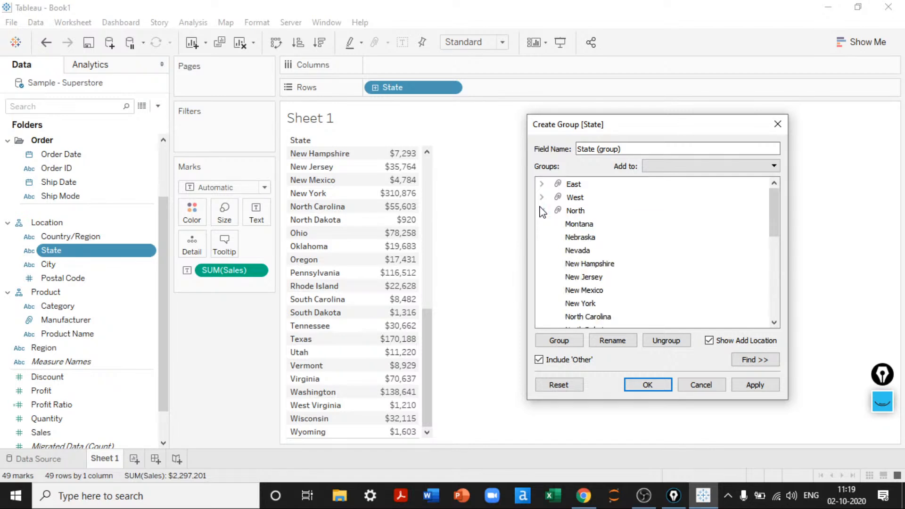
{"action": "left_click", "coordinate": [542, 210]}
{"action": "left_click", "coordinate": [542, 224]}
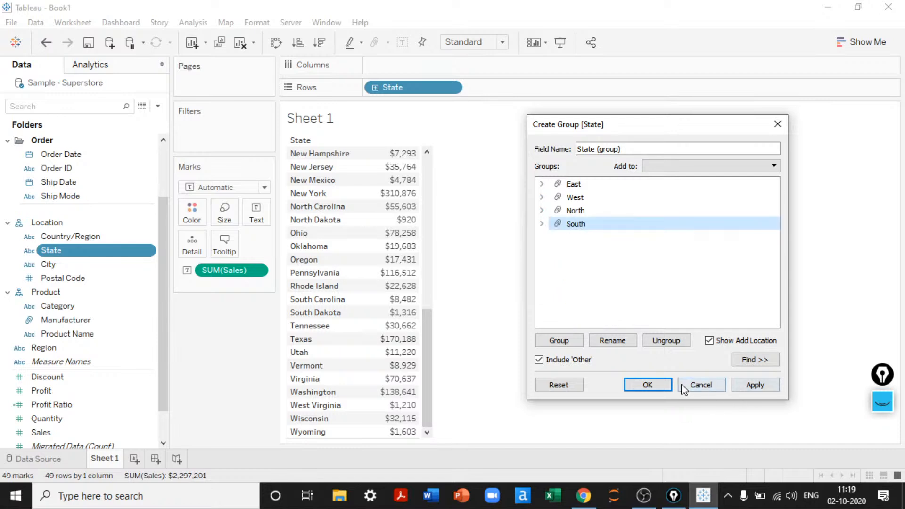
{"action": "left_click", "coordinate": [755, 385]}
{"action": "left_click", "coordinate": [646, 385]}
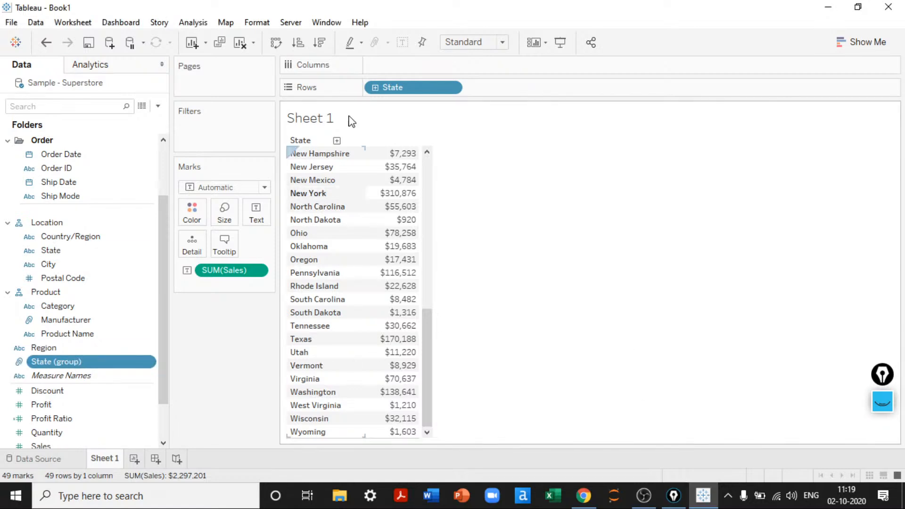
Step: Add the State (group) field to Rows ahead of State
{"action": "left_click", "coordinate": [52, 252]}
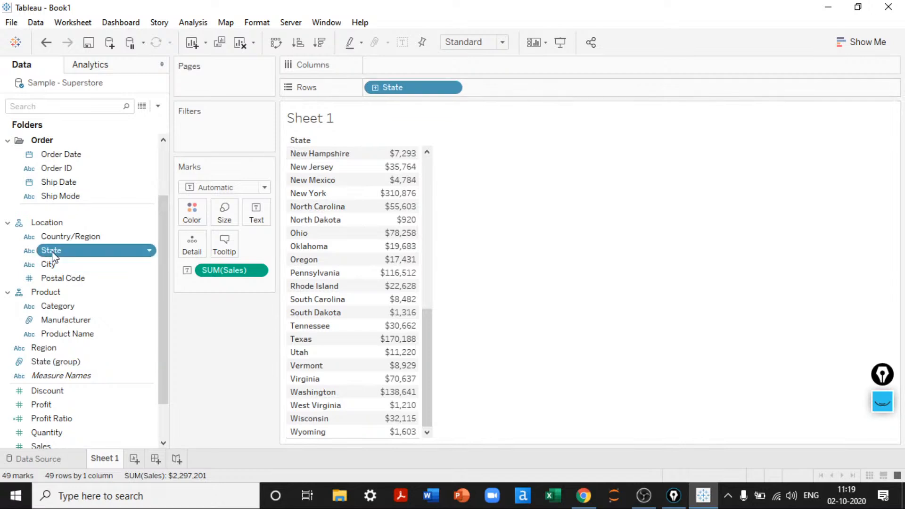
{"action": "left_click", "coordinate": [67, 363]}
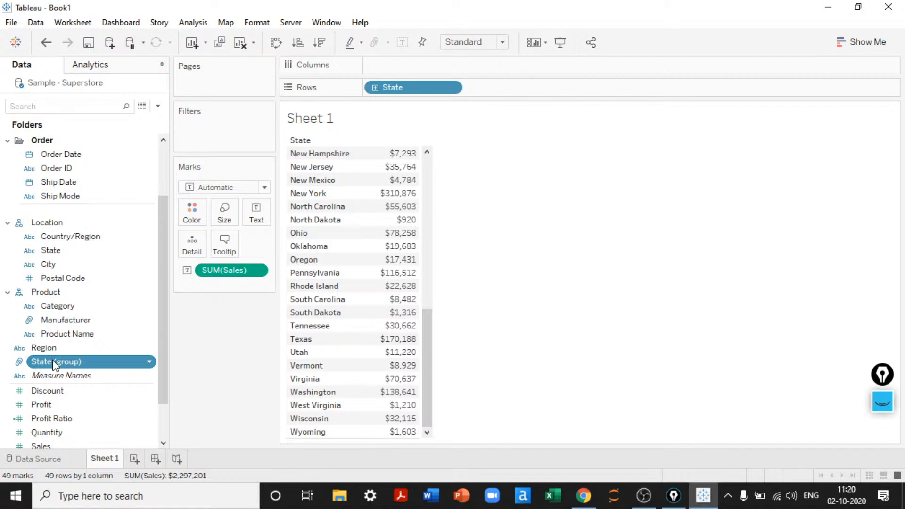
{"action": "left_click_drag", "start_coordinate": [41, 362], "coordinate": [325, 193]}
{"action": "left_click_drag", "start_coordinate": [398, 130], "coordinate": [366, 90]}
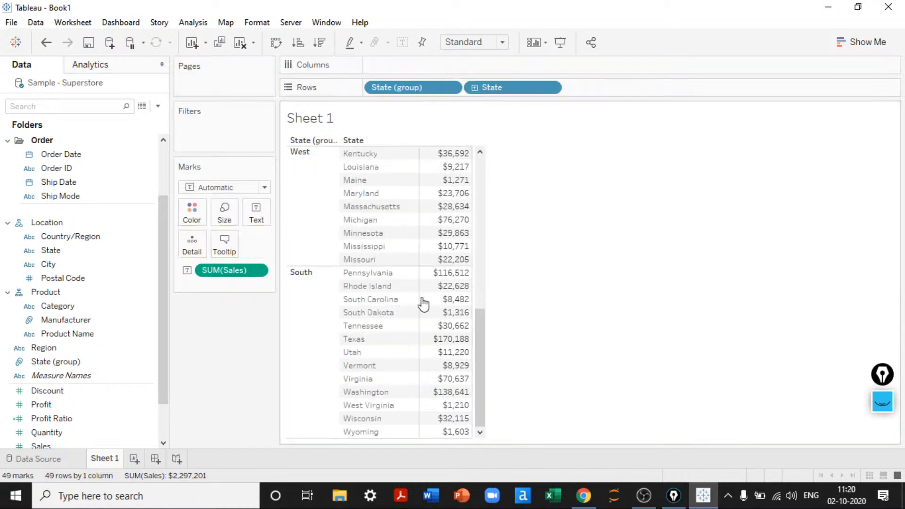
Step: Examine the table's states and their sales under each group, from the South group up to the East group
{"action": "left_click", "coordinate": [314, 163]}
{"action": "mouse_move", "coordinate": [460, 266]}
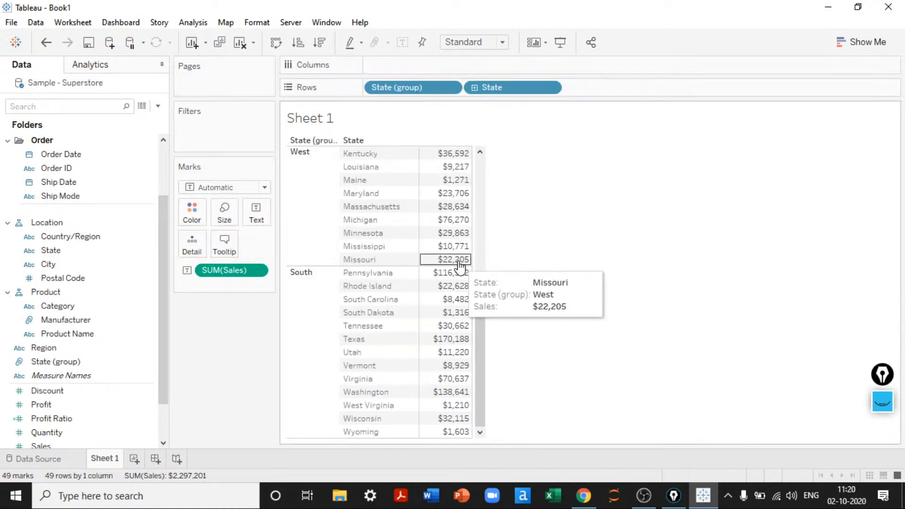
{"action": "left_click_drag", "start_coordinate": [474, 321], "coordinate": [488, 158]}
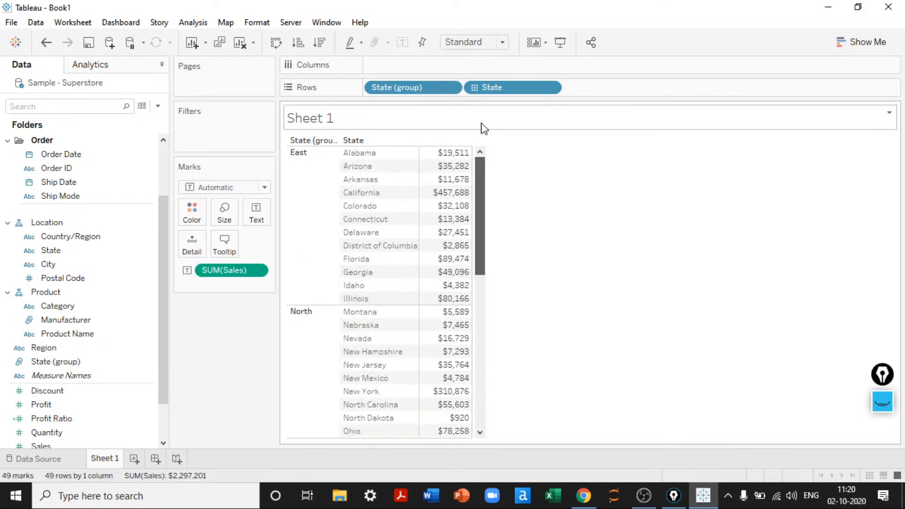
{"action": "left_click_drag", "start_coordinate": [480, 260], "coordinate": [483, 187]}
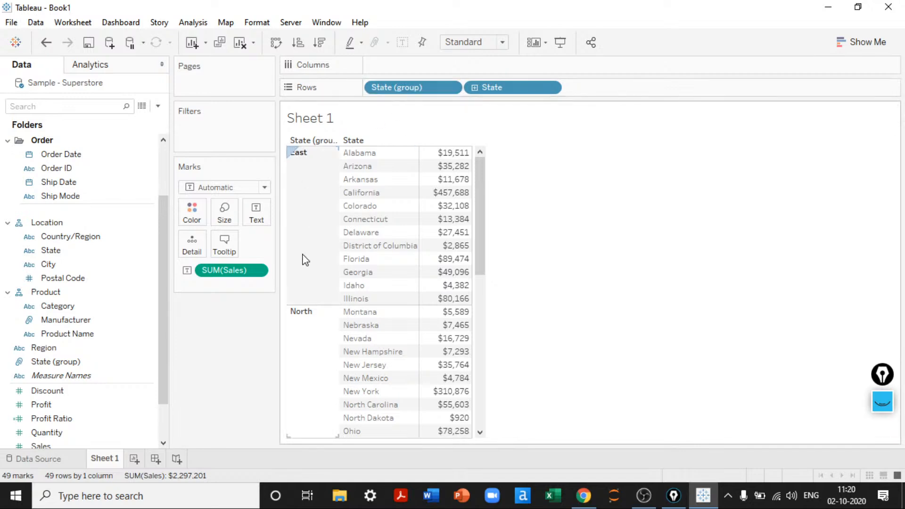
{"action": "mouse_move", "coordinate": [454, 155]}
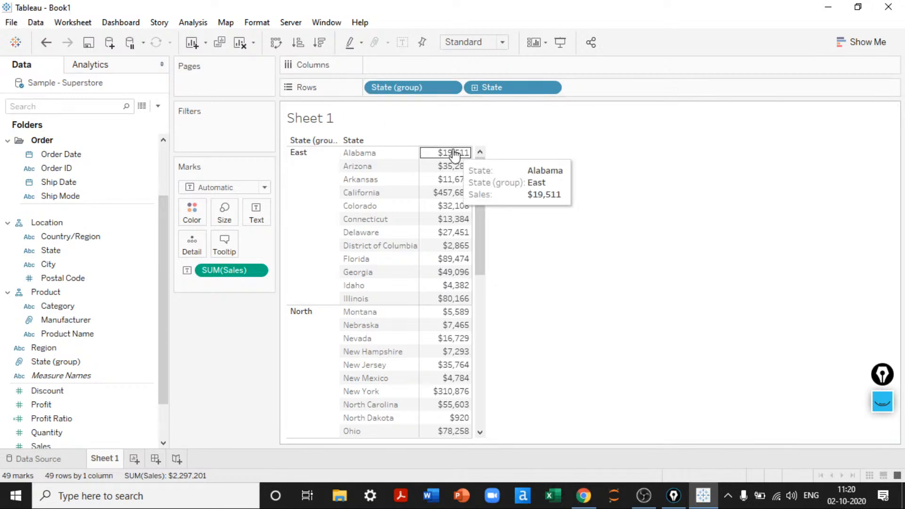
{"action": "left_click_drag", "start_coordinate": [478, 174], "coordinate": [479, 148]}
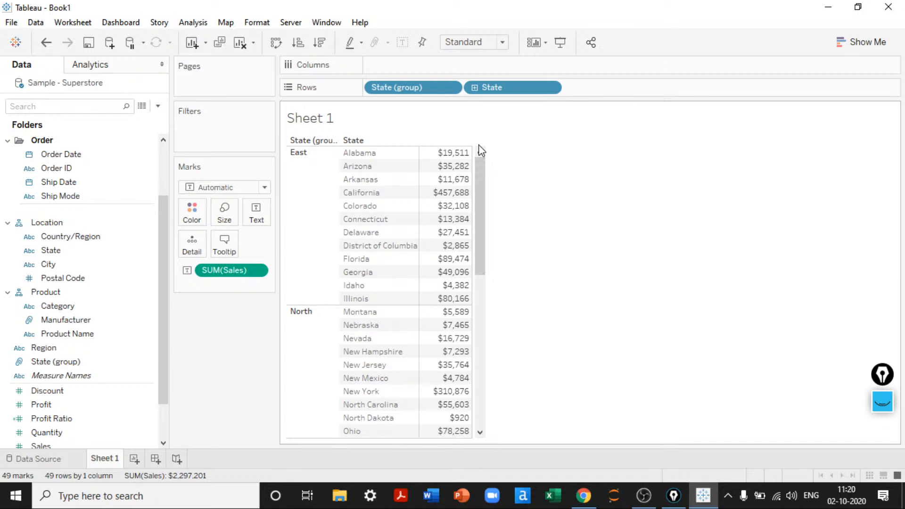
Step: Remove State from Rows and show the sales by State (group) as a vertical bar chart
{"action": "left_click_drag", "start_coordinate": [493, 86], "coordinate": [546, 200]}
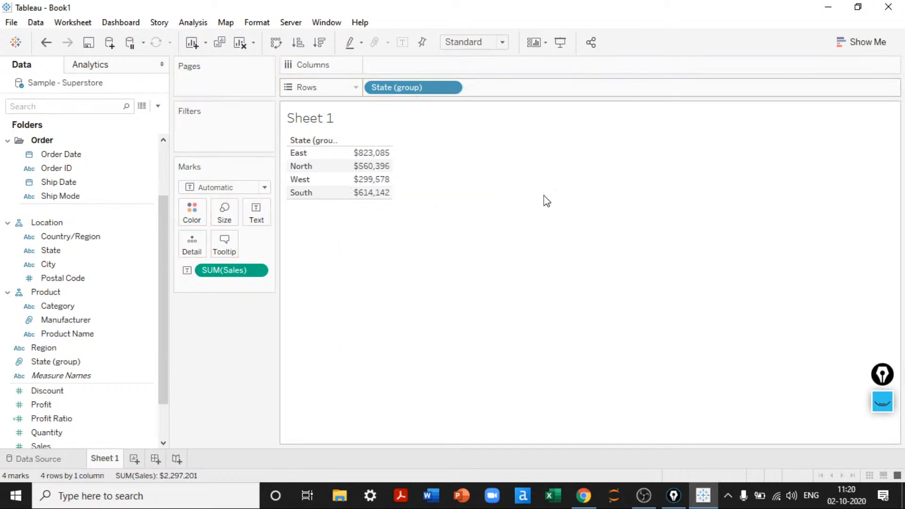
{"action": "left_click", "coordinate": [846, 44]}
{"action": "left_click", "coordinate": [788, 146]}
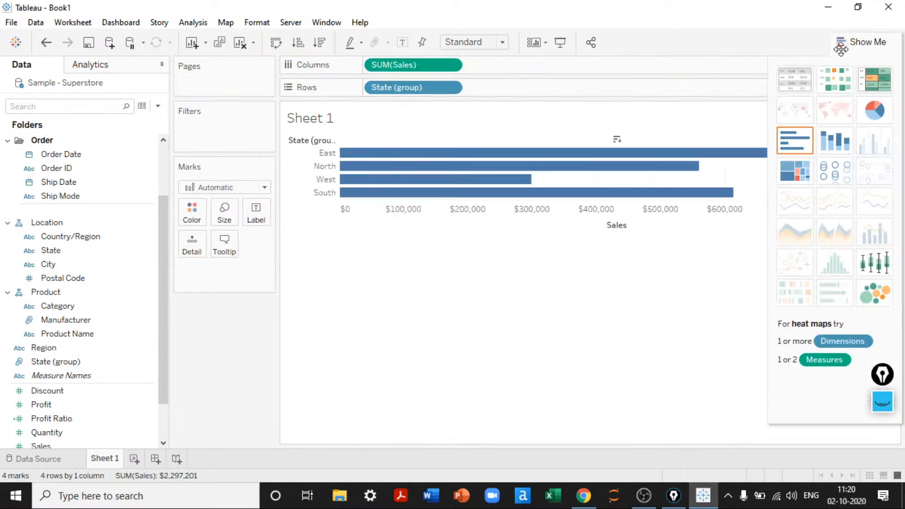
{"action": "left_click", "coordinate": [842, 41]}
{"action": "key", "text": "ctrl+w"}
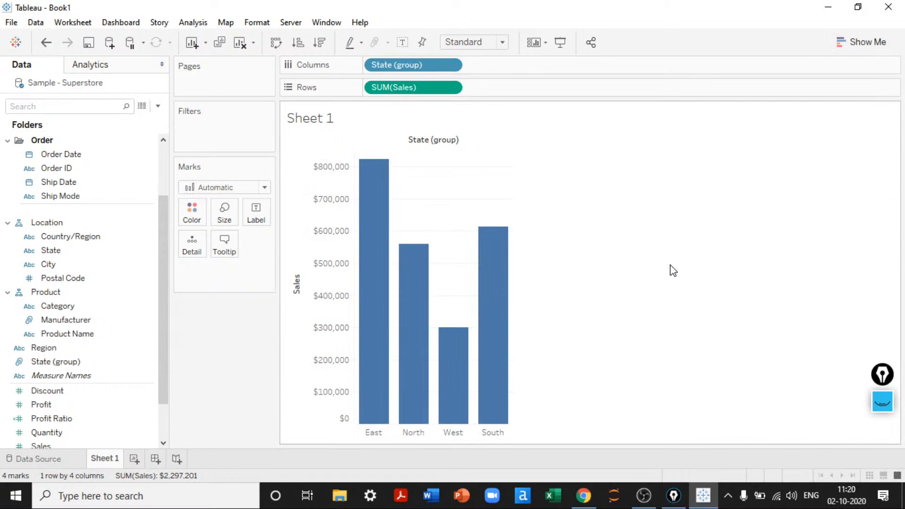
Step: Try breaking the bars down with State ahead of State (group) on Columns, and remove State again
{"action": "left_click", "coordinate": [142, 277]}
{"action": "left_click", "coordinate": [79, 238]}
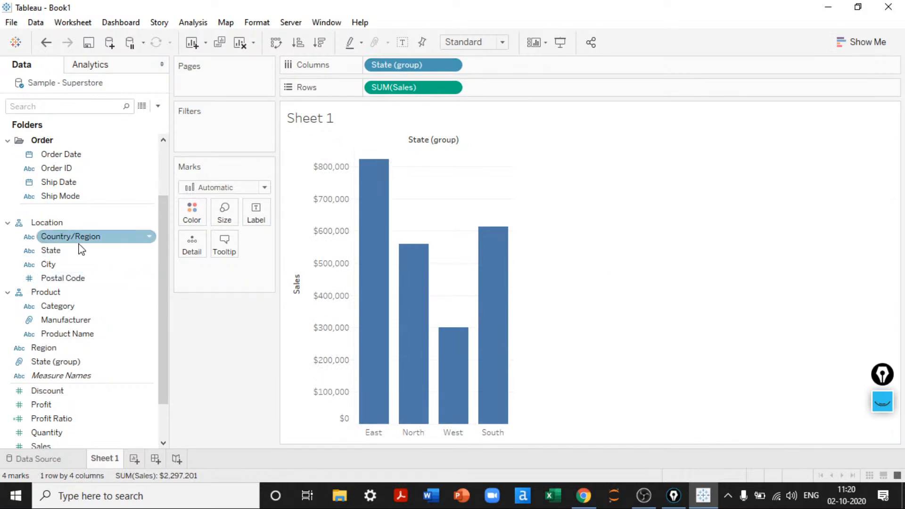
{"action": "left_click_drag", "start_coordinate": [81, 250], "coordinate": [369, 63]}
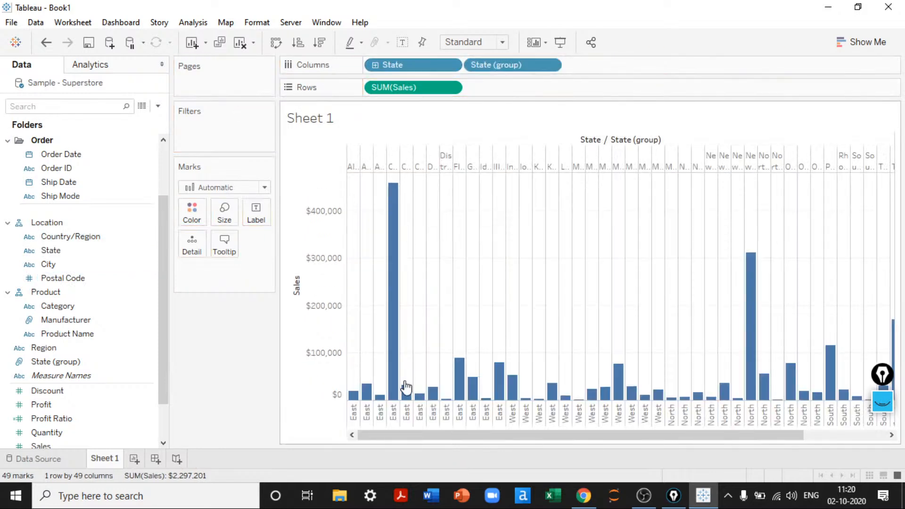
{"action": "left_click_drag", "start_coordinate": [382, 431], "coordinate": [365, 451]}
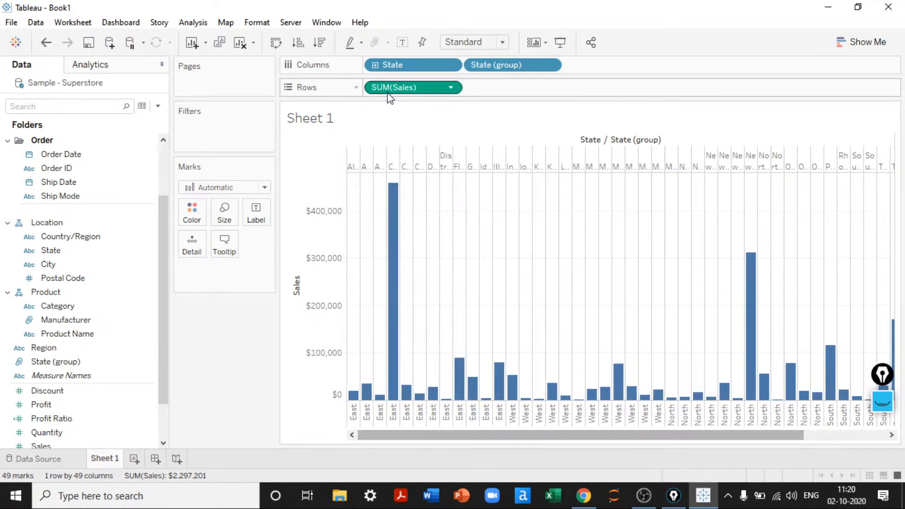
{"action": "left_click_drag", "start_coordinate": [389, 73], "coordinate": [214, 403]}
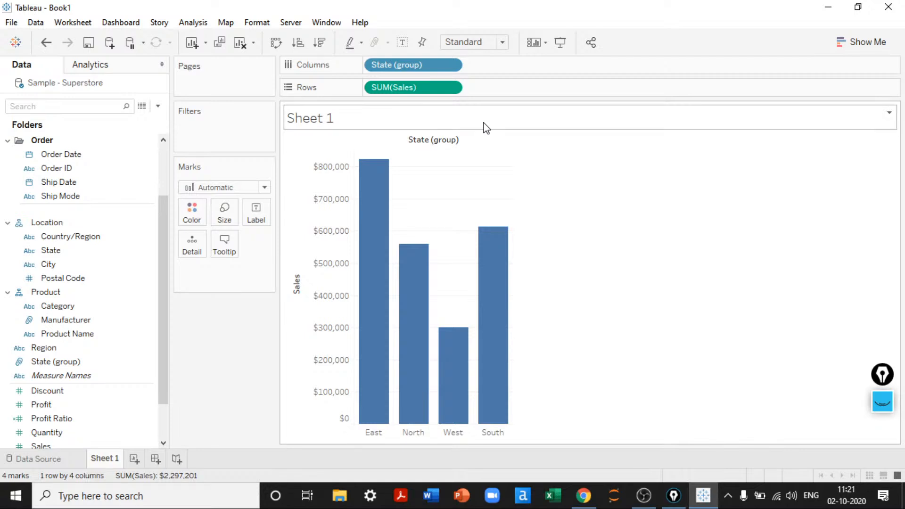
Step: Show the sales value labels on the bars and hide the Sales axis header
{"action": "left_click", "coordinate": [402, 42]}
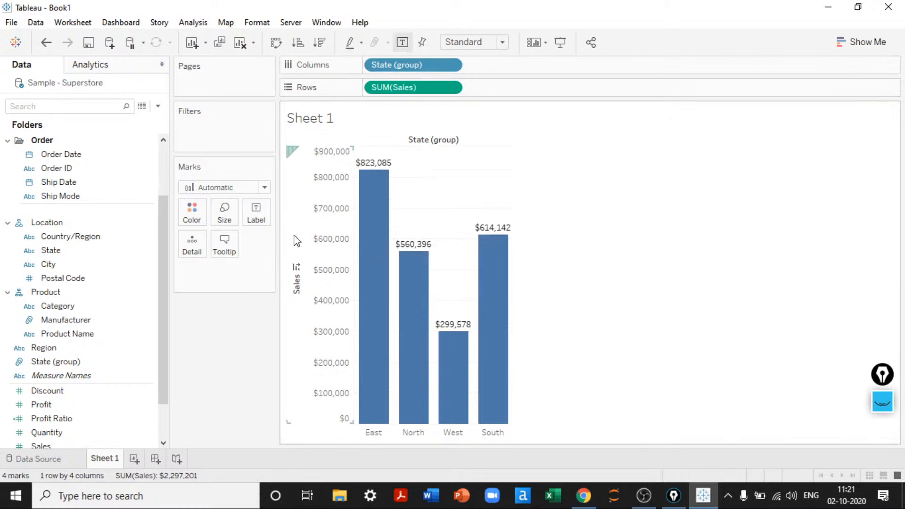
{"action": "right_click", "coordinate": [292, 251]}
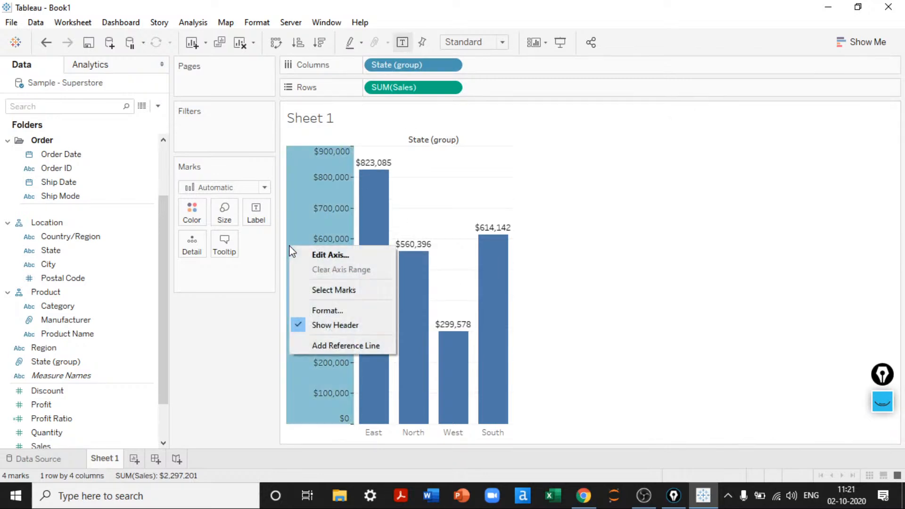
{"action": "left_click", "coordinate": [325, 323]}
Step: Hide the State (group) field label for columns and the sheet title
{"action": "right_click", "coordinate": [398, 146]}
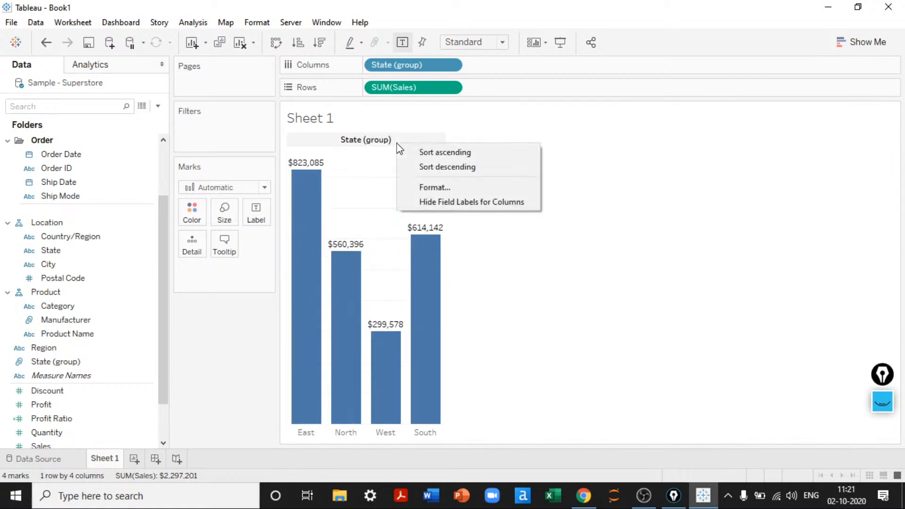
{"action": "left_click", "coordinate": [425, 202]}
{"action": "right_click", "coordinate": [329, 120]}
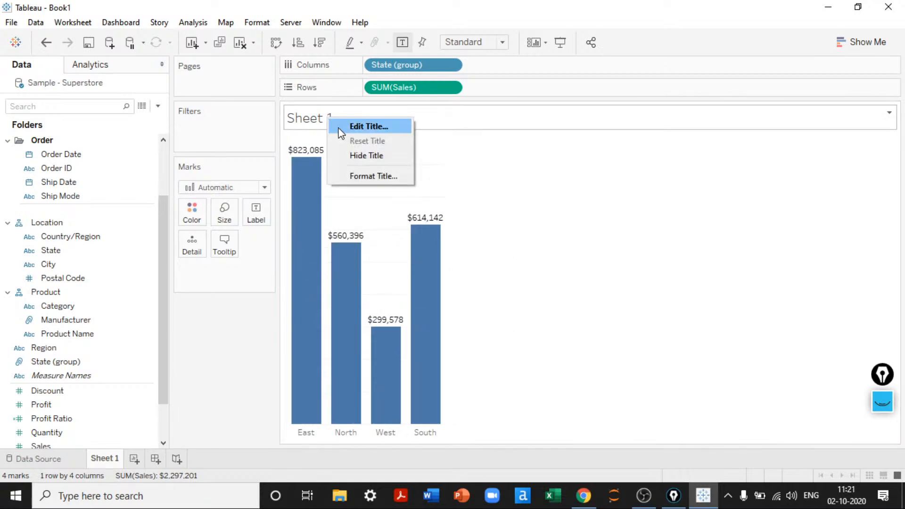
{"action": "left_click", "coordinate": [349, 155]}
Step: Try fitting the bar chart to Entire View, and return the fit to Standard
{"action": "left_click", "coordinate": [501, 42]}
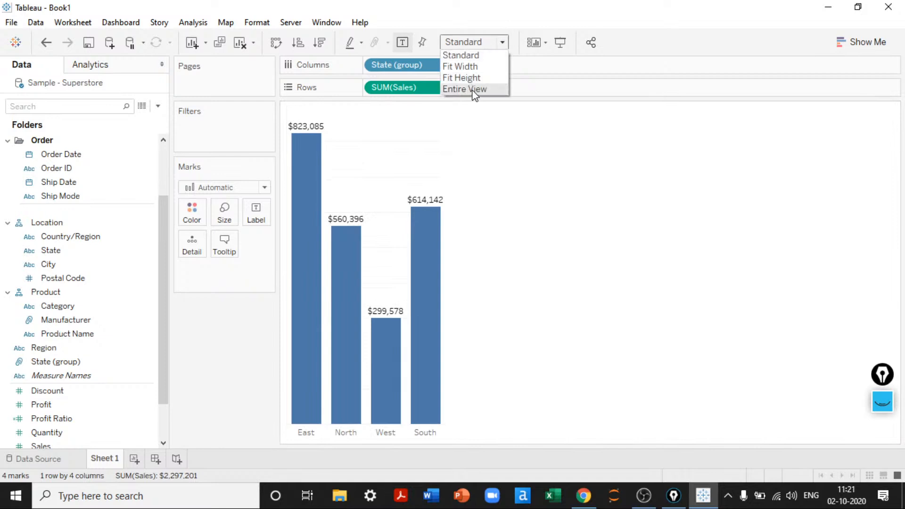
{"action": "left_click", "coordinate": [474, 90]}
{"action": "left_click", "coordinate": [476, 42]}
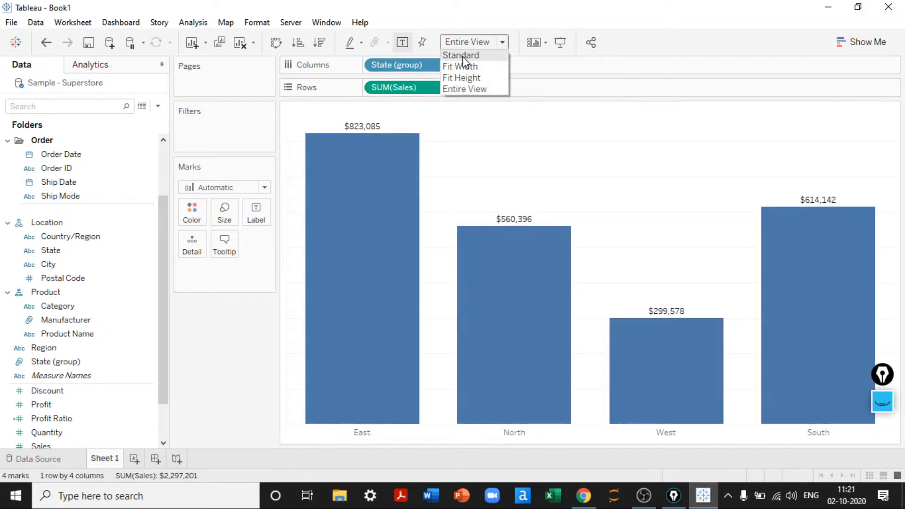
{"action": "left_click", "coordinate": [464, 57]}
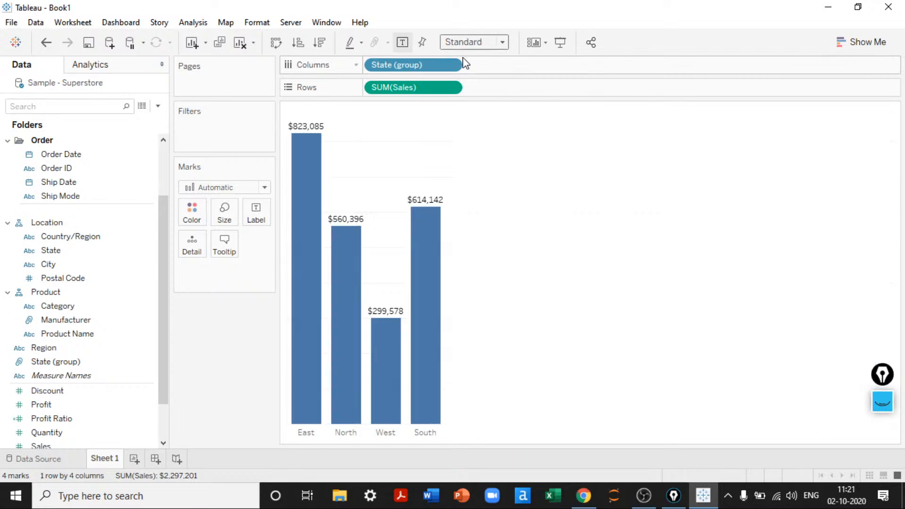
Step: Set the grid lines and zero lines for rows to None in the chart's line formatting
{"action": "right_click", "coordinate": [395, 175]}
{"action": "left_click", "coordinate": [424, 246]}
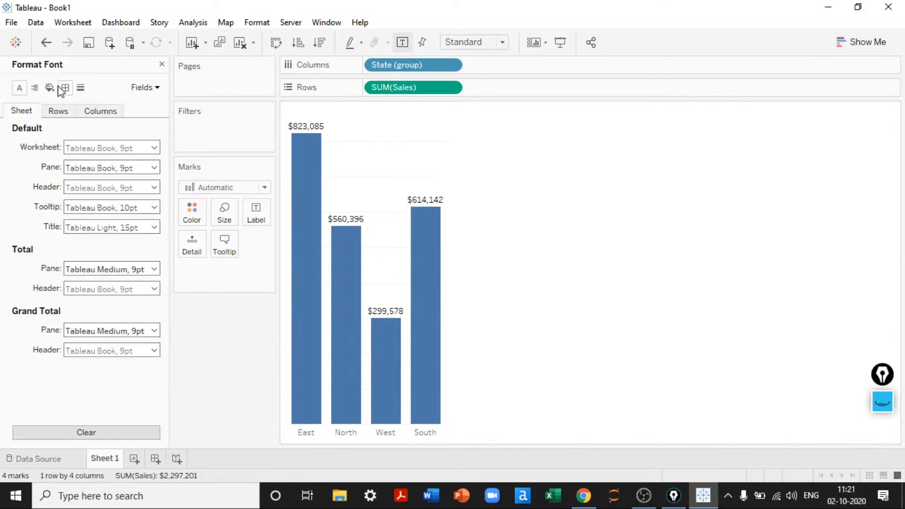
{"action": "left_click", "coordinate": [63, 88]}
{"action": "scroll", "coordinate": [50, 194], "scroll_direction": "down", "scroll_amount": 3}
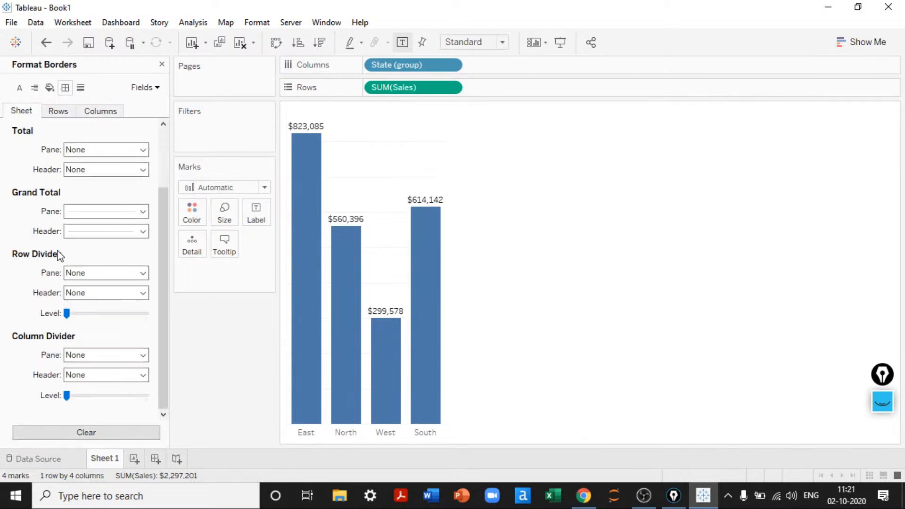
{"action": "left_click", "coordinate": [80, 90]}
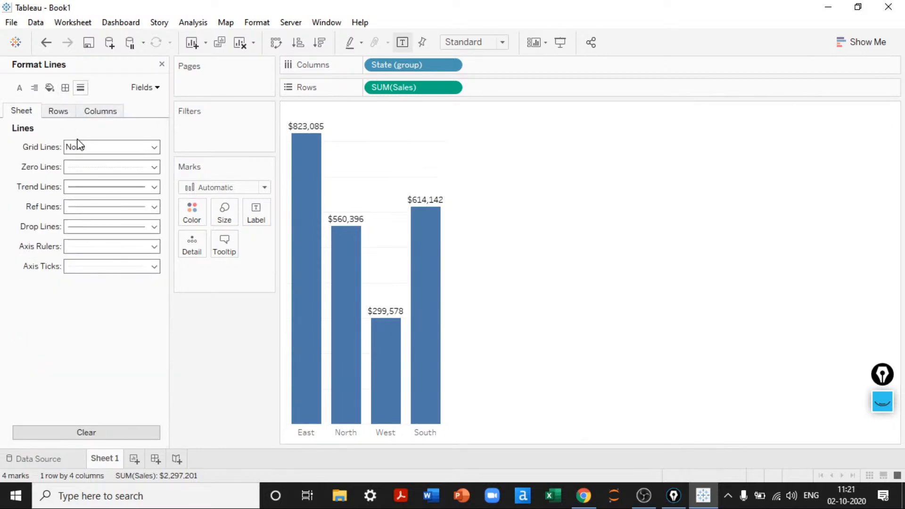
{"action": "left_click", "coordinate": [58, 112]}
{"action": "left_click", "coordinate": [90, 148]}
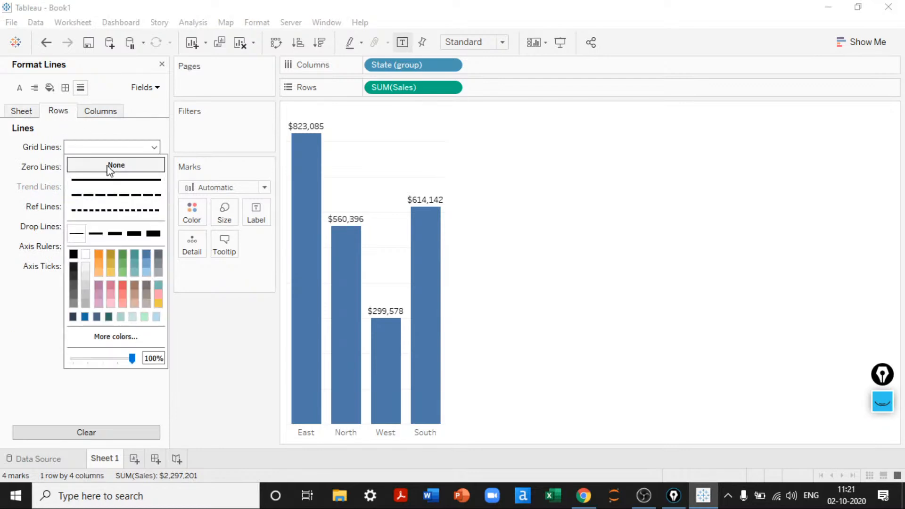
{"action": "left_click", "coordinate": [109, 166]}
{"action": "left_click", "coordinate": [83, 166]}
{"action": "left_click", "coordinate": [112, 184]}
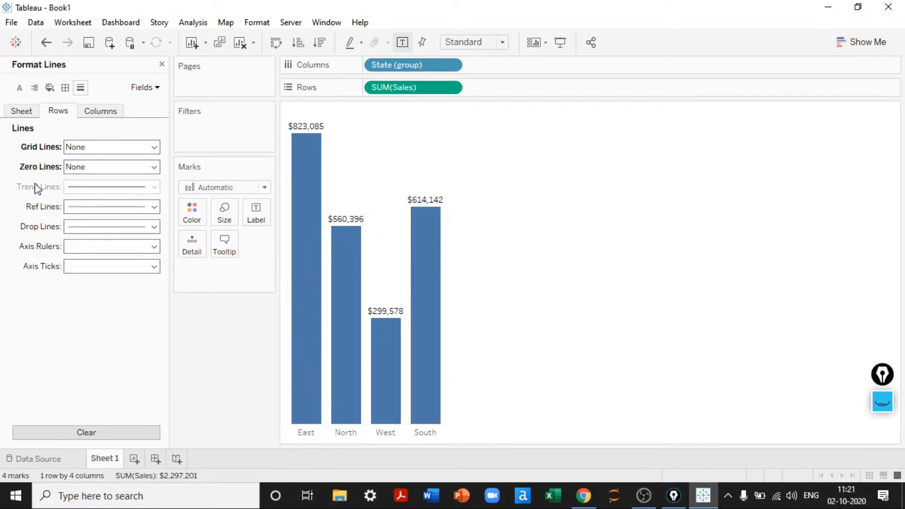
Step: Set the axis ticks for rows to None and open the line options for the row axis rulers
{"action": "left_click", "coordinate": [116, 267]}
{"action": "left_click", "coordinate": [5, 228]}
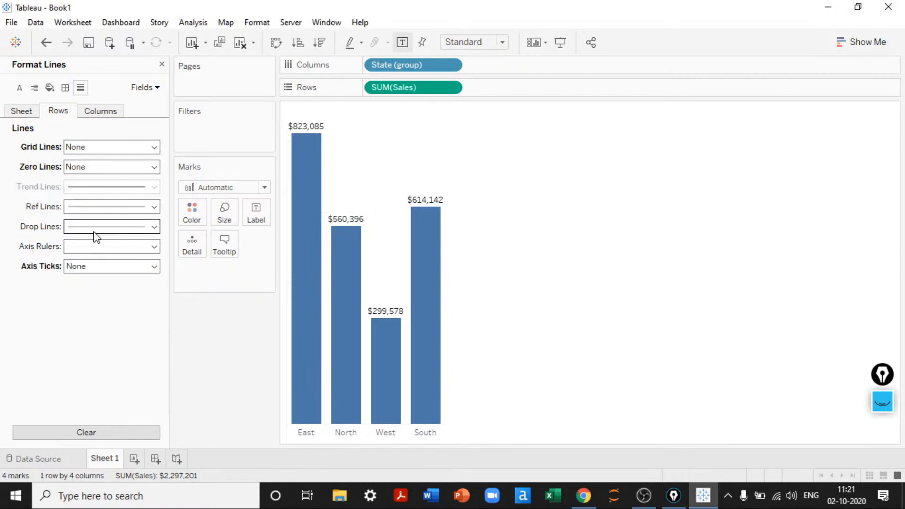
{"action": "left_click", "coordinate": [96, 248]}
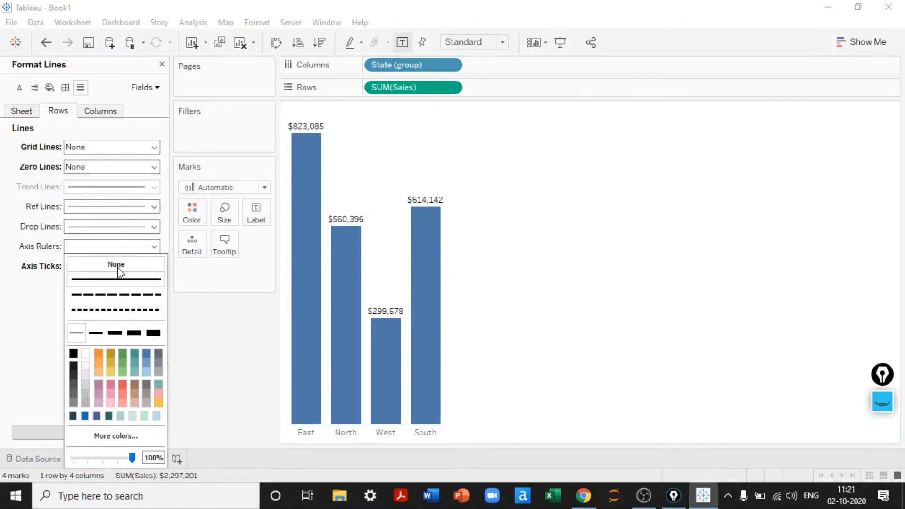
Step: Set the zero lines and axis ticks for columns to None and close the line formatting
{"action": "left_click", "coordinate": [102, 112]}
{"action": "left_click", "coordinate": [98, 167]}
{"action": "left_click", "coordinate": [116, 185]}
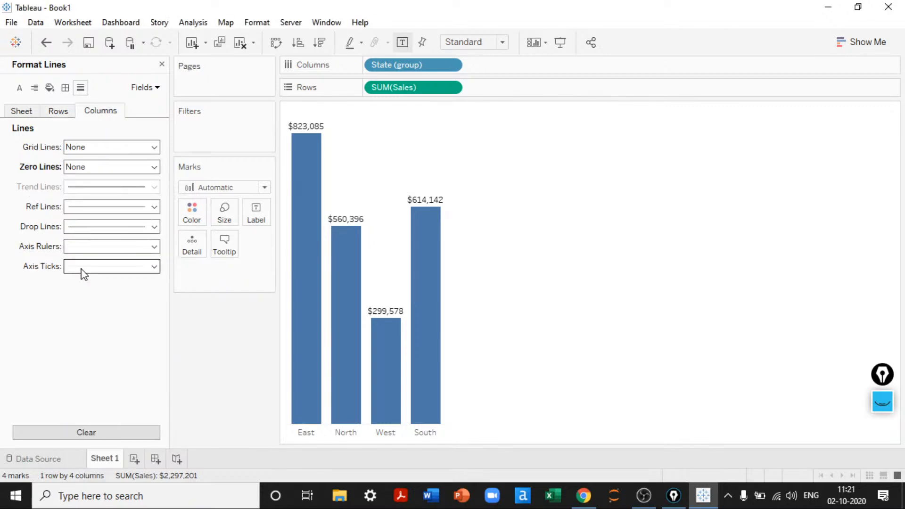
{"action": "left_click", "coordinate": [84, 266]}
{"action": "left_click", "coordinate": [109, 286]}
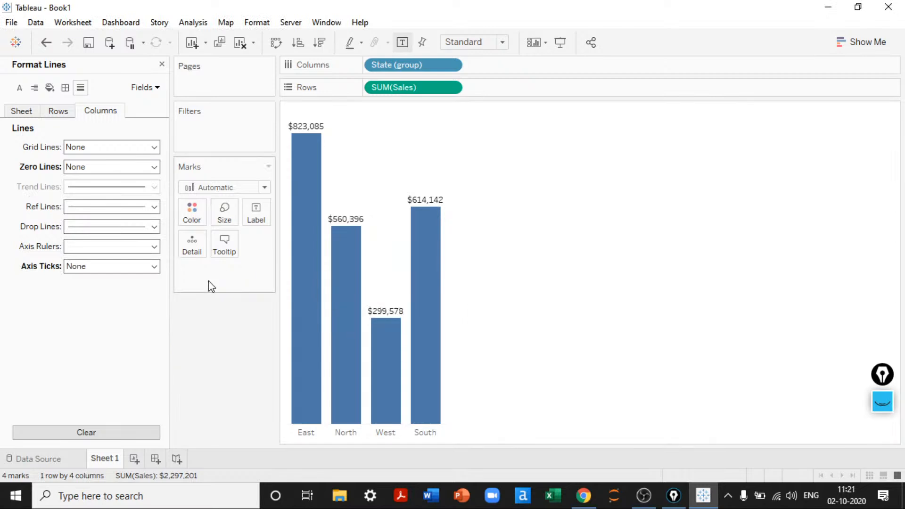
{"action": "left_click", "coordinate": [162, 64]}
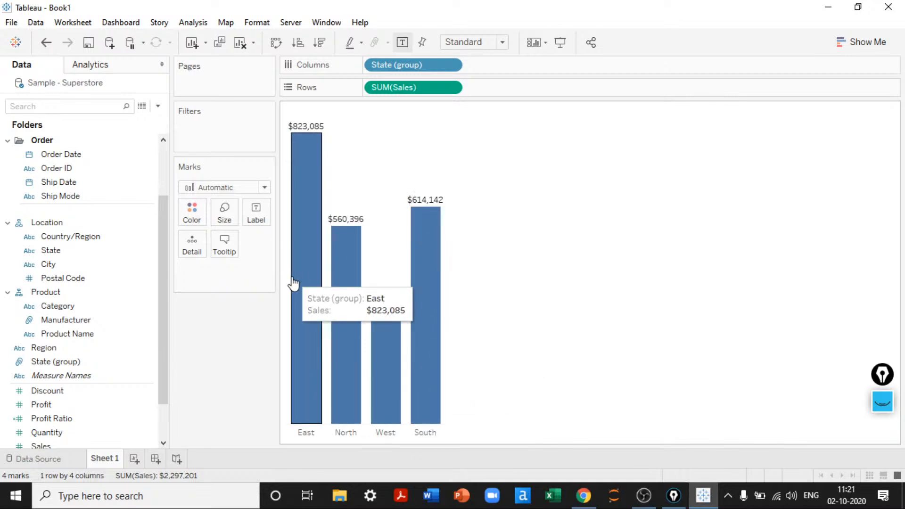
Step: Recolor all the bars light teal
{"action": "left_click", "coordinate": [191, 220]}
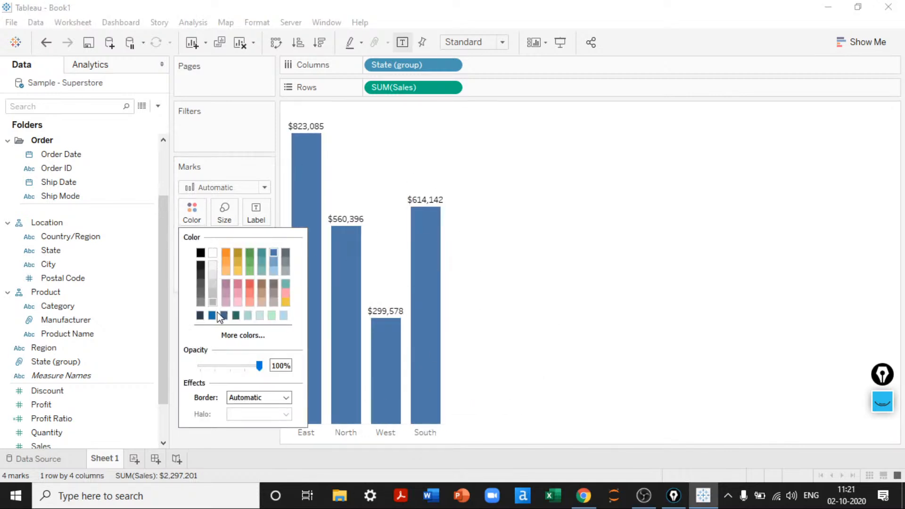
{"action": "left_click", "coordinate": [248, 315]}
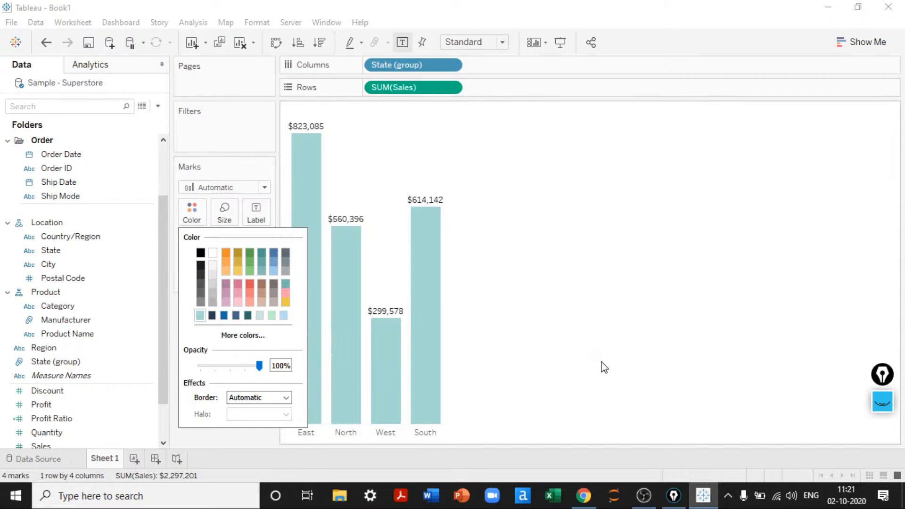
{"action": "left_click", "coordinate": [603, 366]}
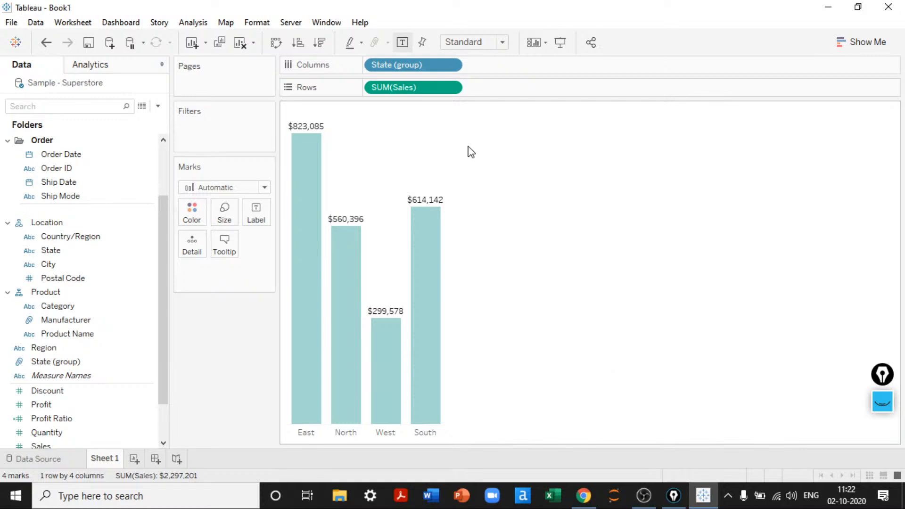
Step: Duplicate SUM(Sales) on Rows and change the copy's formula to SUM([Sales]) + 1000
{"action": "left_click_drag", "start_coordinate": [410, 90], "coordinate": [523, 95]}
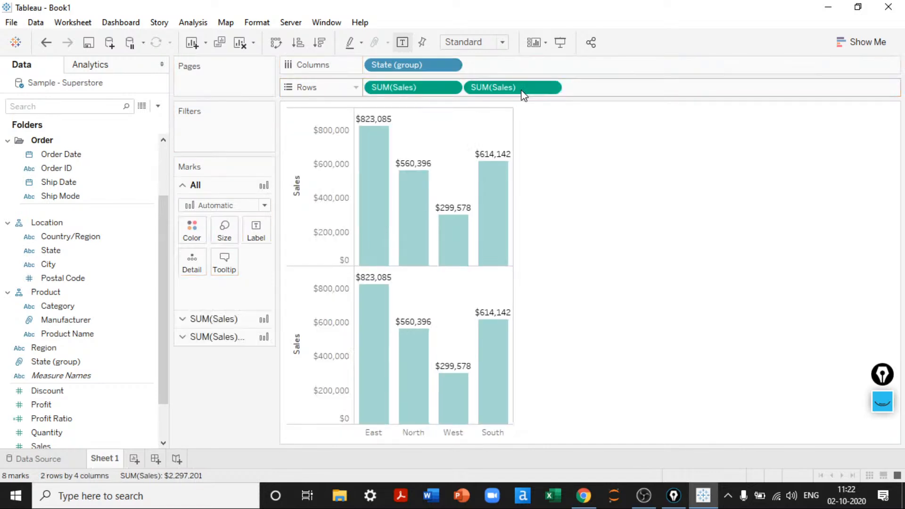
{"action": "left_click", "coordinate": [531, 91]}
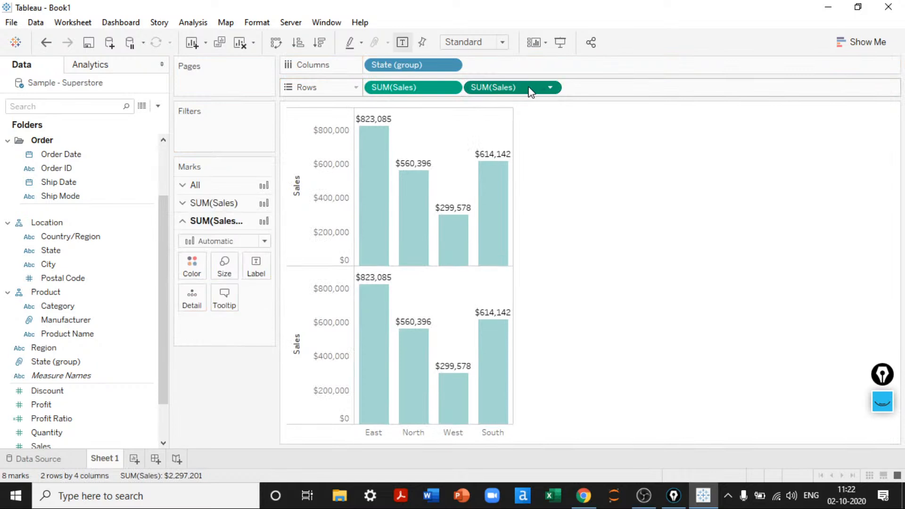
{"action": "double_click", "coordinate": [529, 87]}
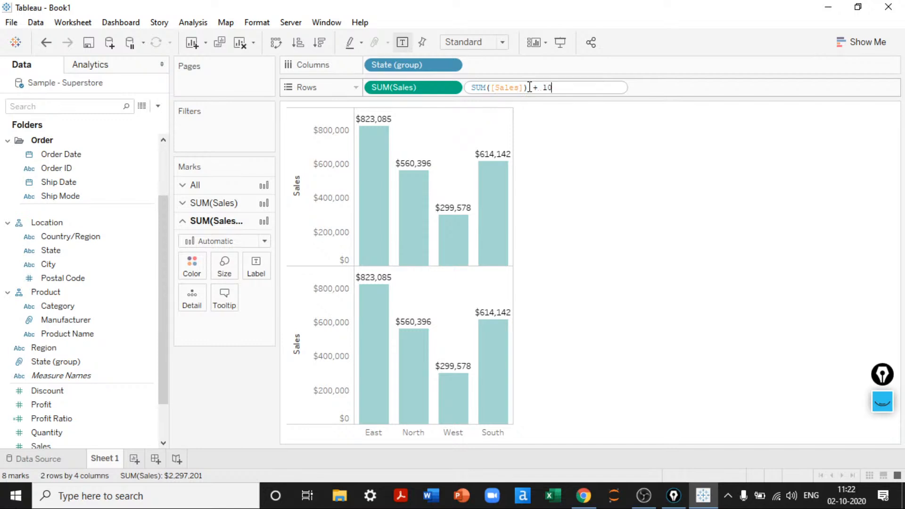
{"action": "key", "text": "Return"}
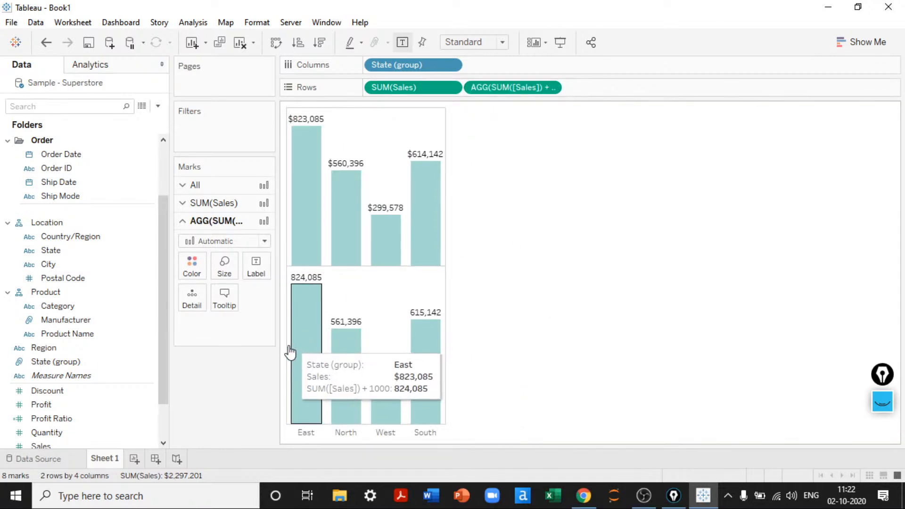
Step: Show the axis header of SUM([Sales]) + 1000 and turn off the mark labels on the bars
{"action": "right_click", "coordinate": [533, 89]}
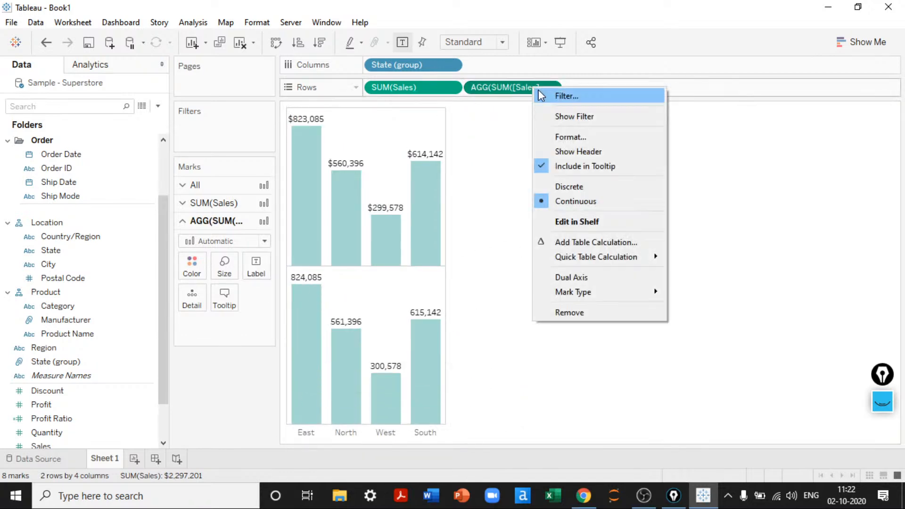
{"action": "left_click", "coordinate": [560, 152]}
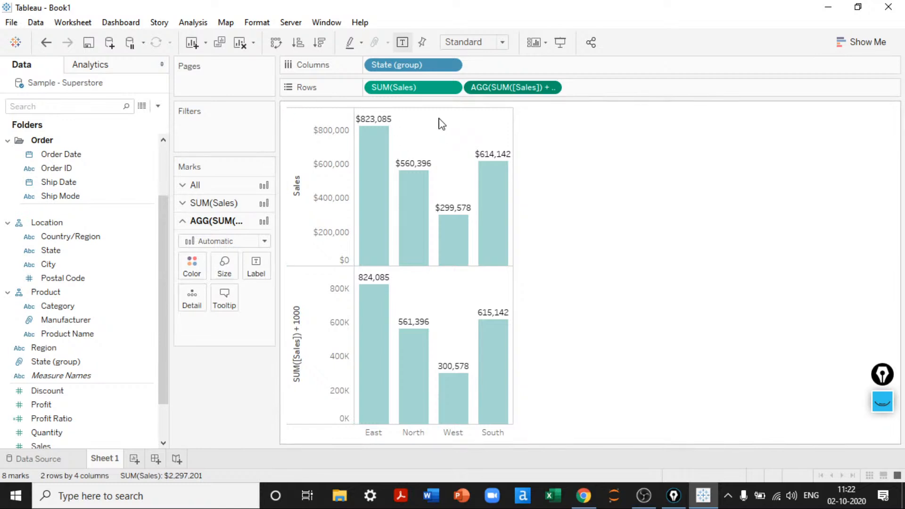
{"action": "right_click", "coordinate": [278, 375]}
{"action": "left_click", "coordinate": [586, 340]}
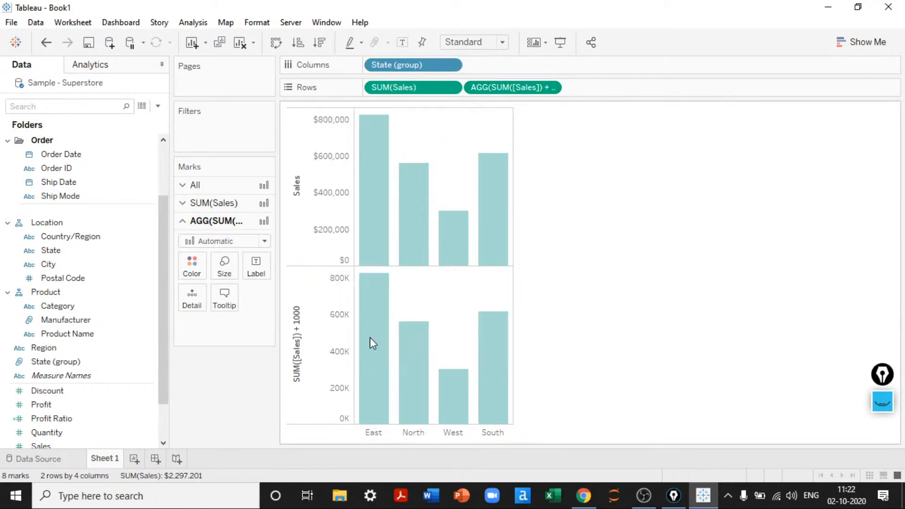
Step: Combine Sales and SUM([Sales]) + 1000 into a dual-axis chart
{"action": "left_click", "coordinate": [332, 364]}
{"action": "right_click", "coordinate": [332, 364]}
{"action": "left_click", "coordinate": [372, 426]}
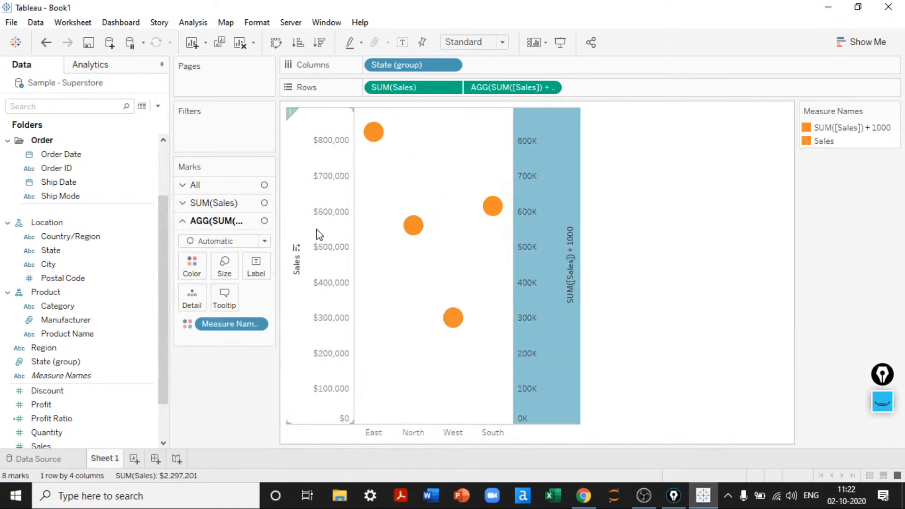
Step: Set the mark type of both measures to Bar
{"action": "left_click", "coordinate": [195, 186]}
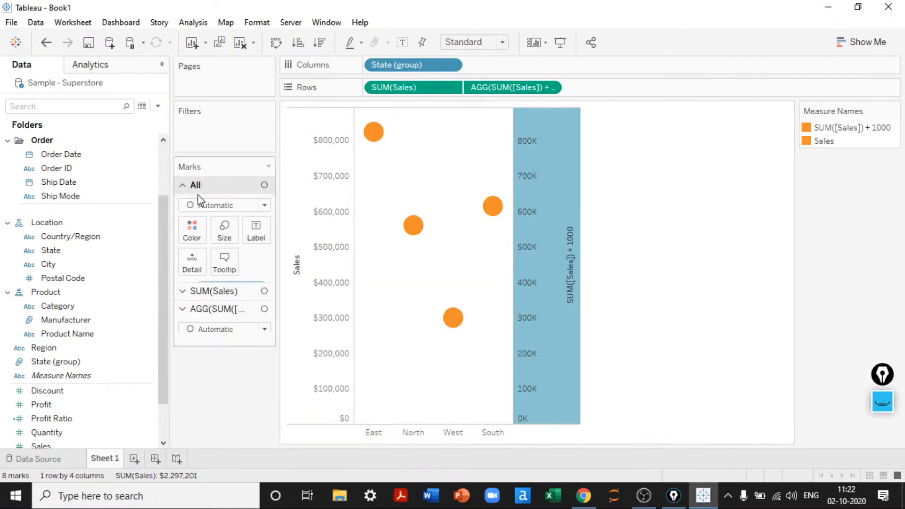
{"action": "left_click", "coordinate": [201, 208]}
{"action": "left_click", "coordinate": [203, 234]}
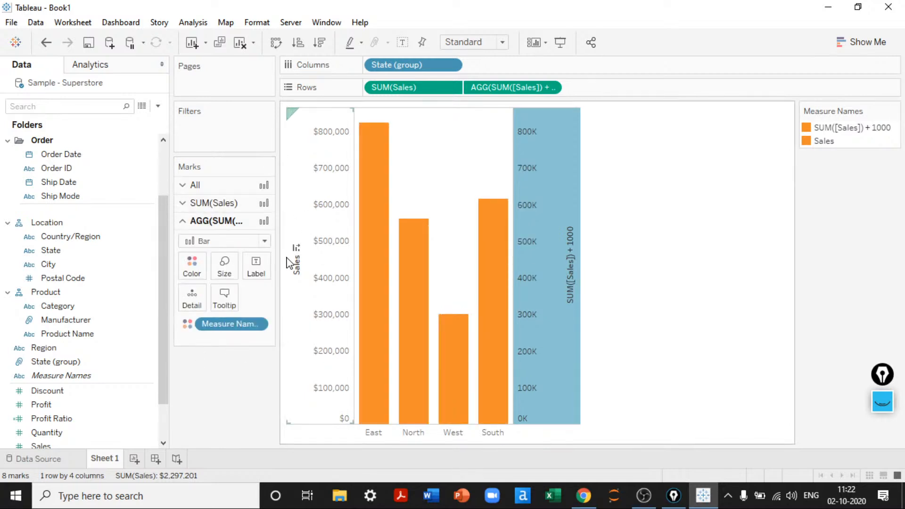
Step: Choose the Blue-Teal palette for Measure Names, assigning the lightest teal to SUM([Sales]) + 1000 and dark blue to Sales
{"action": "left_click", "coordinate": [192, 264]}
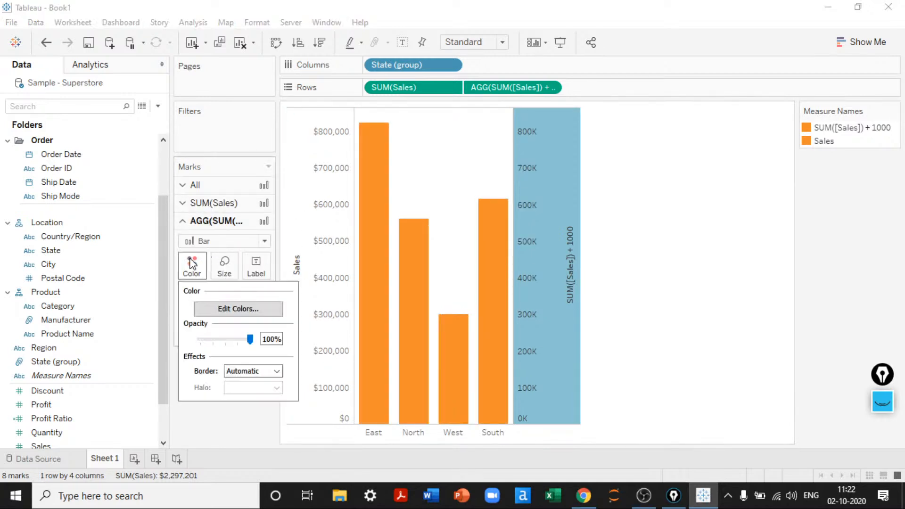
{"action": "left_click", "coordinate": [221, 310]}
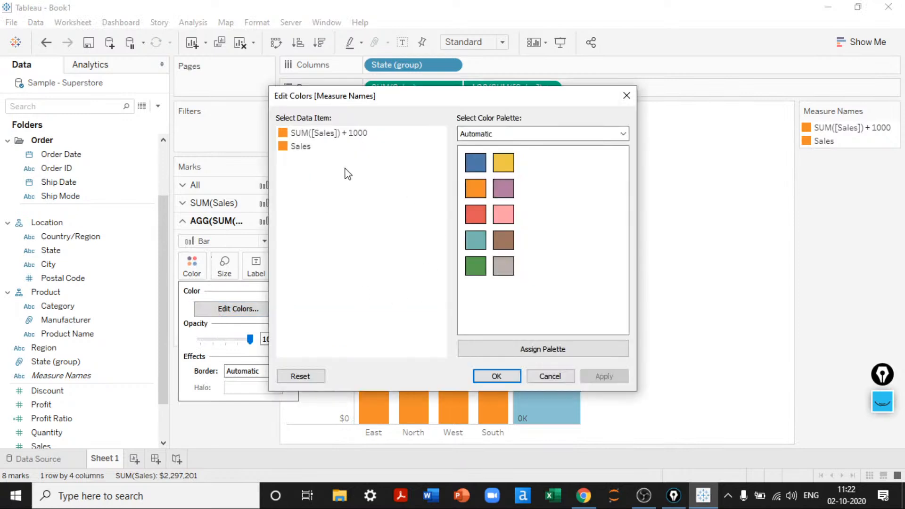
{"action": "double_click", "coordinate": [332, 133]}
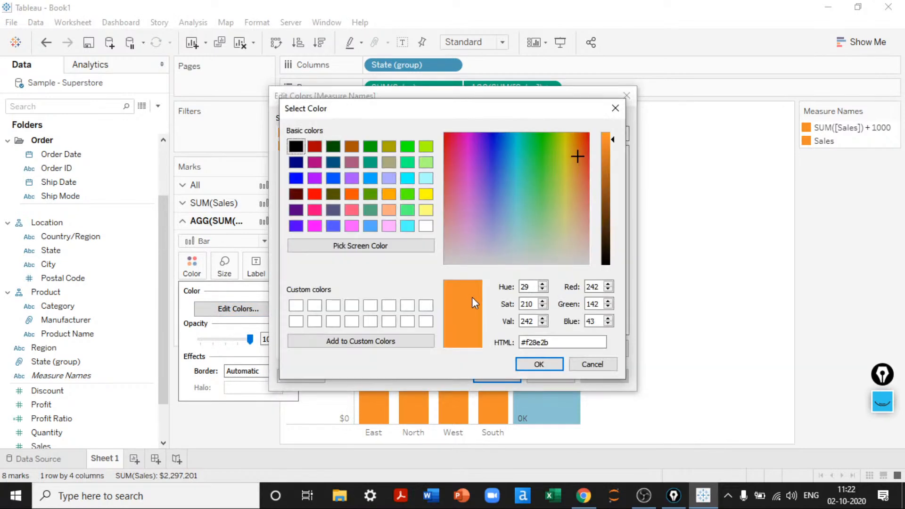
{"action": "left_click", "coordinate": [585, 364]}
{"action": "left_click", "coordinate": [482, 137]}
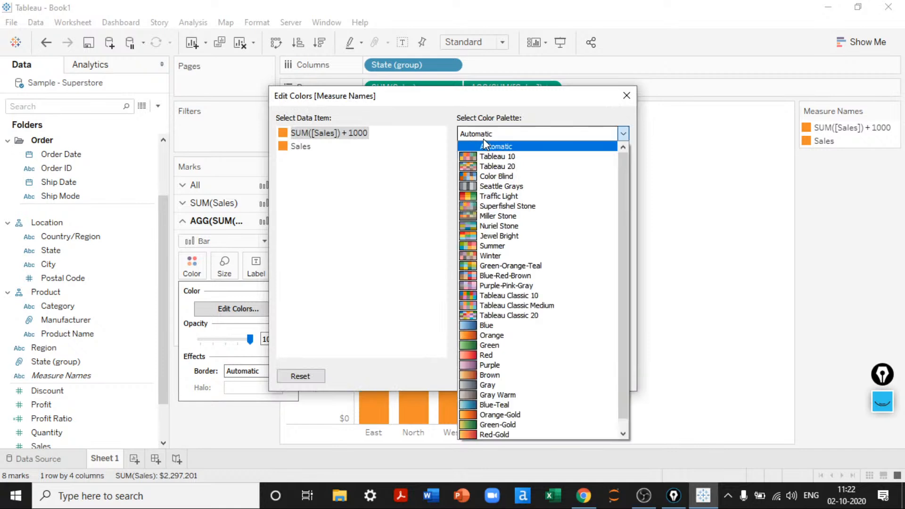
{"action": "left_click", "coordinate": [494, 405]}
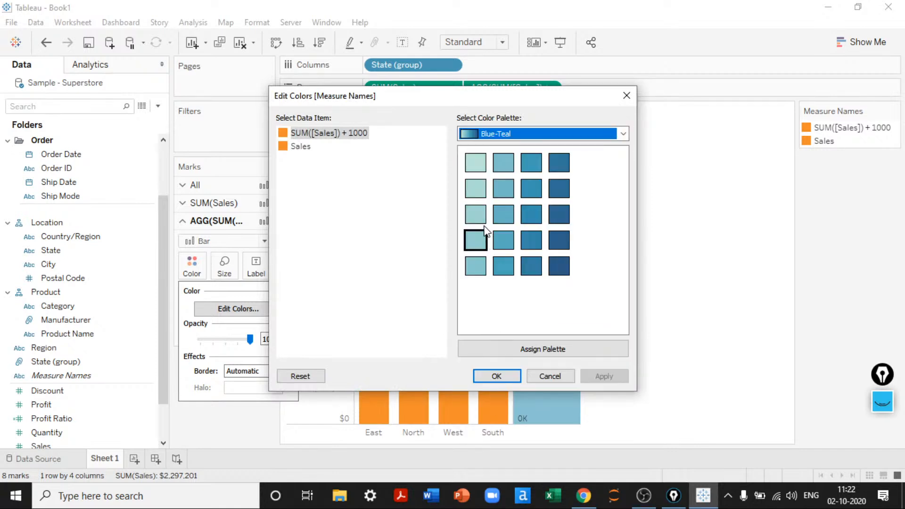
{"action": "left_click", "coordinate": [475, 162]}
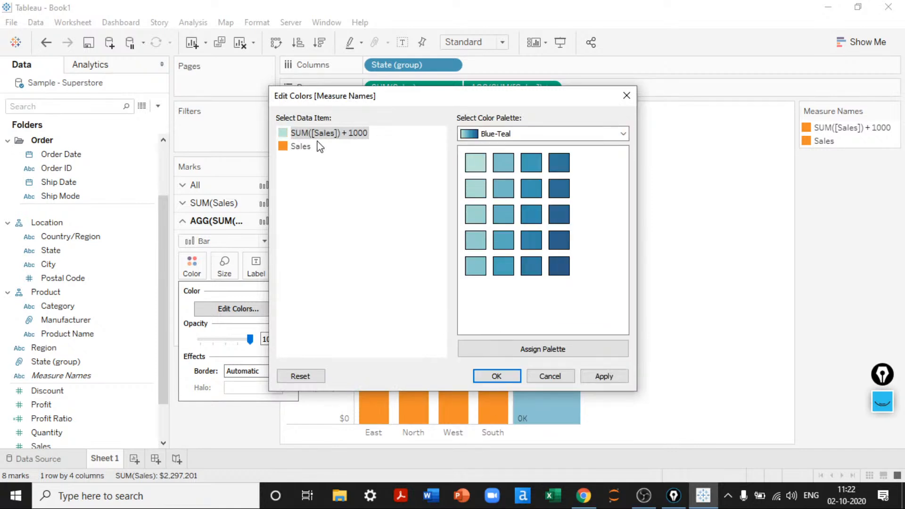
{"action": "left_click", "coordinate": [297, 147]}
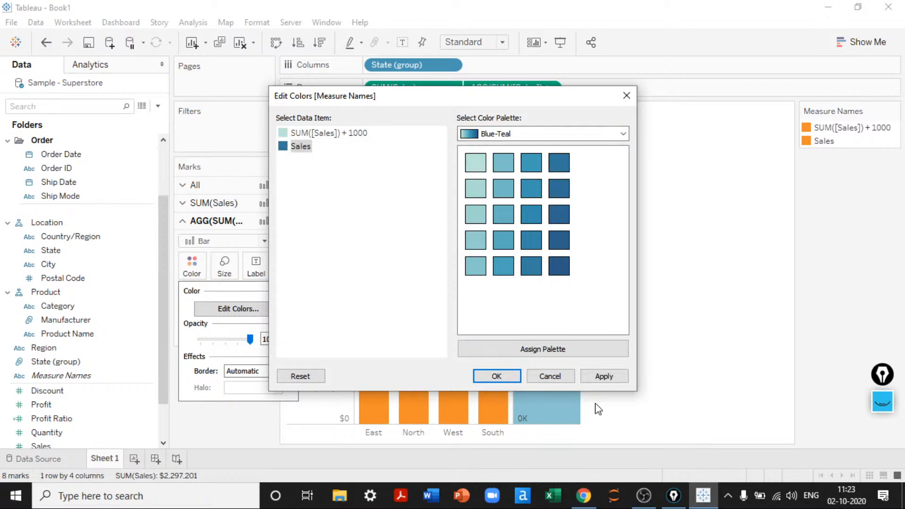
Step: Swap the two measure colors to dark blue for SUM([Sales]) + 1000 and the lightest teal for Sales, and apply them
{"action": "left_click", "coordinate": [294, 135]}
{"action": "left_click", "coordinate": [558, 162]}
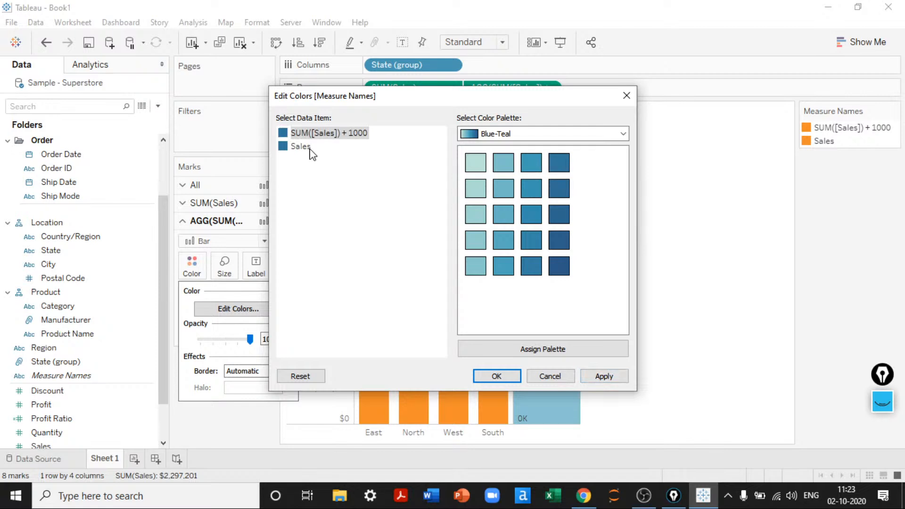
{"action": "left_click", "coordinate": [310, 149]}
{"action": "left_click", "coordinate": [476, 165]}
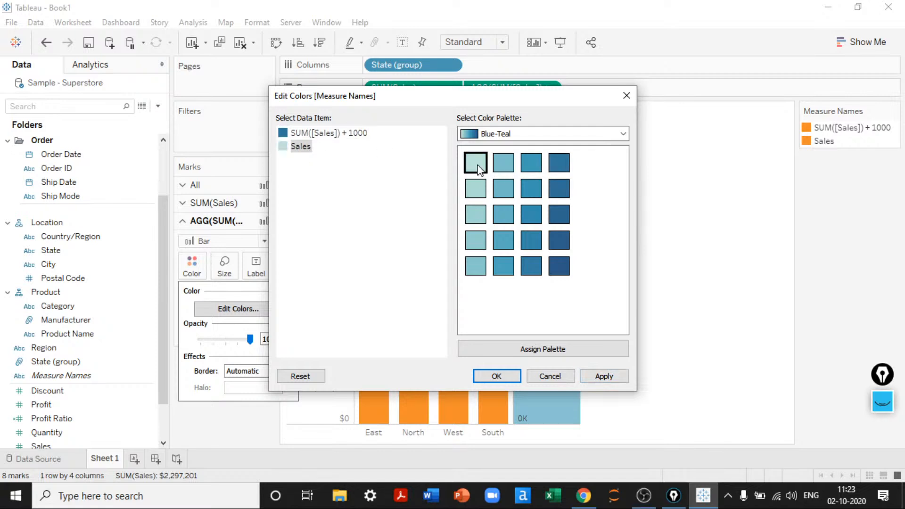
{"action": "left_click", "coordinate": [604, 376]}
{"action": "left_click", "coordinate": [495, 376]}
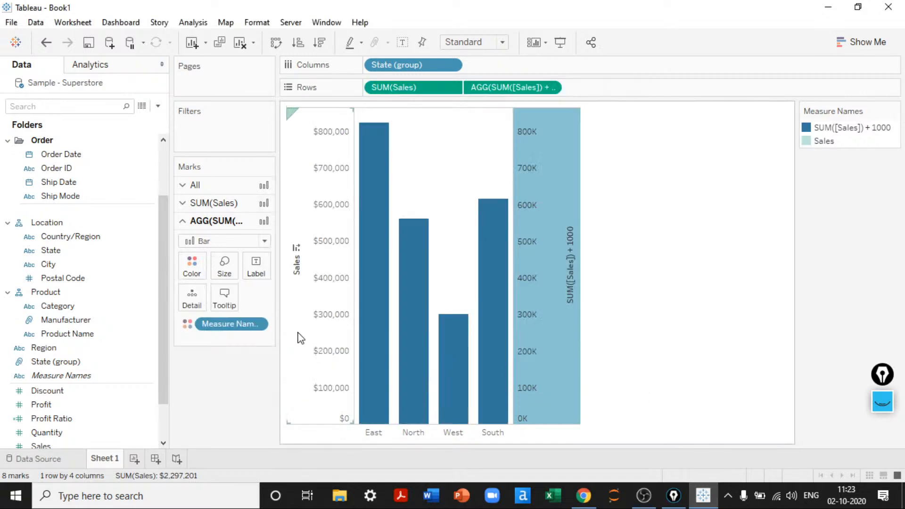
Step: Bring the Sales bars in front of the SUM([Sales]) + 1000 bars in the dual-axis chart
{"action": "right_click", "coordinate": [551, 176]}
{"action": "left_click", "coordinate": [596, 260]}
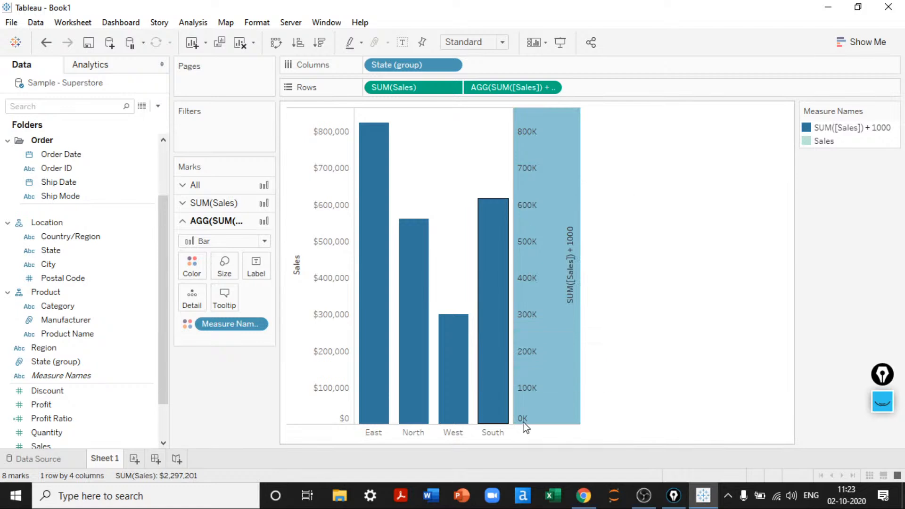
{"action": "right_click", "coordinate": [304, 338]}
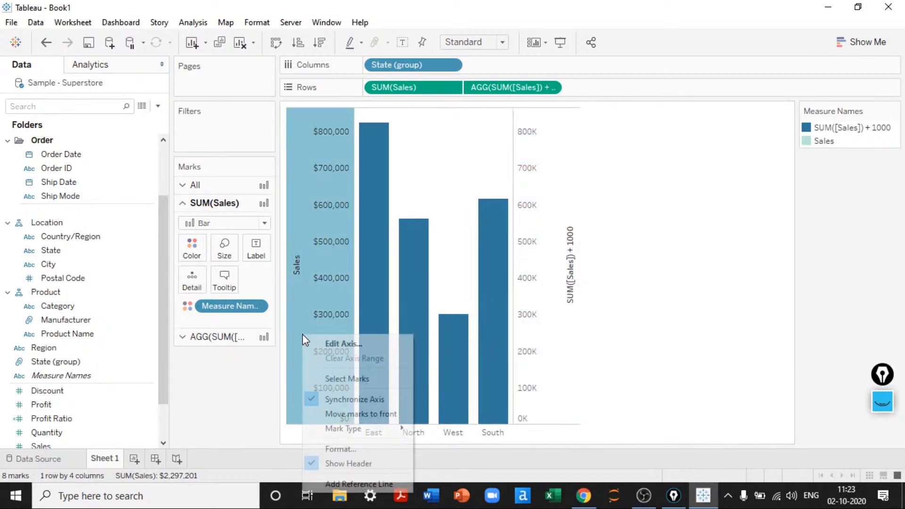
{"action": "left_click", "coordinate": [335, 413]}
{"action": "left_click", "coordinate": [629, 337]}
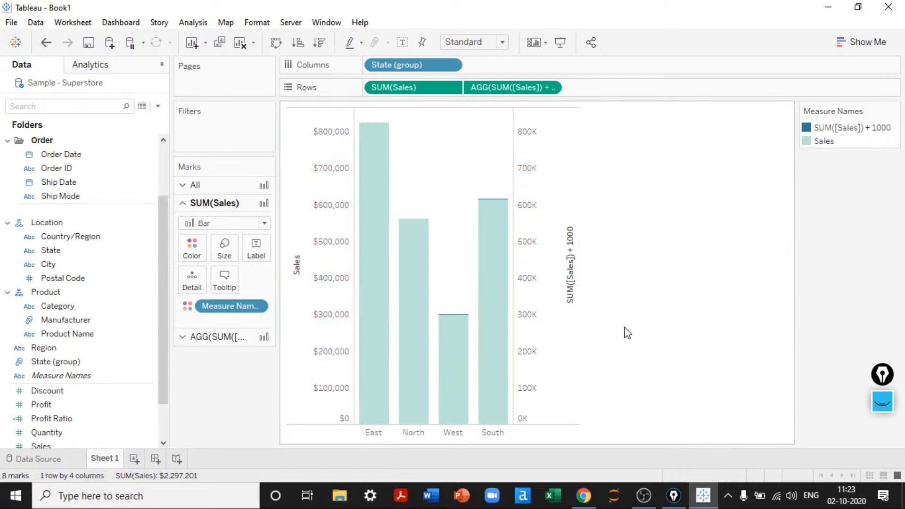
Step: Change the calculated row measure to SUM([Sales]) + 10000 and make the Sales bars slightly narrower than the bars behind them
{"action": "double_click", "coordinate": [521, 89]}
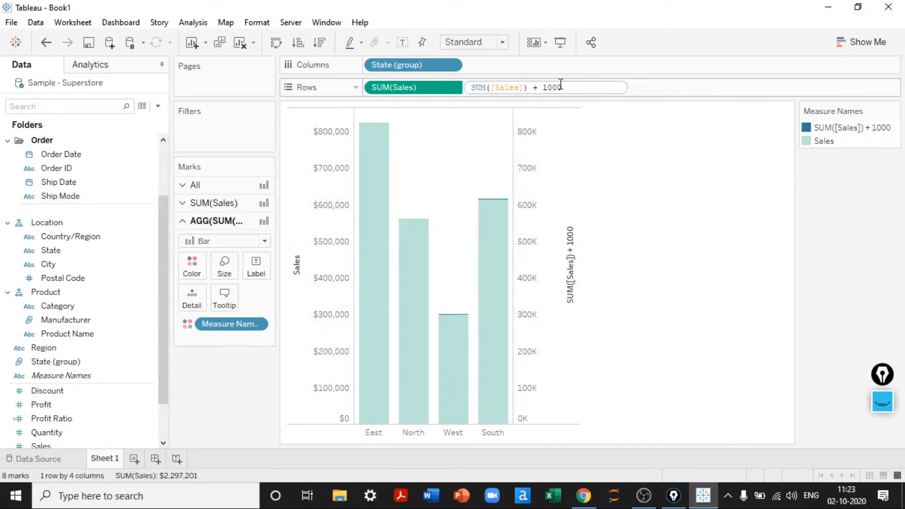
{"action": "key", "text": "Return"}
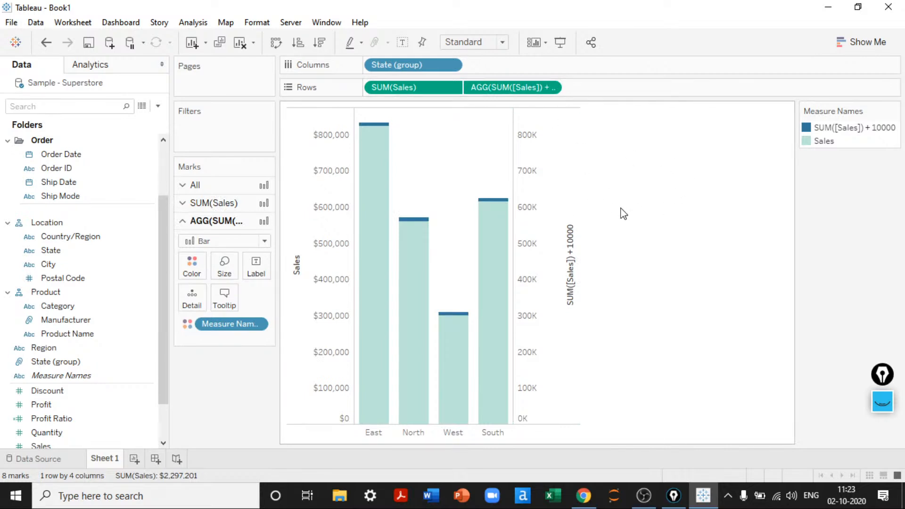
{"action": "left_click", "coordinate": [217, 207]}
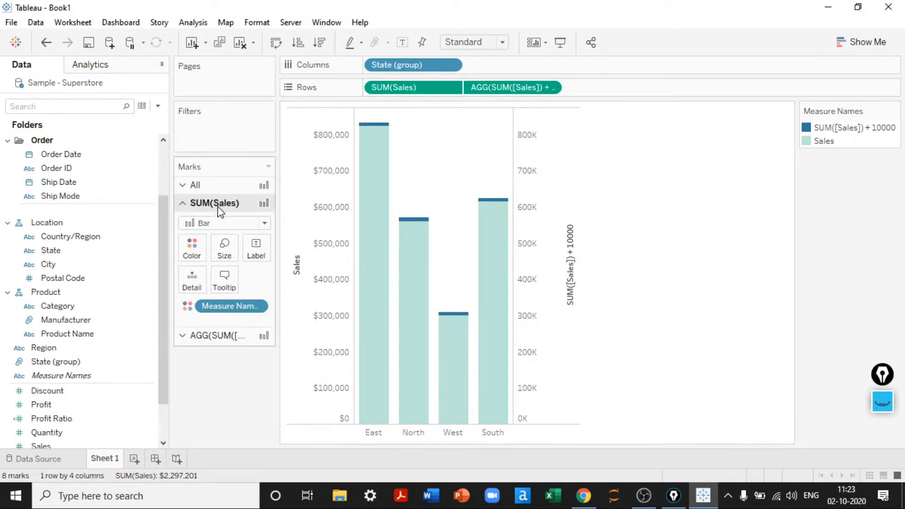
{"action": "left_click", "coordinate": [224, 246]}
{"action": "left_click_drag", "start_coordinate": [303, 282], "coordinate": [287, 282]}
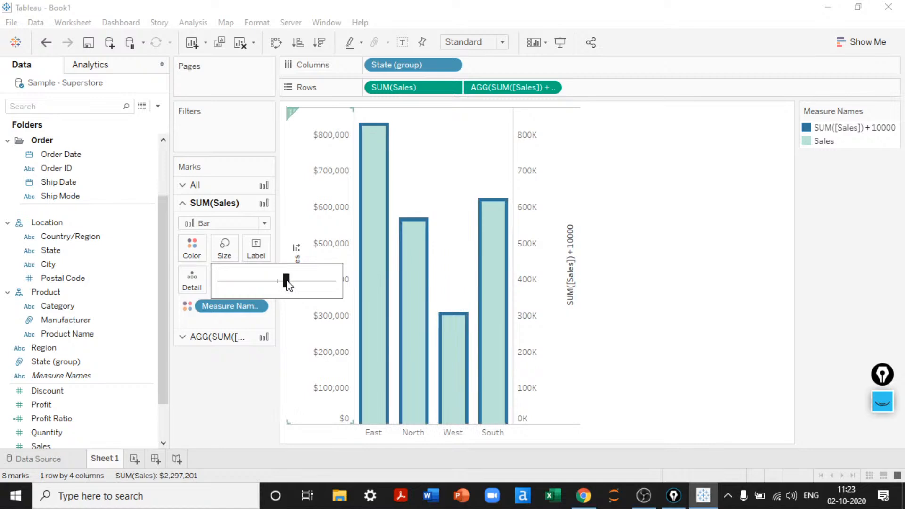
Step: Hide the headers of both the SUM([Sales]) + 10000 axis and the Sales axis
{"action": "right_click", "coordinate": [549, 305]}
{"action": "left_click", "coordinate": [577, 444]}
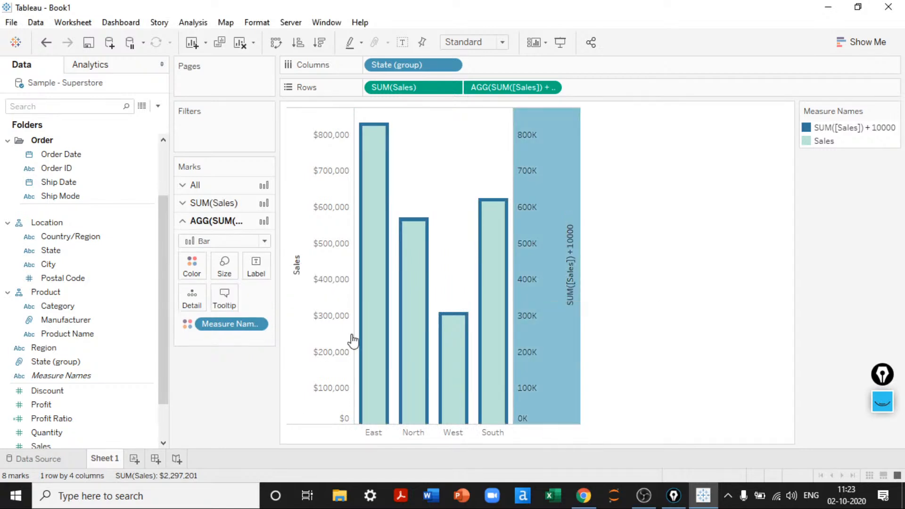
{"action": "right_click", "coordinate": [314, 267]}
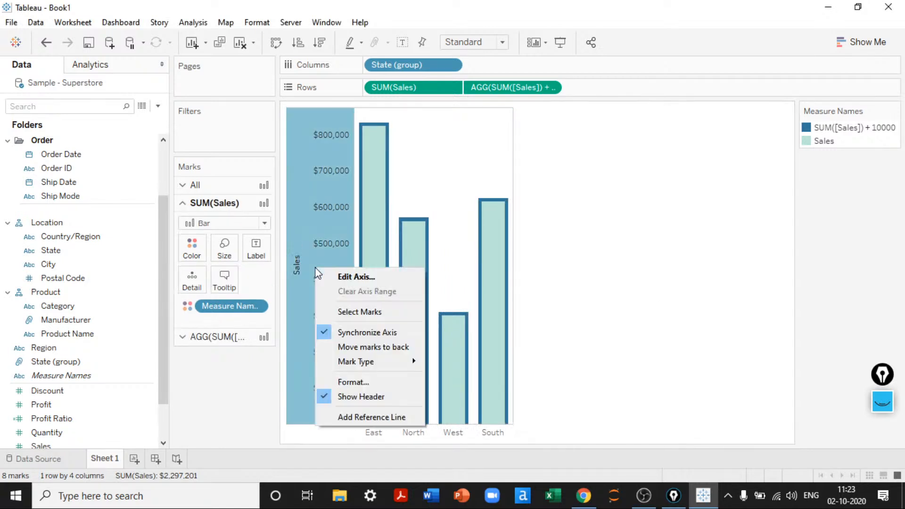
{"action": "left_click", "coordinate": [367, 396]}
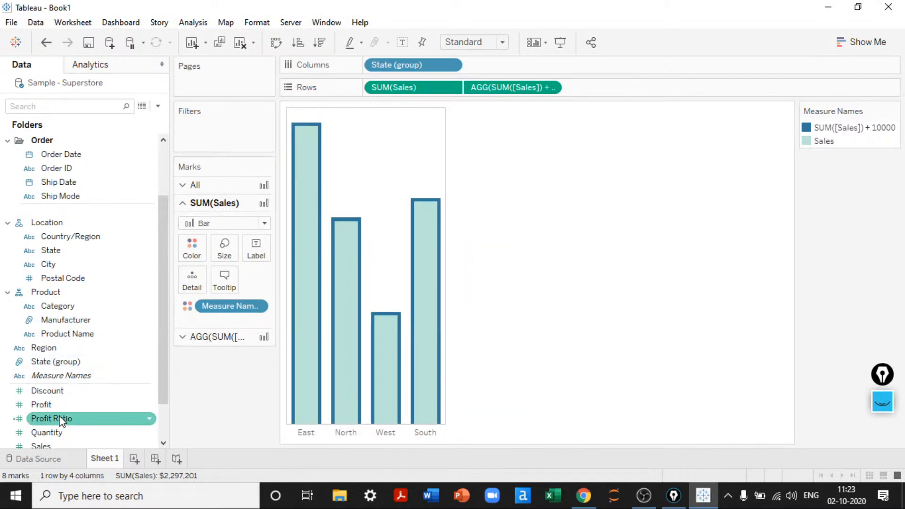
Step: Label the SUM([Sales]) + 10000 bars with Sales instead of labelling the SUM(Sales) bars
{"action": "left_click_drag", "start_coordinate": [47, 446], "coordinate": [250, 248]}
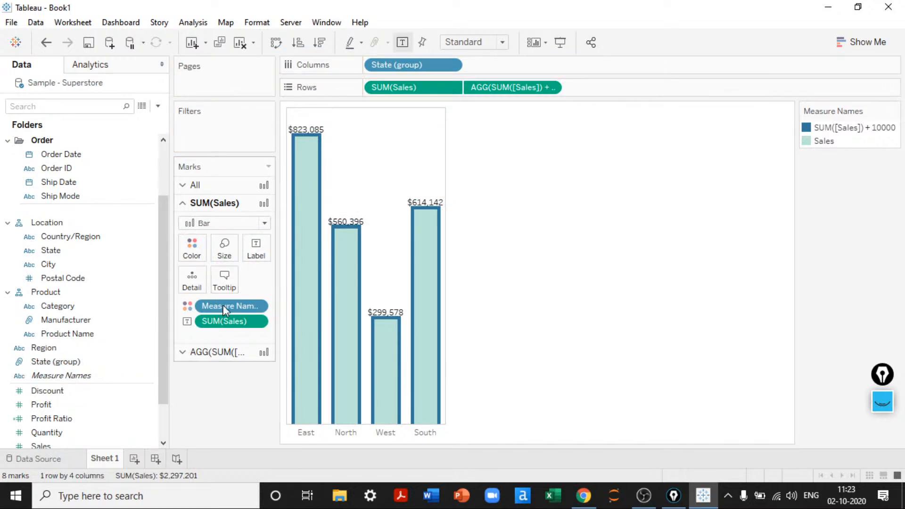
{"action": "left_click_drag", "start_coordinate": [218, 323], "coordinate": [203, 391]}
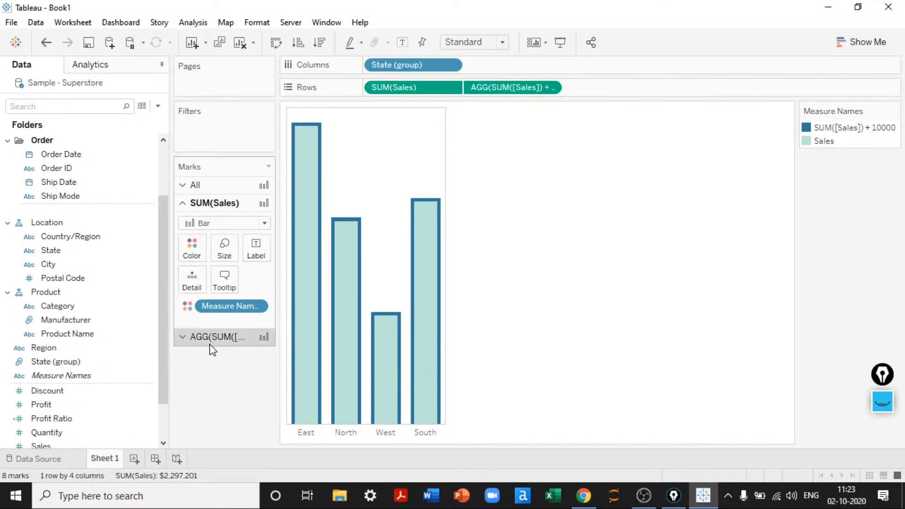
{"action": "left_click", "coordinate": [211, 351]}
{"action": "left_click_drag", "start_coordinate": [57, 446], "coordinate": [255, 266]}
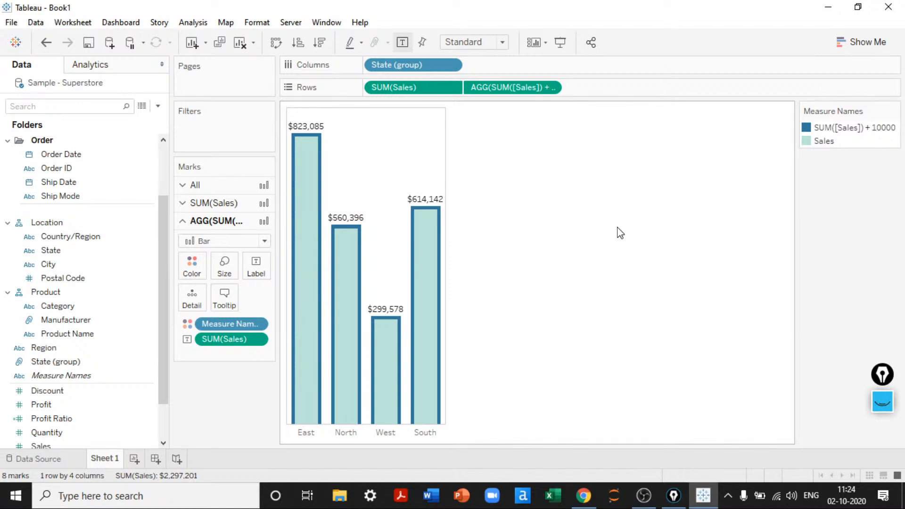
Step: Duplicate Sheet 1 and remove the SUM([Sales]) + 10000 measure from the rows of the copy
{"action": "right_click", "coordinate": [100, 459]}
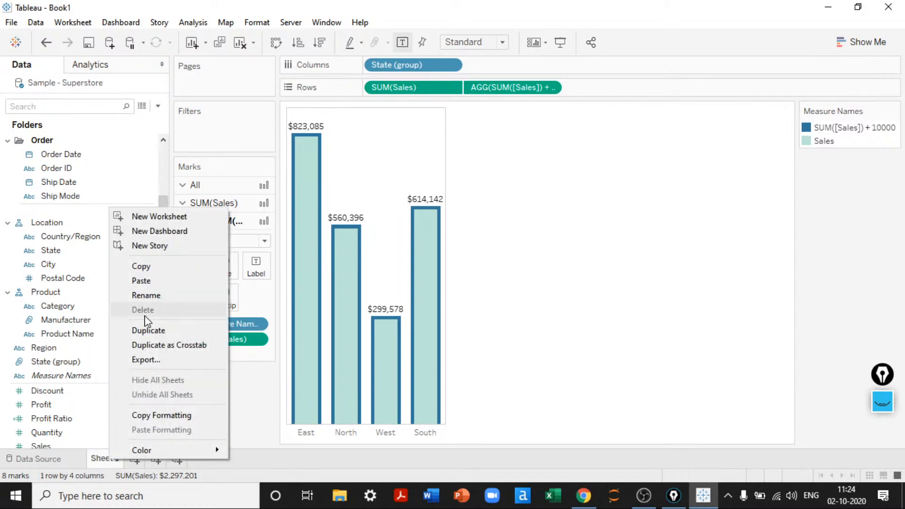
{"action": "left_click", "coordinate": [147, 330]}
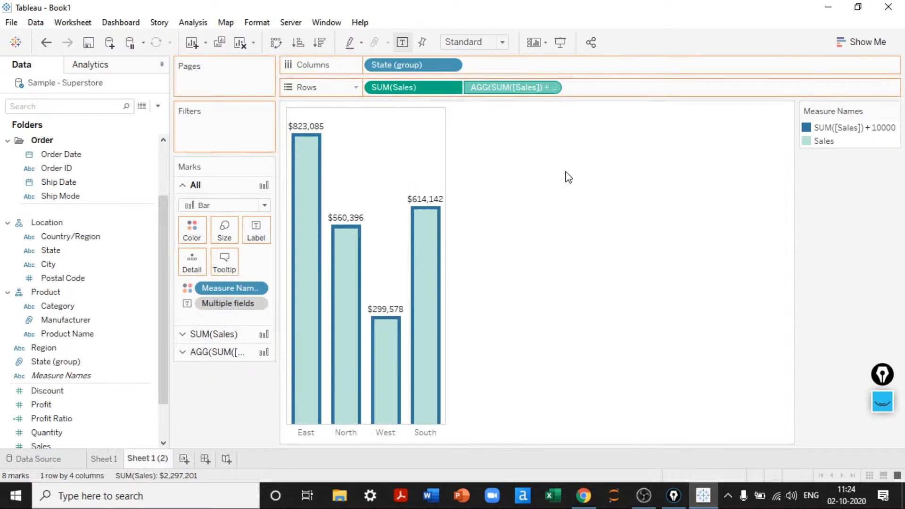
{"action": "left_click_drag", "start_coordinate": [568, 178], "coordinate": [563, 178]}
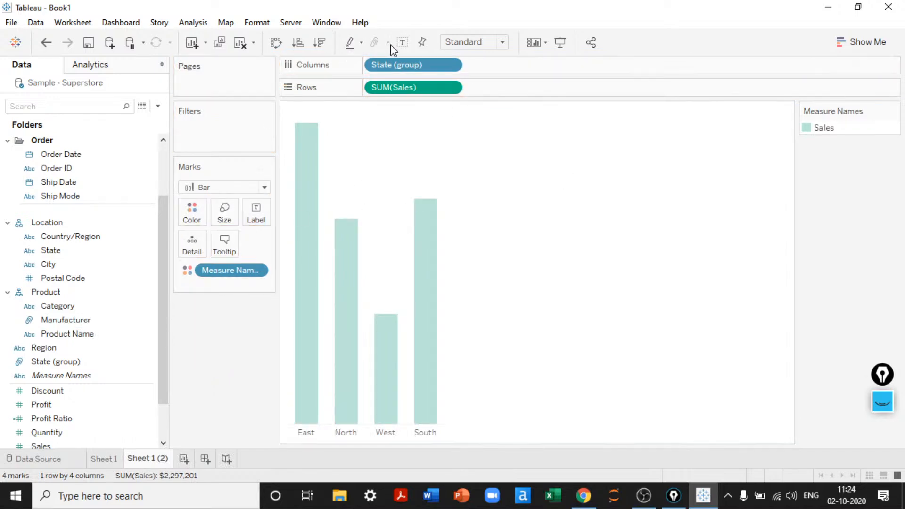
Step: Show mark labels on the copied chart and give its bars a dark navy border
{"action": "left_click", "coordinate": [402, 42]}
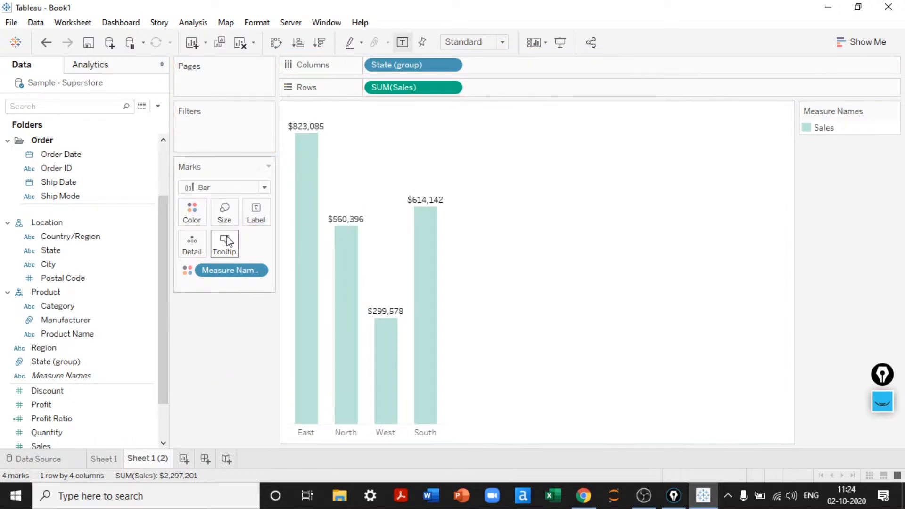
{"action": "left_click", "coordinate": [204, 222]}
{"action": "left_click", "coordinate": [240, 318]}
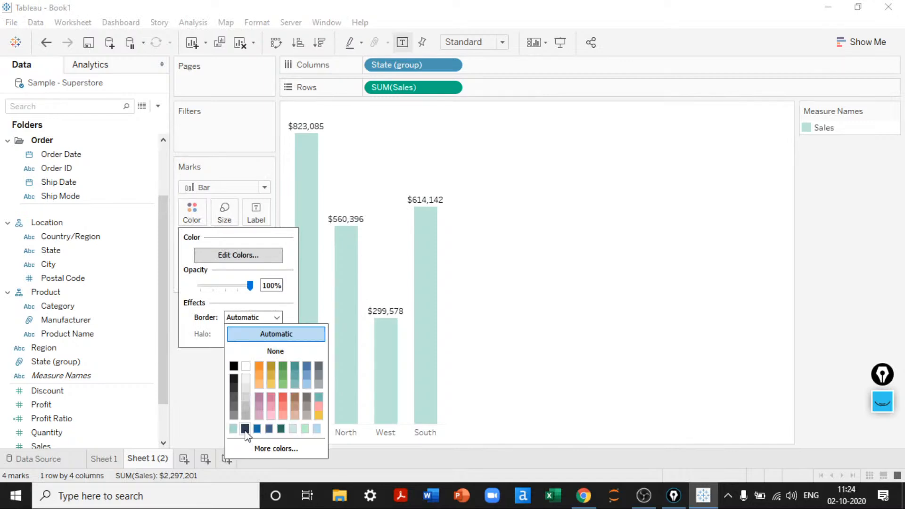
{"action": "left_click", "coordinate": [245, 429]}
{"action": "left_click", "coordinate": [236, 319]}
{"action": "left_click", "coordinate": [237, 319]}
{"action": "left_click", "coordinate": [276, 318]}
{"action": "left_click", "coordinate": [277, 318]}
{"action": "left_click", "coordinate": [278, 321]}
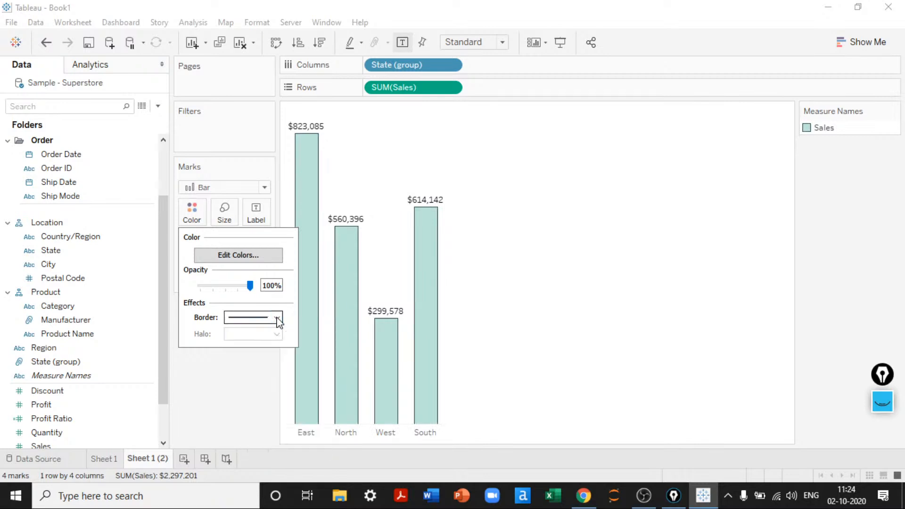
{"action": "left_click", "coordinate": [250, 318]}
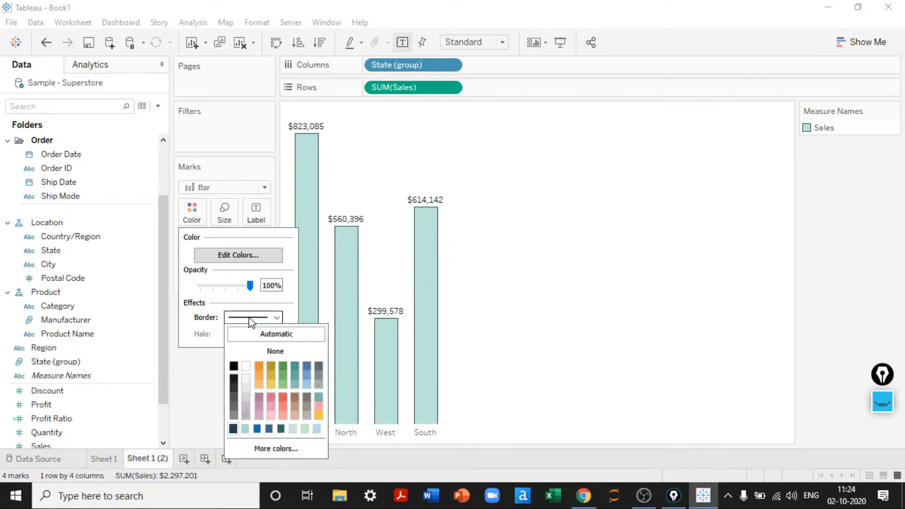
{"action": "left_click", "coordinate": [262, 448]}
{"action": "left_click", "coordinate": [592, 364]}
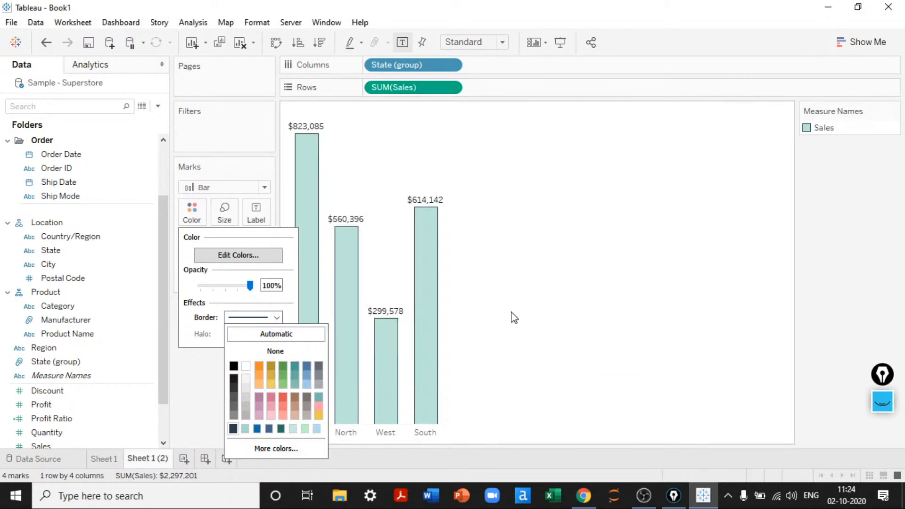
{"action": "left_click", "coordinate": [511, 317]}
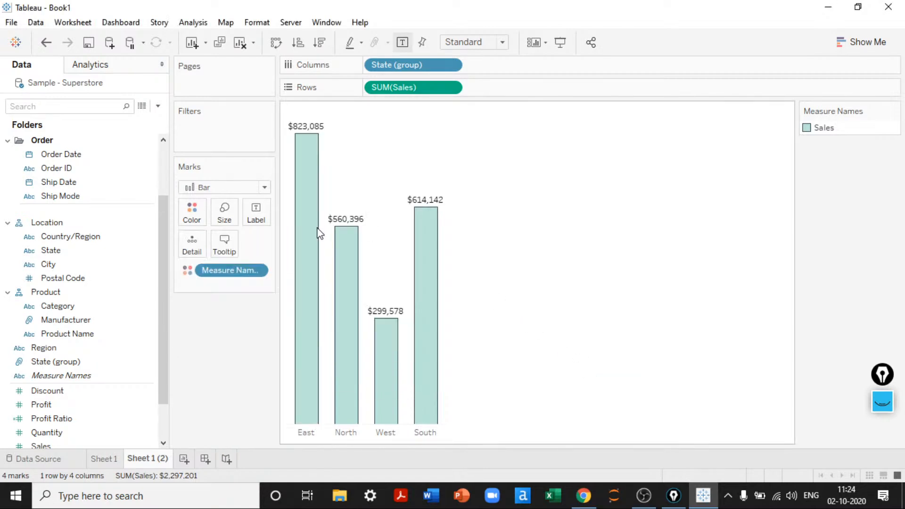
{"action": "left_click", "coordinate": [222, 240]}
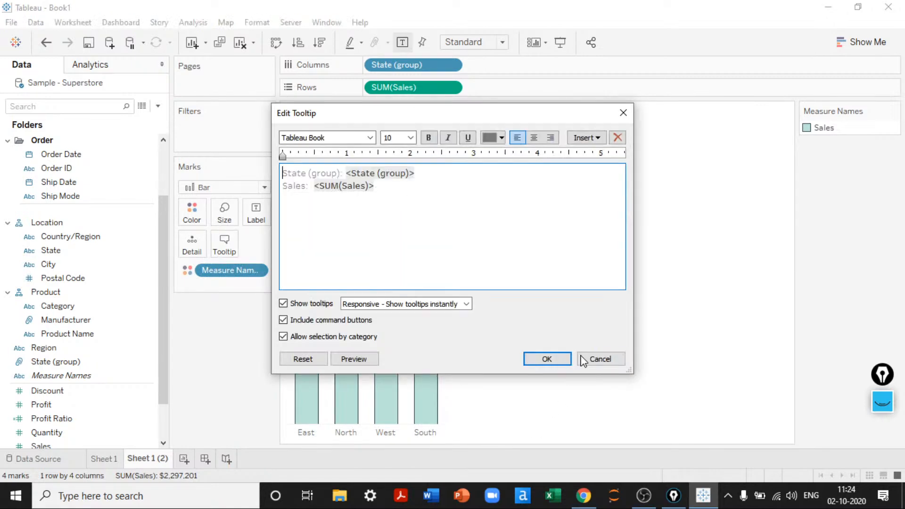
{"action": "left_click", "coordinate": [588, 359]}
Step: Make the bars in the Sheet 1 (2) chart slightly wider
{"action": "left_click", "coordinate": [224, 212]}
{"action": "mouse_move", "coordinate": [282, 245]}
{"action": "left_mouse_down"}
{"action": "mouse_move", "coordinate": [307, 249]}
{"action": "mouse_move", "coordinate": [293, 246]}
{"action": "left_mouse_up"}
{"action": "left_click", "coordinate": [527, 265]}
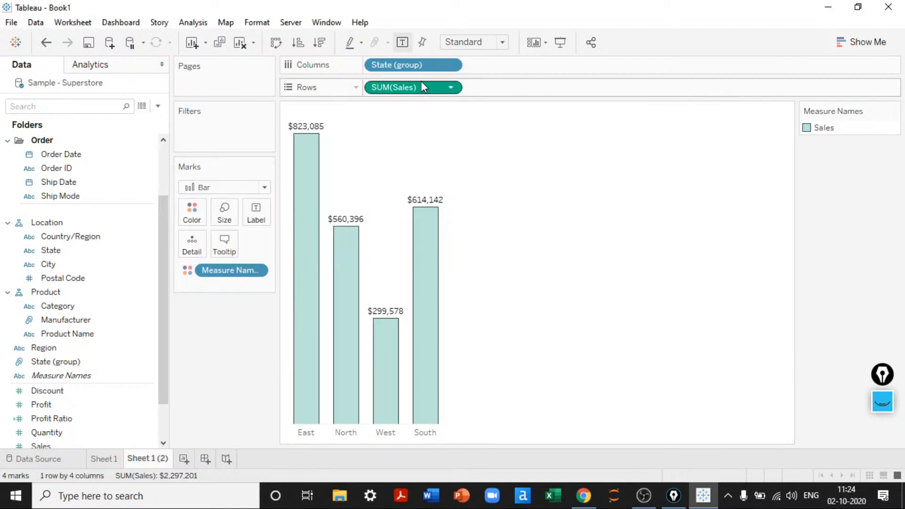
Step: Compare the dual-axis chart on Sheet 1 with the single-measure bordered chart on Sheet 1 (2)
{"action": "left_click", "coordinate": [122, 459]}
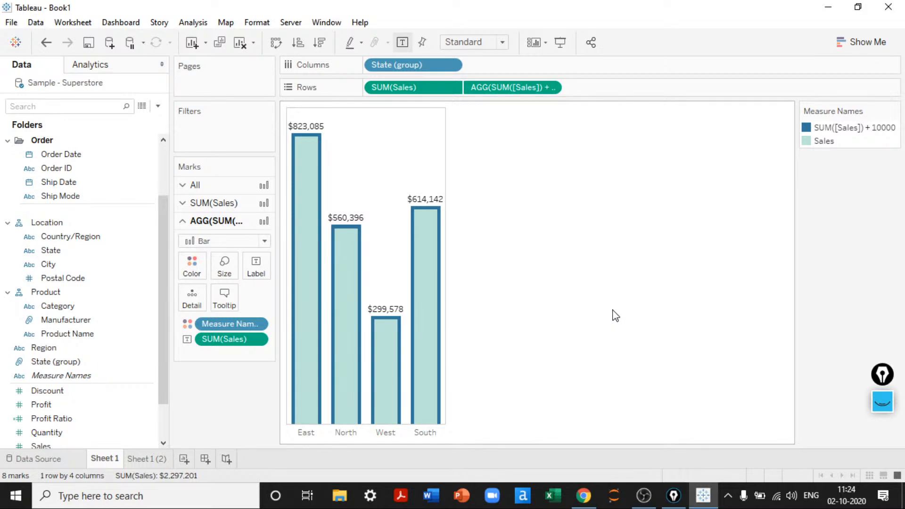
{"action": "key", "text": "ctrl+Tab"}
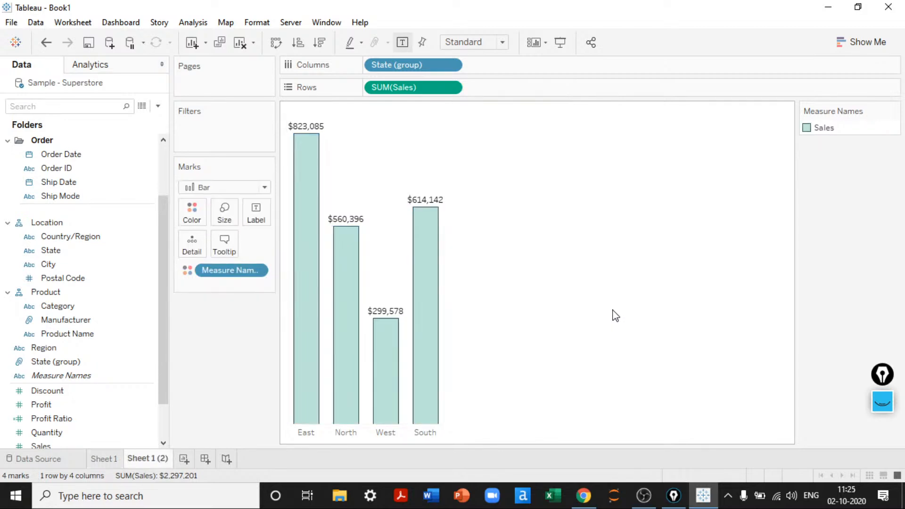
{"action": "key", "text": "ctrl+shift+Tab"}
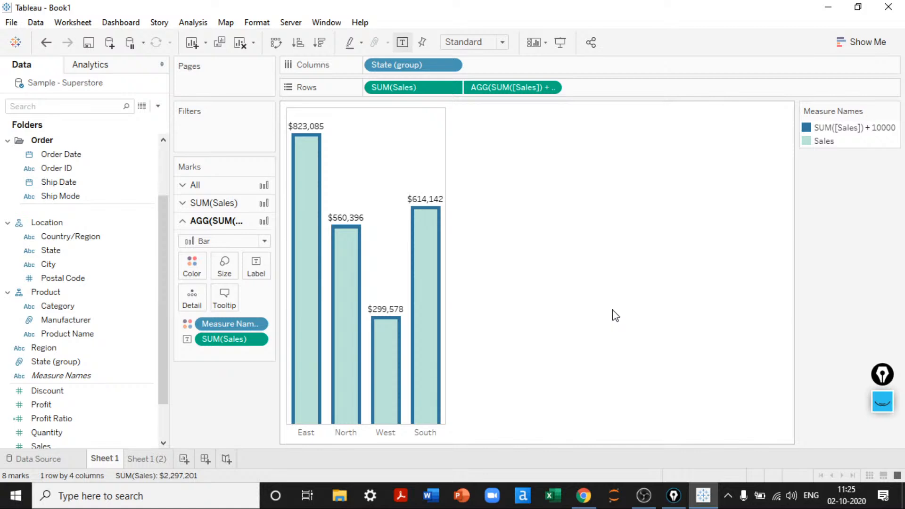
{"action": "left_click", "coordinate": [81, 307]}
{"action": "left_click", "coordinate": [84, 321]}
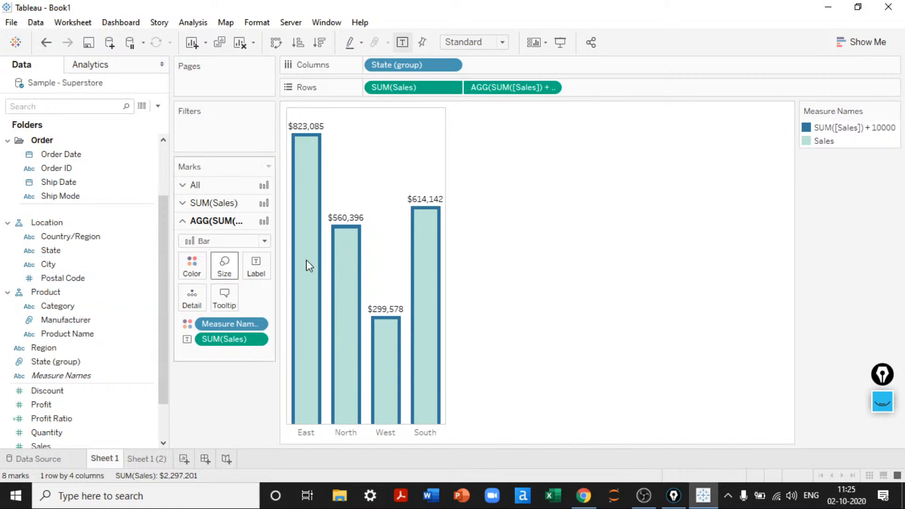
{"action": "left_click_drag", "start_coordinate": [165, 275], "coordinate": [157, 324]}
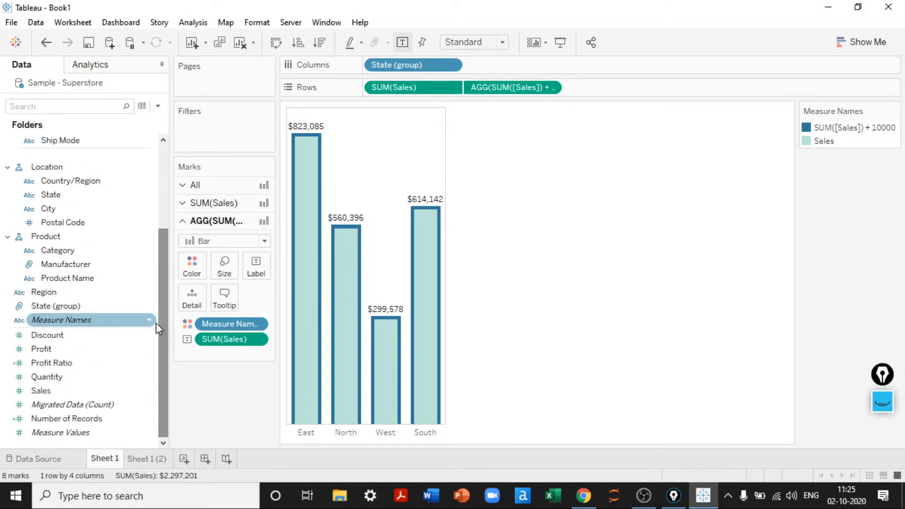
Step: Rename Sheet 1 as Group1 and its copy as Group2, and clear the Group2 sheet
{"action": "left_click", "coordinate": [145, 457]}
{"action": "double_click", "coordinate": [146, 458]}
{"action": "left_click", "coordinate": [104, 460]}
{"action": "double_click", "coordinate": [105, 459]}
{"action": "type", "text": "Group1"}
{"action": "key", "text": "Return"}
{"action": "left_click", "coordinate": [149, 461]}
{"action": "double_click", "coordinate": [149, 459]}
{"action": "type", "text": "Group2"}
{"action": "key", "text": "Return"}
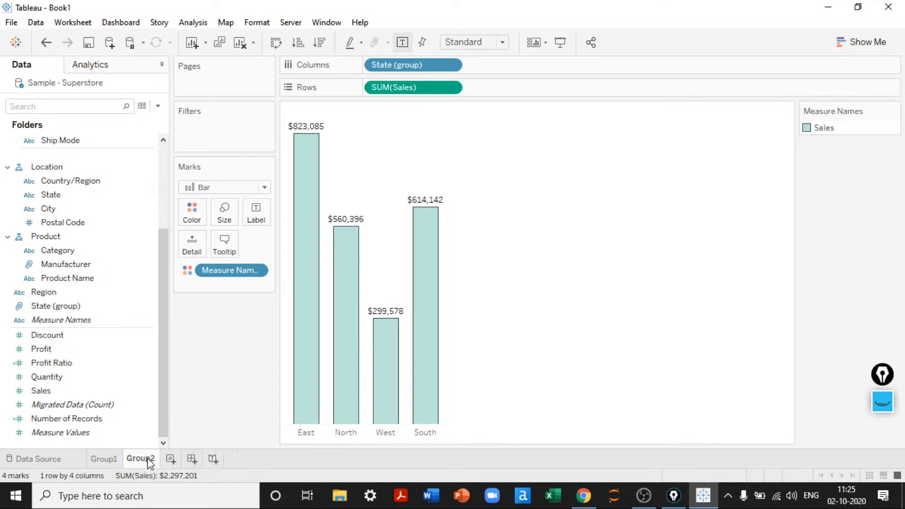
{"action": "left_click", "coordinate": [241, 44]}
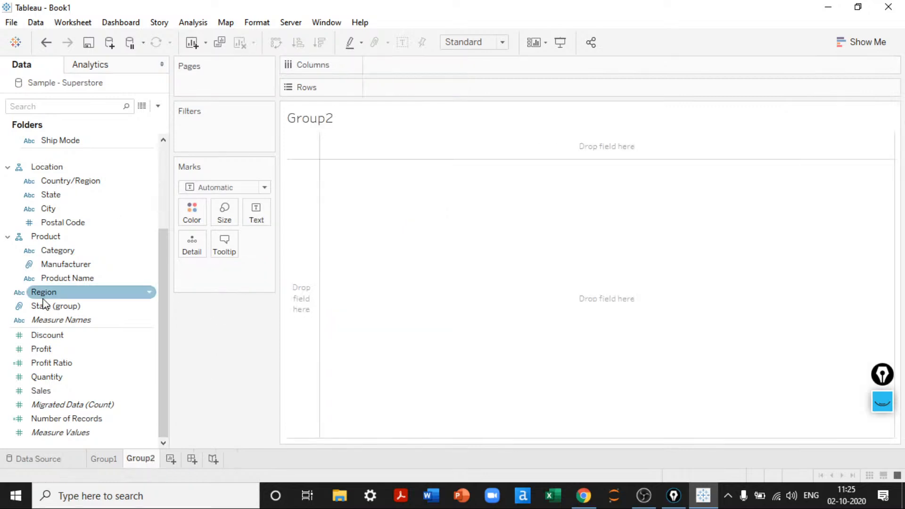
Step: Open the State (group) field for editing and examine the states in its East group
{"action": "right_click", "coordinate": [43, 306]}
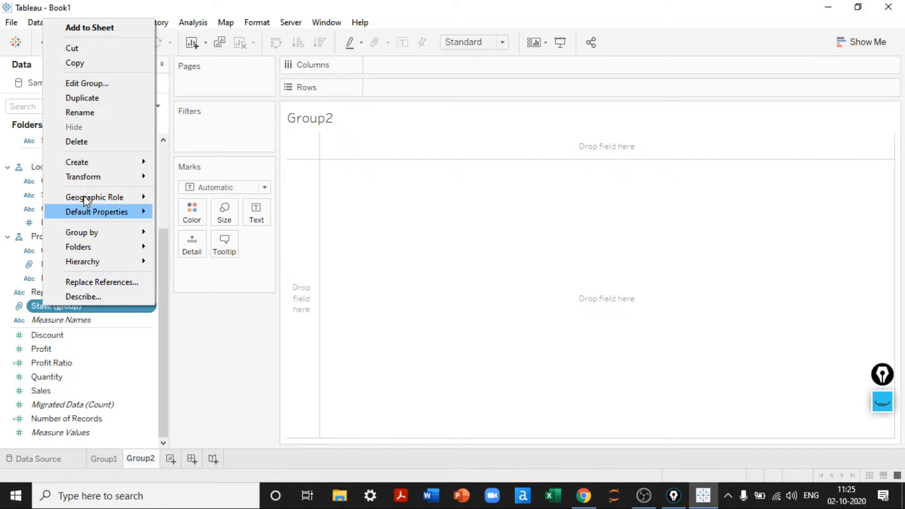
{"action": "left_click", "coordinate": [87, 85]}
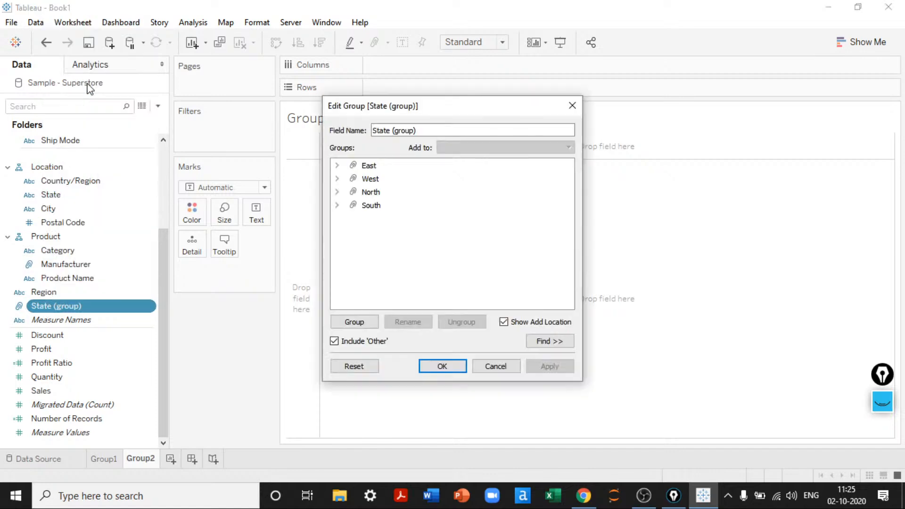
{"action": "left_click", "coordinate": [337, 166]}
{"action": "left_click", "coordinate": [372, 179]}
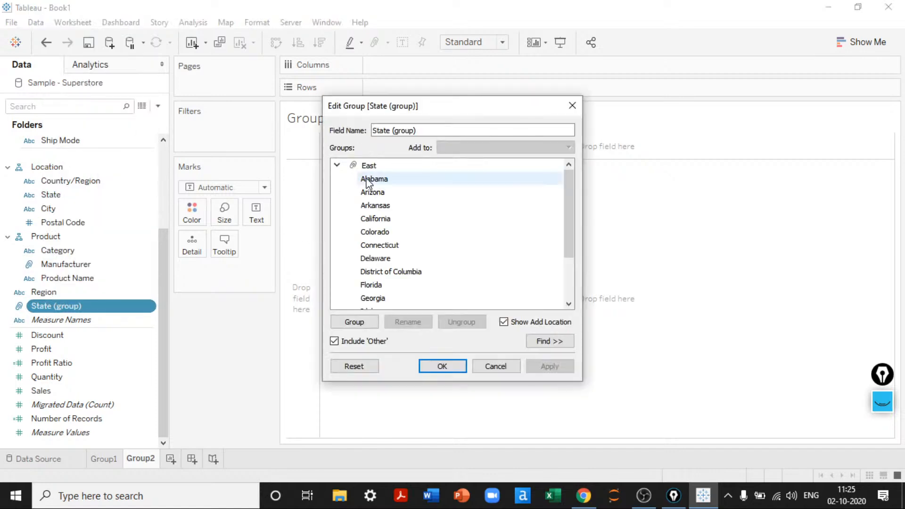
{"action": "left_click", "coordinate": [337, 165]}
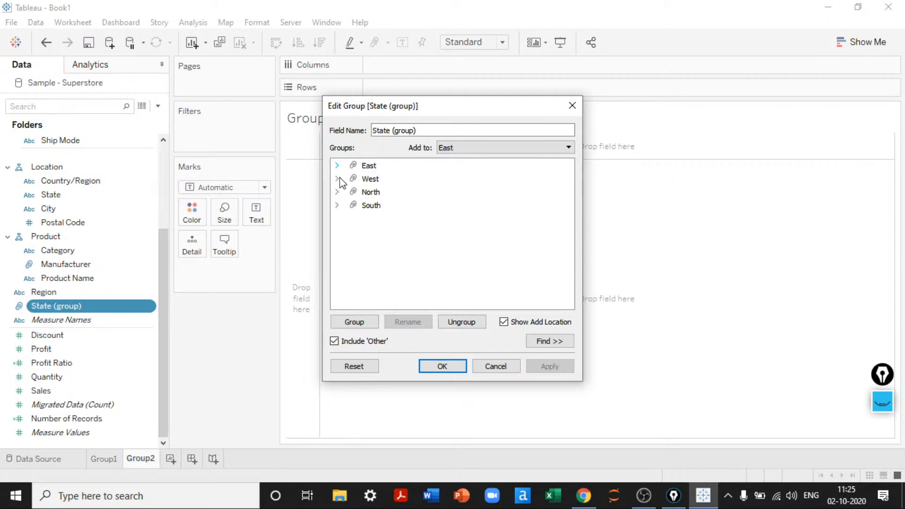
Step: Move Pennsylvania from the South group to the East group and check the group's member list
{"action": "left_click", "coordinate": [336, 205]}
{"action": "left_click", "coordinate": [377, 219]}
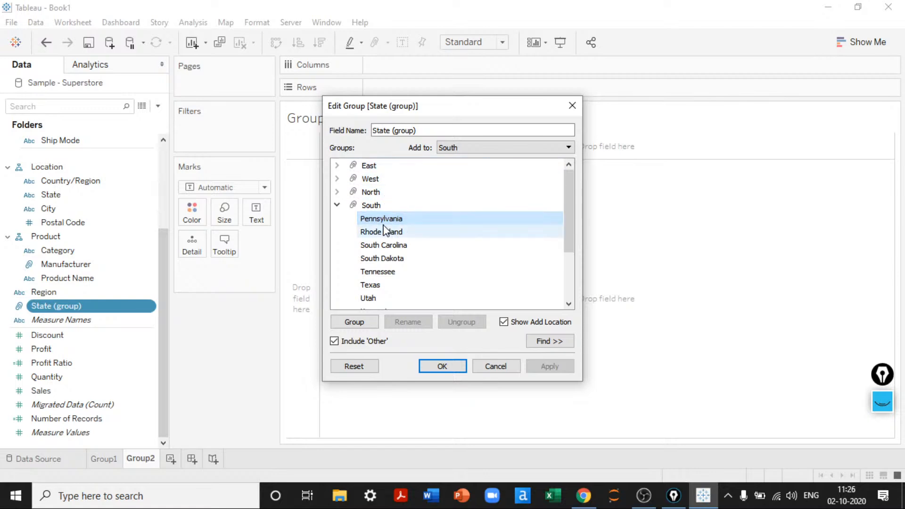
{"action": "left_click", "coordinate": [471, 150]}
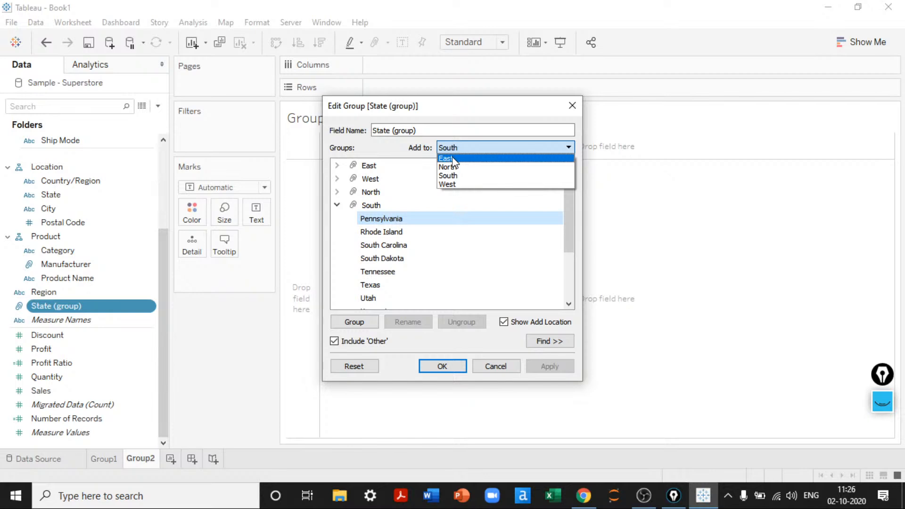
{"action": "left_click", "coordinate": [451, 159]}
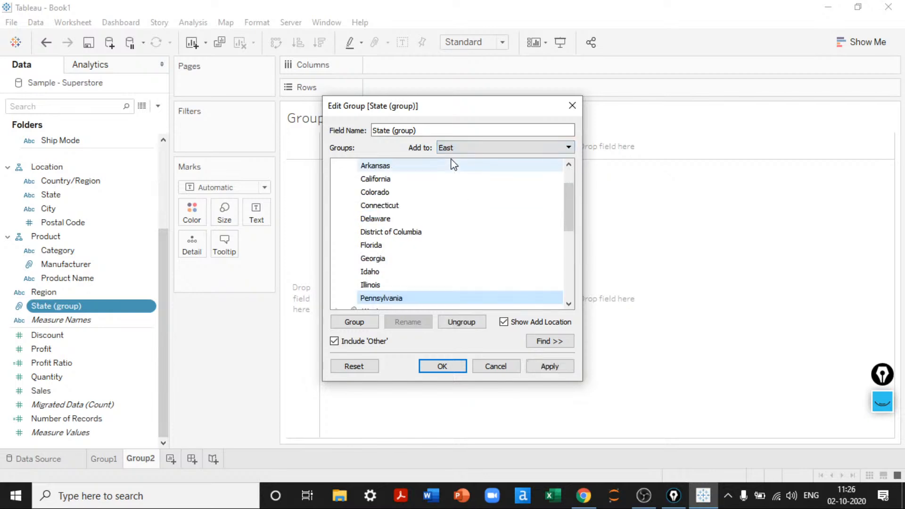
{"action": "scroll", "coordinate": [401, 233], "scroll_direction": "up", "scroll_amount": 1}
{"action": "scroll", "coordinate": [400, 232], "scroll_direction": "down", "scroll_amount": 2}
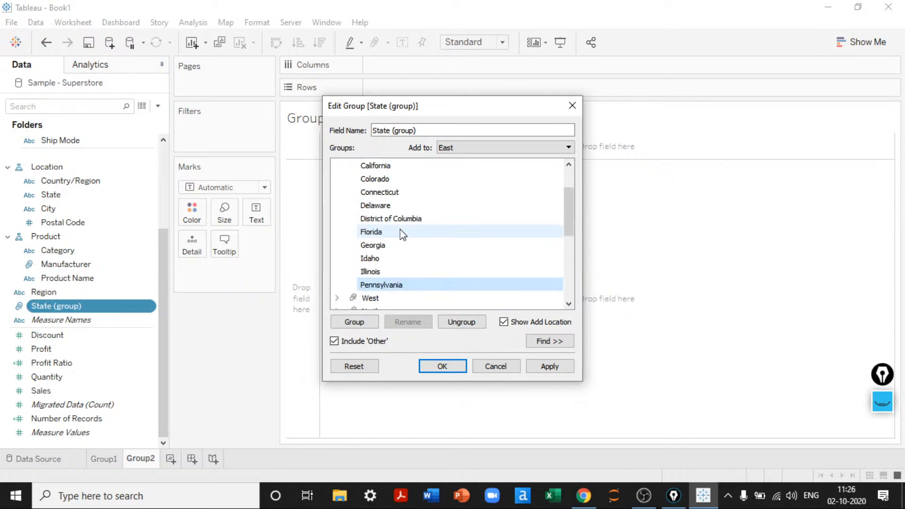
{"action": "scroll", "coordinate": [386, 254], "scroll_direction": "up", "scroll_amount": 2}
{"action": "left_click", "coordinate": [336, 165]}
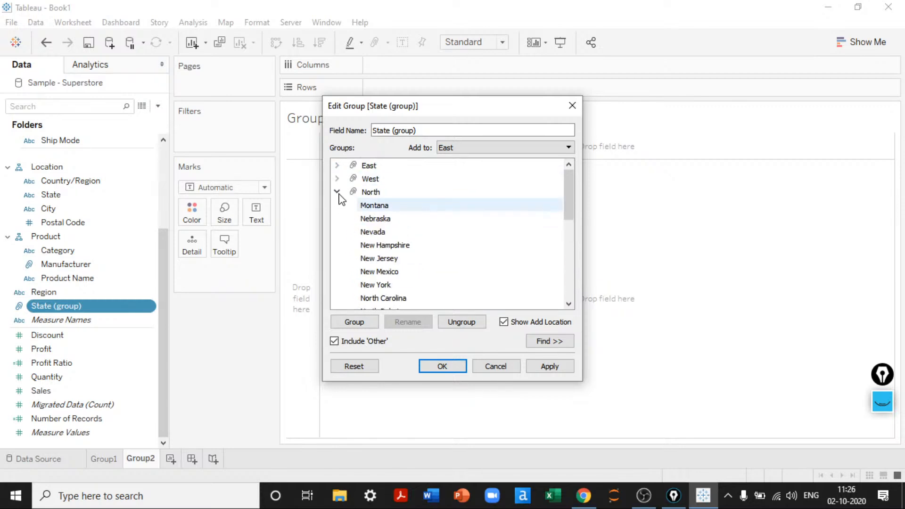
{"action": "left_click", "coordinate": [337, 205]}
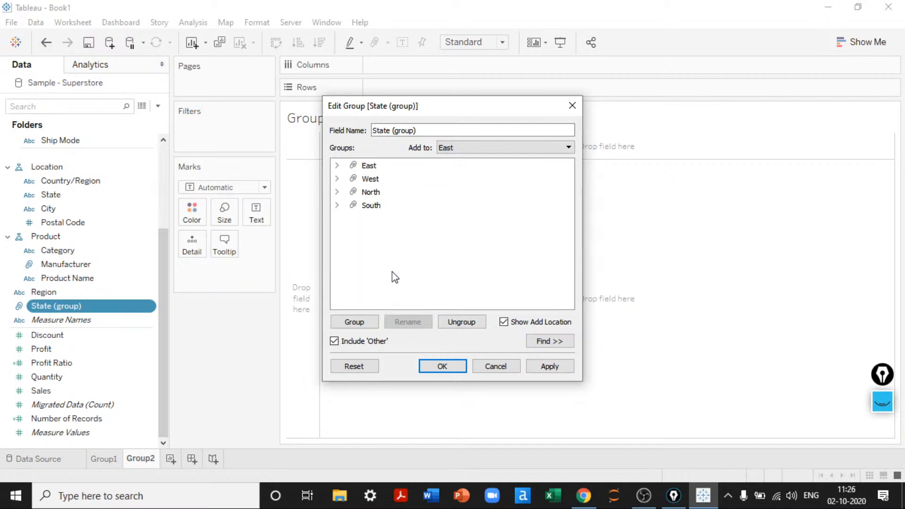
Step: Show the member search options of the State (group) editor and discard the group edits
{"action": "left_click", "coordinate": [370, 208]}
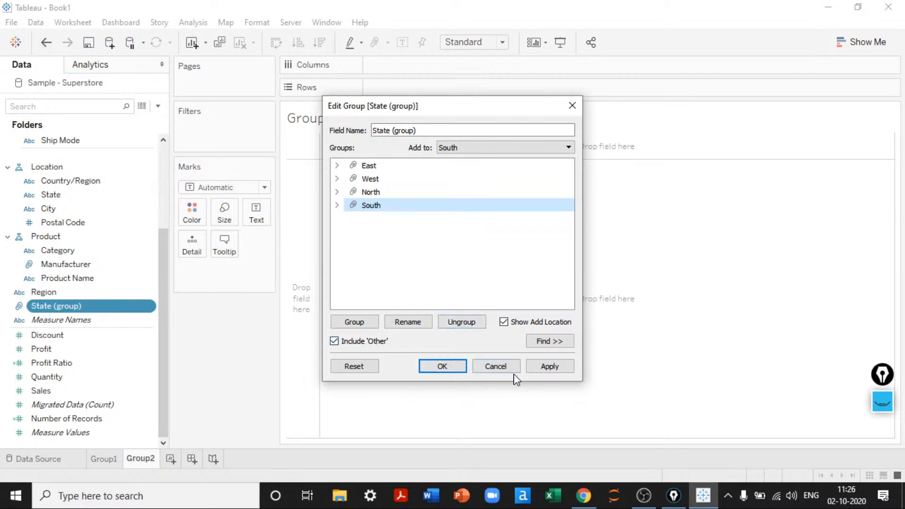
{"action": "left_click", "coordinate": [548, 341]}
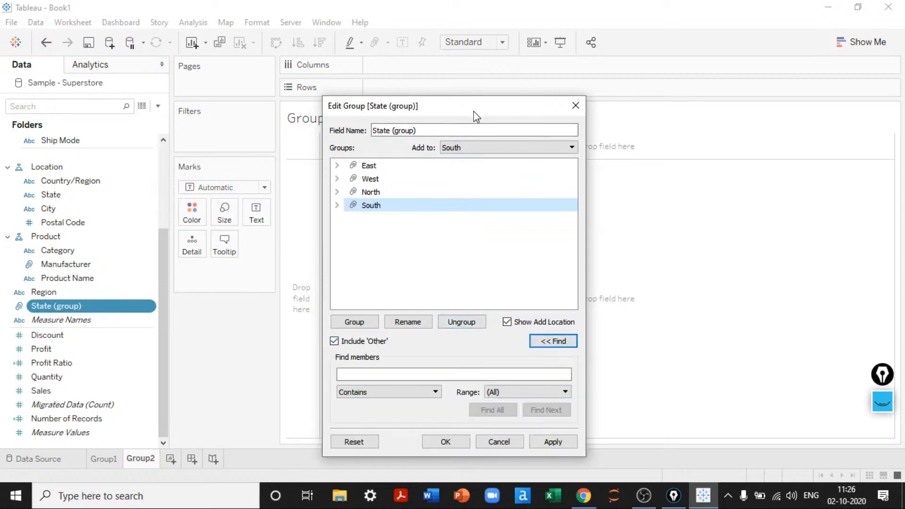
{"action": "left_click_drag", "start_coordinate": [474, 111], "coordinate": [573, 62]}
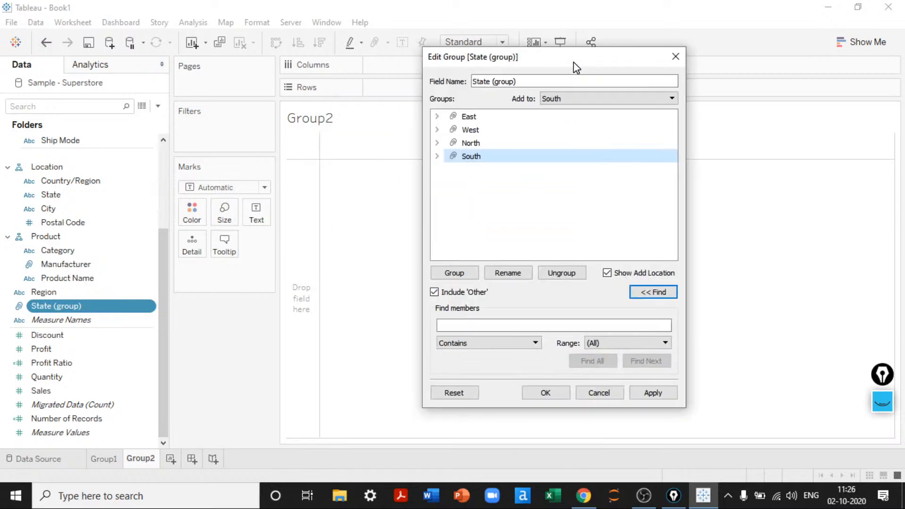
{"action": "left_click", "coordinate": [609, 395]}
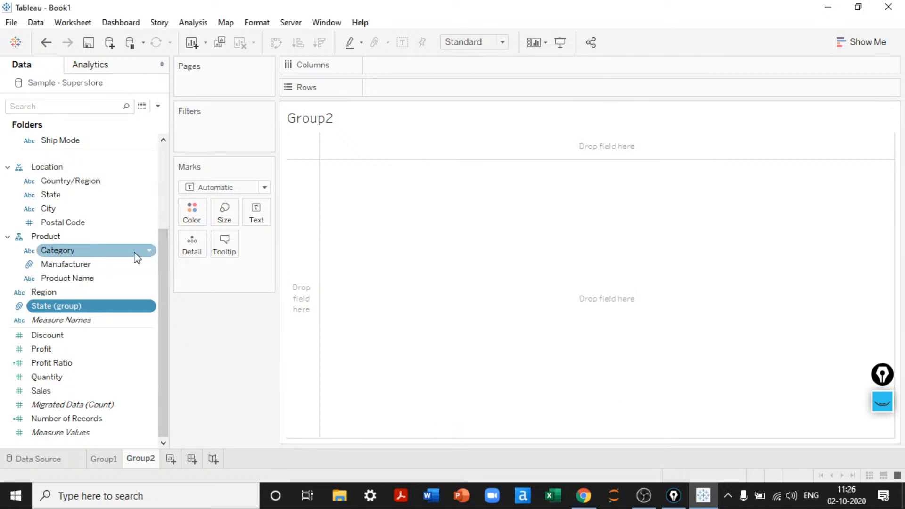
Step: Start creating a new group from the Manufacturer field and browse its list of members
{"action": "left_click", "coordinate": [102, 265]}
{"action": "right_click", "coordinate": [104, 266]}
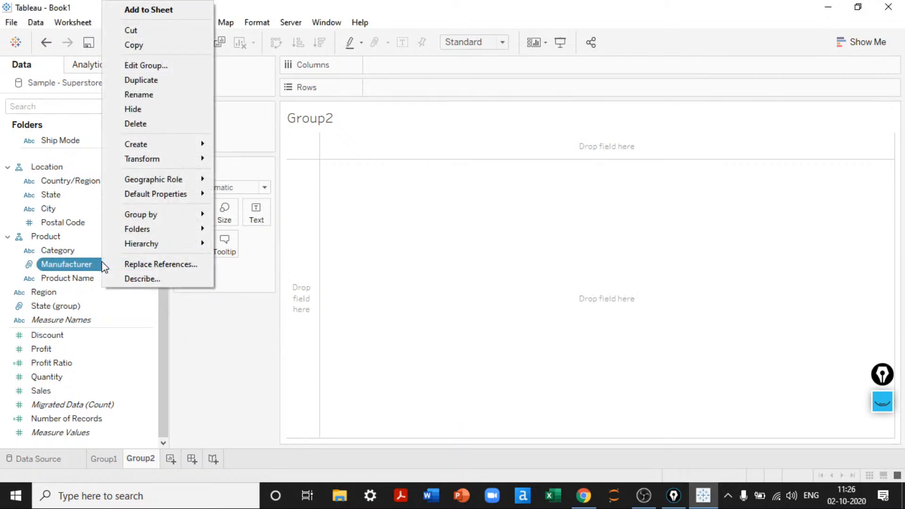
{"action": "mouse_move", "coordinate": [165, 145]}
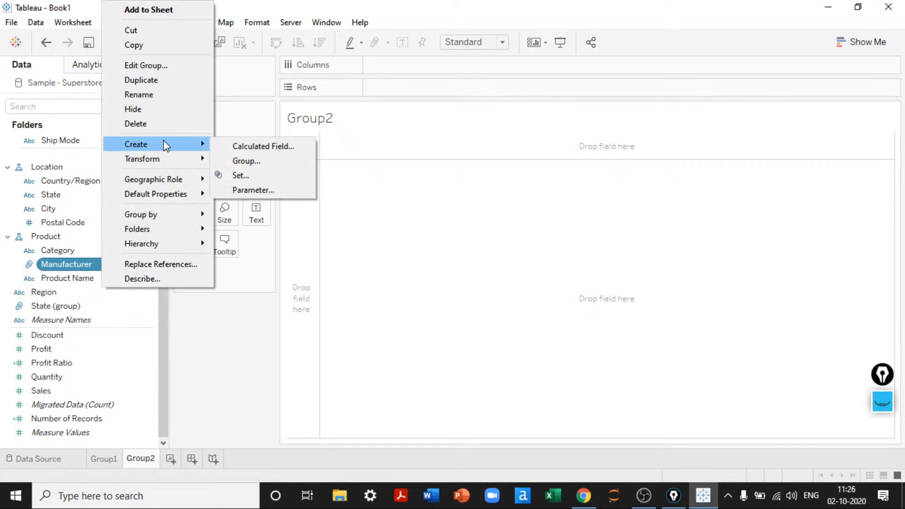
{"action": "left_click", "coordinate": [256, 163]}
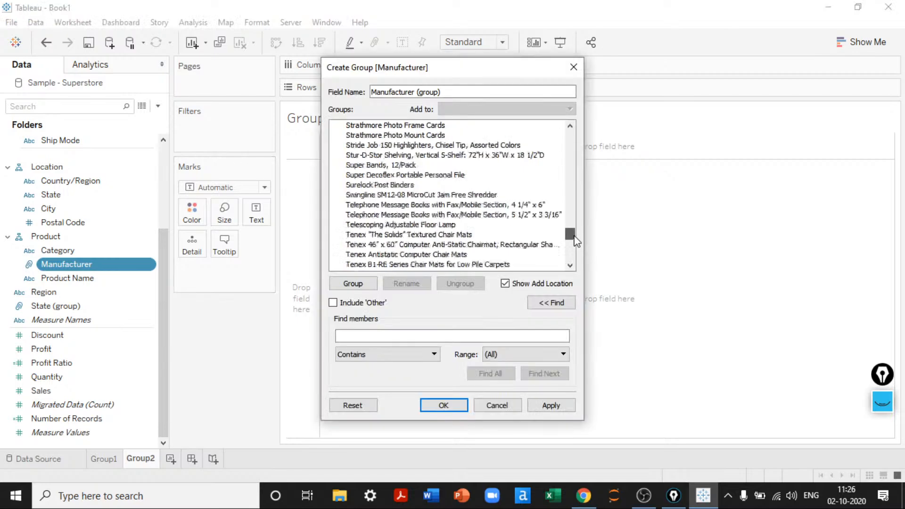
{"action": "left_click_drag", "start_coordinate": [573, 234], "coordinate": [570, 91]}
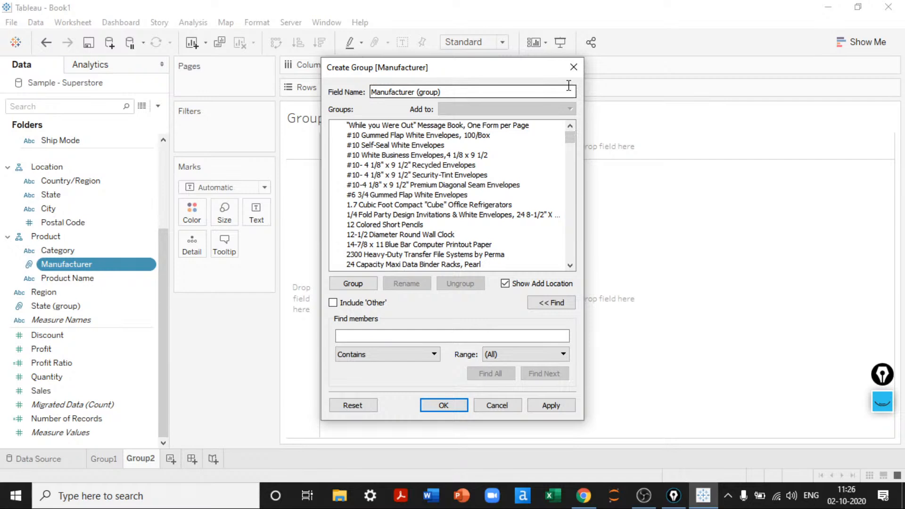
{"action": "left_click", "coordinate": [419, 125]}
{"action": "scroll", "coordinate": [414, 198], "scroll_direction": "down", "scroll_amount": 12}
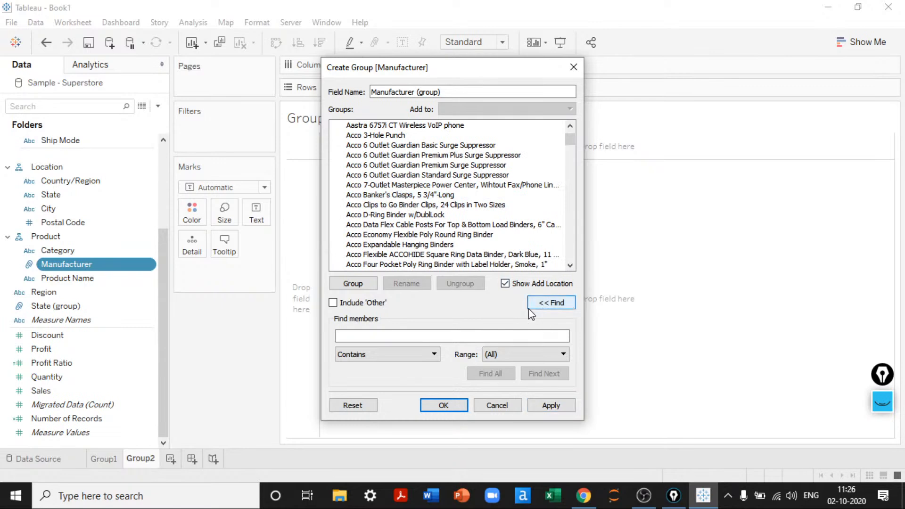
Step: Find all Manufacturer members containing "xerox" and look through the matches
{"action": "type", "text": "x"}
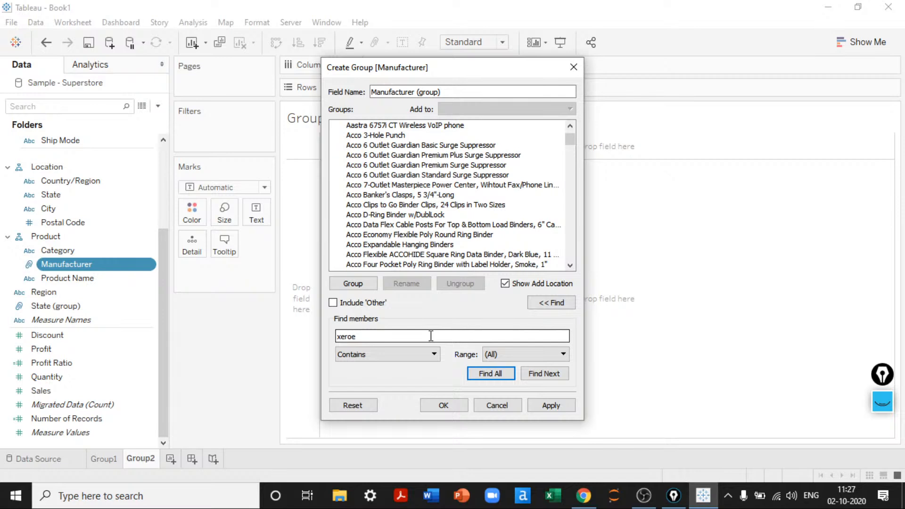
{"action": "type", "text": "erox"}
{"action": "key", "text": "Return"}
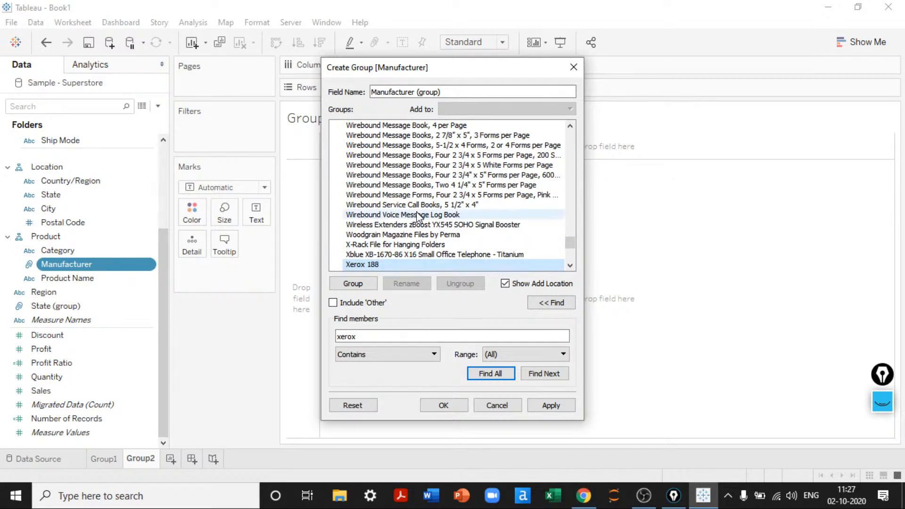
{"action": "scroll", "coordinate": [416, 217], "scroll_direction": "down", "scroll_amount": 1}
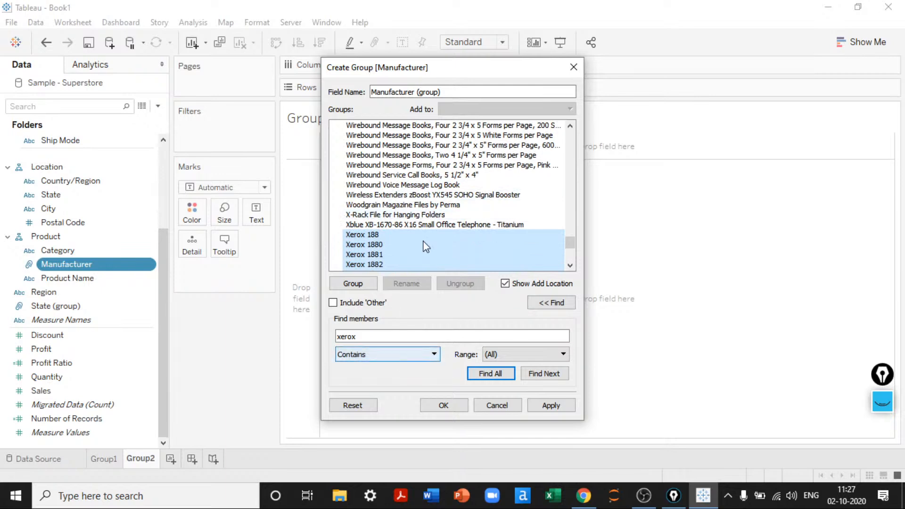
{"action": "scroll", "coordinate": [447, 174], "scroll_direction": "down", "scroll_amount": 1}
{"action": "scroll", "coordinate": [447, 175], "scroll_direction": "down", "scroll_amount": 6}
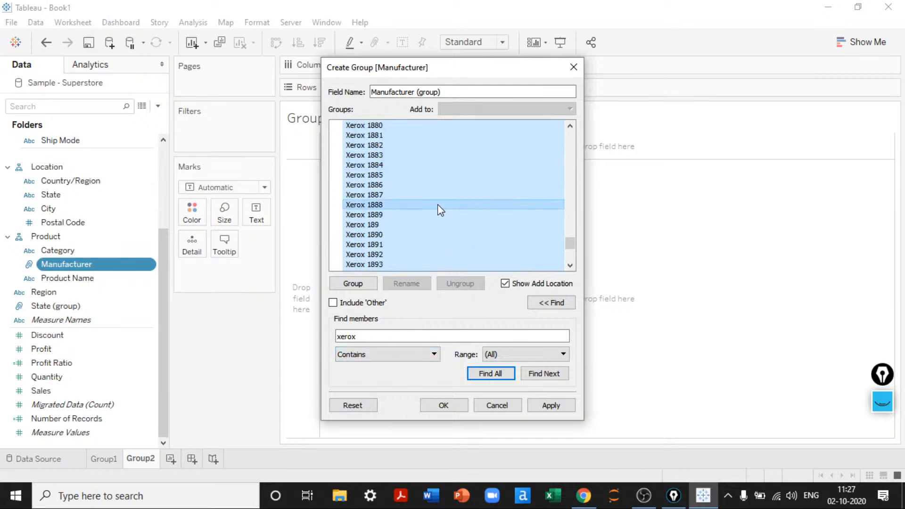
Step: Find all Manufacturer members that start with "a" and look through the matches
{"action": "left_click", "coordinate": [391, 357]}
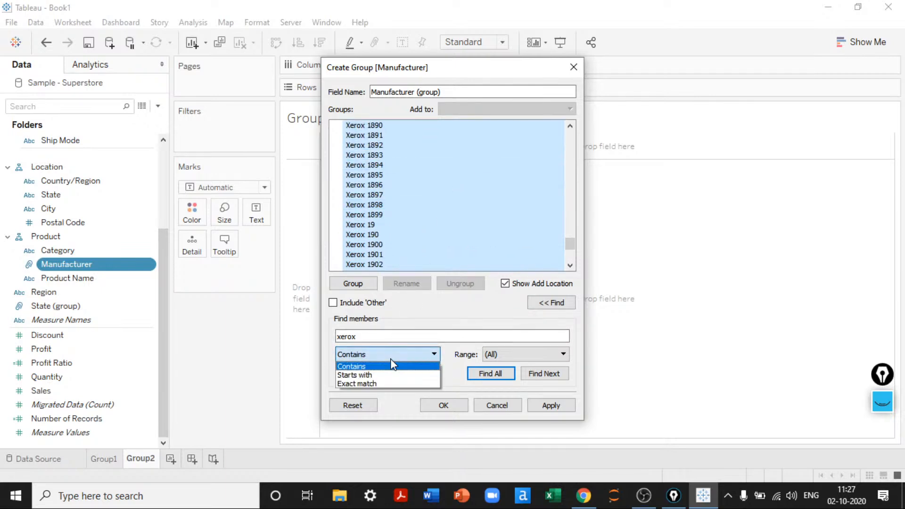
{"action": "left_click", "coordinate": [389, 356]}
{"action": "double_click", "coordinate": [376, 336]}
{"action": "type", "text": "a"}
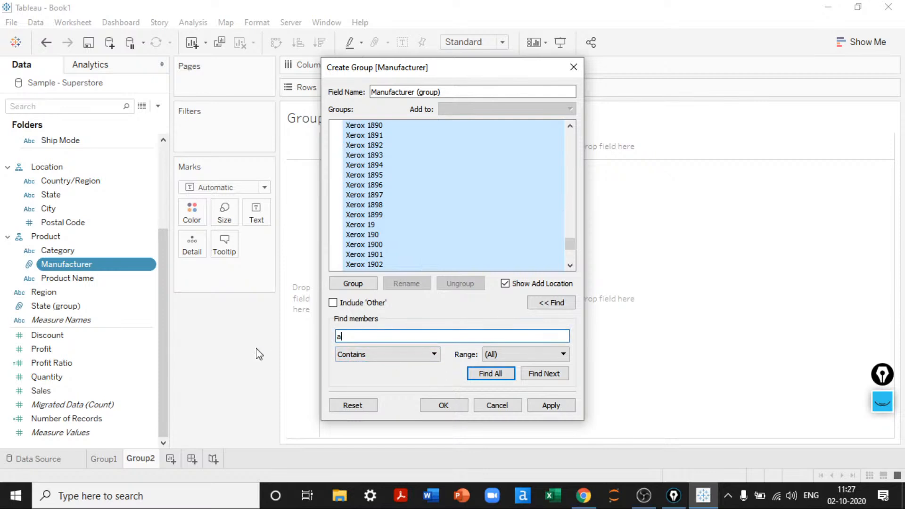
{"action": "left_click", "coordinate": [346, 354]}
{"action": "left_click", "coordinate": [358, 373]}
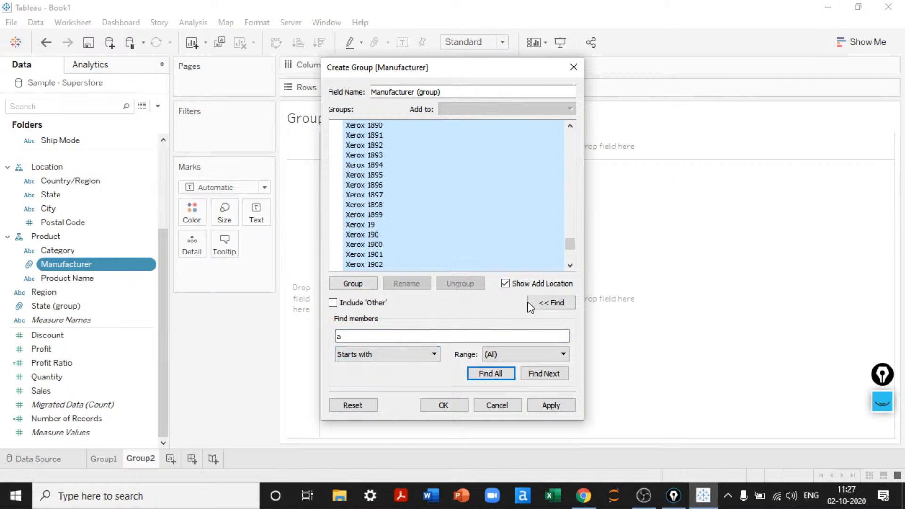
{"action": "left_click", "coordinate": [497, 375]}
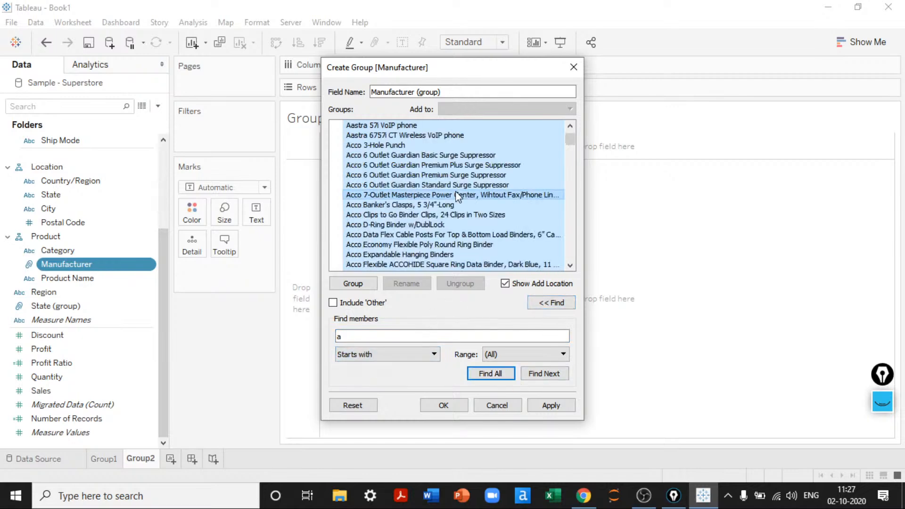
{"action": "scroll", "coordinate": [455, 191], "scroll_direction": "up", "scroll_amount": 3}
{"action": "scroll", "coordinate": [455, 191], "scroll_direction": "down", "scroll_amount": 3}
{"action": "scroll", "coordinate": [455, 191], "scroll_direction": "down", "scroll_amount": 15}
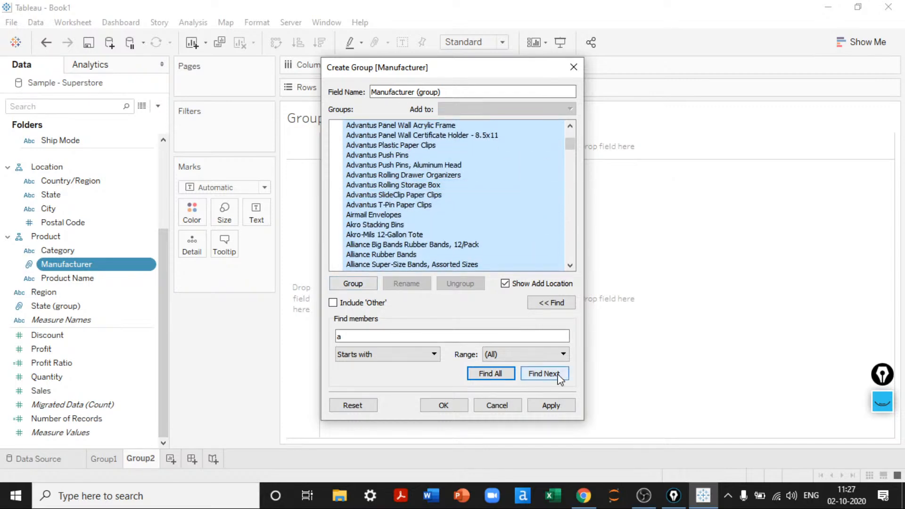
Step: Check the search range choices and go through the members starting with "a" one match at a time
{"action": "left_click", "coordinate": [542, 355]}
{"action": "left_click", "coordinate": [542, 354]}
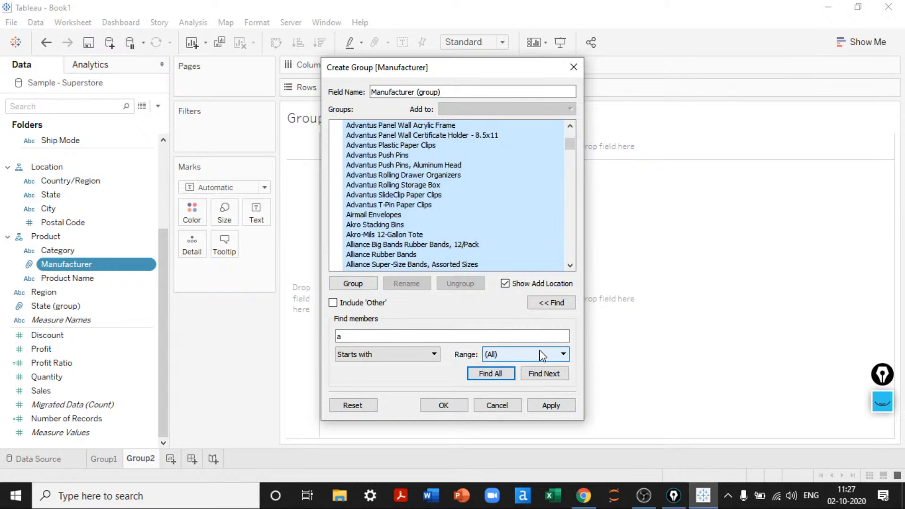
{"action": "left_click", "coordinate": [547, 373]}
{"action": "left_click", "coordinate": [546, 373]}
{"action": "double_click", "coordinate": [547, 374]}
{"action": "left_click", "coordinate": [546, 373]}
Step: Find all Manufacturer members that start with "b" and look through the matches
{"action": "left_click", "coordinate": [544, 302]}
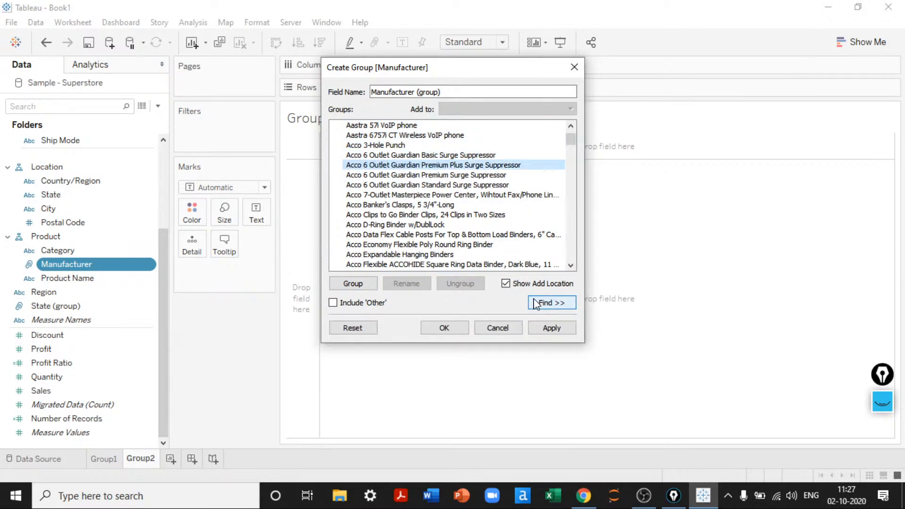
{"action": "left_click", "coordinate": [546, 302]}
{"action": "left_click", "coordinate": [369, 335]}
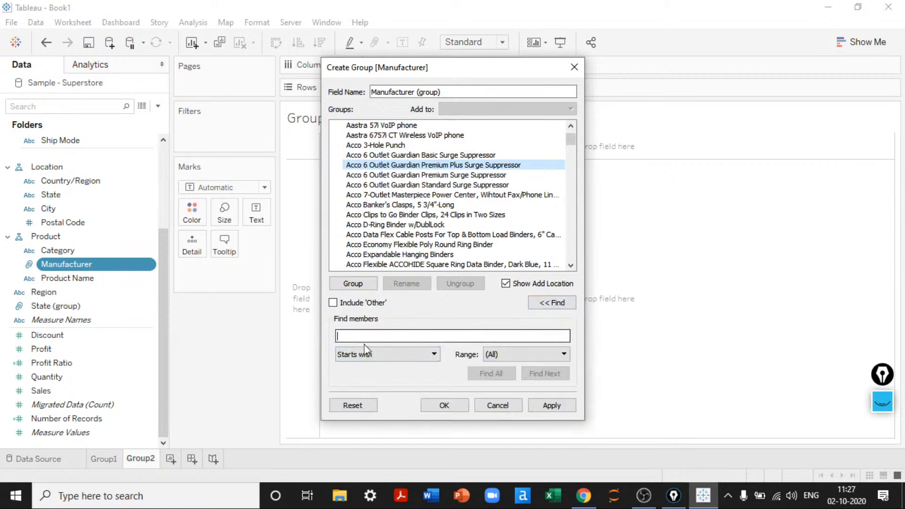
{"action": "type", "text": "b"}
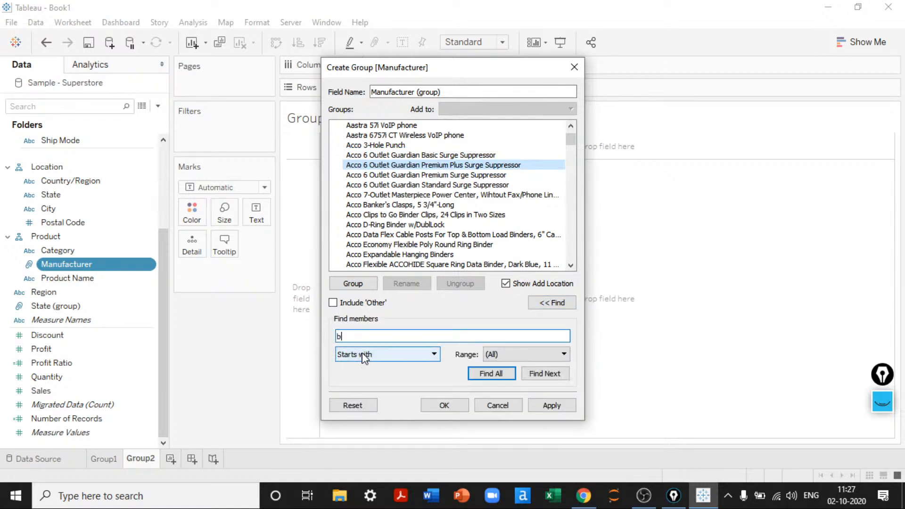
{"action": "left_click", "coordinate": [490, 374]}
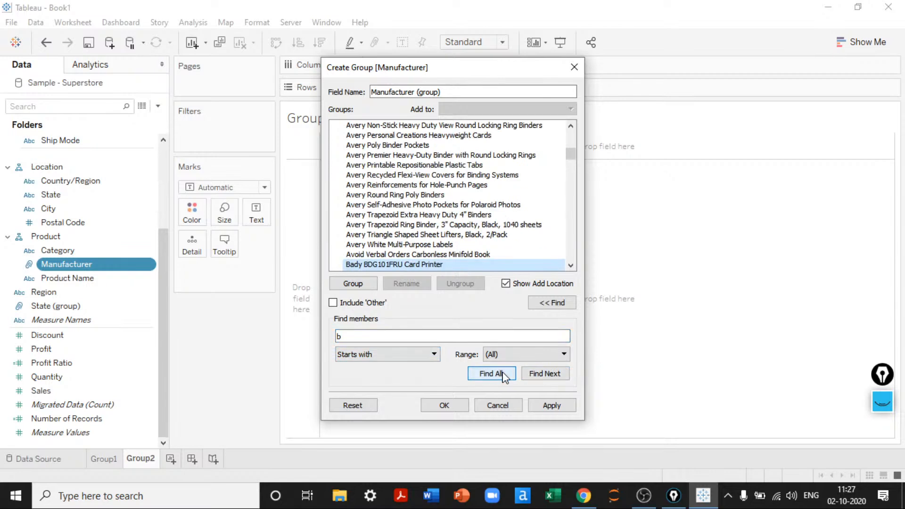
{"action": "scroll", "coordinate": [469, 230], "scroll_direction": "down", "scroll_amount": 5}
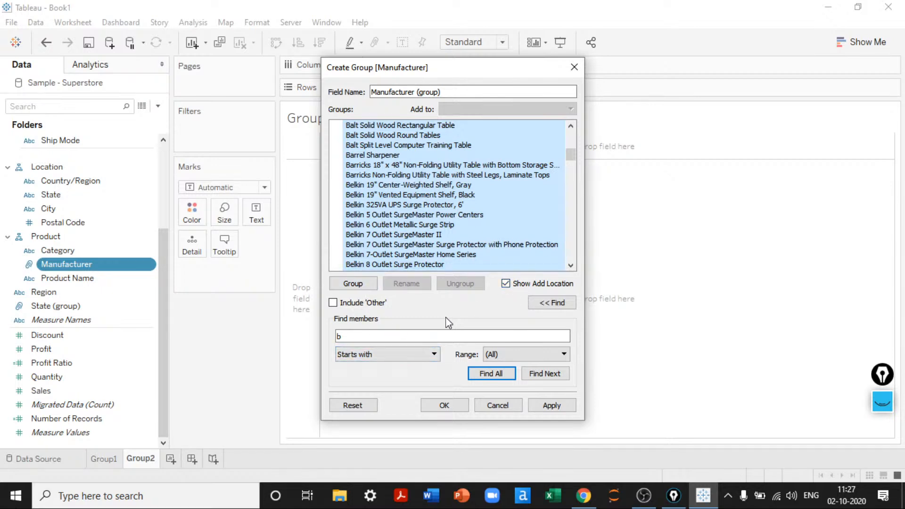
{"action": "left_click", "coordinate": [377, 359]}
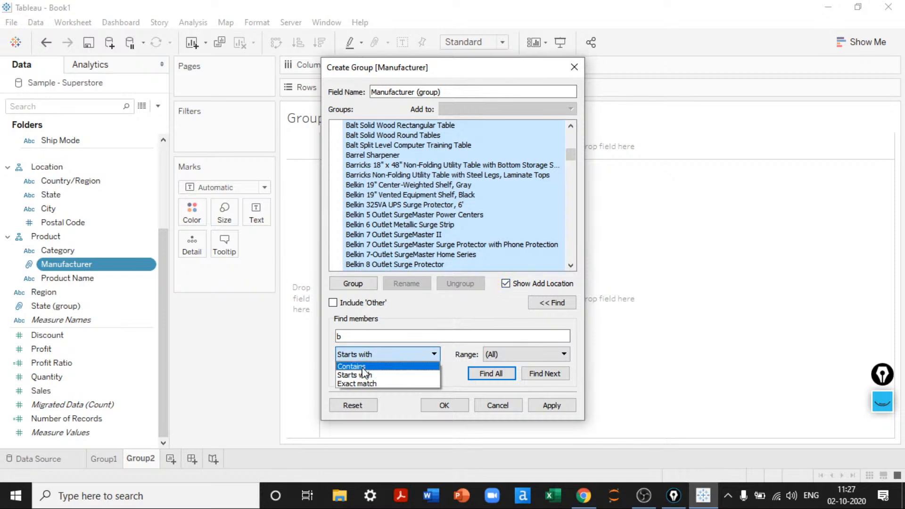
{"action": "left_click", "coordinate": [360, 367]}
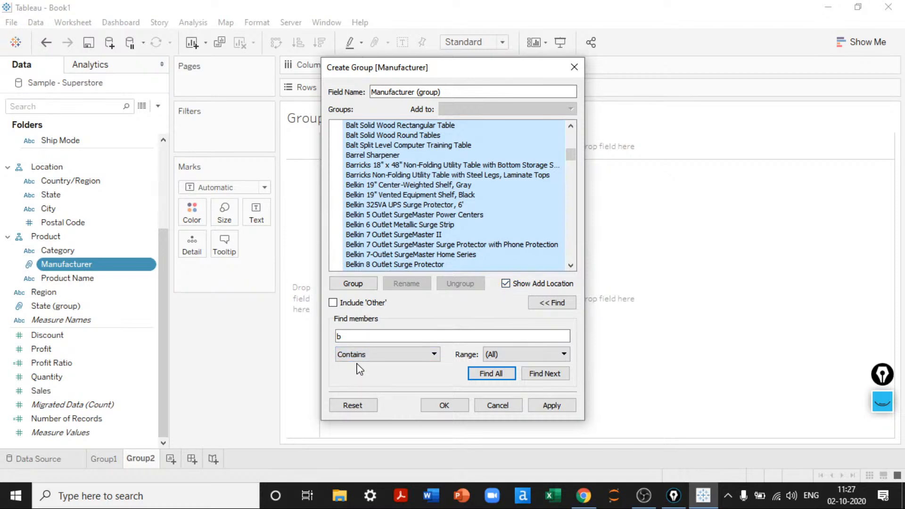
{"action": "left_click", "coordinate": [353, 361]}
{"action": "left_click", "coordinate": [352, 375]}
Step: Find all members starting with "A", group them as "Manufacturers - A" and collapse the group
{"action": "left_click_drag", "start_coordinate": [351, 341], "coordinate": [307, 335]}
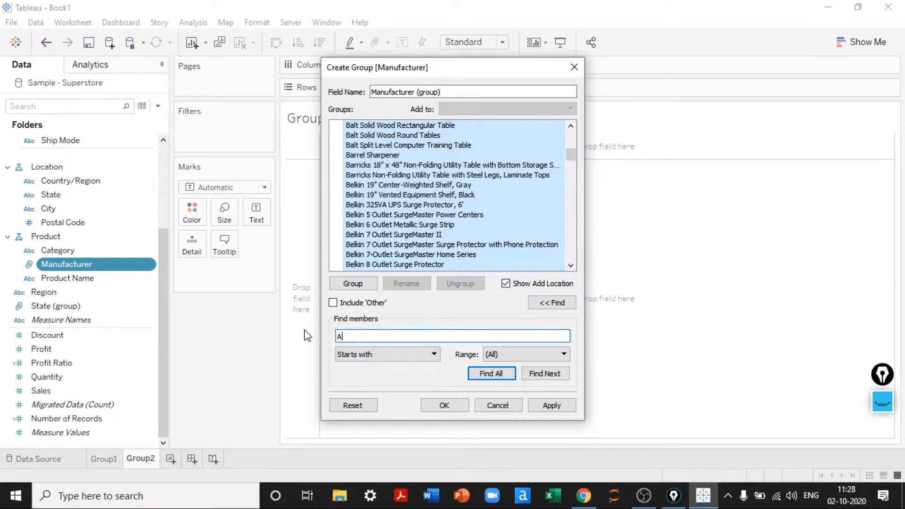
{"action": "left_click", "coordinate": [492, 373]}
{"action": "left_click", "coordinate": [360, 284]}
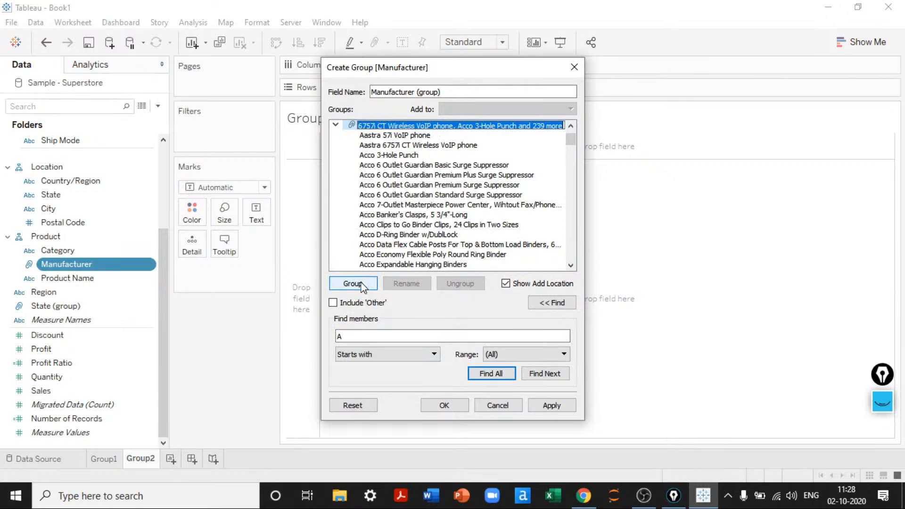
{"action": "type", "text": "MAn"}
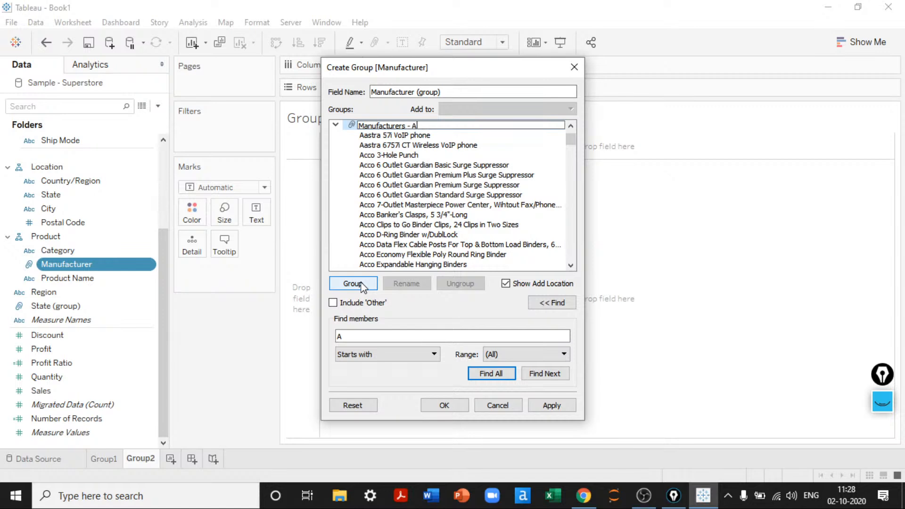
{"action": "key", "text": "ctrl+a"}
{"action": "key", "text": "ctrl+c"}
{"action": "key", "text": "Return"}
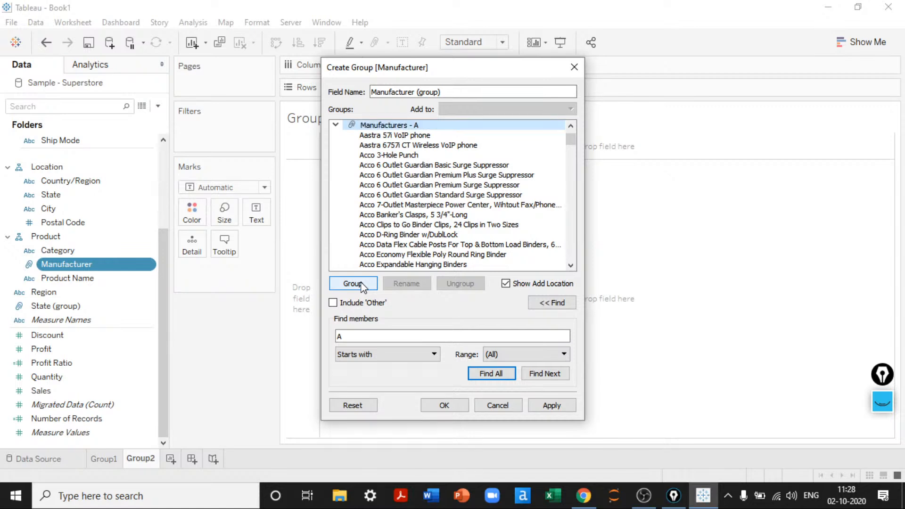
{"action": "left_click", "coordinate": [335, 125]}
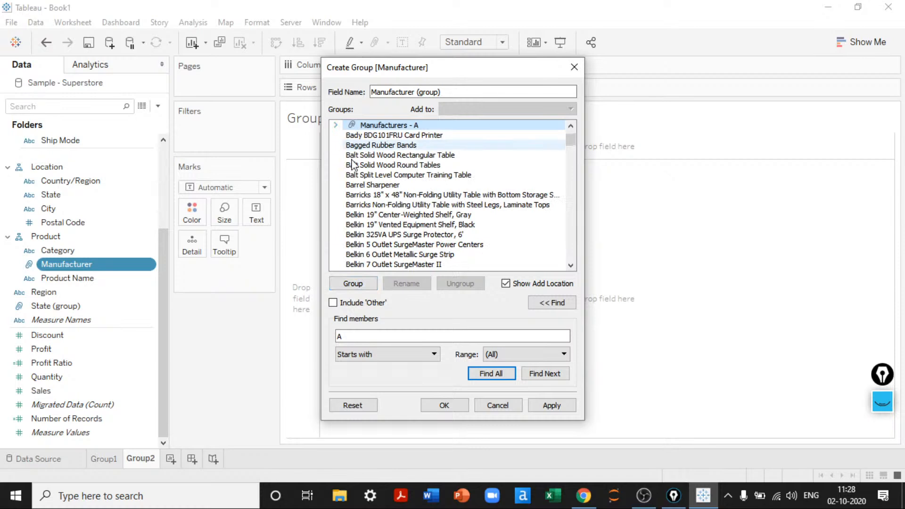
Step: Find all members starting with "B", group them as "Manufacturers - B" and collapse the group
{"action": "left_click_drag", "start_coordinate": [367, 337], "coordinate": [90, 318]}
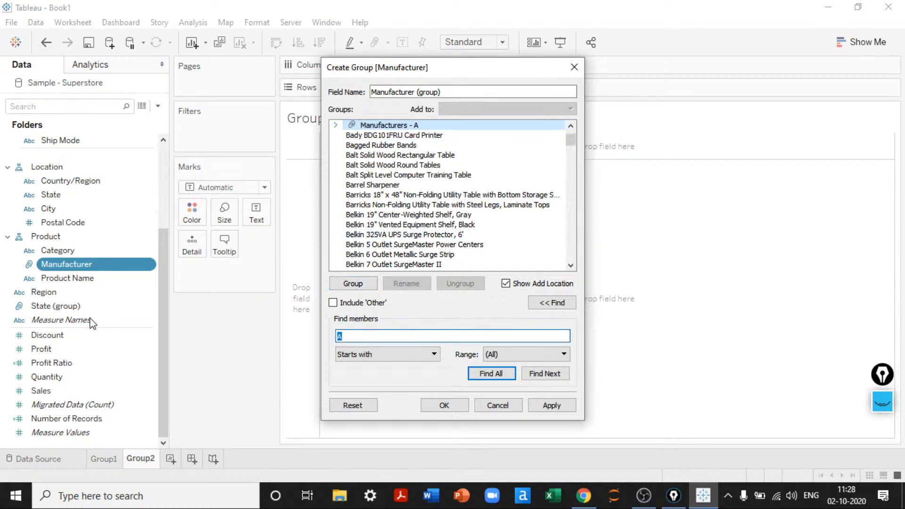
{"action": "type", "text": "B"}
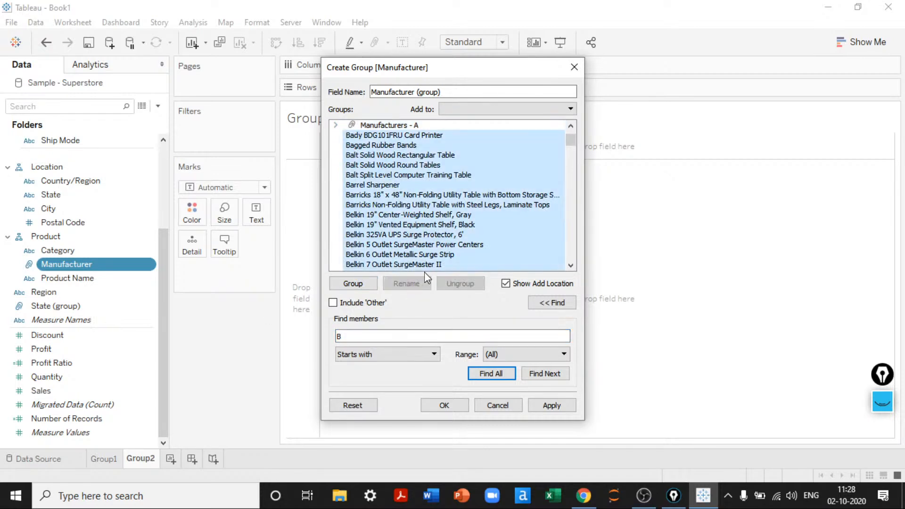
{"action": "left_click", "coordinate": [354, 283]}
{"action": "key", "text": "ctrl+v"}
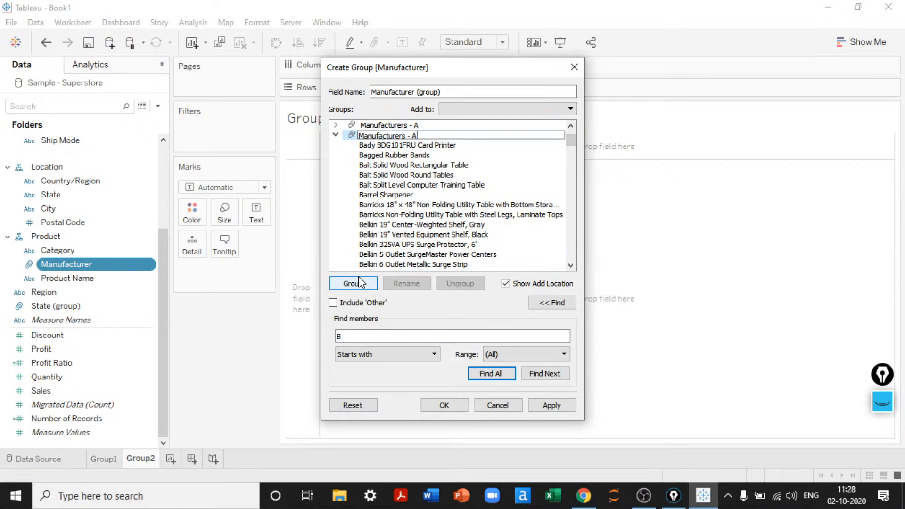
{"action": "key", "text": "Return"}
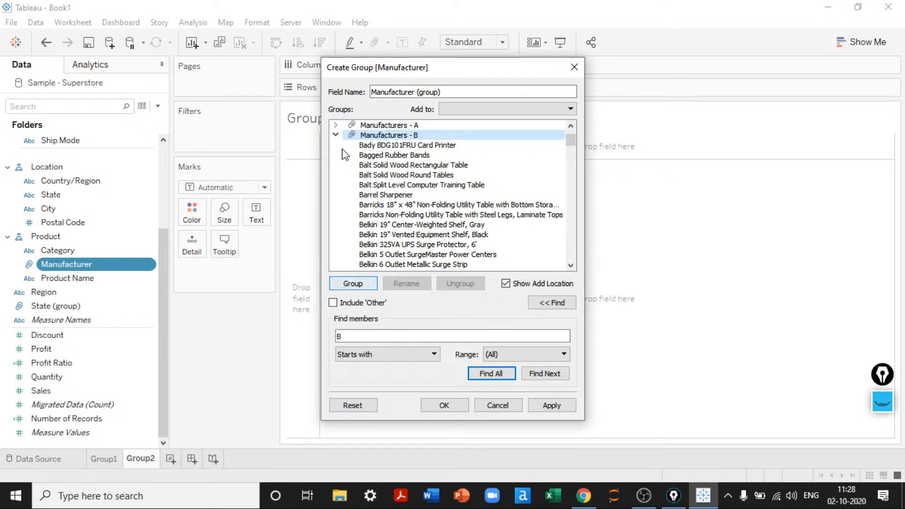
{"action": "left_click", "coordinate": [336, 135]}
Step: Find all members starting with "C", group them as "Manufacturers - C" and collapse the group
{"action": "left_click", "coordinate": [353, 333]}
{"action": "key", "text": "BackSpace"}
{"action": "type", "text": "C"}
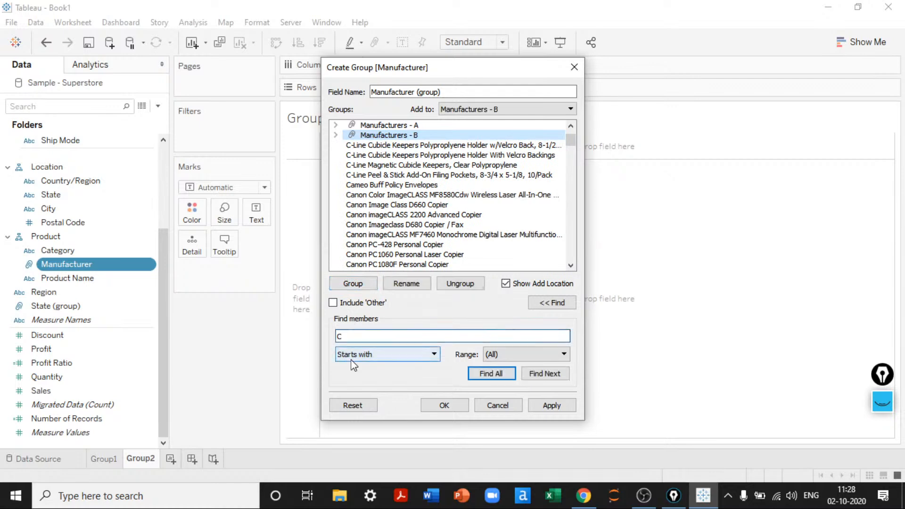
{"action": "left_click", "coordinate": [499, 372]}
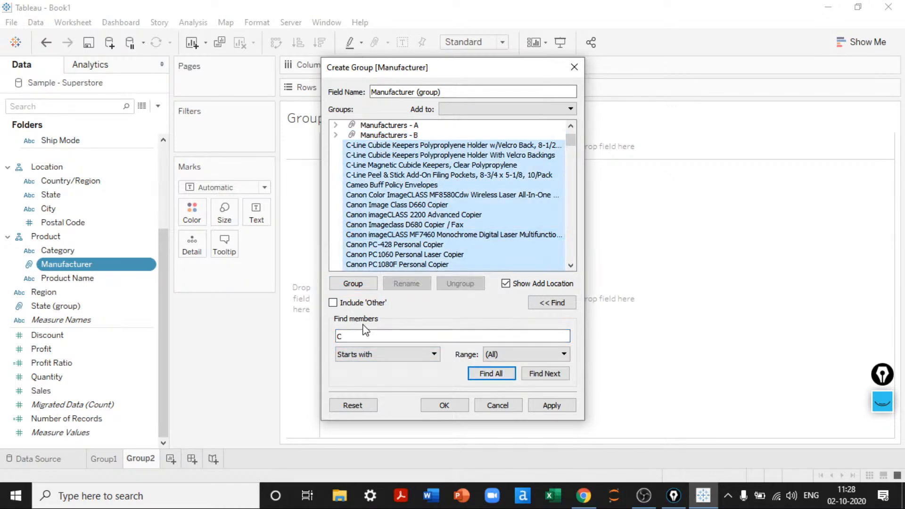
{"action": "left_click", "coordinate": [353, 284]}
{"action": "key", "text": "ctrl+v"}
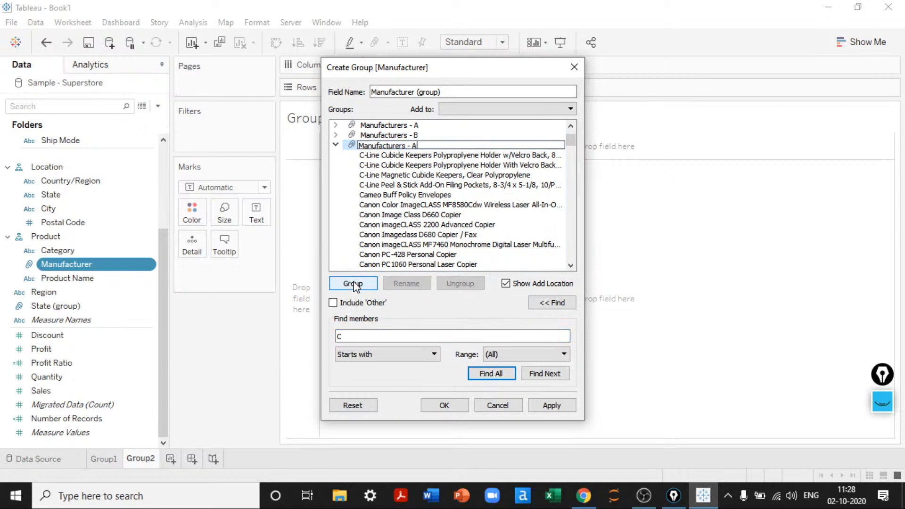
{"action": "type", "text": "C"}
{"action": "key", "text": "Return"}
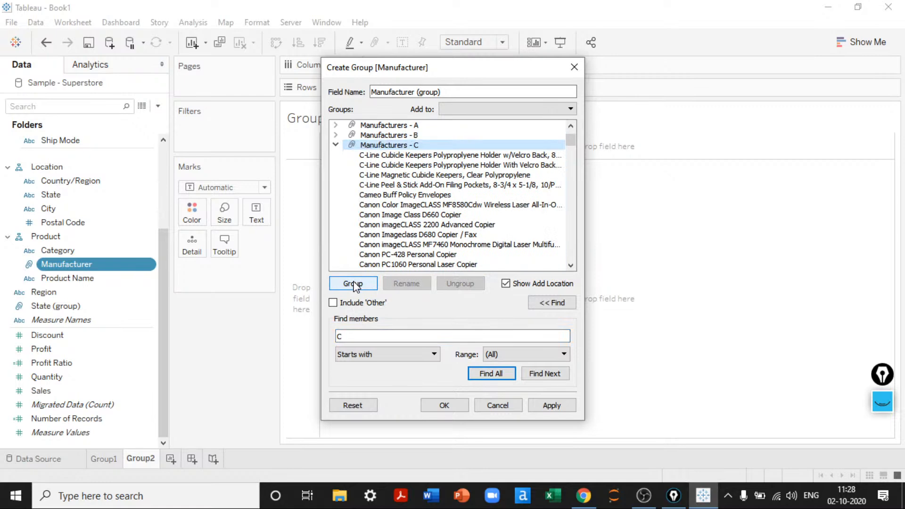
{"action": "left_click", "coordinate": [335, 145]}
Step: Find all members starting with "D", group them as "Manufacturers - D" and collapse the group
{"action": "left_click", "coordinate": [339, 335]}
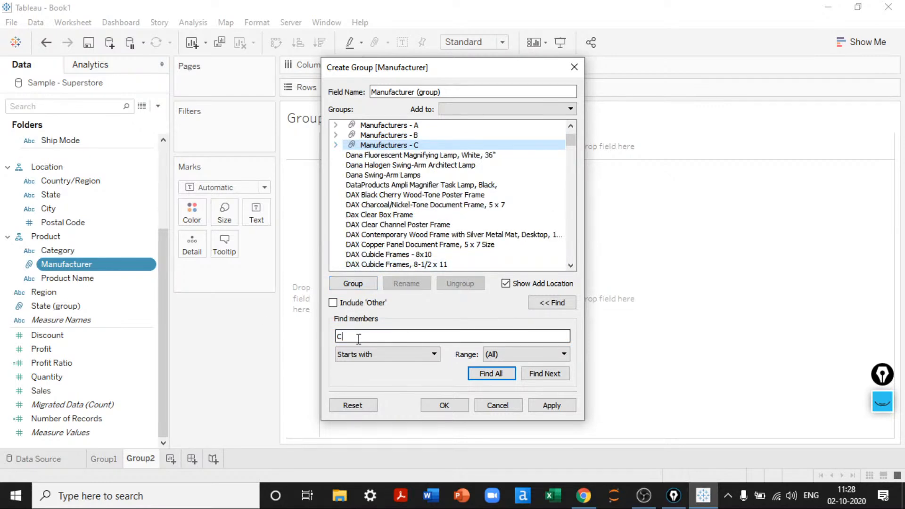
{"action": "key", "text": "BackSpace"}
{"action": "type", "text": "D"}
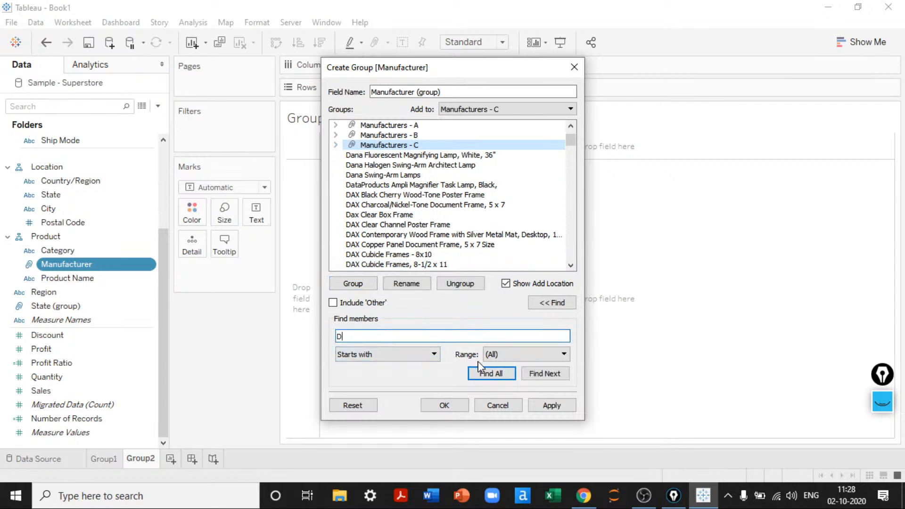
{"action": "left_click", "coordinate": [486, 374]}
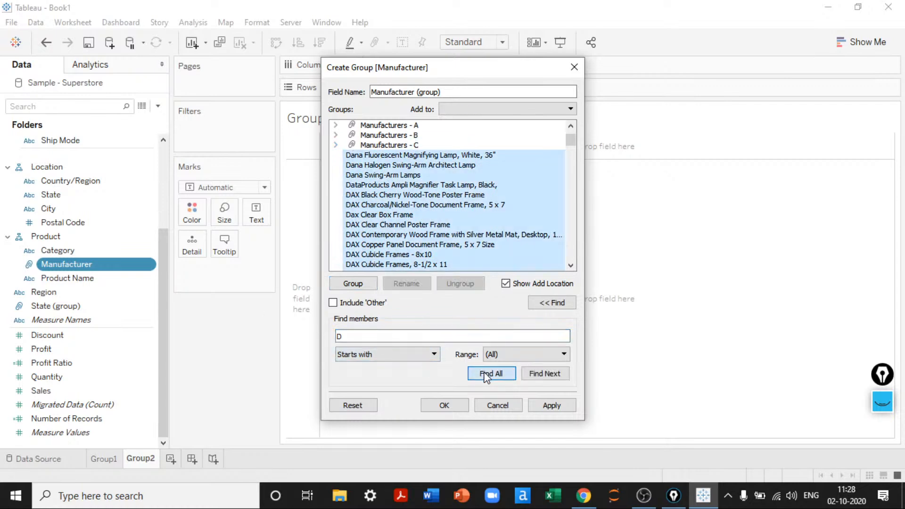
{"action": "left_click", "coordinate": [370, 285]}
{"action": "type", "text": "Manufacturers - A"}
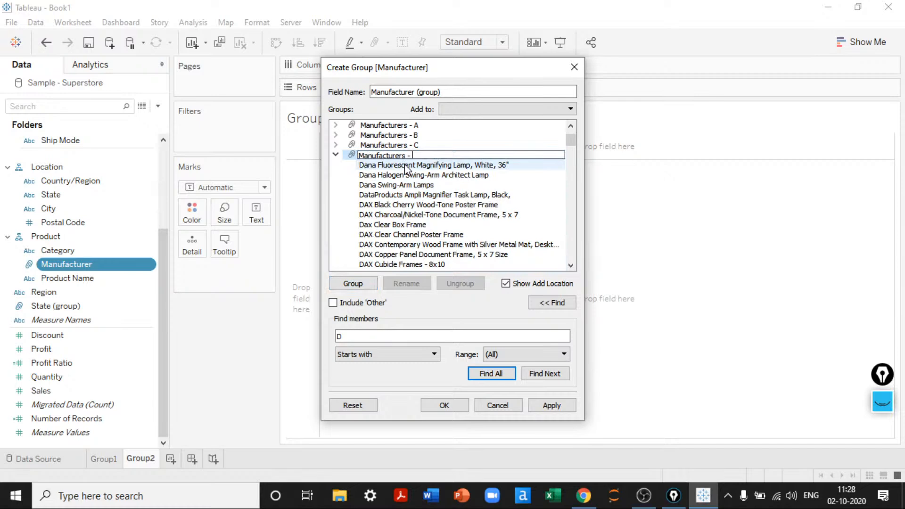
{"action": "key", "text": "Return"}
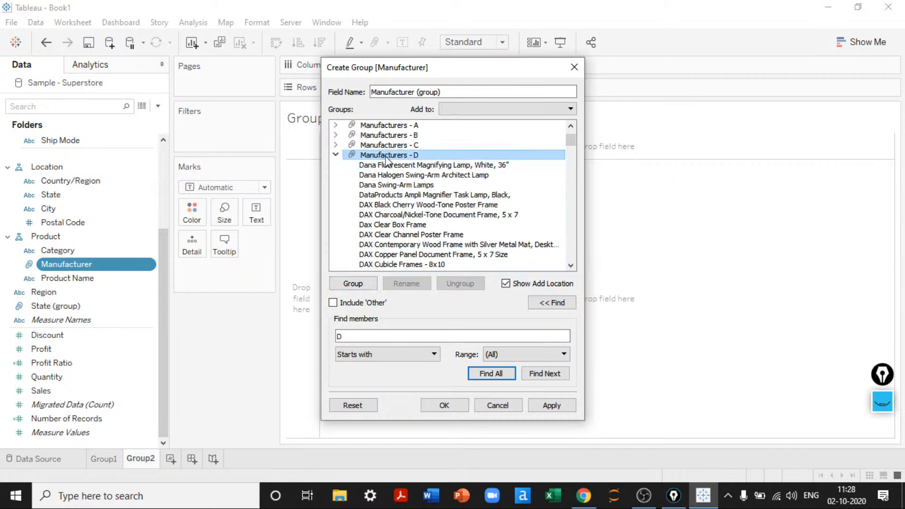
{"action": "left_click", "coordinate": [336, 154]}
Step: Find all members starting with "E", group them as "Manufacturers - E" and collapse the group
{"action": "left_click", "coordinate": [357, 336]}
{"action": "key", "text": "BackSpace"}
{"action": "type", "text": "E"}
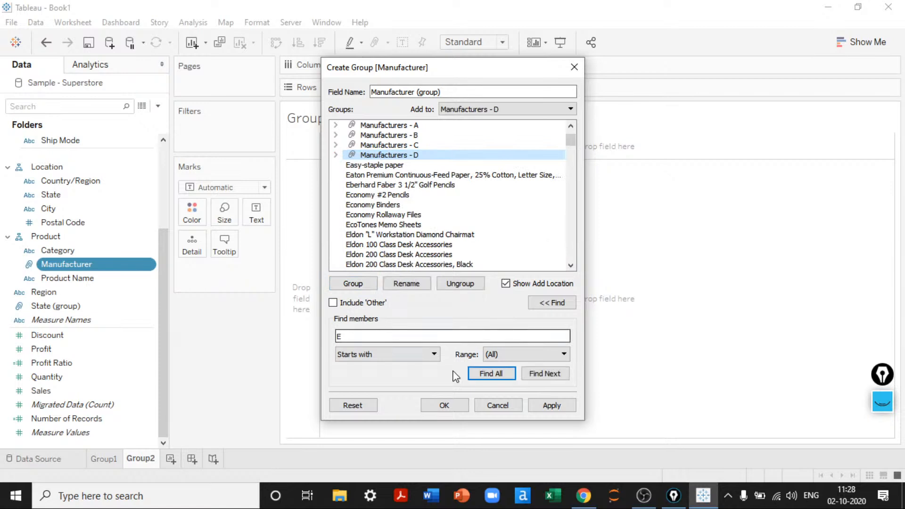
{"action": "left_click", "coordinate": [488, 373]}
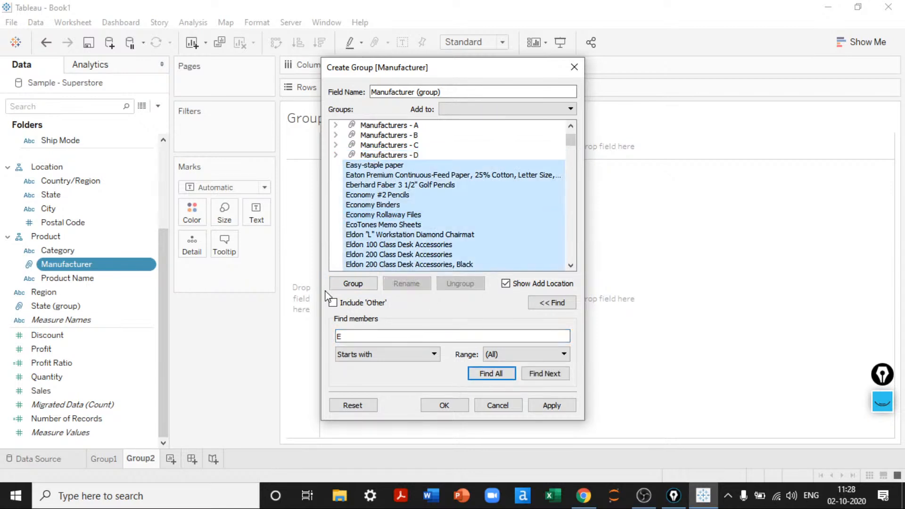
{"action": "left_click", "coordinate": [353, 284]}
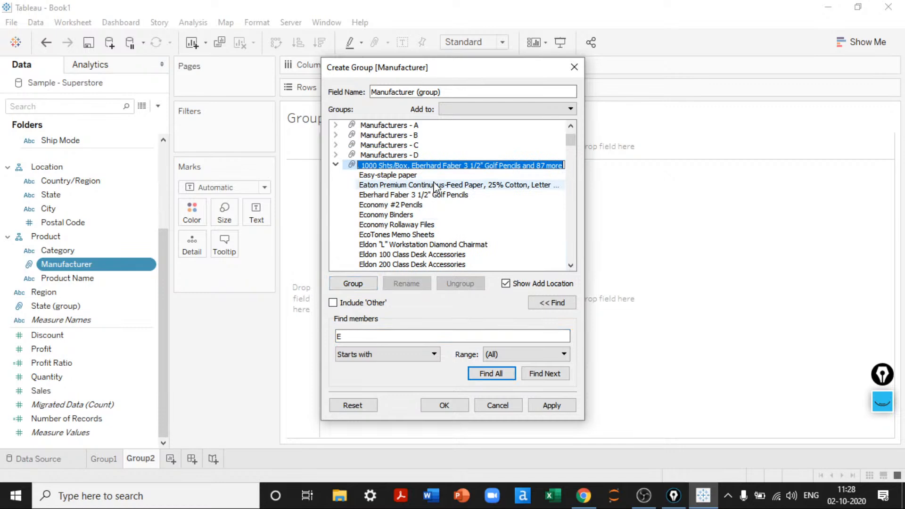
{"action": "type", "text": "Manufacturers - A"}
{"action": "key", "text": "Return"}
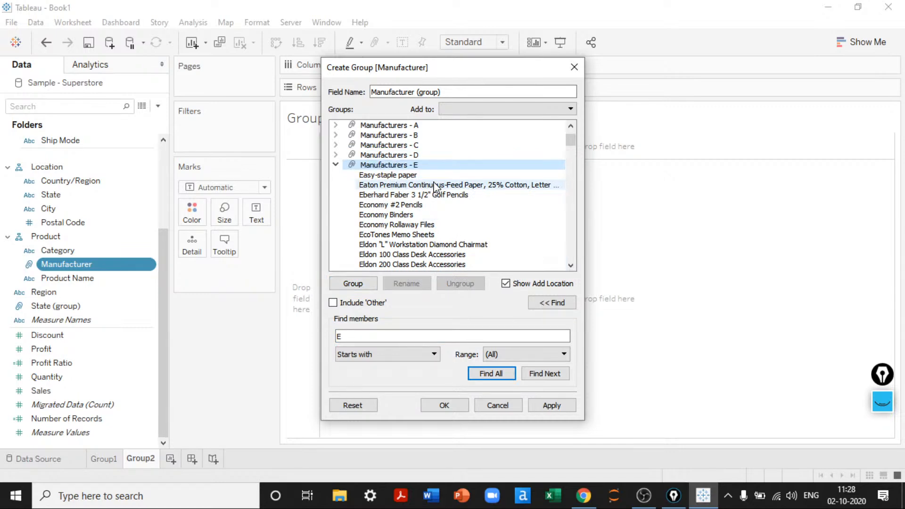
{"action": "left_click", "coordinate": [335, 164]}
Step: Find all members starting with "F", group them as "Manufacturers - F" and collapse the group
{"action": "double_click", "coordinate": [349, 336]}
{"action": "key", "text": "BackSpace"}
{"action": "type", "text": "F"}
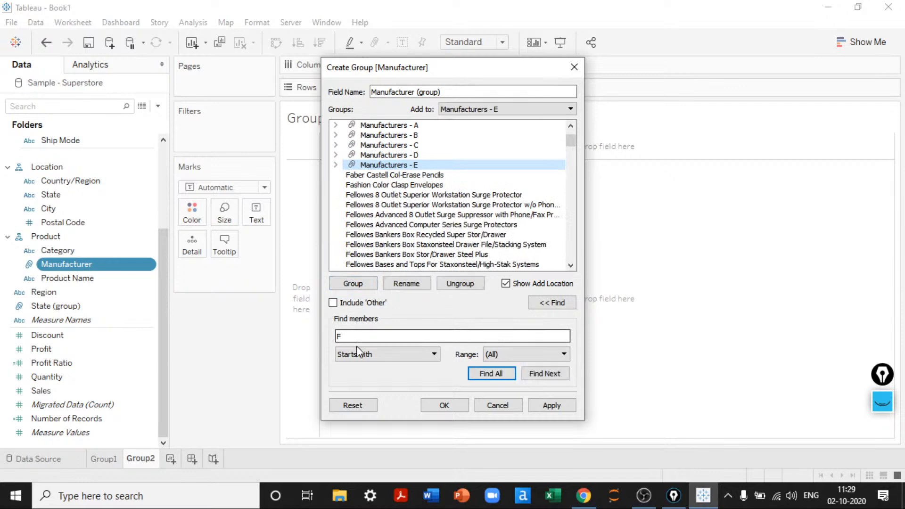
{"action": "left_click", "coordinate": [513, 375]}
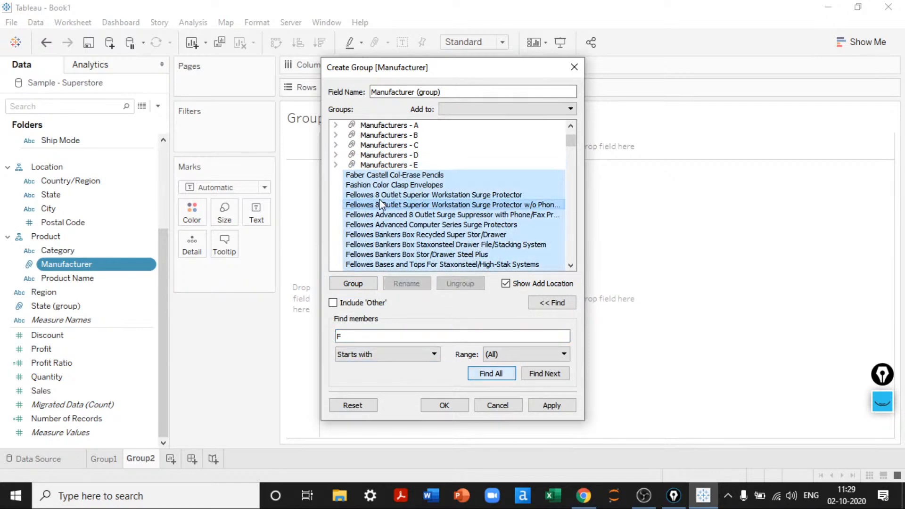
{"action": "left_click", "coordinate": [352, 283]}
{"action": "type", "text": "Manufacturers - A"}
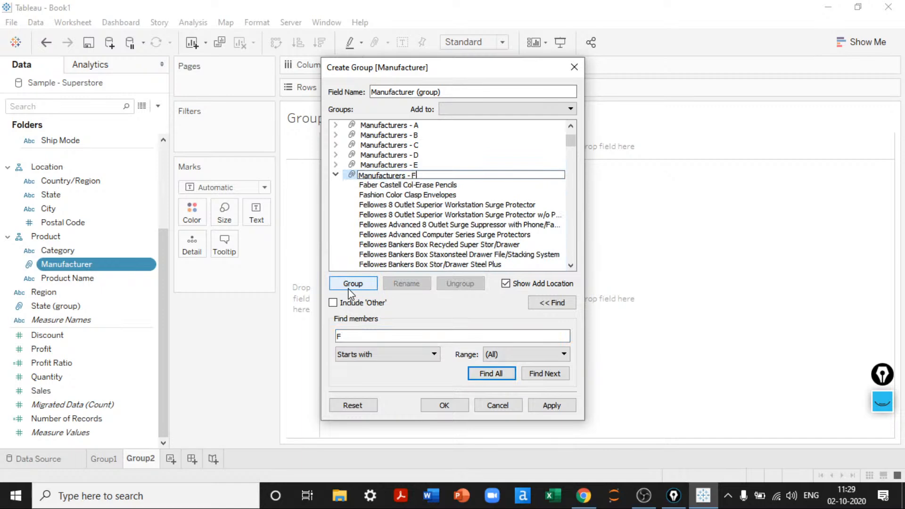
{"action": "type", "text": "F"}
{"action": "key", "text": "Return"}
{"action": "left_click", "coordinate": [336, 174]}
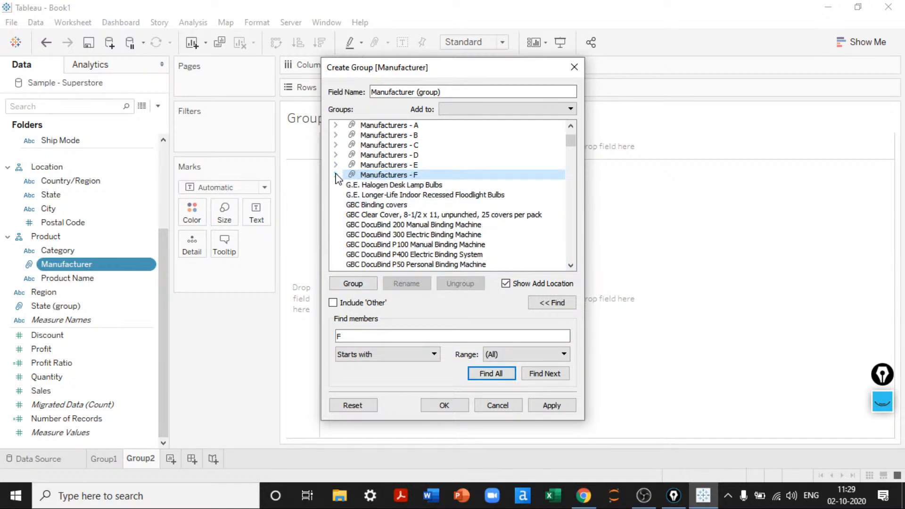
Step: Find all members starting with "G", group them as "Manufacturers - G" and collapse the group
{"action": "left_click", "coordinate": [349, 337]}
{"action": "key", "text": "BackSpace"}
{"action": "type", "text": "g"}
{"action": "key", "text": "BackSpace"}
{"action": "type", "text": "G"}
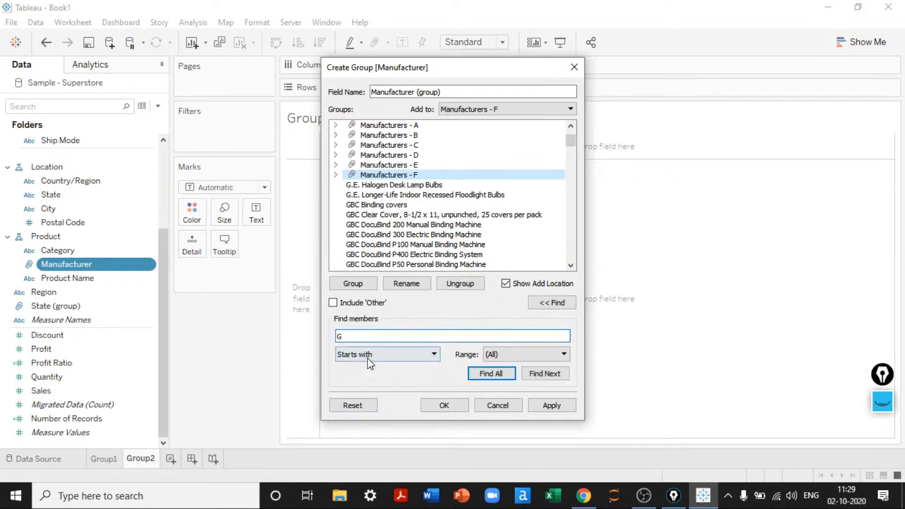
{"action": "left_click", "coordinate": [471, 374]}
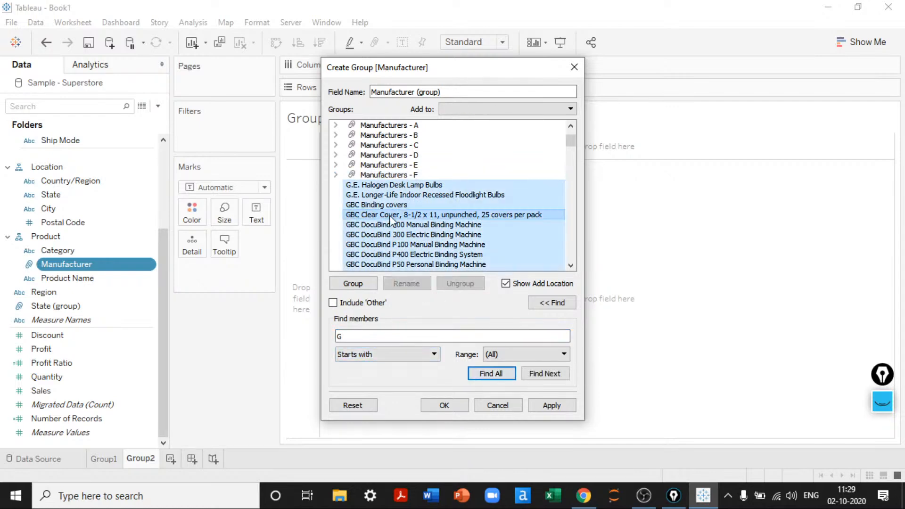
{"action": "left_click", "coordinate": [352, 284]}
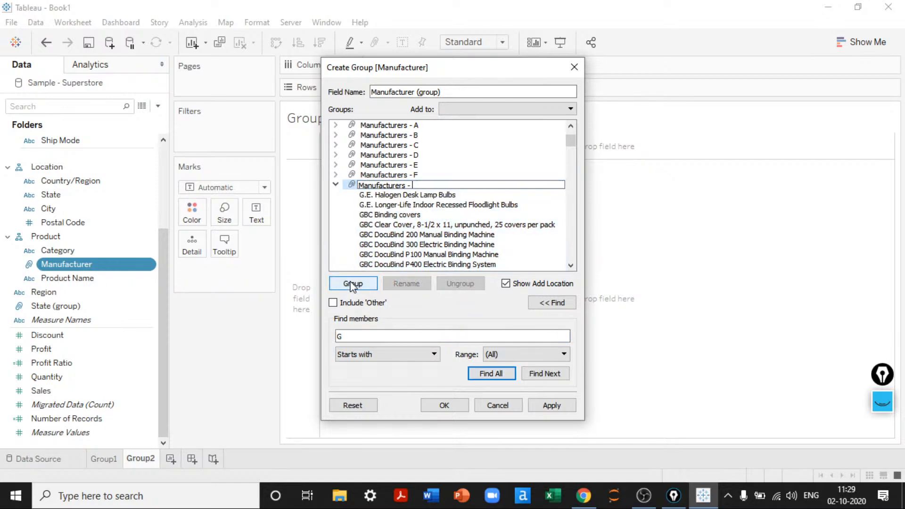
{"action": "type", "text": "G"}
{"action": "key", "text": "Return"}
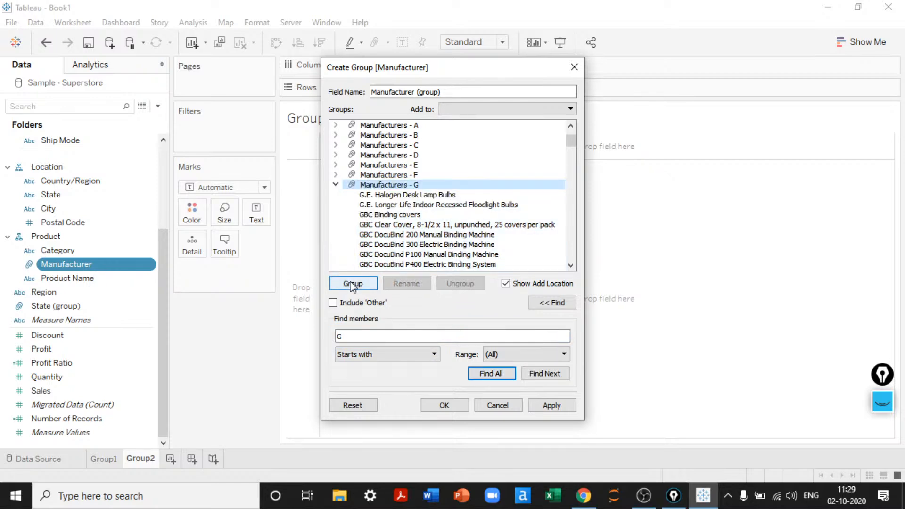
{"action": "left_click", "coordinate": [335, 186]}
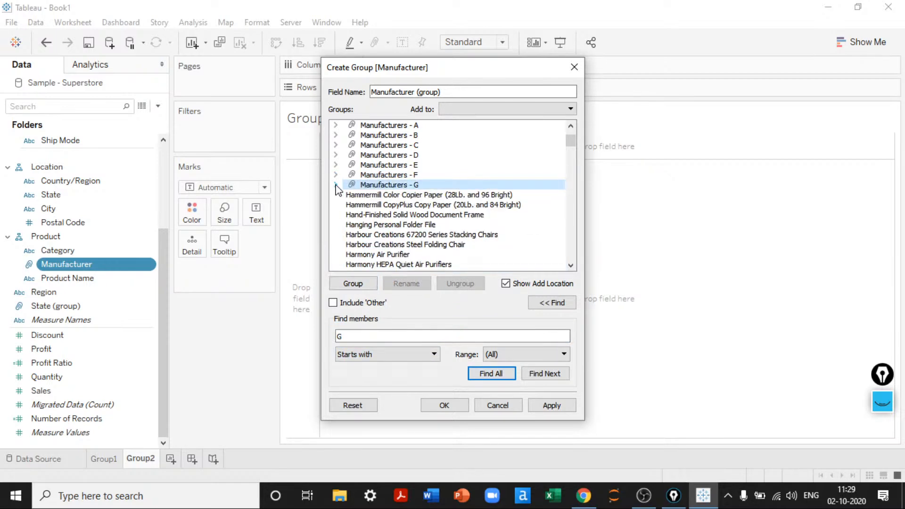
Step: Include an "Other" group for all remaining Manufacturer members and select that group
{"action": "left_click", "coordinate": [348, 304]}
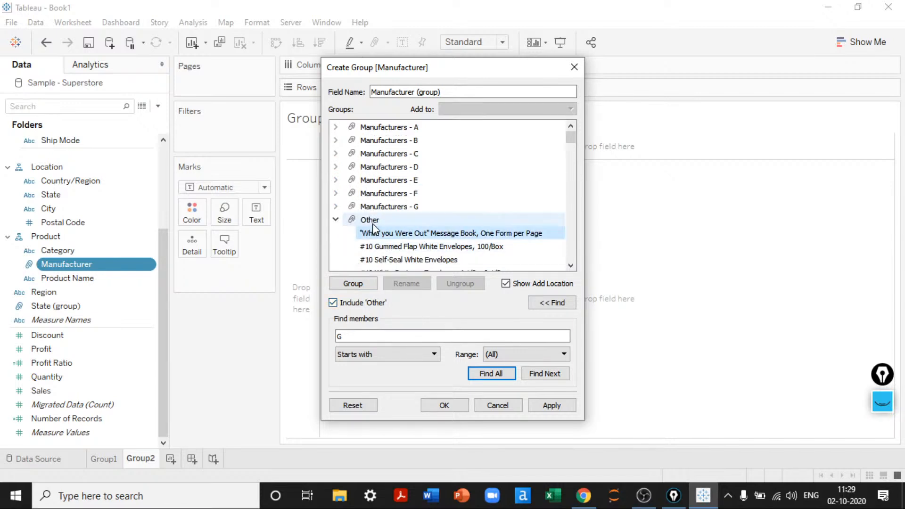
{"action": "left_click", "coordinate": [392, 221]}
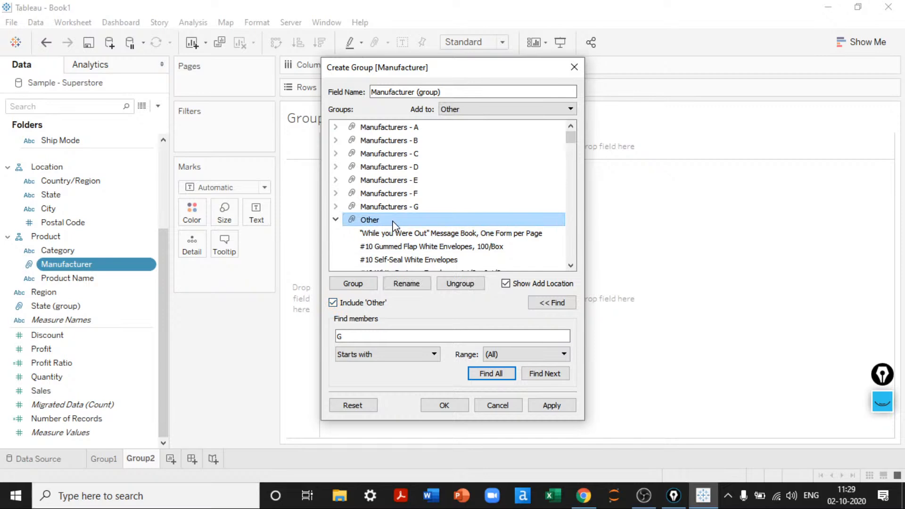
Step: Rename the "Other" group as "Manufacturers - H & Above"
{"action": "left_click", "coordinate": [416, 288]}
{"action": "type", "text": "Manufacturers - A"}
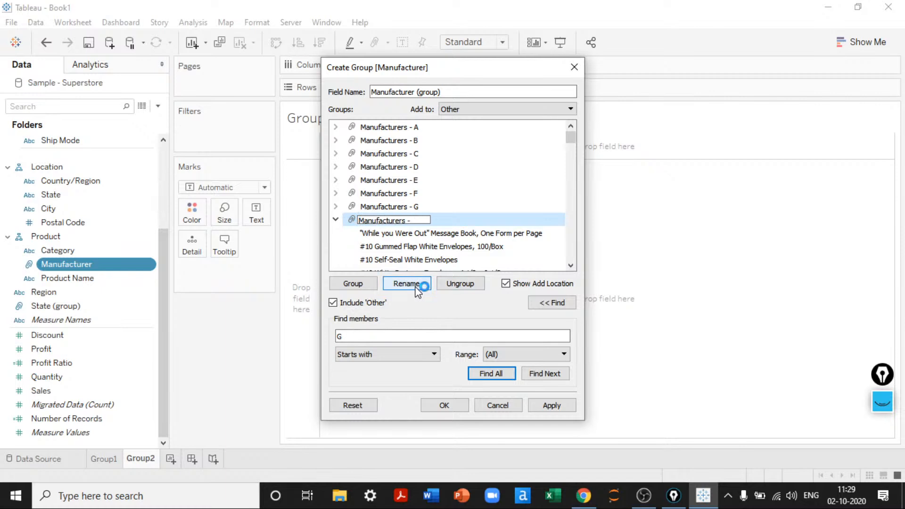
{"action": "type", "text": "& ABo"}
{"action": "type", "text": "boev"}
{"action": "key", "text": "Return"}
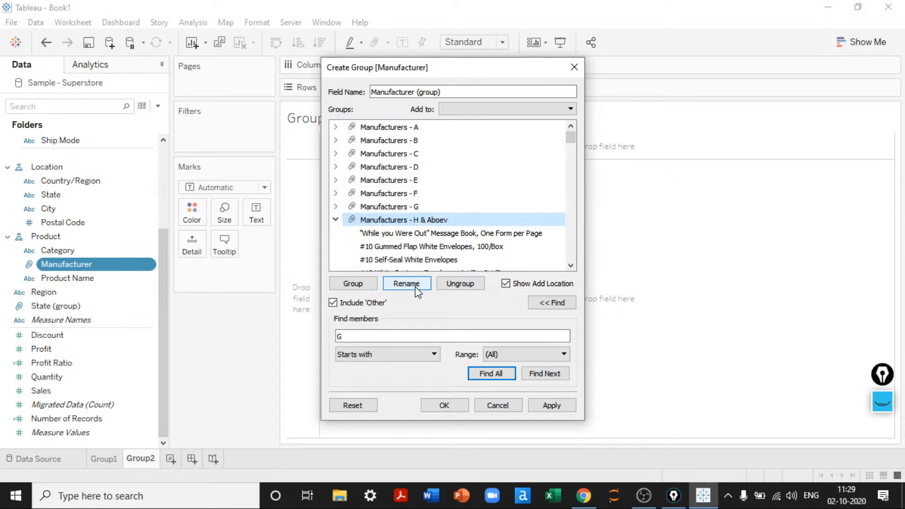
{"action": "left_click", "coordinate": [417, 286]}
{"action": "key", "text": "End"}
{"action": "key", "text": "BackSpace"}
{"action": "key", "text": "BackSpace"}
{"action": "type", "text": "ve"}
{"action": "key", "text": "Return"}
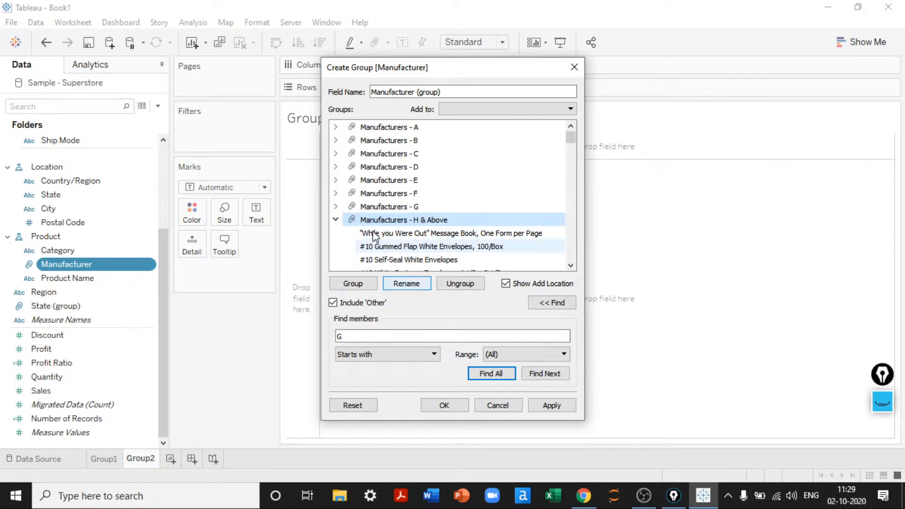
Step: Collapse the "Manufacturers - H & Above" group and save the Manufacturer (group) field
{"action": "left_click", "coordinate": [335, 219]}
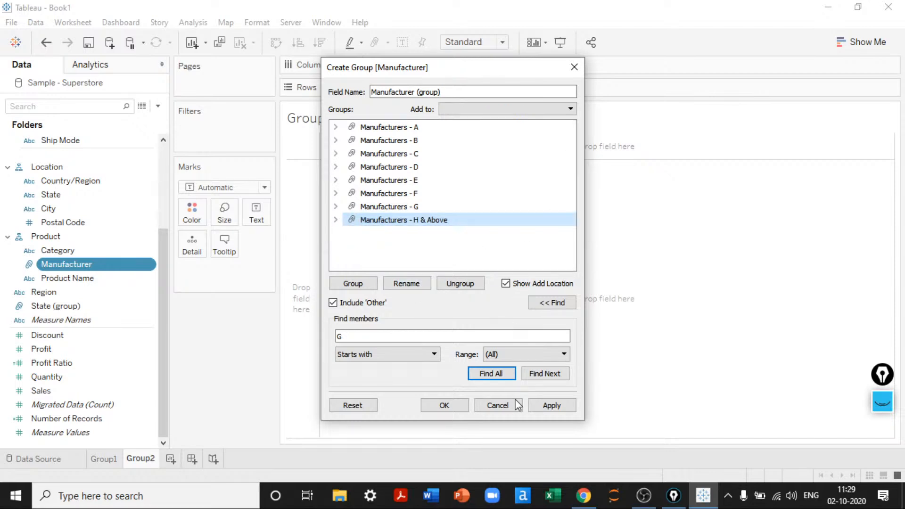
{"action": "left_click", "coordinate": [549, 406]}
{"action": "left_click", "coordinate": [448, 405]}
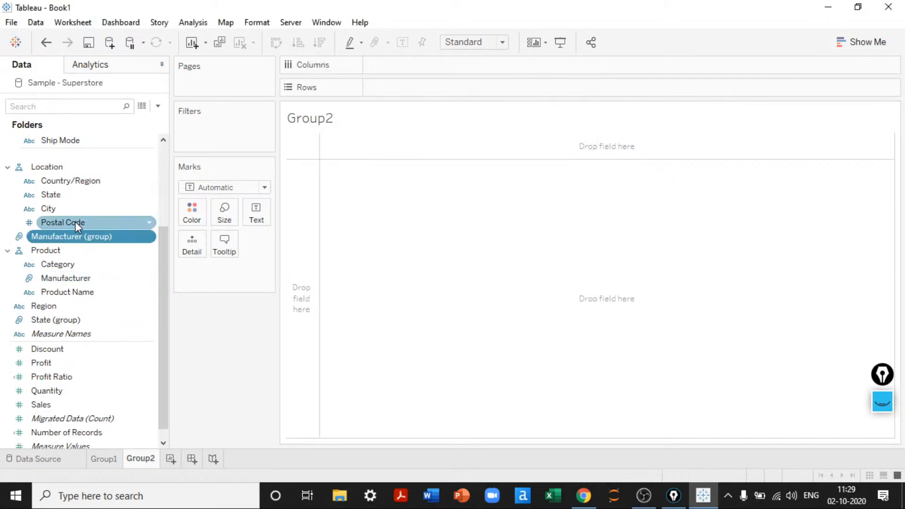
Step: Chart Sales by Manufacturer (group) as horizontal bars and swap rows and columns to make the bars vertical
{"action": "double_click", "coordinate": [74, 237]}
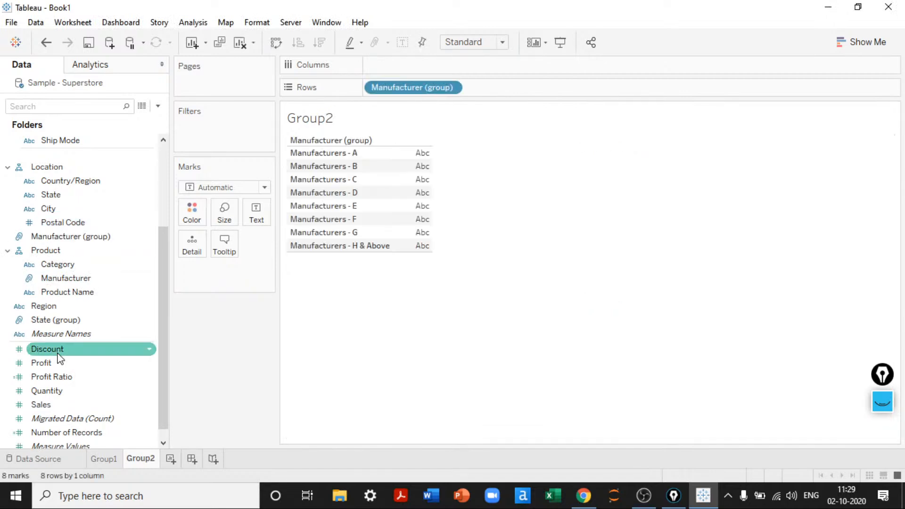
{"action": "double_click", "coordinate": [54, 405]}
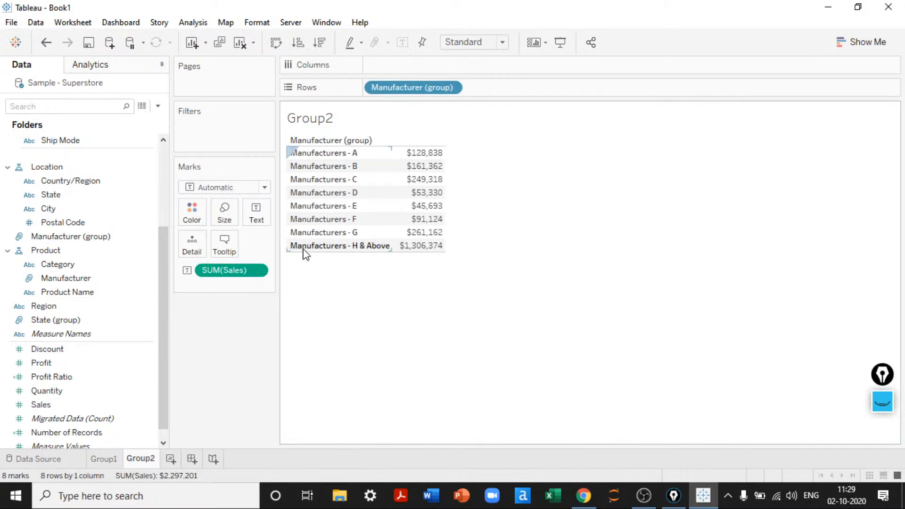
{"action": "left_click", "coordinate": [855, 43]}
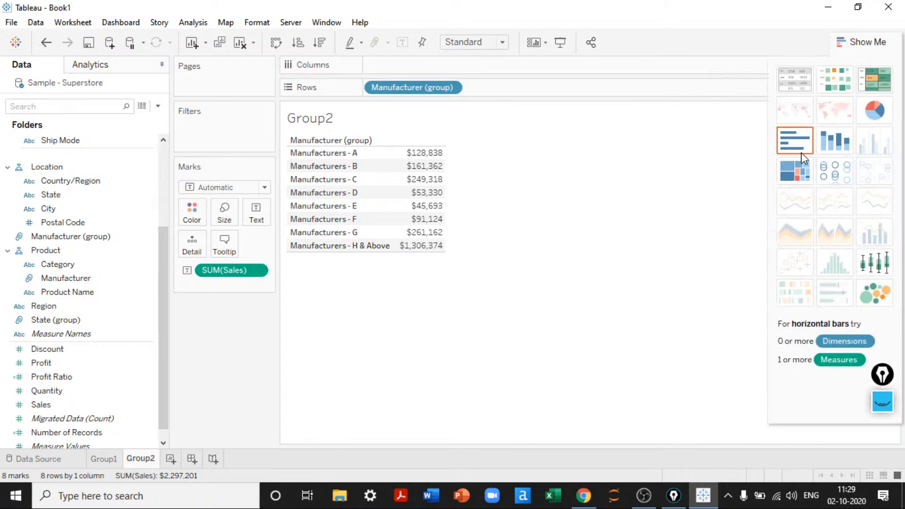
{"action": "left_click", "coordinate": [802, 157]}
{"action": "left_click", "coordinate": [866, 42]}
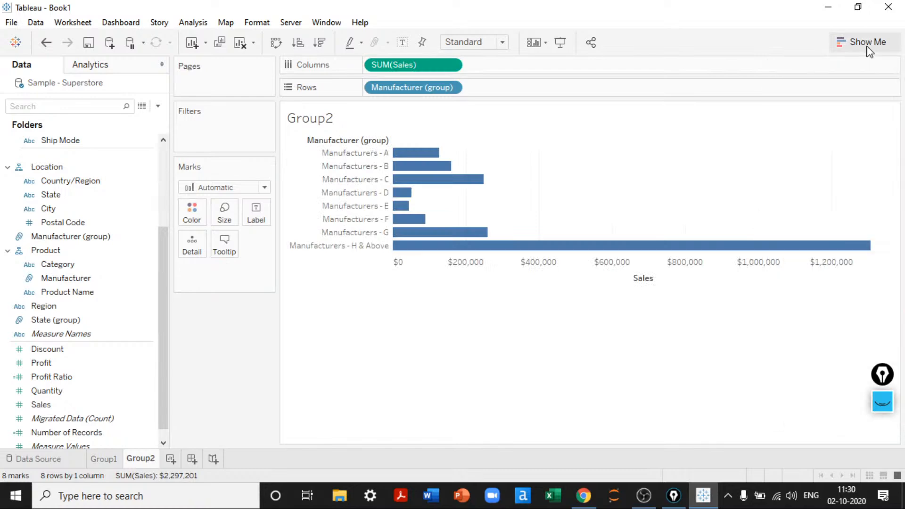
{"action": "key", "text": "ctrl+w"}
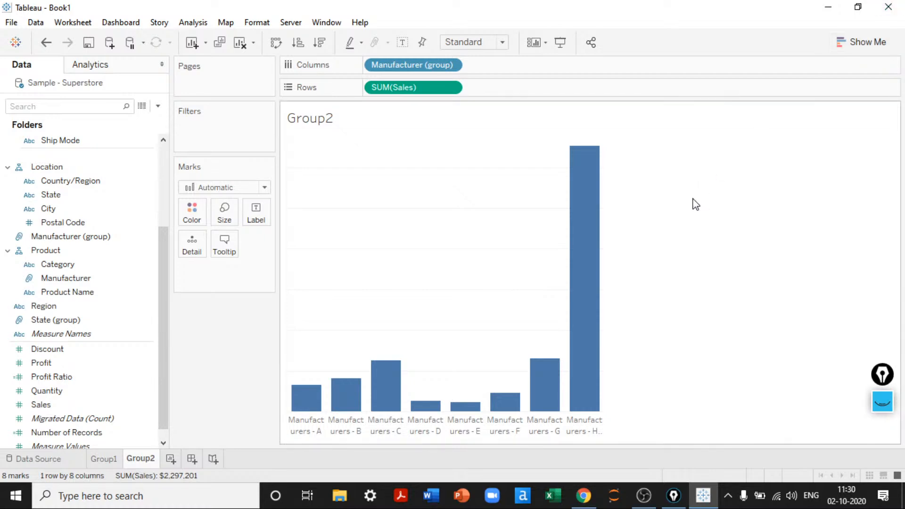
Step: Exclude the "Manufacturers - H & Above" bar from the chart
{"action": "right_click", "coordinate": [586, 239]}
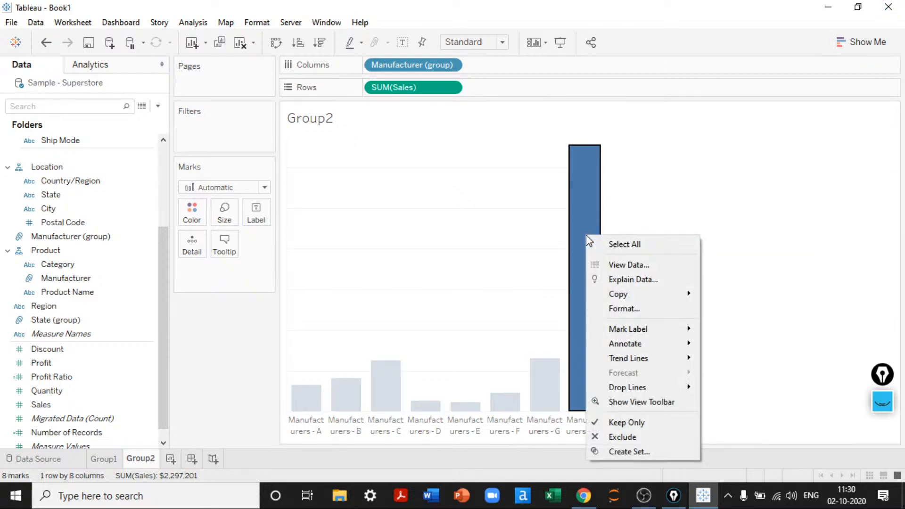
{"action": "left_click", "coordinate": [642, 182]}
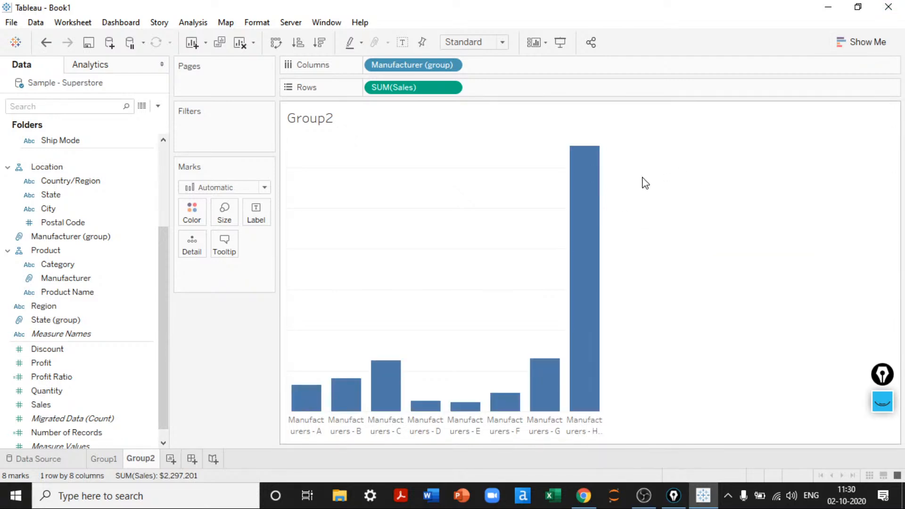
{"action": "left_click", "coordinate": [574, 207]}
{"action": "mouse_move", "coordinate": [595, 278]}
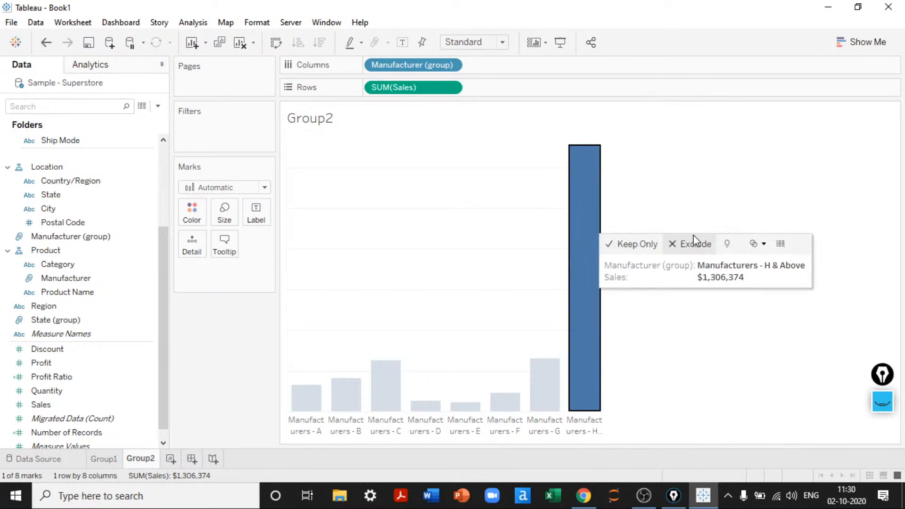
{"action": "left_click", "coordinate": [696, 245]}
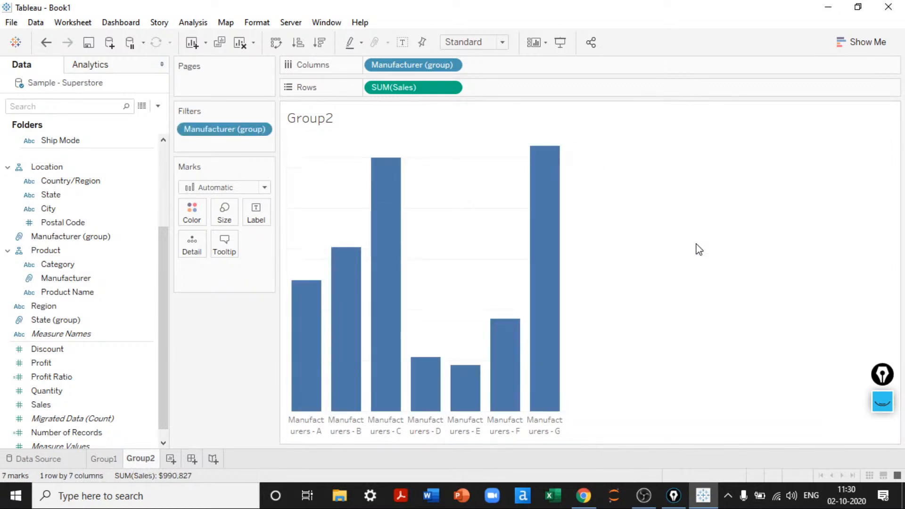
Step: Fit the chart to Entire View and show the Sales mark labels on the bars
{"action": "left_click", "coordinate": [450, 42]}
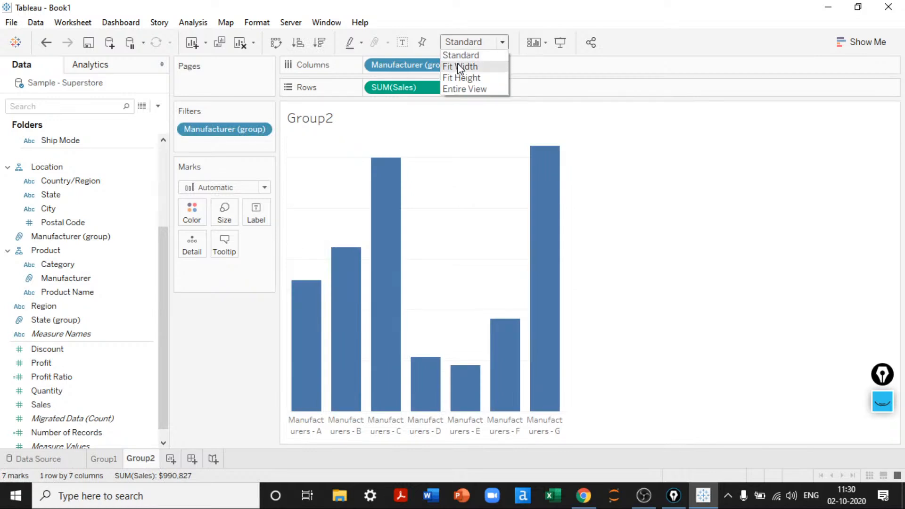
{"action": "left_click", "coordinate": [460, 89]}
{"action": "mouse_move", "coordinate": [742, 348]}
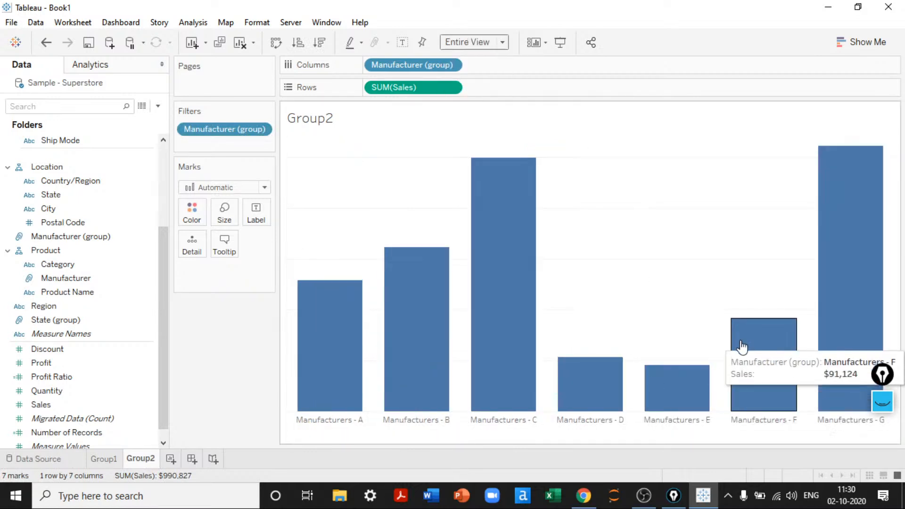
{"action": "mouse_move", "coordinate": [884, 250]}
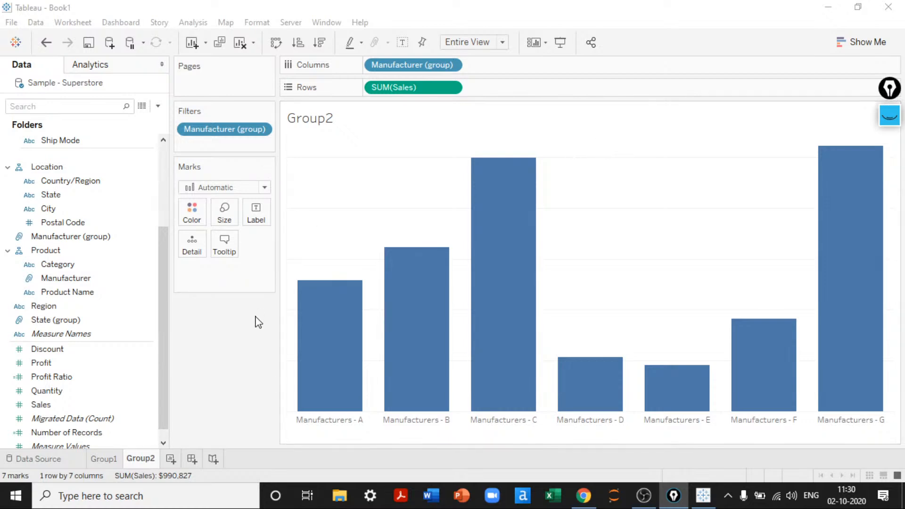
{"action": "left_click", "coordinate": [402, 42]}
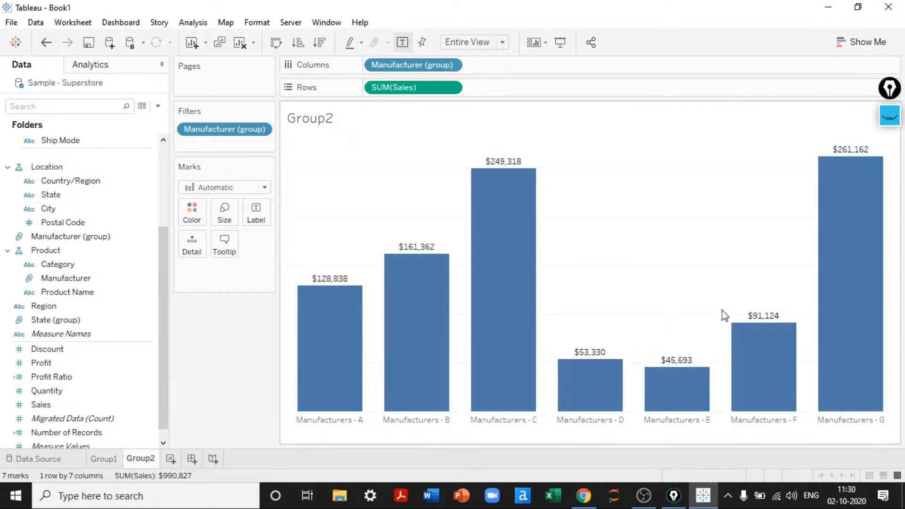
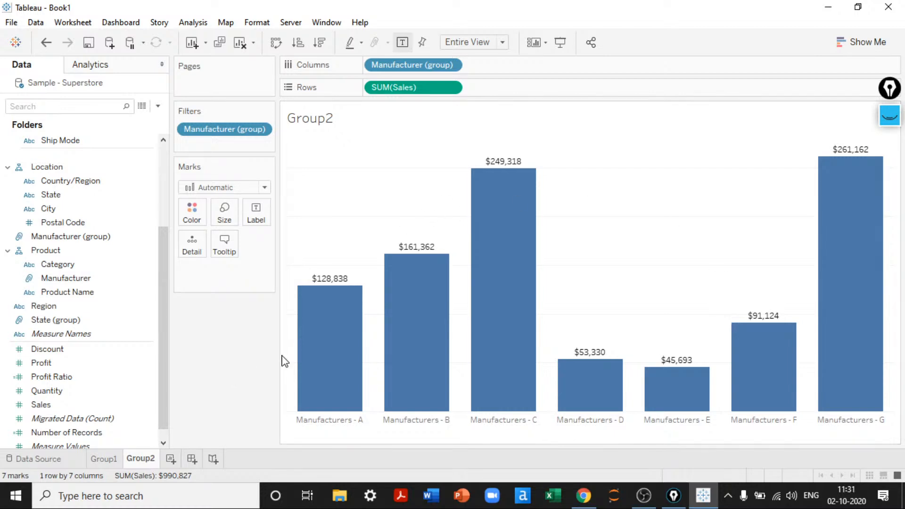
Step: Clear the Group2 worksheet
{"action": "key", "text": "alt+Tab"}
{"action": "left_click", "coordinate": [240, 42]}
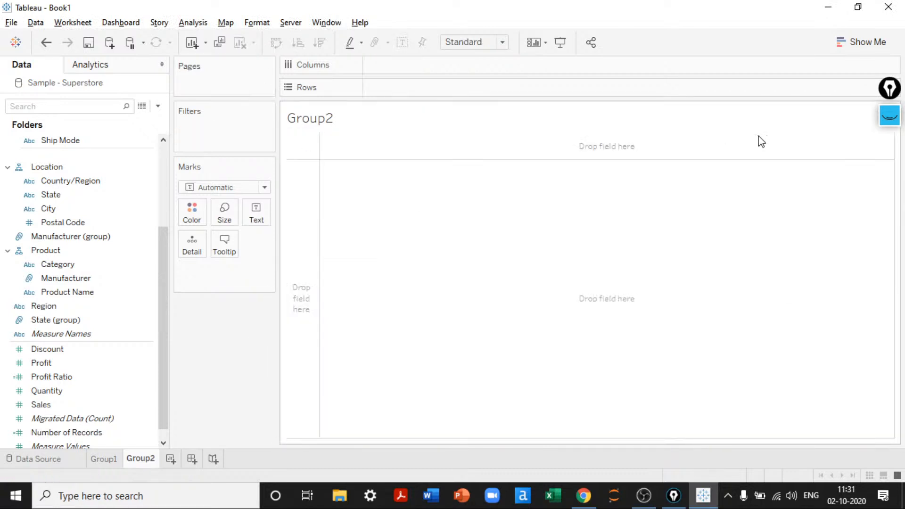
{"action": "left_click_drag", "start_coordinate": [889, 88], "coordinate": [888, 194]}
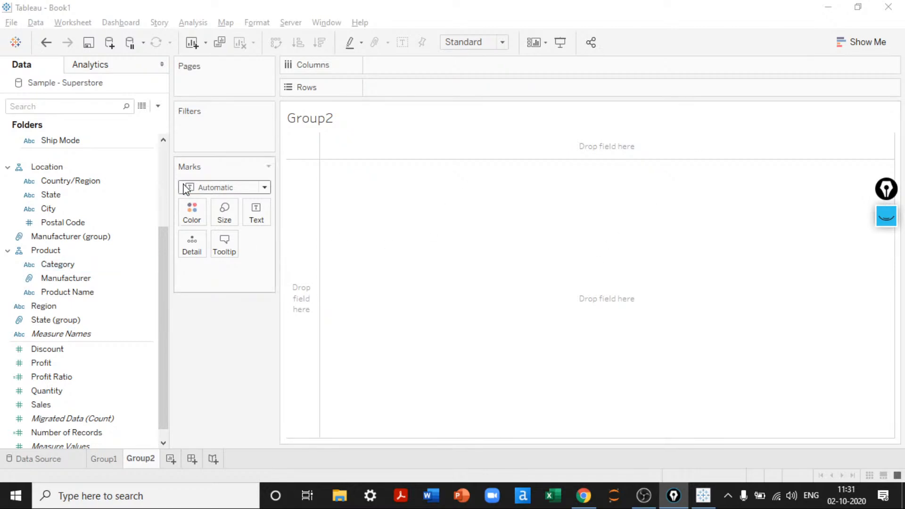
Step: Lay out a table on the Group2 sheet with Ship Mode on rows and Segment on columns
{"action": "left_click", "coordinate": [163, 166]}
{"action": "left_click", "coordinate": [106, 292]}
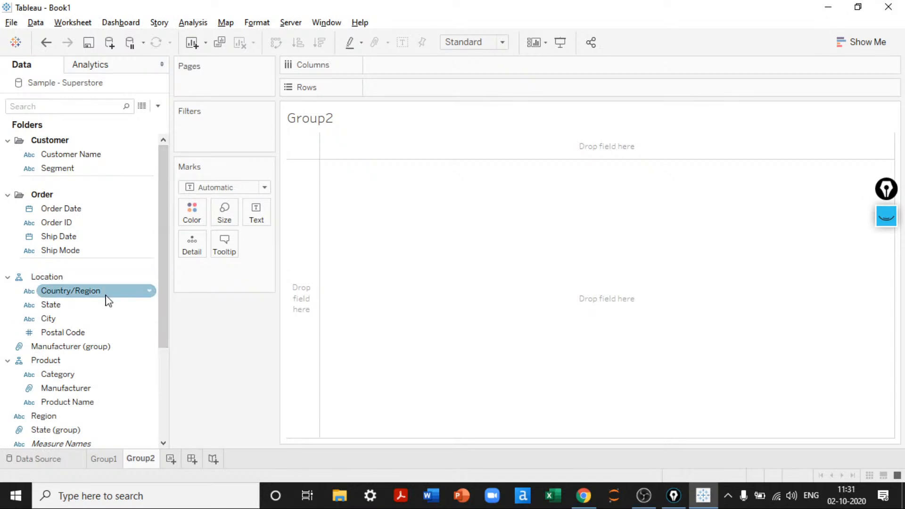
{"action": "double_click", "coordinate": [73, 250]}
{"action": "left_click", "coordinate": [90, 321]}
{"action": "scroll", "coordinate": [92, 322], "scroll_direction": "down", "scroll_amount": 3}
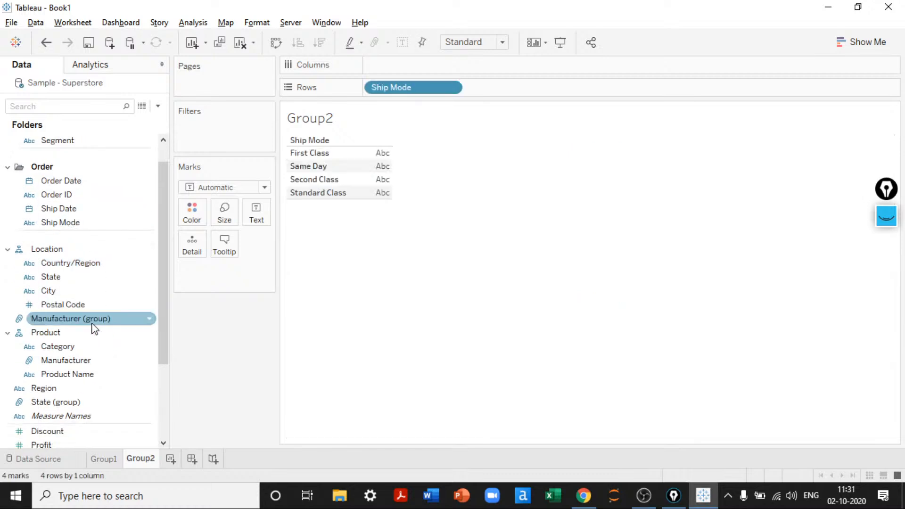
{"action": "scroll", "coordinate": [93, 325], "scroll_direction": "up", "scroll_amount": 3}
{"action": "left_click", "coordinate": [78, 169]}
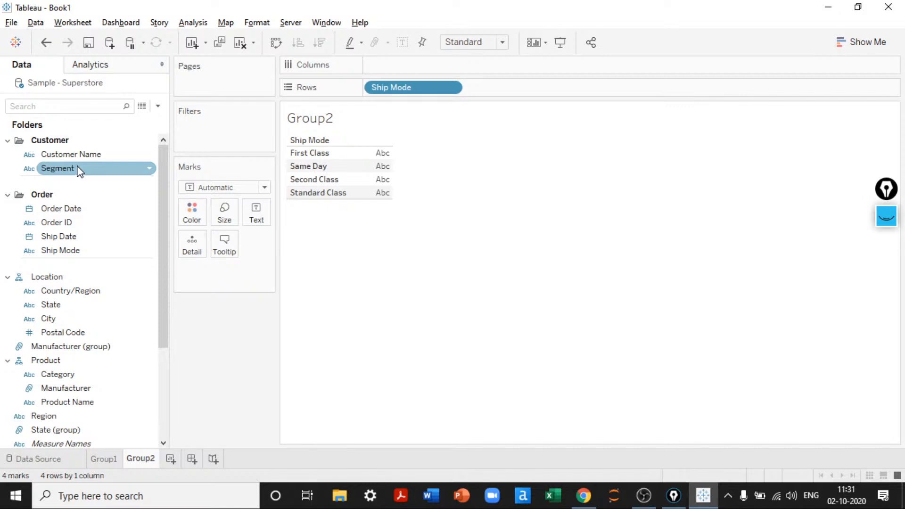
{"action": "left_click_drag", "start_coordinate": [78, 169], "coordinate": [399, 249]}
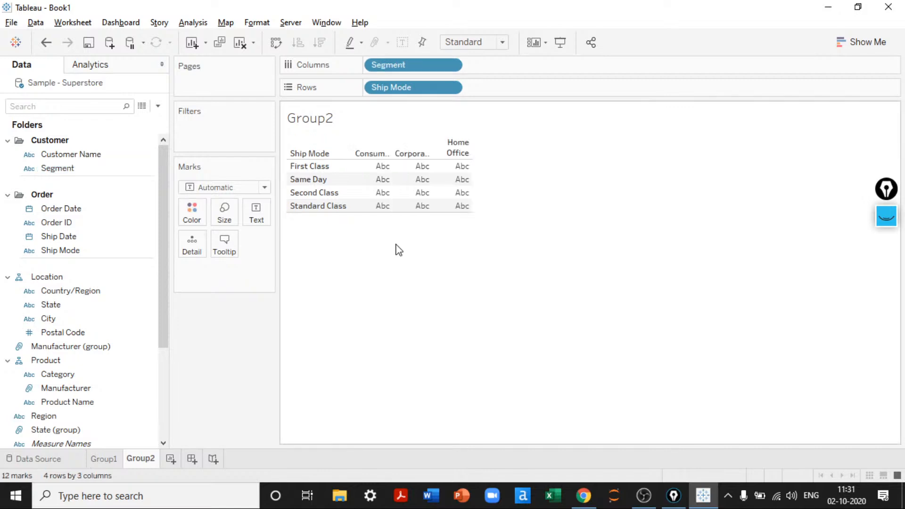
Step: Swap the rows and columns of the Group2 table and fill its cells with Sales
{"action": "key", "text": "ctrl+w"}
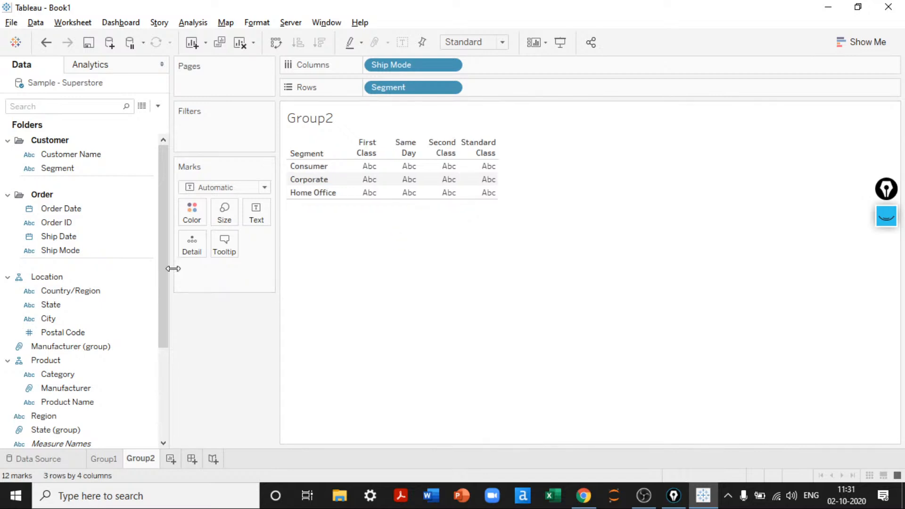
{"action": "left_click_drag", "start_coordinate": [173, 269], "coordinate": [167, 371]}
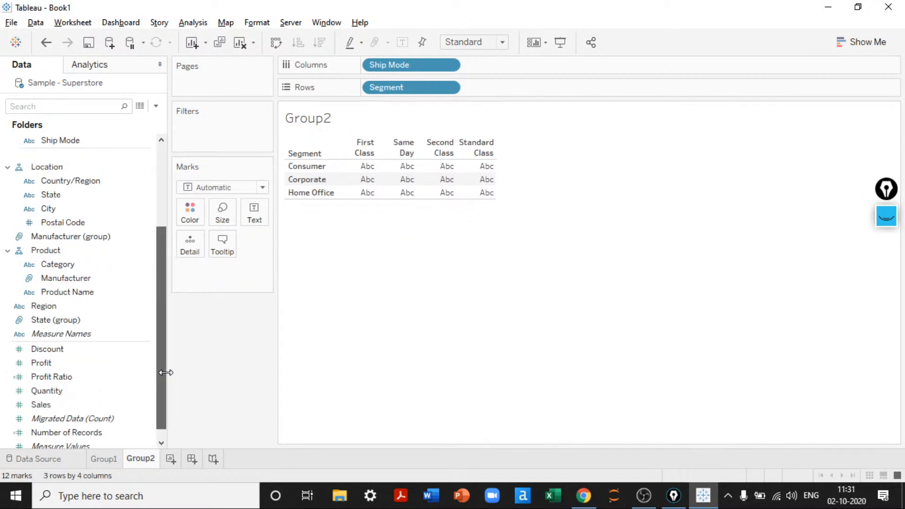
{"action": "left_click", "coordinate": [95, 379]}
{"action": "left_click_drag", "start_coordinate": [56, 405], "coordinate": [442, 390]}
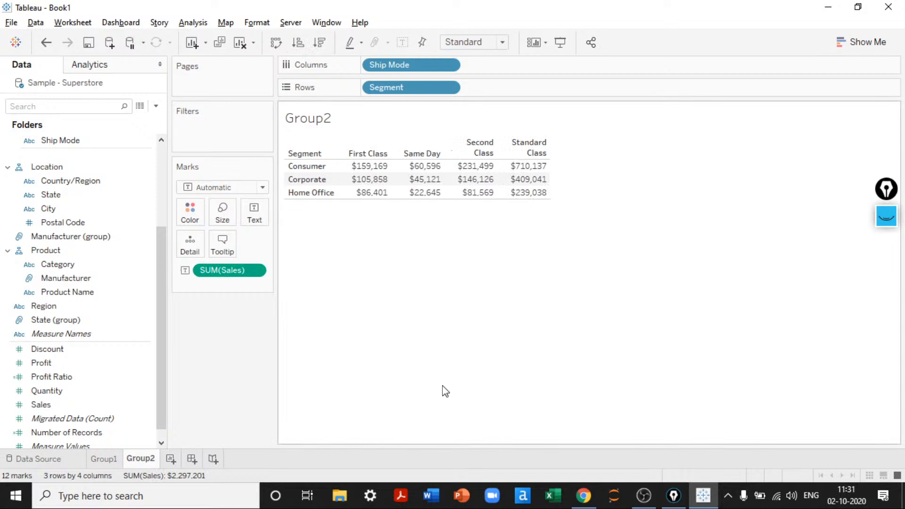
Step: Convert the Group2 table to a horizontal bar chart and show the mark labels on the bars
{"action": "left_click", "coordinate": [837, 44]}
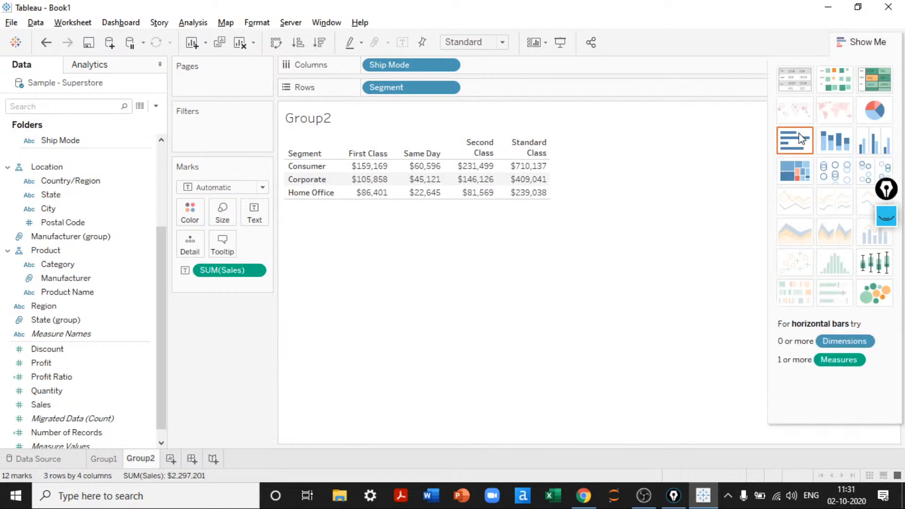
{"action": "left_click", "coordinate": [805, 132]}
{"action": "left_click", "coordinate": [848, 42]}
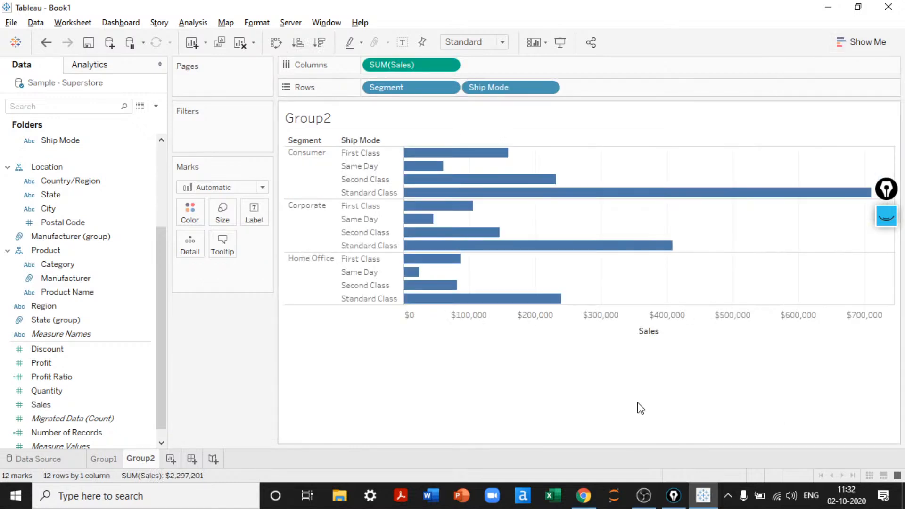
{"action": "left_click_drag", "start_coordinate": [885, 190], "coordinate": [880, 372]}
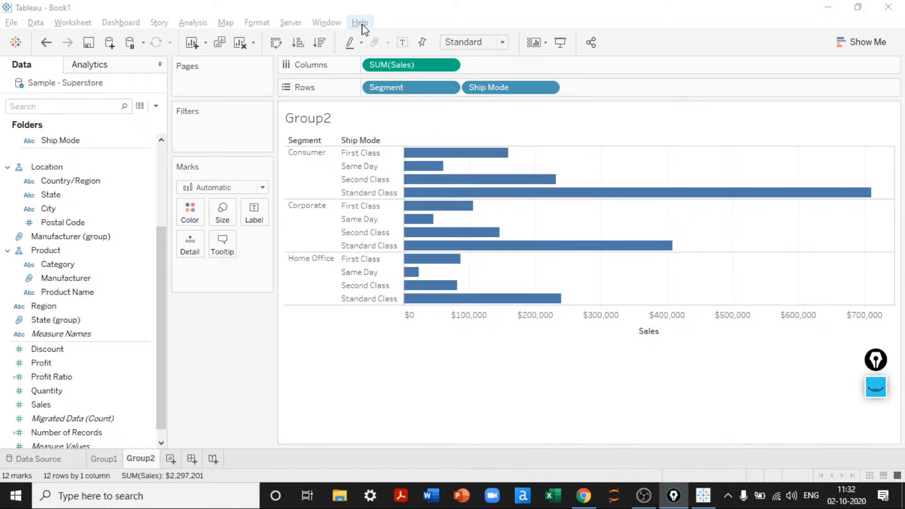
{"action": "left_click", "coordinate": [401, 42]}
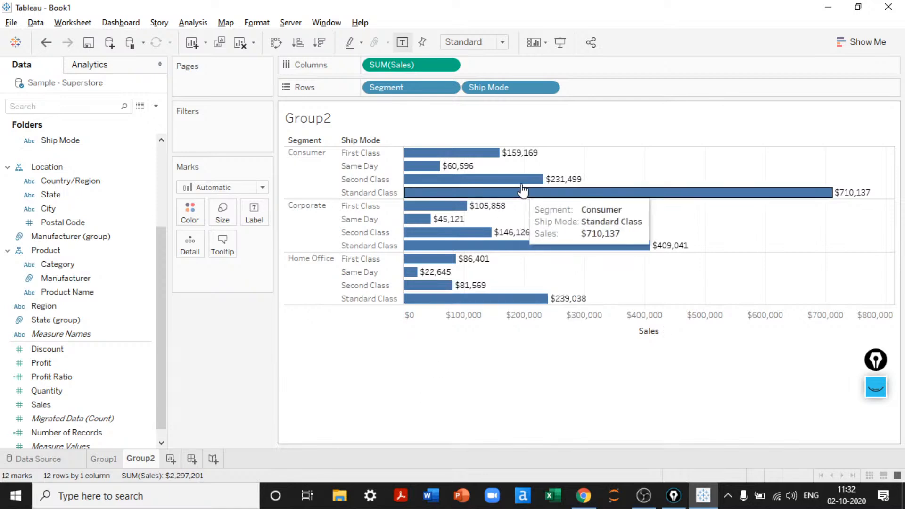
Step: Try breaking the bars down by State (group) in the rows, and remove that field again
{"action": "mouse_move", "coordinate": [490, 156]}
{"action": "mouse_move", "coordinate": [484, 193]}
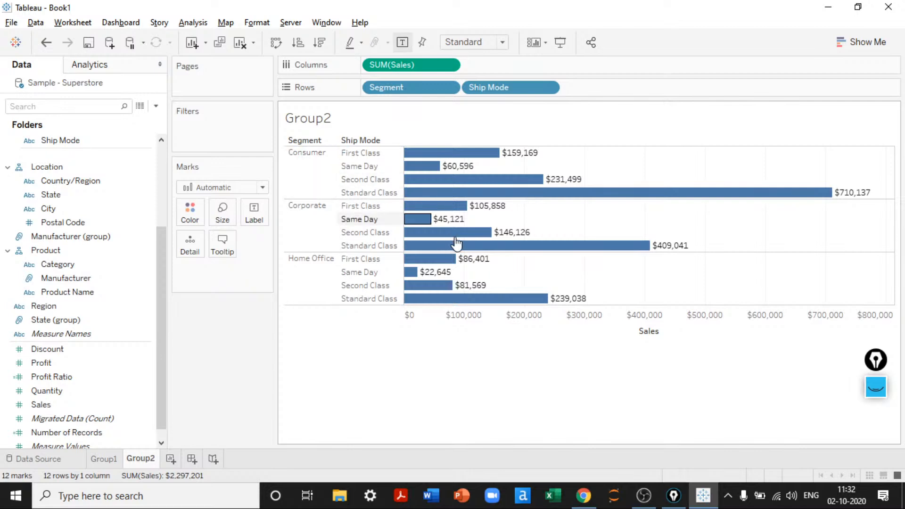
{"action": "mouse_move", "coordinate": [405, 245]}
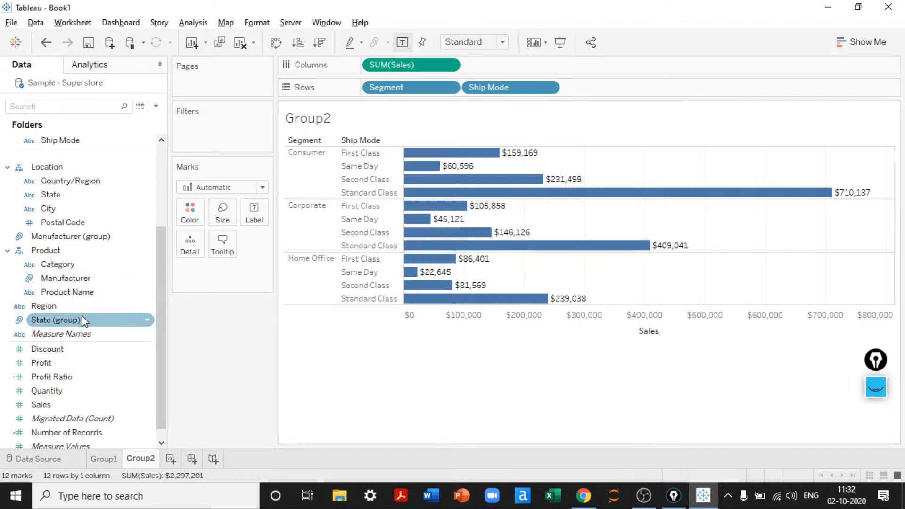
{"action": "left_click_drag", "start_coordinate": [69, 321], "coordinate": [598, 90]}
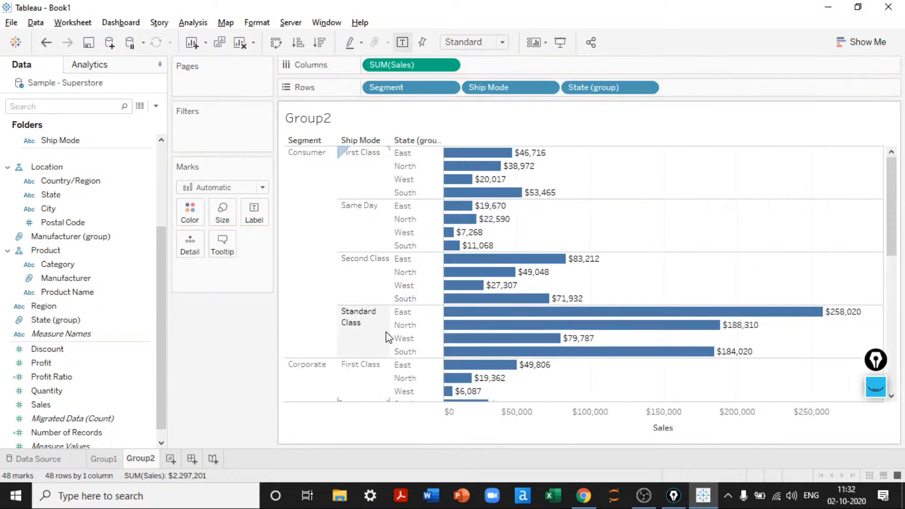
{"action": "left_click_drag", "start_coordinate": [612, 89], "coordinate": [238, 393]}
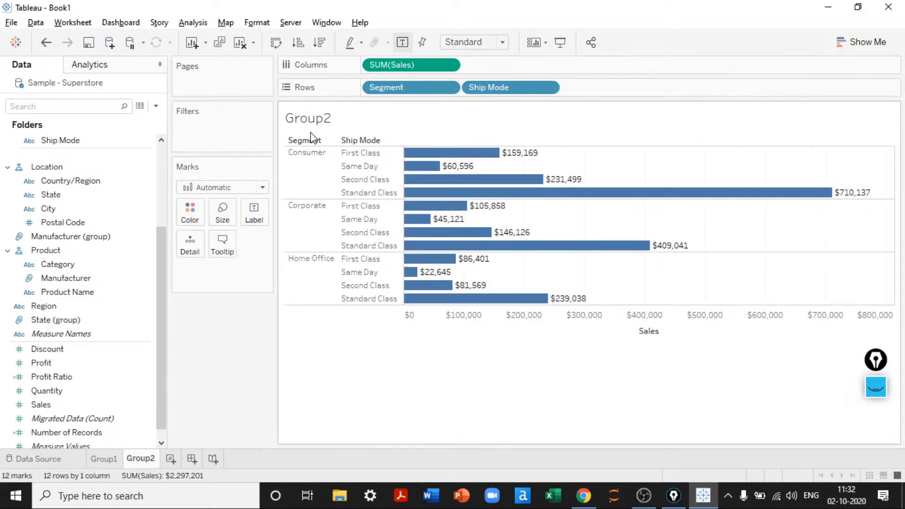
Step: Hide the Group2 worksheet's title, check the chart on the Group1 sheet and return to Group2
{"action": "right_click", "coordinate": [307, 121]}
{"action": "left_click", "coordinate": [353, 153]}
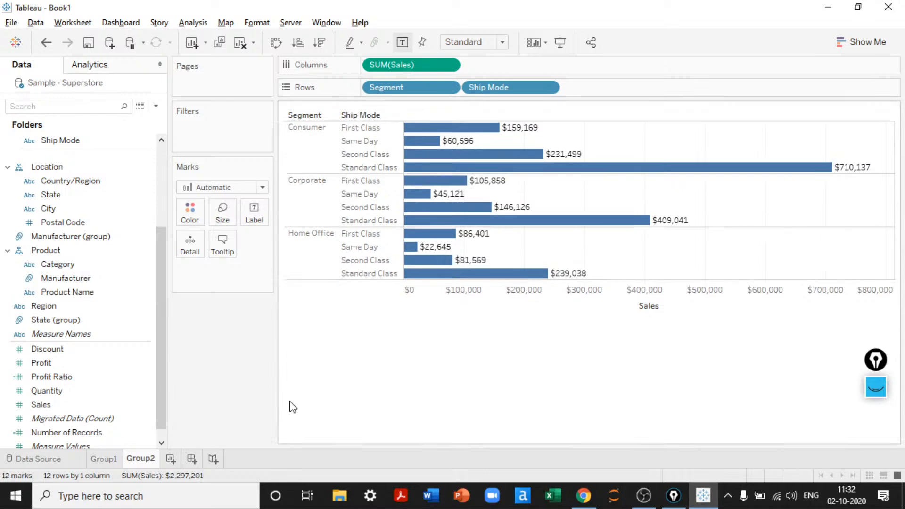
{"action": "left_click", "coordinate": [108, 457]}
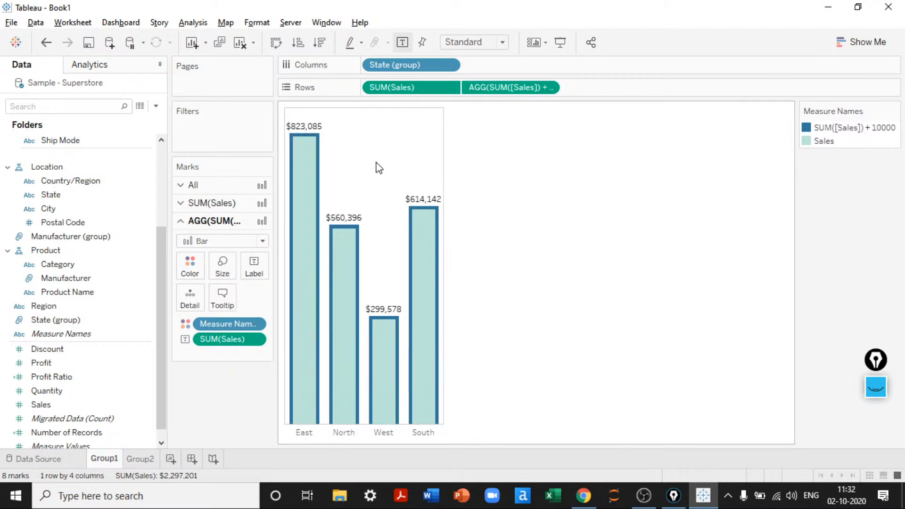
{"action": "left_click", "coordinate": [132, 446]}
{"action": "left_click", "coordinate": [133, 457]}
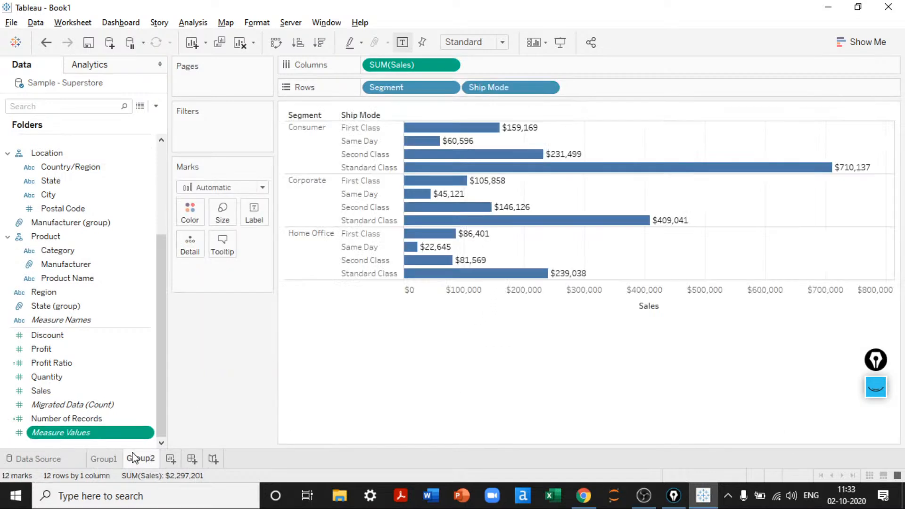
Step: Open the tooltip of the Group2 bars for editing and clear all of its default text
{"action": "left_click", "coordinate": [220, 250]}
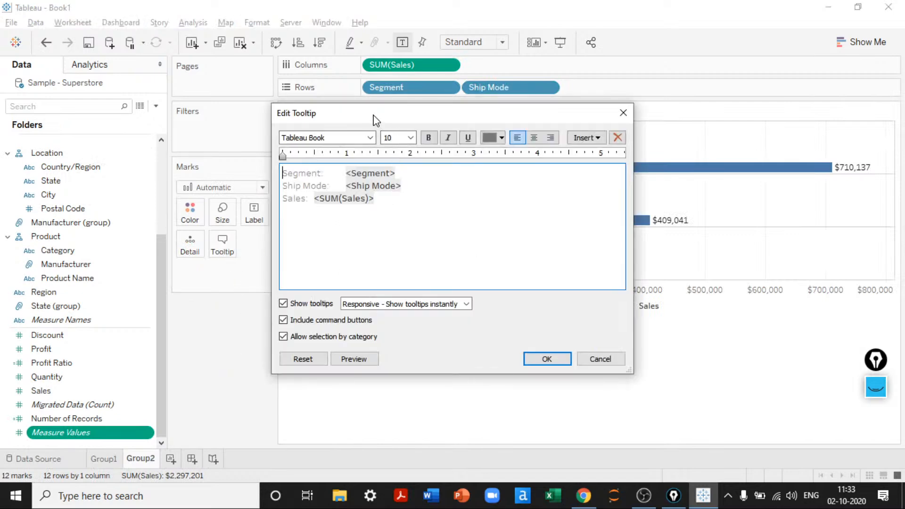
{"action": "left_click_drag", "start_coordinate": [376, 120], "coordinate": [145, 155]}
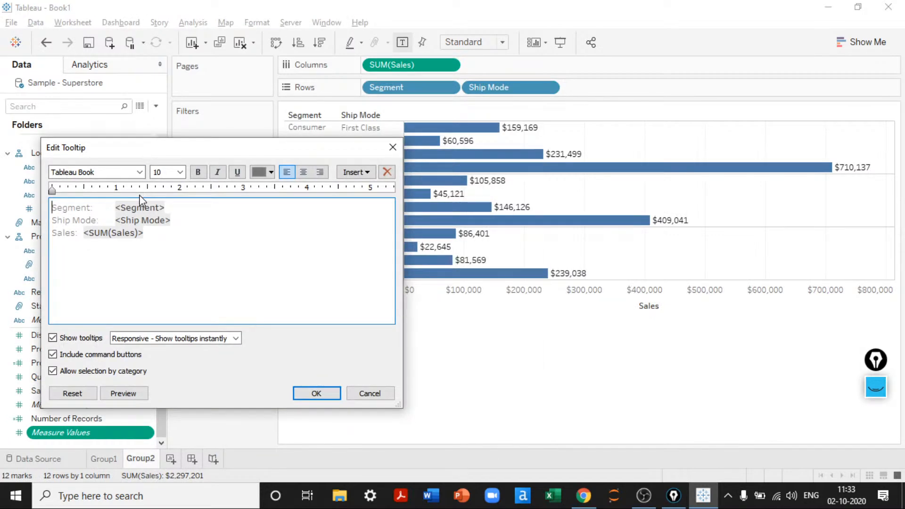
{"action": "triple_click", "coordinate": [140, 200]}
{"action": "key", "text": "ctrl+a"}
{"action": "key", "text": "Delete"}
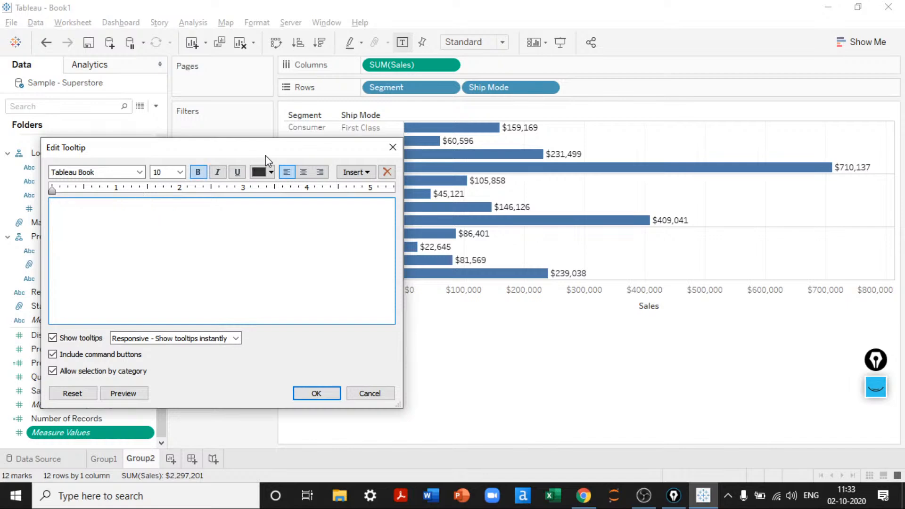
Step: Insert the Group1 sheet into the tooltip, preview it, apply the change and check it on the bars
{"action": "left_click", "coordinate": [357, 172]}
{"action": "mouse_move", "coordinate": [371, 189]}
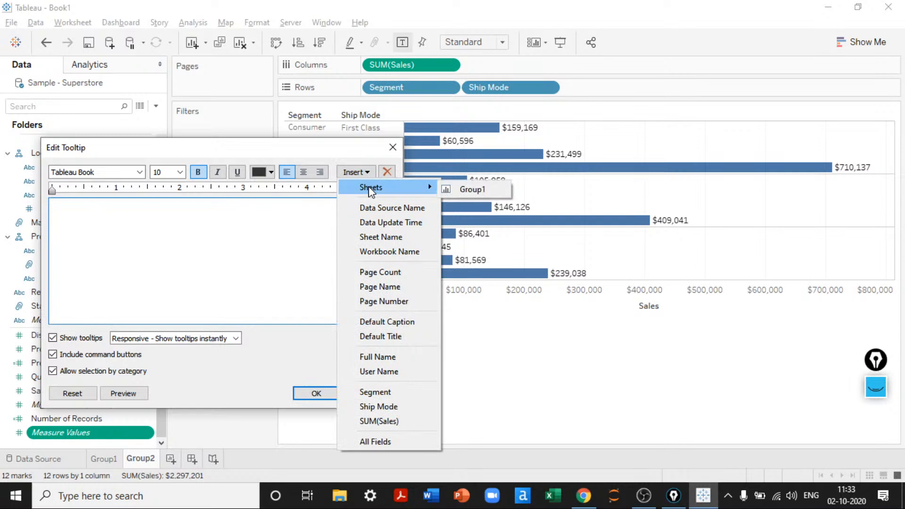
{"action": "left_click", "coordinate": [460, 194]}
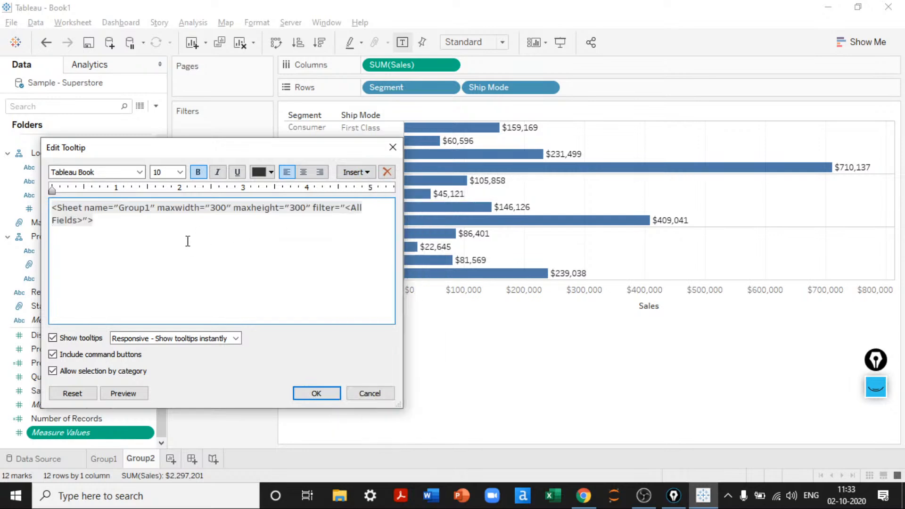
{"action": "left_click", "coordinate": [124, 397]}
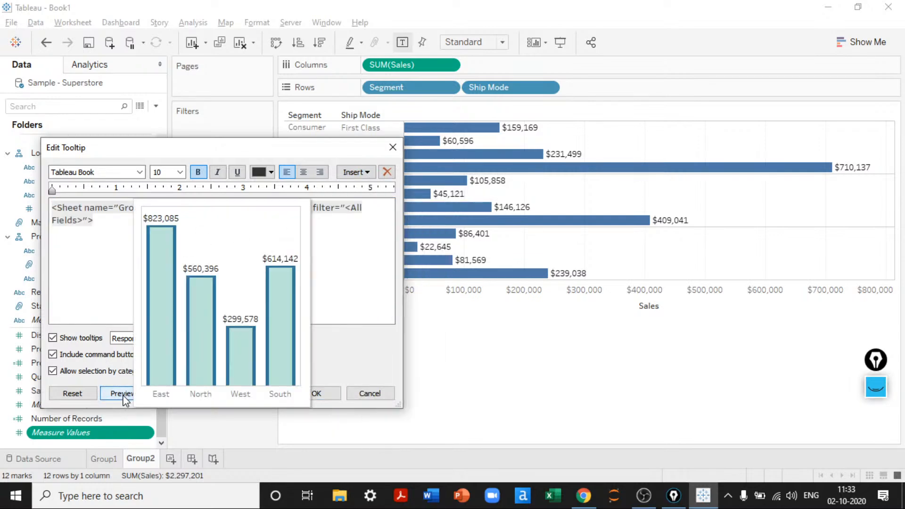
{"action": "left_click", "coordinate": [317, 394]}
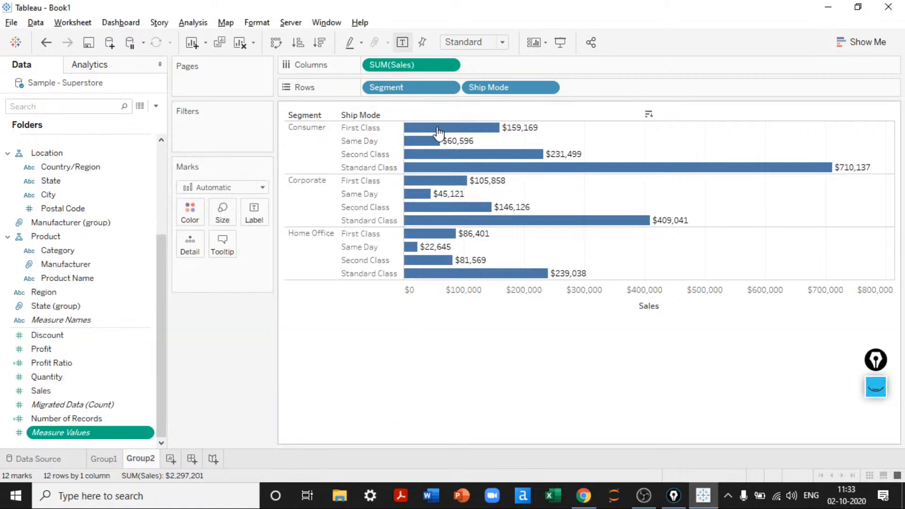
{"action": "mouse_move", "coordinate": [494, 138]}
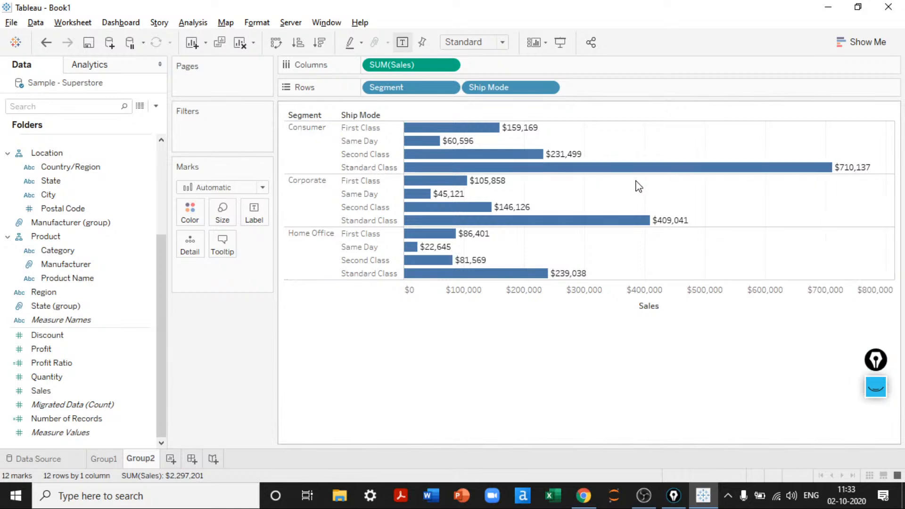
{"action": "mouse_move", "coordinate": [735, 179]}
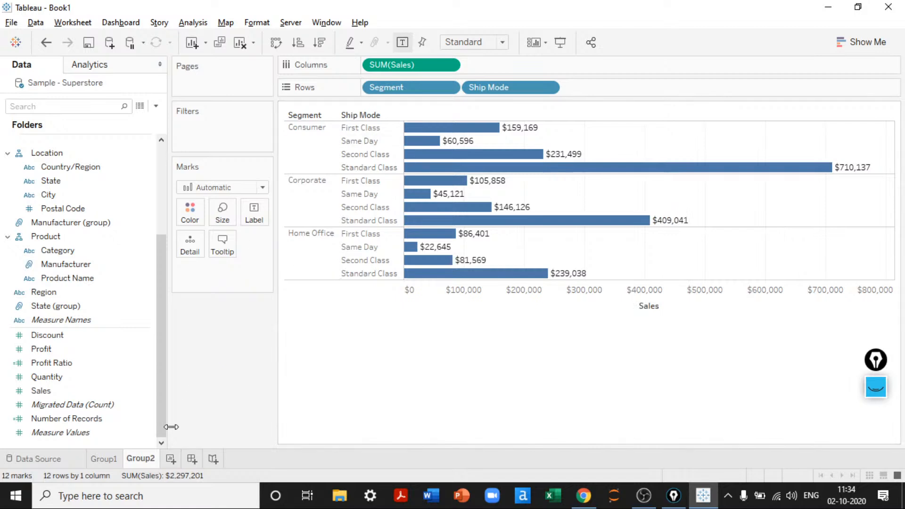
Step: Add a new worksheet and rename it Sets
{"action": "left_click", "coordinate": [168, 460]}
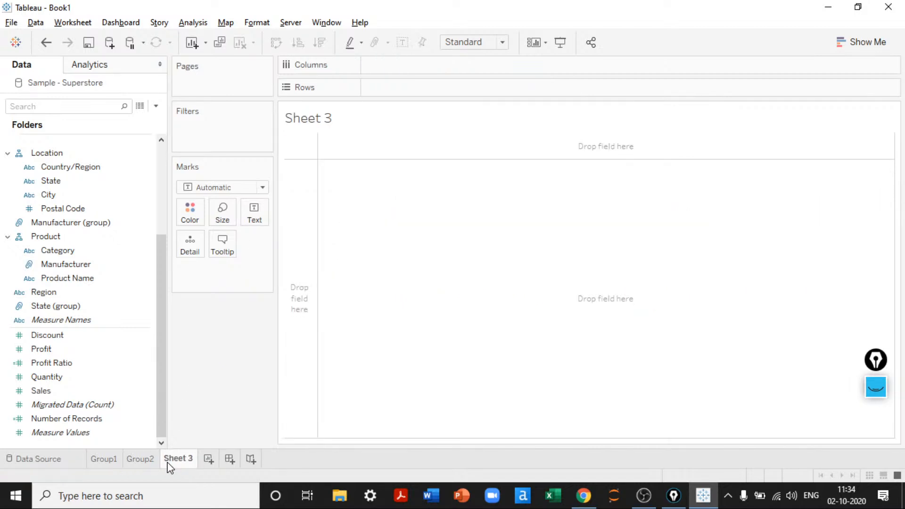
{"action": "double_click", "coordinate": [176, 458]}
{"action": "type", "text": "Sets"}
{"action": "key", "text": "Return"}
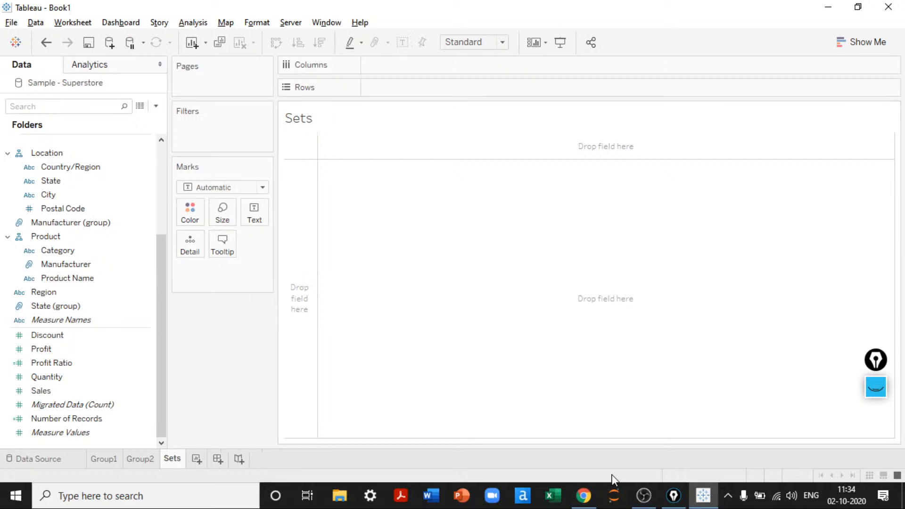
{"action": "left_click", "coordinate": [580, 488]}
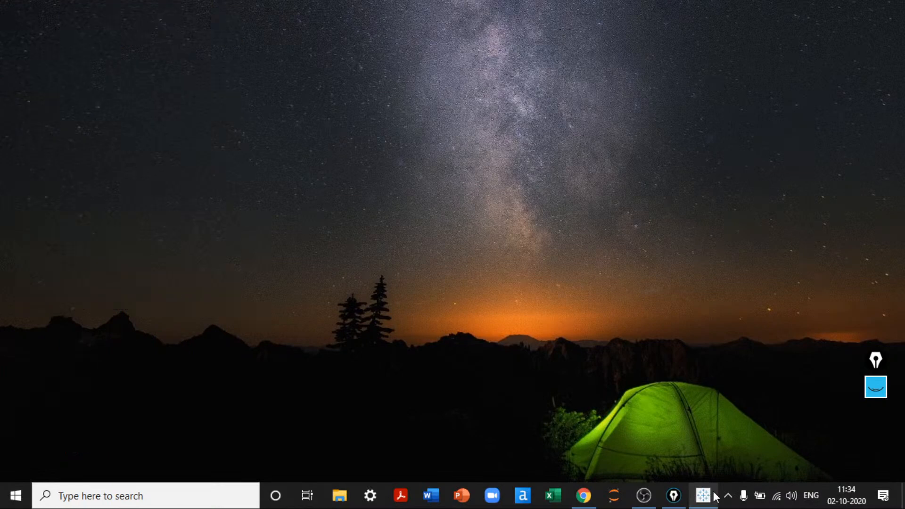
{"action": "left_click", "coordinate": [709, 494]}
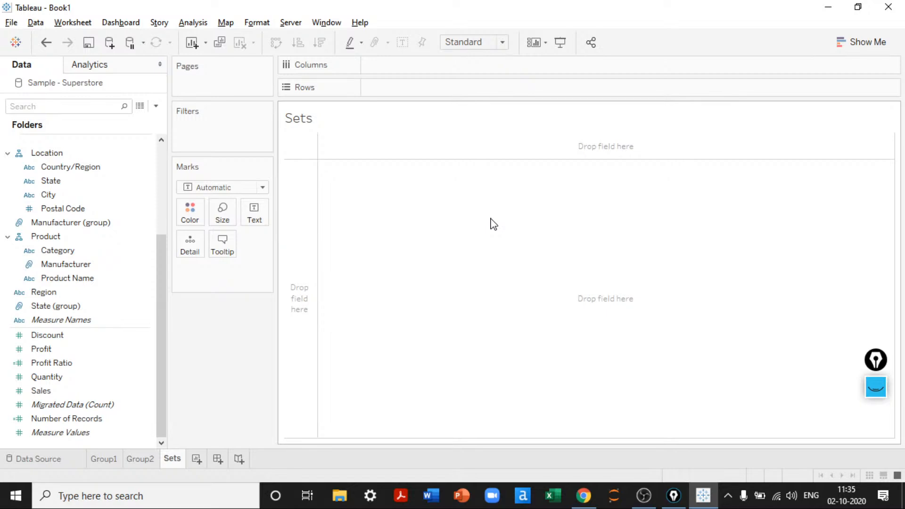
Step: Build a text table on the Sets sheet with State in the rows and Sales as the values
{"action": "left_click", "coordinate": [98, 306]}
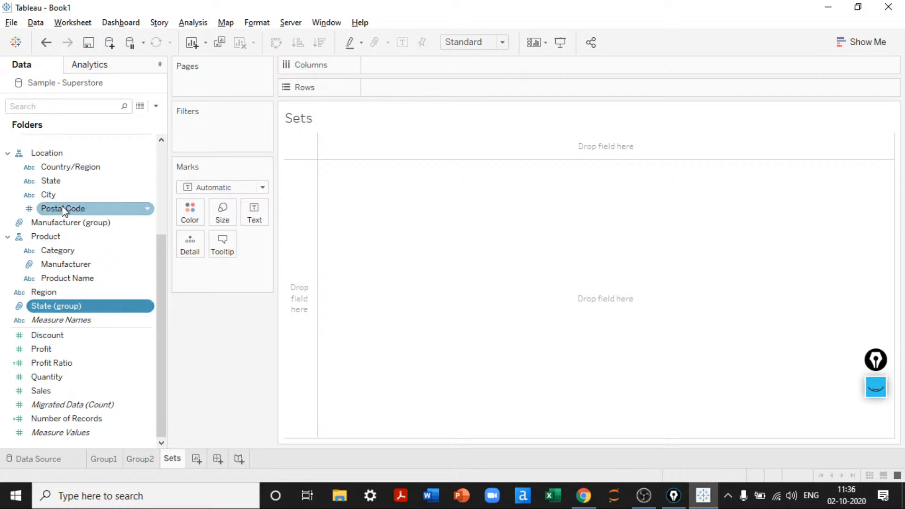
{"action": "left_click", "coordinate": [61, 182]}
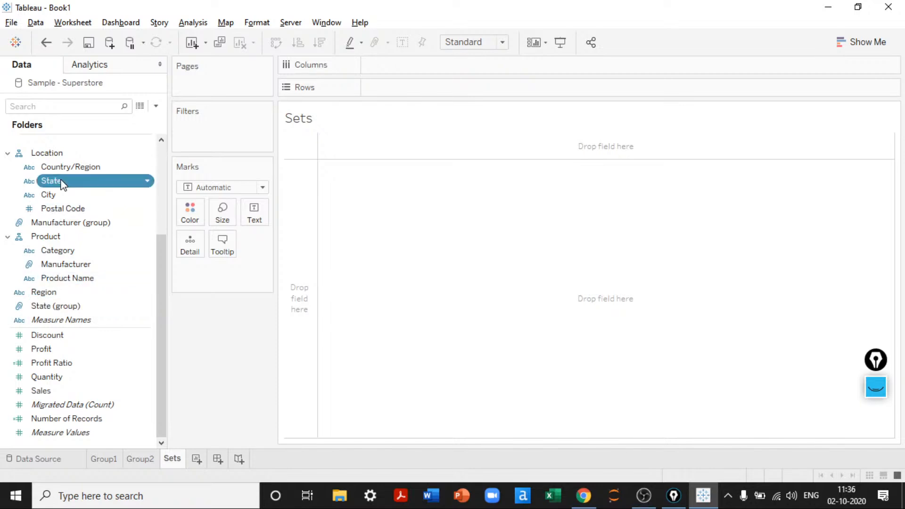
{"action": "double_click", "coordinate": [62, 183]}
{"action": "left_click", "coordinate": [77, 385]}
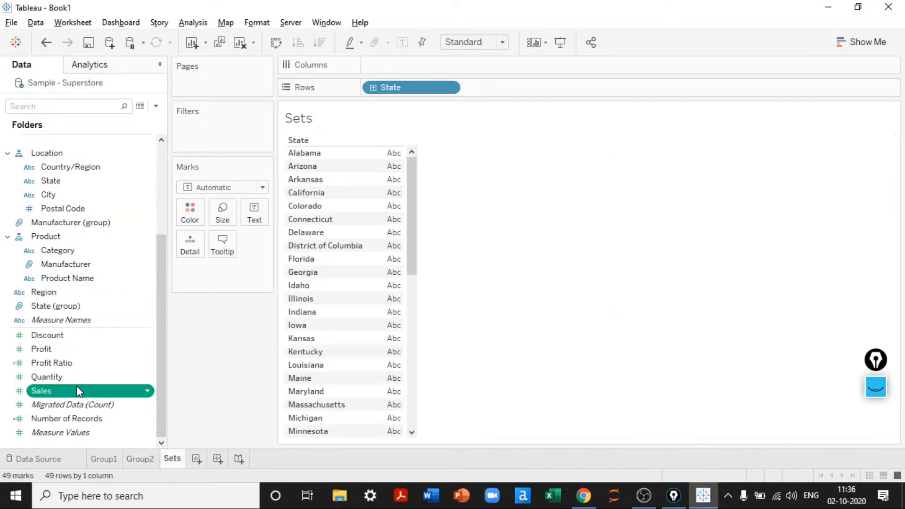
{"action": "double_click", "coordinate": [41, 392]}
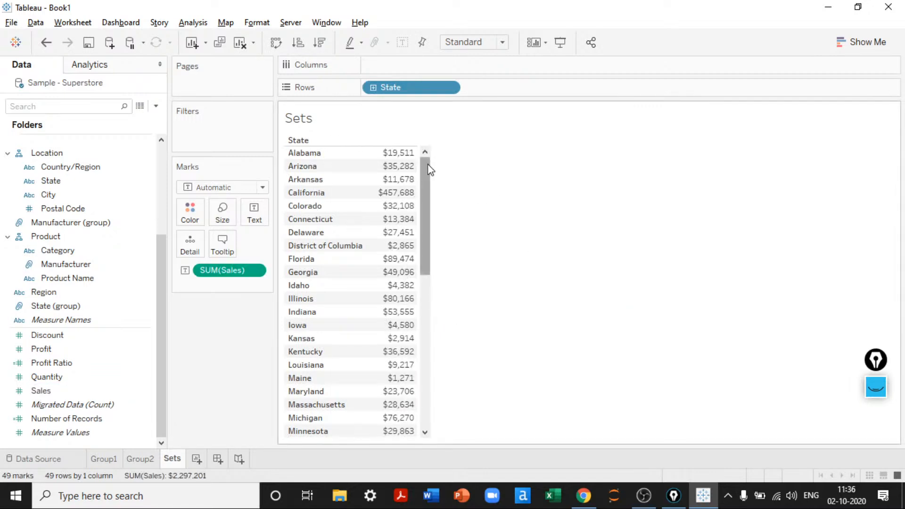
{"action": "mouse_move", "coordinate": [428, 164]}
{"action": "left_mouse_down"}
{"action": "mouse_move", "coordinate": [437, 375]}
{"action": "mouse_move", "coordinate": [445, 157]}
{"action": "left_mouse_up"}
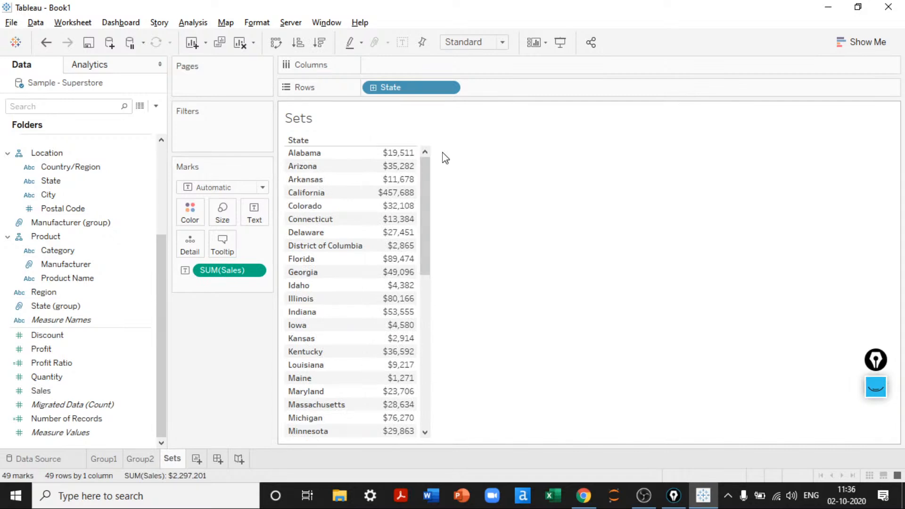
{"action": "left_click_drag", "start_coordinate": [438, 280], "coordinate": [438, 184]}
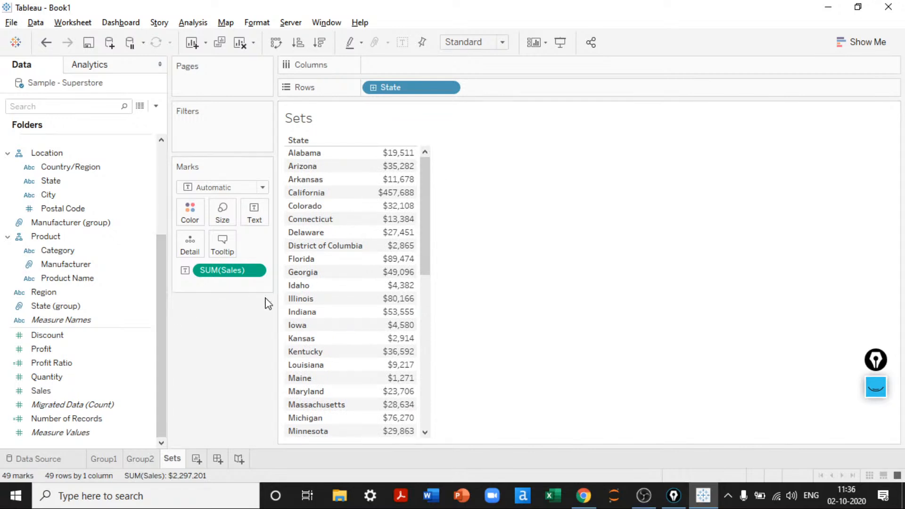
Step: Add a new worksheet and show the sum of Sales divided by 49 as its text value
{"action": "left_click", "coordinate": [196, 458]}
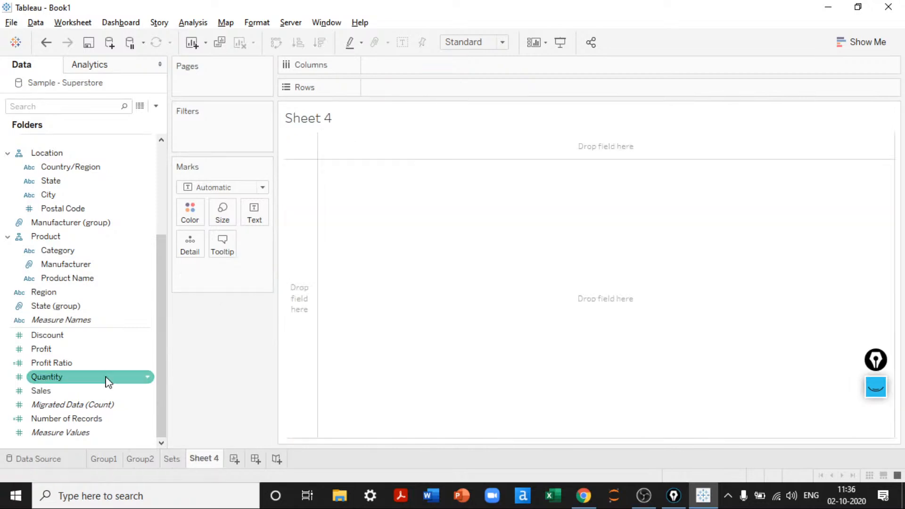
{"action": "left_click_drag", "start_coordinate": [63, 390], "coordinate": [255, 213]}
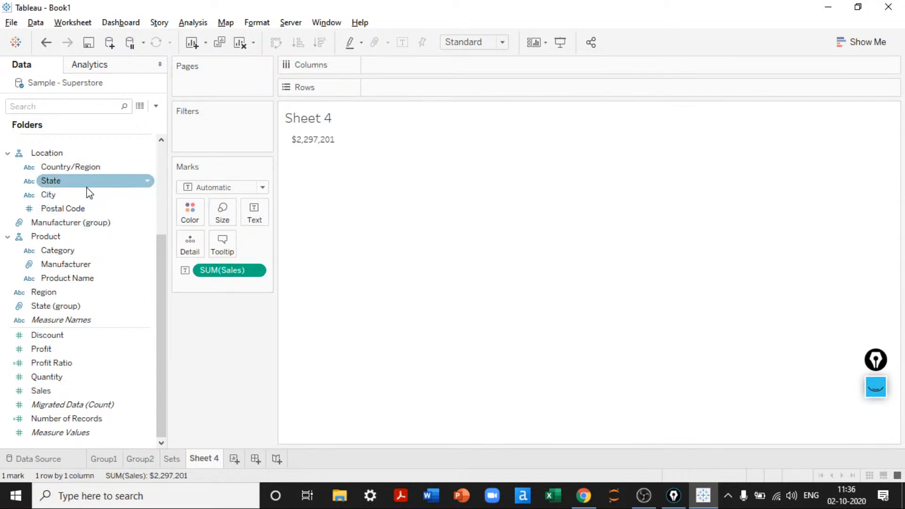
{"action": "double_click", "coordinate": [262, 269]}
{"action": "type", "text": "/49"}
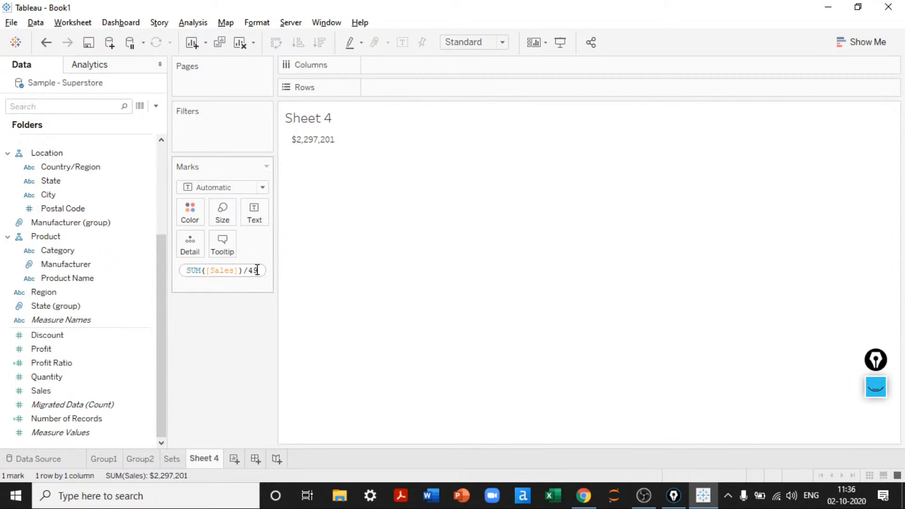
{"action": "key", "text": "Return"}
Step: Remove the Sales calculation from the new sheet and return to the Sets worksheet
{"action": "left_click_drag", "start_coordinate": [222, 266], "coordinate": [226, 344]}
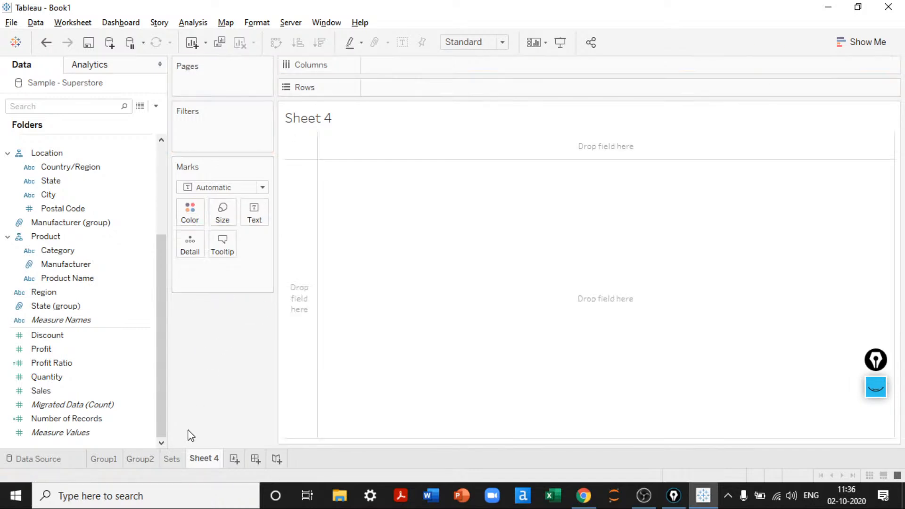
{"action": "left_click", "coordinate": [172, 459]}
{"action": "left_click_drag", "start_coordinate": [428, 216], "coordinate": [430, 125]}
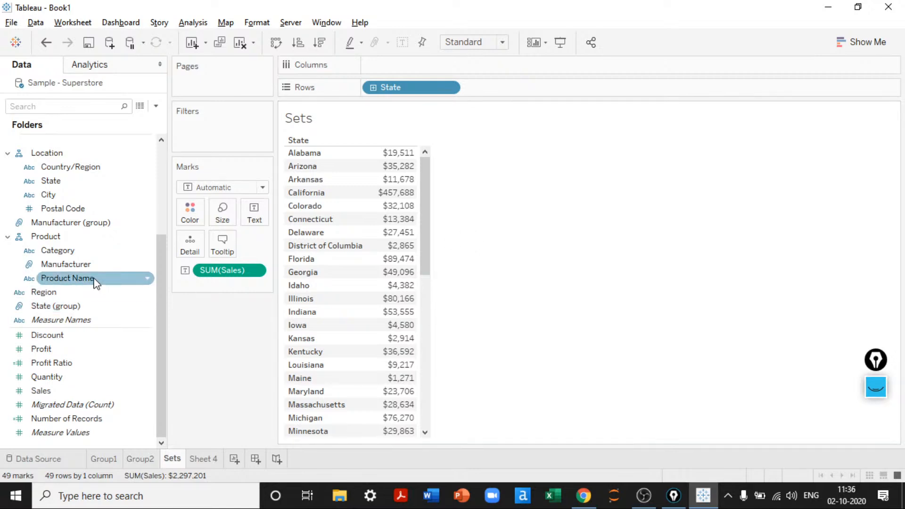
Step: Review the member list offered for a new State group and close it without creating the group
{"action": "right_click", "coordinate": [70, 177]}
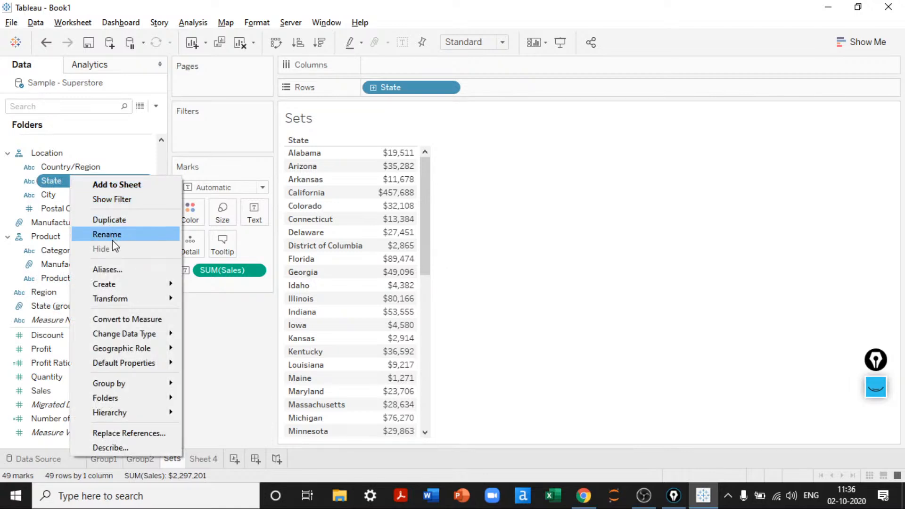
{"action": "left_click", "coordinate": [221, 301]}
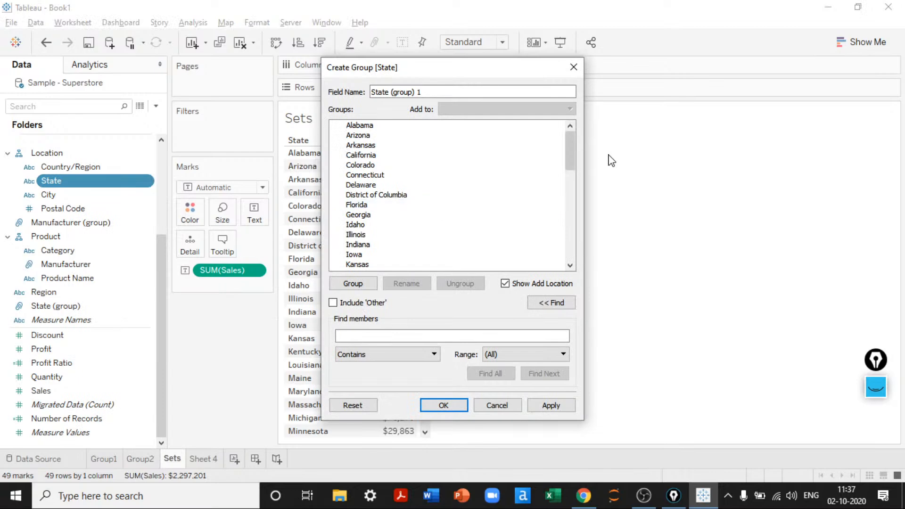
{"action": "left_click_drag", "start_coordinate": [570, 151], "coordinate": [571, 259]}
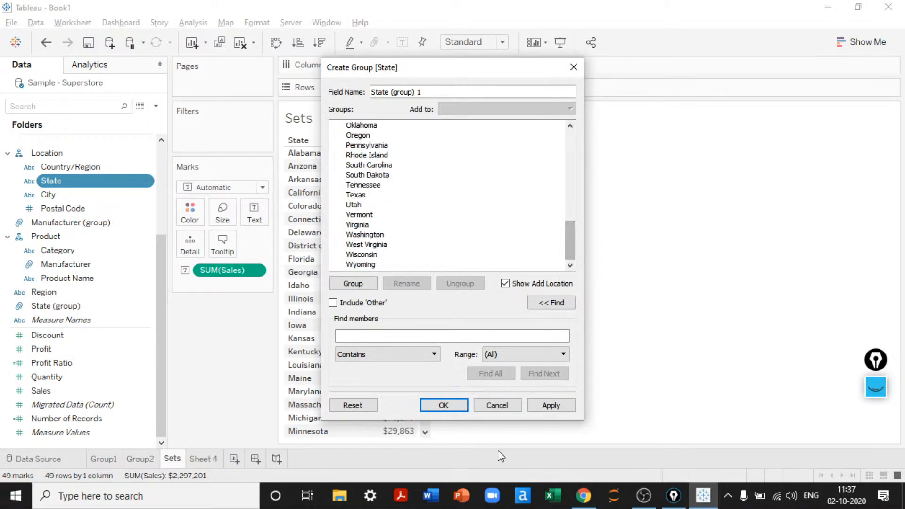
{"action": "left_click", "coordinate": [496, 406]}
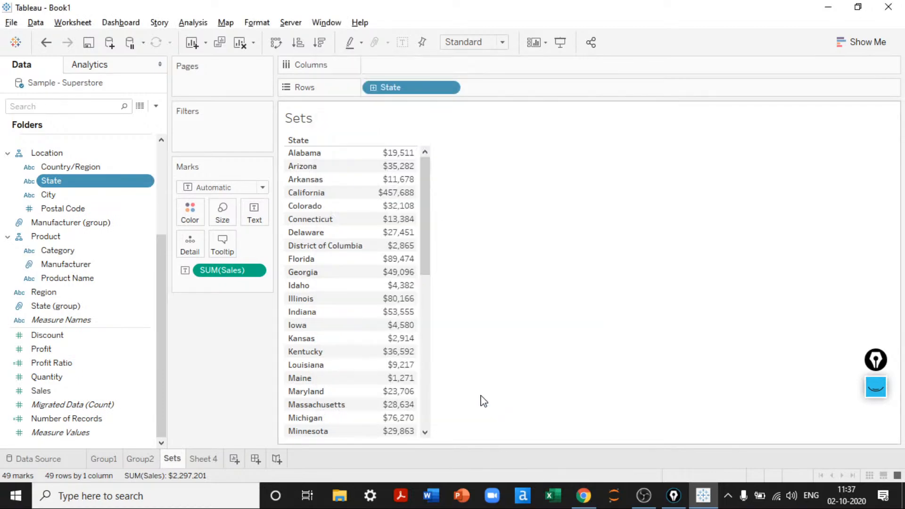
Step: Start creating a set from the State field and look through its General, Condition and Top options
{"action": "right_click", "coordinate": [84, 185]}
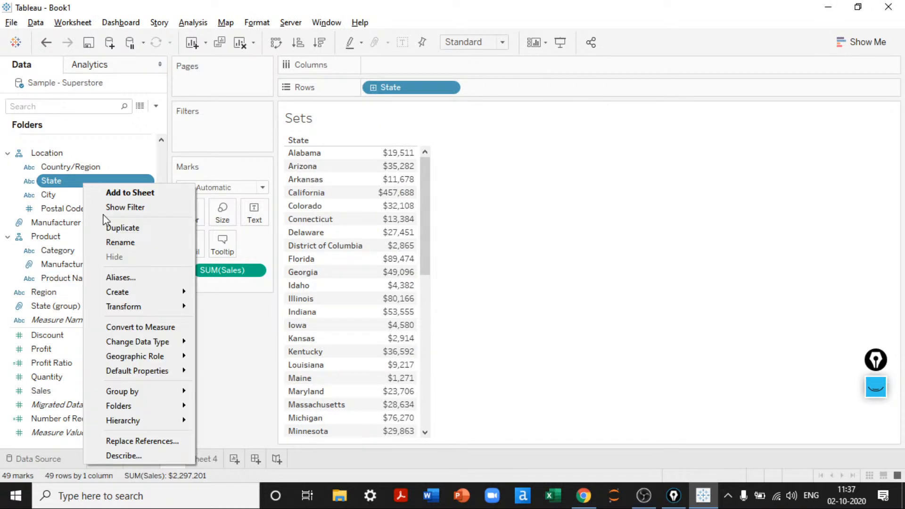
{"action": "mouse_move", "coordinate": [148, 297]}
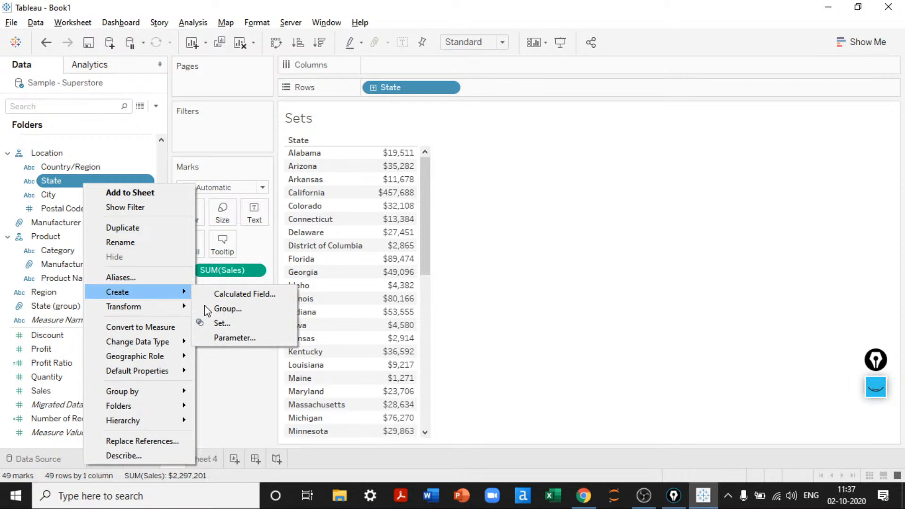
{"action": "left_click", "coordinate": [217, 323]}
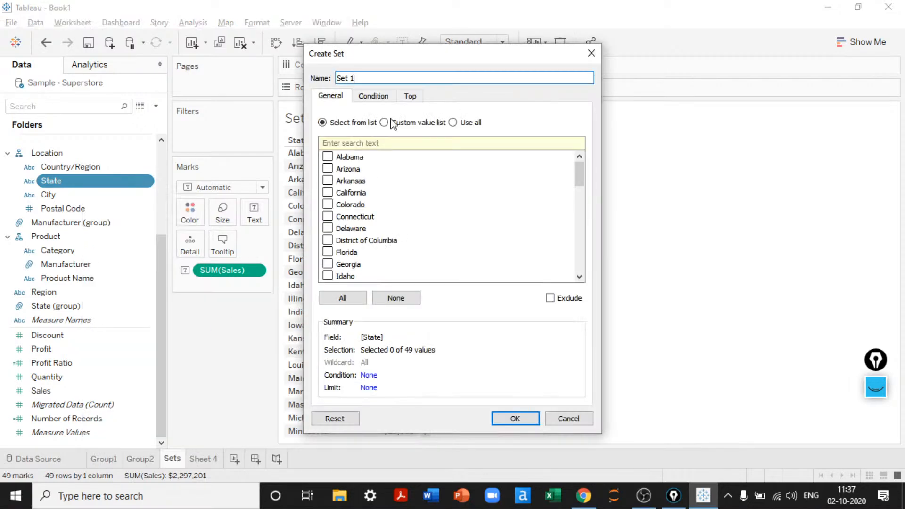
{"action": "left_click_drag", "start_coordinate": [408, 58], "coordinate": [620, 31]}
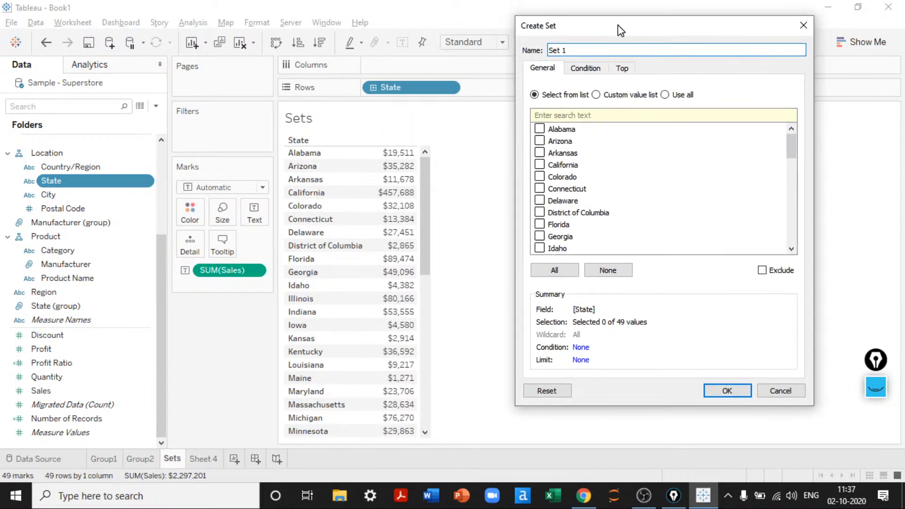
{"action": "left_click", "coordinate": [593, 69]}
{"action": "left_click", "coordinate": [620, 69]}
{"action": "left_click", "coordinate": [595, 69]}
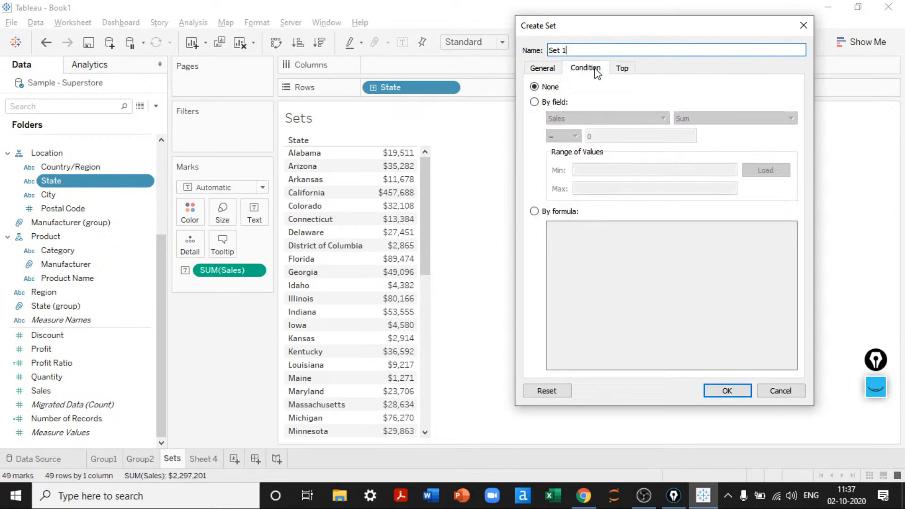
{"action": "left_click", "coordinate": [540, 71]}
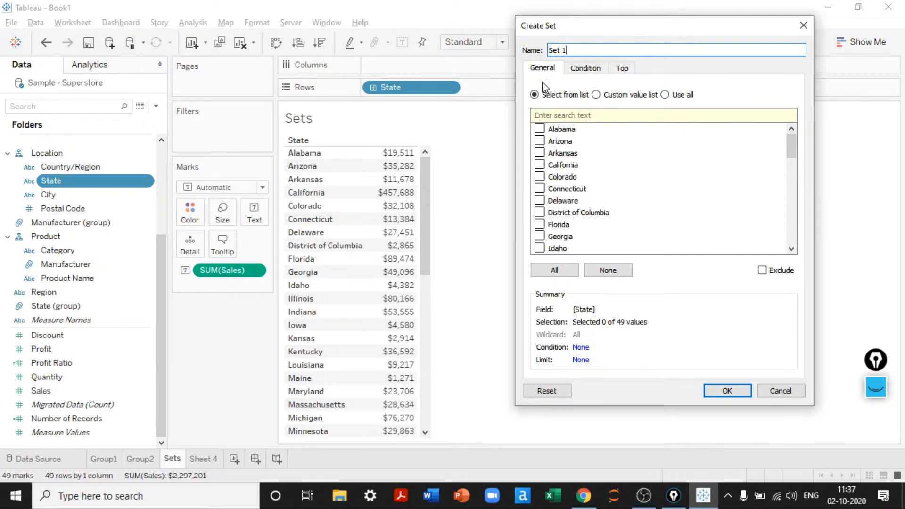
Step: Include Alabama, Arizona, Arkansas and California in the set, name it State Set and create it
{"action": "left_click", "coordinate": [539, 129]}
{"action": "left_click", "coordinate": [540, 141]}
{"action": "left_click", "coordinate": [539, 152]}
{"action": "left_click", "coordinate": [539, 165]}
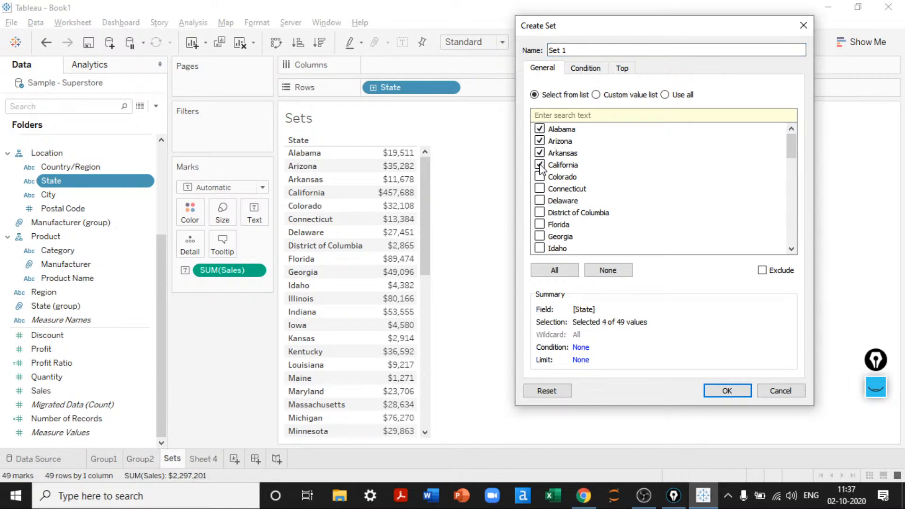
{"action": "left_click_drag", "start_coordinate": [579, 50], "coordinate": [491, 61]}
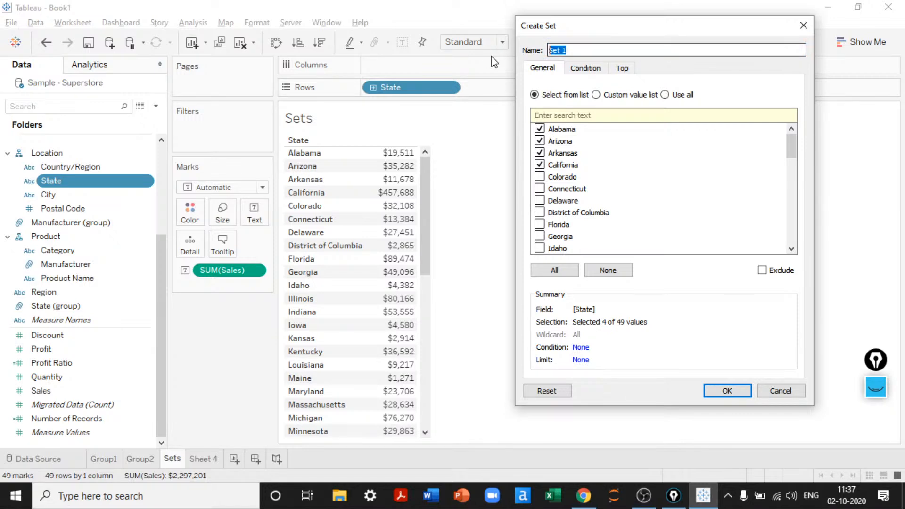
{"action": "type", "text": "State Set"}
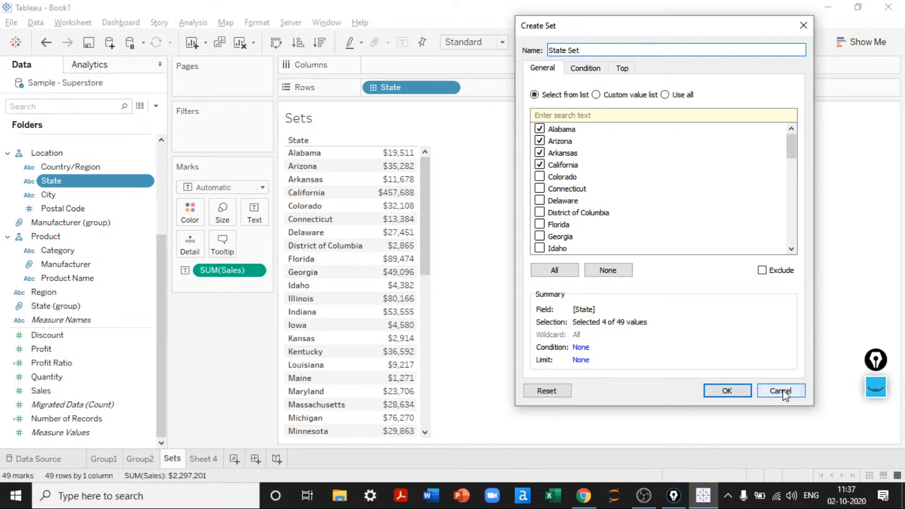
{"action": "left_click", "coordinate": [726, 391]}
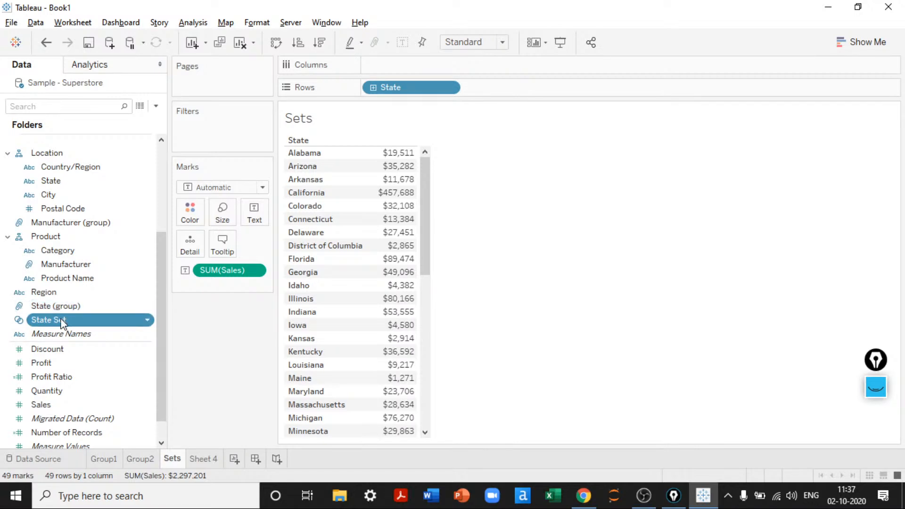
Step: Place State Set in the rows beside State to view membership, and remove it again
{"action": "left_click_drag", "start_coordinate": [60, 323], "coordinate": [540, 91]}
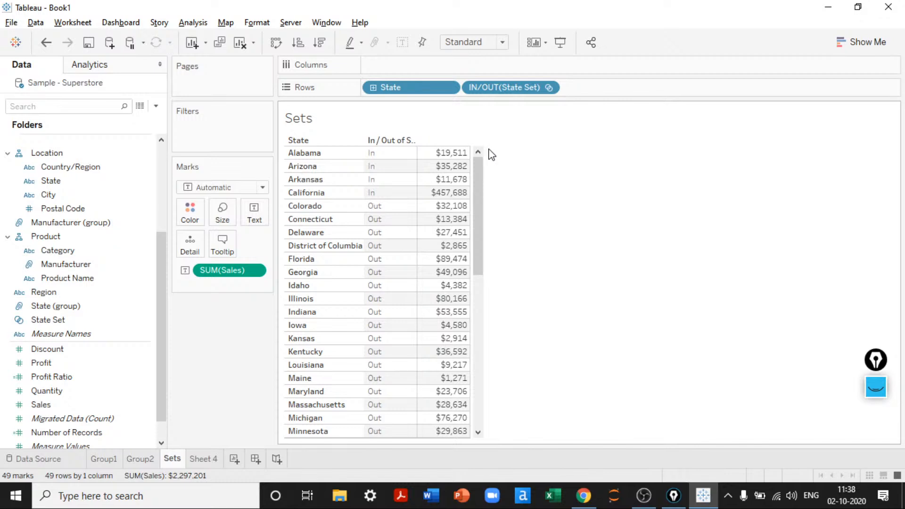
{"action": "left_click_drag", "start_coordinate": [498, 87], "coordinate": [589, 311]}
Step: View the groups defined in State (group) and close its editor without changes
{"action": "right_click", "coordinate": [74, 307]}
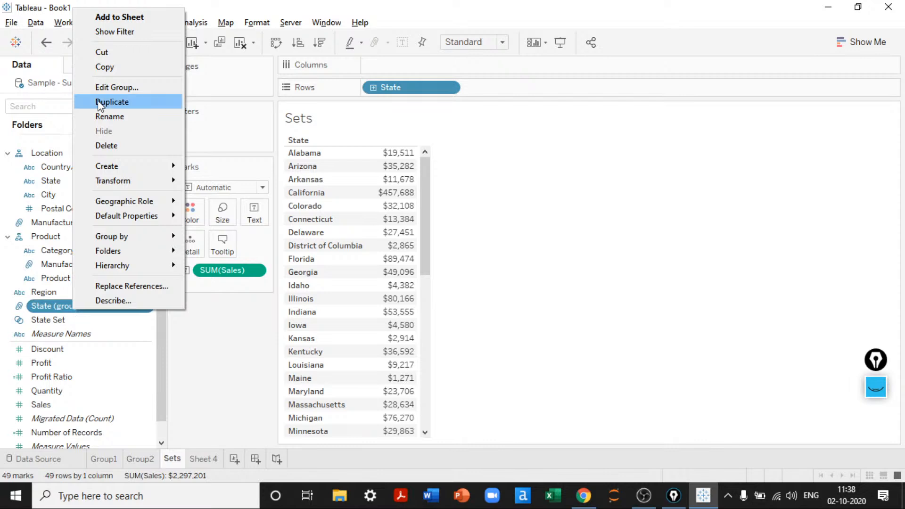
{"action": "left_click", "coordinate": [109, 88]}
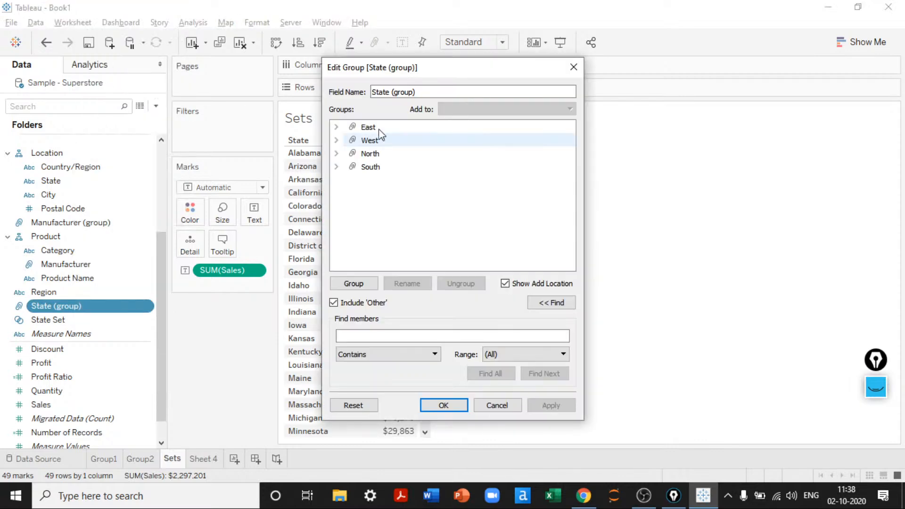
{"action": "left_click", "coordinate": [572, 70]}
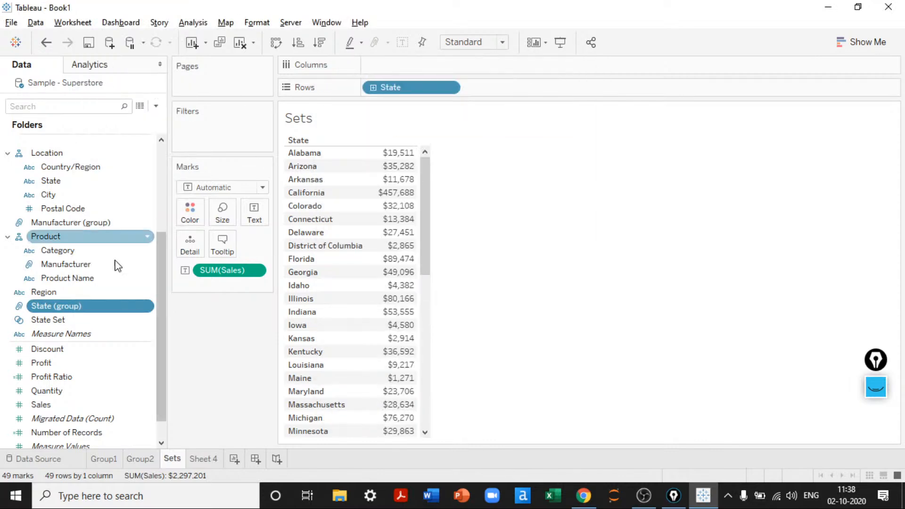
Step: Open State Set for editing, clear of the table, and browse its list of member states
{"action": "right_click", "coordinate": [67, 323]}
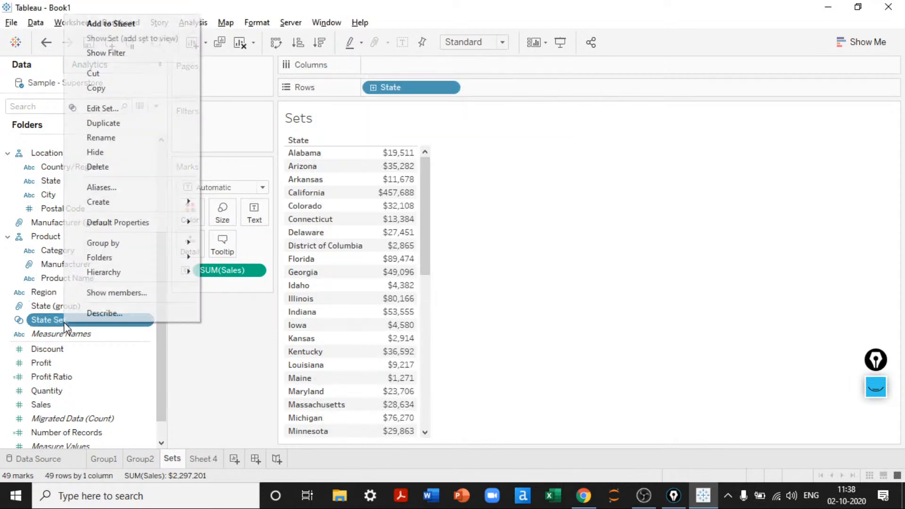
{"action": "left_click", "coordinate": [99, 109]}
{"action": "left_click_drag", "start_coordinate": [485, 49], "coordinate": [666, 69]}
{"action": "scroll", "coordinate": [579, 234], "scroll_direction": "down", "scroll_amount": 13}
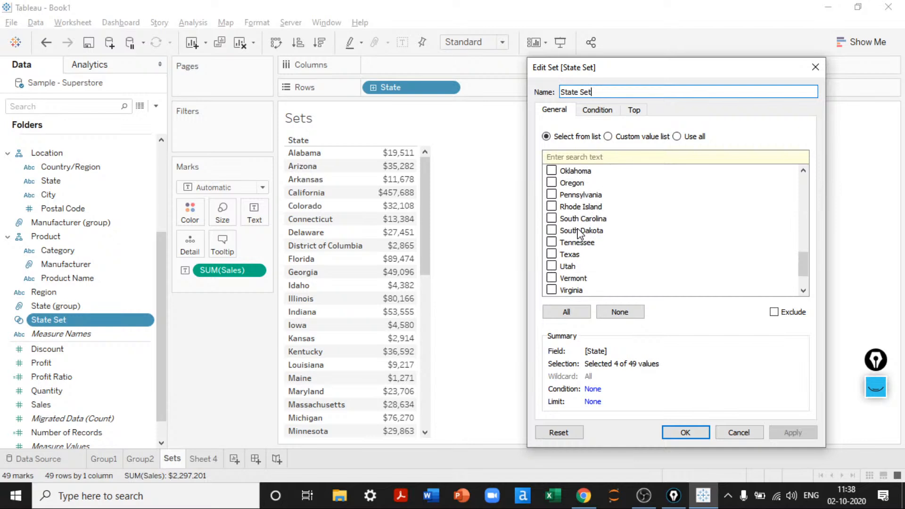
{"action": "scroll", "coordinate": [579, 232], "scroll_direction": "up", "scroll_amount": 13}
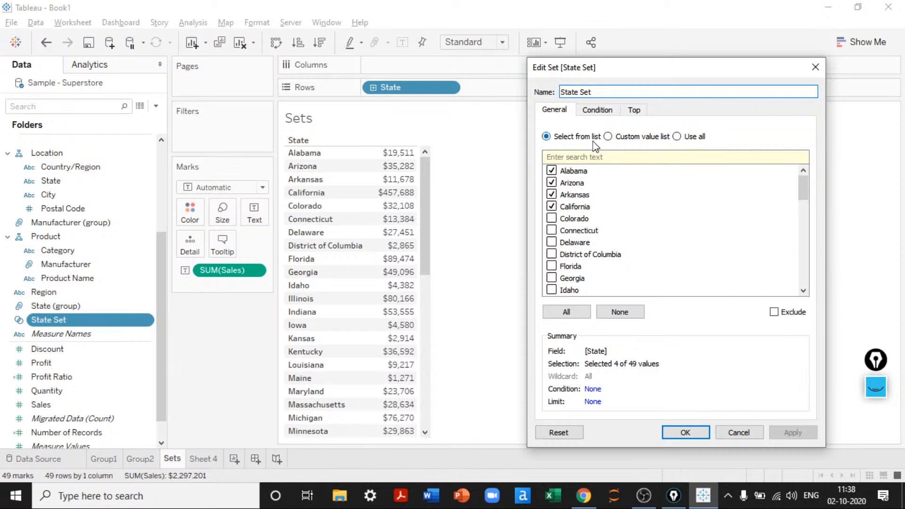
Step: Switch State Set to a custom value list and add delaware to it
{"action": "left_click", "coordinate": [608, 137]}
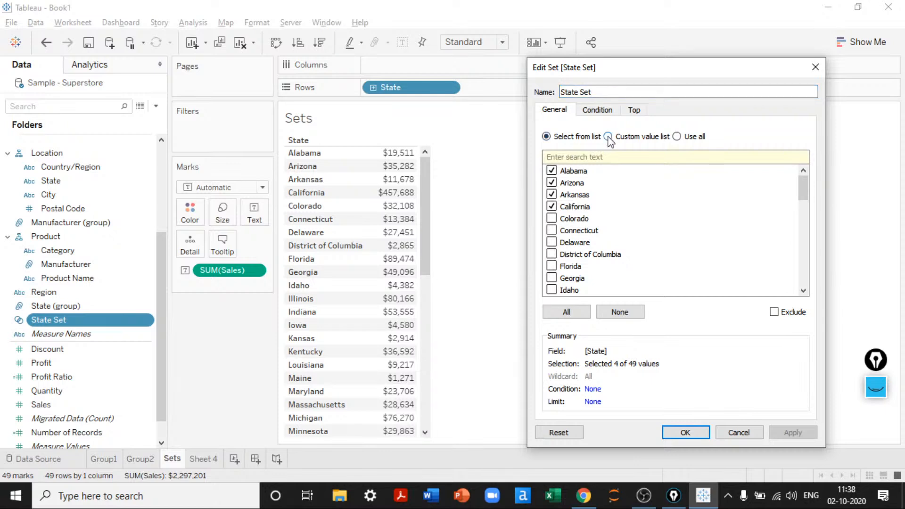
{"action": "left_click", "coordinate": [602, 160]}
{"action": "type", "text": "deka"}
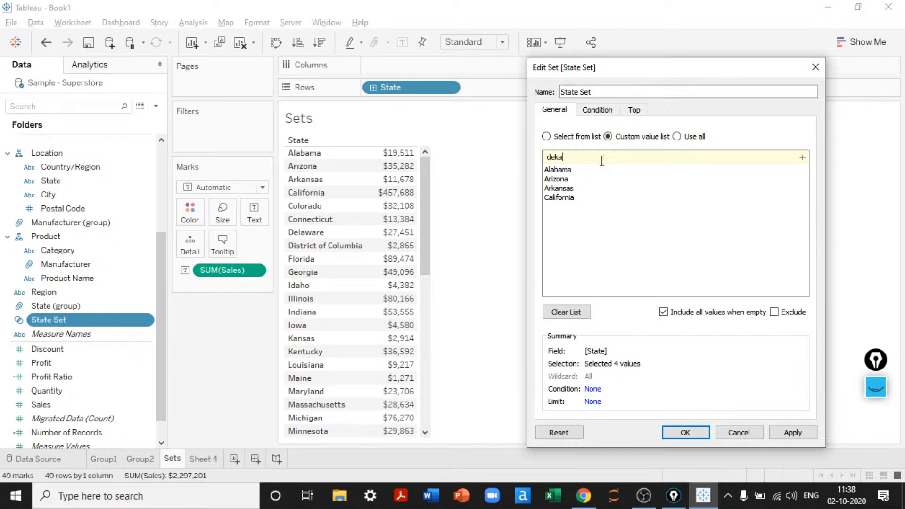
{"action": "key", "text": "BackSpace"}
{"action": "key", "text": "BackSpace"}
{"action": "type", "text": "laware"}
{"action": "key", "text": "Return"}
Step: Make State Set use all members, apply the change and add the set to the rows beside State
{"action": "left_click", "coordinate": [687, 135]}
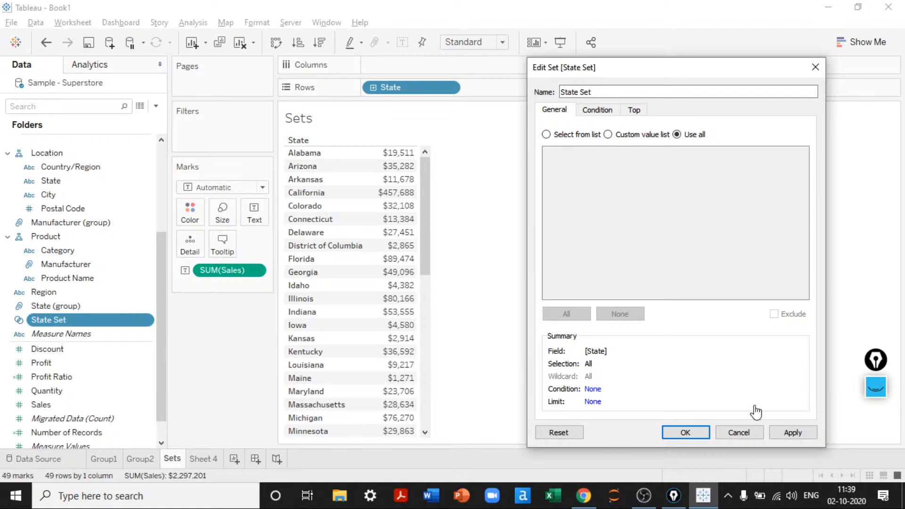
{"action": "left_click", "coordinate": [806, 435]}
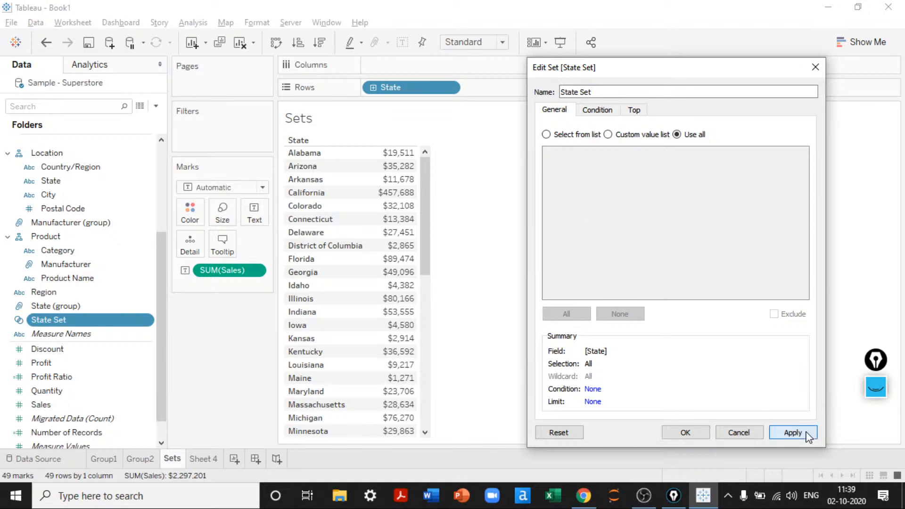
{"action": "left_click", "coordinate": [678, 434]}
{"action": "left_click_drag", "start_coordinate": [79, 319], "coordinate": [525, 91]}
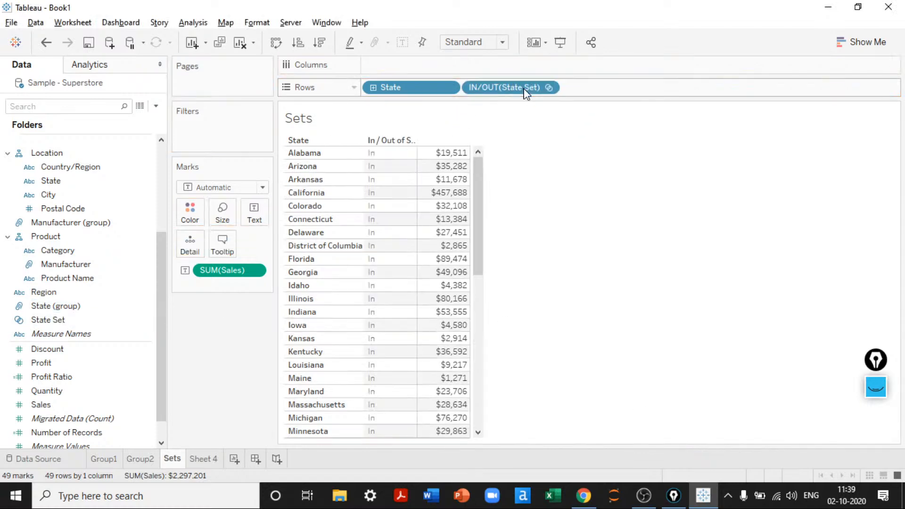
{"action": "left_click_drag", "start_coordinate": [478, 223], "coordinate": [497, 33]}
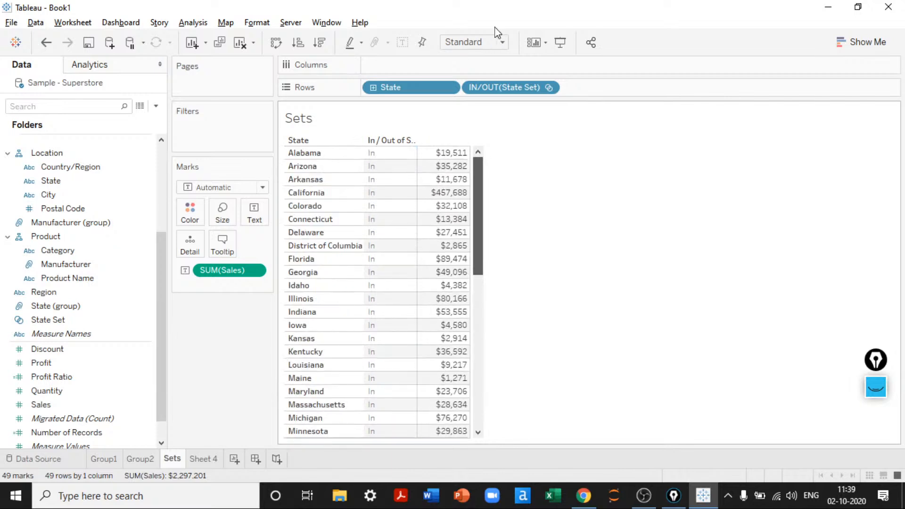
Step: Open State Set for editing, move the editor clear of the table and show its condition settings
{"action": "left_click", "coordinate": [52, 322]}
{"action": "right_click", "coordinate": [53, 325]}
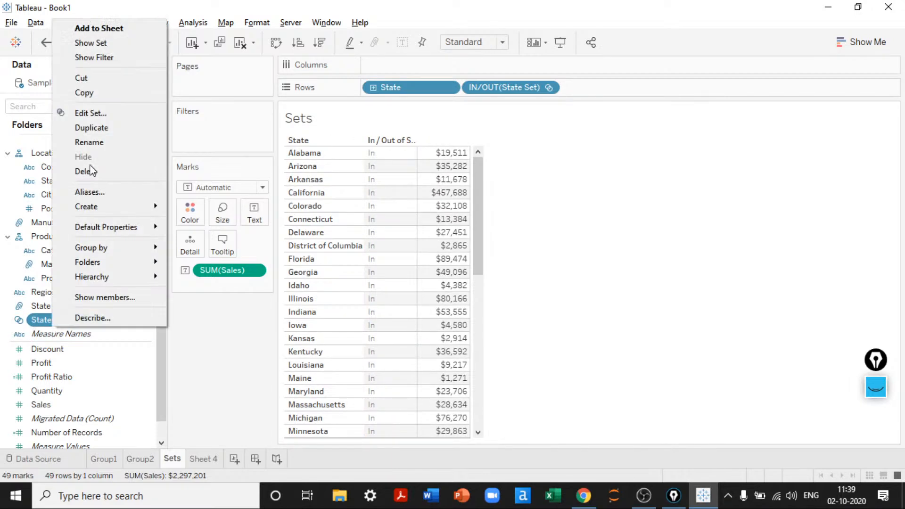
{"action": "left_click", "coordinate": [98, 114]}
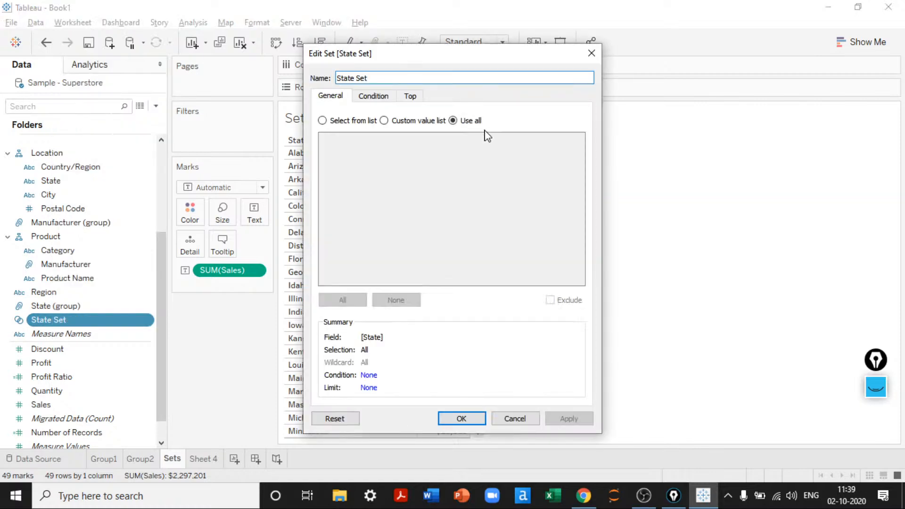
{"action": "left_click_drag", "start_coordinate": [419, 62], "coordinate": [656, 52]}
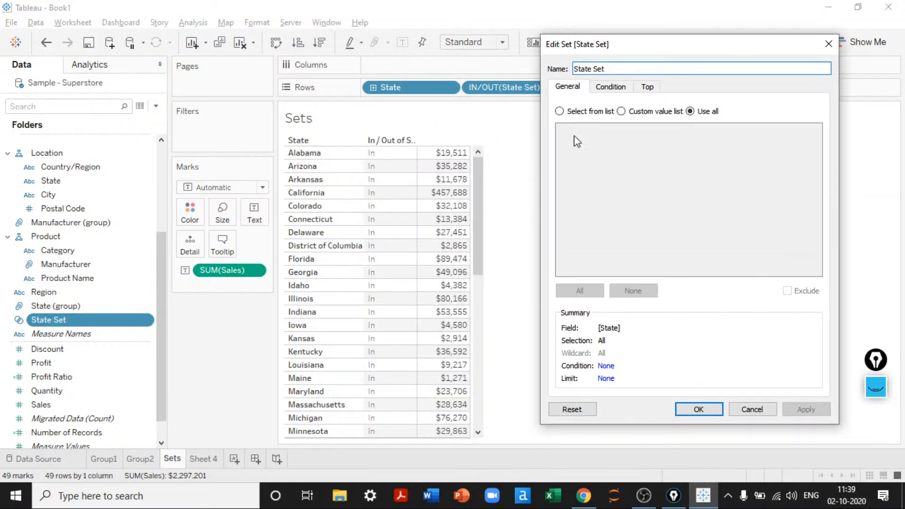
{"action": "left_click", "coordinate": [608, 87]}
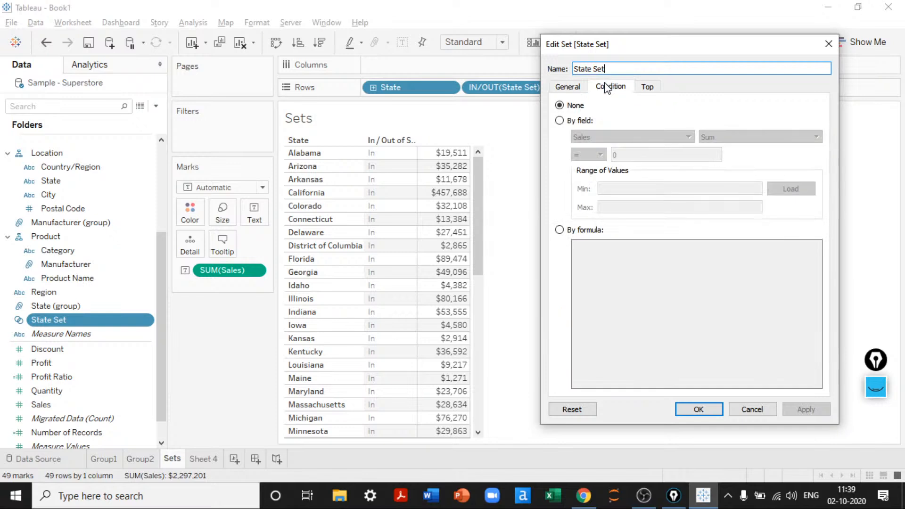
{"action": "left_click", "coordinate": [570, 87]}
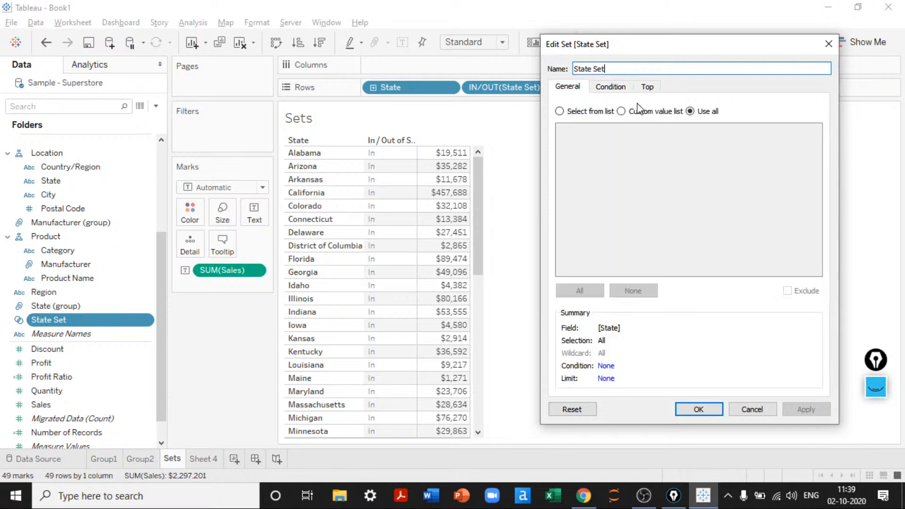
{"action": "left_click", "coordinate": [605, 92]}
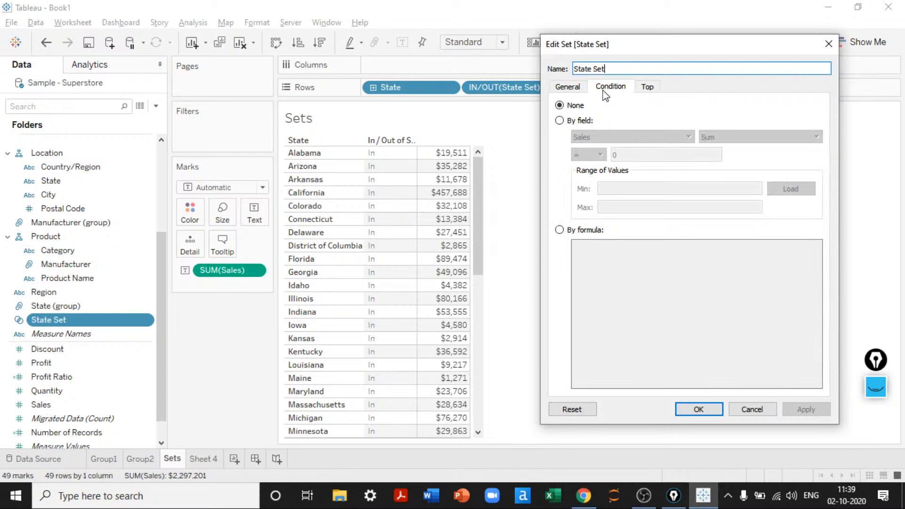
Step: Define State Set by a field condition of Sum of Sales >= 46,882 and accept the change
{"action": "left_click", "coordinate": [574, 123]}
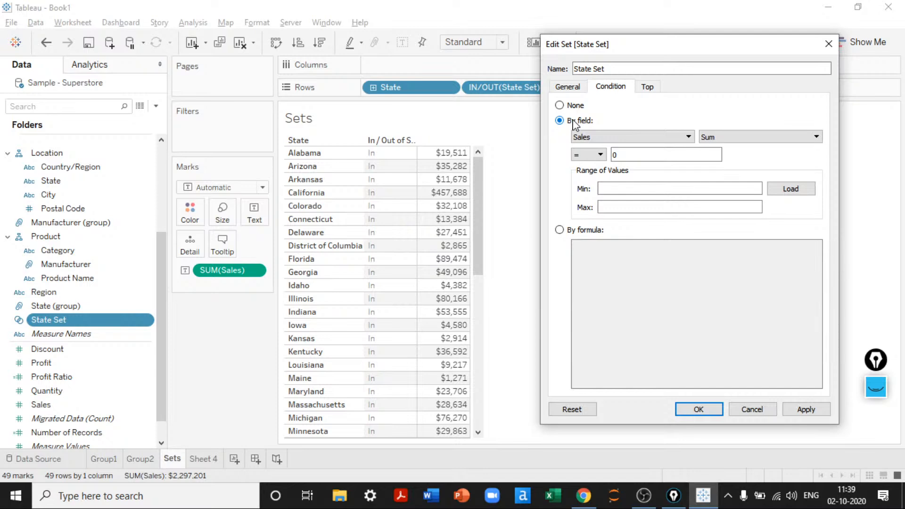
{"action": "left_click", "coordinate": [748, 137]}
{"action": "left_click", "coordinate": [747, 136]}
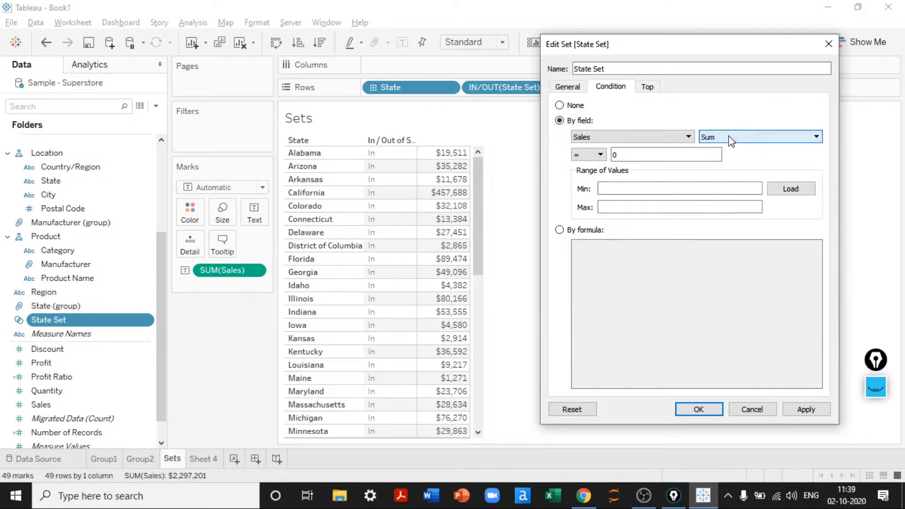
{"action": "left_click", "coordinate": [603, 154]}
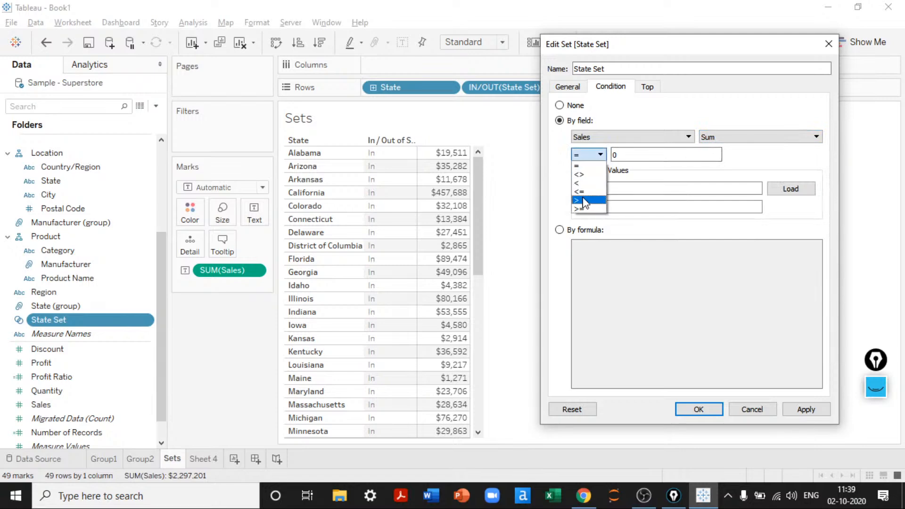
{"action": "left_click", "coordinate": [580, 209]}
{"action": "double_click", "coordinate": [621, 155]}
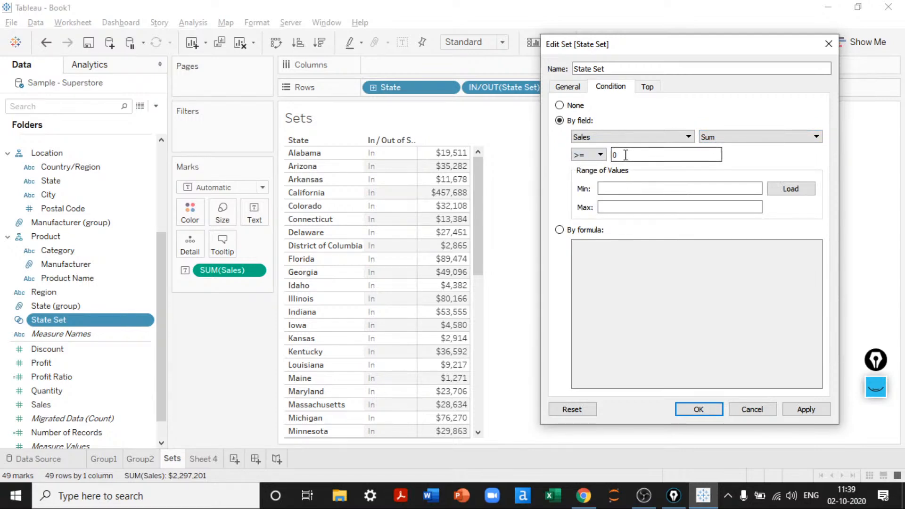
{"action": "type", "text": "468"}
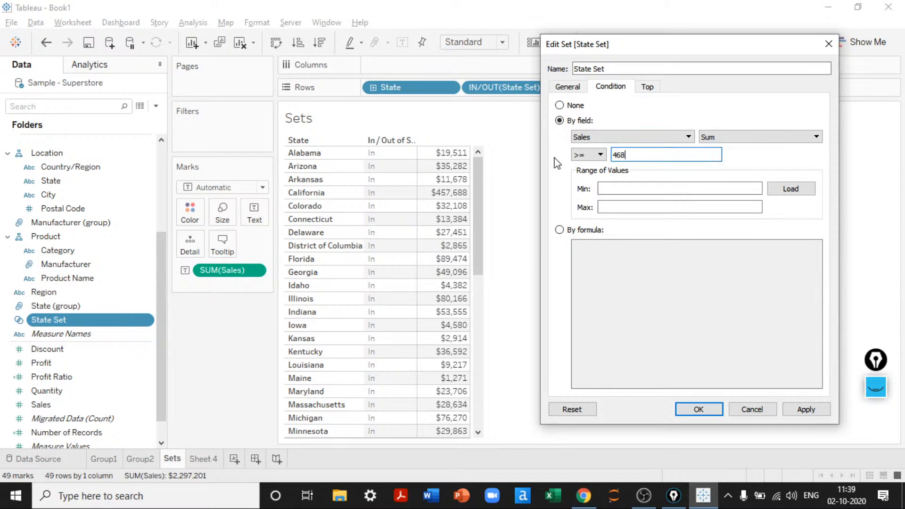
{"action": "type", "text": "80"}
{"action": "key", "text": "BackSpace"}
{"action": "type", "text": "2"}
{"action": "key", "text": "Tab"}
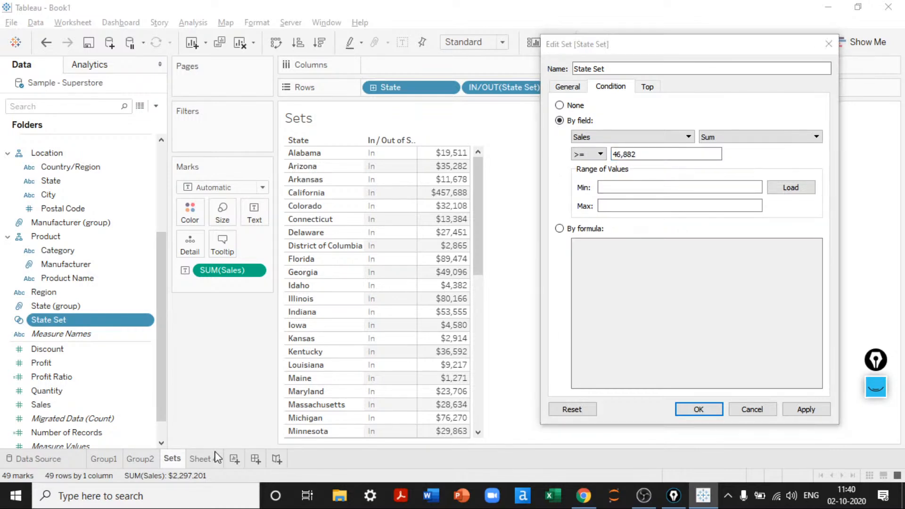
{"action": "left_click", "coordinate": [716, 415]}
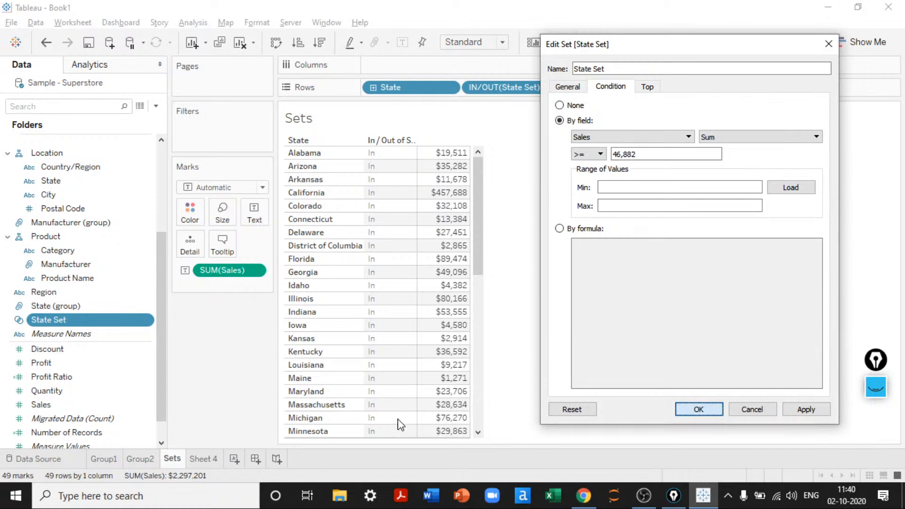
Step: On Sheet 4, show total Sales as text divided by 49, and return to the Sets sheet
{"action": "left_click", "coordinate": [204, 458]}
{"action": "left_click", "coordinate": [126, 404]}
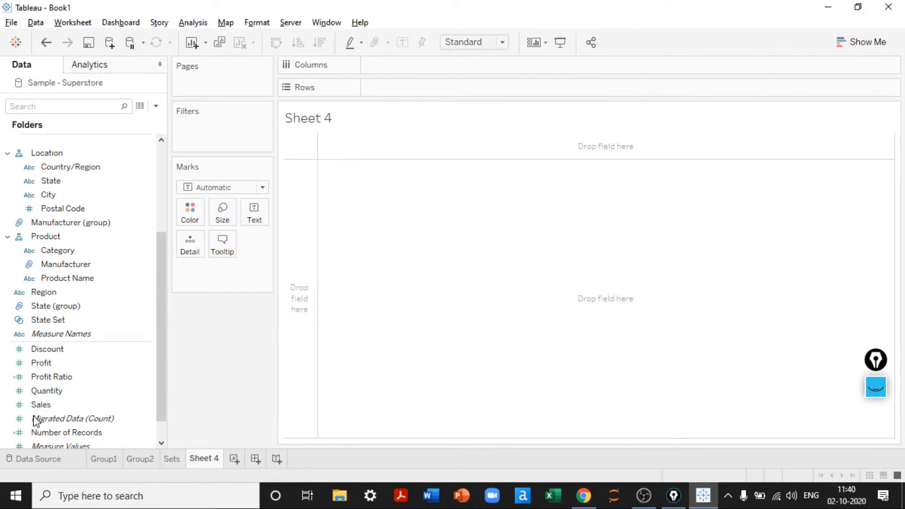
{"action": "left_click_drag", "start_coordinate": [61, 414], "coordinate": [270, 221]}
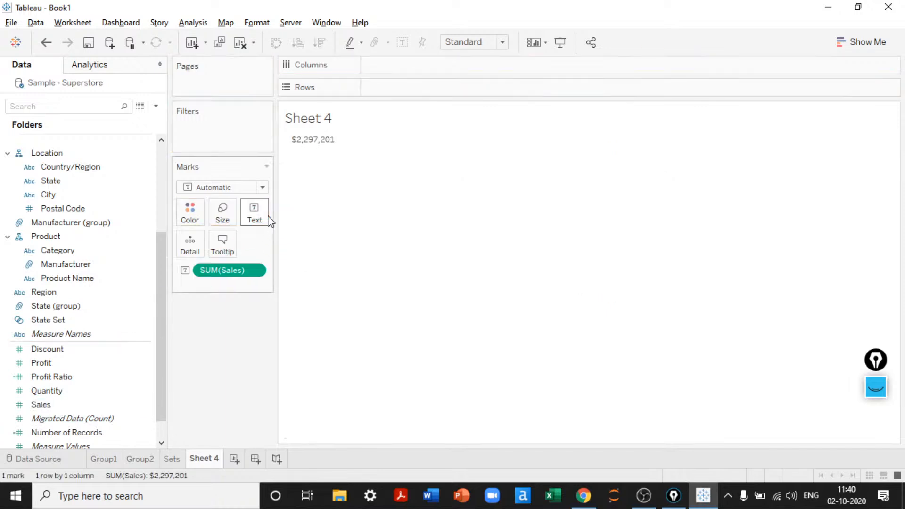
{"action": "double_click", "coordinate": [249, 272]}
{"action": "type", "text": "/49"}
{"action": "key", "text": "Return"}
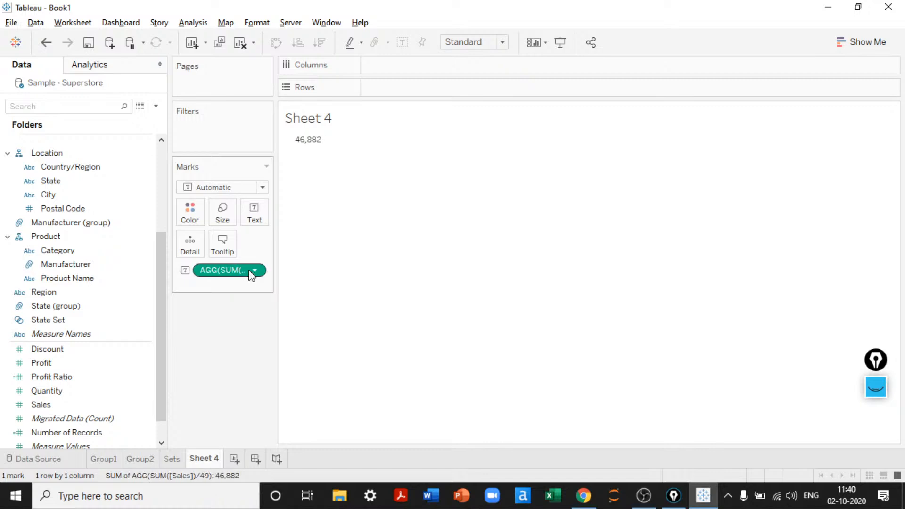
{"action": "key", "text": "ctrl+shift+Tab"}
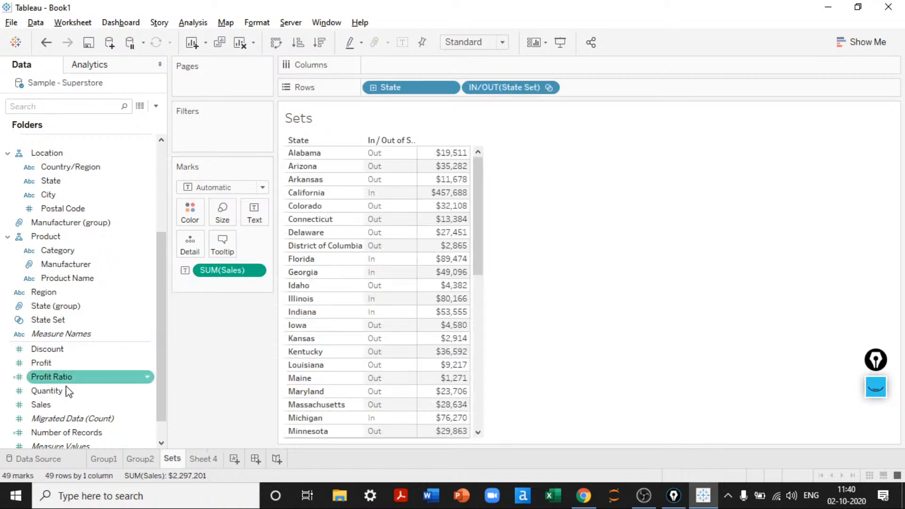
Step: Reopen State Set clear of the table, change its Sales condition operator to > and load the range of values
{"action": "left_click", "coordinate": [58, 321]}
{"action": "right_click", "coordinate": [58, 322]}
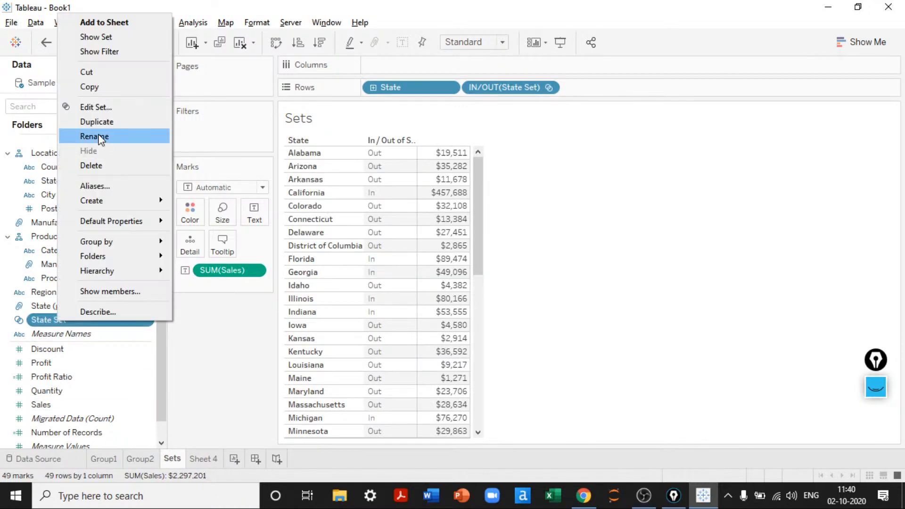
{"action": "left_click", "coordinate": [95, 100]}
{"action": "left_click_drag", "start_coordinate": [432, 59], "coordinate": [660, 55]}
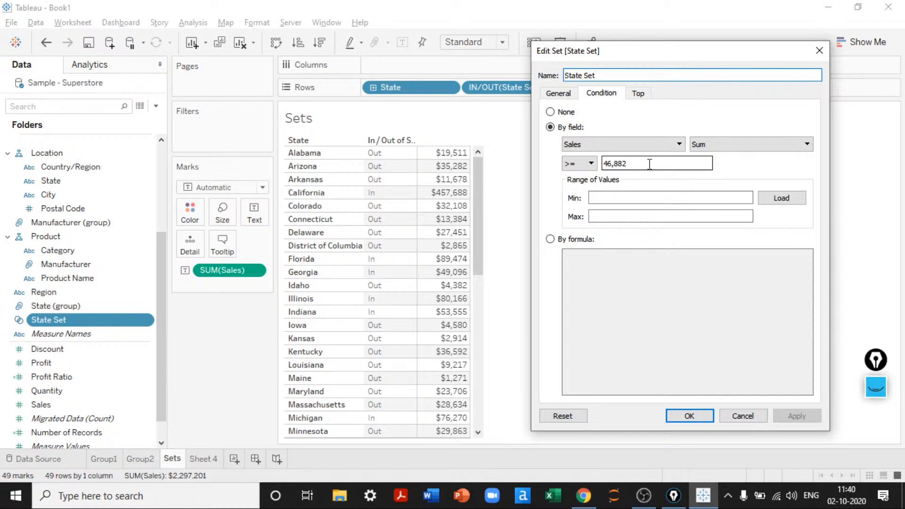
{"action": "left_click", "coordinate": [584, 167]}
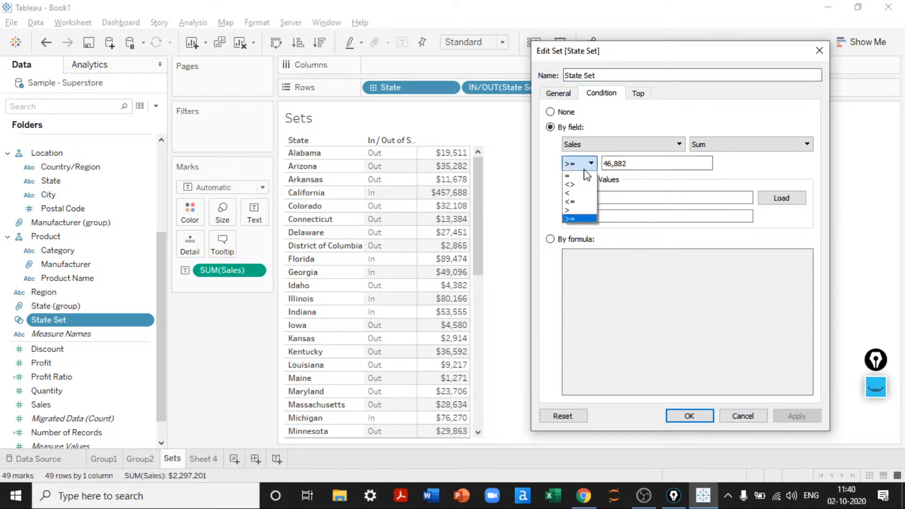
{"action": "left_click", "coordinate": [572, 210]}
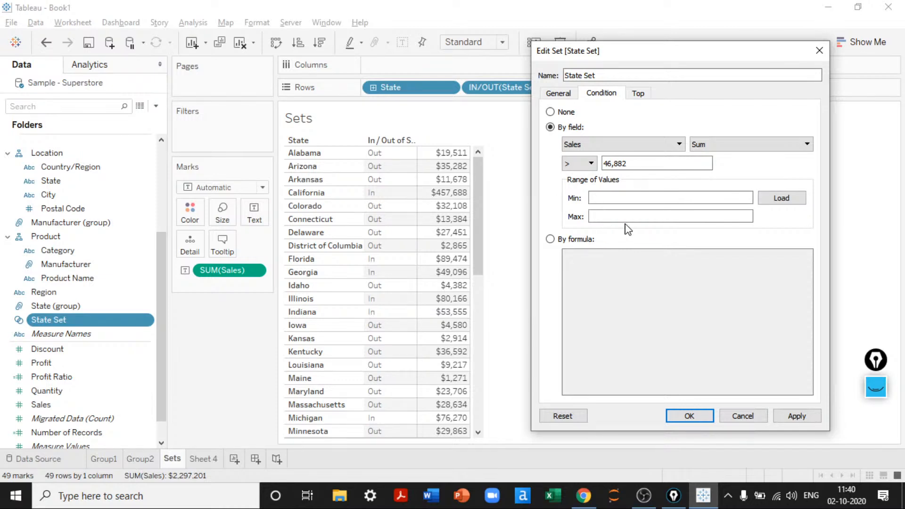
{"action": "left_click", "coordinate": [782, 201]}
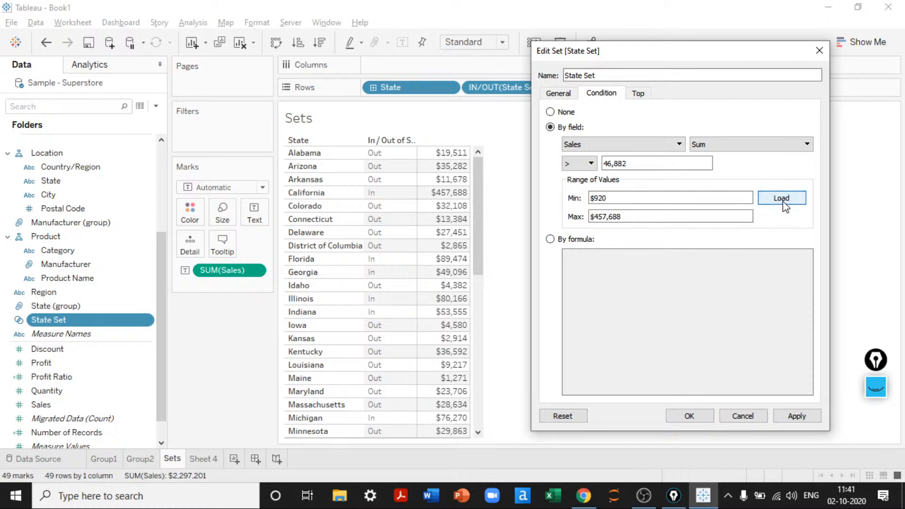
{"action": "left_click", "coordinate": [711, 200]}
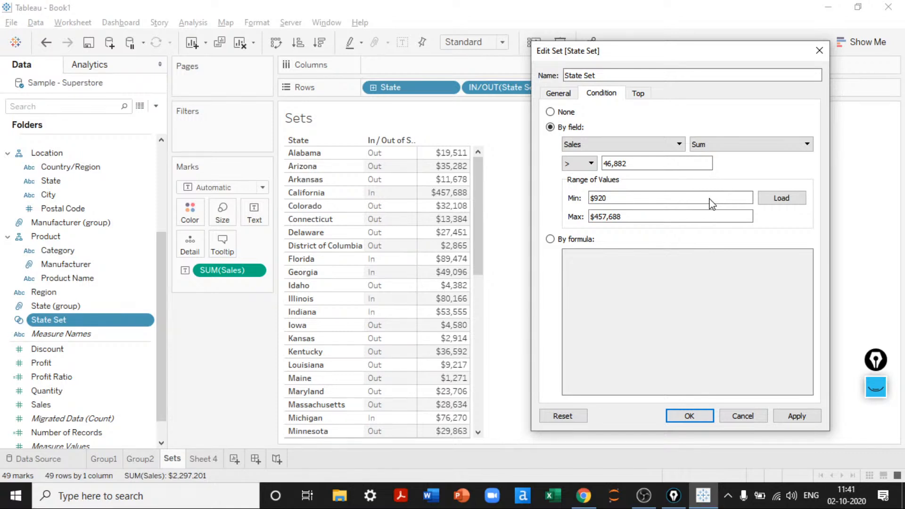
Step: Switch State Set's condition to the formula SUM([Sales]) > AVG([Sales]) and apply it to the table
{"action": "left_click", "coordinate": [549, 241]}
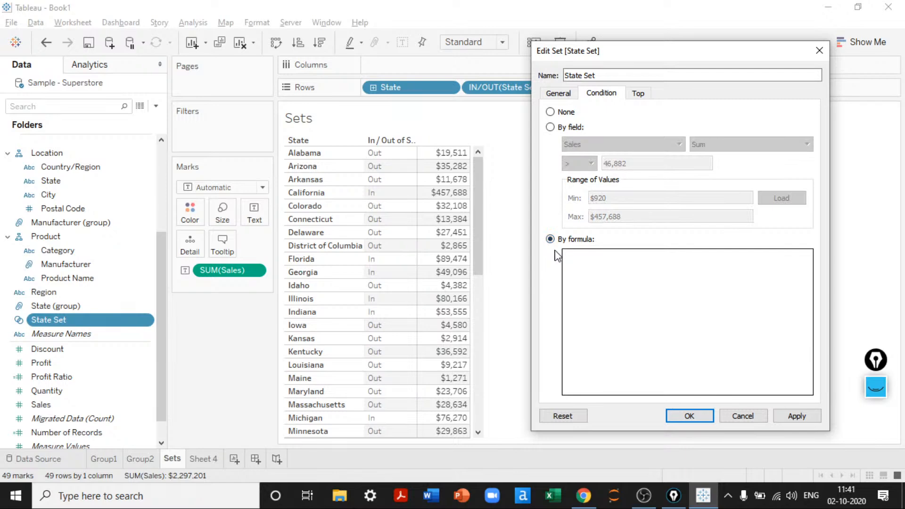
{"action": "type", "text": "SUM([Sales]) > avg"}
{"action": "key", "text": "Return"}
{"action": "type", "text": "[Sales])"}
{"action": "left_click", "coordinate": [796, 416]}
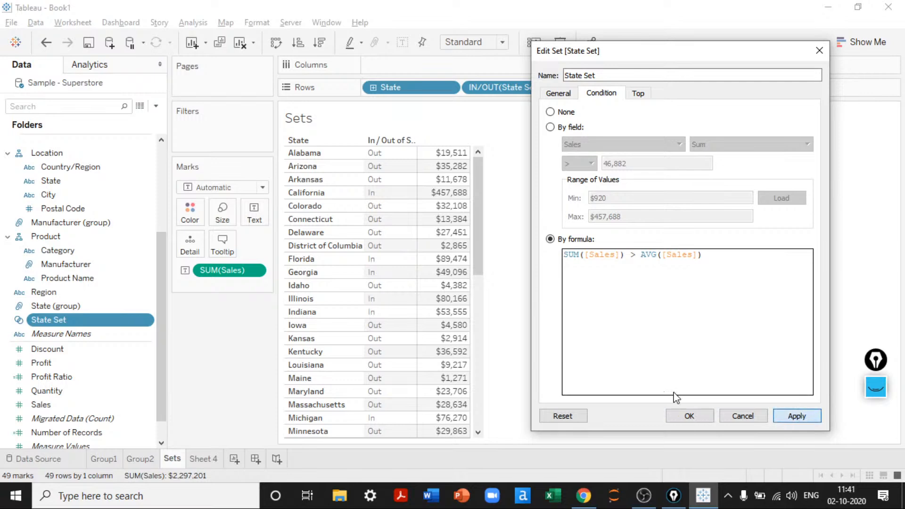
{"action": "left_click_drag", "start_coordinate": [478, 236], "coordinate": [478, 365]}
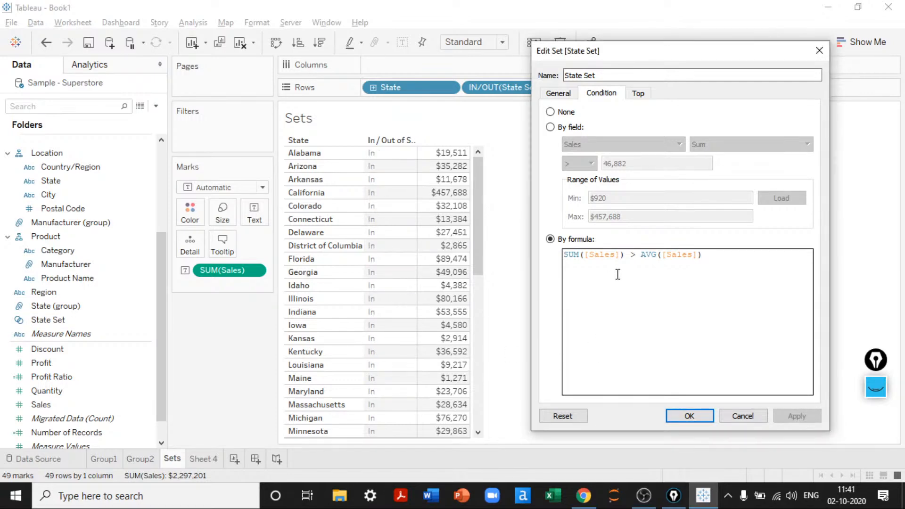
Step: Replace AVG([Sales]) with 46882 in State Set's condition formula, apply the change and close the editor
{"action": "left_click_drag", "start_coordinate": [656, 255], "coordinate": [641, 255]}
{"action": "left_click", "coordinate": [641, 255]}
{"action": "key", "text": "shift+Right"}
{"action": "key", "text": "shift+Right"}
{"action": "key", "text": "shift+Right"}
{"action": "key", "text": "shift+Right"}
{"action": "key", "text": "shift+Right"}
{"action": "key", "text": "shift+Right"}
{"action": "key", "text": "shift+Right"}
{"action": "key", "text": "shift+Right"}
{"action": "key", "text": "shift+Right"}
{"action": "key", "text": "shift+Right"}
{"action": "key", "text": "shift+Right"}
{"action": "key", "text": "shift+Right"}
{"action": "type", "text": "46882"}
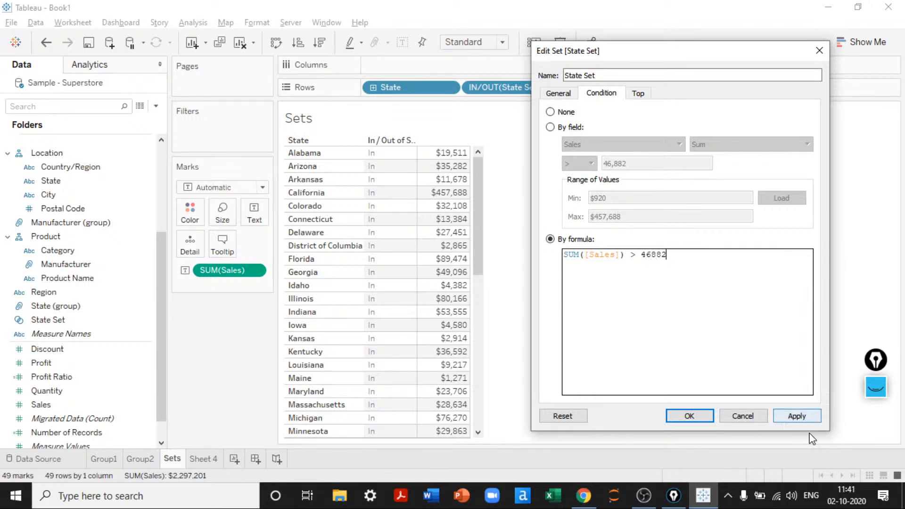
{"action": "left_click", "coordinate": [803, 417]}
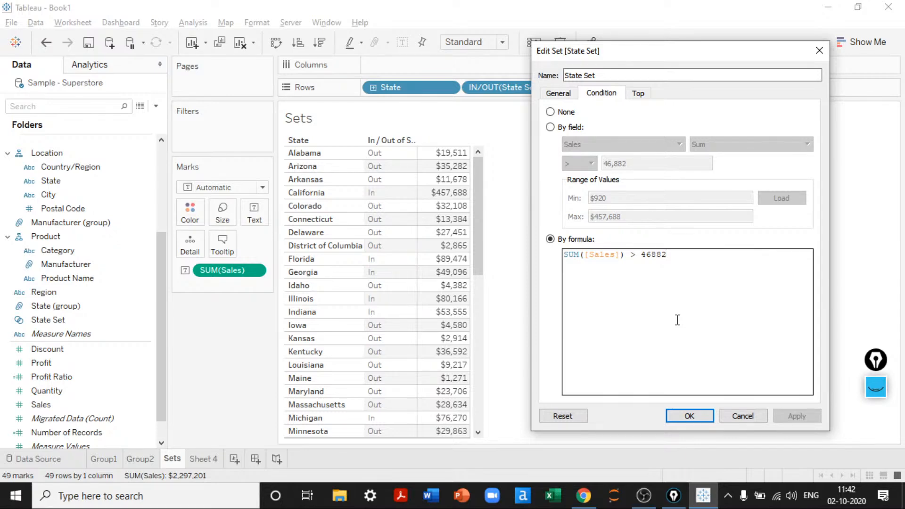
{"action": "left_click", "coordinate": [688, 415]}
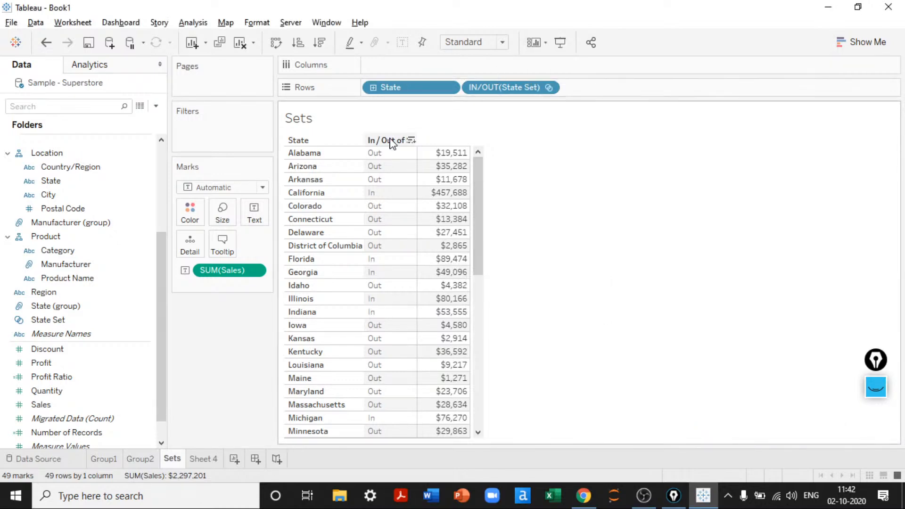
Step: Sort the states by In / Out of State Set and move the set from rows to filters, keeping only In
{"action": "left_click", "coordinate": [412, 140]}
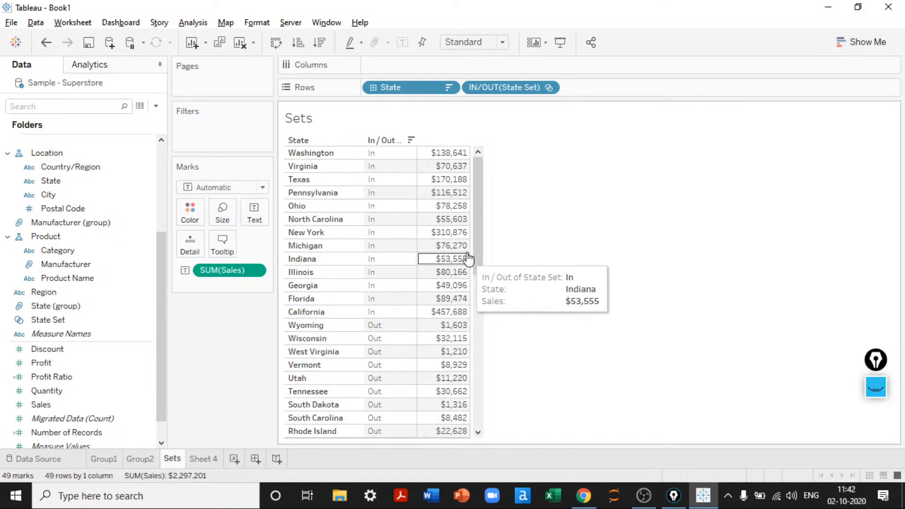
{"action": "left_click_drag", "start_coordinate": [483, 232], "coordinate": [477, 131]}
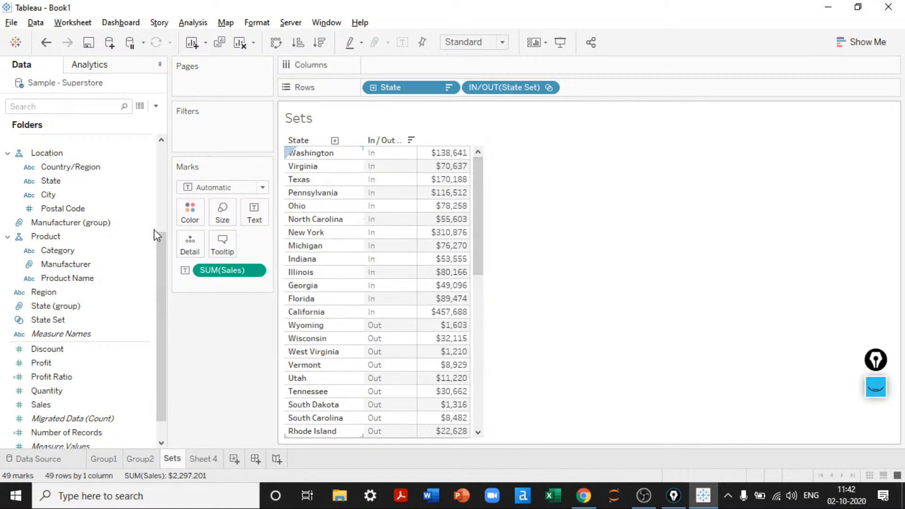
{"action": "left_click_drag", "start_coordinate": [489, 83], "coordinate": [193, 144]}
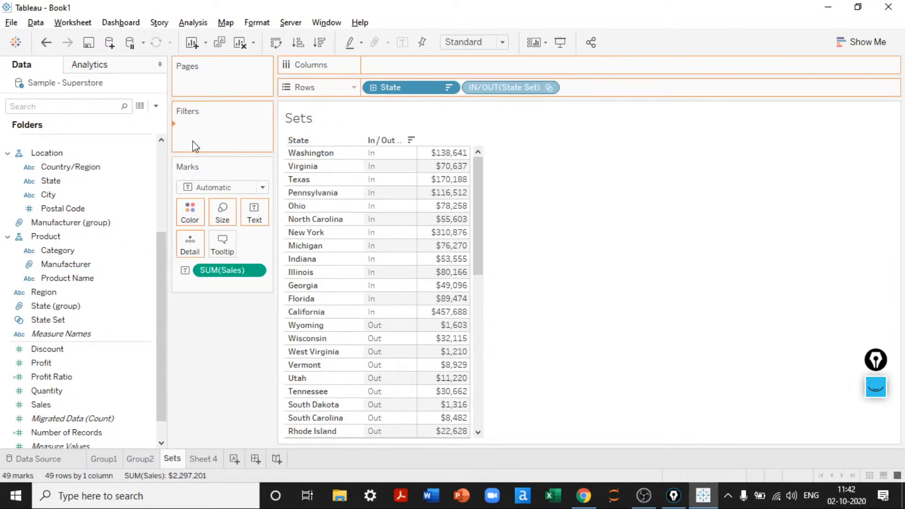
{"action": "left_click", "coordinate": [327, 148]}
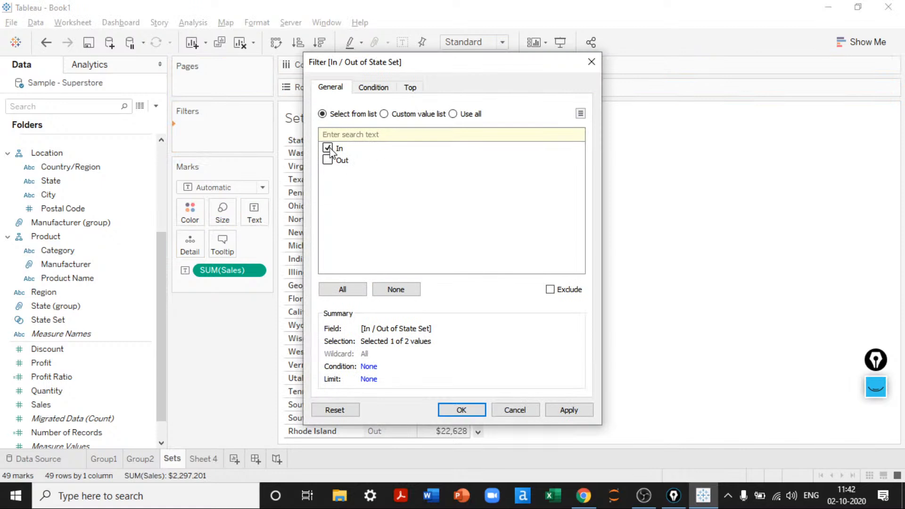
{"action": "left_click", "coordinate": [564, 412]}
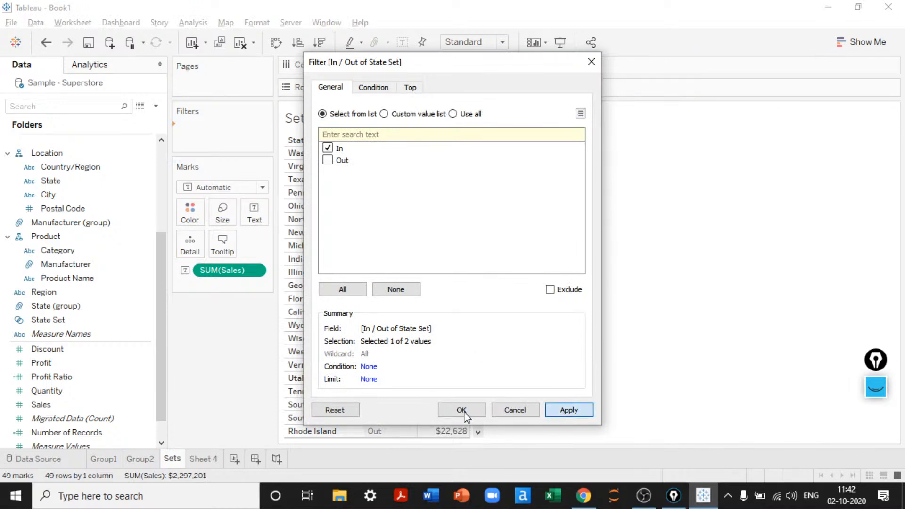
{"action": "left_click", "coordinate": [461, 409]}
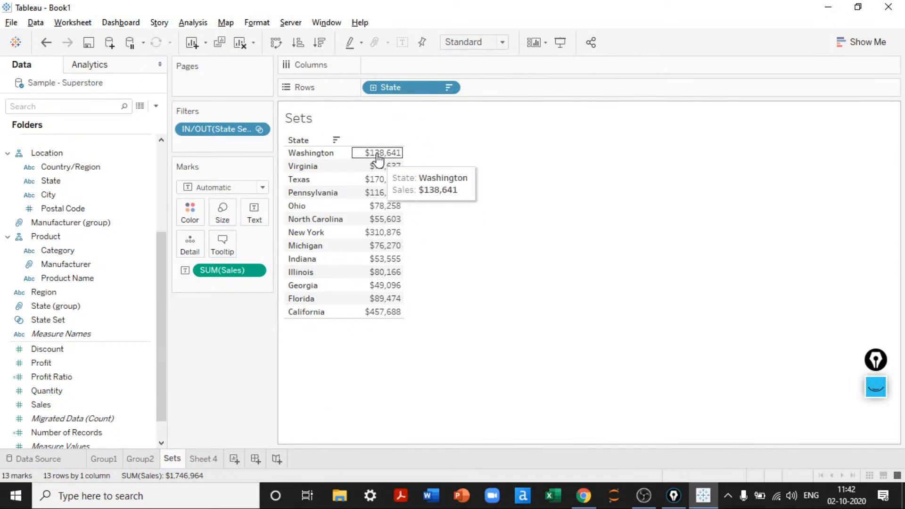
Step: Sort the states in descending order of Sales and switch the In / Out of State Set filter to keep only Out
{"action": "left_click", "coordinate": [320, 46]}
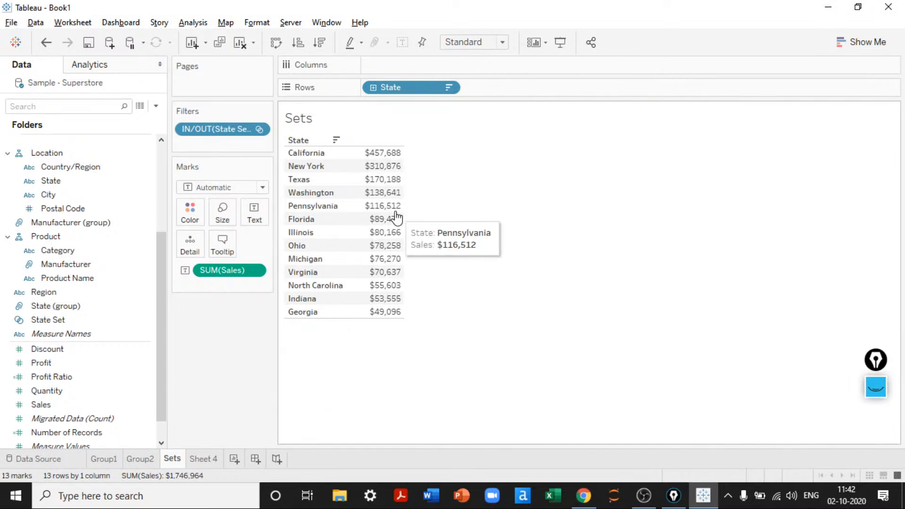
{"action": "double_click", "coordinate": [209, 130]}
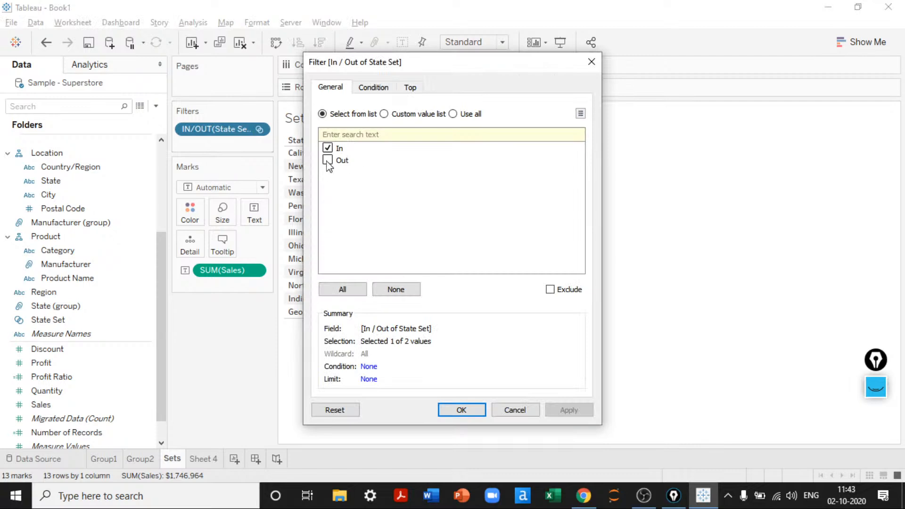
{"action": "left_click", "coordinate": [328, 160]}
{"action": "left_click", "coordinate": [328, 148]}
{"action": "left_click", "coordinate": [579, 415]}
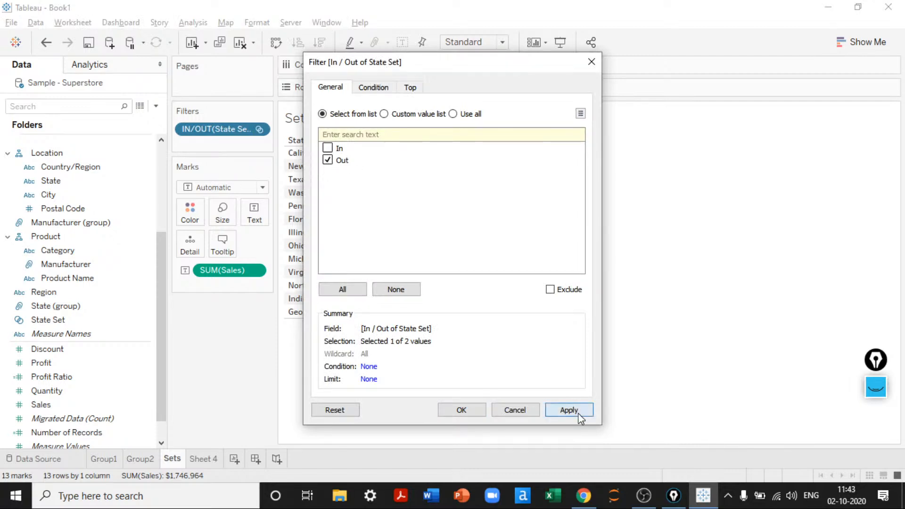
{"action": "left_click", "coordinate": [461, 410]}
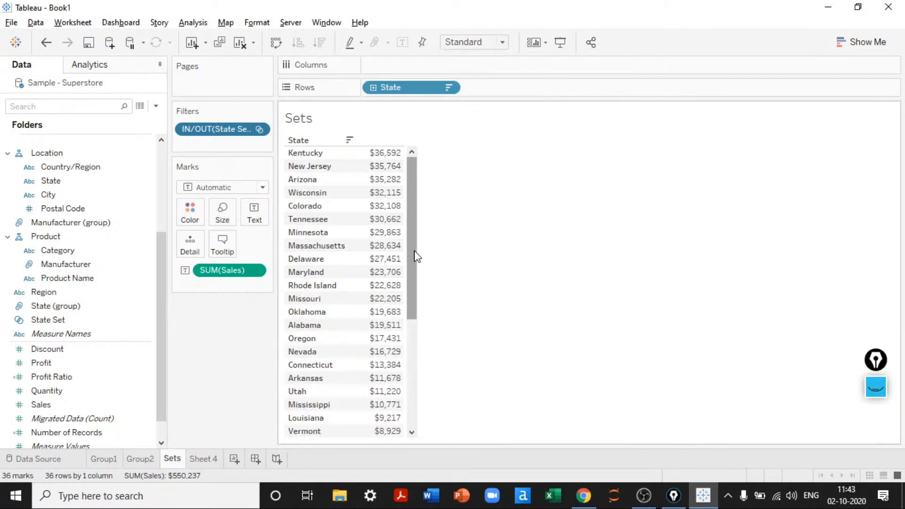
Step: Reopen State Set for editing, set its condition to None and place the editor clear of the table
{"action": "left_click_drag", "start_coordinate": [412, 256], "coordinate": [408, 398]}
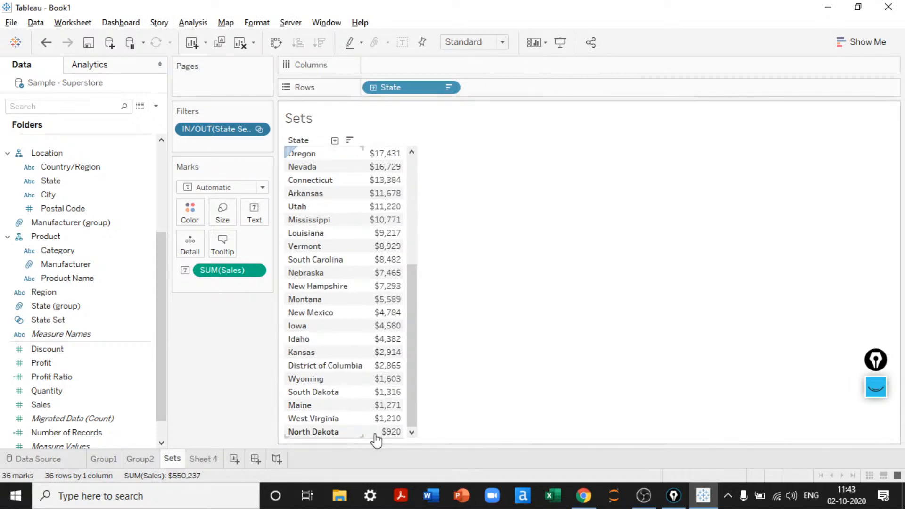
{"action": "mouse_move", "coordinate": [390, 437]}
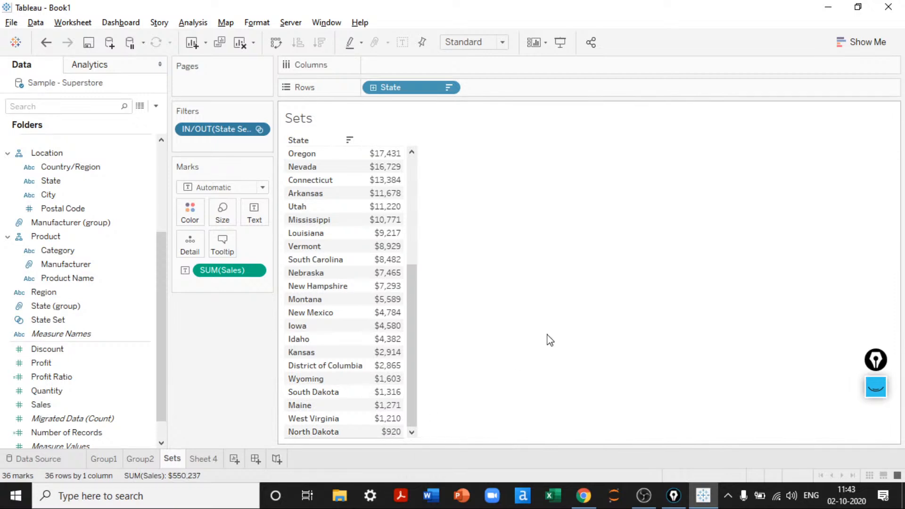
{"action": "mouse_move", "coordinate": [392, 357]}
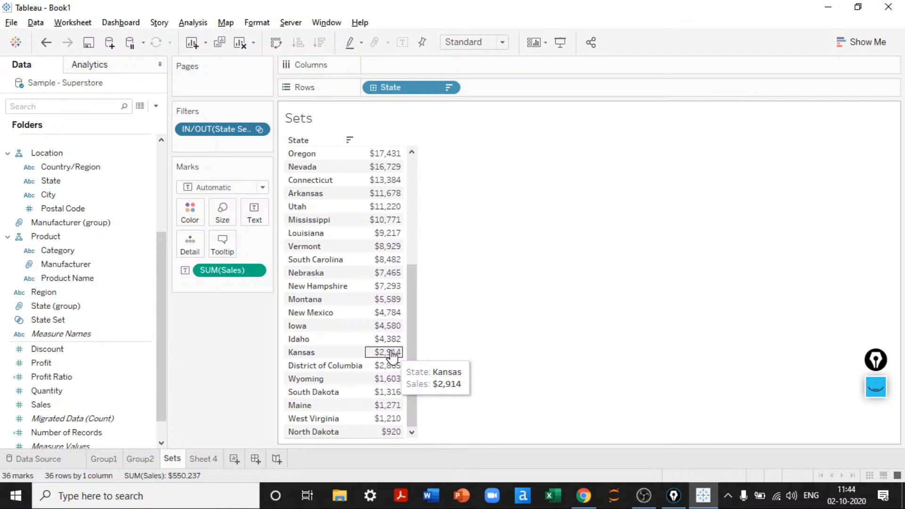
{"action": "left_click", "coordinate": [414, 207]}
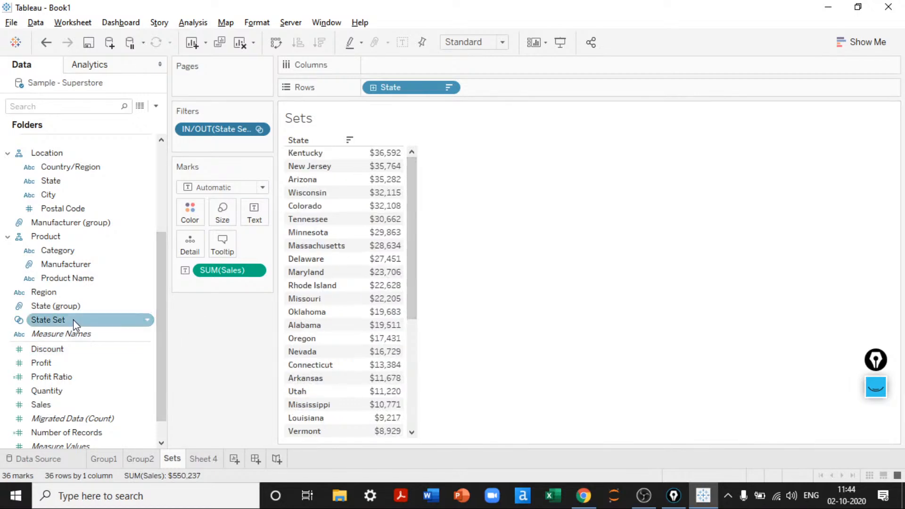
{"action": "left_click_drag", "start_coordinate": [412, 240], "coordinate": [414, 400]}
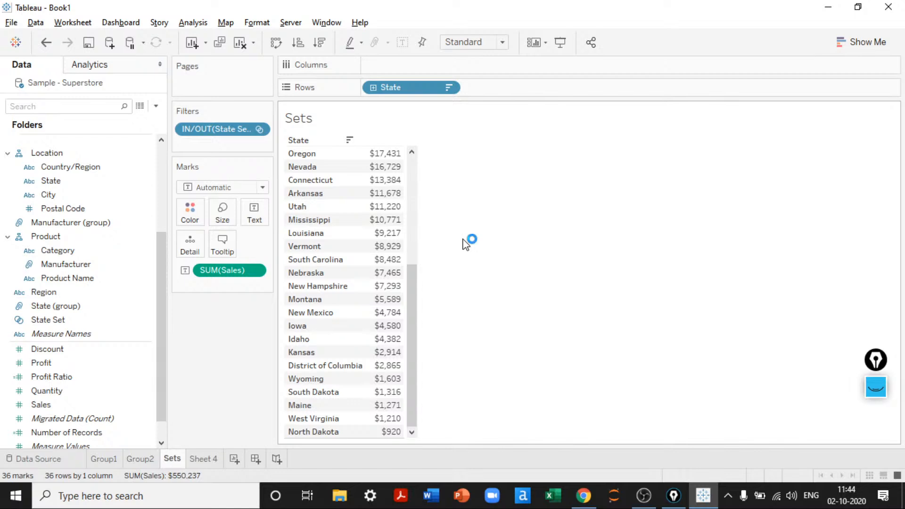
{"action": "right_click", "coordinate": [95, 321]}
{"action": "left_click", "coordinate": [134, 108]}
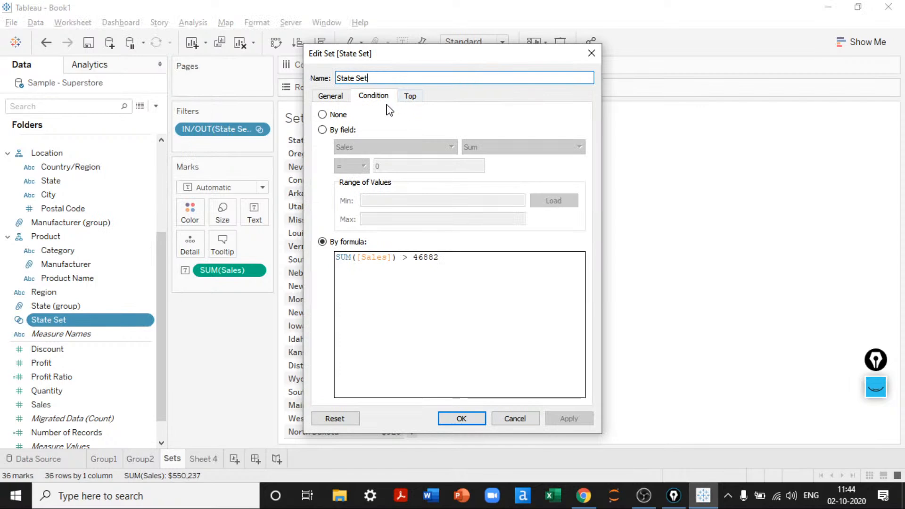
{"action": "left_click", "coordinate": [336, 115]}
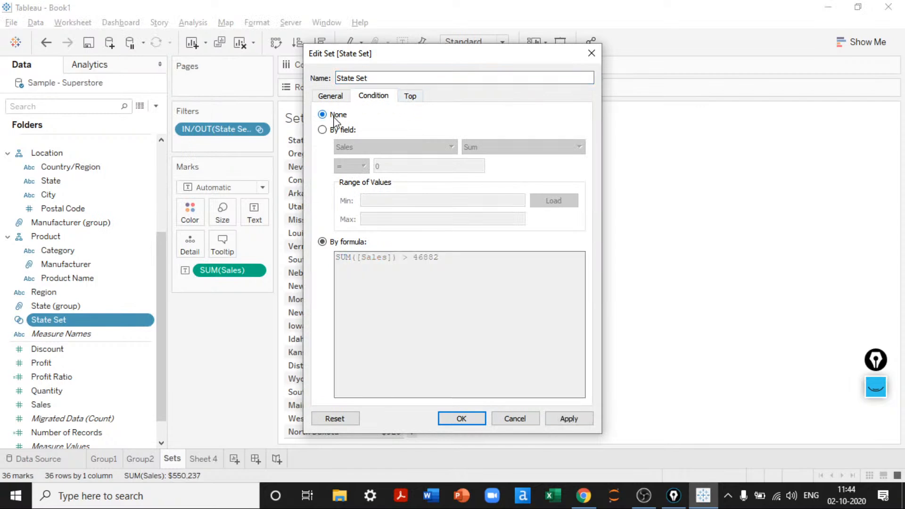
{"action": "left_click", "coordinate": [411, 97]}
{"action": "left_click_drag", "start_coordinate": [449, 63], "coordinate": [654, 62]}
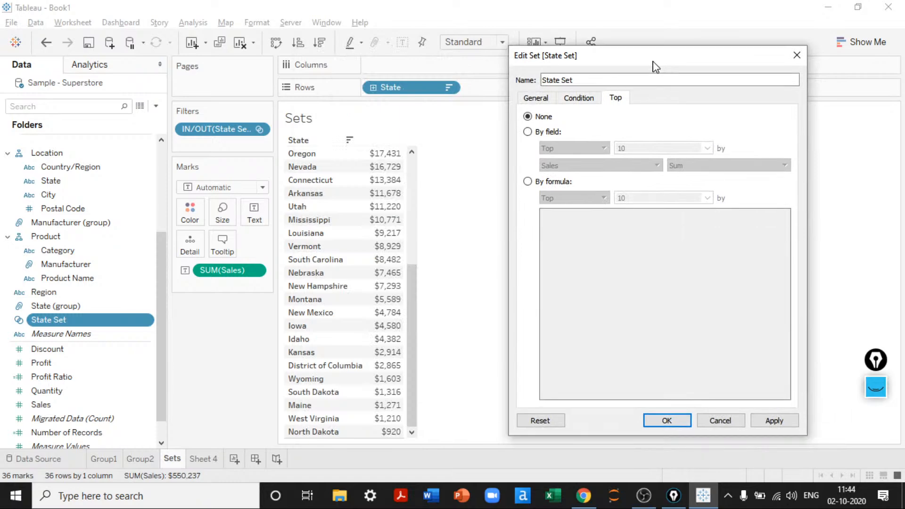
Step: Limit State Set by field to the top 5 states by Sum of Sales
{"action": "left_click", "coordinate": [527, 133]}
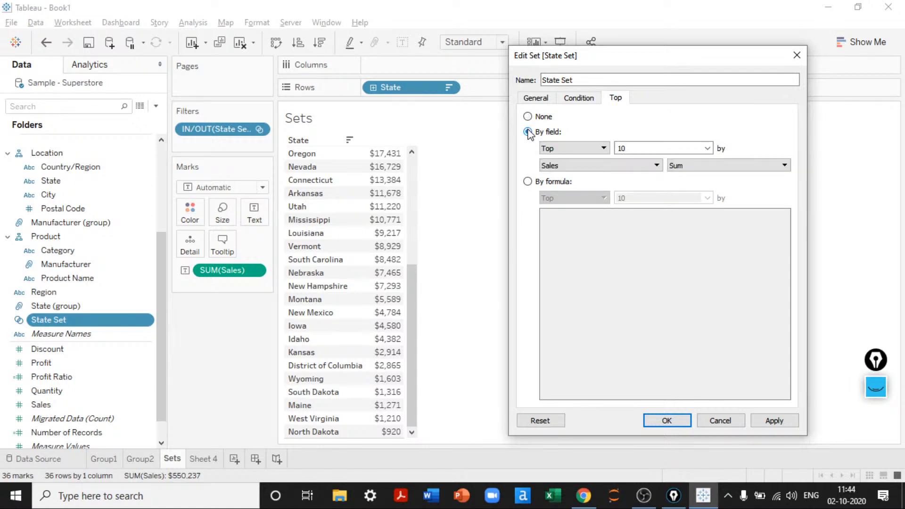
{"action": "left_click", "coordinate": [572, 149]}
{"action": "left_click", "coordinate": [557, 159]}
{"action": "left_click", "coordinate": [673, 147]}
{"action": "left_click_drag", "start_coordinate": [626, 140], "coordinate": [511, 131]}
{"action": "type", "text": "5"}
{"action": "key", "text": "Tab"}
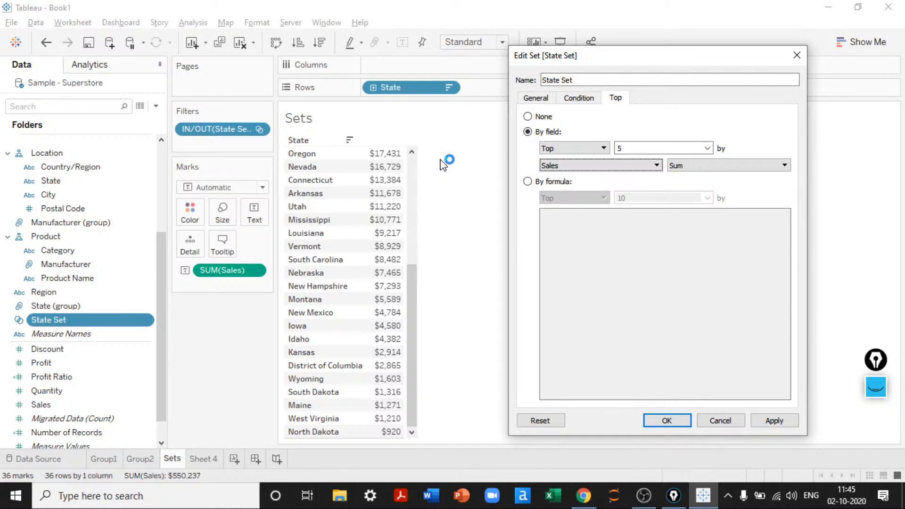
Step: Rename the set as Top 5 States, apply the changes and close the editor
{"action": "triple_click", "coordinate": [588, 80]}
{"action": "type", "text": "Top 5 S"}
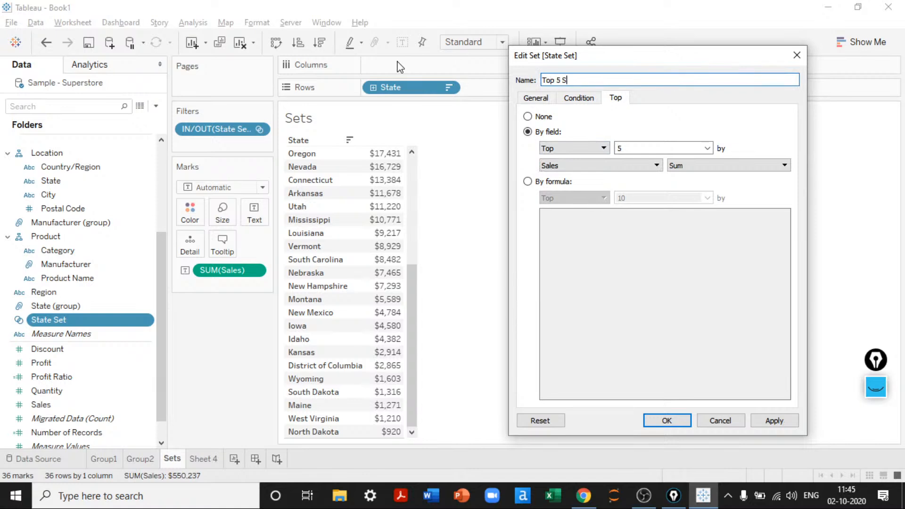
{"action": "type", "text": "tates"}
{"action": "left_click", "coordinate": [778, 420]}
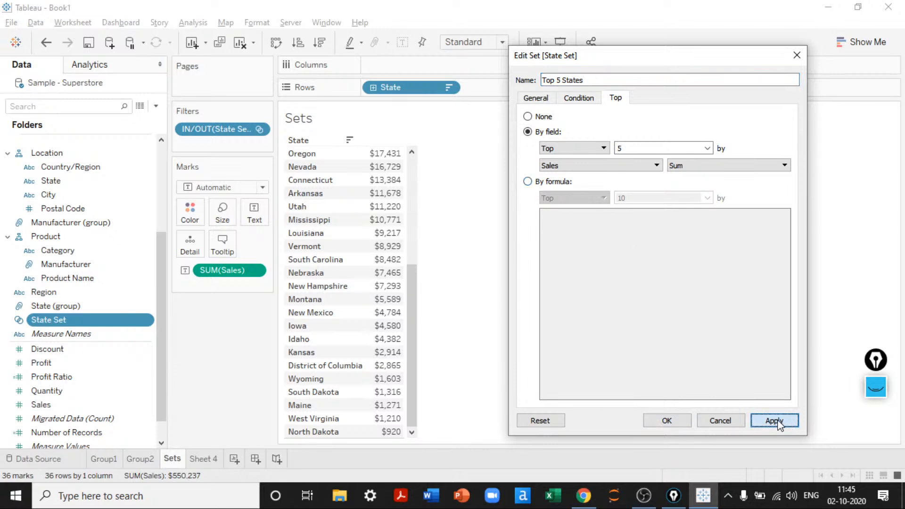
{"action": "left_click", "coordinate": [666, 421]}
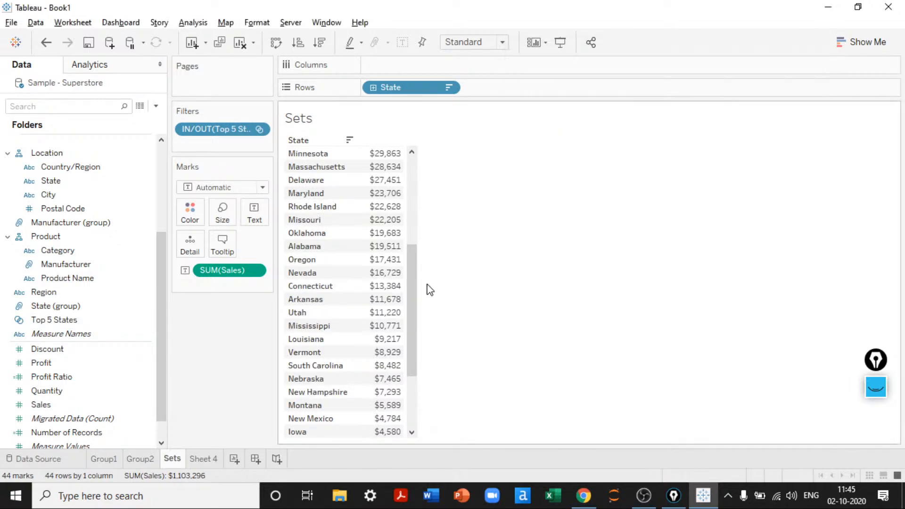
Step: Switch the In / Out of Top 5 States filter to keep only In
{"action": "double_click", "coordinate": [226, 130]}
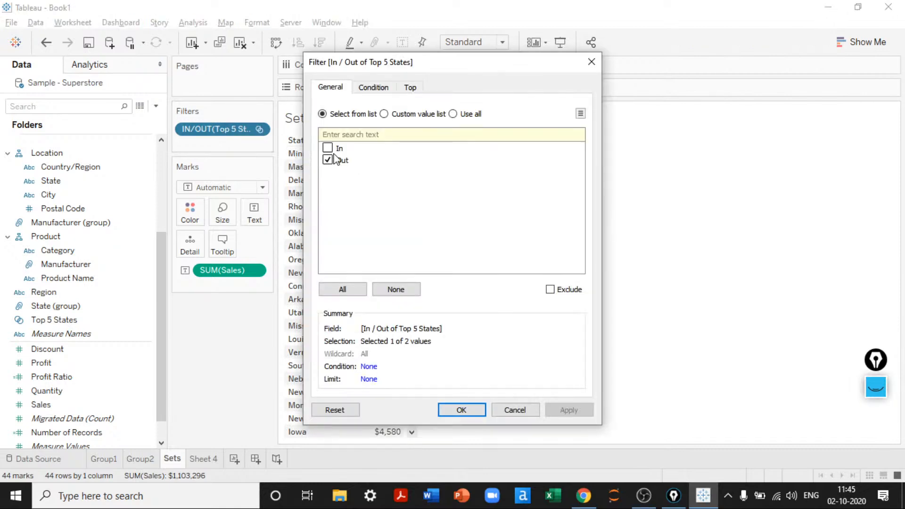
{"action": "left_click", "coordinate": [332, 158]}
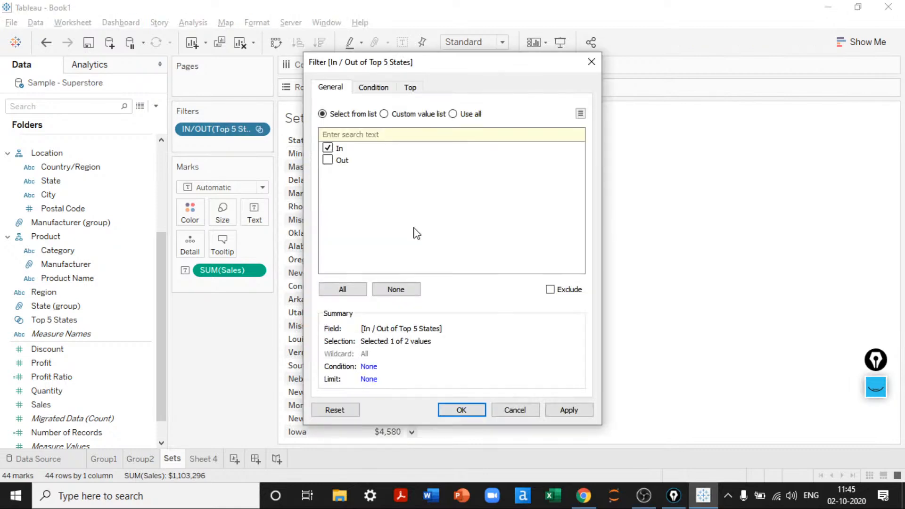
{"action": "left_click", "coordinate": [567, 410]}
{"action": "left_click", "coordinate": [473, 409]}
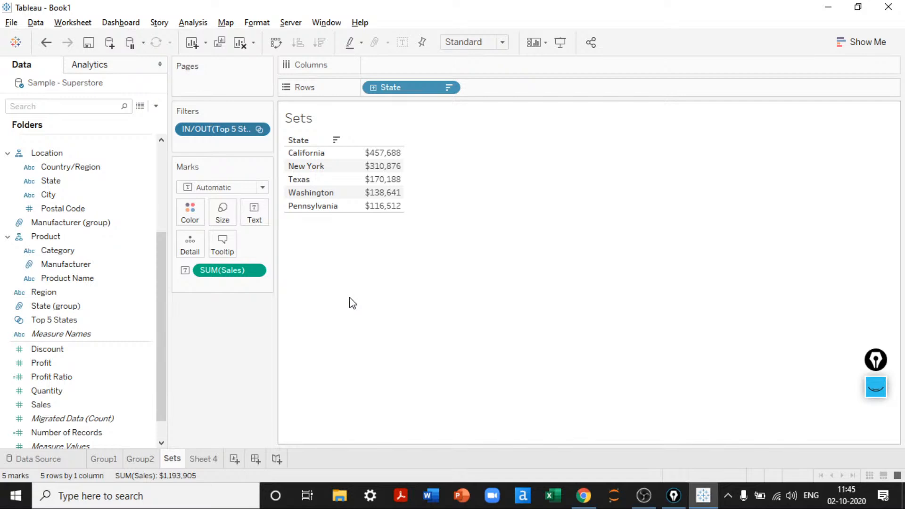
Step: Remove the Top 5 States filter and start a new set on State named Bottom 5 States
{"action": "left_click_drag", "start_coordinate": [226, 135], "coordinate": [388, 363]}
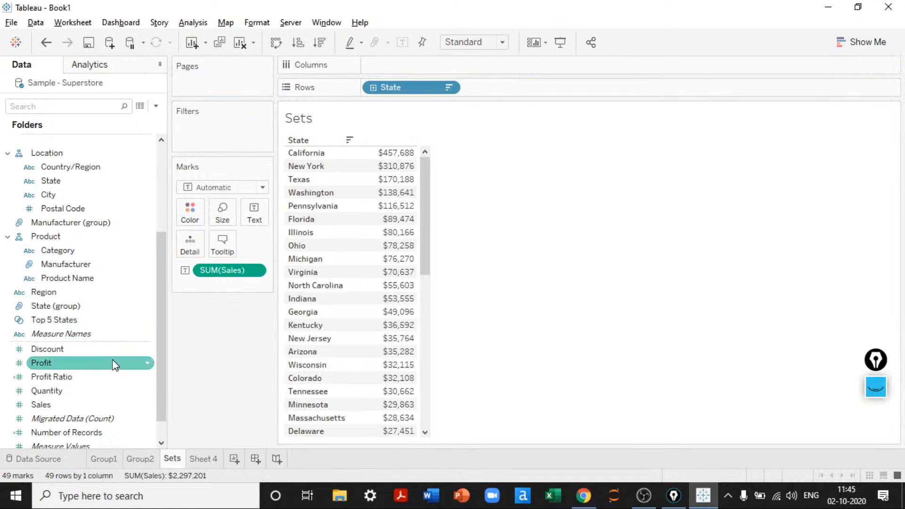
{"action": "right_click", "coordinate": [86, 184]}
{"action": "mouse_move", "coordinate": [151, 293]}
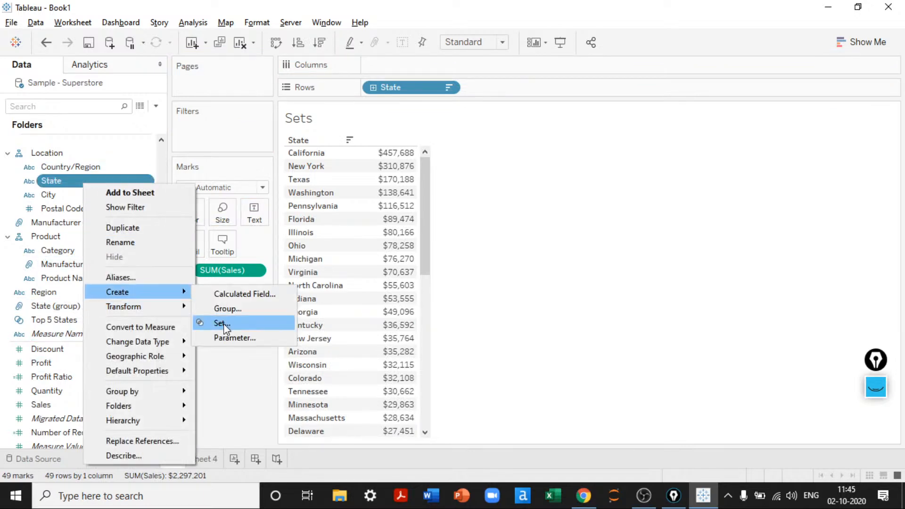
{"action": "left_click", "coordinate": [220, 324]}
{"action": "key", "text": "ctrl+a"}
{"action": "type", "text": "Bottom "}
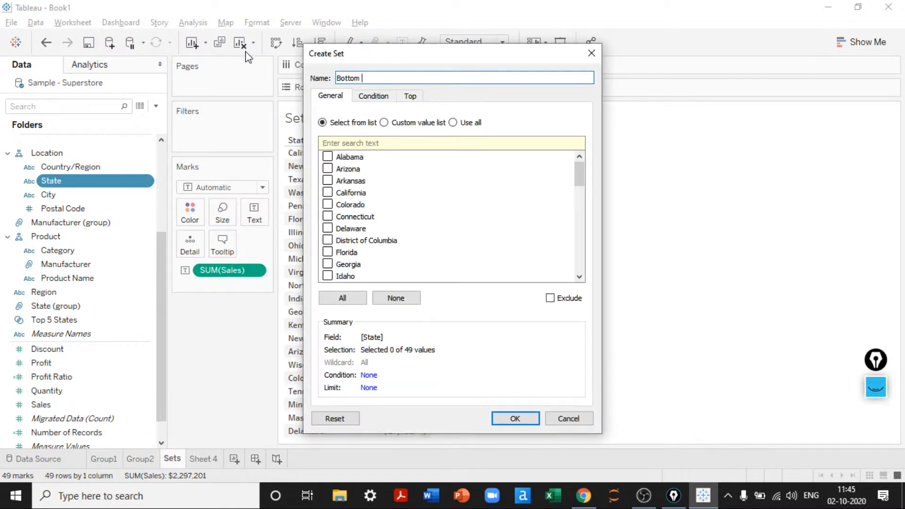
{"action": "type", "text": "5 States"}
Step: Limit the new set by field to the bottom 5 states by Sum of Sales and create it
{"action": "left_click", "coordinate": [416, 98]}
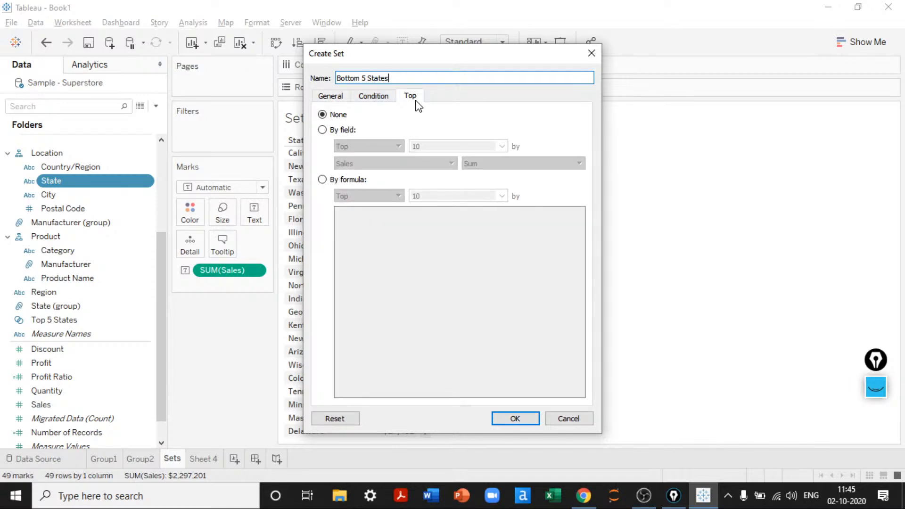
{"action": "left_click", "coordinate": [338, 128]}
{"action": "left_click", "coordinate": [361, 146]}
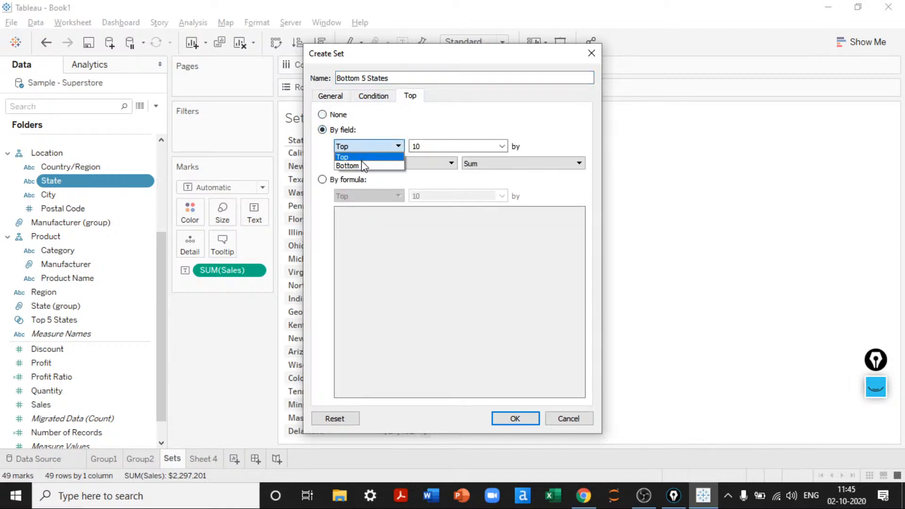
{"action": "left_click", "coordinate": [372, 162]}
{"action": "left_click_drag", "start_coordinate": [430, 145], "coordinate": [313, 141]}
{"action": "type", "text": "5"}
{"action": "left_click", "coordinate": [514, 418]}
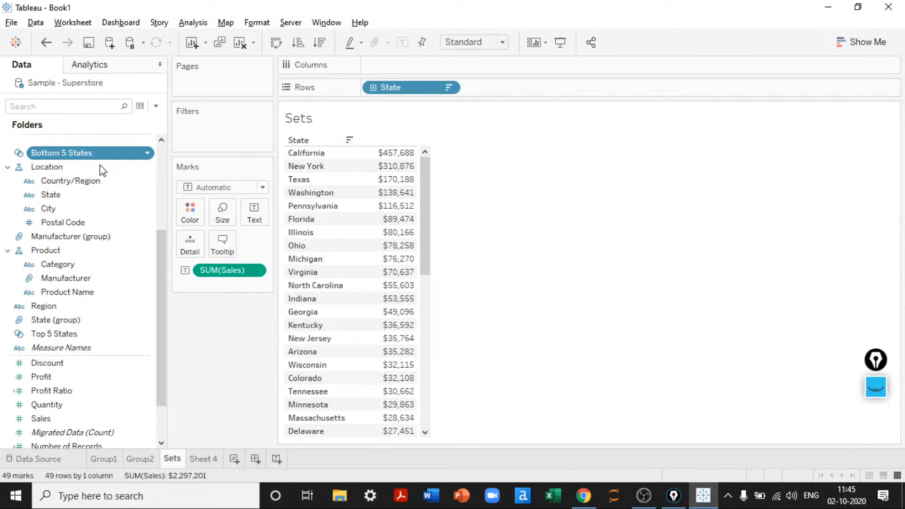
Step: Filter the table by Bottom 5 States and Top 5 States together, and remove both filters
{"action": "left_click_drag", "start_coordinate": [158, 269], "coordinate": [160, 174]}
{"action": "left_click_drag", "start_coordinate": [89, 278], "coordinate": [234, 130]}
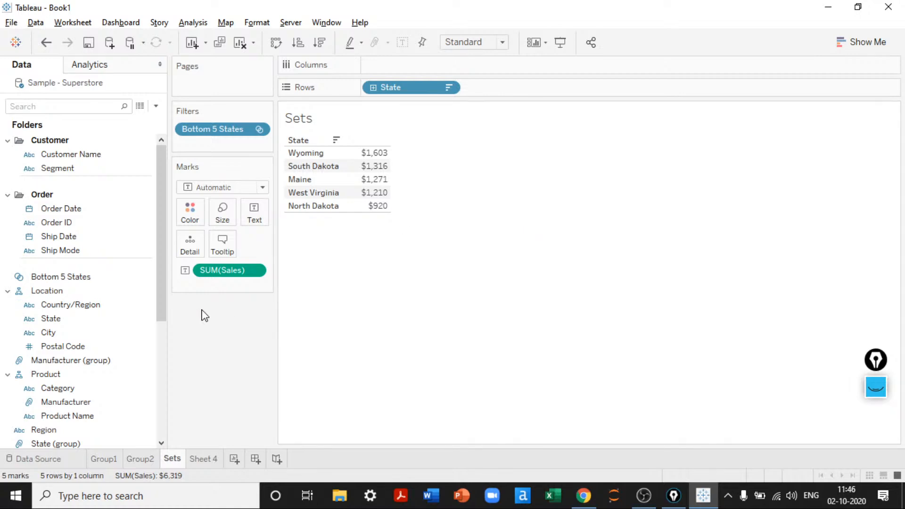
{"action": "left_click_drag", "start_coordinate": [163, 256], "coordinate": [163, 307]}
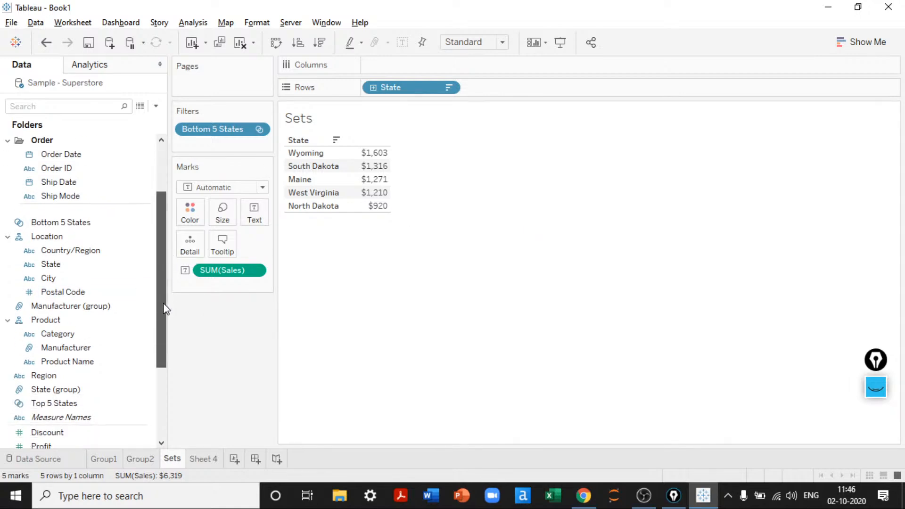
{"action": "left_click", "coordinate": [56, 406]}
{"action": "left_click_drag", "start_coordinate": [56, 415], "coordinate": [202, 155]}
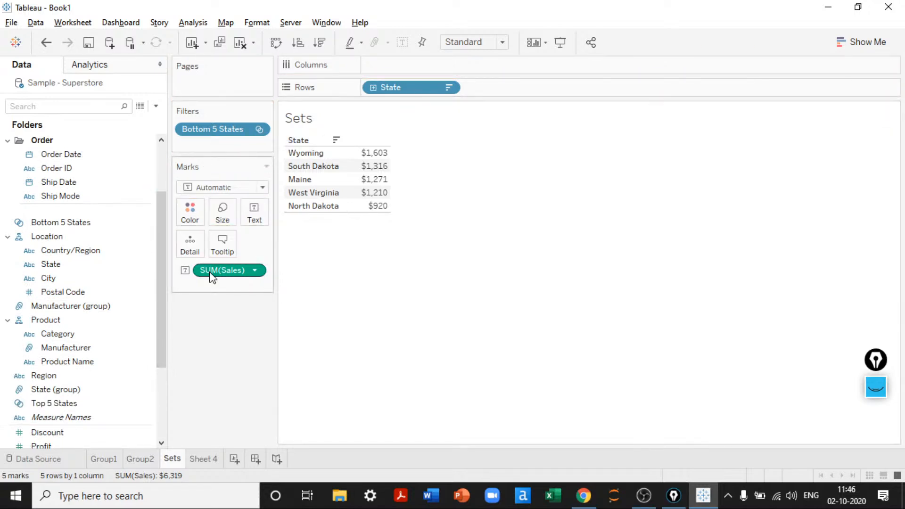
{"action": "left_click", "coordinate": [77, 404]}
{"action": "left_click_drag", "start_coordinate": [75, 406], "coordinate": [224, 147]}
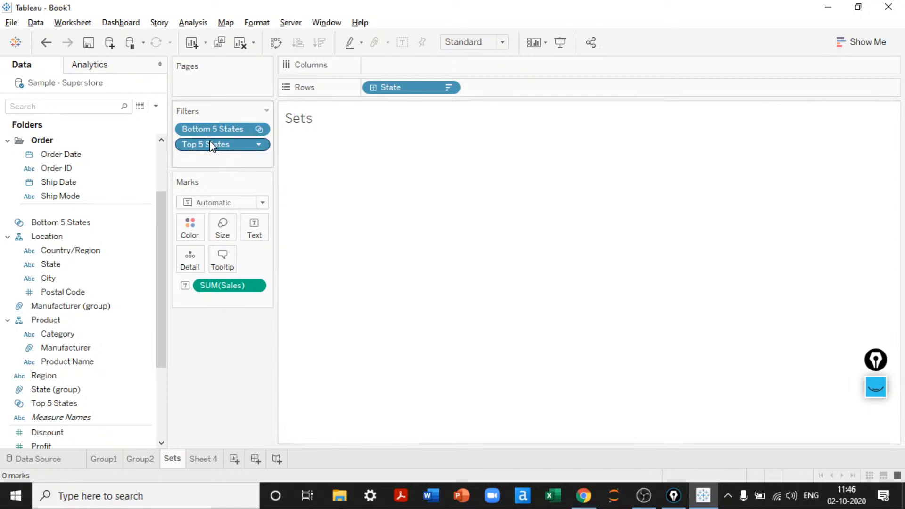
{"action": "left_click_drag", "start_coordinate": [210, 146], "coordinate": [222, 366]}
{"action": "left_click_drag", "start_coordinate": [203, 128], "coordinate": [210, 353]}
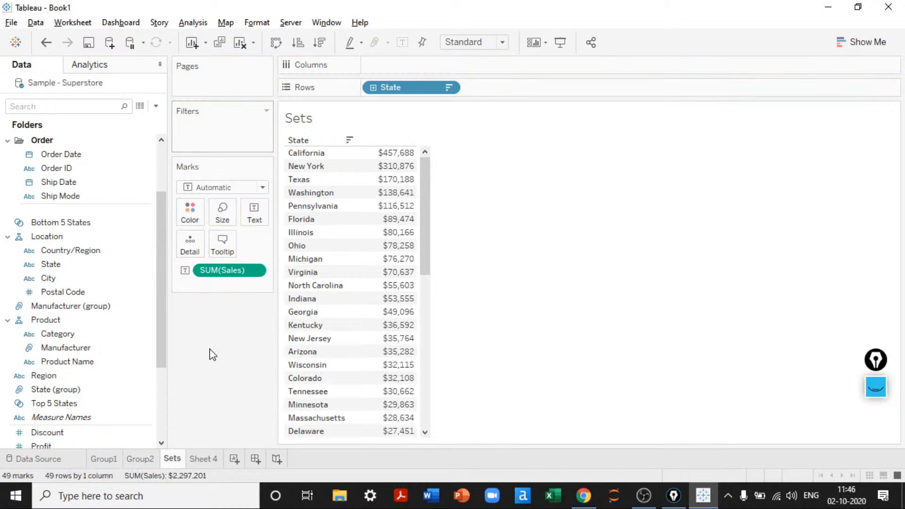
Step: Create a combined set named Top & Bottom 5 containing all members of Bottom 5 States and Top 5 States
{"action": "left_click", "coordinate": [54, 403]}
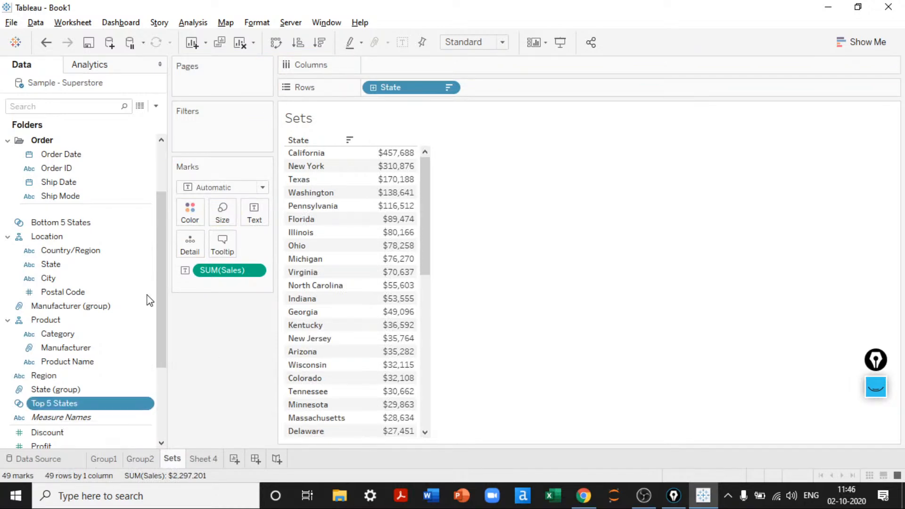
{"action": "left_click", "coordinate": [94, 227], "text": "ctrl"}
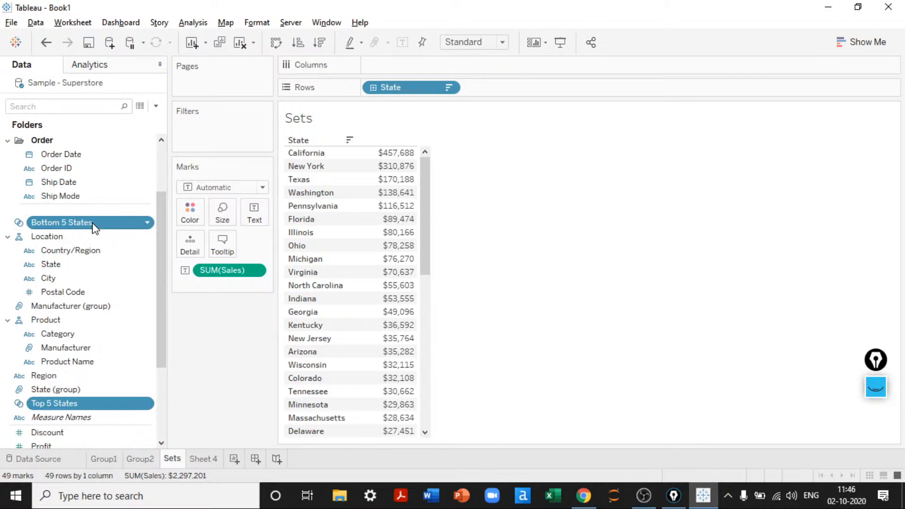
{"action": "right_click", "coordinate": [94, 227]}
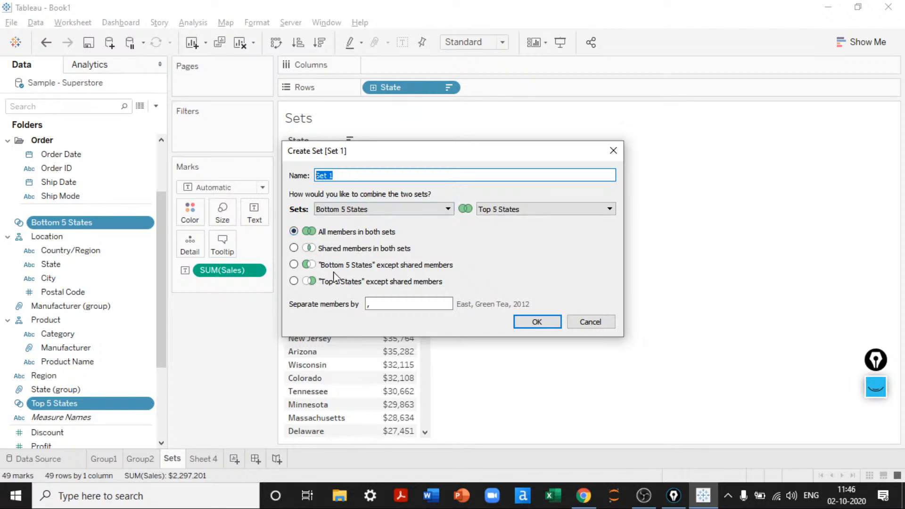
{"action": "type", "text": "Top & Bottm"}
{"action": "key", "text": "BackSpace"}
{"action": "key", "text": "BackSpace"}
{"action": "type", "text": "om 56"}
{"action": "key", "text": "BackSpace"}
{"action": "left_click", "coordinate": [537, 323]}
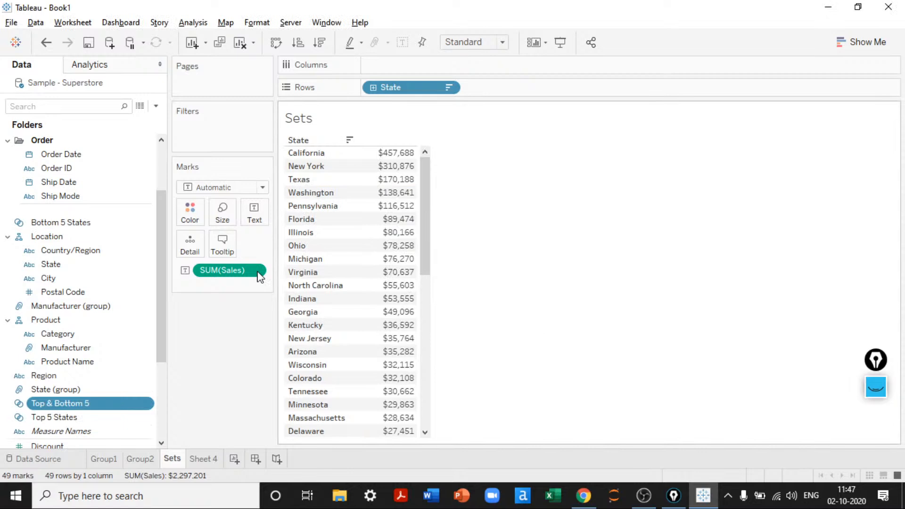
Step: Filter the table by the Top & Bottom 5 set and rename the sheet Top & Bottom States by Sales
{"action": "left_click_drag", "start_coordinate": [59, 403], "coordinate": [238, 135]}
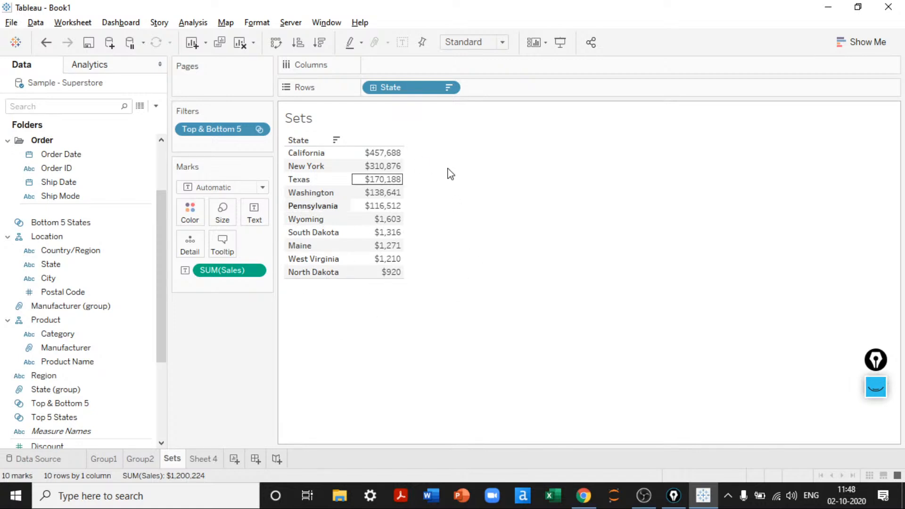
{"action": "double_click", "coordinate": [172, 458]}
{"action": "type", "text": "Top &"}
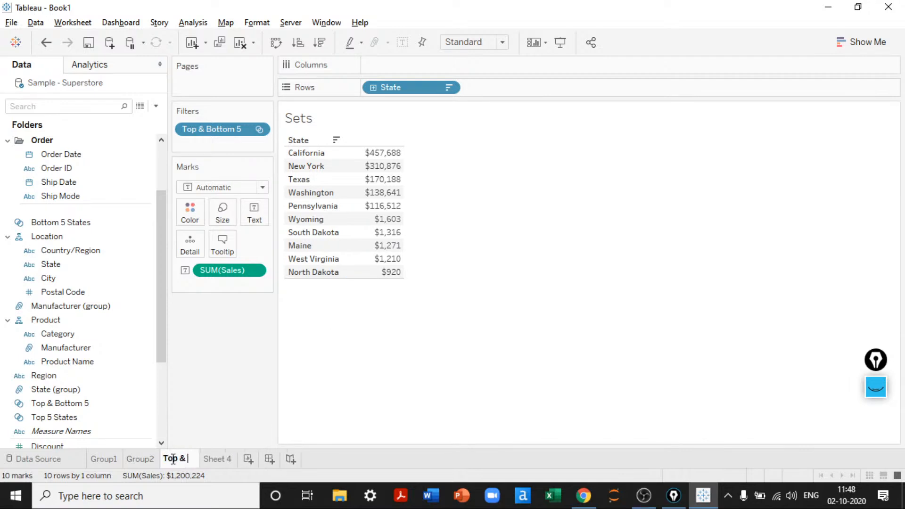
{"action": "type", "text": " Bottom"}
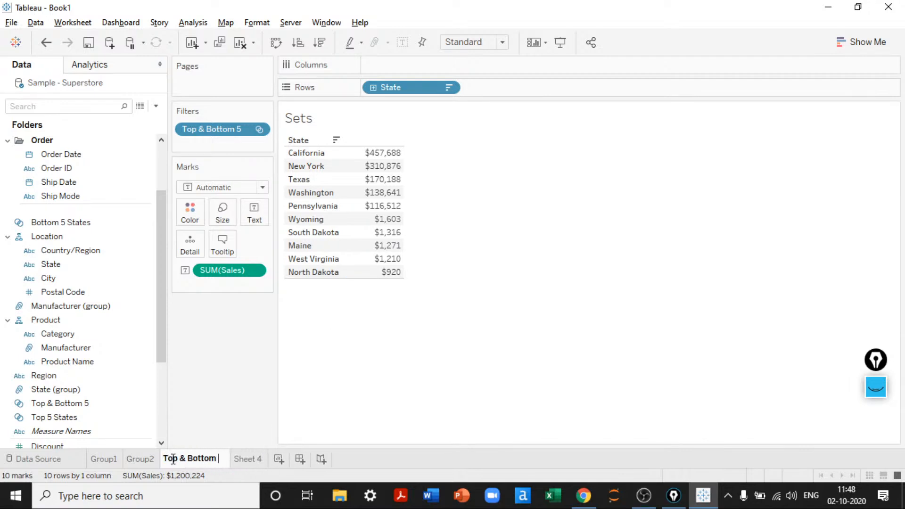
{"action": "type", "text": " States by Sales"}
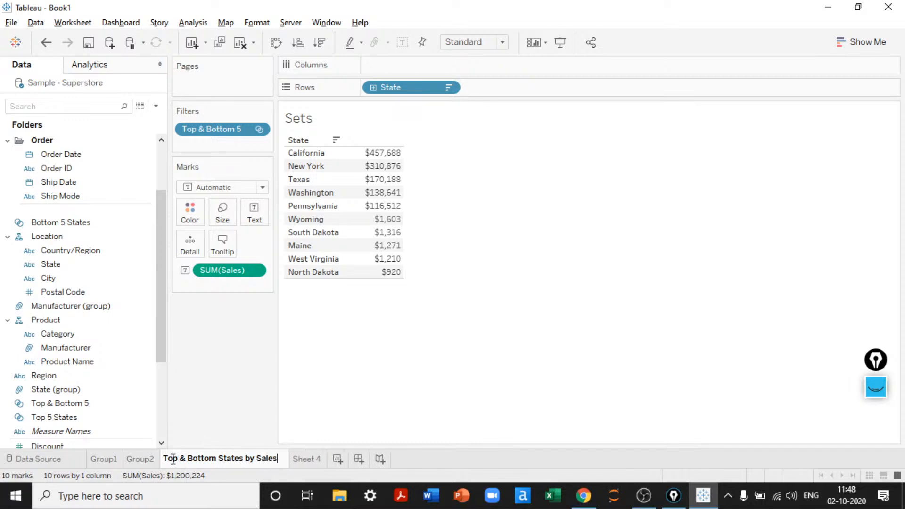
{"action": "key", "text": "Return"}
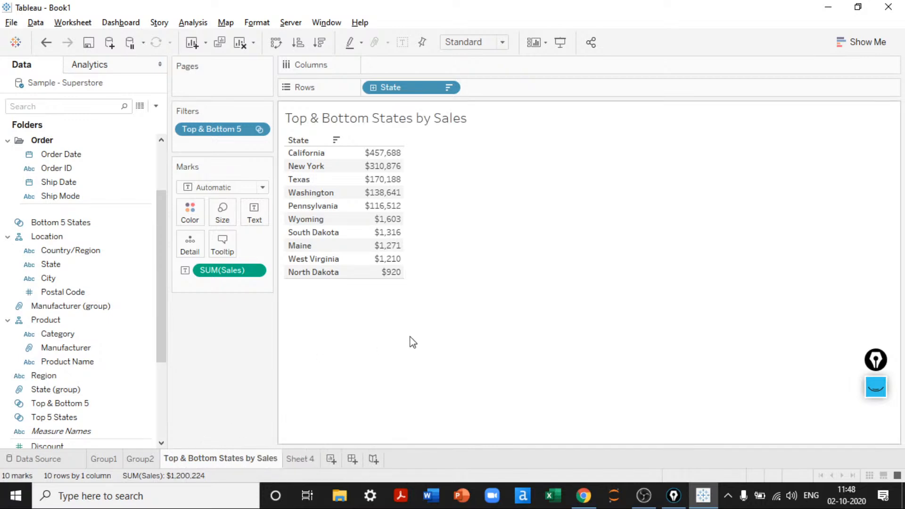
Step: Hide the worksheet title and the State field label above the rows
{"action": "right_click", "coordinate": [328, 128]}
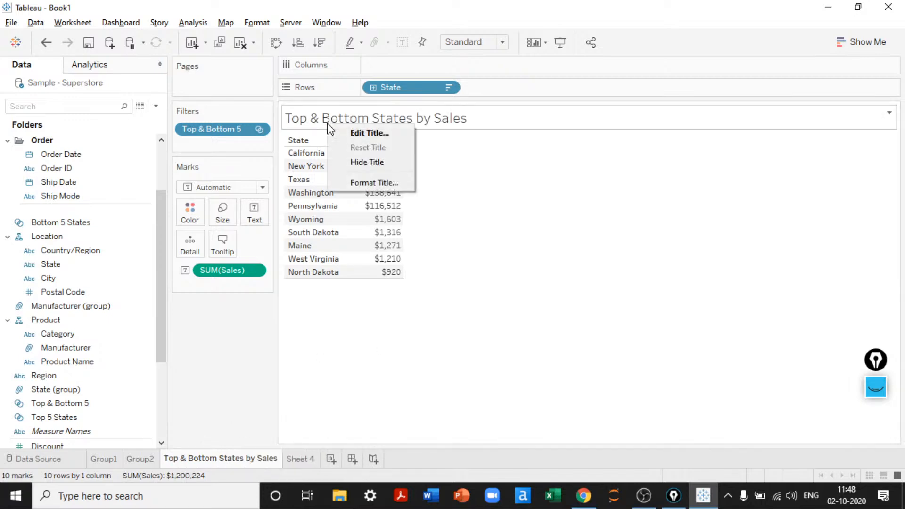
{"action": "left_click", "coordinate": [384, 163]}
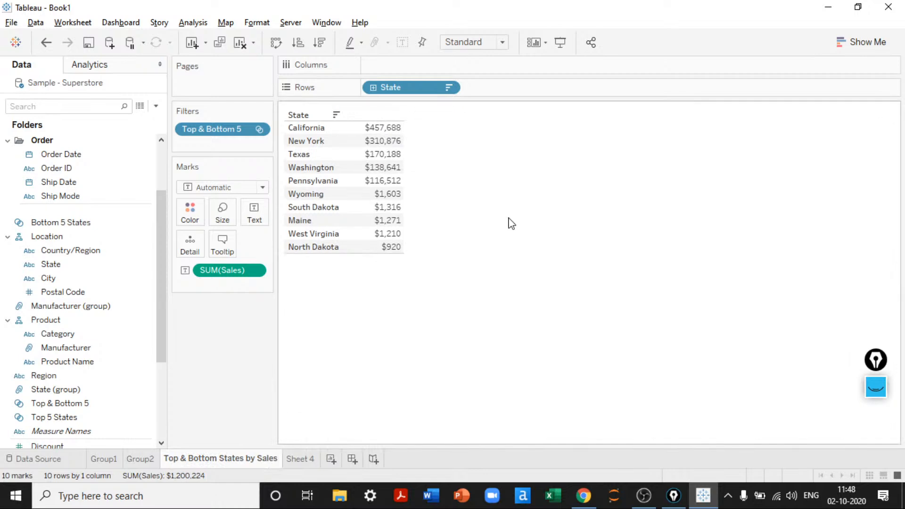
{"action": "right_click", "coordinate": [308, 118]}
{"action": "left_click", "coordinate": [381, 247]}
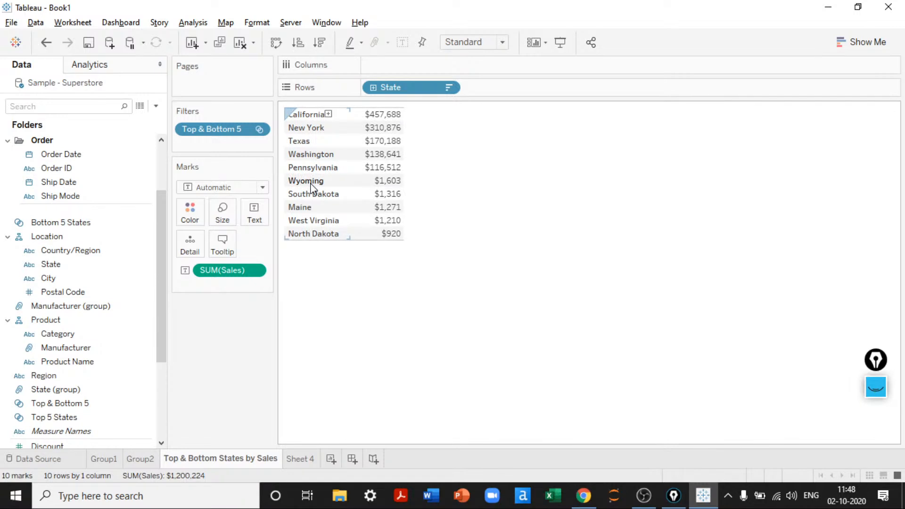
Step: Try the view as horizontal bars and as a highlight table, sorting the states by Sales in descending order
{"action": "left_click", "coordinate": [839, 42]}
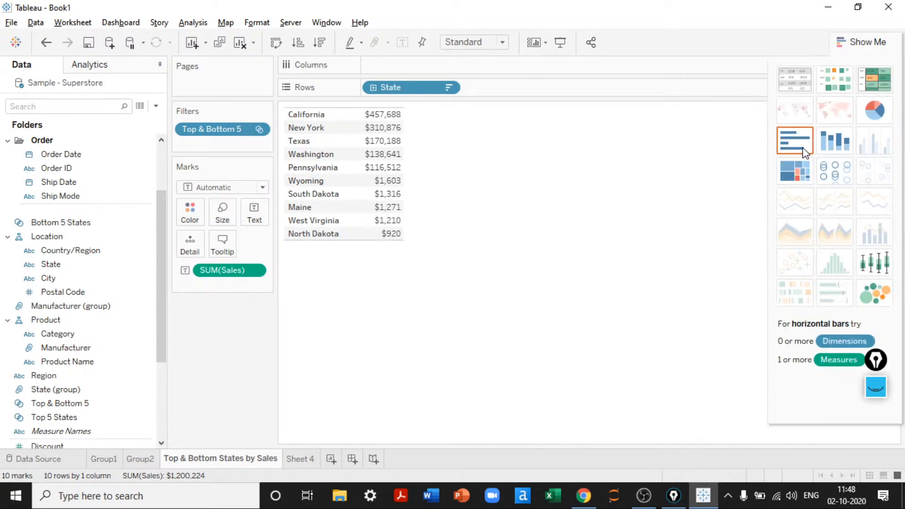
{"action": "left_click", "coordinate": [801, 151]}
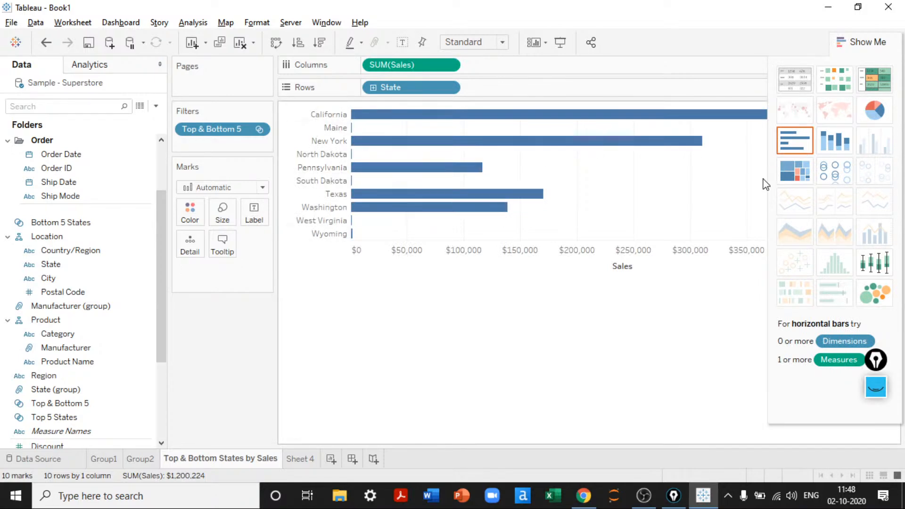
{"action": "left_click", "coordinate": [886, 83]}
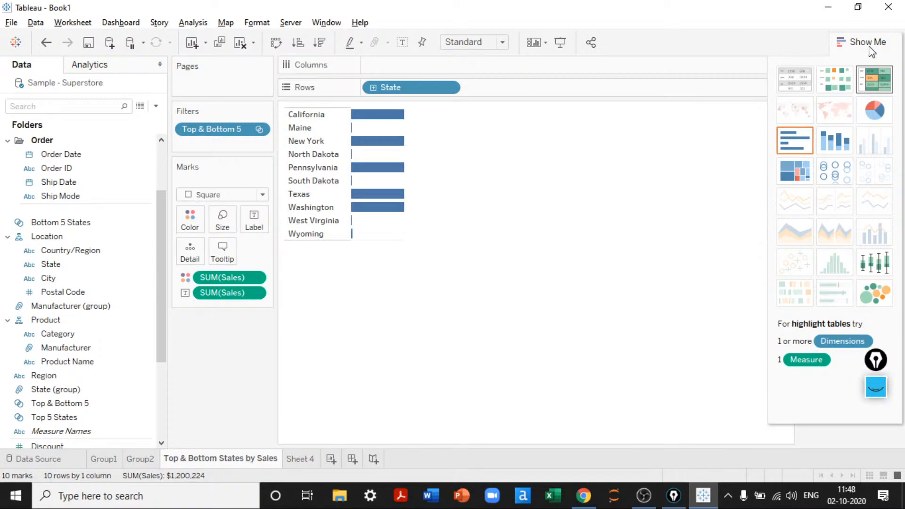
{"action": "left_click", "coordinate": [868, 41]}
{"action": "left_click", "coordinate": [319, 42]}
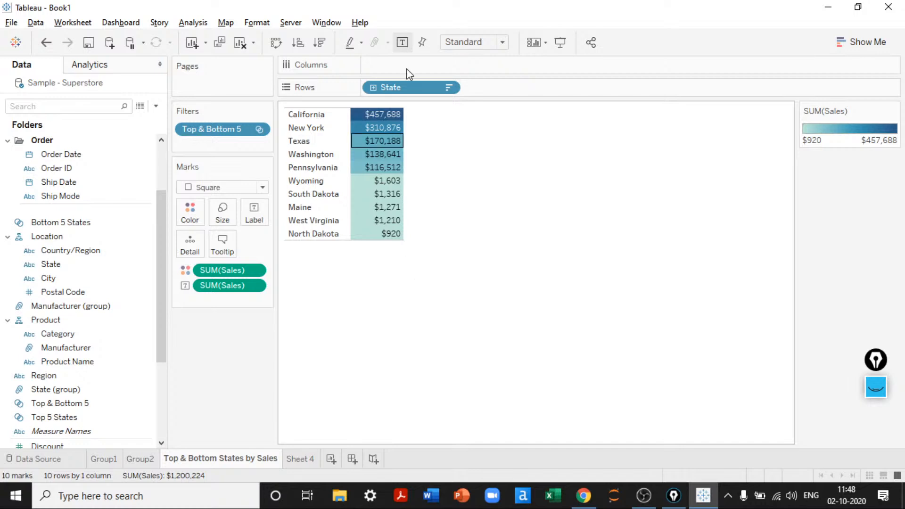
Step: Change the view to a horizontal bar chart and sort the states by Sales in descending order
{"action": "left_click", "coordinate": [848, 50]}
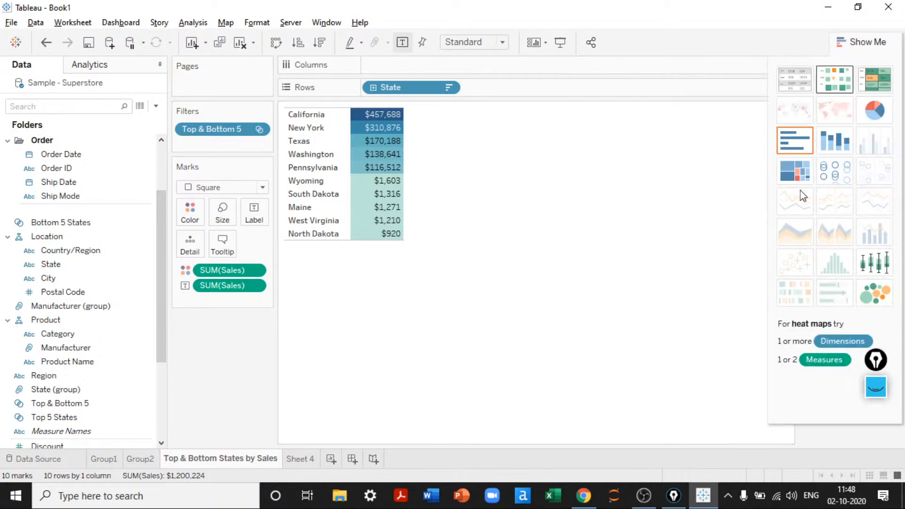
{"action": "left_click", "coordinate": [792, 143]}
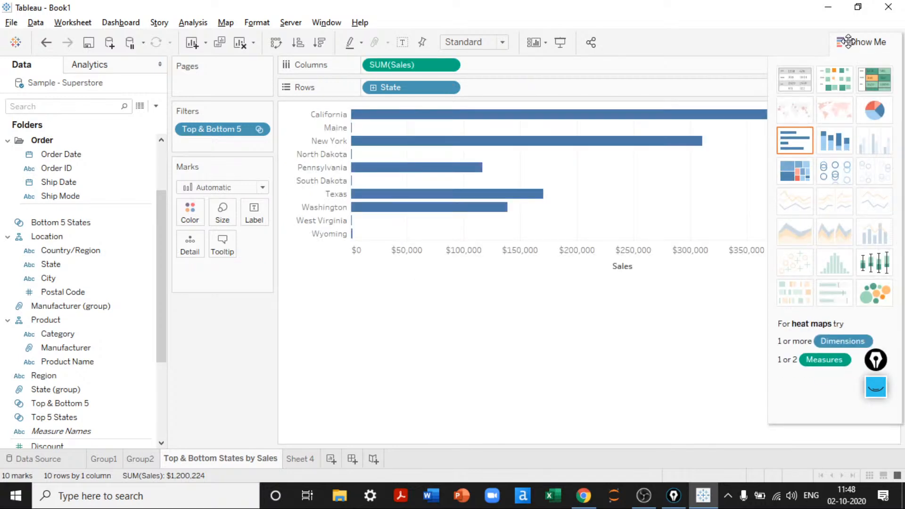
{"action": "left_click", "coordinate": [862, 42]}
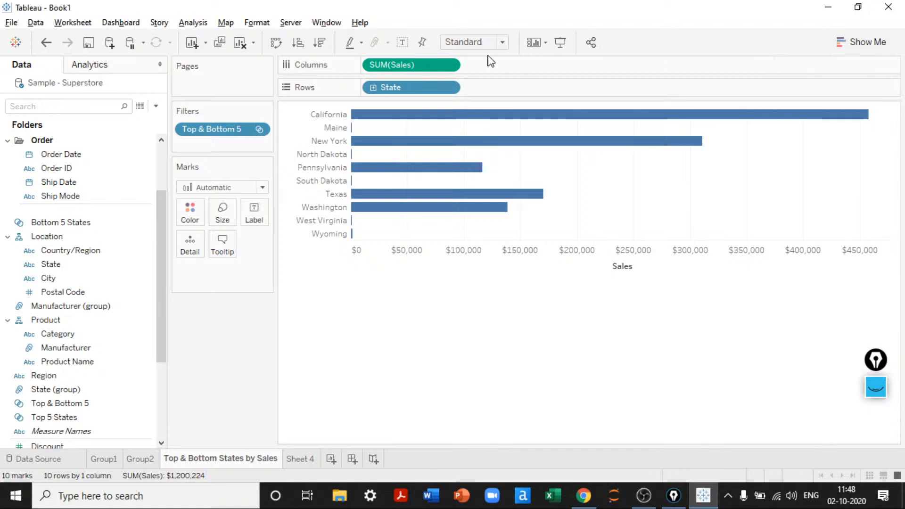
{"action": "left_click", "coordinate": [328, 49]}
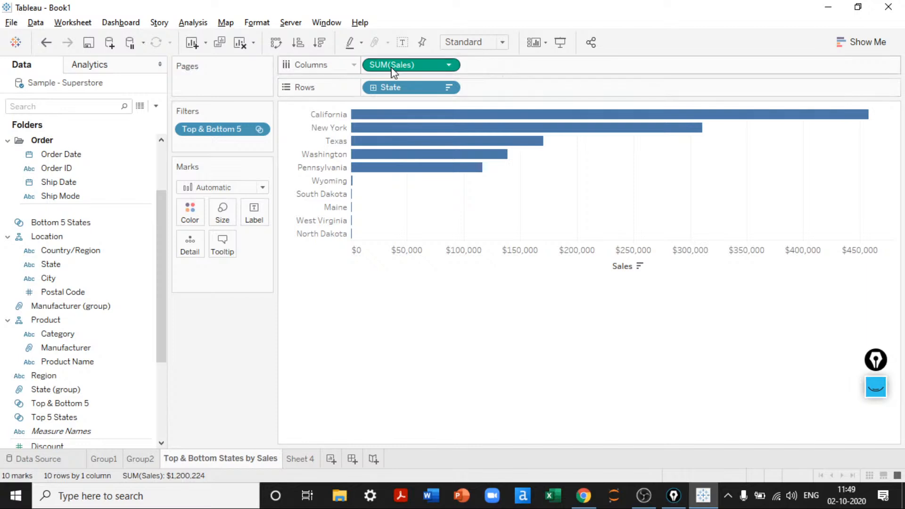
Step: Duplicate SUM(Sales) on Columns, change the copy to -SUM([Sales]), and place it before the original measure
{"action": "left_click_drag", "start_coordinate": [391, 69], "coordinate": [500, 72]}
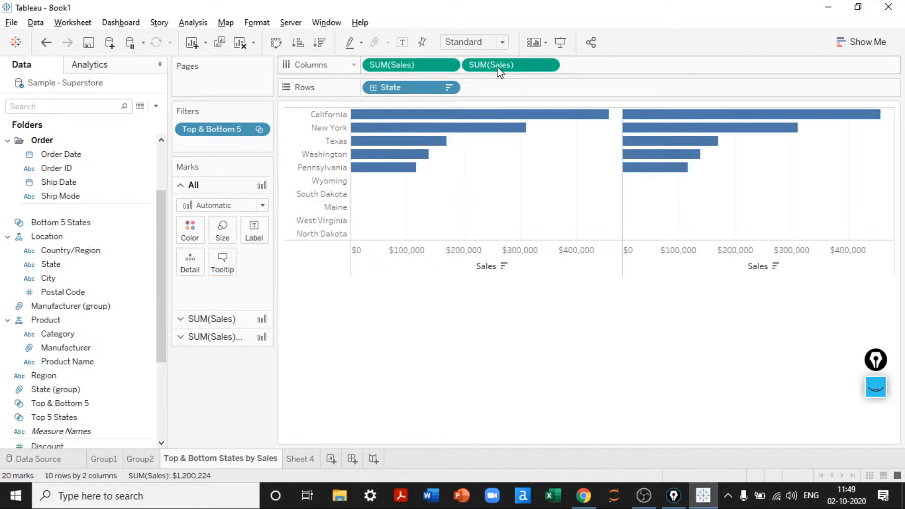
{"action": "double_click", "coordinate": [498, 68]}
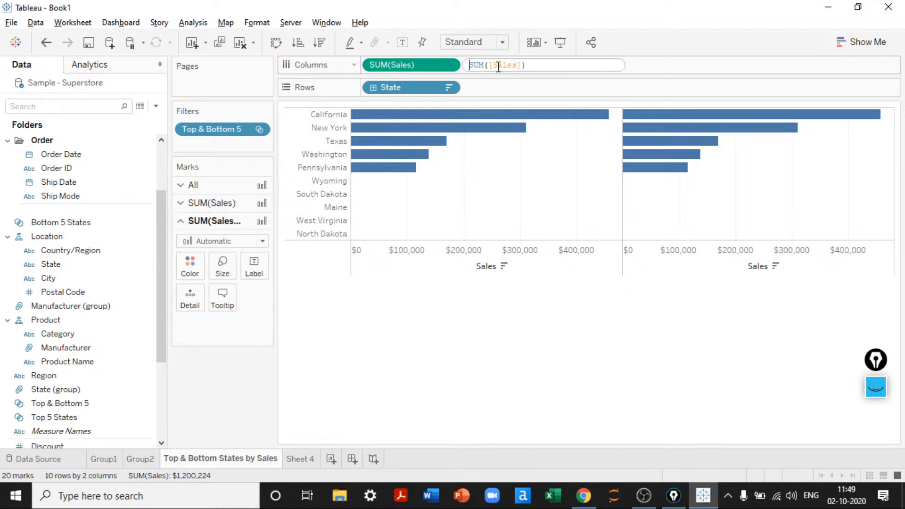
{"action": "type", "text": "-"}
{"action": "key", "text": "Return"}
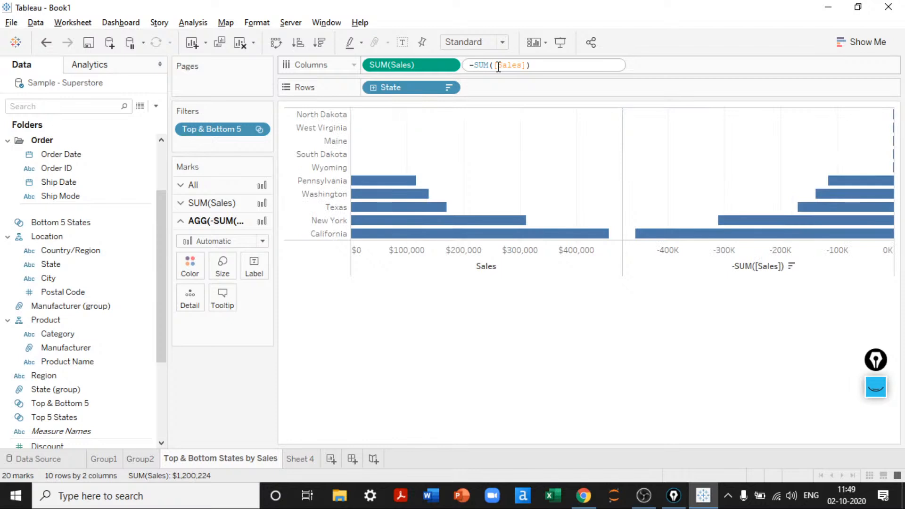
{"action": "left_click", "coordinate": [648, 184]}
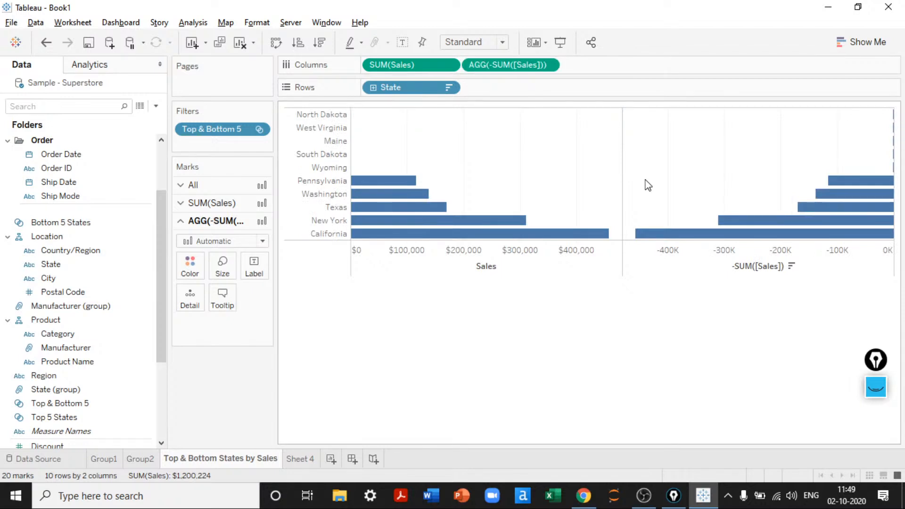
{"action": "left_click_drag", "start_coordinate": [497, 66], "coordinate": [339, 64]}
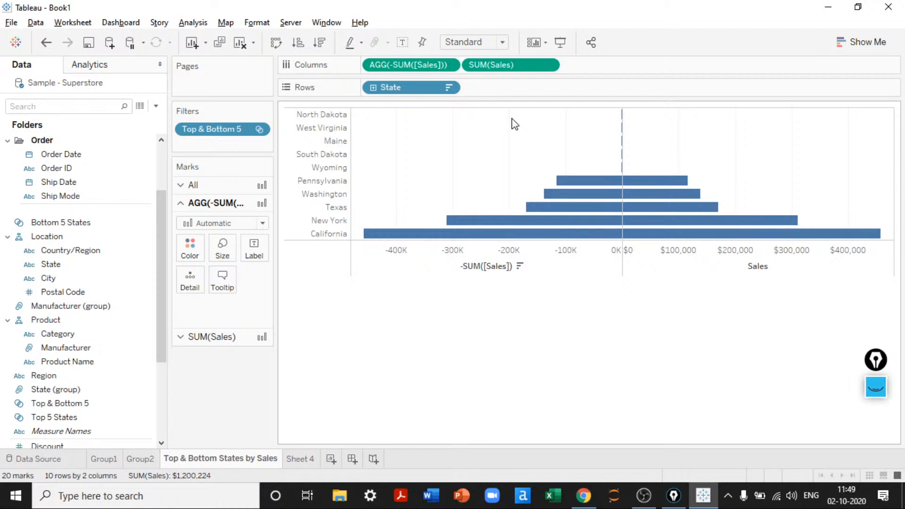
Step: Hide the axis headers beneath the mirrored -SUM([Sales]) and Sales bars
{"action": "right_click", "coordinate": [658, 265]}
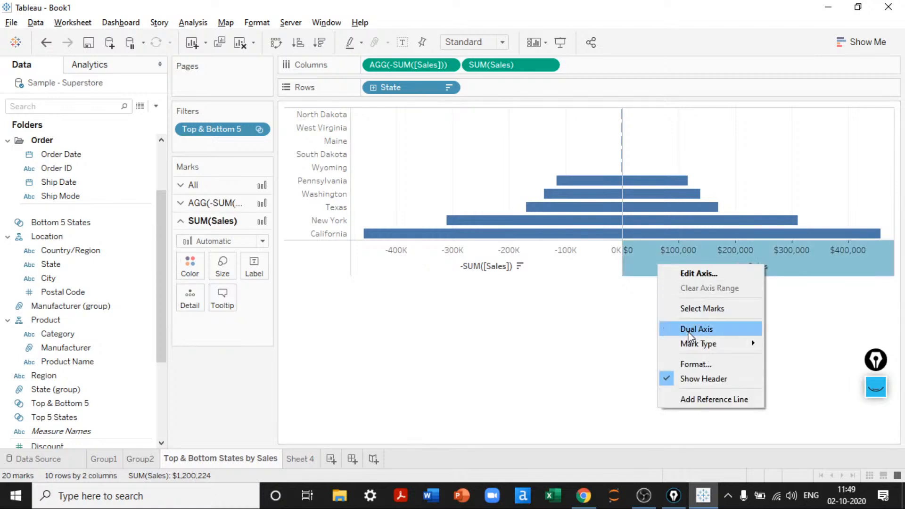
{"action": "left_click", "coordinate": [690, 328]}
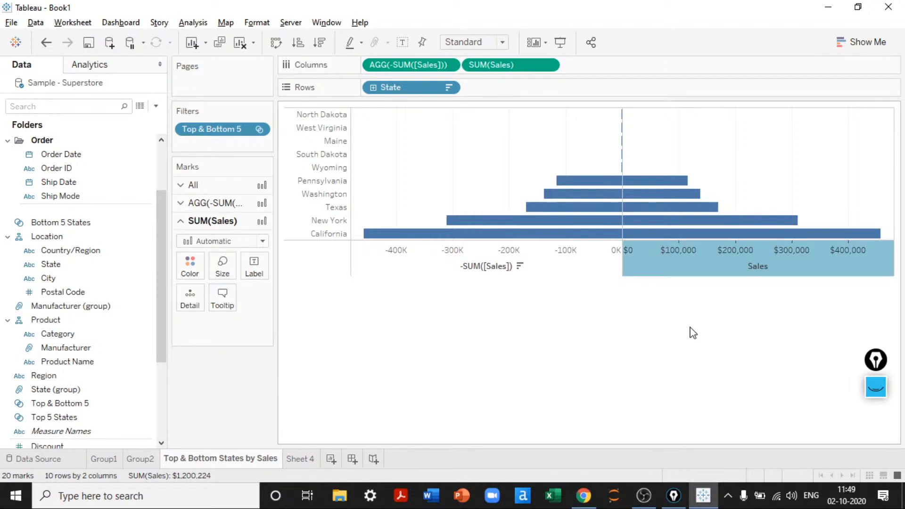
{"action": "right_click", "coordinate": [649, 245]}
{"action": "left_click", "coordinate": [701, 349]}
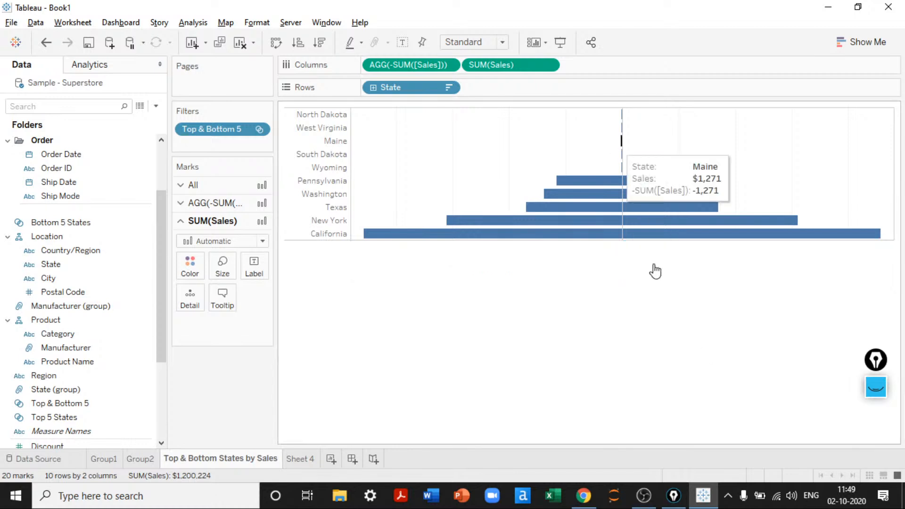
Step: Format the sheet borders with the row divider and column divider lines set to None
{"action": "right_click", "coordinate": [621, 141]}
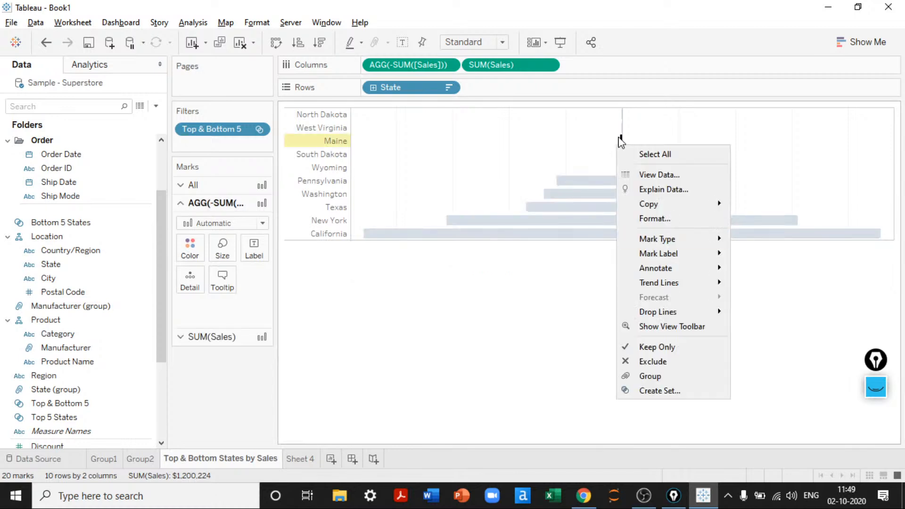
{"action": "left_click", "coordinate": [650, 218]}
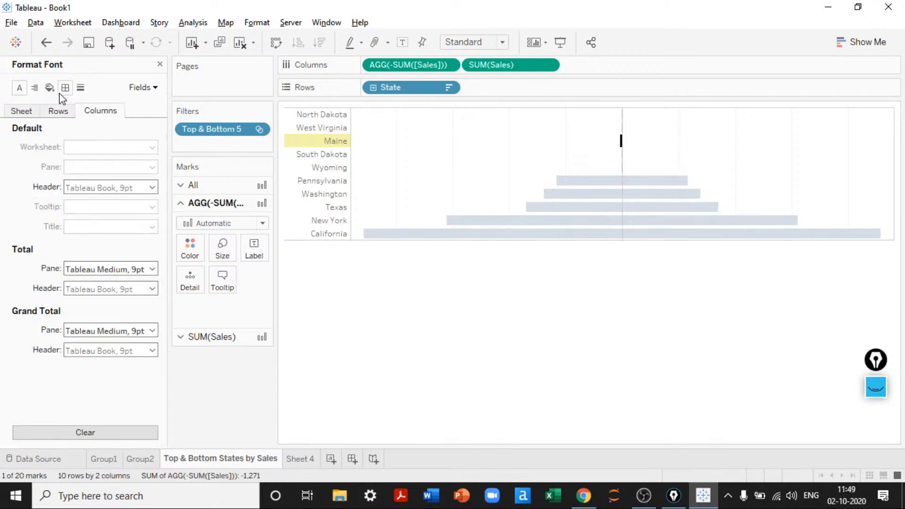
{"action": "left_click", "coordinate": [62, 91]}
{"action": "left_click", "coordinate": [36, 112]}
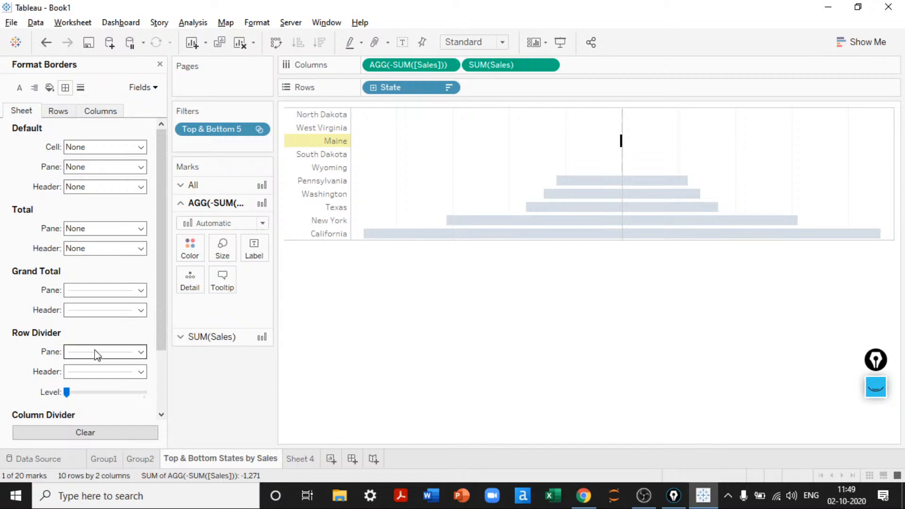
{"action": "scroll", "coordinate": [97, 354], "scroll_direction": "down", "scroll_amount": 2}
{"action": "left_click", "coordinate": [94, 274]}
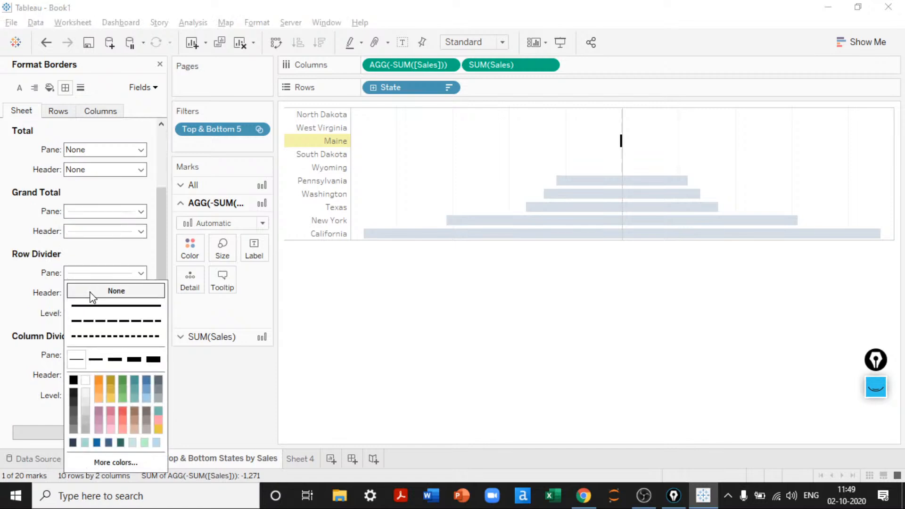
{"action": "left_click", "coordinate": [92, 296]}
{"action": "left_click", "coordinate": [81, 355]}
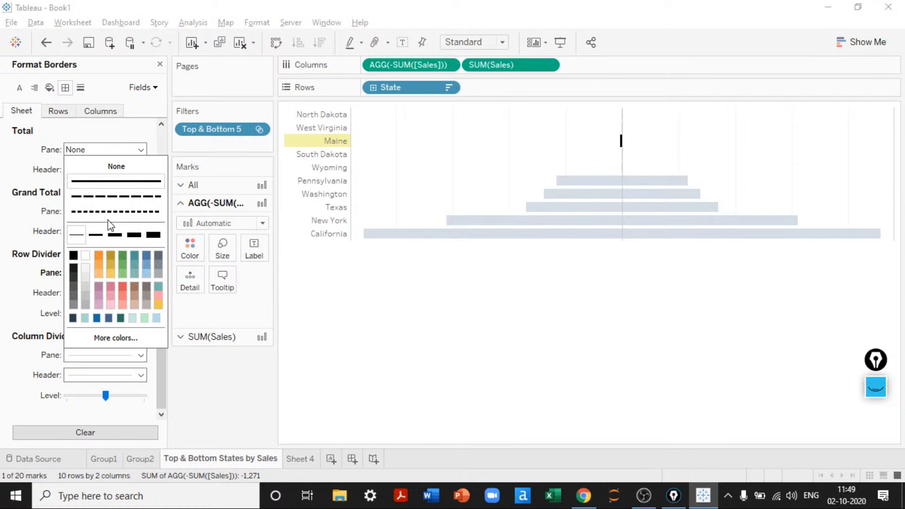
{"action": "left_click", "coordinate": [99, 165]}
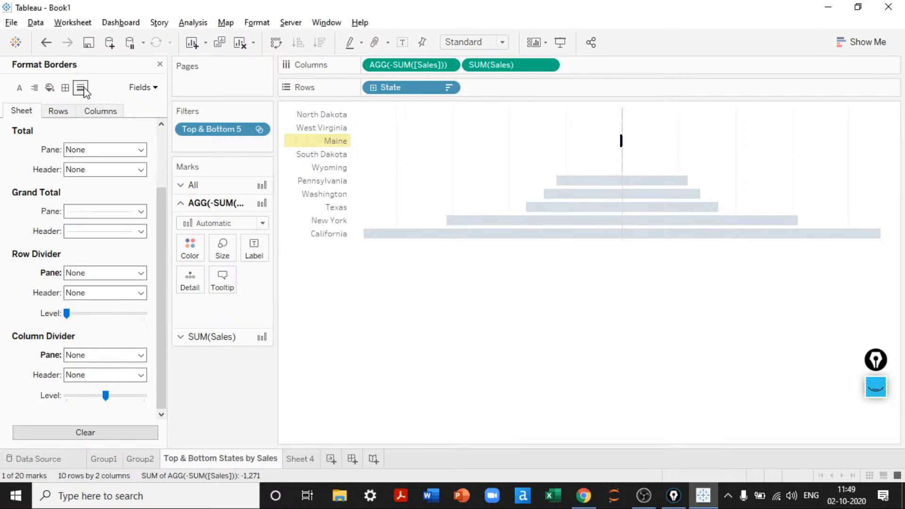
Step: Set the zero lines and axis ticks for rows to None in the line formatting
{"action": "left_click", "coordinate": [84, 91]}
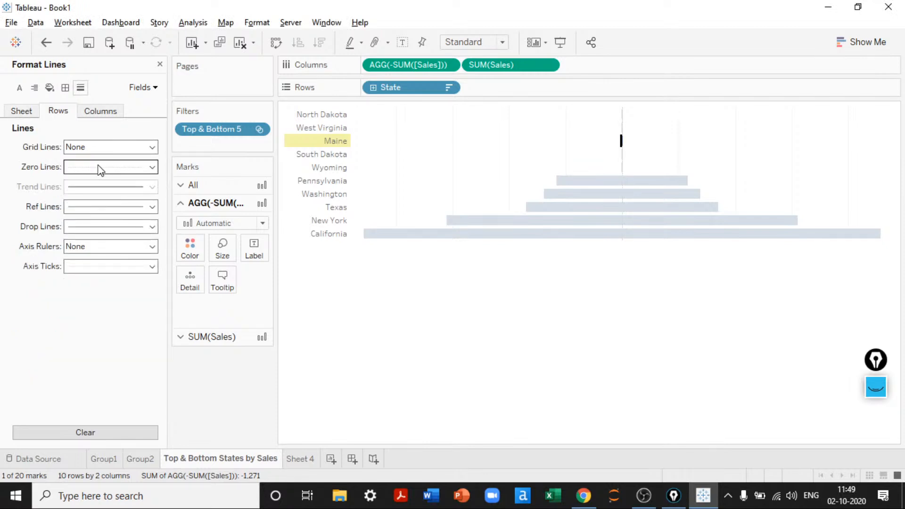
{"action": "left_click", "coordinate": [99, 169]}
{"action": "left_click", "coordinate": [104, 185]}
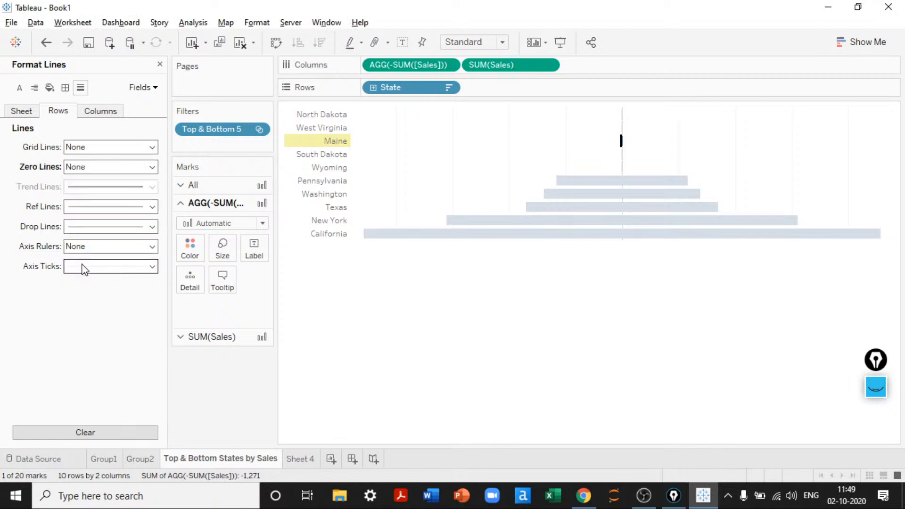
{"action": "left_click", "coordinate": [83, 267]}
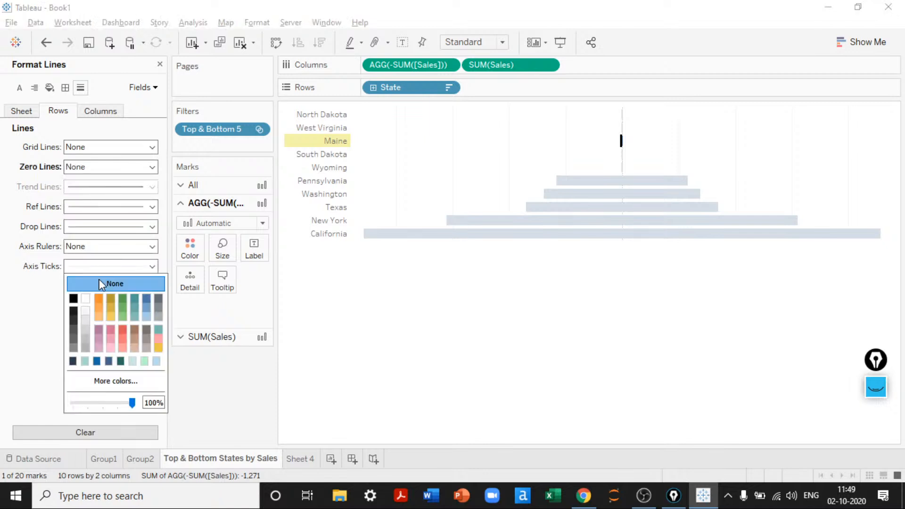
{"action": "left_click", "coordinate": [102, 284]}
Step: Set the grid lines and zero lines for columns to None
{"action": "left_click", "coordinate": [100, 110]}
{"action": "left_click", "coordinate": [110, 147]}
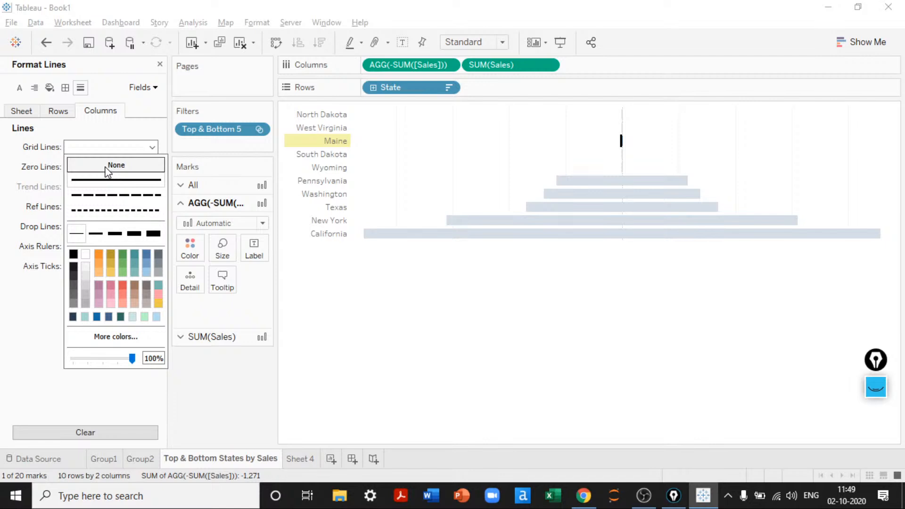
{"action": "left_click", "coordinate": [108, 166]}
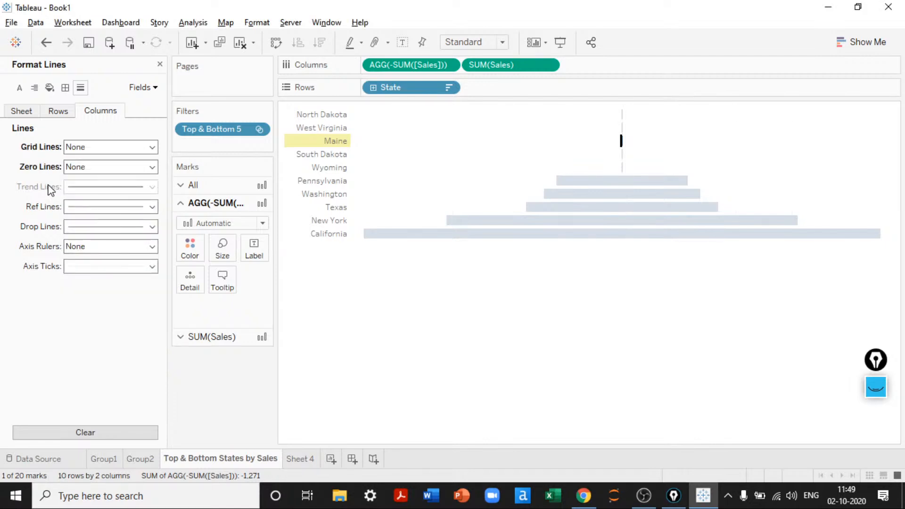
Step: Set the axis ticks for columns to None in the line formatting
{"action": "left_click", "coordinate": [508, 305]}
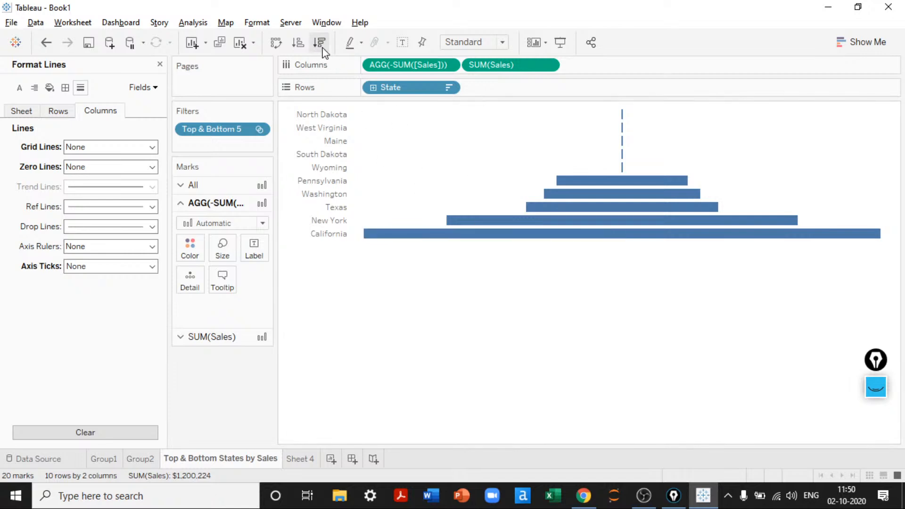
{"action": "left_click", "coordinate": [448, 66]}
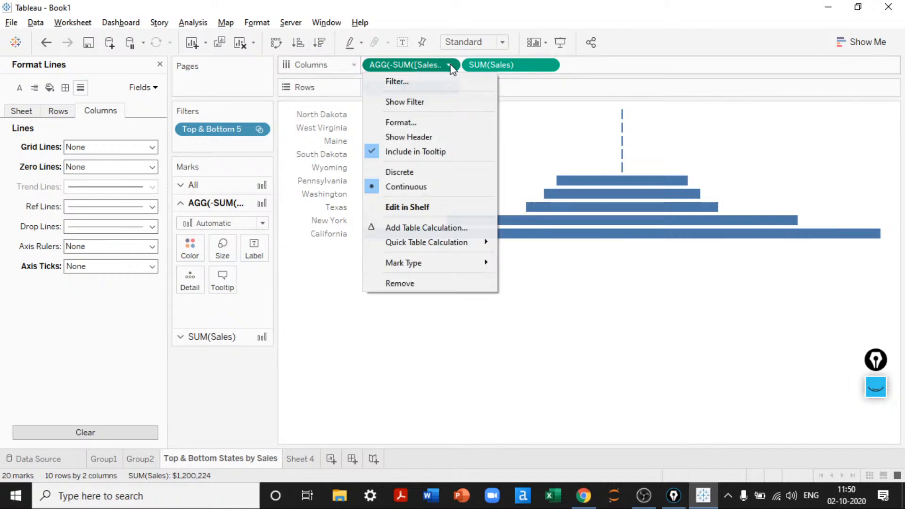
{"action": "left_click", "coordinate": [584, 298]}
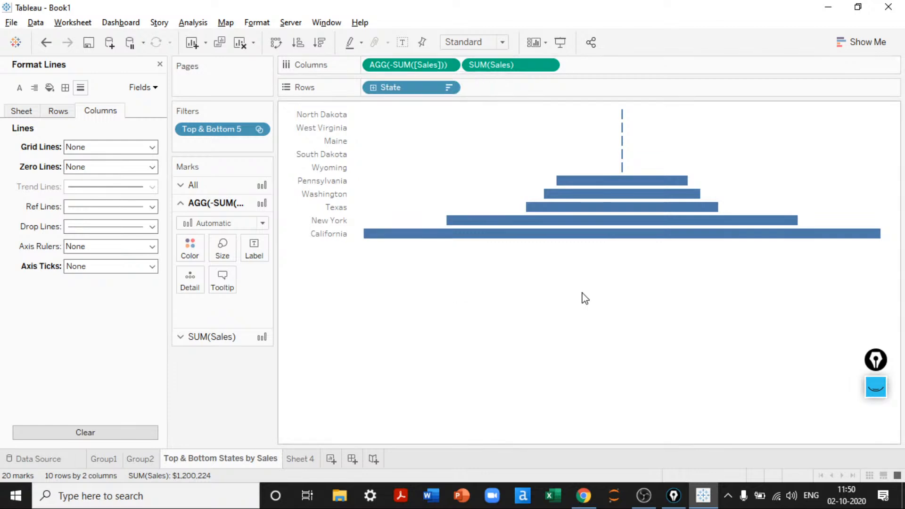
{"action": "left_click", "coordinate": [540, 68]}
{"action": "left_click", "coordinate": [549, 66]}
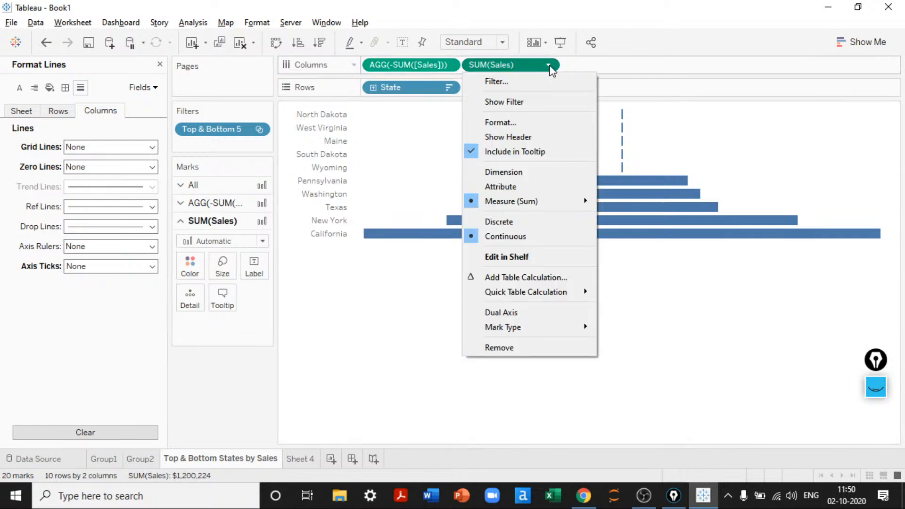
{"action": "left_click", "coordinate": [392, 274]}
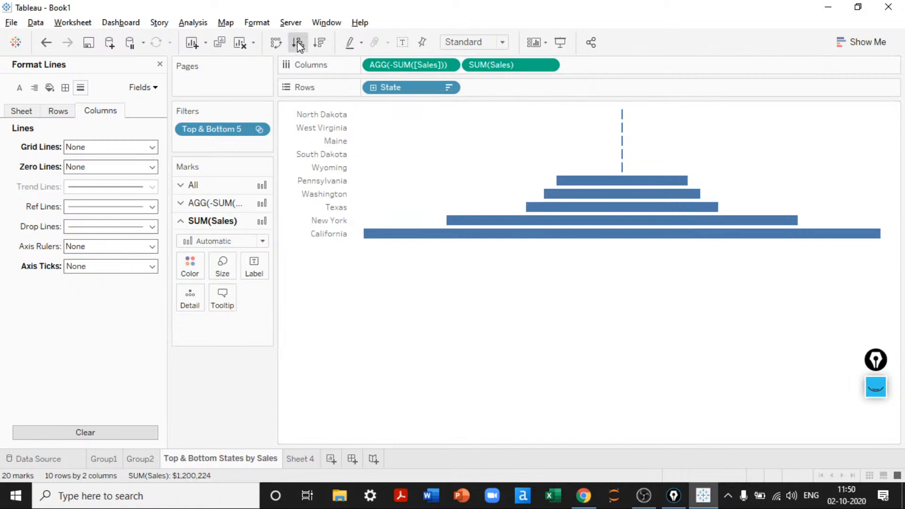
Step: Sort the states by sales in descending order and label the SUM(Sales) bars with the Sales measure
{"action": "left_click", "coordinate": [319, 44]}
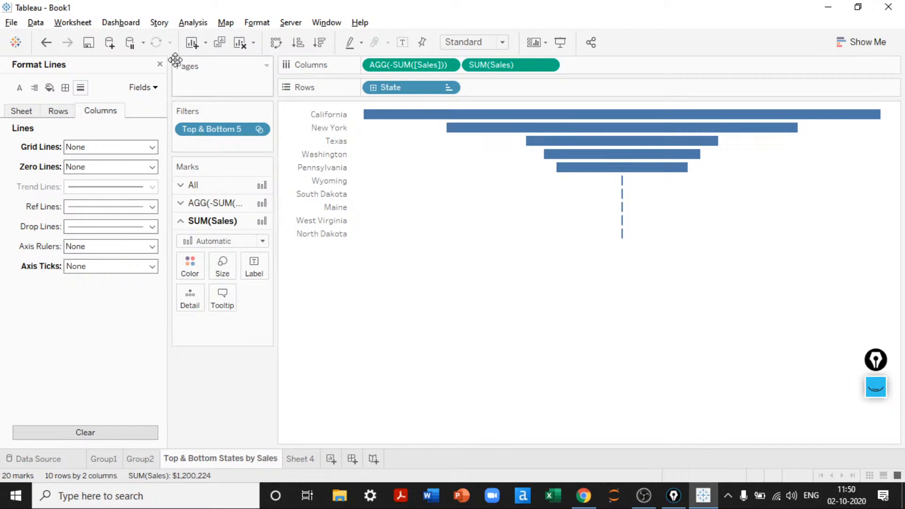
{"action": "left_click", "coordinate": [159, 65]}
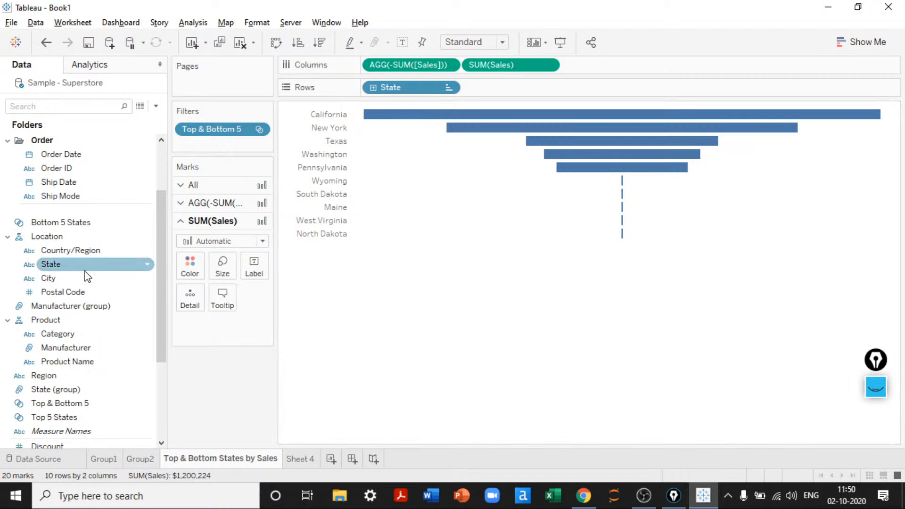
{"action": "left_click_drag", "start_coordinate": [161, 302], "coordinate": [154, 378]}
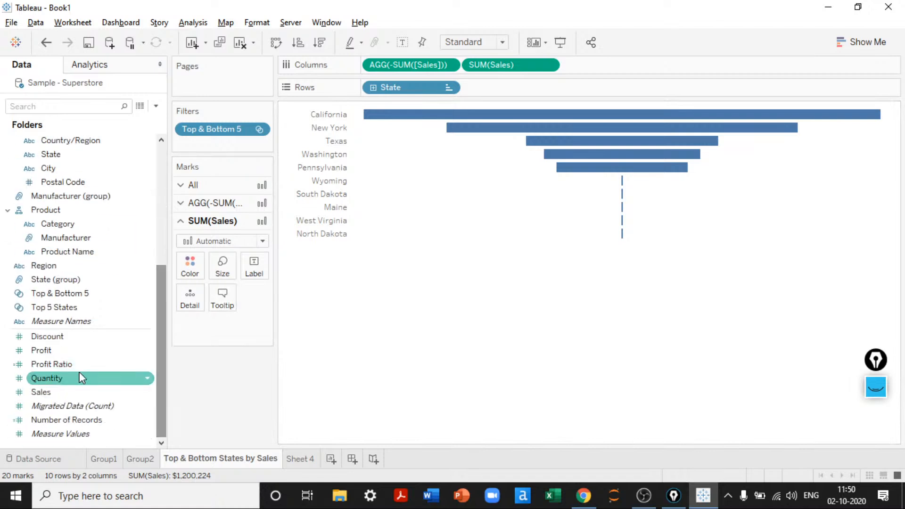
{"action": "left_click_drag", "start_coordinate": [67, 390], "coordinate": [252, 272]}
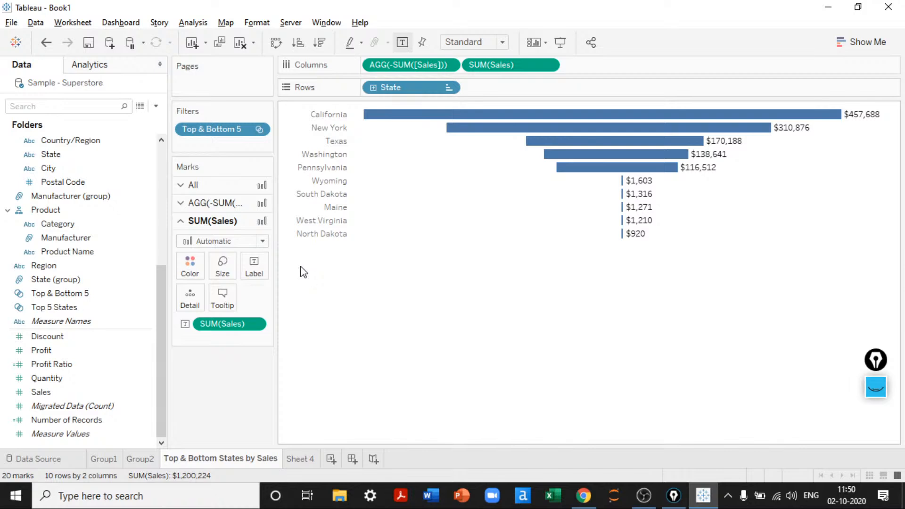
Step: Recolor the bars of both measures in light teal
{"action": "left_click", "coordinate": [211, 187]}
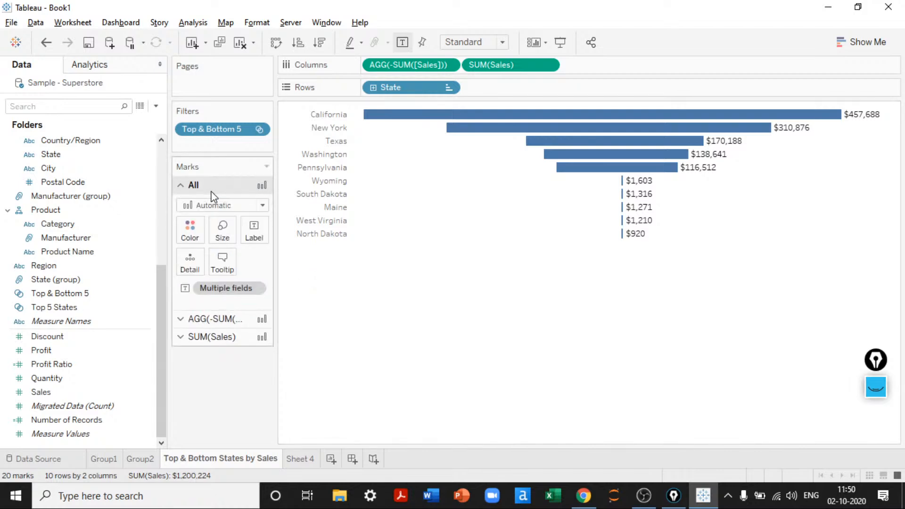
{"action": "left_click", "coordinate": [194, 232]}
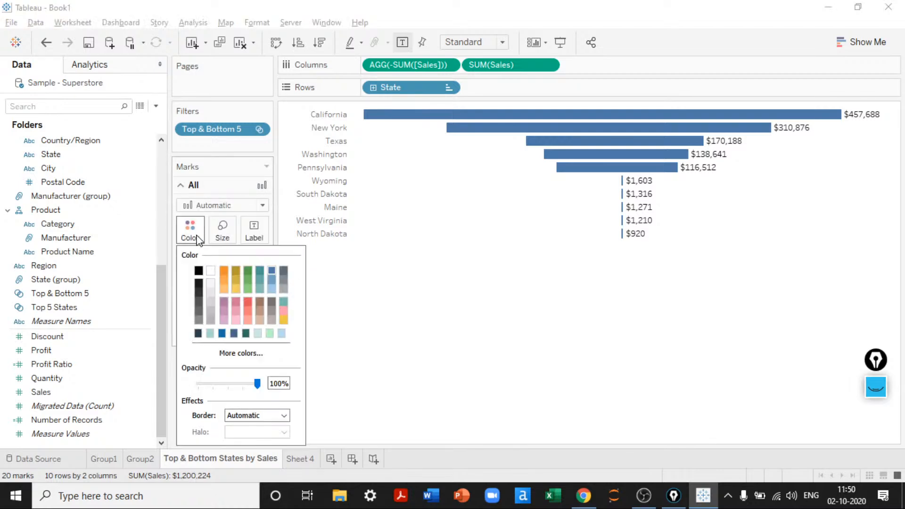
{"action": "left_click", "coordinate": [210, 333]}
{"action": "left_click", "coordinate": [462, 388]}
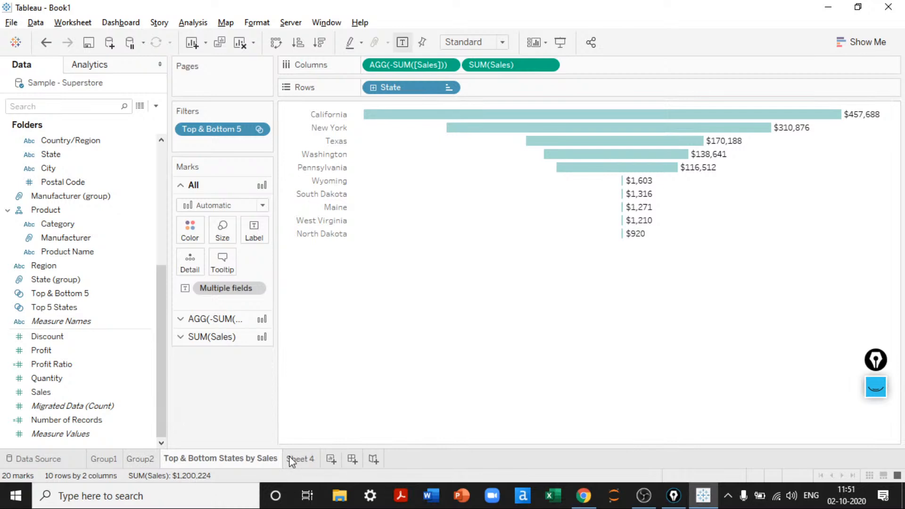
Step: Switch to the presentation in Chrome and advance from the Sets slides to the Parameters slide
{"action": "mouse_move", "coordinate": [306, 459]}
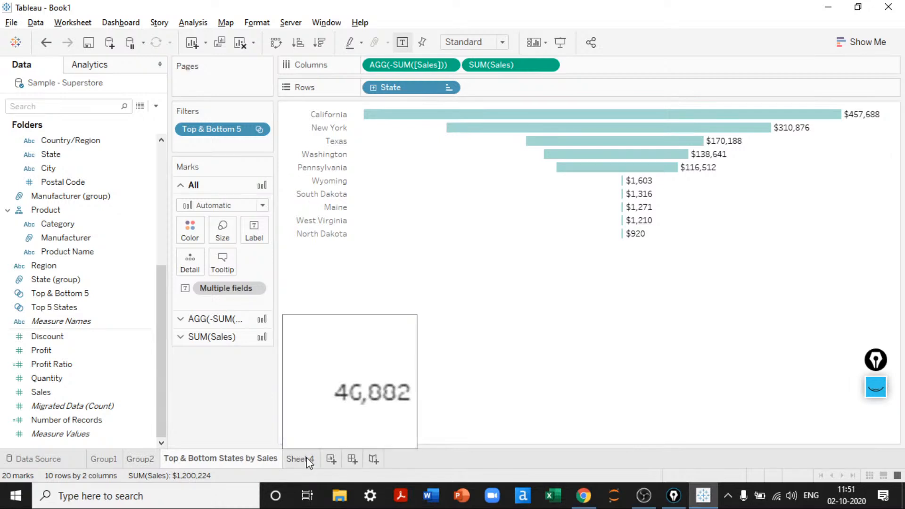
{"action": "left_click", "coordinate": [583, 504]}
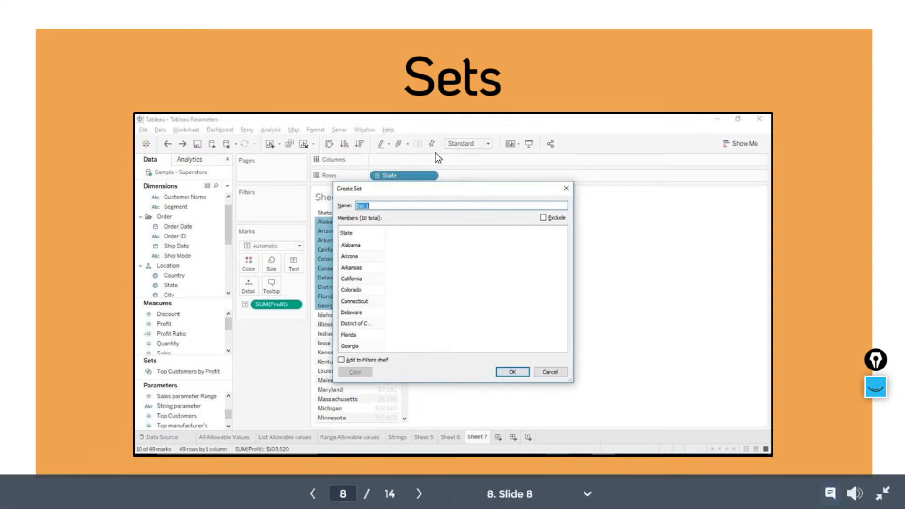
{"action": "left_click", "coordinate": [434, 152]}
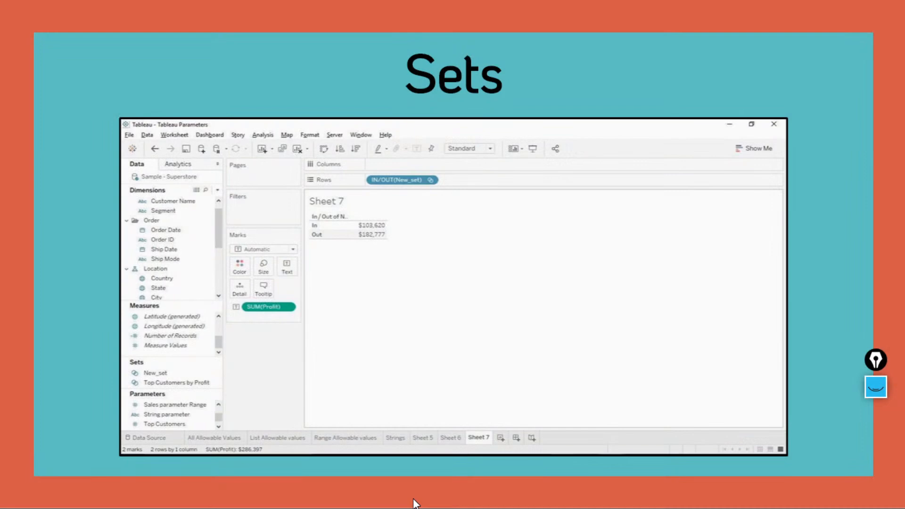
{"action": "left_click", "coordinate": [520, 306]}
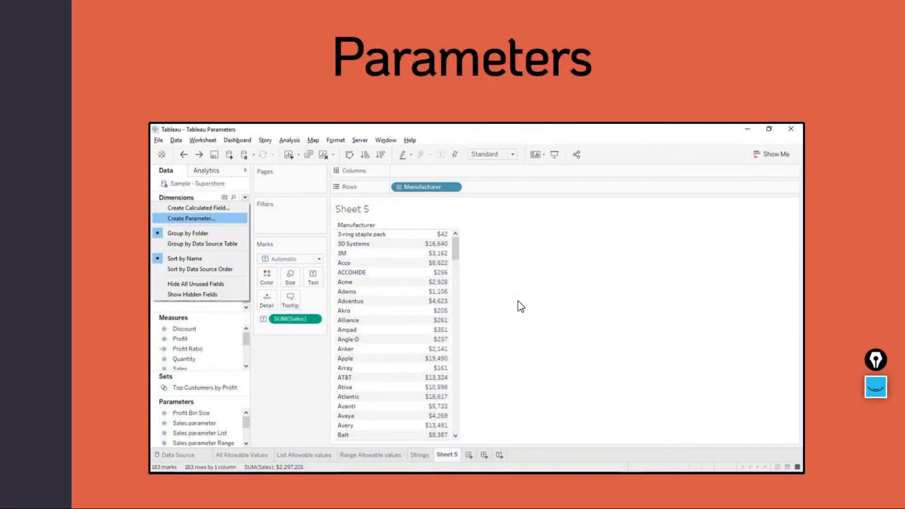
{"action": "key", "text": "super+d"}
{"action": "key", "text": "F5"}
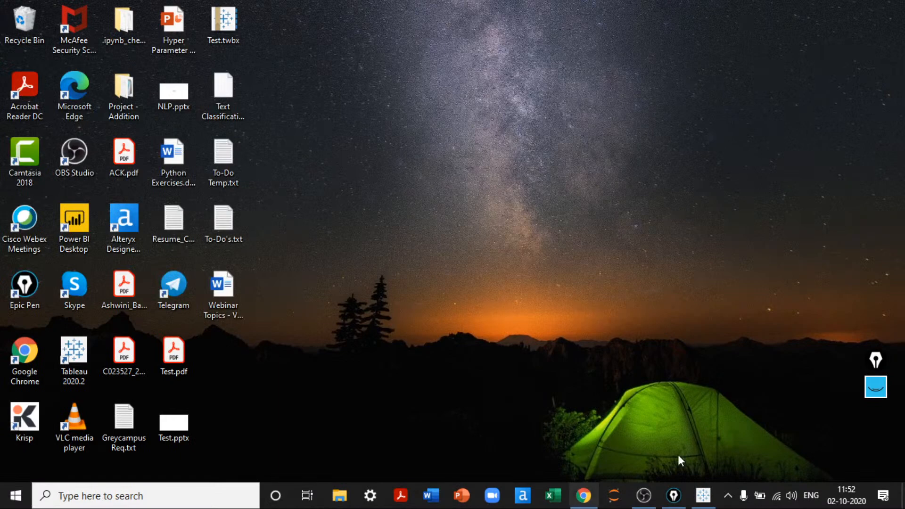
Step: Switch back to Tableau and rename Sheet 4 as Parameters
{"action": "left_click", "coordinate": [703, 493]}
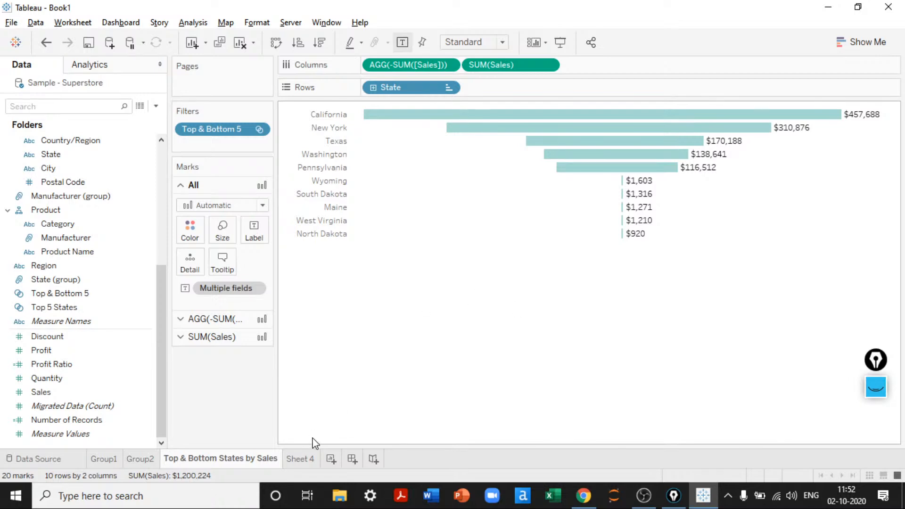
{"action": "left_click", "coordinate": [314, 460]}
{"action": "double_click", "coordinate": [314, 460]}
{"action": "type", "text": "Pa"}
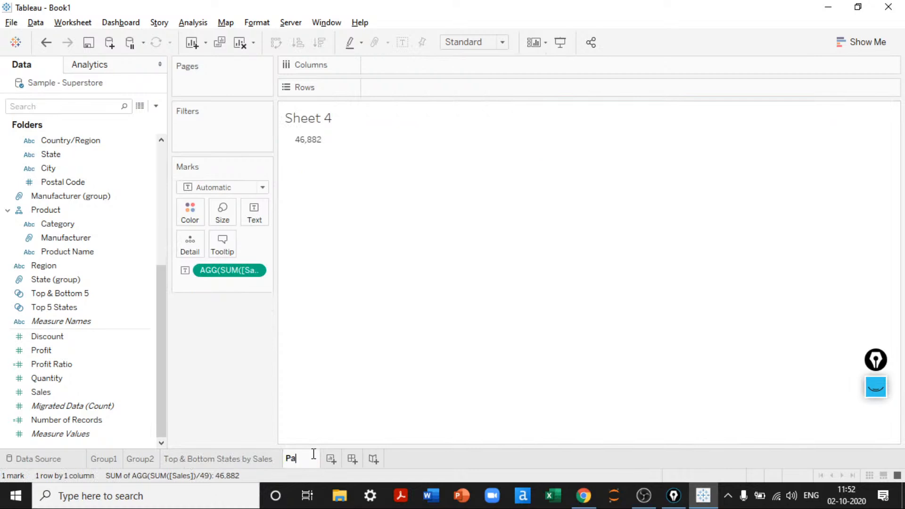
{"action": "type", "text": "rameters"}
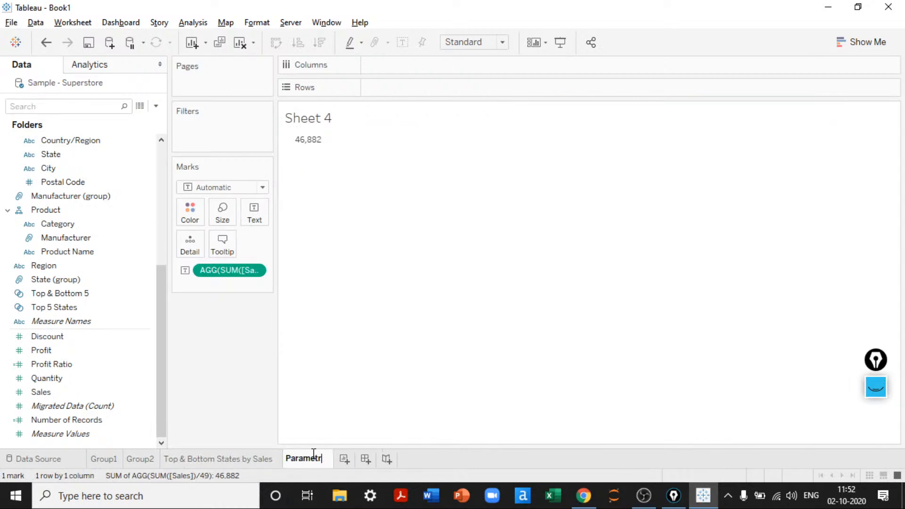
{"action": "key", "text": "Return"}
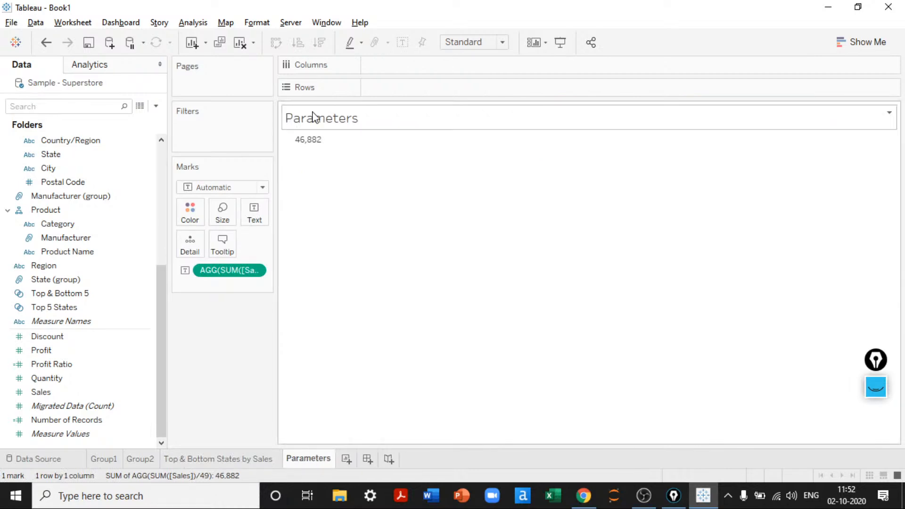
Step: Remove the existing aggregated Sales calculation from the Parameters sheet and build a text table of Sales by State
{"action": "left_click_drag", "start_coordinate": [232, 270], "coordinate": [210, 368]}
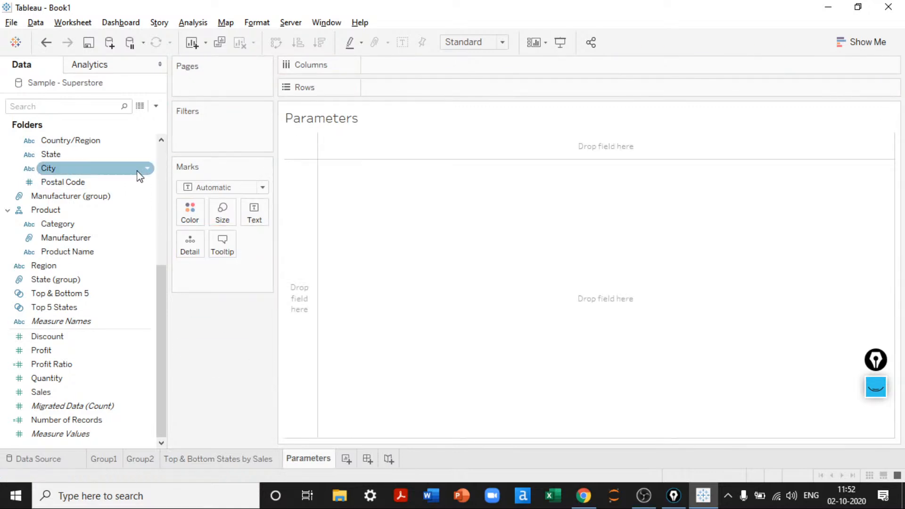
{"action": "left_click", "coordinate": [53, 282]}
{"action": "left_click_drag", "start_coordinate": [53, 281], "coordinate": [67, 154]}
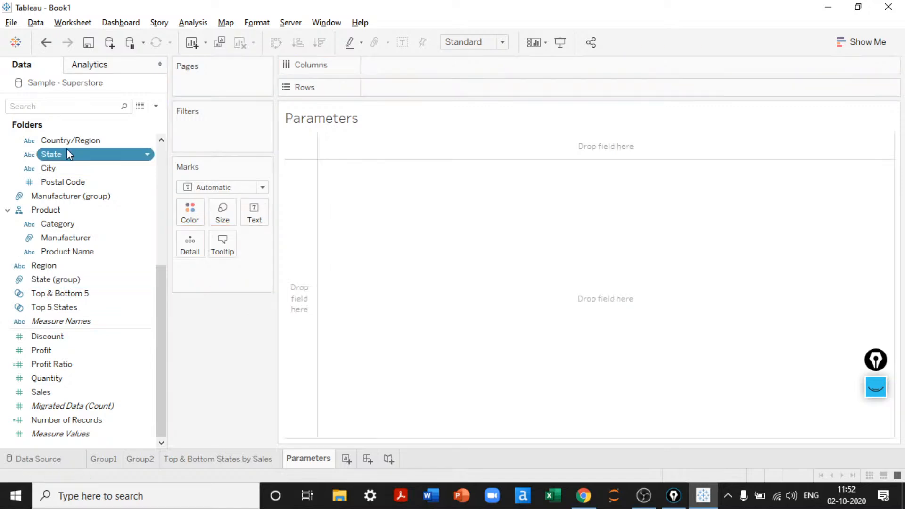
{"action": "double_click", "coordinate": [67, 154]}
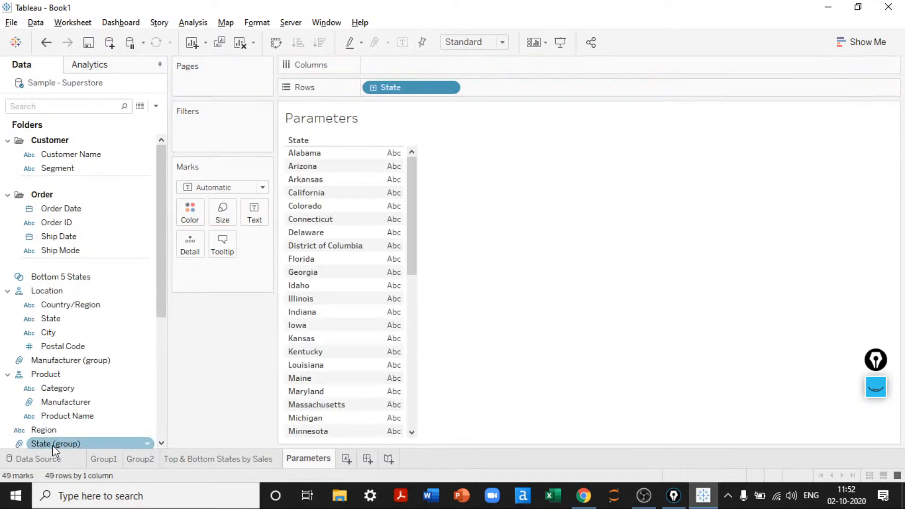
{"action": "scroll", "coordinate": [54, 454], "scroll_direction": "down", "scroll_amount": 5}
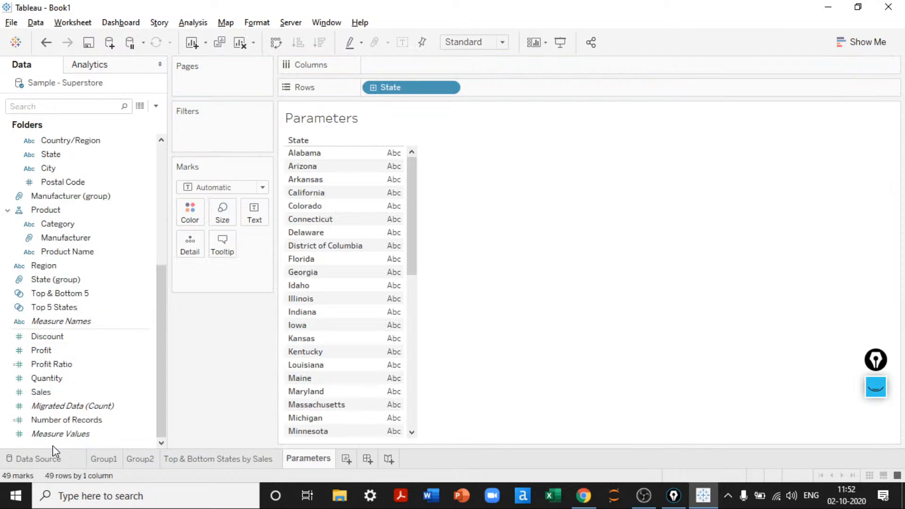
{"action": "double_click", "coordinate": [43, 394]}
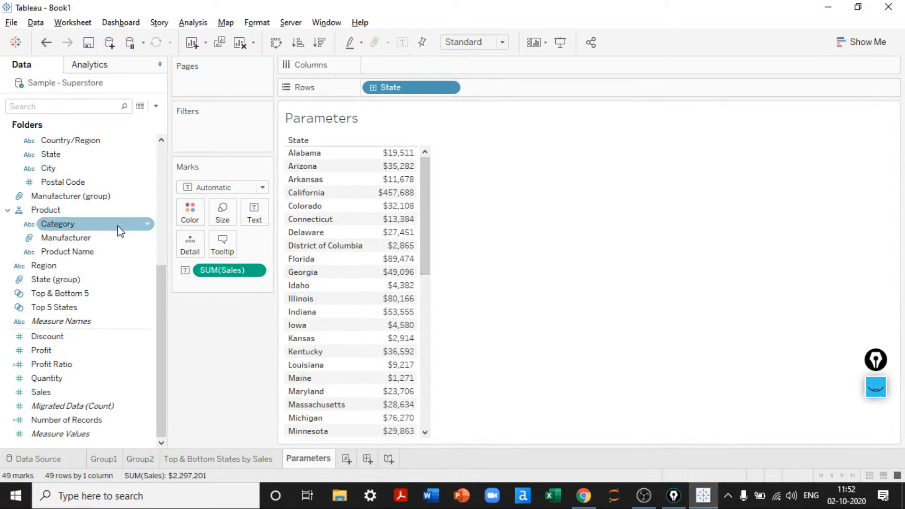
Step: Convert the Sales by State table to a horizontal bar chart
{"action": "scroll", "coordinate": [118, 232], "scroll_direction": "up", "scroll_amount": 5}
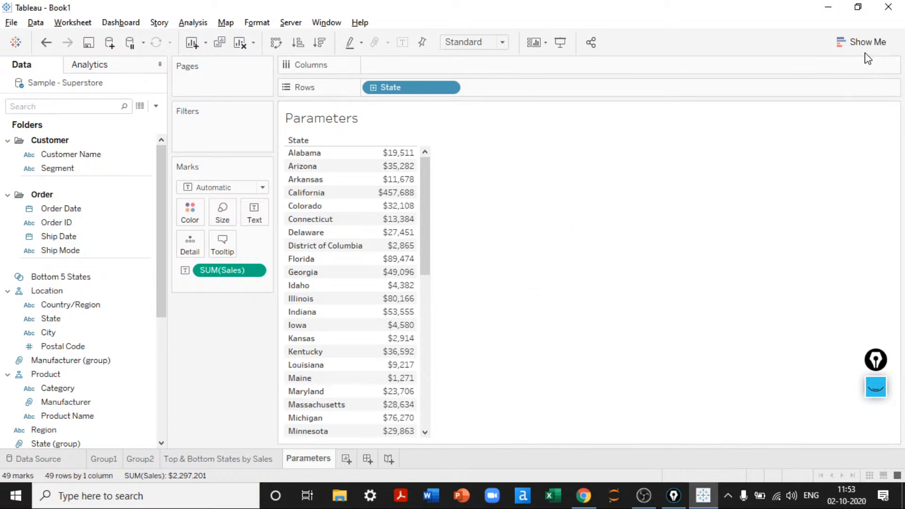
{"action": "left_click", "coordinate": [856, 43]}
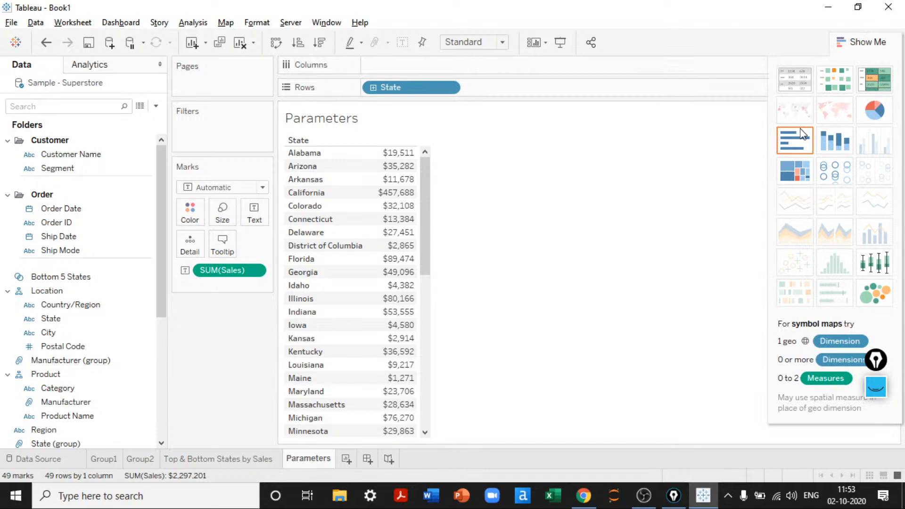
{"action": "left_click", "coordinate": [787, 148]}
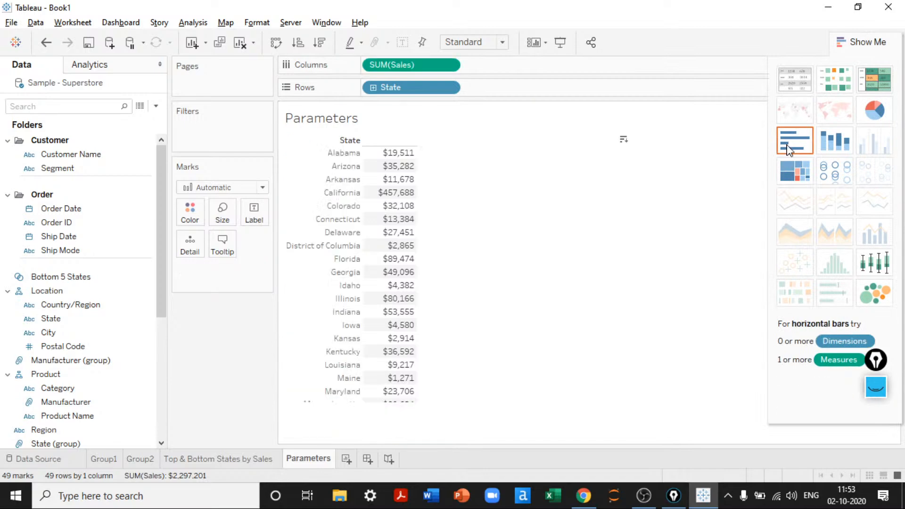
{"action": "left_click", "coordinate": [843, 47]}
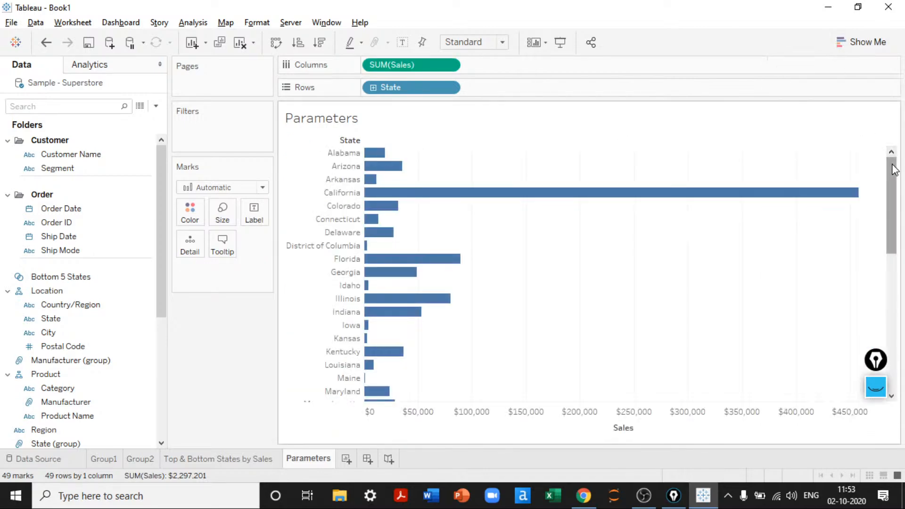
{"action": "left_click_drag", "start_coordinate": [892, 174], "coordinate": [903, 140]}
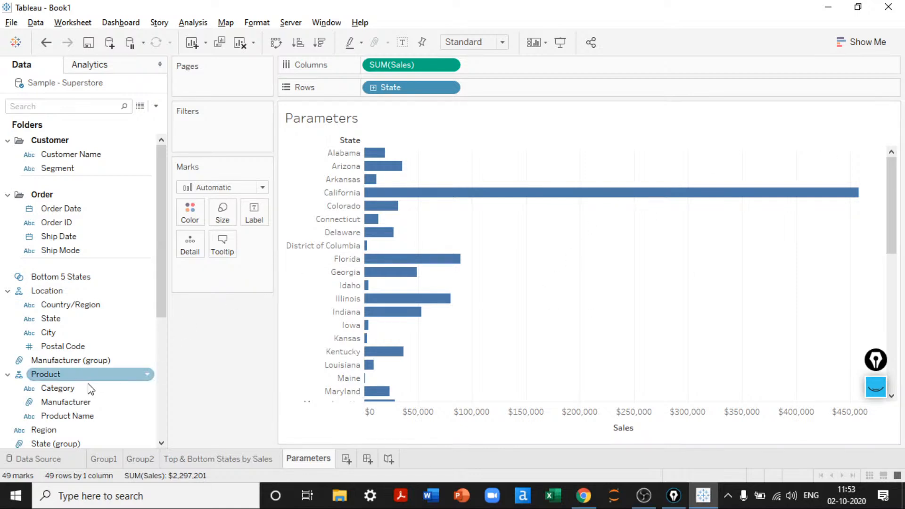
{"action": "scroll", "coordinate": [162, 374], "scroll_direction": "down", "scroll_amount": 3}
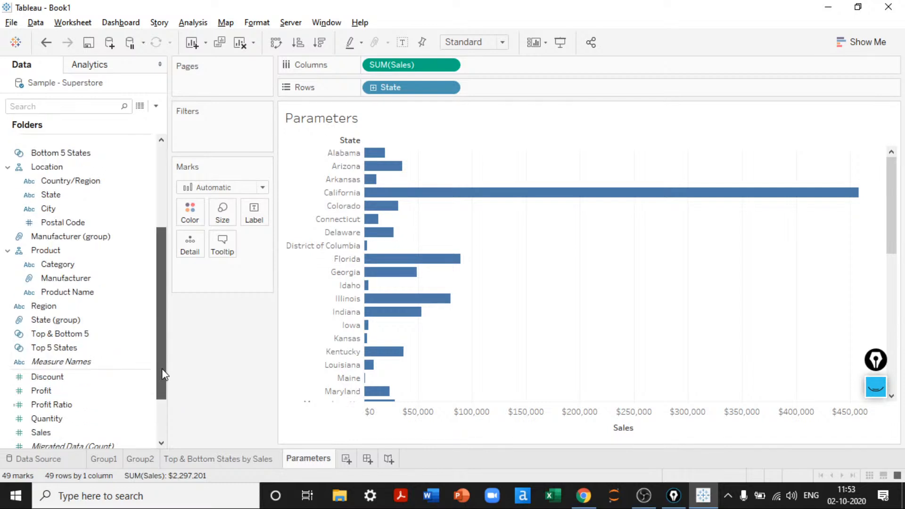
{"action": "left_click_drag", "start_coordinate": [163, 375], "coordinate": [175, 259]}
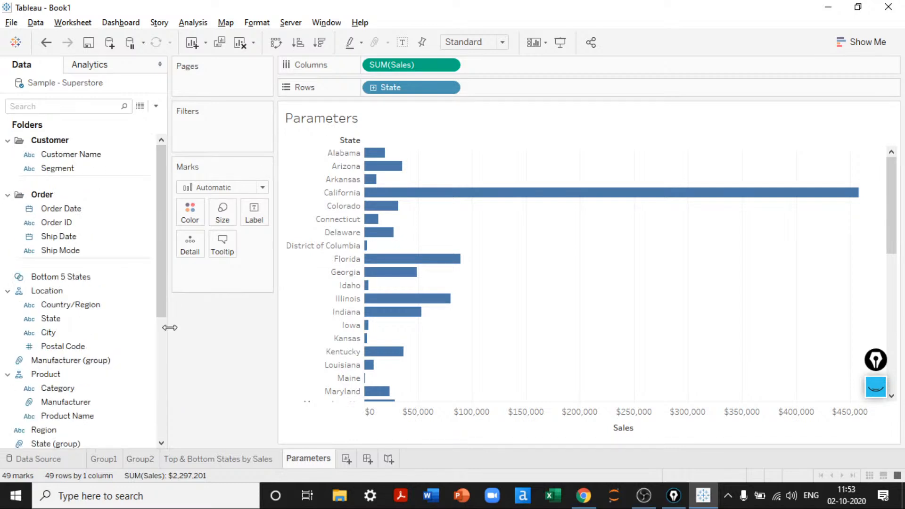
{"action": "left_click", "coordinate": [154, 332]}
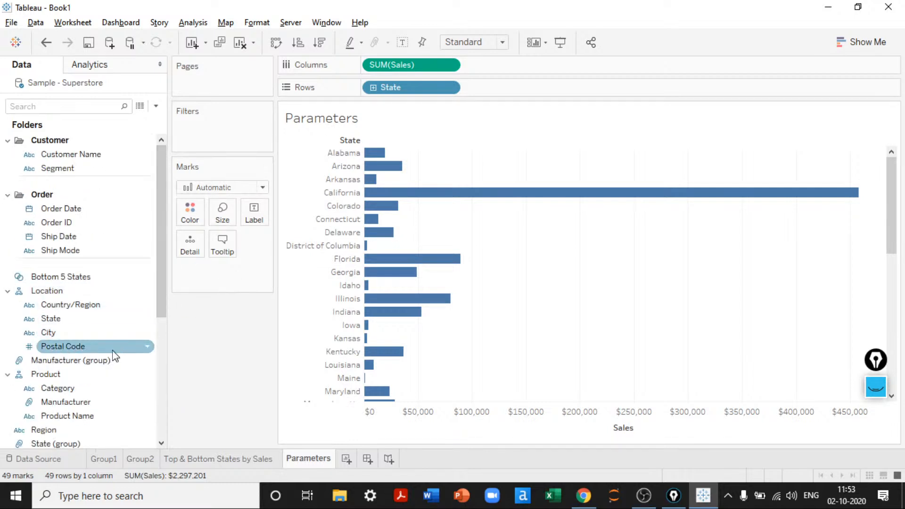
{"action": "scroll", "coordinate": [89, 402], "scroll_direction": "down", "scroll_amount": 4}
{"action": "scroll", "coordinate": [69, 390], "scroll_direction": "up", "scroll_amount": 4}
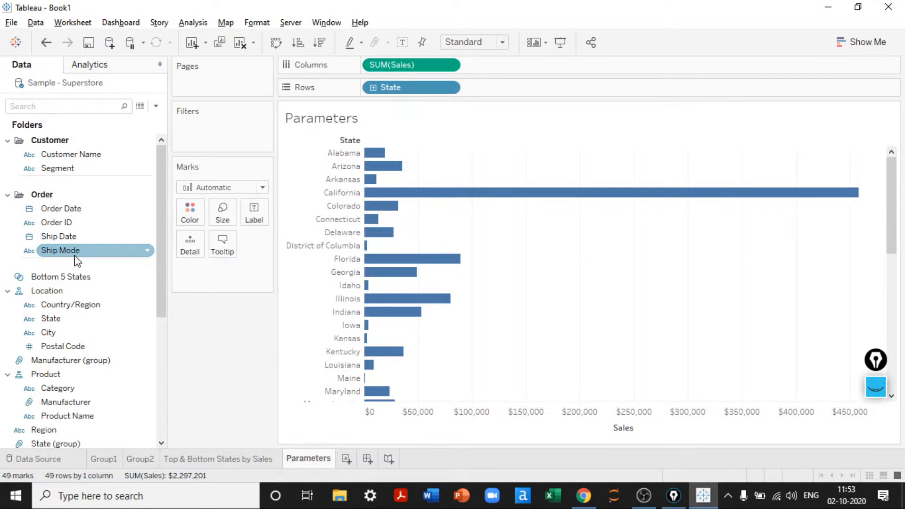
Step: Filter State to the top 10 by the sum of Sales
{"action": "left_click_drag", "start_coordinate": [60, 319], "coordinate": [219, 131]}
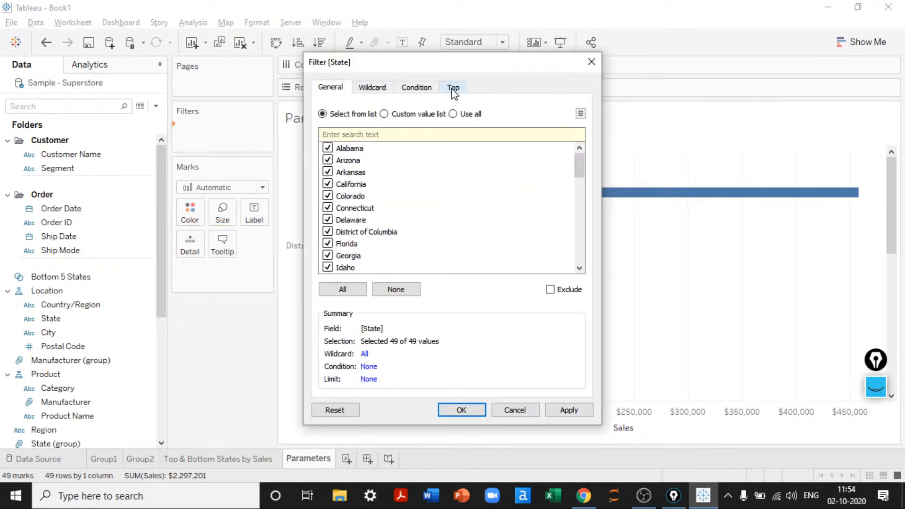
{"action": "left_click", "coordinate": [453, 87]}
{"action": "left_click_drag", "start_coordinate": [424, 67], "coordinate": [712, 59]}
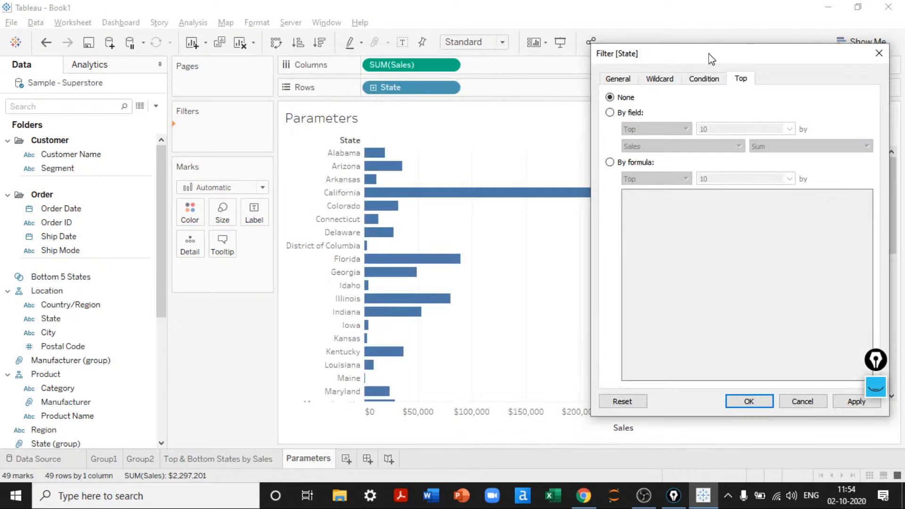
{"action": "left_click", "coordinate": [623, 114]}
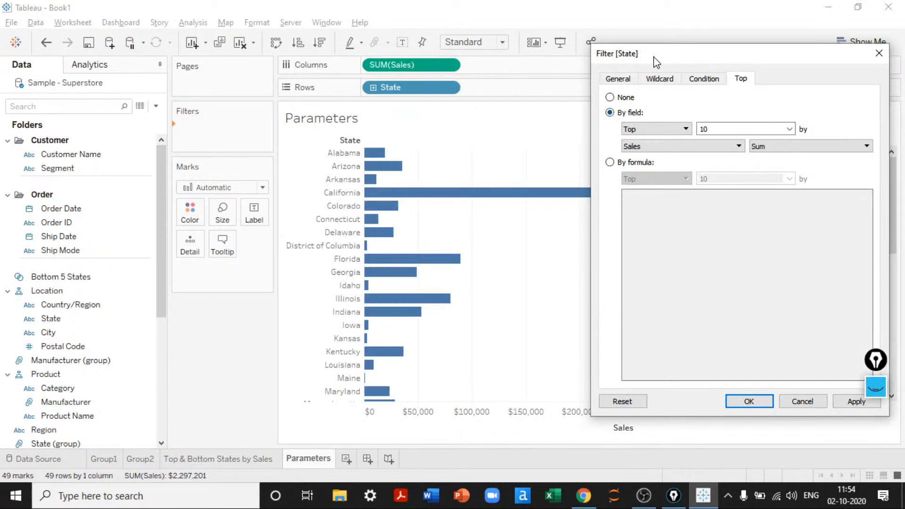
{"action": "left_click_drag", "start_coordinate": [655, 61], "coordinate": [542, 52]}
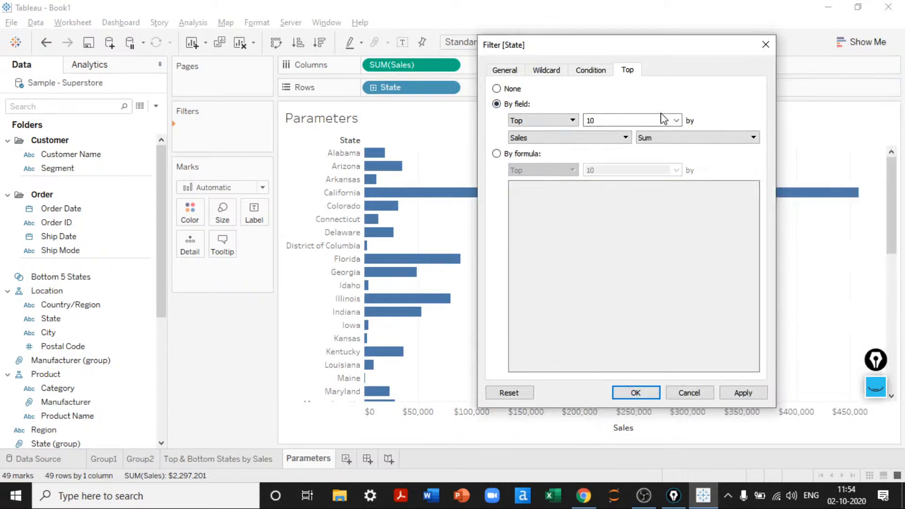
{"action": "left_click", "coordinate": [741, 392]}
{"action": "left_click", "coordinate": [635, 395]}
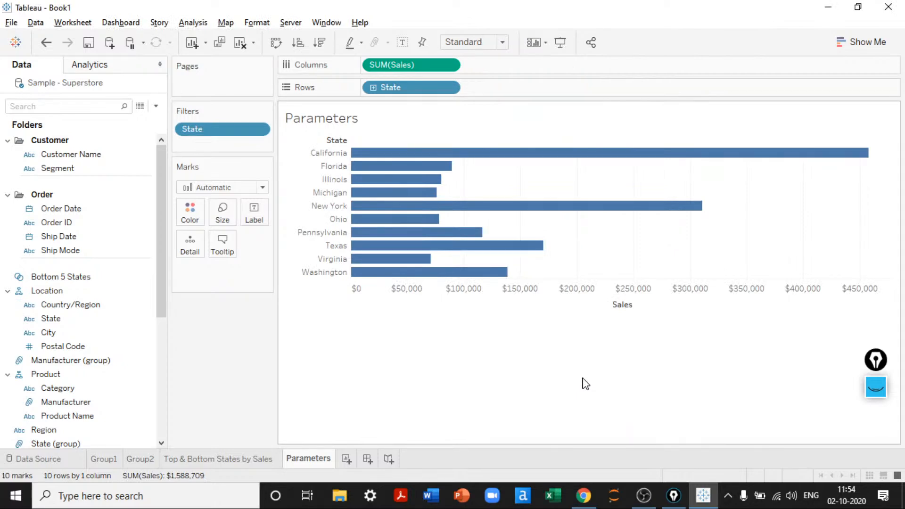
Step: Show the State filter beside the chart and exclude California from it
{"action": "left_click", "coordinate": [258, 130]}
{"action": "left_click", "coordinate": [282, 162]}
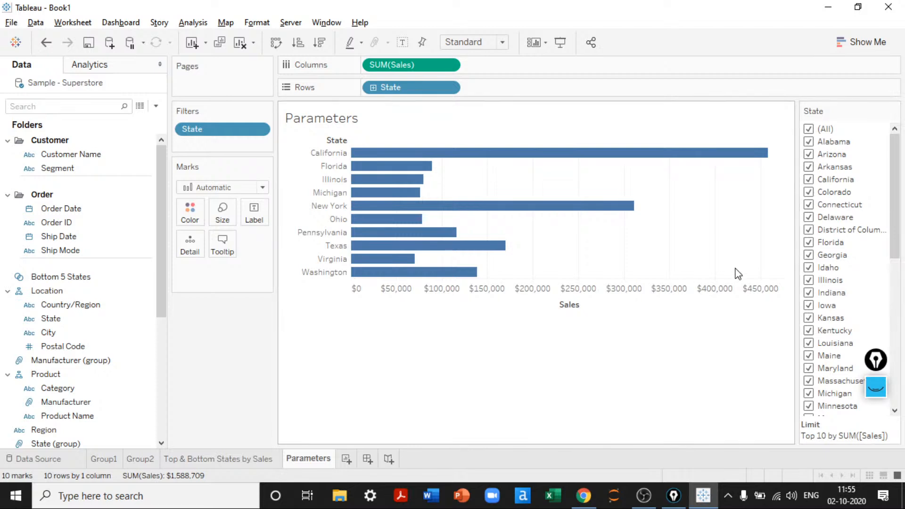
{"action": "mouse_move", "coordinate": [723, 157]}
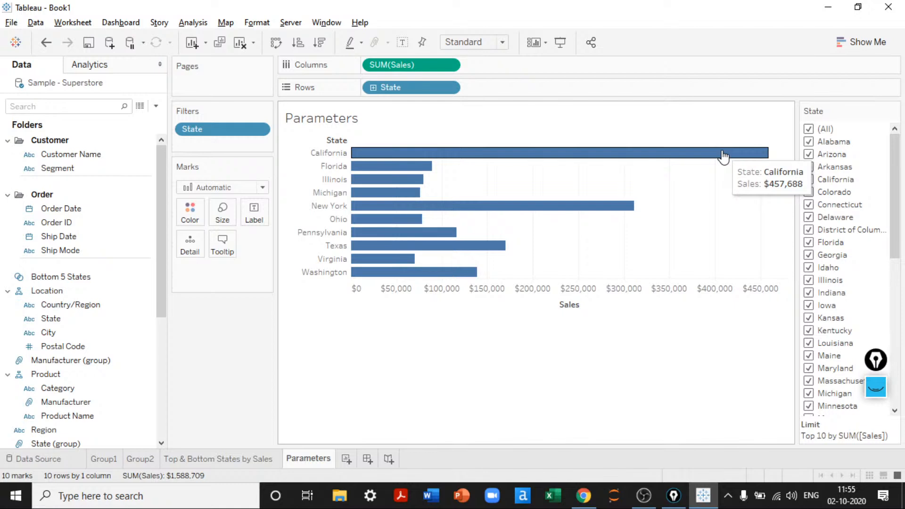
{"action": "left_click", "coordinate": [808, 180]}
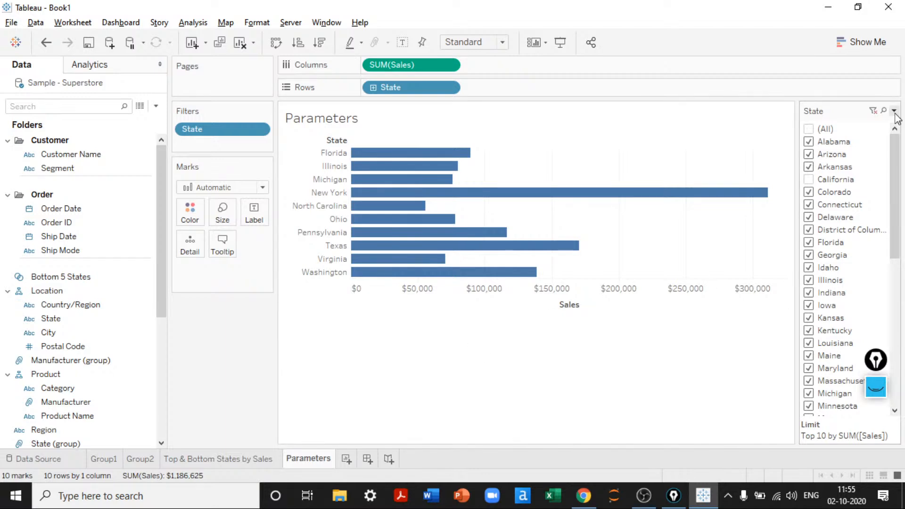
Step: Remove the State filter from the Parameters sheet
{"action": "left_click", "coordinate": [894, 111]}
{"action": "left_click", "coordinate": [790, 138]}
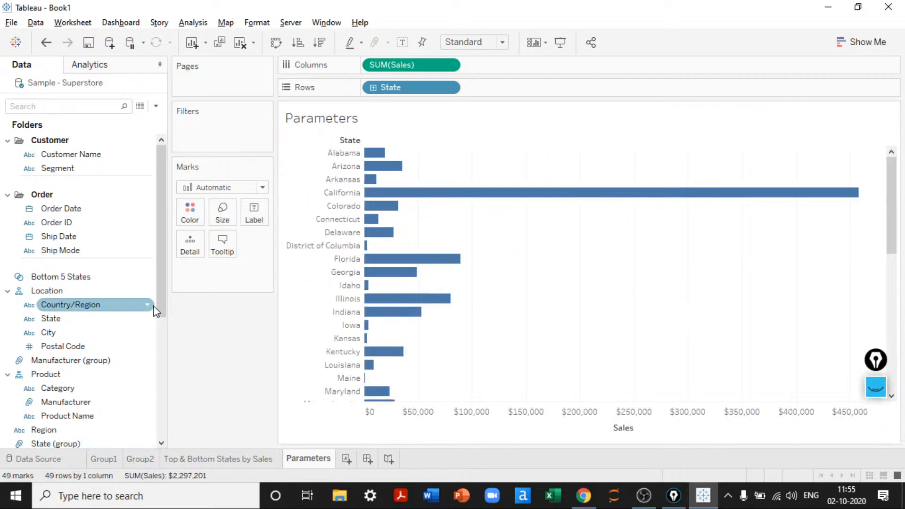
Step: Start a new parameter named Top N States with the Integer data type
{"action": "left_click", "coordinate": [157, 108]}
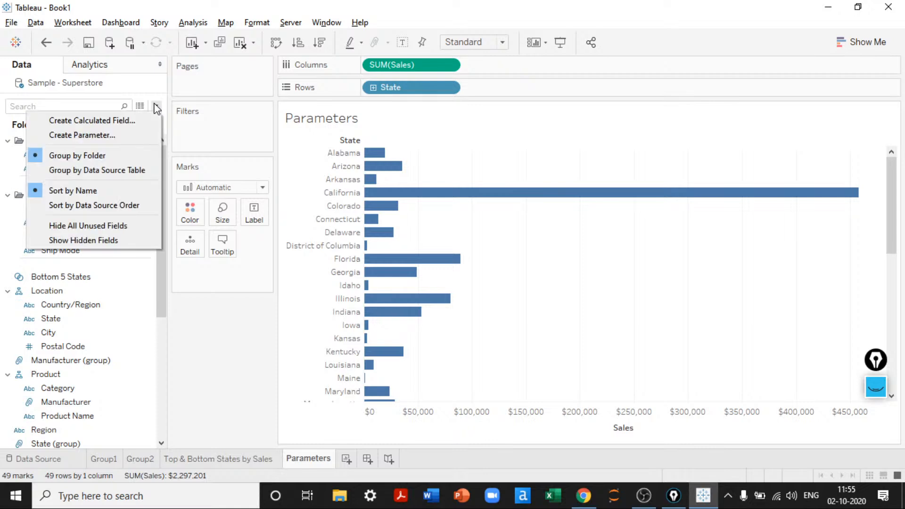
{"action": "left_click", "coordinate": [111, 138]}
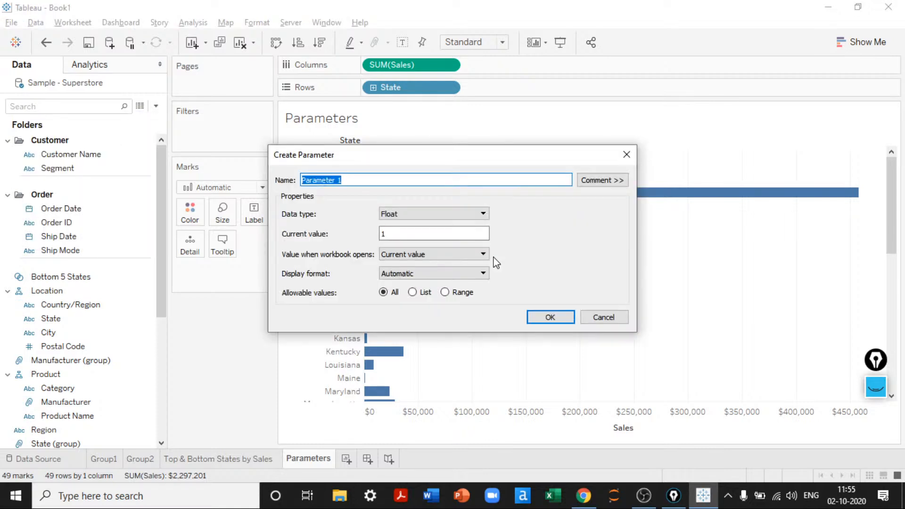
{"action": "type", "text": "Top"}
{"action": "key", "text": "BackSpace"}
{"action": "key", "text": "BackSpace"}
{"action": "type", "text": "op N Statest"}
{"action": "key", "text": "BackSpace"}
{"action": "left_click", "coordinate": [411, 213]}
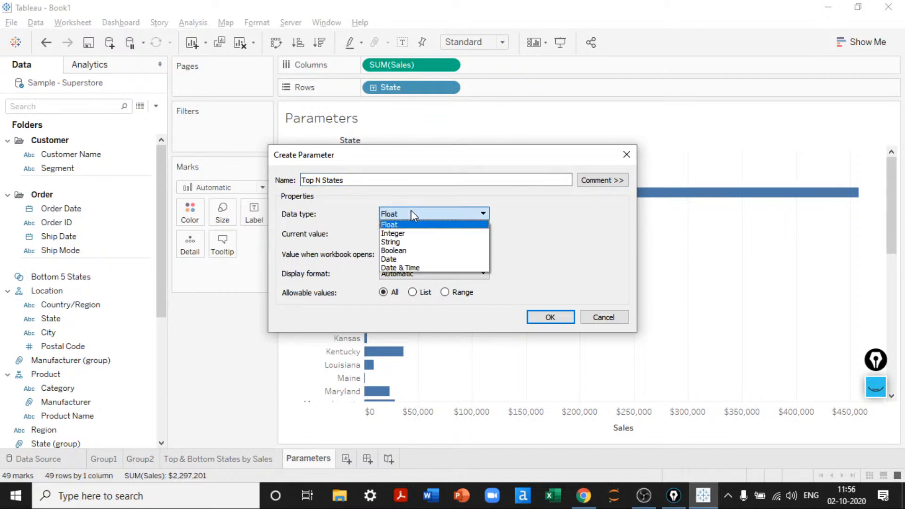
{"action": "left_click", "coordinate": [404, 234]}
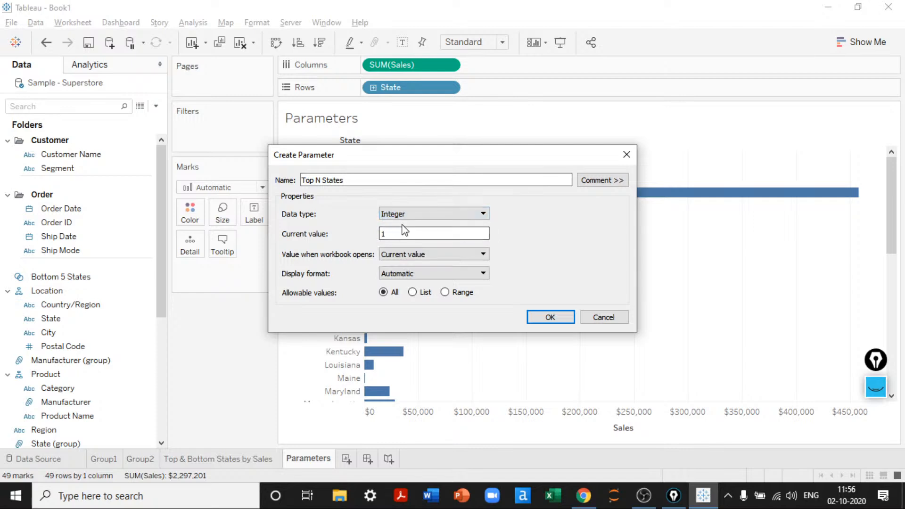
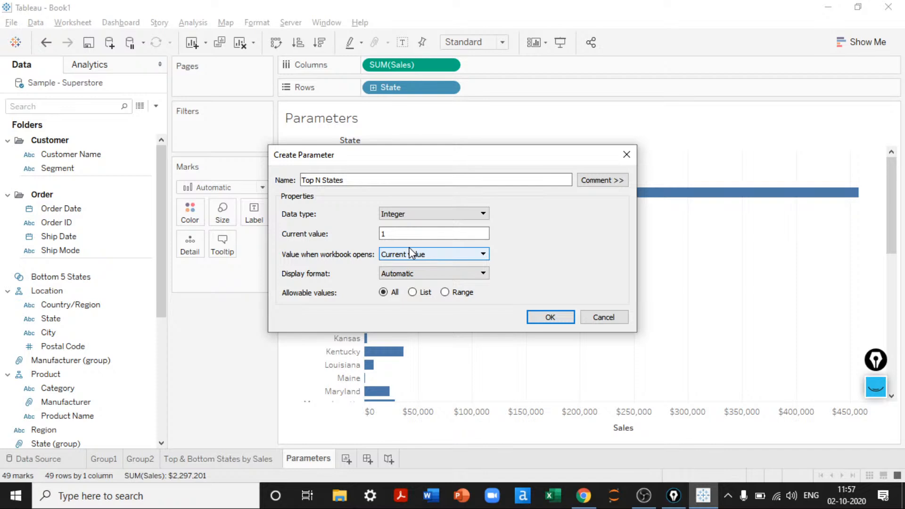
Step: Set the Top N States parameter's current value to 10, keep the default display format, and create the parameter
{"action": "left_click", "coordinate": [398, 234]}
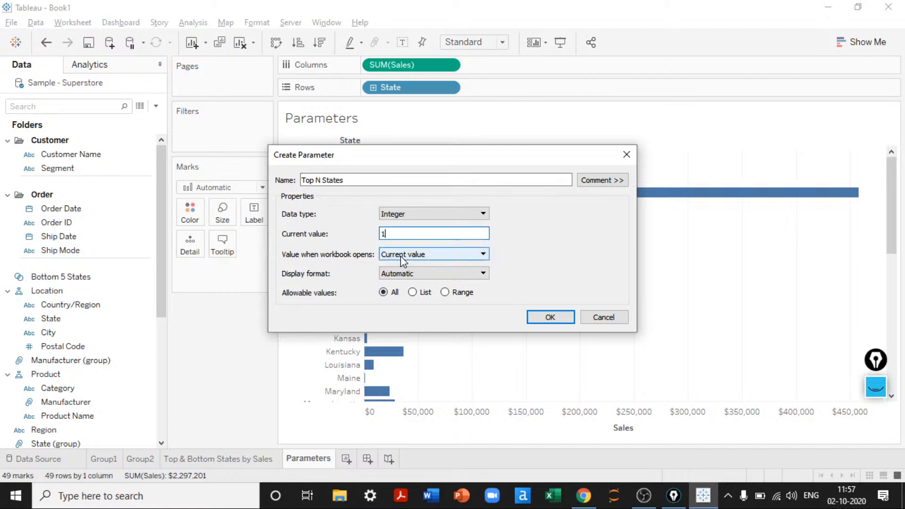
{"action": "type", "text": "0"}
{"action": "left_click", "coordinate": [402, 255]}
{"action": "left_click", "coordinate": [402, 254]}
{"action": "left_click", "coordinate": [402, 254]}
{"action": "left_click", "coordinate": [568, 289]}
{"action": "left_click", "coordinate": [460, 277]}
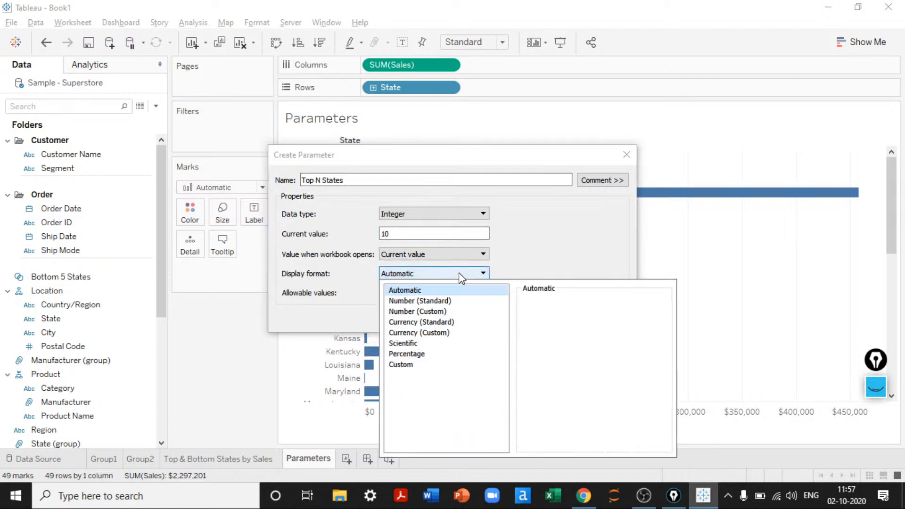
{"action": "left_click", "coordinate": [460, 276]}
{"action": "double_click", "coordinate": [384, 232]}
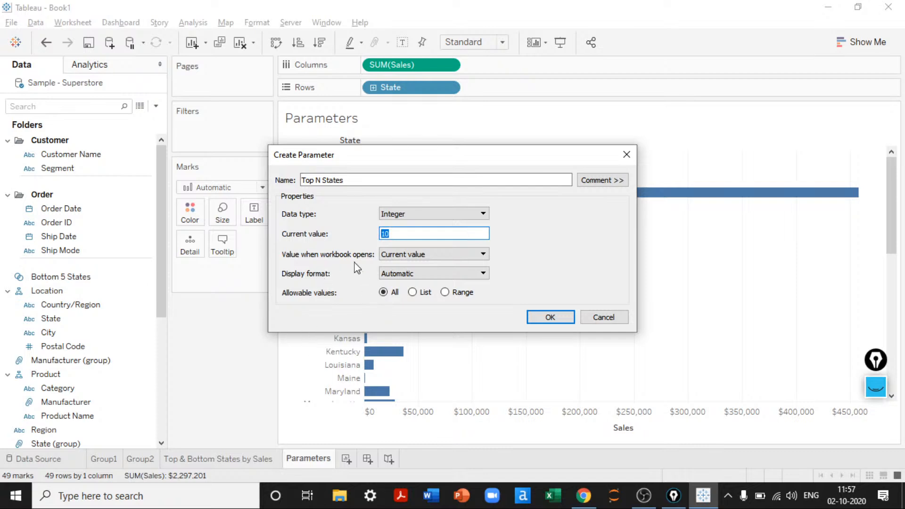
{"action": "left_click", "coordinate": [565, 317]}
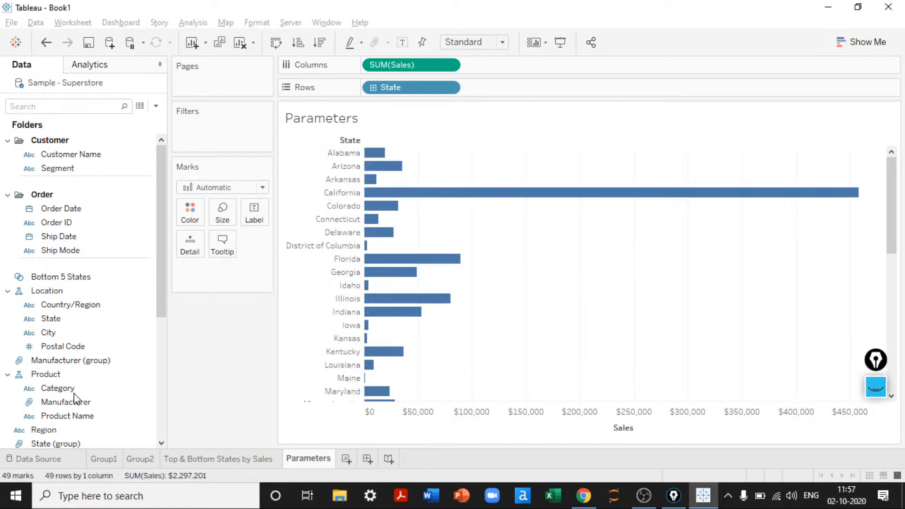
Step: Show the Top N States parameter control beside the Sales by State chart
{"action": "scroll", "coordinate": [74, 398], "scroll_direction": "down", "scroll_amount": 5}
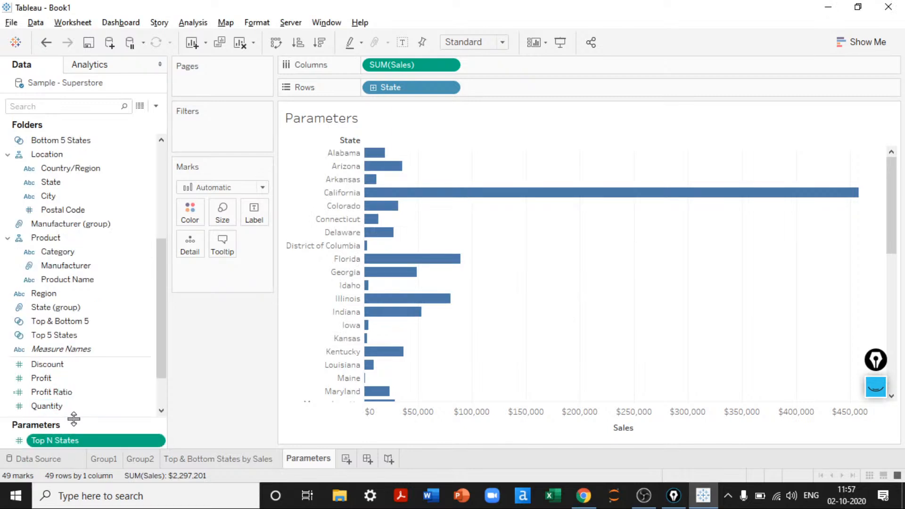
{"action": "left_click_drag", "start_coordinate": [73, 418], "coordinate": [74, 411]}
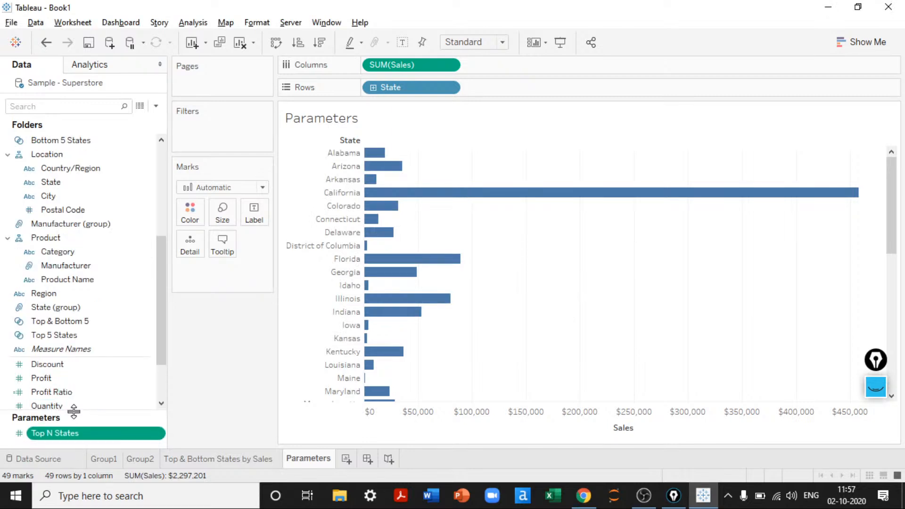
{"action": "right_click", "coordinate": [73, 443]}
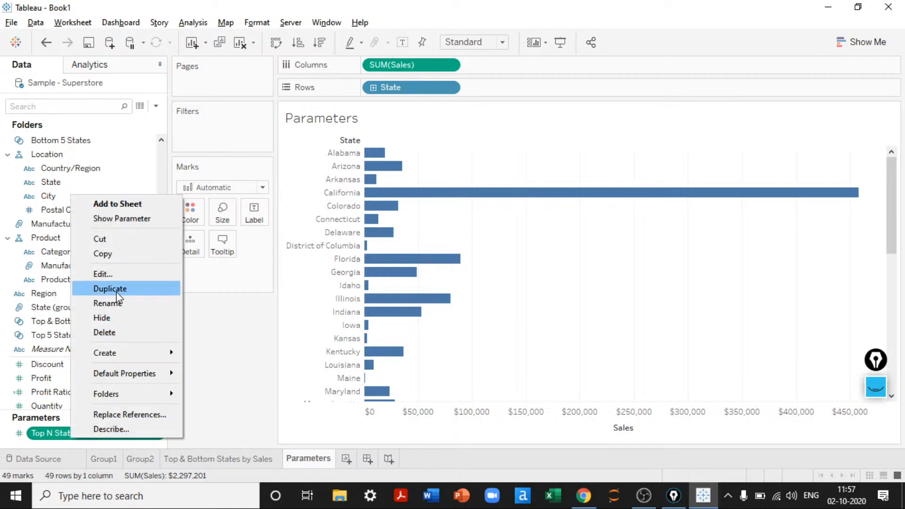
{"action": "left_click", "coordinate": [106, 218]}
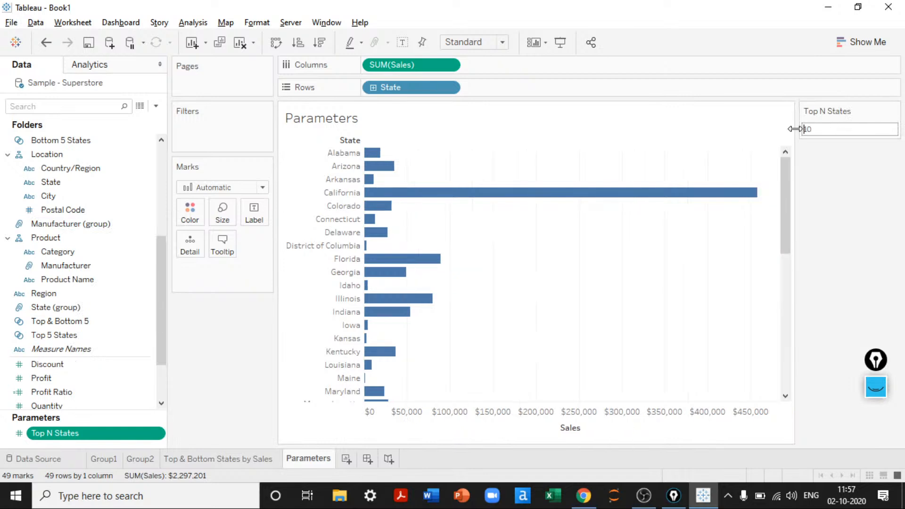
{"action": "left_click", "coordinate": [842, 128]}
{"action": "left_click_drag", "start_coordinate": [786, 204], "coordinate": [840, 141]}
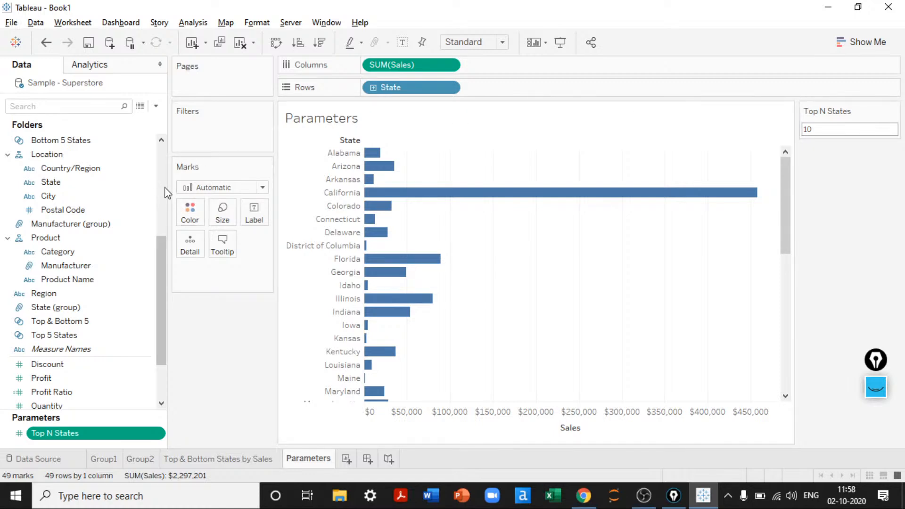
Step: Begin a State filter that keeps the top states by field, ranked on the sum of Sales
{"action": "scroll", "coordinate": [165, 191], "scroll_direction": "up", "scroll_amount": 3}
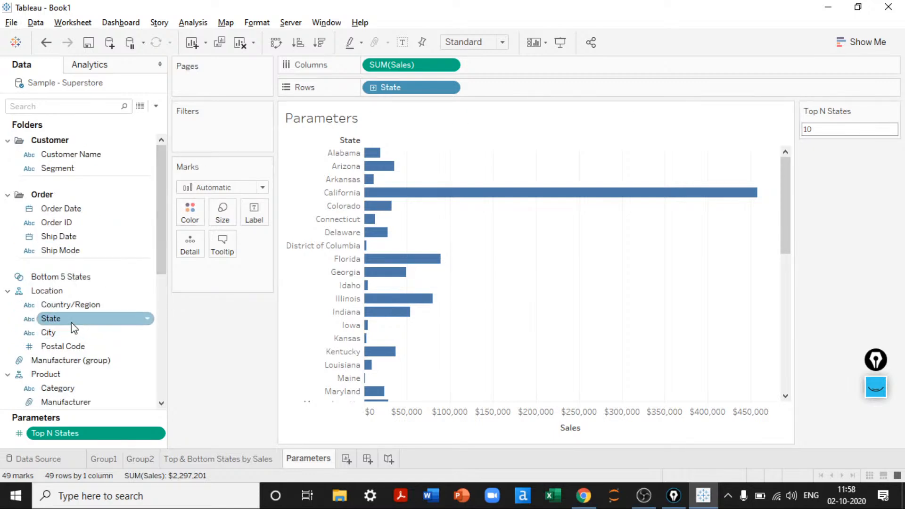
{"action": "left_click_drag", "start_coordinate": [73, 326], "coordinate": [210, 140]}
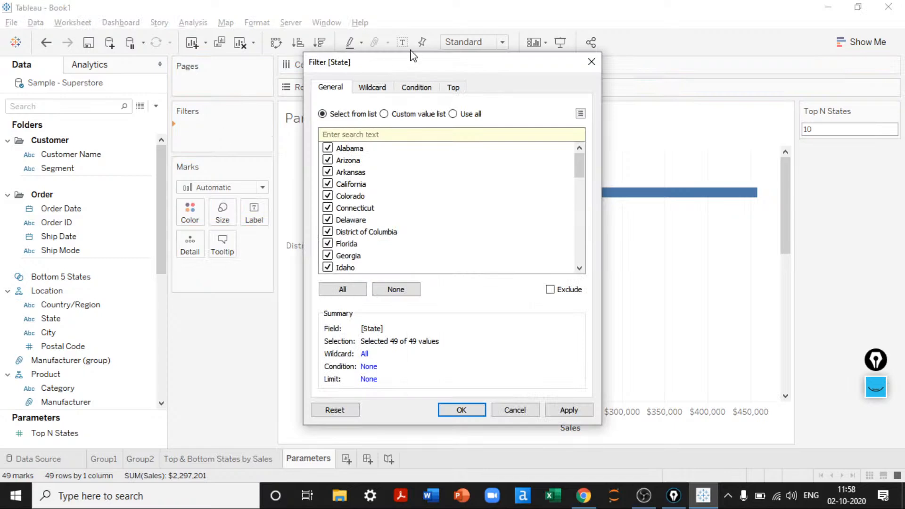
{"action": "left_click", "coordinate": [450, 89]}
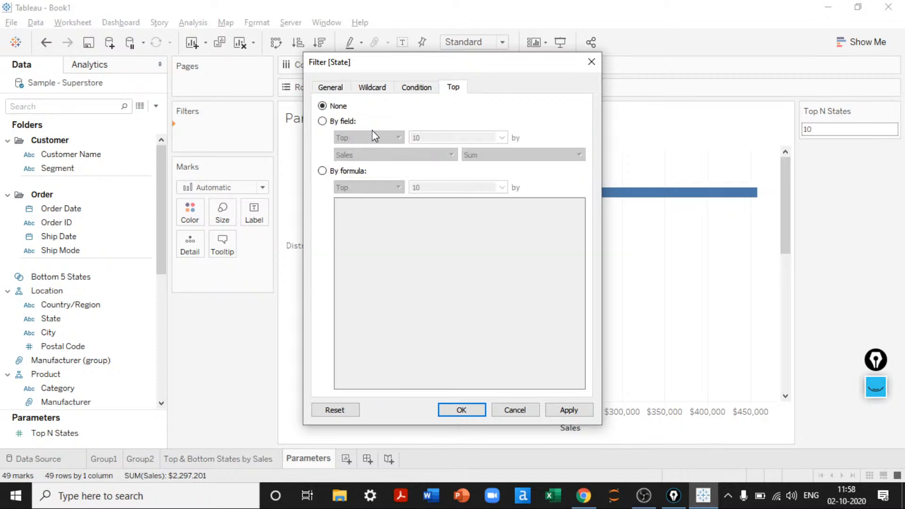
{"action": "left_click", "coordinate": [344, 122]}
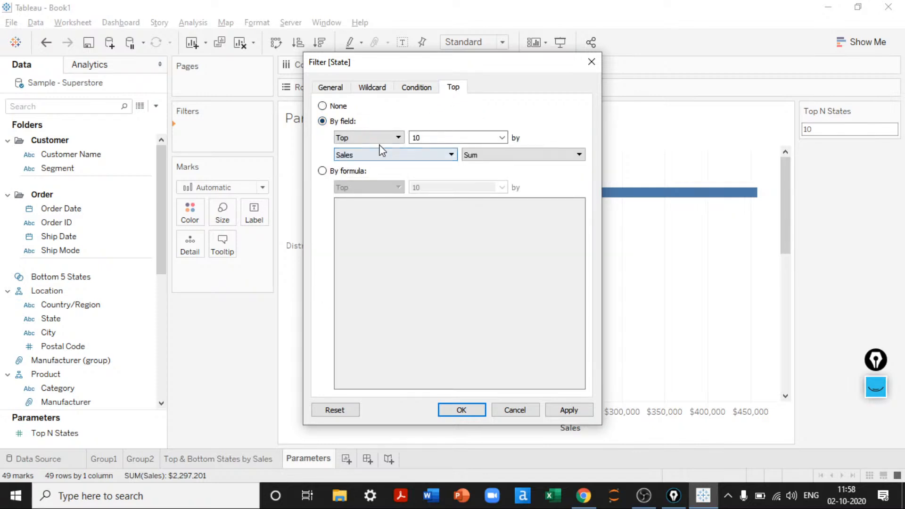
{"action": "left_click", "coordinate": [372, 137]}
{"action": "left_click", "coordinate": [372, 137]}
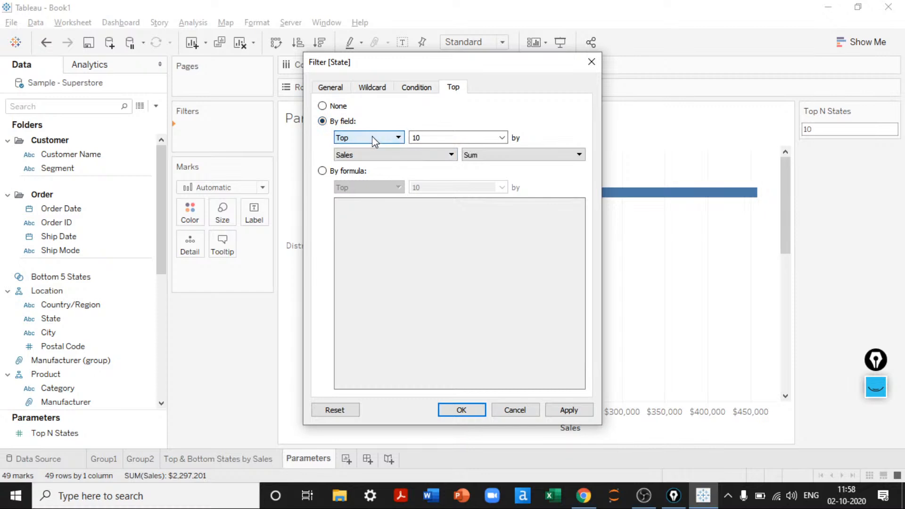
{"action": "left_click", "coordinate": [399, 137]}
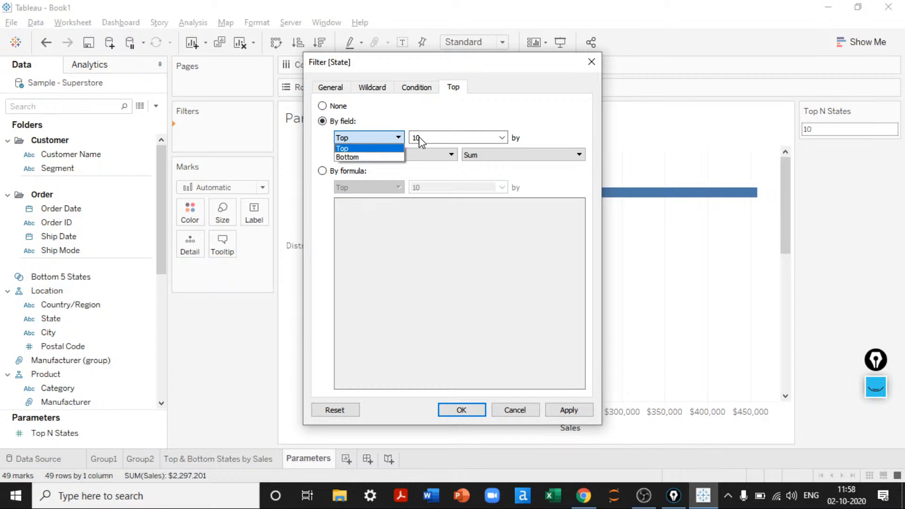
{"action": "left_click", "coordinate": [419, 137]}
Step: Use the Top N States parameter as the State filter's limit and apply the filter to the chart
{"action": "left_click", "coordinate": [503, 140]}
{"action": "left_click", "coordinate": [503, 140]}
{"action": "left_click", "coordinate": [502, 139]}
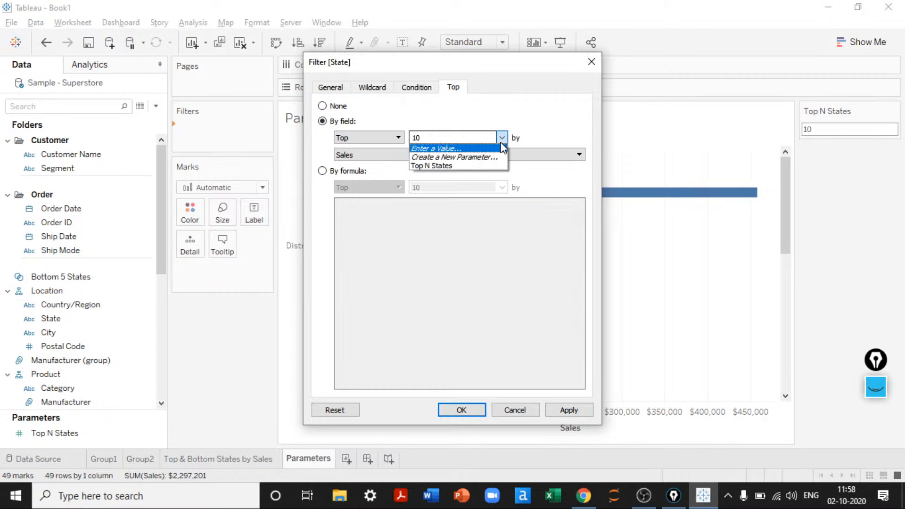
{"action": "left_click", "coordinate": [462, 167]}
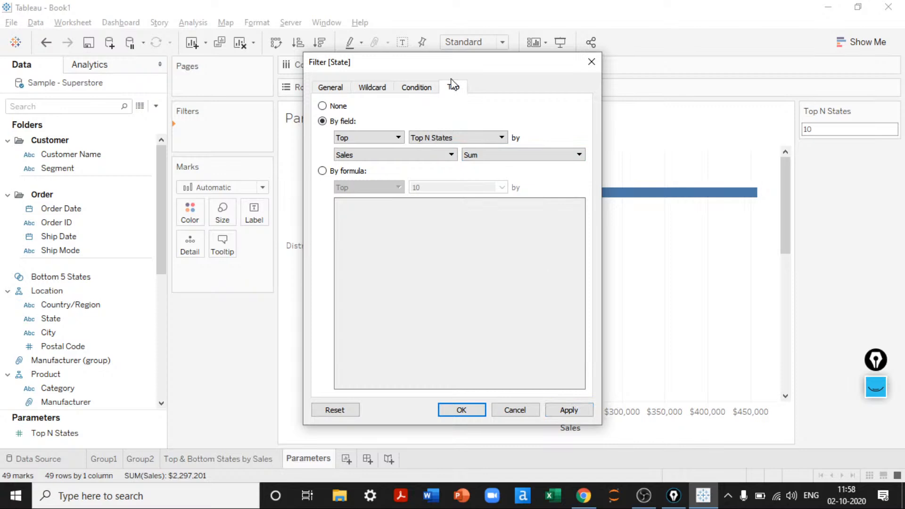
{"action": "left_click_drag", "start_coordinate": [508, 56], "coordinate": [596, 71]}
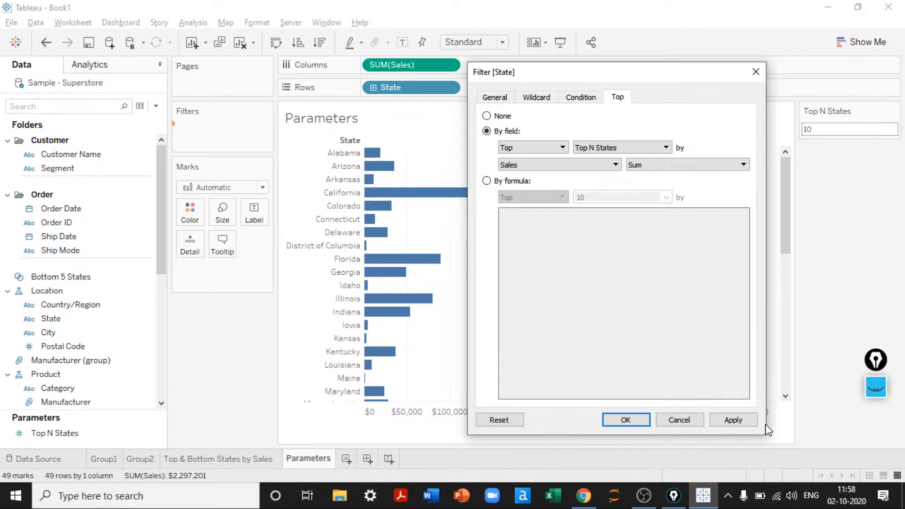
{"action": "left_click", "coordinate": [746, 420]}
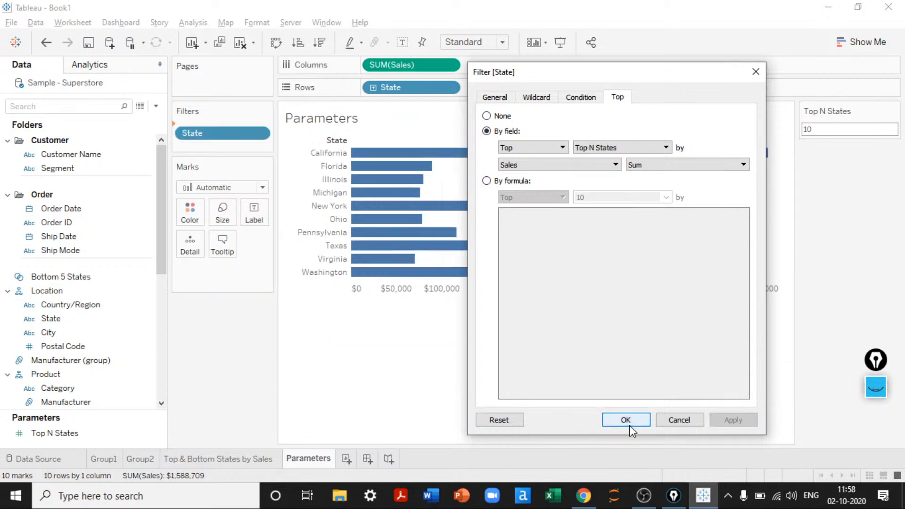
{"action": "left_click", "coordinate": [627, 421]}
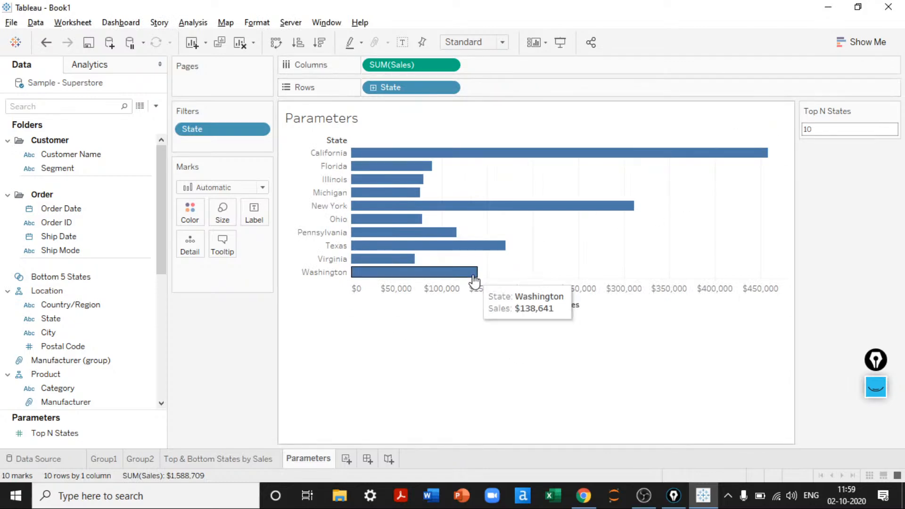
{"action": "right_click", "coordinate": [572, 315]}
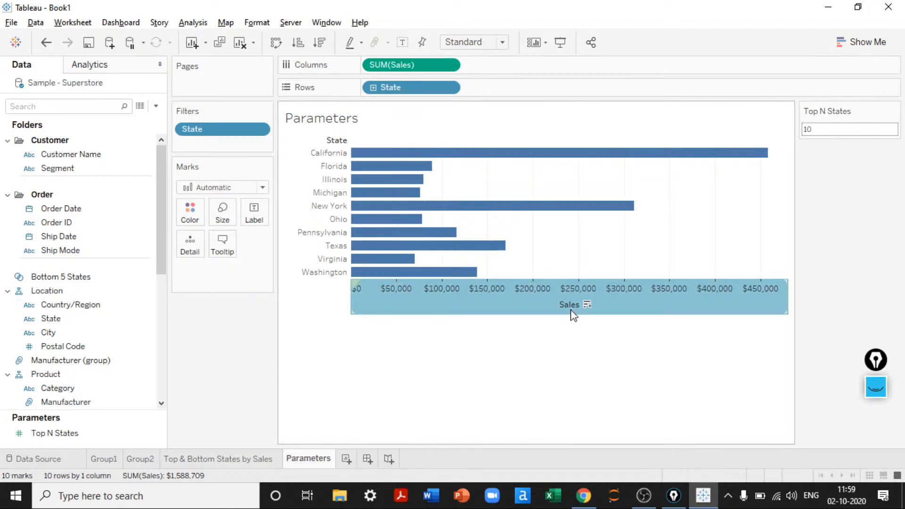
Step: Set the Top N States parameter to 15 in its control beside the chart
{"action": "left_click", "coordinate": [501, 394]}
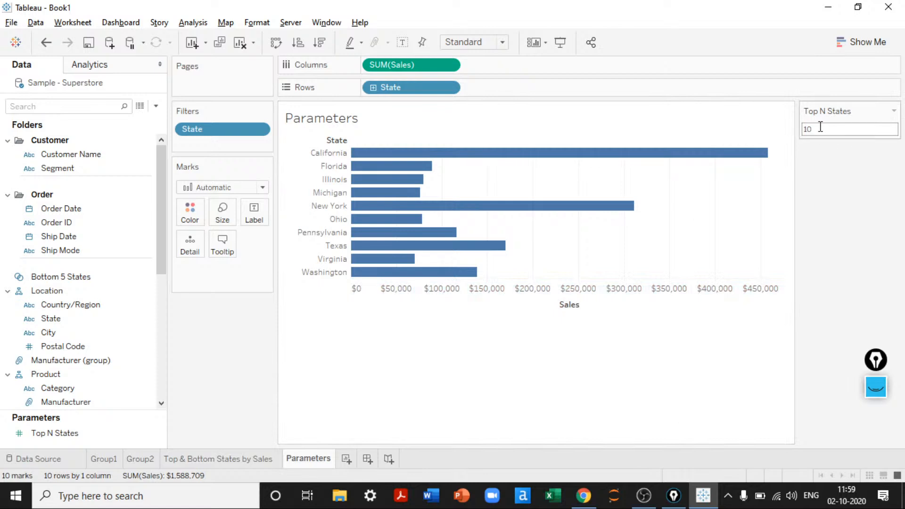
{"action": "left_click", "coordinate": [884, 133]}
{"action": "key", "text": "shift+Right"}
{"action": "key", "text": "shift+Right"}
{"action": "type", "text": "15"}
{"action": "key", "text": "Return"}
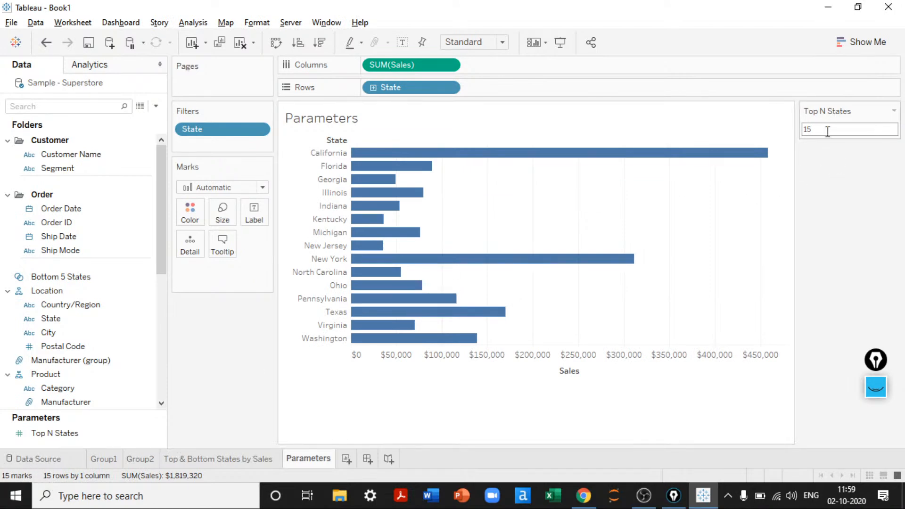
Step: Set the Top N States parameter to 3 and show mark labels on the Sales bars
{"action": "type", "text": "\\"}
{"action": "key", "text": "BackSpace"}
{"action": "key", "text": "BackSpace"}
{"action": "key", "text": "BackSpace"}
{"action": "type", "text": "3"}
{"action": "key", "text": "Return"}
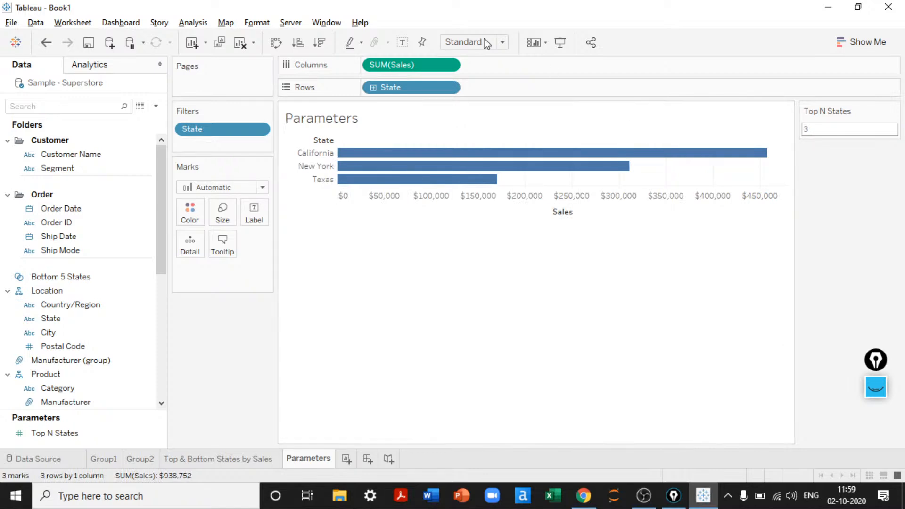
{"action": "left_click", "coordinate": [408, 46]}
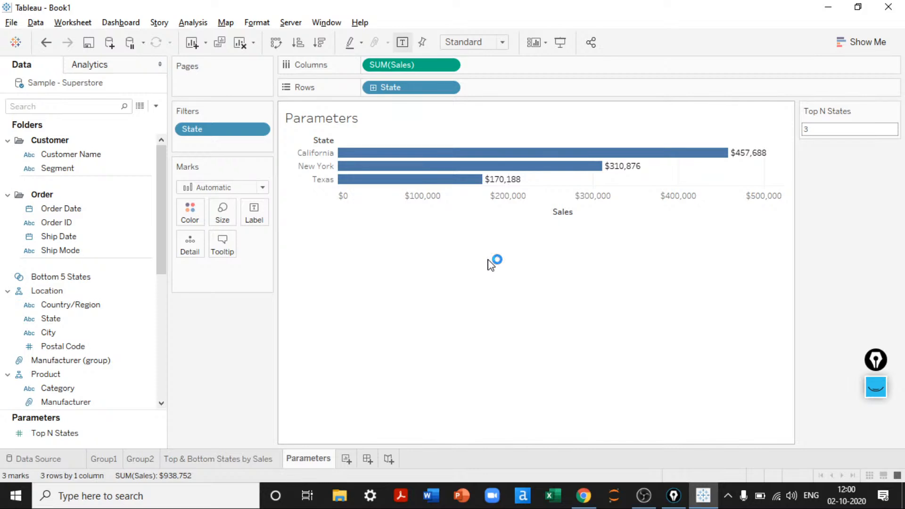
Step: Start a new parameter named Units with the Integer data type and a list of allowable values
{"action": "left_click", "coordinate": [155, 106]}
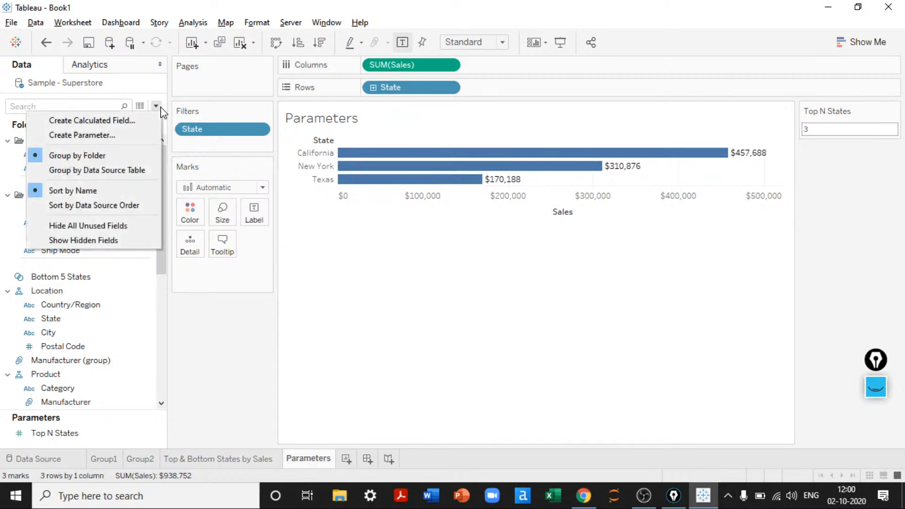
{"action": "left_click", "coordinate": [93, 136]}
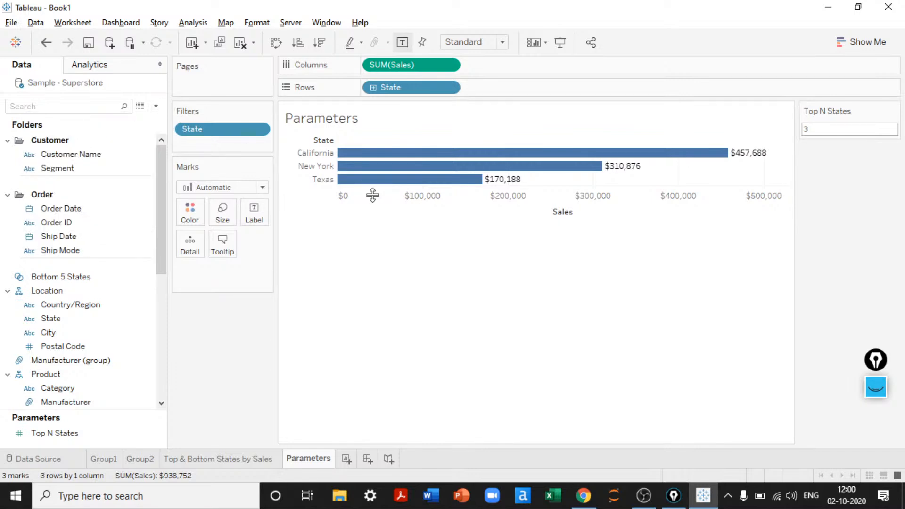
{"action": "type", "text": "Units"}
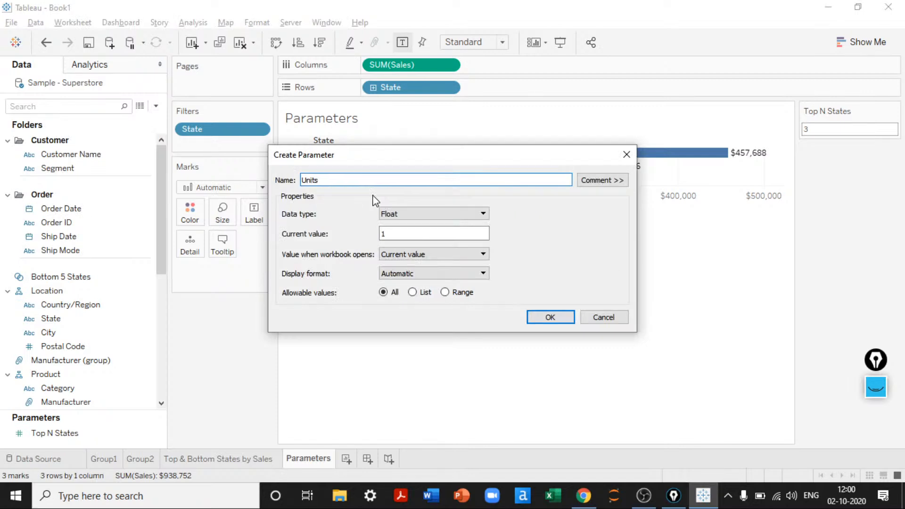
{"action": "left_click", "coordinate": [417, 293]}
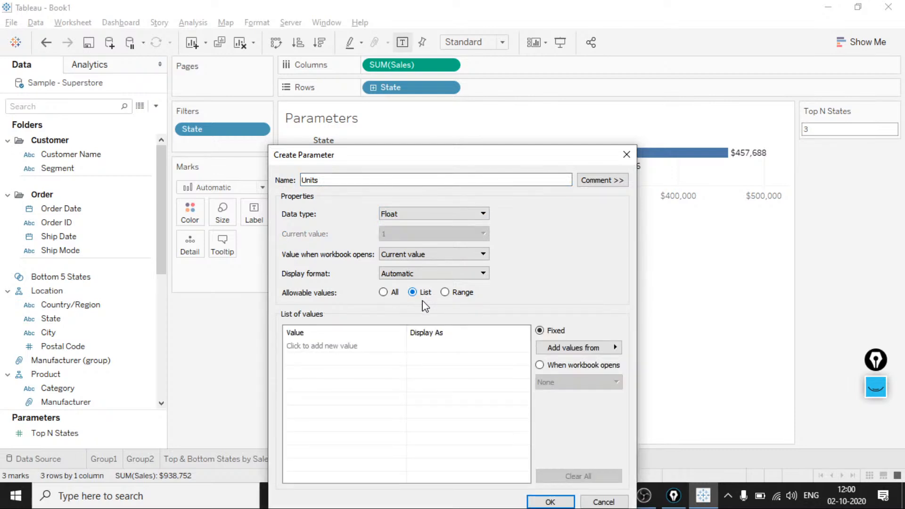
{"action": "left_click_drag", "start_coordinate": [397, 156], "coordinate": [400, 56]}
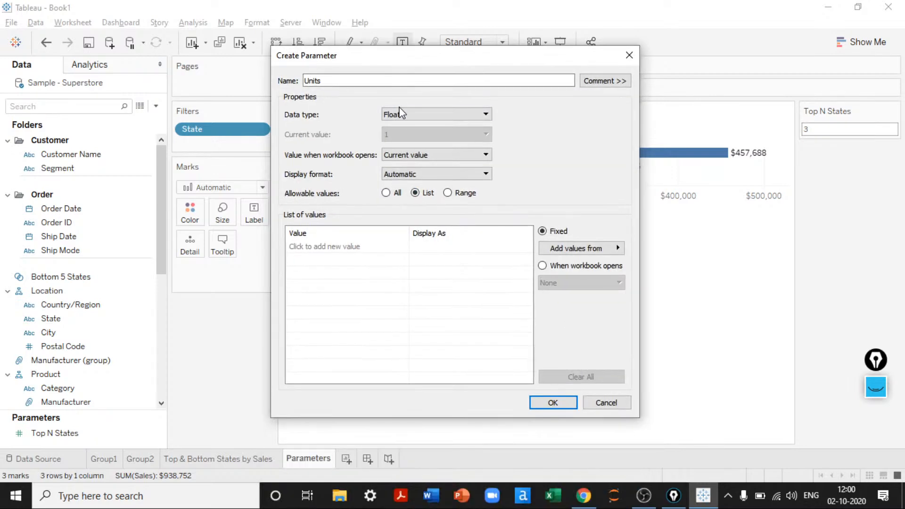
{"action": "left_click", "coordinate": [448, 115]}
{"action": "left_click", "coordinate": [403, 130]}
{"action": "left_click", "coordinate": [314, 248]}
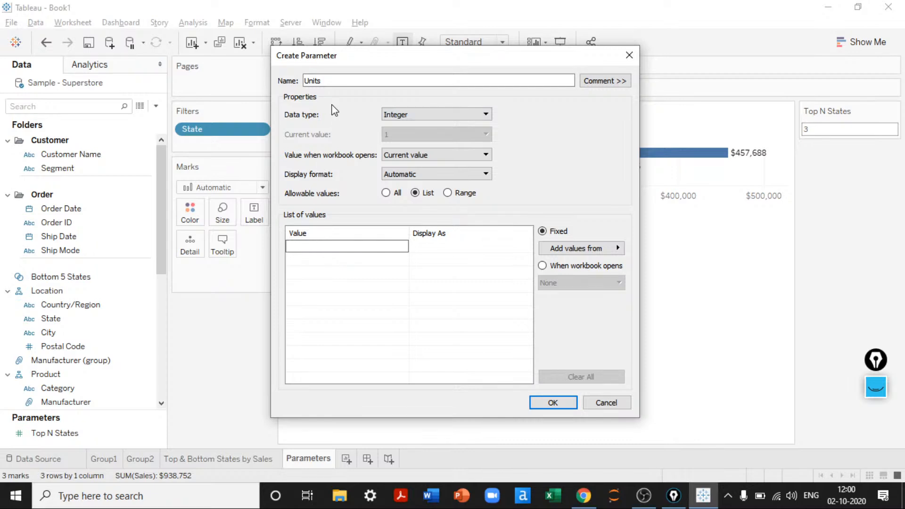
{"action": "left_click_drag", "start_coordinate": [339, 57], "coordinate": [275, 54]}
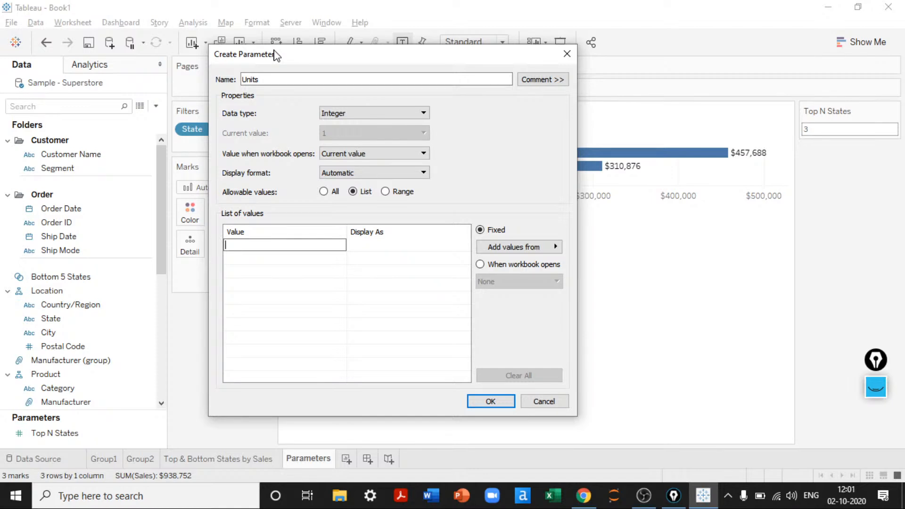
Step: Add the value 100000 to the Units parameter's list and display it as Lakh
{"action": "type", "text": "100000"}
{"action": "key", "text": "Return"}
{"action": "key", "text": "Down"}
{"action": "key", "text": "Up"}
{"action": "key", "text": "Right"}
{"action": "key", "text": "Tab"}
{"action": "type", "text": "Las"}
{"action": "key", "text": "BackSpace"}
{"action": "type", "text": "kh"}
{"action": "key", "text": "Return"}
Step: Add the value 1000 to the Units parameter's list and display it as Thousands
{"action": "key", "text": "Down"}
{"action": "type", "text": "1000"}
{"action": "key", "text": "Tab"}
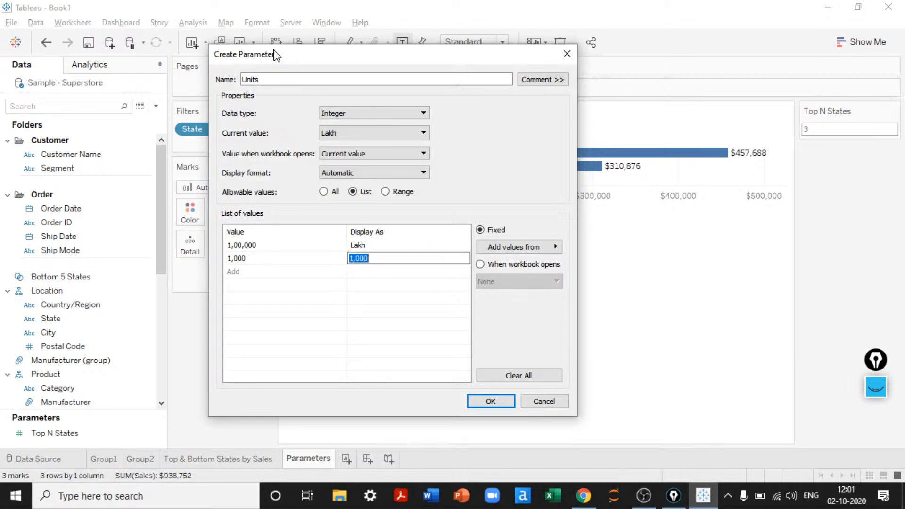
{"action": "type", "text": "Thousands"}
{"action": "key", "text": "Return"}
Step: Add the value 1 displayed as Dollars to the list and create the Units parameter
{"action": "key", "text": "Down"}
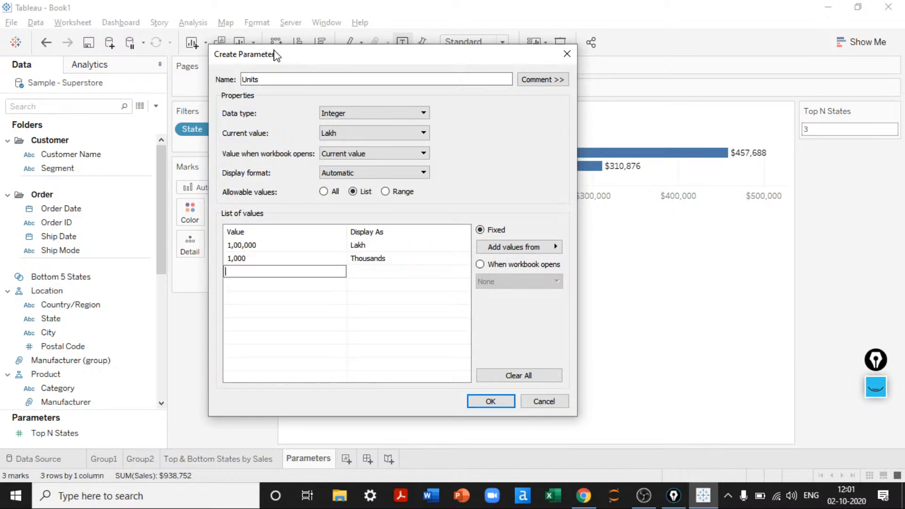
{"action": "type", "text": "1"}
{"action": "key", "text": "Tab"}
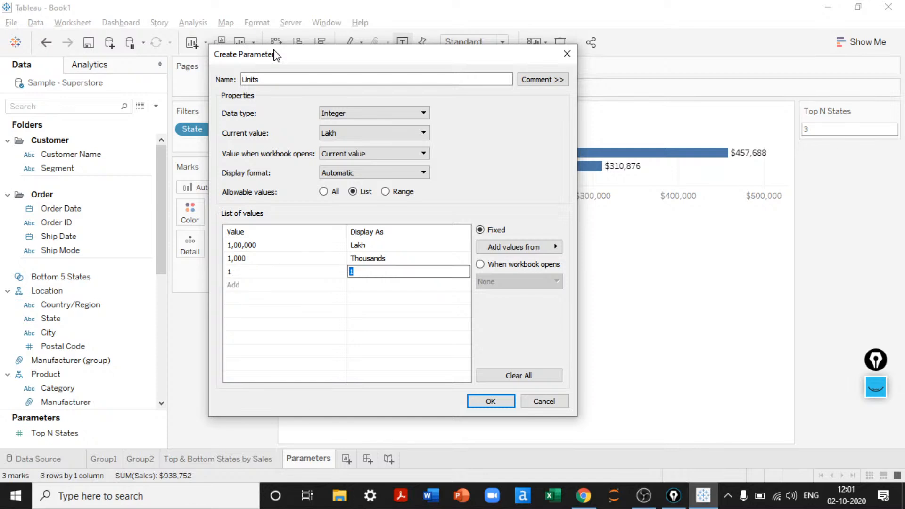
{"action": "type", "text": "Dollars"}
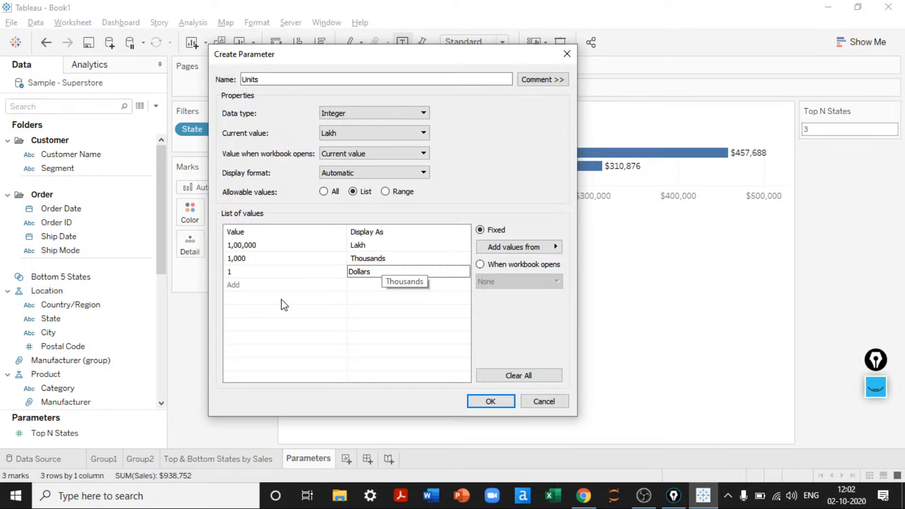
{"action": "left_click", "coordinate": [513, 404]}
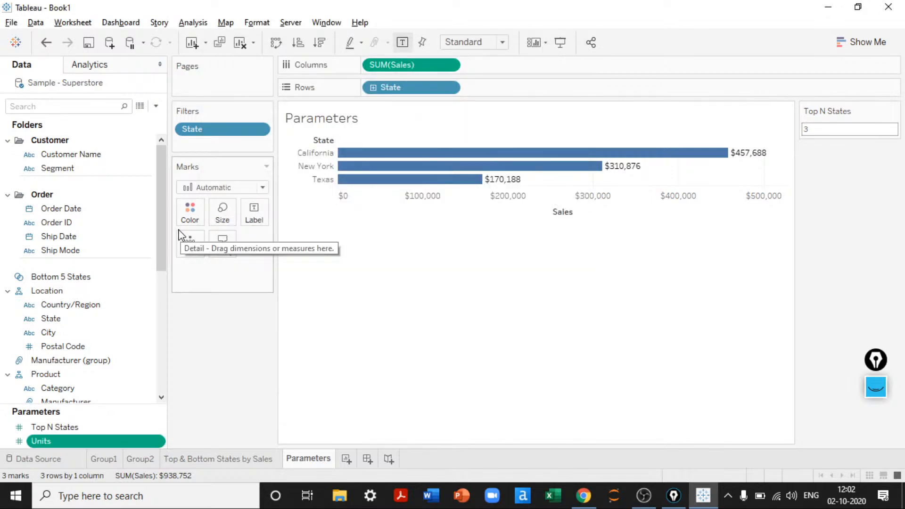
Step: Start a new calculated field and name it Display Units
{"action": "left_click", "coordinate": [156, 106]}
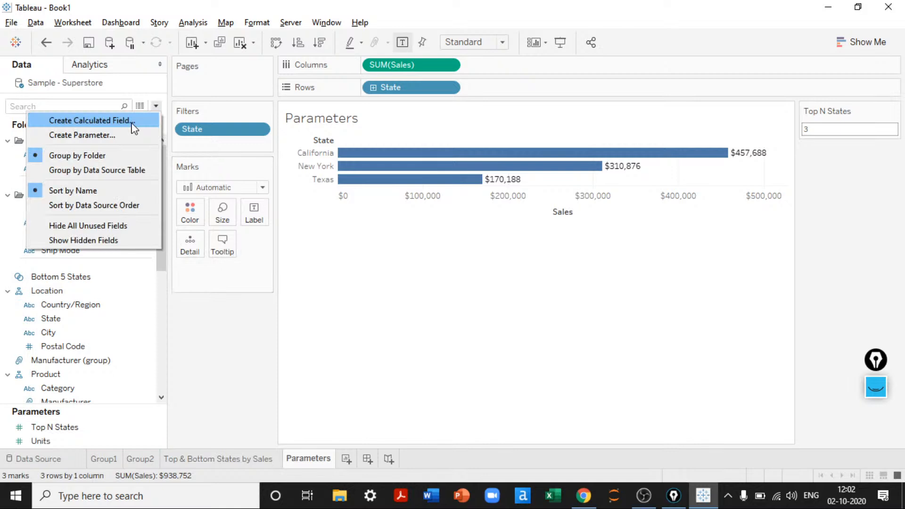
{"action": "left_click", "coordinate": [133, 124]}
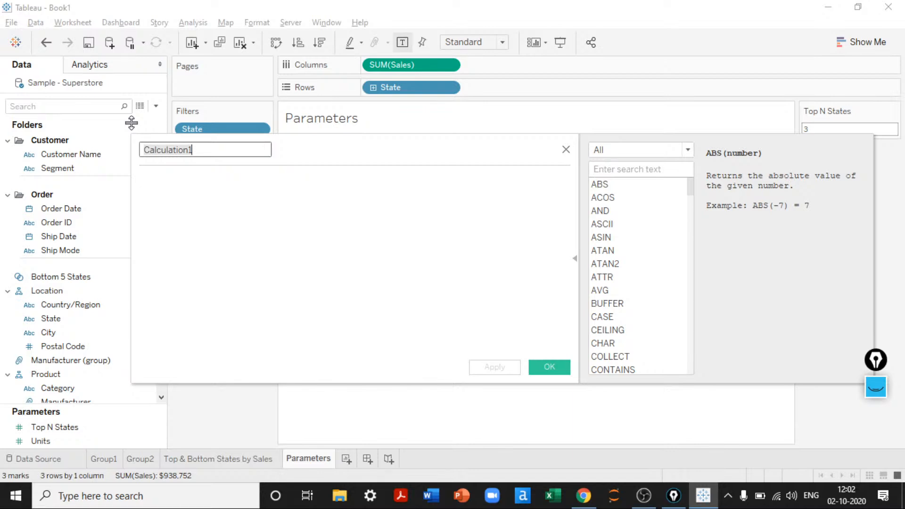
{"action": "type", "text": "Units"}
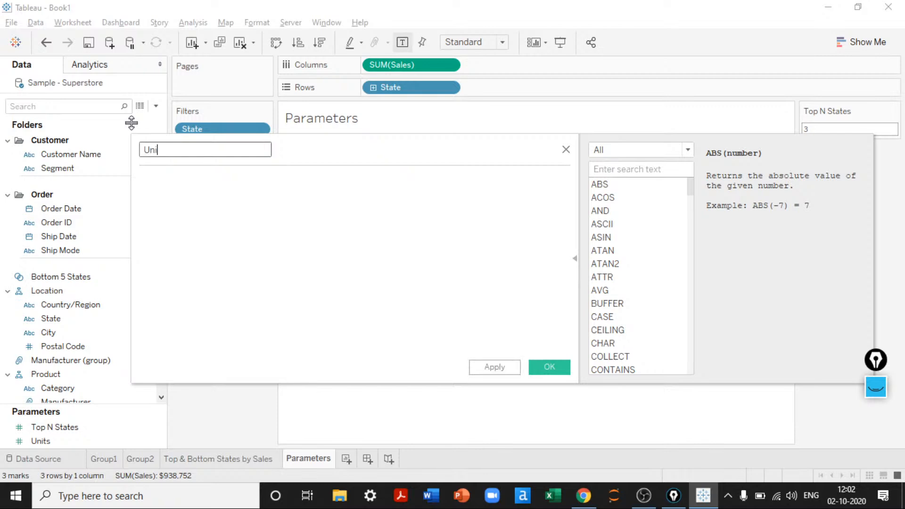
{"action": "key", "text": "Home"}
{"action": "type", "text": "Disp;a"}
{"action": "key", "text": "BackSpace"}
{"action": "key", "text": "BackSpace"}
{"action": "type", "text": "lay"}
{"action": "key", "text": "Tab"}
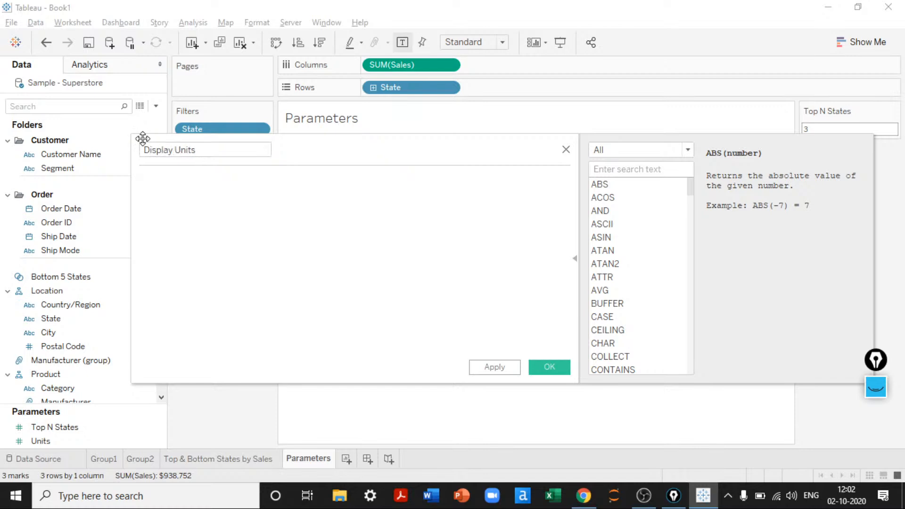
Step: Extend the calculated field's name to Display Units - Sales and begin its formula with CASE [Units]
{"action": "left_click_drag", "start_coordinate": [130, 133], "coordinate": [256, 184]}
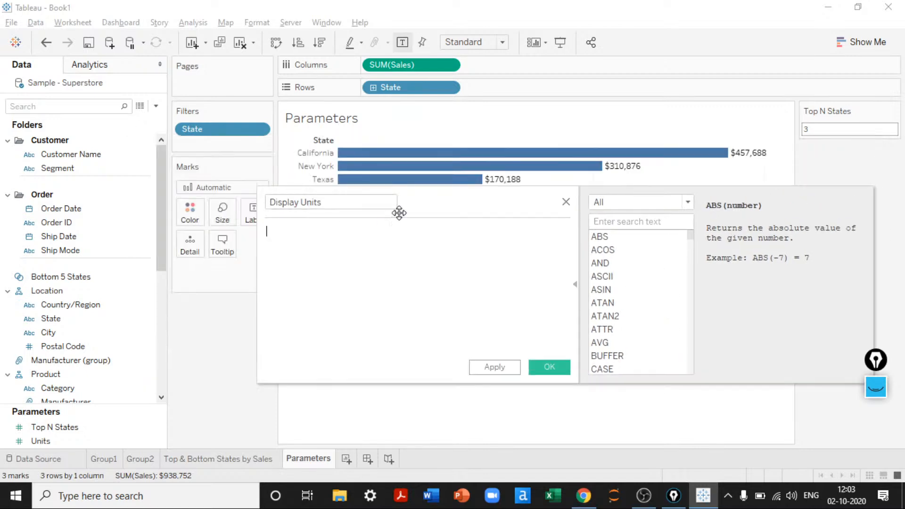
{"action": "left_click_drag", "start_coordinate": [437, 200], "coordinate": [468, 267]}
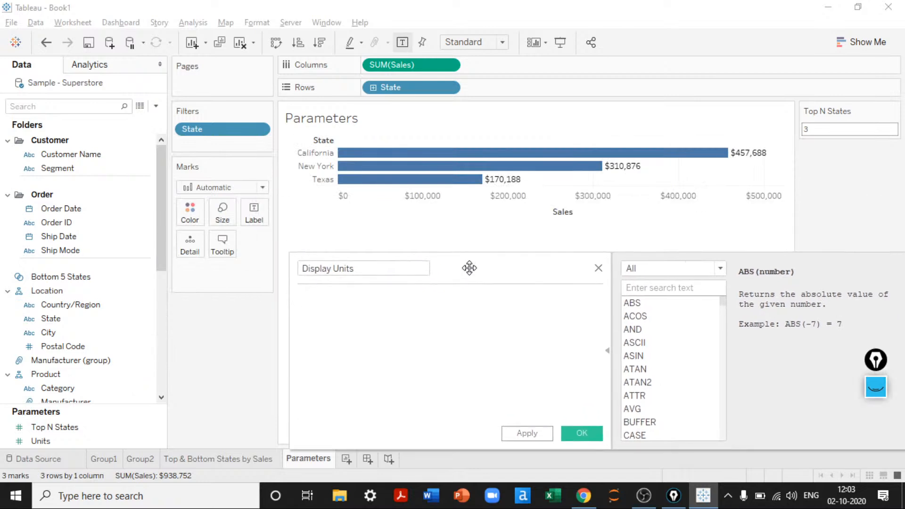
{"action": "left_click", "coordinate": [608, 357]}
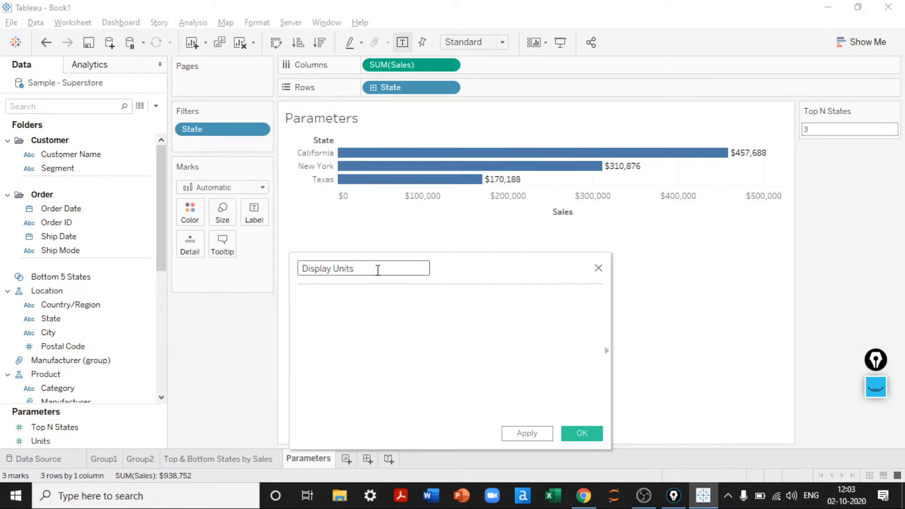
{"action": "type", "text": "- Sales"}
{"action": "key", "text": "Tab"}
{"action": "type", "text": "CASEuni"}
{"action": "key", "text": "Return"}
{"action": "key", "text": "Return"}
{"action": "left_click_drag", "start_coordinate": [507, 275], "coordinate": [502, 245]}
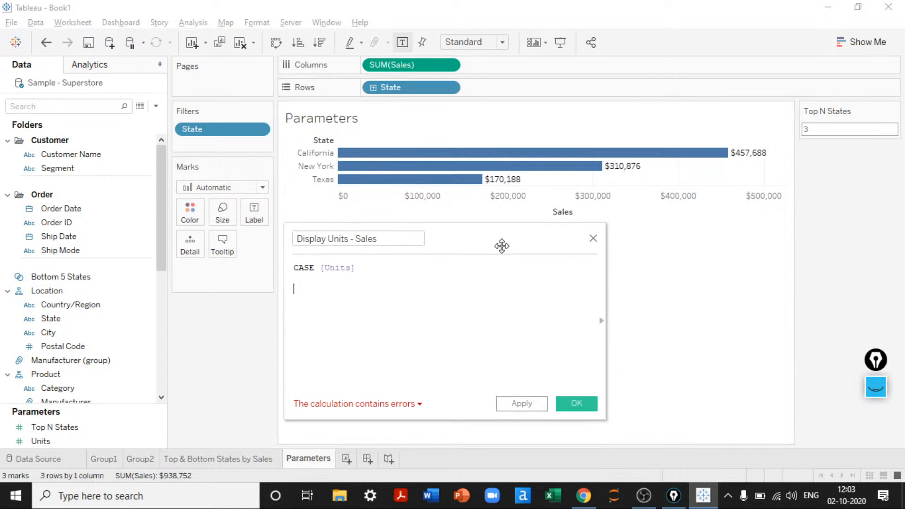
Step: Add the branch WHEN 100000 THEN [Sales]/[Units] to the CASE formula
{"action": "type", "text": "whe"}
{"action": "key", "text": "Return"}
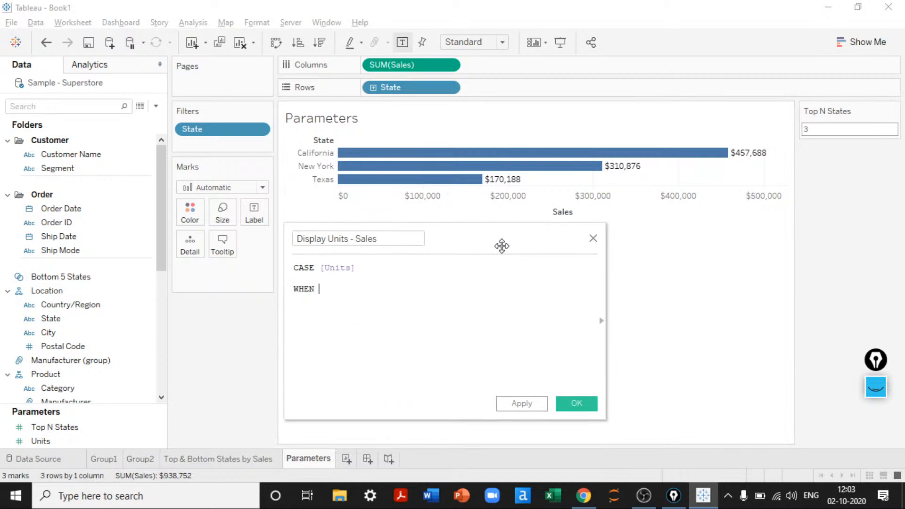
{"action": "type", "text": "100"}
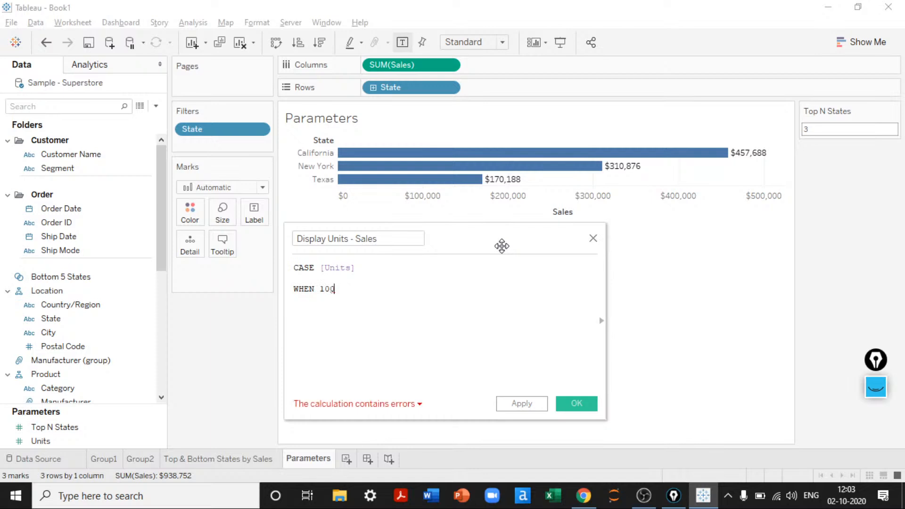
{"action": "type", "text": "00"}
{"action": "type", "text": "0 "}
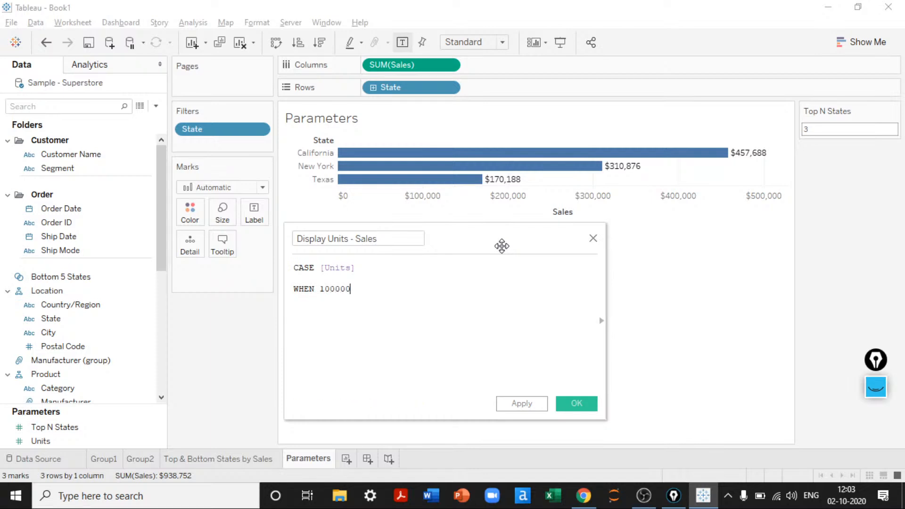
{"action": "type", "text": "THEN "}
{"action": "type", "text": "[S"}
{"action": "key", "text": "Return"}
{"action": "type", "text": "/"}
{"action": "type", "text": "[Un"}
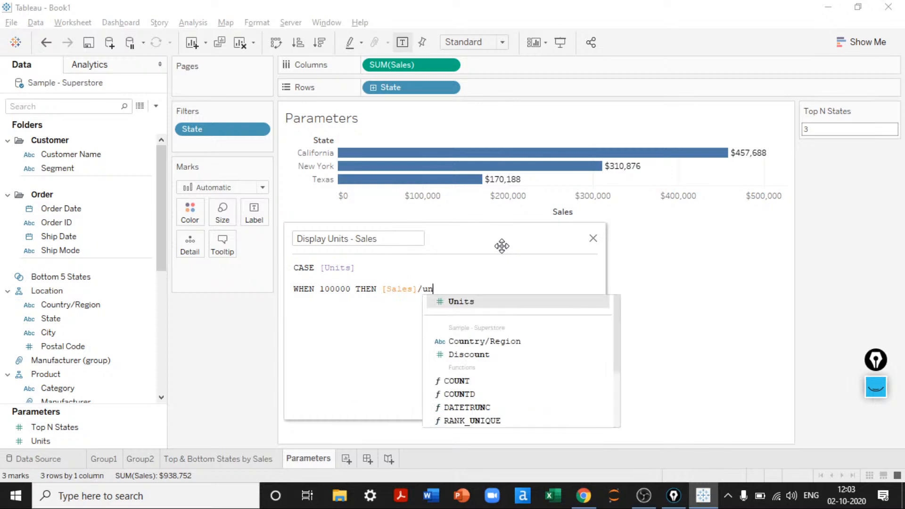
{"action": "key", "text": "Return"}
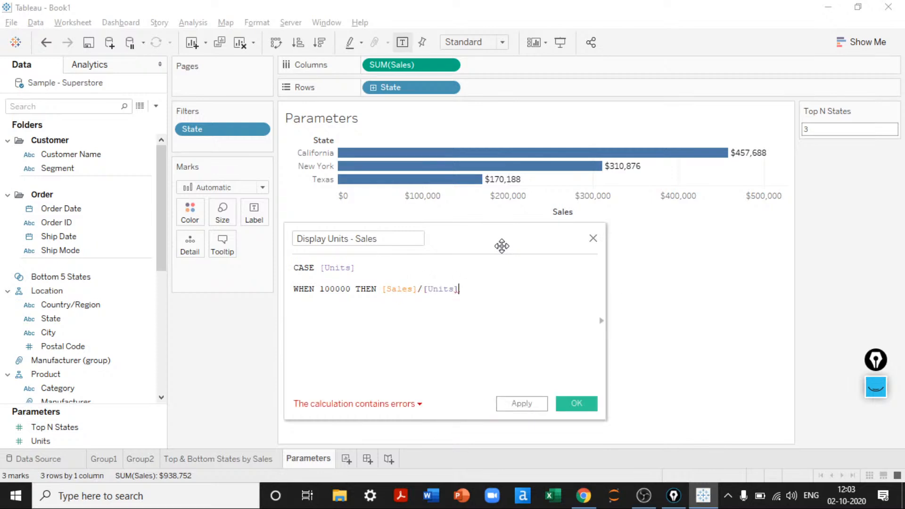
Step: Add the branch WHEN 1000 THEN [Sales]/[Units] on the next line of the formula
{"action": "key", "text": "Return"}
{"action": "type", "text": "WHEN "}
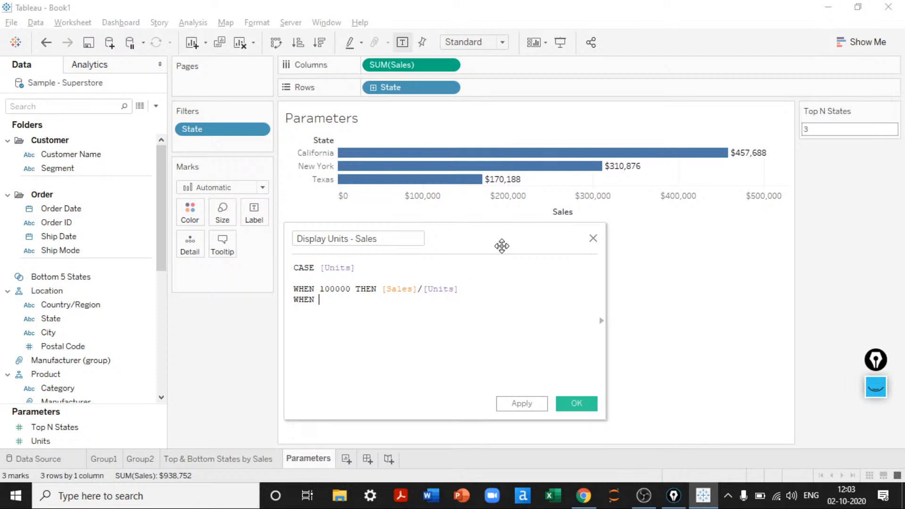
{"action": "type", "text": "1000"}
{"action": "key", "text": "Tab"}
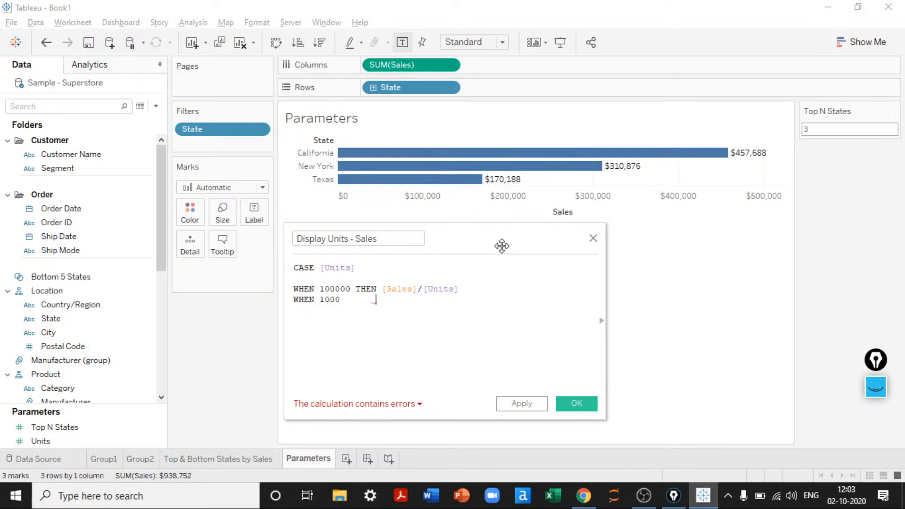
{"action": "key", "text": "BackSpace"}
{"action": "type", "text": "THEN sal"}
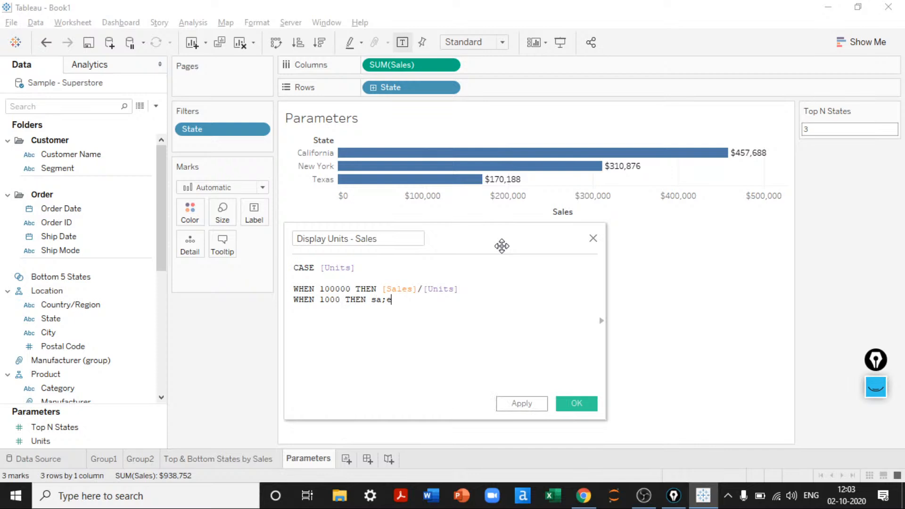
{"action": "key", "text": "Return"}
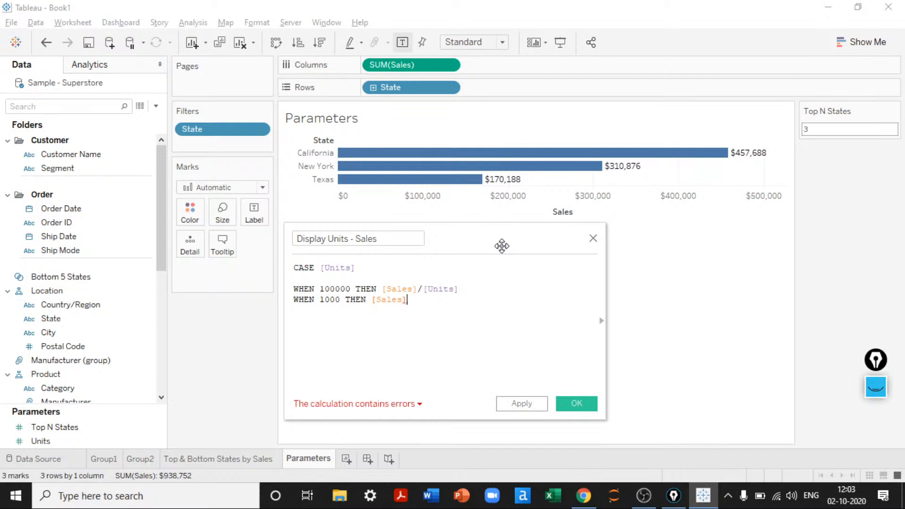
{"action": "type", "text": "/un"}
{"action": "key", "text": "Return"}
Step: Add the branch WHEN 1 THEN [Sales] below the 1000 branch of the CASE formula
{"action": "key", "text": "Return"}
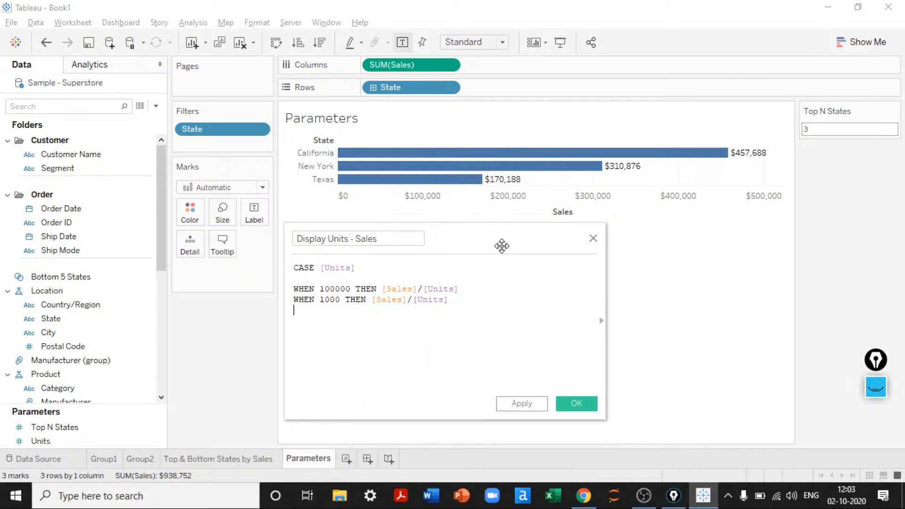
{"action": "type", "text": "WHEN 1 then sal"}
{"action": "key", "text": "Return"}
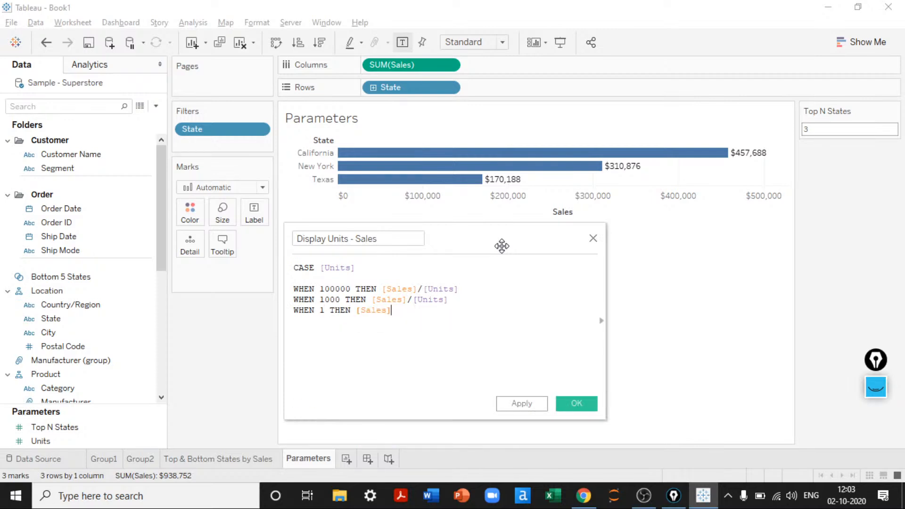
Step: Wrap the 100000 branch's result in ROUND with one decimal, giving round([Sales]/[Units],1)
{"action": "left_click", "coordinate": [382, 289]}
{"action": "type", "text": "round("}
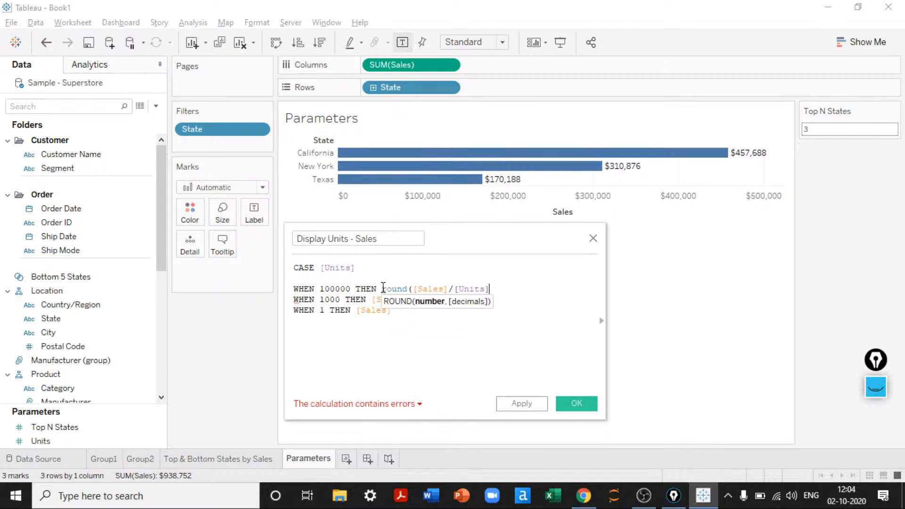
{"action": "type", "text": ",2"}
{"action": "key", "text": "BackSpace"}
{"action": "type", "text": "1)"}
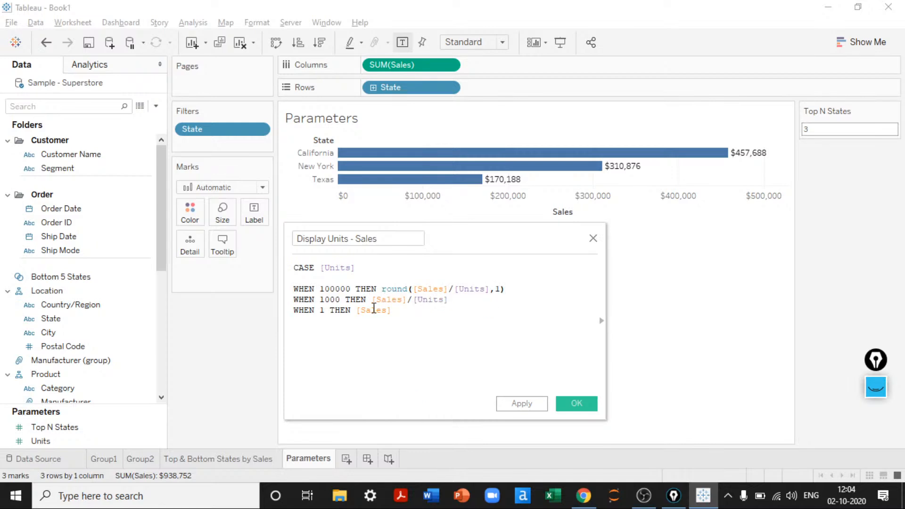
Step: Round the 1000 branch's result to one decimal as round([Sales]/[Units],1)
{"action": "left_click", "coordinate": [372, 298]}
{"action": "type", "text": "round("}
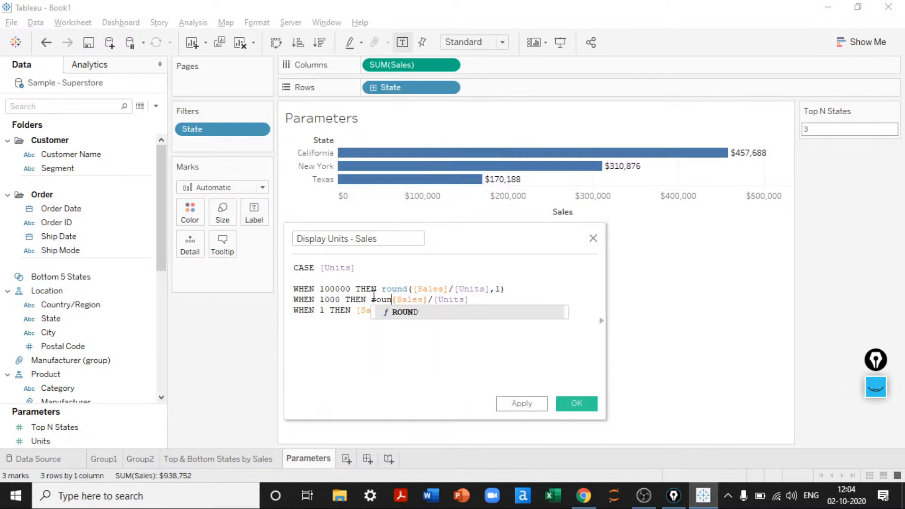
{"action": "key", "text": "End"}
{"action": "type", "text": ")"}
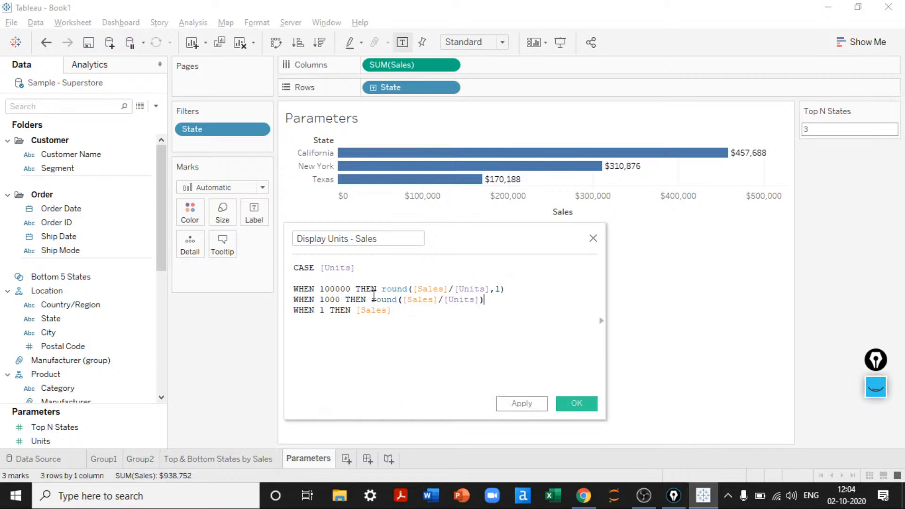
{"action": "key", "text": "Left"}
{"action": "type", "text": ",1"}
Step: Round the result of the WHEN 1 branch to one decimal as round([Sales],1)
{"action": "key", "text": "Down"}
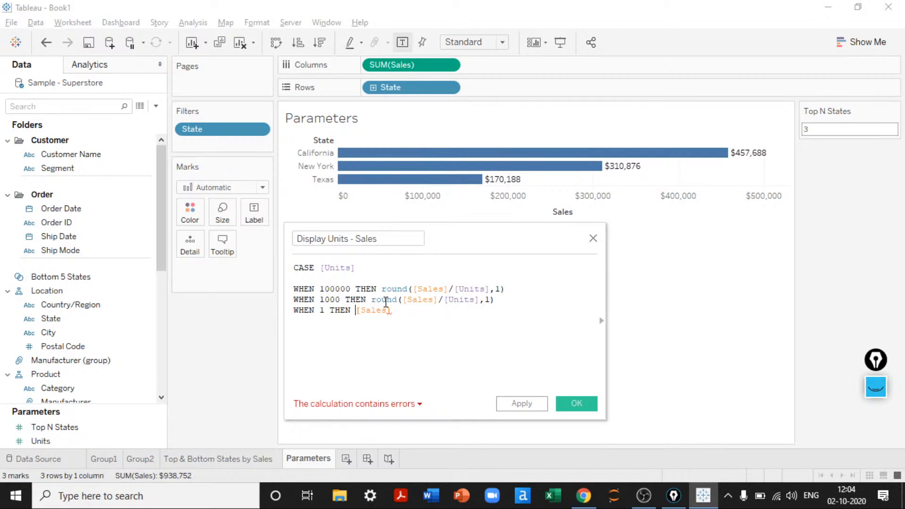
{"action": "key", "text": "Left"}
{"action": "key", "text": "Left"}
{"action": "key", "text": "Left"}
{"action": "key", "text": "Left"}
{"action": "key", "text": "Left"}
{"action": "key", "text": "Left"}
{"action": "key", "text": "Left"}
{"action": "type", "text": "round("}
{"action": "key", "text": "End"}
{"action": "type", "text": ",1"}
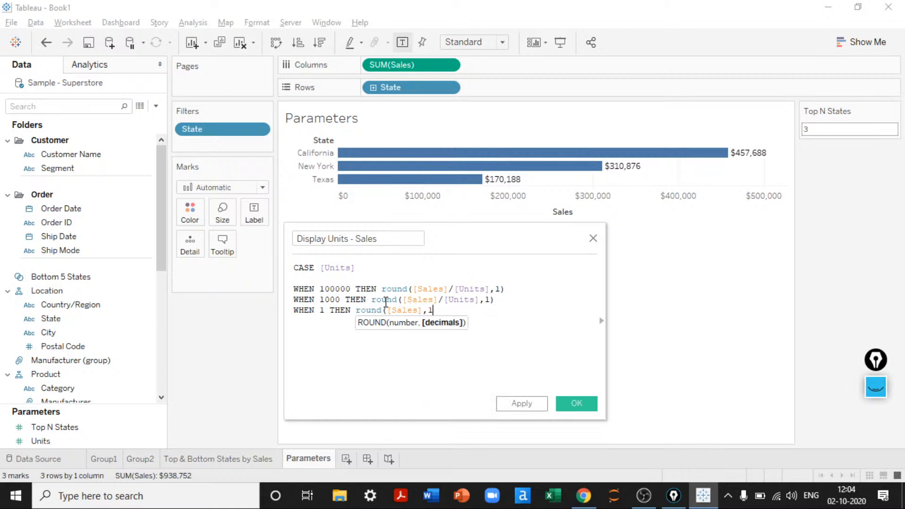
{"action": "type", "text": ")"}
Step: Close the CASE formula with END, then apply and save the calculated field
{"action": "key", "text": "Return"}
{"action": "type", "text": "END"}
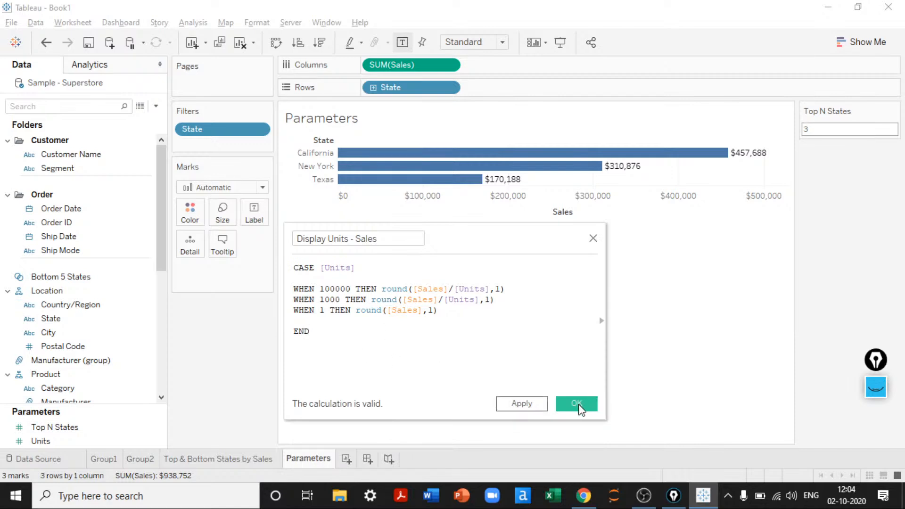
{"action": "left_click", "coordinate": [524, 403]}
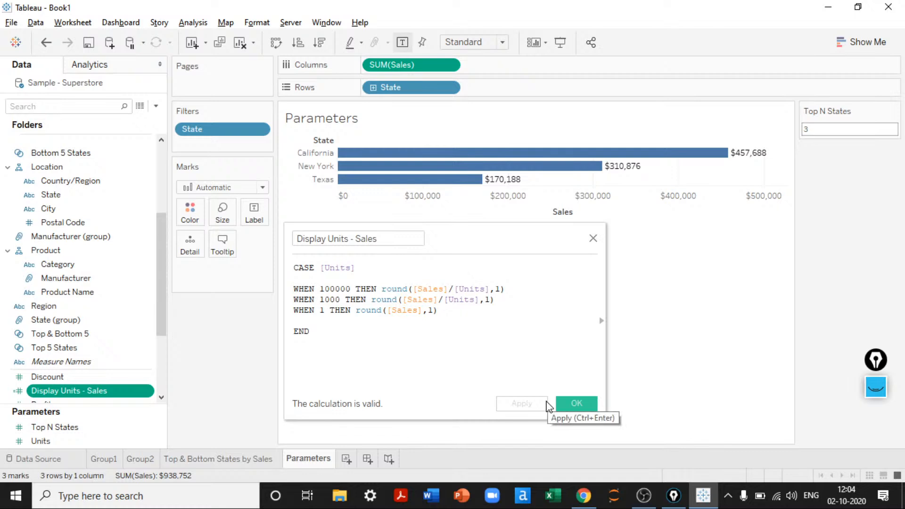
{"action": "left_click", "coordinate": [586, 402]}
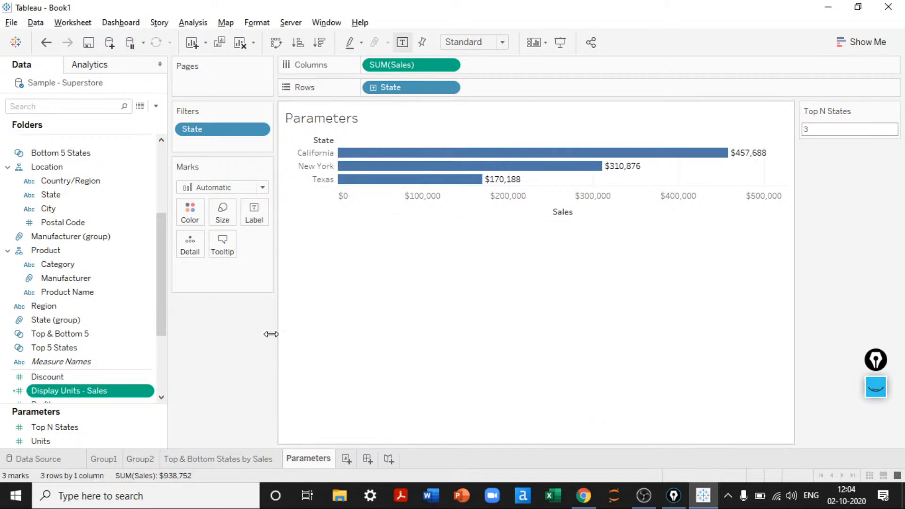
Step: Add the Display Units - Sales measure to Columns after SUM(Sales)
{"action": "left_click_drag", "start_coordinate": [161, 312], "coordinate": [161, 367]}
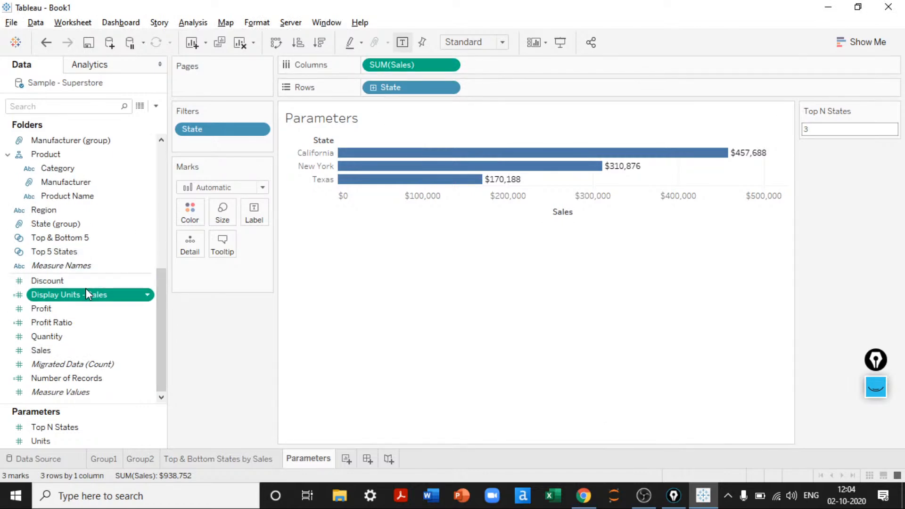
{"action": "left_click_drag", "start_coordinate": [90, 303], "coordinate": [591, 200]}
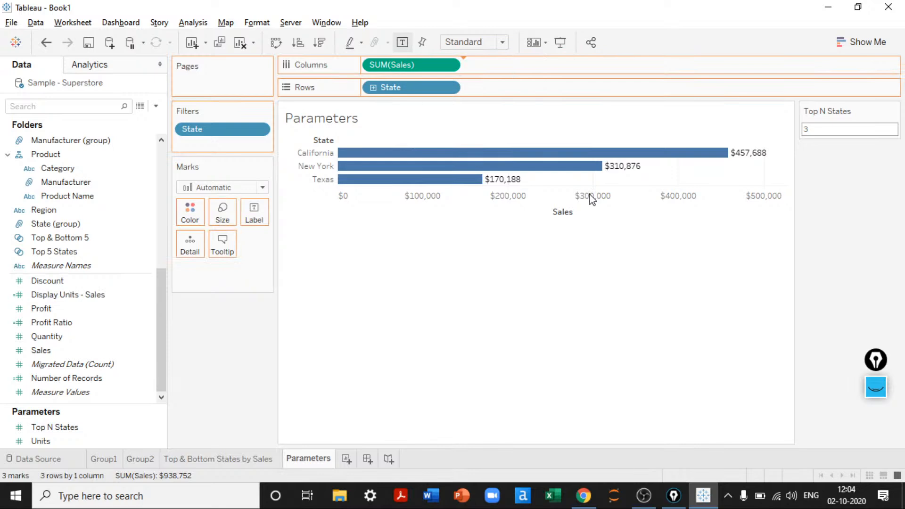
{"action": "left_click_drag", "start_coordinate": [592, 201], "coordinate": [591, 200]}
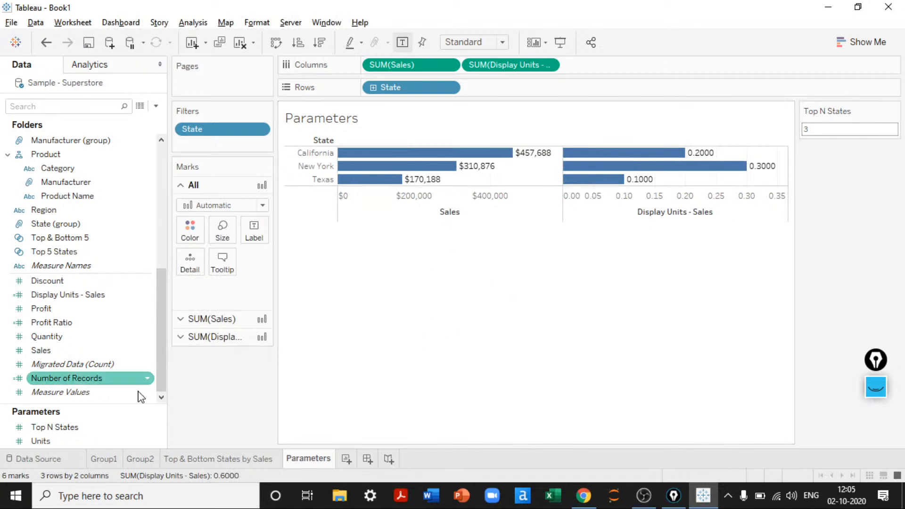
Step: Show the control for the Units parameter on the Parameters worksheet
{"action": "right_click", "coordinate": [90, 441]}
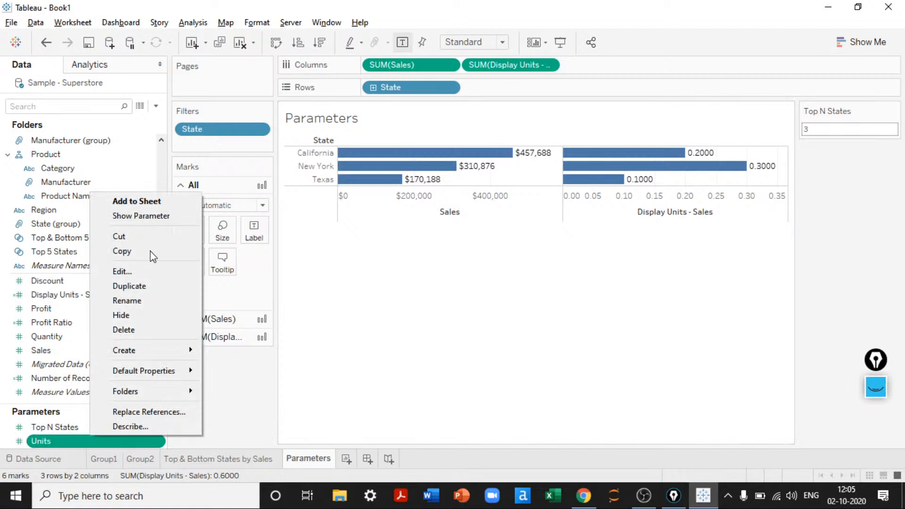
{"action": "left_click", "coordinate": [156, 214]}
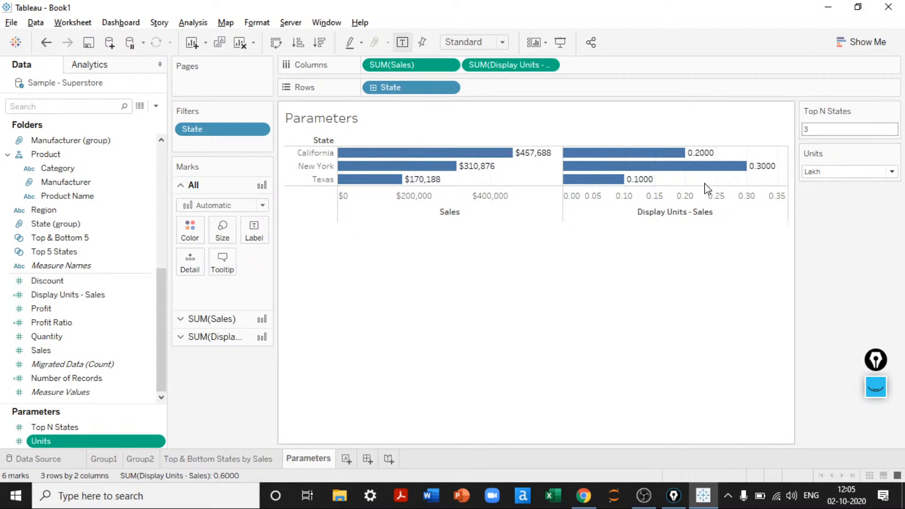
{"action": "mouse_move", "coordinate": [667, 162]}
Step: Open the Display Units - Sales calculated field for editing
{"action": "left_click", "coordinate": [81, 298]}
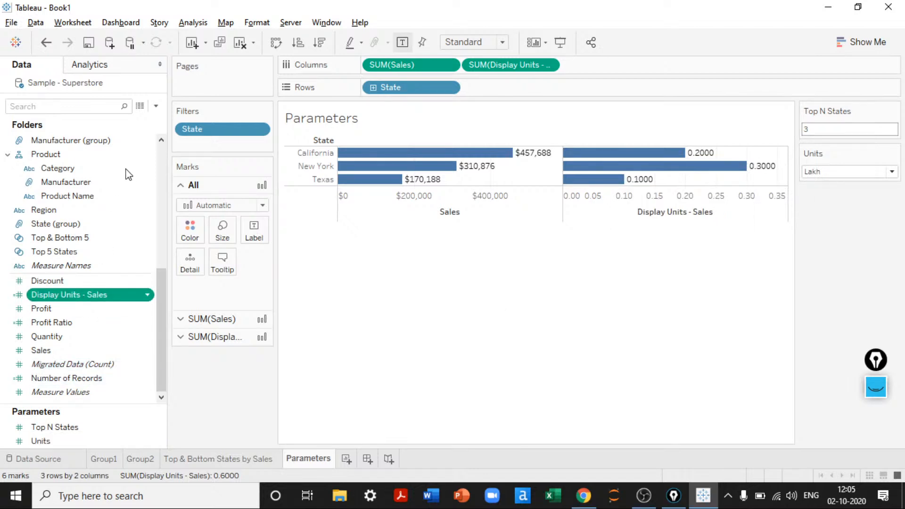
{"action": "right_click", "coordinate": [80, 294]}
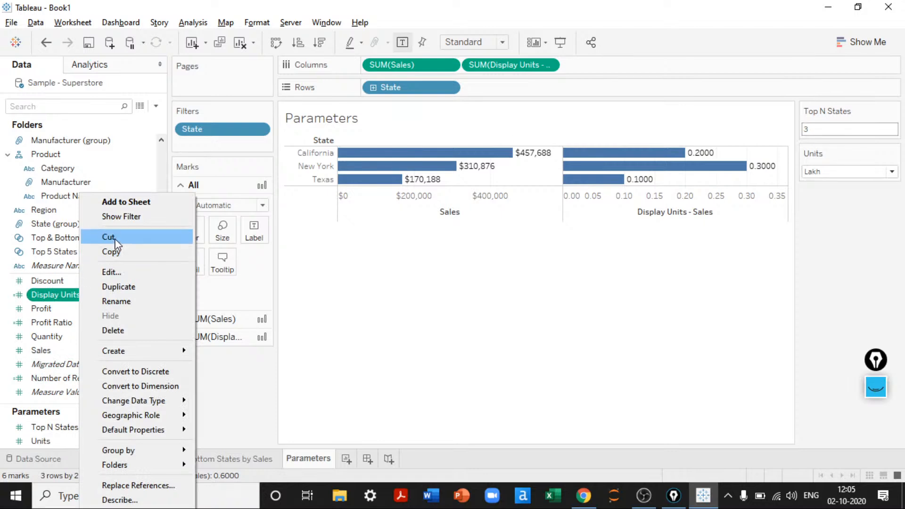
{"action": "left_click", "coordinate": [112, 275]}
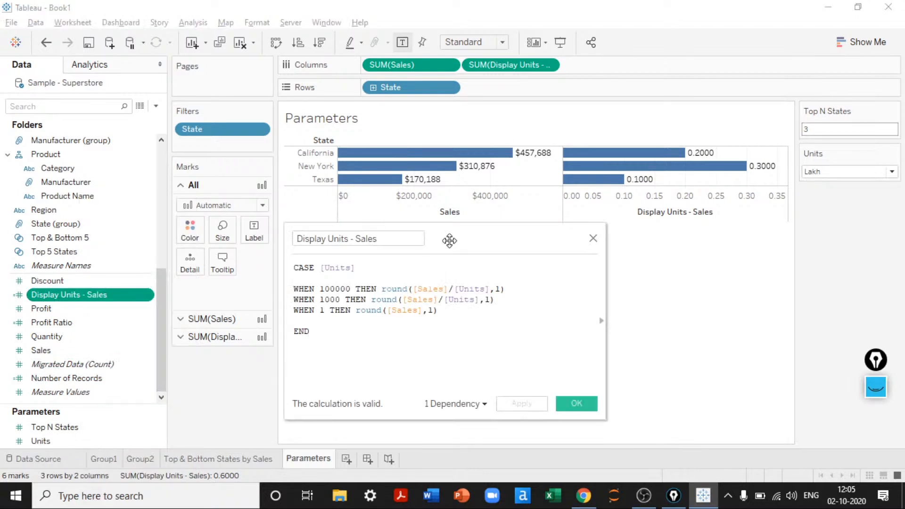
Step: In the Display Units - Sales formula, replace the first WHEN value 100000 with the string 'Lakh'
{"action": "left_click_drag", "start_coordinate": [456, 243], "coordinate": [551, 230]}
{"action": "double_click", "coordinate": [426, 274]}
{"action": "type", "text": "'Las"}
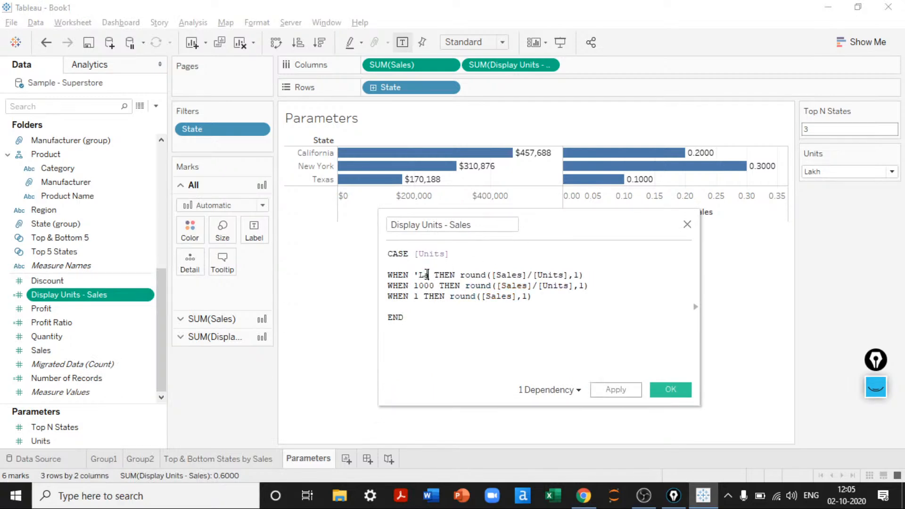
{"action": "key", "text": "BackSpace"}
{"action": "type", "text": "kh"}
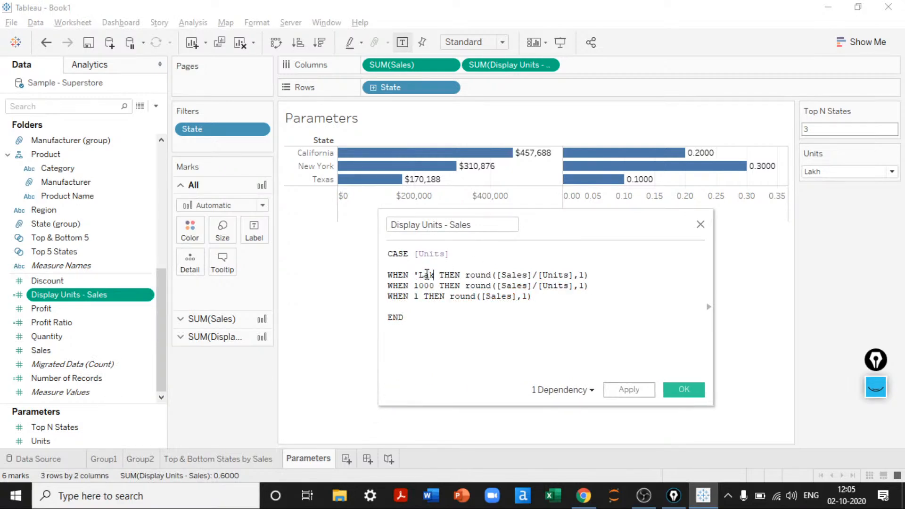
{"action": "type", "text": "'"}
Step: Replace the second WHEN value 1000 with the string 'Thousand'
{"action": "key", "text": "Down"}
{"action": "key", "text": "Left"}
{"action": "key", "text": "Left"}
{"action": "key", "text": "ctrl+shift+Left"}
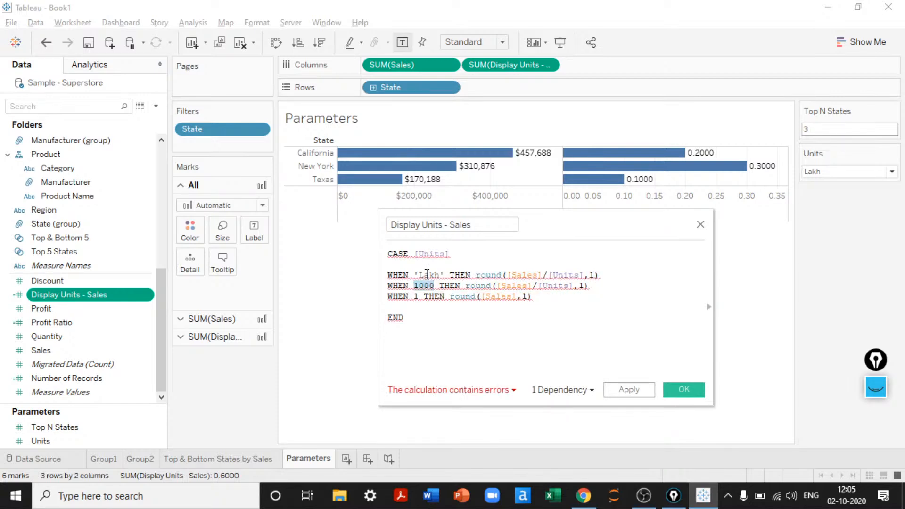
{"action": "type", "text": "'"}
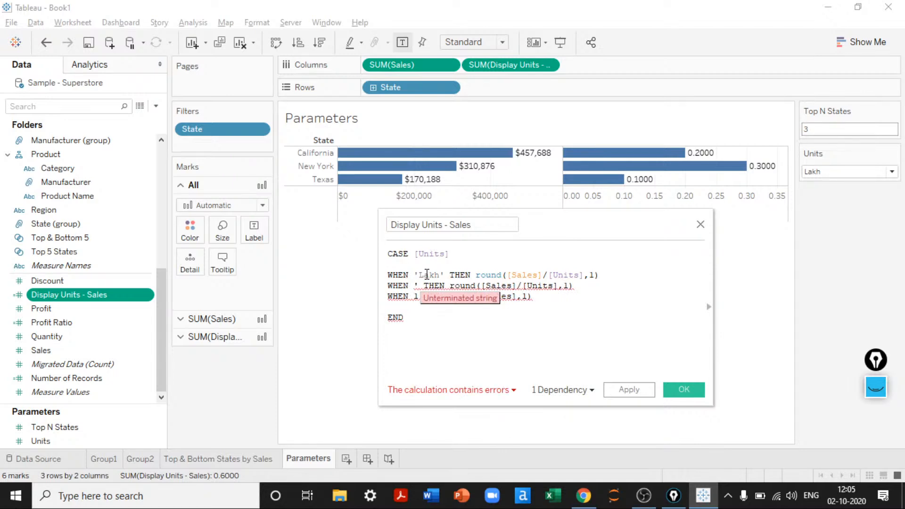
{"action": "type", "text": "Thousand'"}
Step: Replace the third WHEN value 1 with the string 'Dollars'
{"action": "key", "text": "Down"}
{"action": "key", "text": "Left"}
{"action": "key", "text": "Left"}
{"action": "key", "text": "Left"}
{"action": "key", "text": "Left"}
{"action": "key", "text": "Left"}
{"action": "key", "text": "Left"}
{"action": "key", "text": "Left"}
{"action": "key", "text": "Left"}
{"action": "key", "text": "Left"}
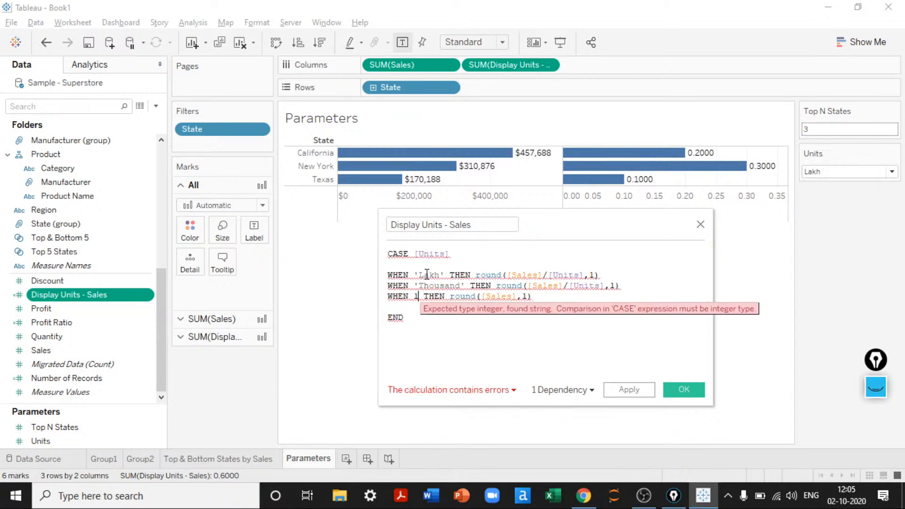
{"action": "key", "text": "BackSpace"}
{"action": "type", "text": "'Dollars'"}
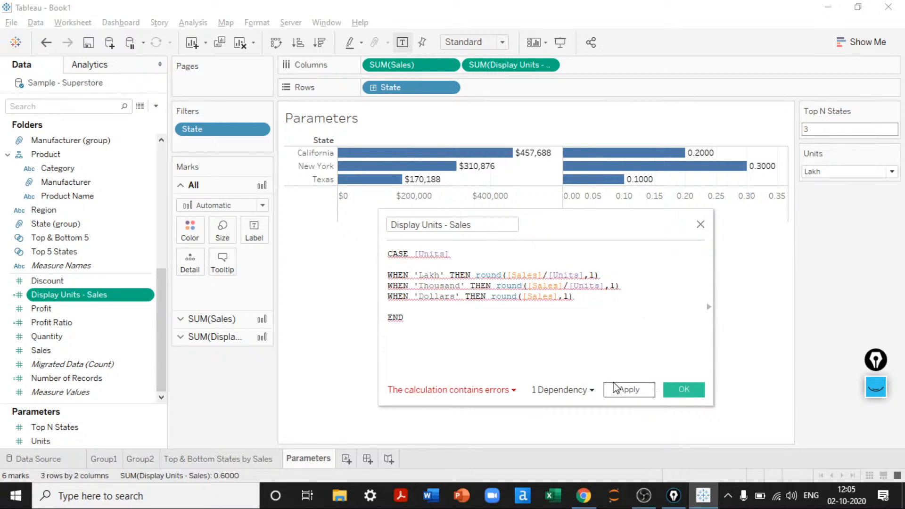
Step: Check the Units parameter's options and correct the second WHEN value to 'Thousands'
{"action": "left_click", "coordinate": [835, 173]}
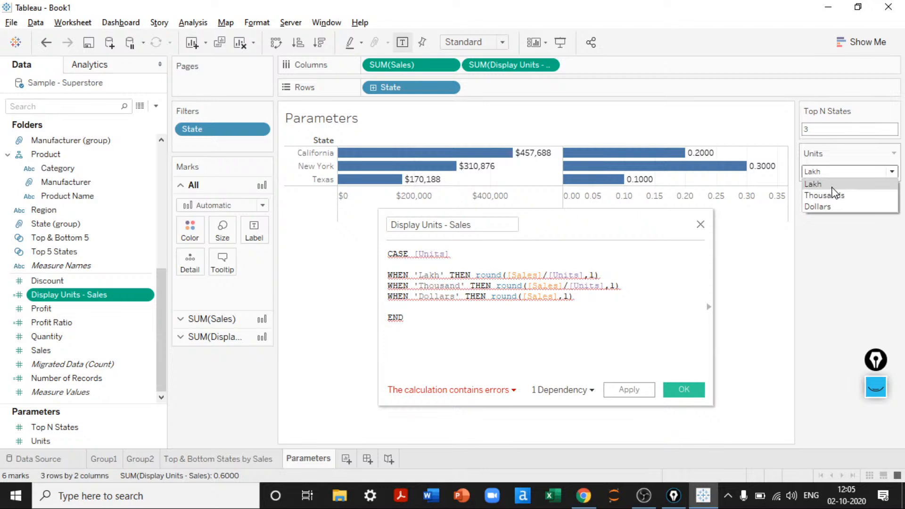
{"action": "left_click", "coordinate": [462, 293]}
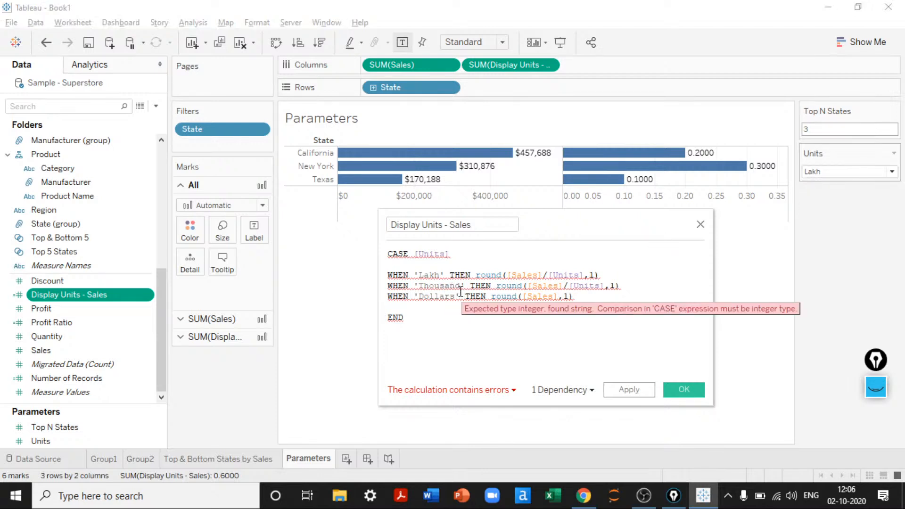
{"action": "type", "text": "s"}
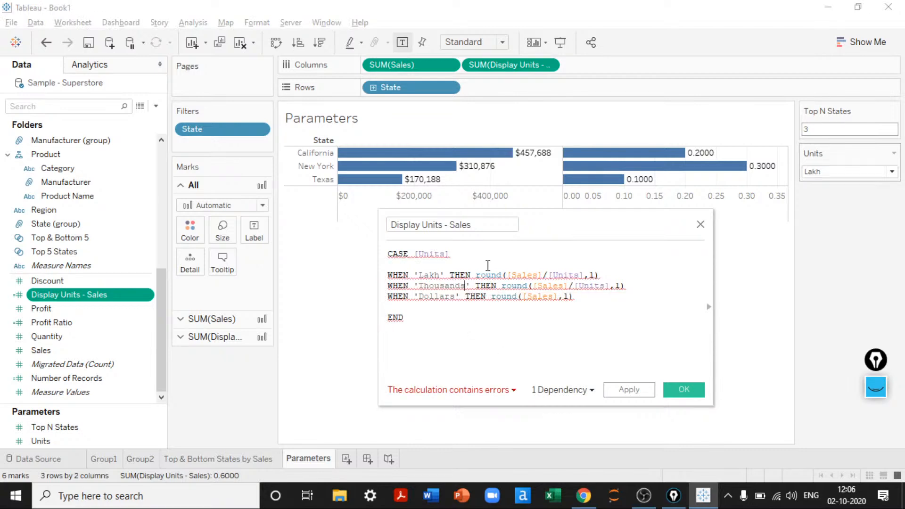
Step: Strip the round function, its parentheses and the decimals argument from the 'Lakh' result, leaving [Sales]/[Units]
{"action": "double_click", "coordinate": [488, 274]}
{"action": "key", "text": "BackSpace"}
{"action": "key", "text": "Right"}
{"action": "key", "text": "Right"}
{"action": "key", "text": "Right"}
{"action": "key", "text": "Right"}
{"action": "key", "text": "Right"}
{"action": "key", "text": "Right"}
{"action": "key", "text": "Right"}
{"action": "key", "text": "Right"}
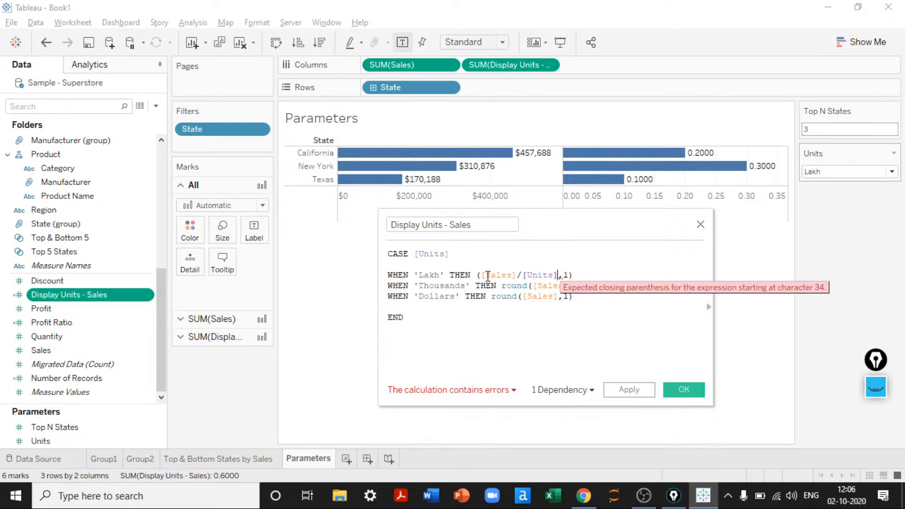
{"action": "key", "text": "BackSpace"}
{"action": "key", "text": "BackSpace"}
{"action": "key", "text": "BackSpace"}
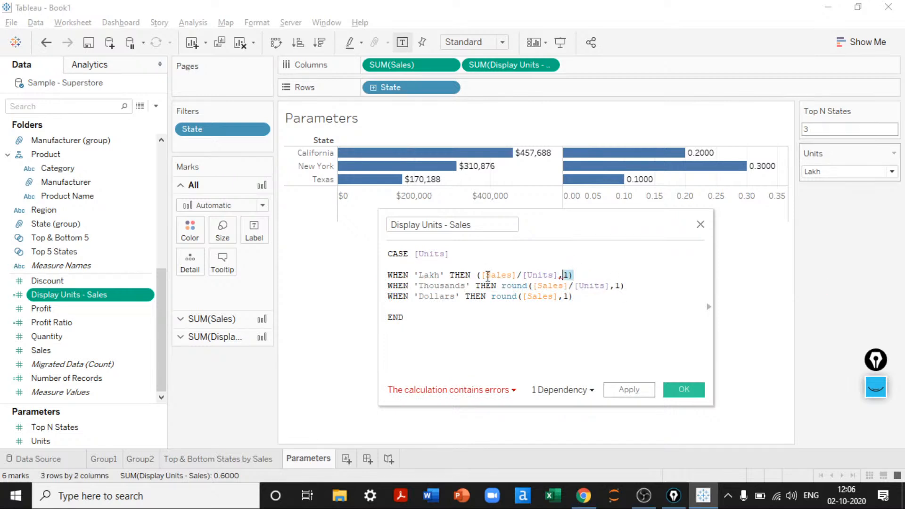
{"action": "key", "text": "Left"}
{"action": "key", "text": "Left"}
{"action": "key", "text": "Left"}
{"action": "key", "text": "Left"}
{"action": "key", "text": "Left"}
{"action": "key", "text": "Left"}
{"action": "key", "text": "Left"}
{"action": "key", "text": "Left"}
{"action": "key", "text": "Left"}
{"action": "key", "text": "Left"}
{"action": "key", "text": "Left"}
{"action": "key", "text": "Left"}
{"action": "key", "text": "Left"}
{"action": "key", "text": "Left"}
{"action": "key", "text": "Left"}
{"action": "key", "text": "BackSpace"}
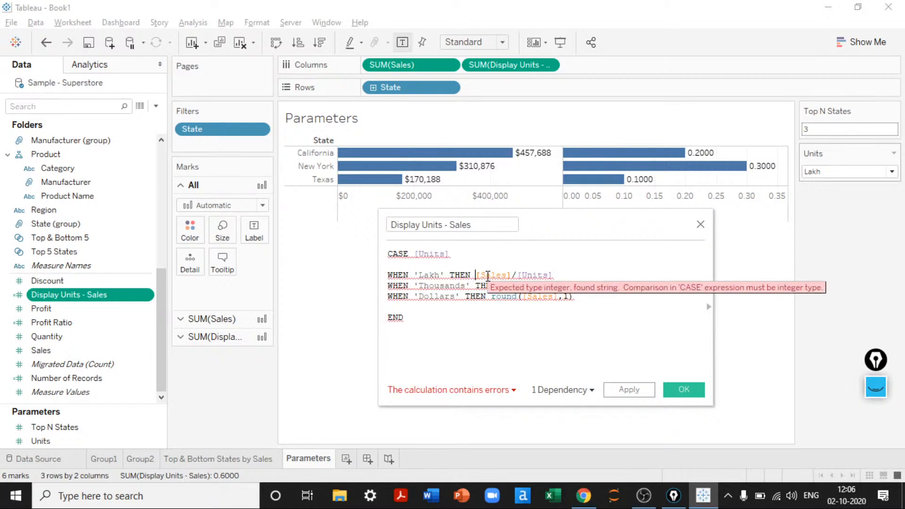
Step: Aggregate Sales with SUM in the 'Lakh' result and enclose the division in parentheses as (SUM([Sales])/[Units])
{"action": "type", "text": "SUM("}
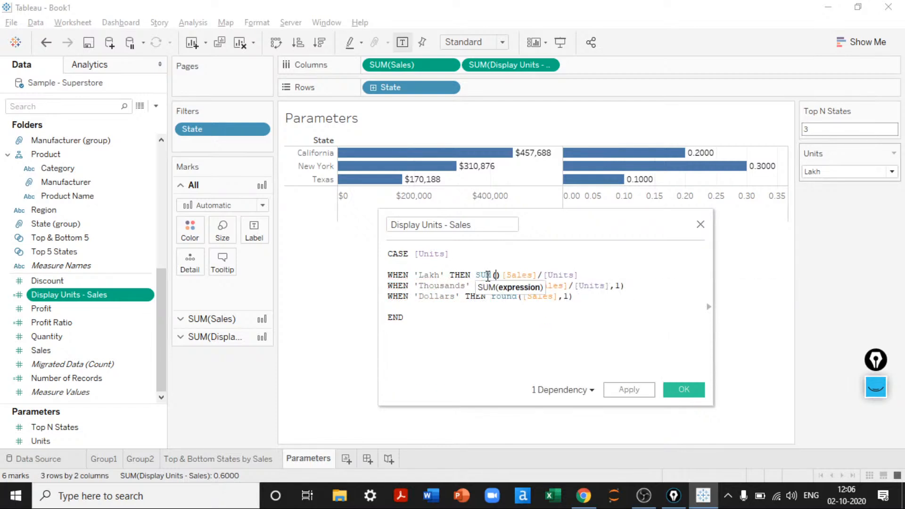
{"action": "key", "text": "Delete"}
{"action": "key", "text": "Right"}
{"action": "key", "text": "Right"}
{"action": "key", "text": "Right"}
{"action": "key", "text": "Right"}
{"action": "key", "text": "Right"}
{"action": "key", "text": "Right"}
{"action": "key", "text": "Right"}
{"action": "type", "text": ")"}
{"action": "key", "text": "Left"}
{"action": "key", "text": "Left"}
{"action": "key", "text": "Left"}
{"action": "key", "text": "Left"}
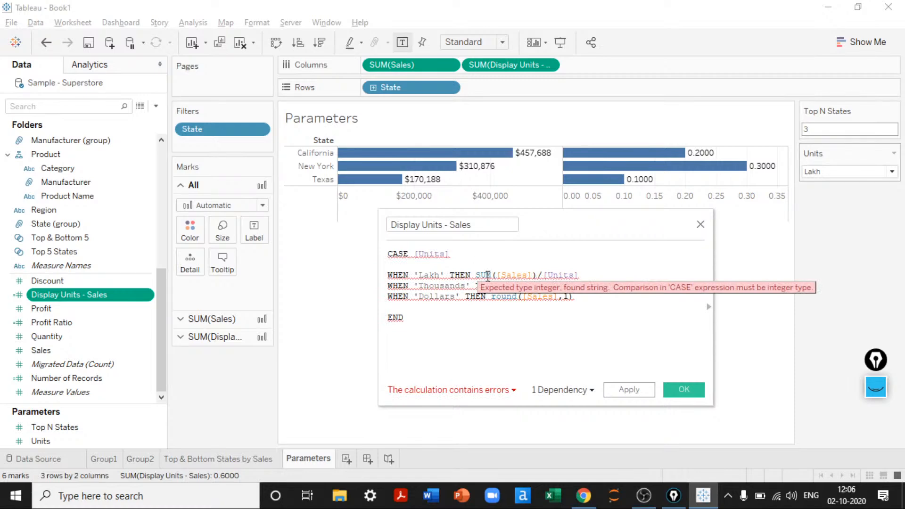
{"action": "type", "text": "("}
{"action": "key", "text": "End"}
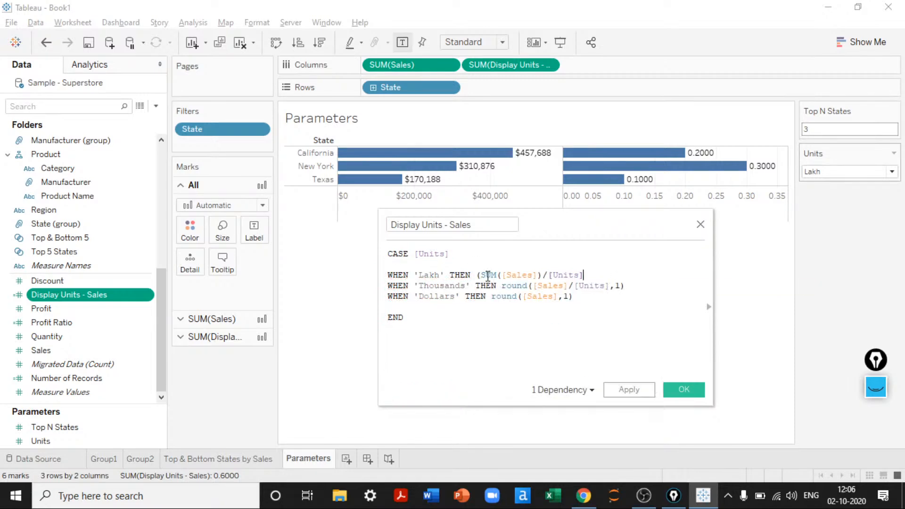
{"action": "type", "text": ")"}
Step: Copy (SUM([Sales])/[Units]) from the 'Lakh' line over the round expressions of the 'Thousands' and 'Dollars' lines
{"action": "key", "text": "shift+Left"}
{"action": "key", "text": "shift+Left"}
{"action": "key", "text": "shift+Left"}
{"action": "key", "text": "shift+Left"}
{"action": "key", "text": "shift+Left"}
{"action": "key", "text": "shift+Left"}
{"action": "key", "text": "shift+Left"}
{"action": "key", "text": "shift+Left"}
{"action": "key", "text": "shift+Left"}
{"action": "key", "text": "shift+Left"}
{"action": "key", "text": "shift+Left"}
{"action": "key", "text": "shift+Left"}
{"action": "key", "text": "shift+Left"}
{"action": "key", "text": "shift+Left"}
{"action": "key", "text": "shift+Left"}
{"action": "key", "text": "shift+Left"}
{"action": "key", "text": "shift+Left"}
{"action": "key", "text": "shift+Left"}
{"action": "key", "text": "shift+Left"}
{"action": "key", "text": "shift+Left"}
{"action": "key", "text": "ctrl+c"}
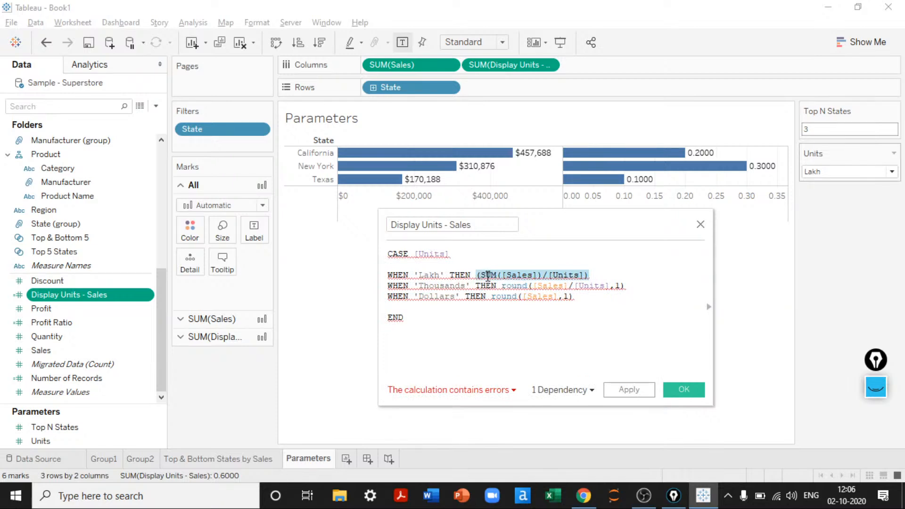
{"action": "left_click_drag", "start_coordinate": [501, 285], "coordinate": [643, 288]}
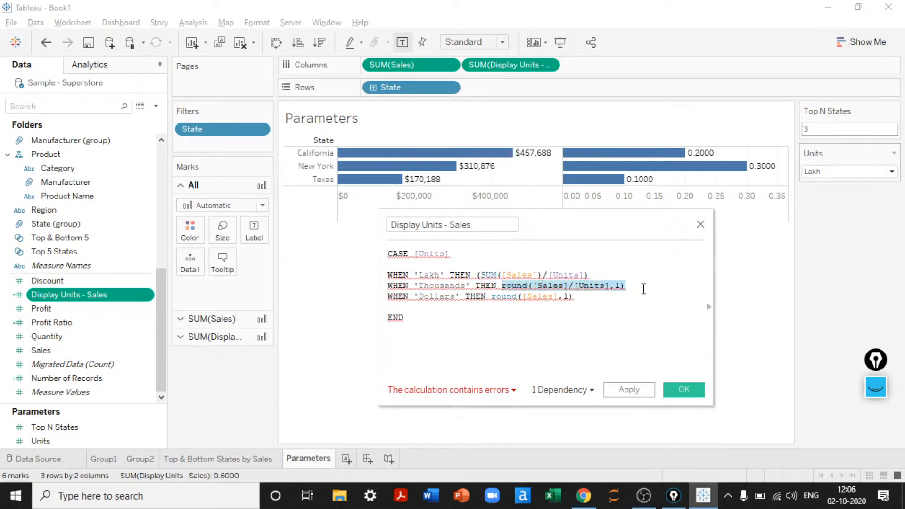
{"action": "key", "text": "ctrl+v"}
{"action": "left_click", "coordinate": [494, 315]}
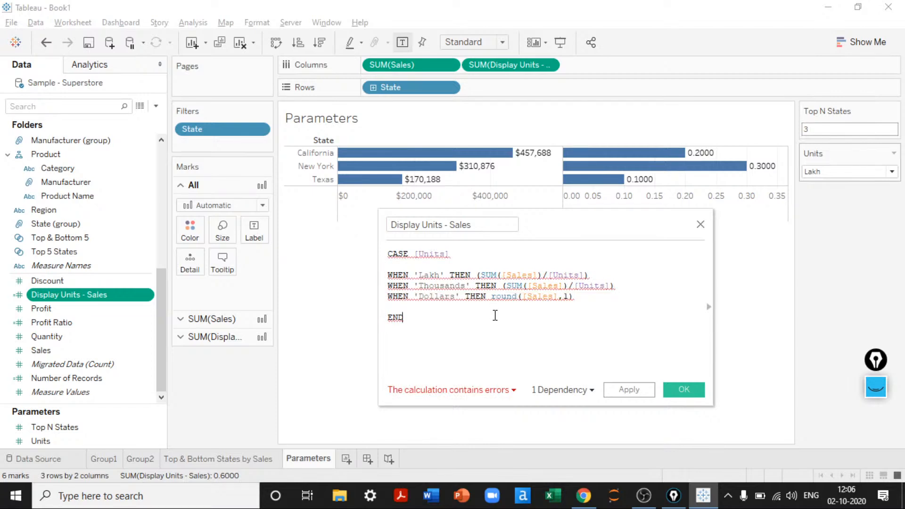
{"action": "left_click_drag", "start_coordinate": [492, 296], "coordinate": [582, 297]}
{"action": "key", "text": "ctrl+v"}
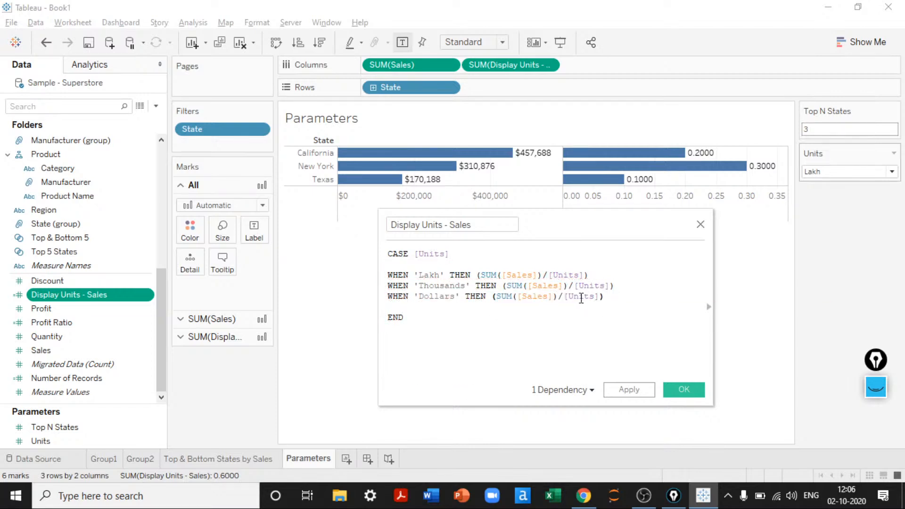
Step: Try to apply the calculation and view its error details
{"action": "left_click", "coordinate": [631, 392]}
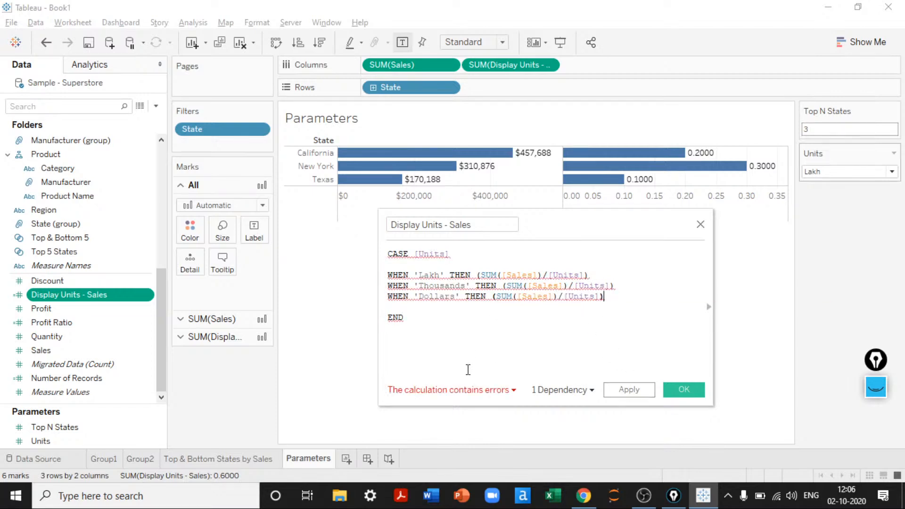
{"action": "left_click", "coordinate": [467, 390]}
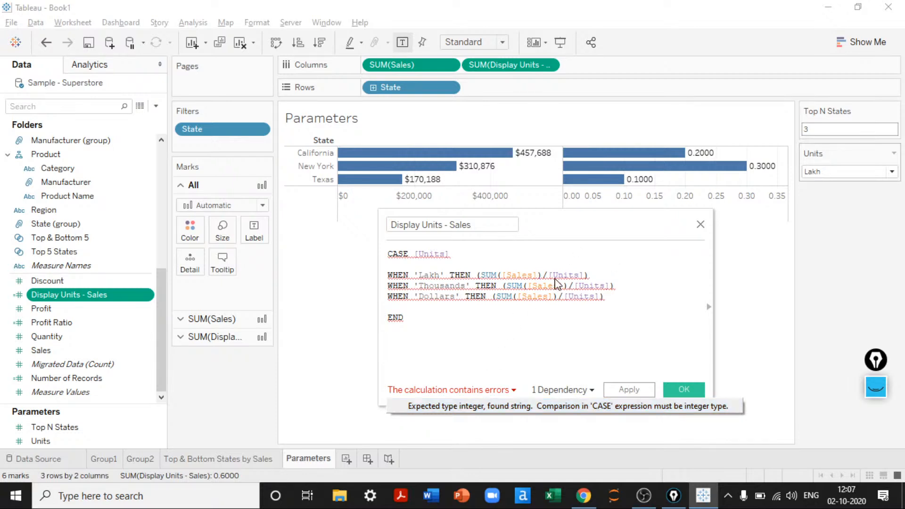
{"action": "left_click", "coordinate": [457, 299]}
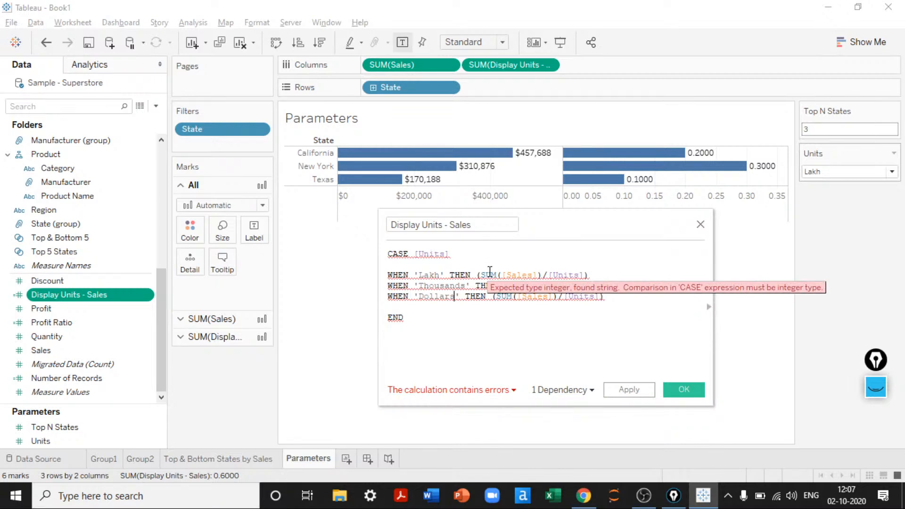
{"action": "double_click", "coordinate": [429, 275]}
{"action": "key", "text": "Right"}
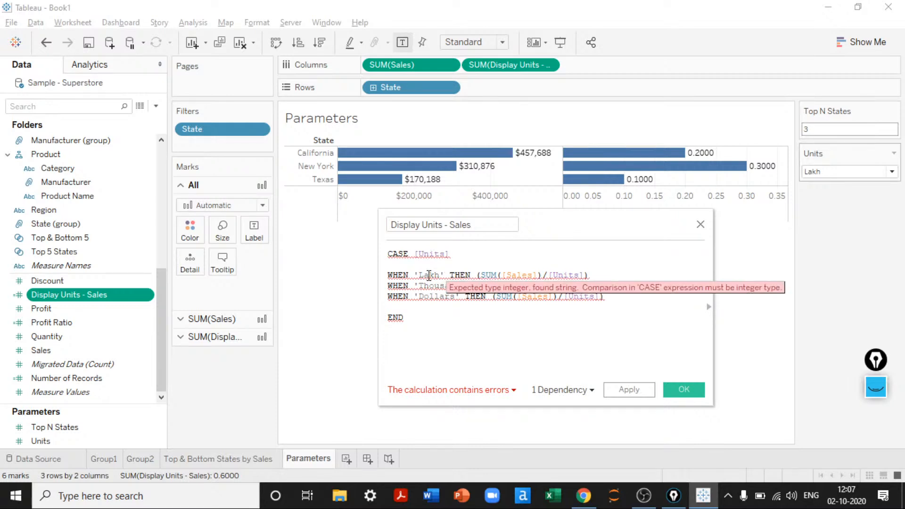
{"action": "double_click", "coordinate": [429, 275]}
{"action": "key", "text": "shift+Left"}
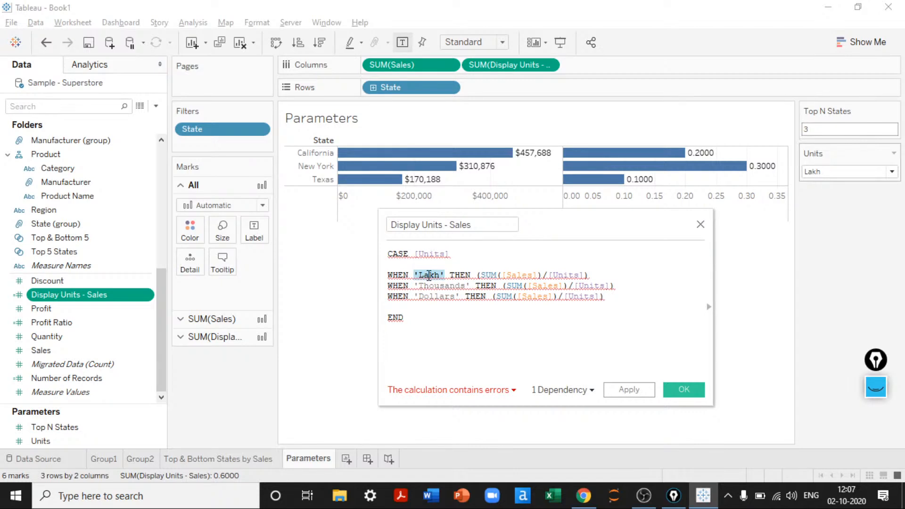
{"action": "type", "text": "10"}
{"action": "key", "text": "ctrl+shift+Left"}
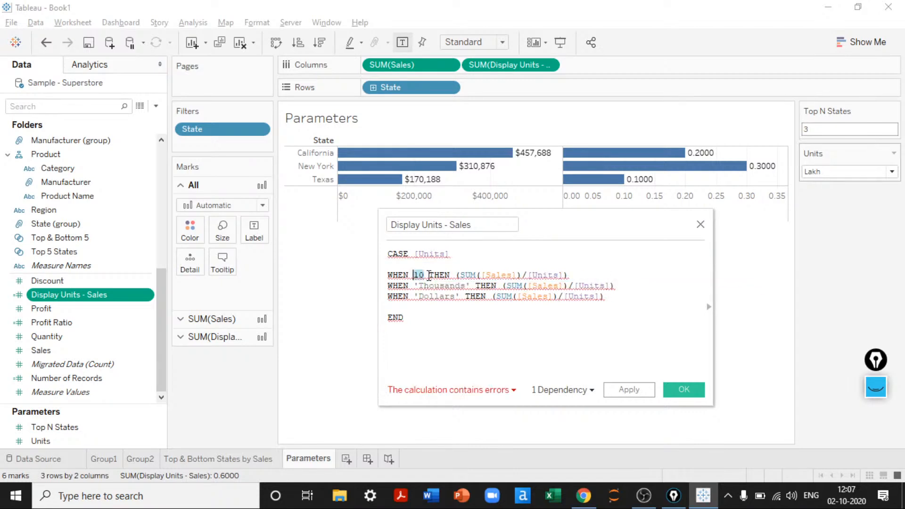
{"action": "key", "text": "Right"}
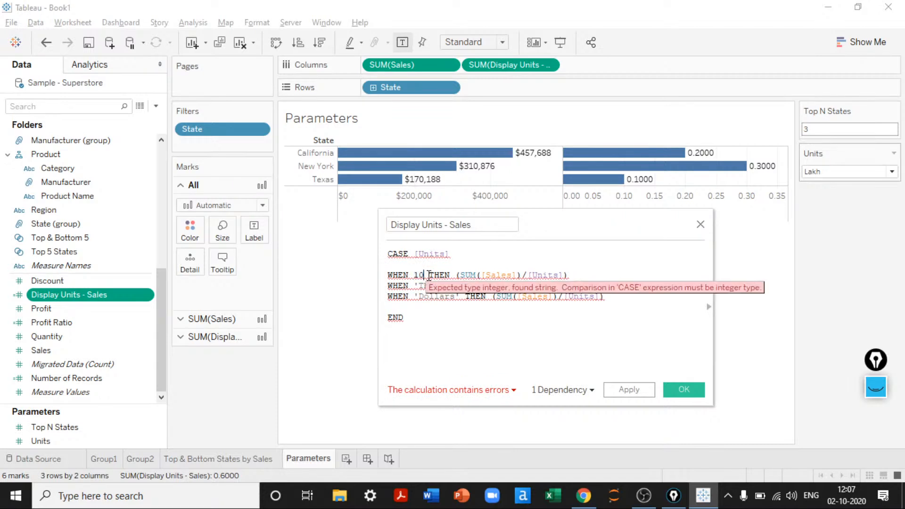
{"action": "key", "text": "BackSpace"}
{"action": "key", "text": "BackSpace"}
{"action": "type", "text": "'Lak"}
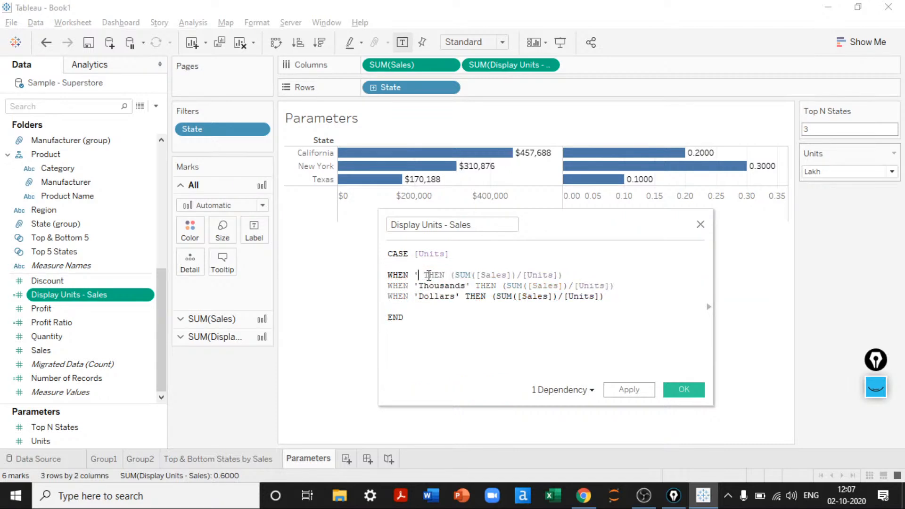
{"action": "type", "text": "h'"}
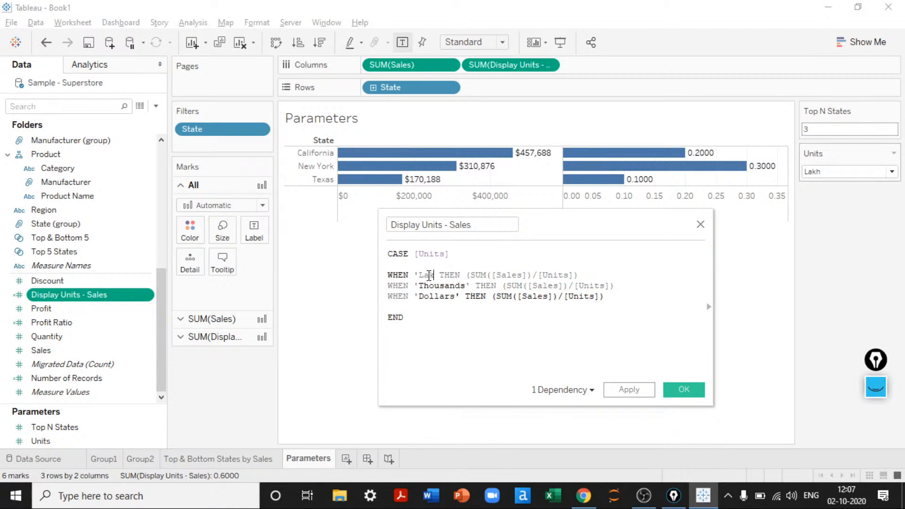
Step: Wrap the 'Lakh' result in the string conversion function as str((SUM([Sales])/[Units]))
{"action": "key", "text": "ctrl+Right"}
{"action": "key", "text": "ctrl+Right"}
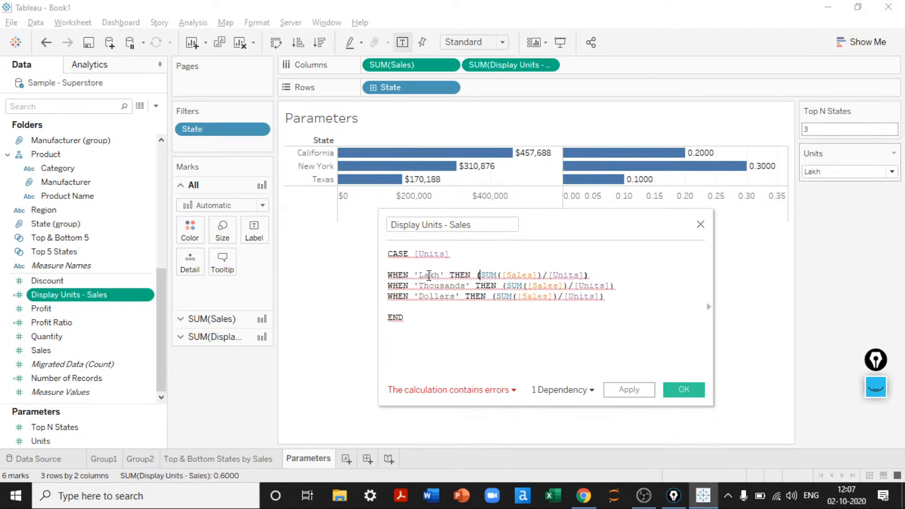
{"action": "type", "text": "str("}
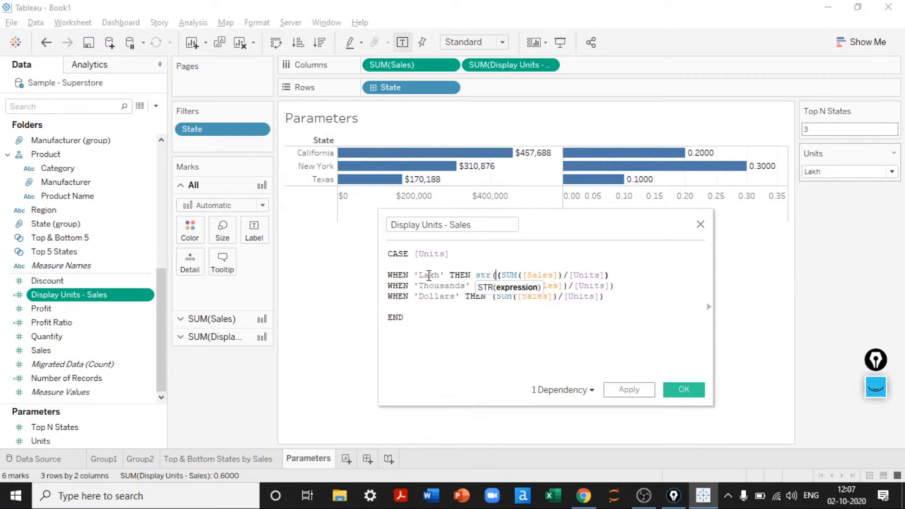
{"action": "type", "text": ")"}
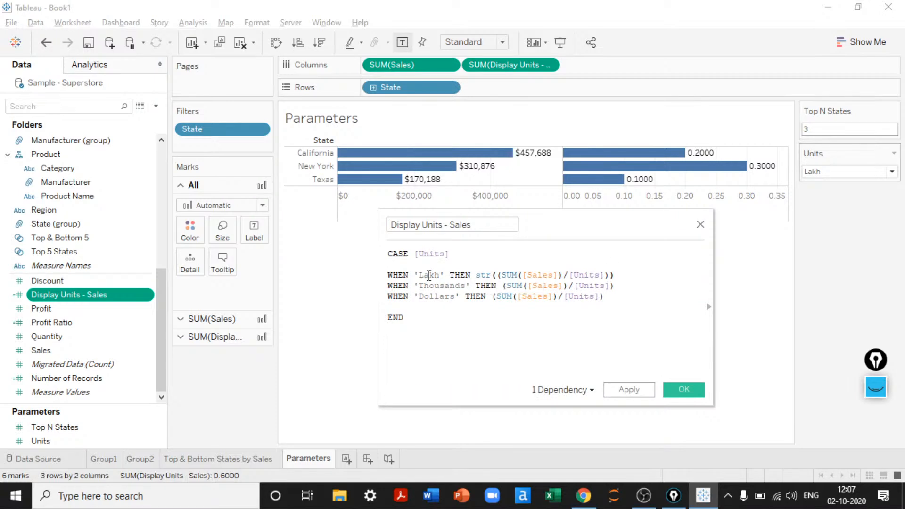
Step: Copy the str((SUM([Sales])/[Units])) expression over the results of the 'Thousands' and 'Dollars' lines
{"action": "left_click_drag", "start_coordinate": [475, 275], "coordinate": [615, 275]}
{"action": "key", "text": "ctrl+c"}
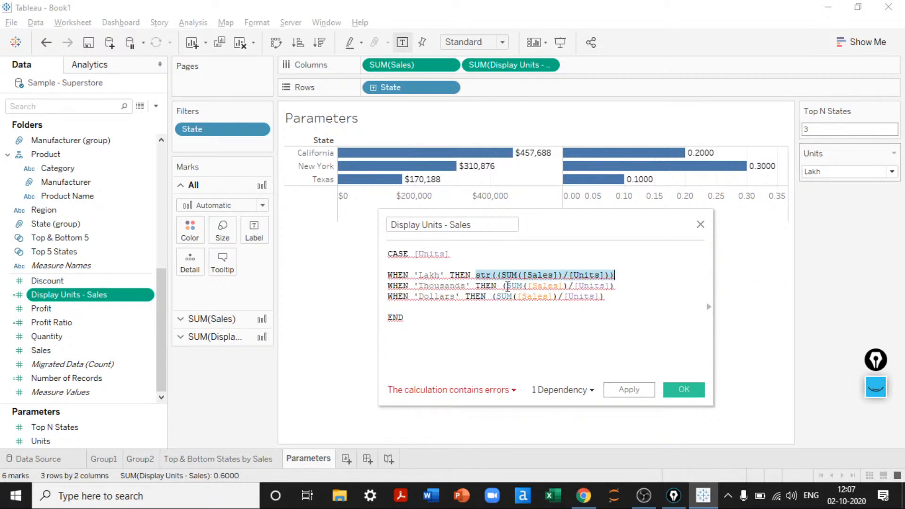
{"action": "left_click_drag", "start_coordinate": [505, 285], "coordinate": [624, 289]}
{"action": "key", "text": "ctrl+v"}
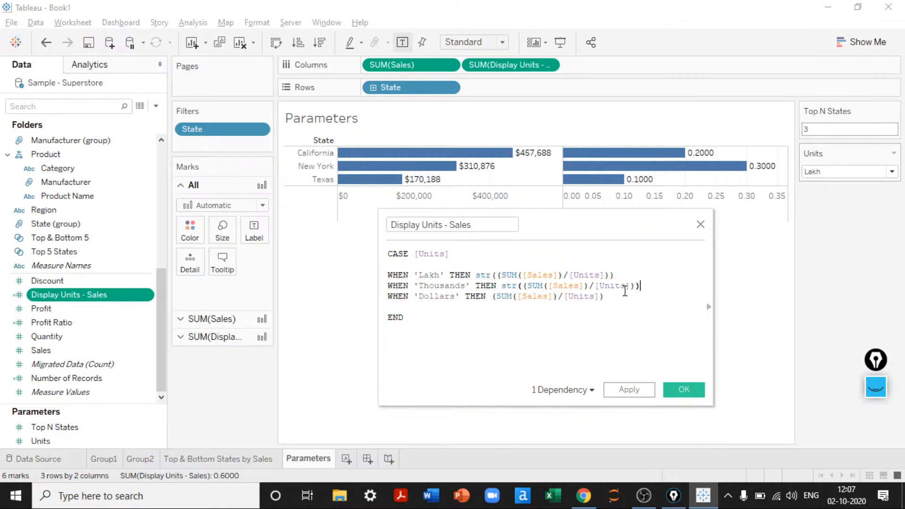
{"action": "left_click_drag", "start_coordinate": [494, 297], "coordinate": [622, 297]}
{"action": "key", "text": "ctrl+v"}
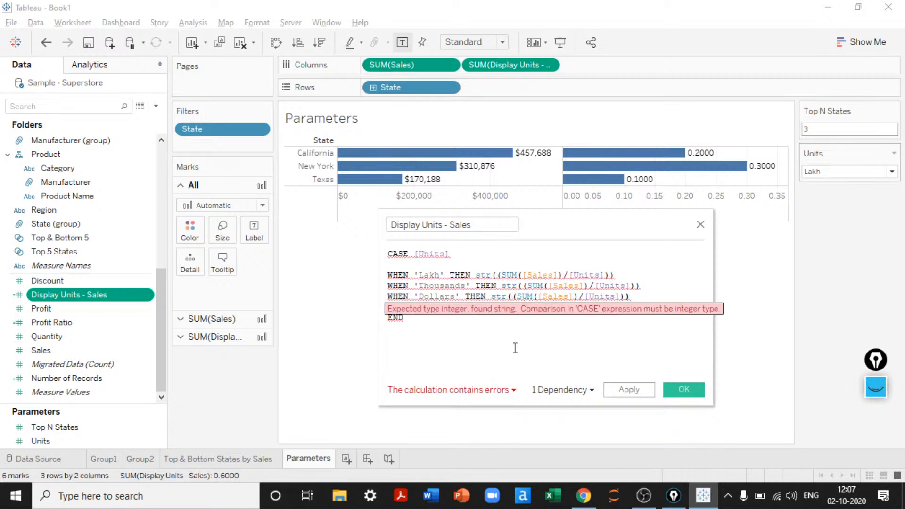
Step: Remove the str conversion and its extra parentheses from the 'Lakh' line, leaving (SUM([Sales])/[Units])
{"action": "double_click", "coordinate": [483, 275]}
{"action": "key", "text": "BackSpace"}
{"action": "key", "text": "BackSpace"}
{"action": "key", "text": "Right"}
{"action": "key", "text": "Right"}
{"action": "key", "text": "Right"}
{"action": "key", "text": "Right"}
{"action": "key", "text": "Right"}
{"action": "key", "text": "Right"}
{"action": "key", "text": "Right"}
{"action": "key", "text": "Right"}
{"action": "key", "text": "Right"}
{"action": "key", "text": "Right"}
{"action": "key", "text": "Right"}
{"action": "key", "text": "Right"}
{"action": "key", "text": "Right"}
{"action": "key", "text": "Right"}
{"action": "key", "text": "Right"}
{"action": "key", "text": "Right"}
{"action": "key", "text": "Right"}
{"action": "key", "text": "Right"}
{"action": "key", "text": "Right"}
{"action": "key", "text": "Right"}
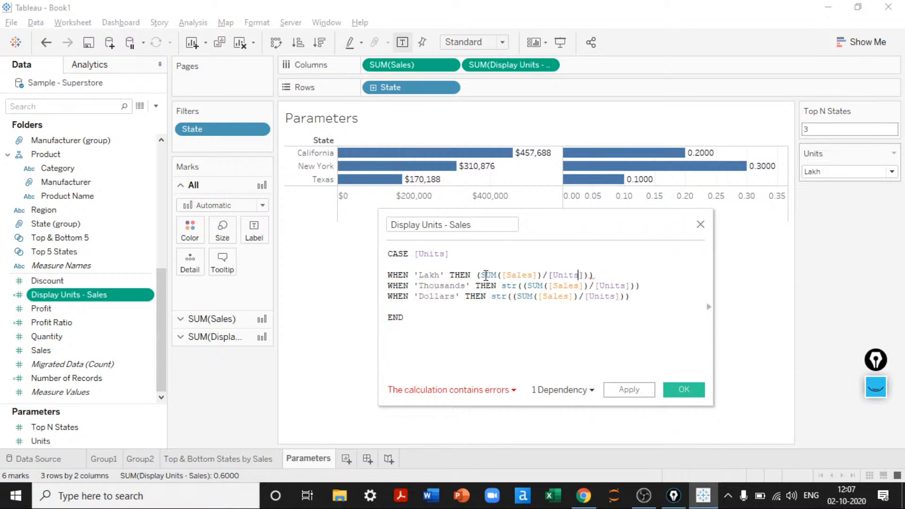
{"action": "key", "text": "BackSpace"}
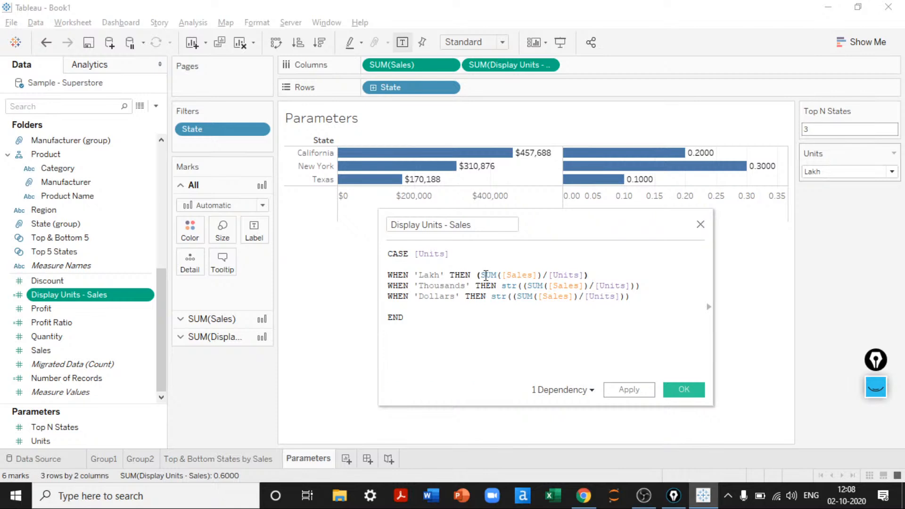
Step: Copy (SUM([Sales])/[Units]) from the 'Lakh' line over the str expressions of the 'Thousands' and 'Dollars' lines
{"action": "key", "text": "shift+Left"}
{"action": "key", "text": "shift+Left"}
{"action": "key", "text": "shift+Left"}
{"action": "key", "text": "shift+Left"}
{"action": "key", "text": "shift+Left"}
{"action": "key", "text": "shift+Left"}
{"action": "key", "text": "shift+Left"}
{"action": "key", "text": "shift+Left"}
{"action": "key", "text": "shift+Left"}
{"action": "key", "text": "shift+Left"}
{"action": "key", "text": "shift+Left"}
{"action": "key", "text": "shift+Left"}
{"action": "key", "text": "shift+Left"}
{"action": "key", "text": "shift+Left"}
{"action": "key", "text": "shift+Left"}
{"action": "key", "text": "shift+Left"}
{"action": "key", "text": "shift+Left"}
{"action": "key", "text": "shift+Left"}
{"action": "key", "text": "shift+Left"}
{"action": "key", "text": "shift+Left"}
{"action": "key", "text": "shift+Left"}
{"action": "left_click_drag", "start_coordinate": [501, 285], "coordinate": [639, 286]}
{"action": "key", "text": "ctrl+c"}
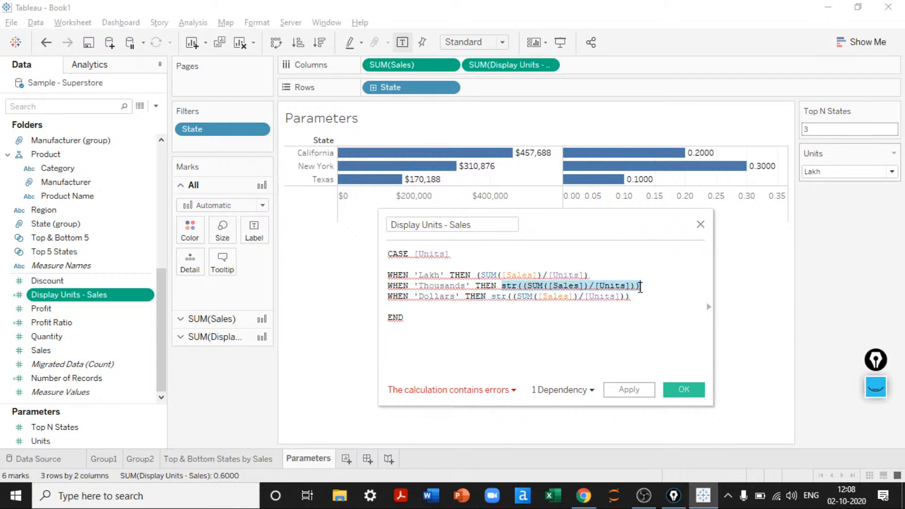
{"action": "type", "text": "v"}
{"action": "key", "text": "ctrl+v"}
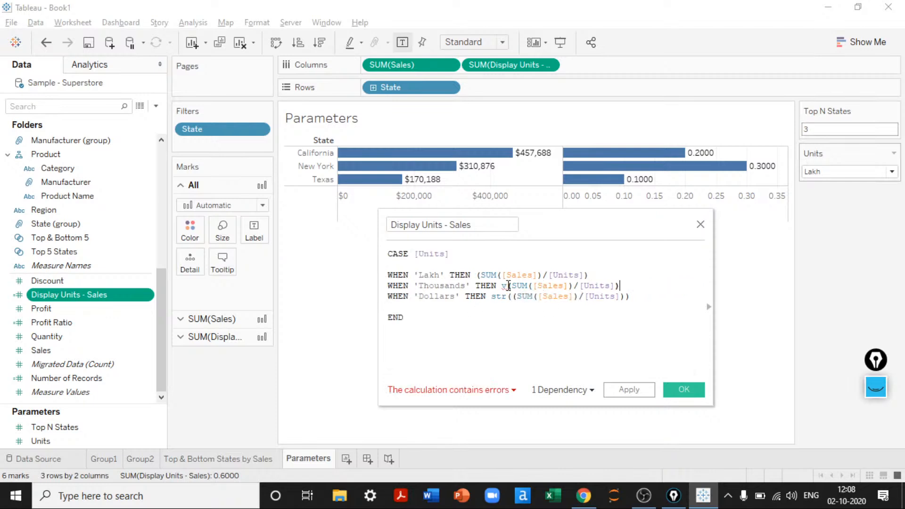
{"action": "left_click", "coordinate": [507, 285]}
{"action": "key", "text": "BackSpace"}
{"action": "left_click_drag", "start_coordinate": [492, 296], "coordinate": [653, 292]}
{"action": "key", "text": "ctrl+v"}
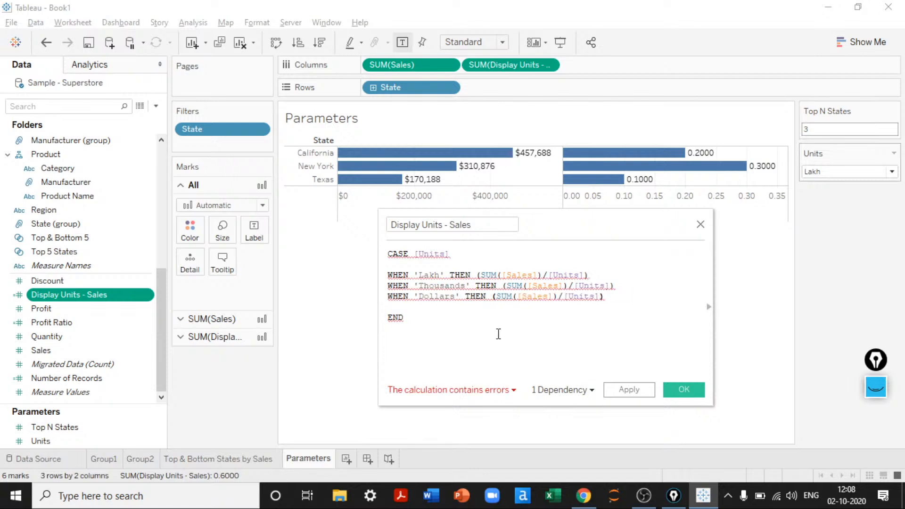
Step: Replace the 'Lakh' case value with 100000 and the 'Thousands' case value with 1000 in the formula
{"action": "double_click", "coordinate": [431, 285]}
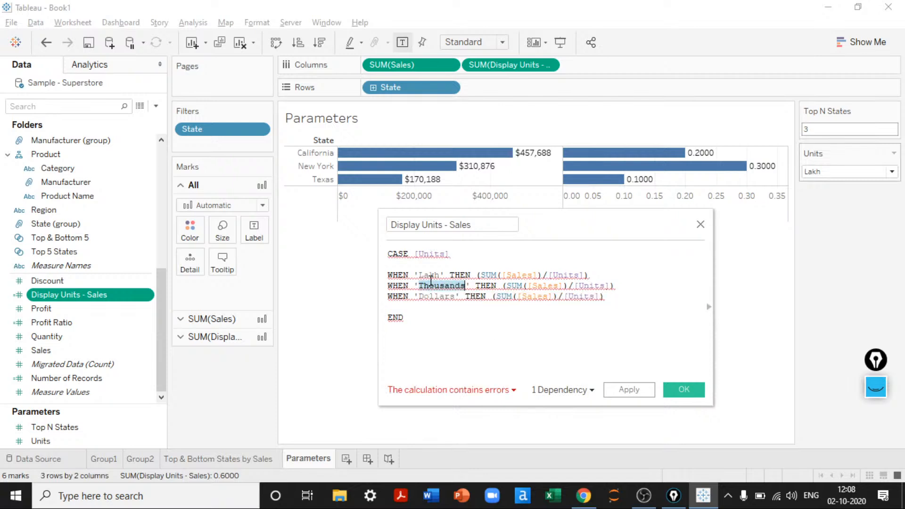
{"action": "key", "text": "Up"}
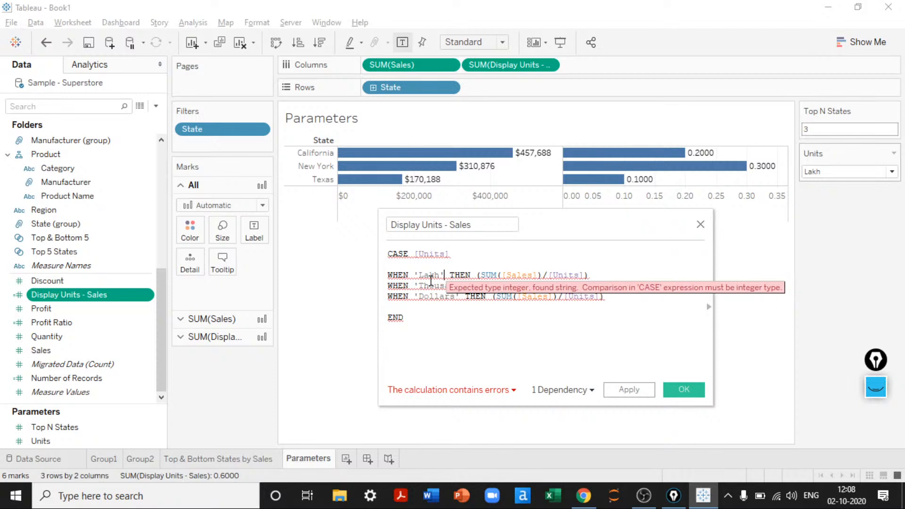
{"action": "double_click", "coordinate": [430, 277]}
{"action": "type", "text": "1"}
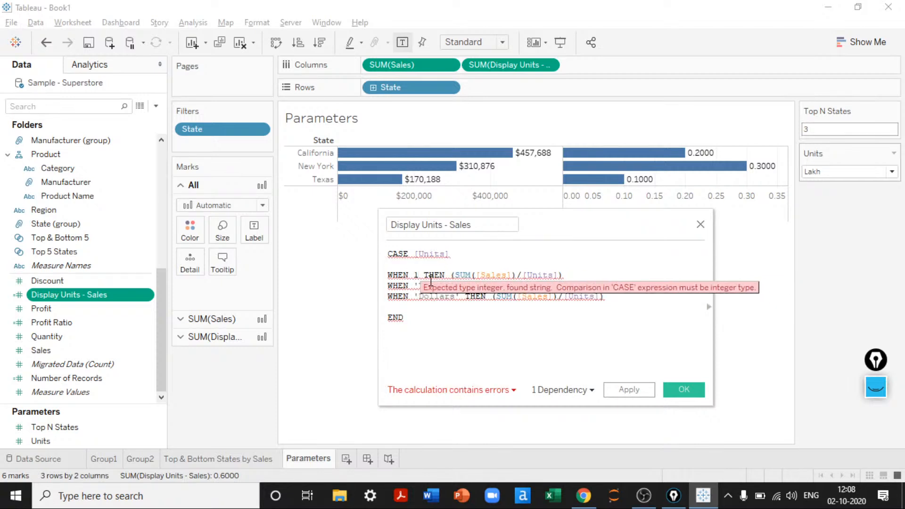
{"action": "type", "text": "00000"}
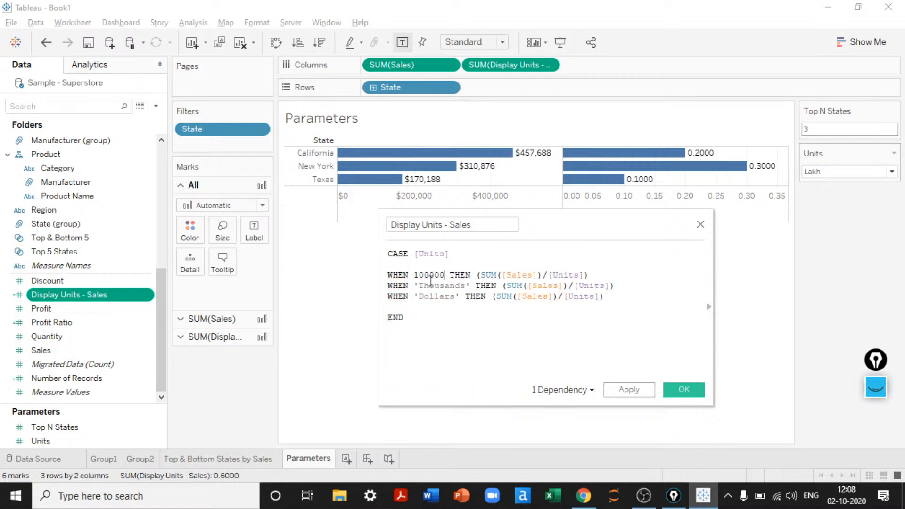
{"action": "double_click", "coordinate": [430, 281]}
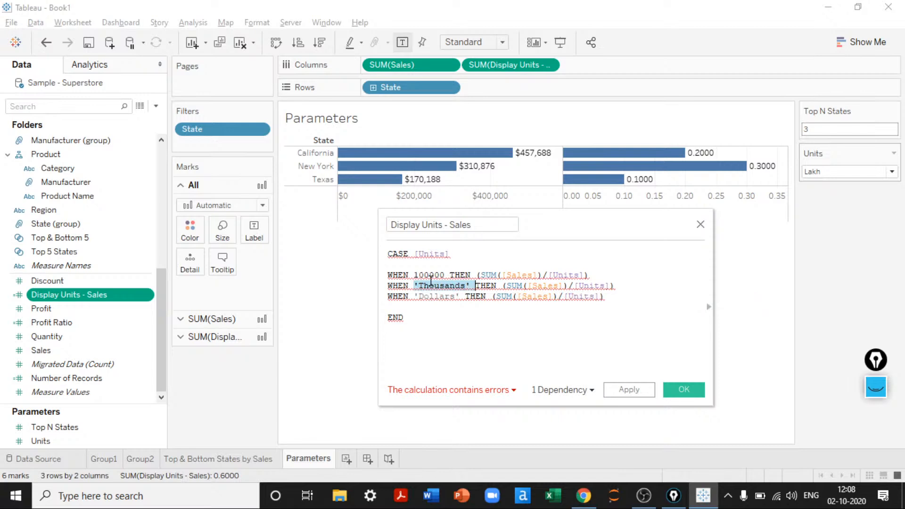
{"action": "type", "text": "1000"}
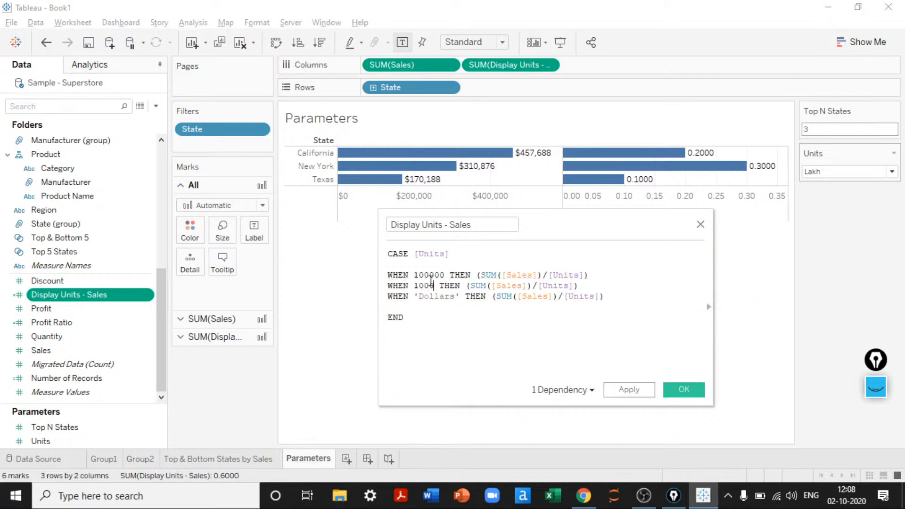
Step: Replace the 'Dollars' case value with 1 and apply the calculation
{"action": "key", "text": "Left"}
{"action": "key", "text": "Left"}
{"action": "key", "text": "Left"}
{"action": "key", "text": "ctrl+shift+Right"}
{"action": "key", "text": "ctrl+shift+Right"}
{"action": "key", "text": "ctrl+shift+Right"}
{"action": "key", "text": "shift+Left"}
{"action": "type", "text": "1"}
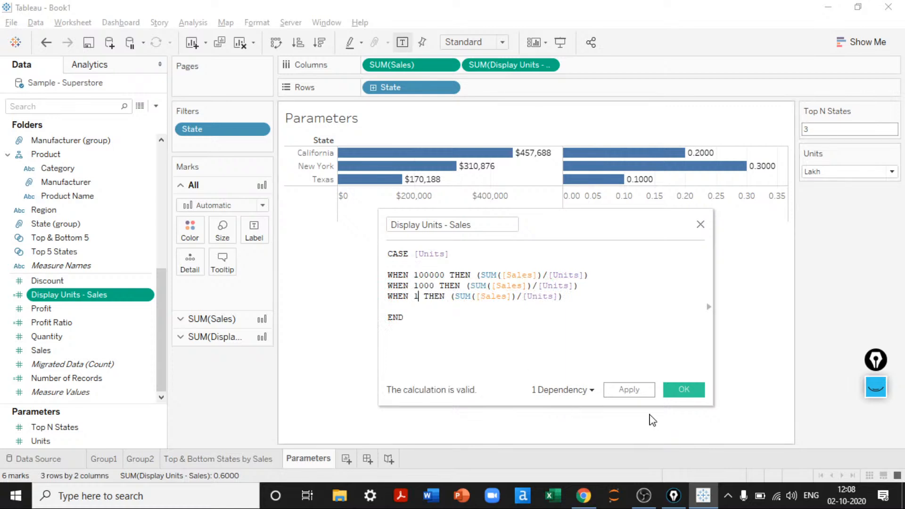
{"action": "left_click", "coordinate": [629, 389]}
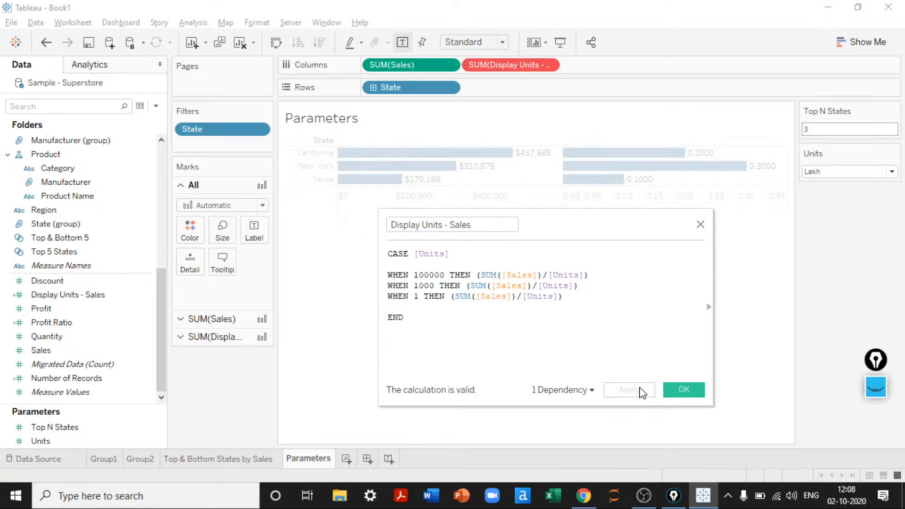
Step: Remove the outdated Display Units - Sales pill from Columns and add the Display Units - Sales field back after SUM(Sales)
{"action": "left_click_drag", "start_coordinate": [510, 65], "coordinate": [519, 205]}
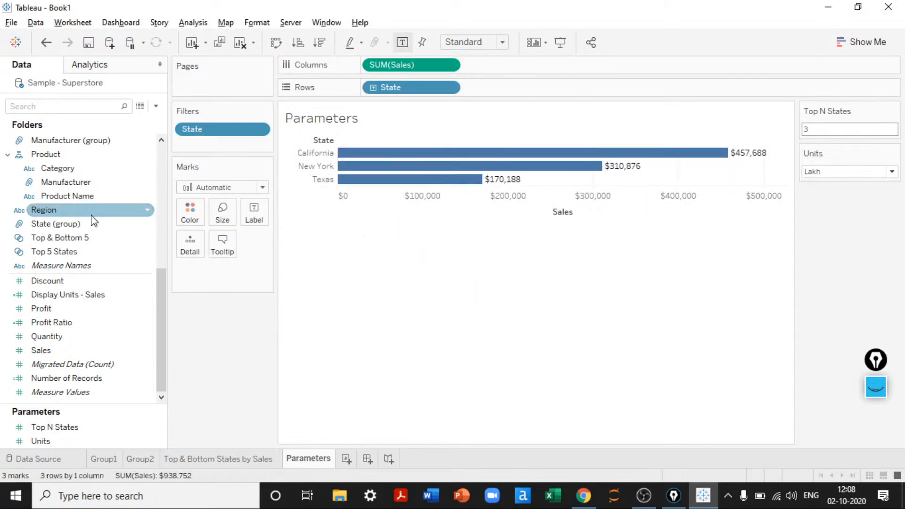
{"action": "left_click_drag", "start_coordinate": [90, 298], "coordinate": [507, 69]}
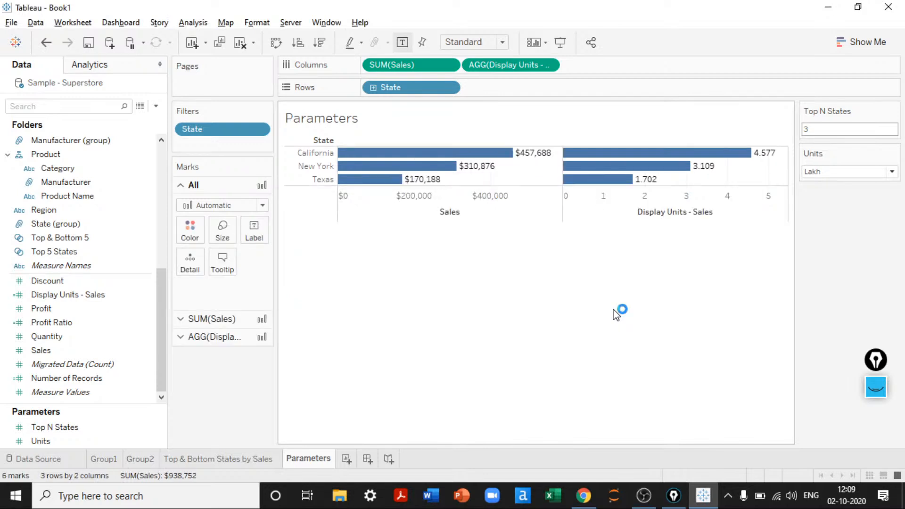
Step: Check the Display Units - Sales bars while switching the Units parameter to Thousands, Dollars and back to Lakh
{"action": "mouse_move", "coordinate": [580, 159]}
{"action": "mouse_move", "coordinate": [544, 154]}
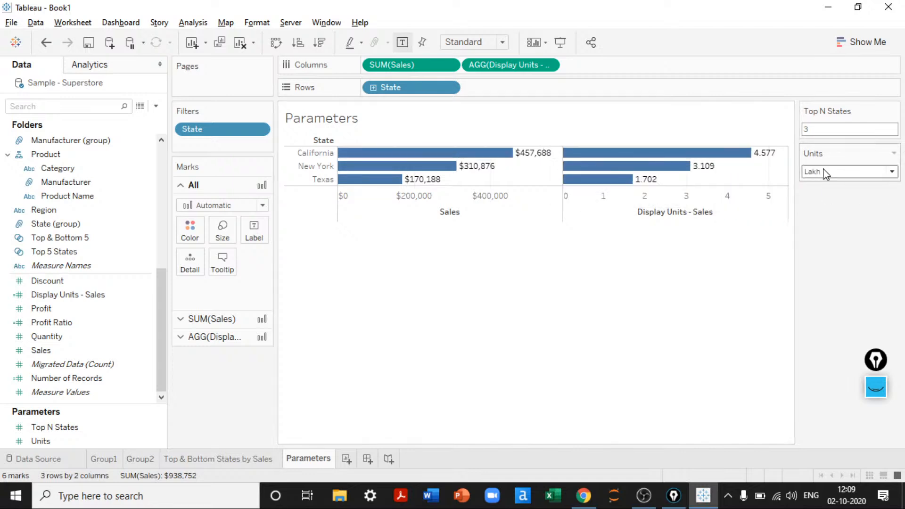
{"action": "mouse_move", "coordinate": [752, 165]}
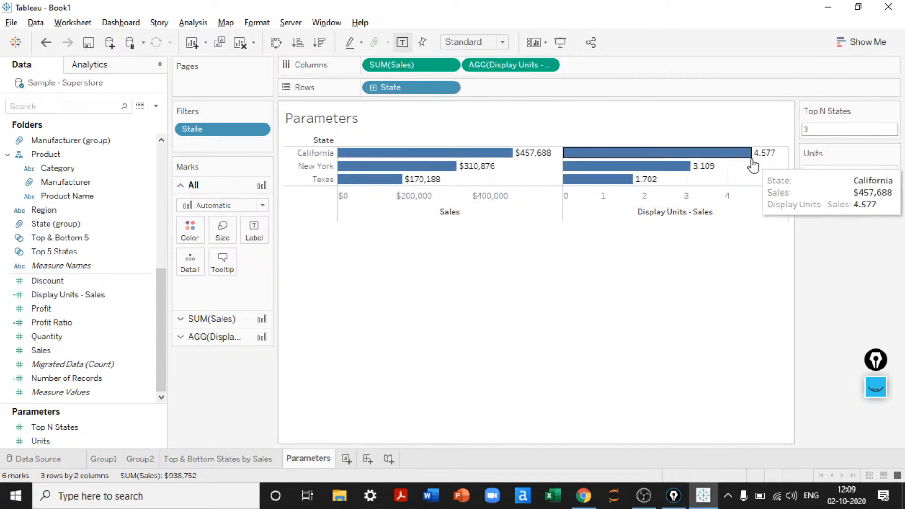
{"action": "mouse_move", "coordinate": [697, 174]}
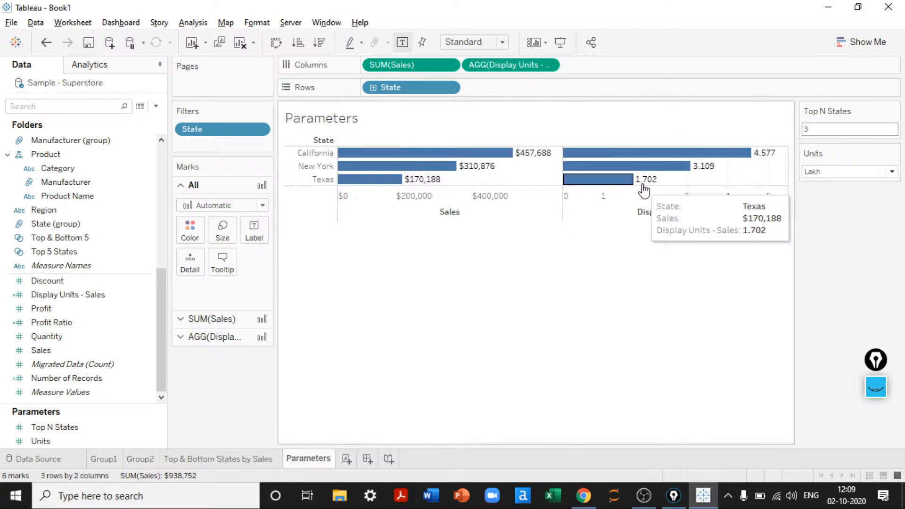
{"action": "left_click", "coordinate": [836, 173]}
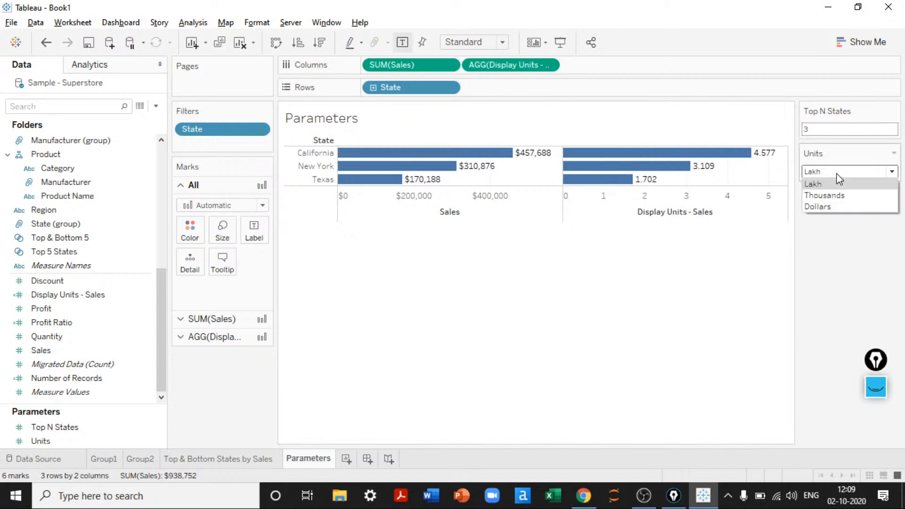
{"action": "left_click", "coordinate": [834, 198]}
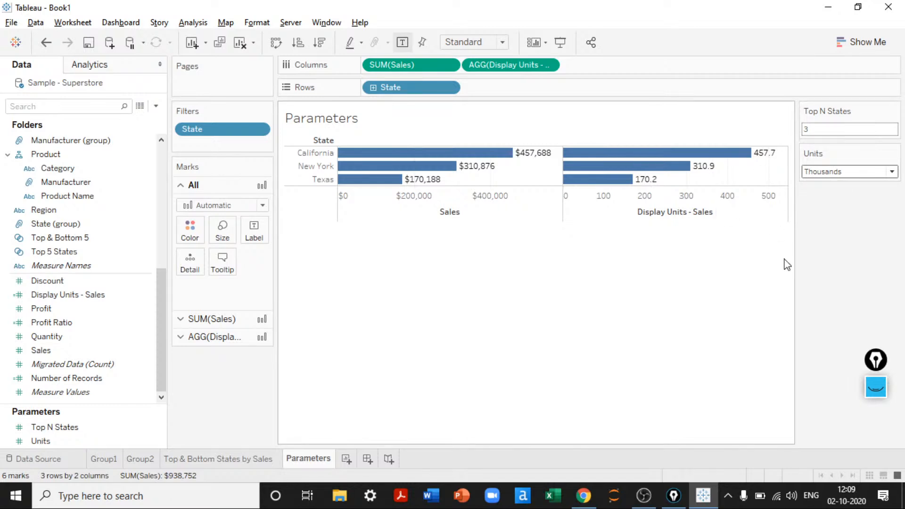
{"action": "left_click", "coordinate": [852, 174]}
{"action": "left_click", "coordinate": [822, 207]}
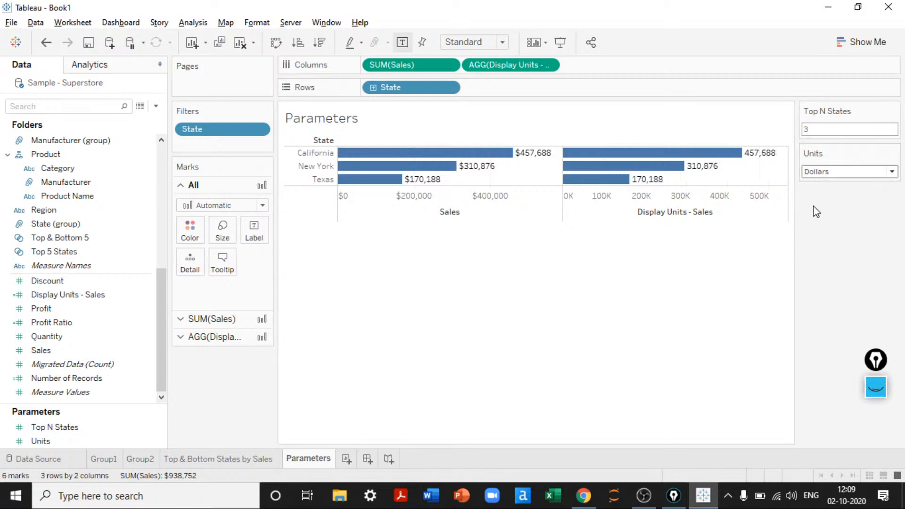
{"action": "left_click", "coordinate": [829, 173]}
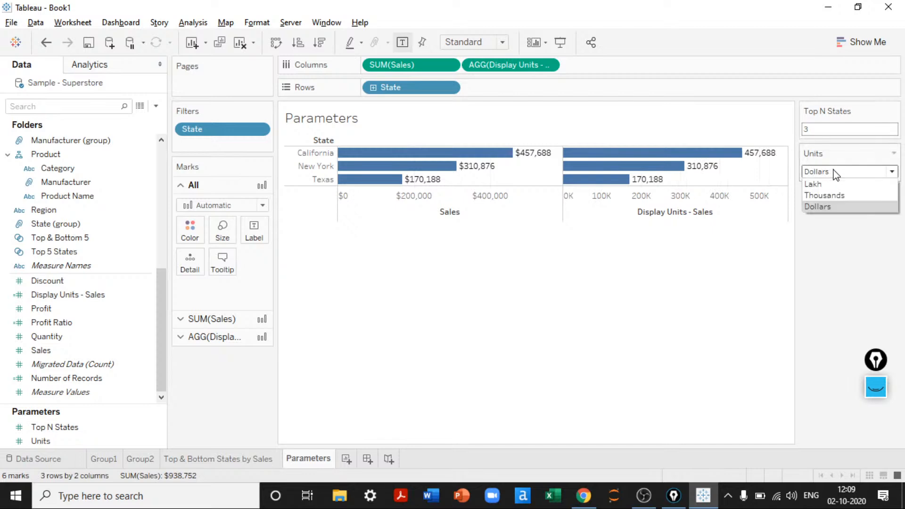
{"action": "left_click", "coordinate": [830, 187]}
Step: Remove SUM(Sales) from Columns and hide the Display Units - Sales axis header
{"action": "left_click_drag", "start_coordinate": [400, 70], "coordinate": [568, 288]}
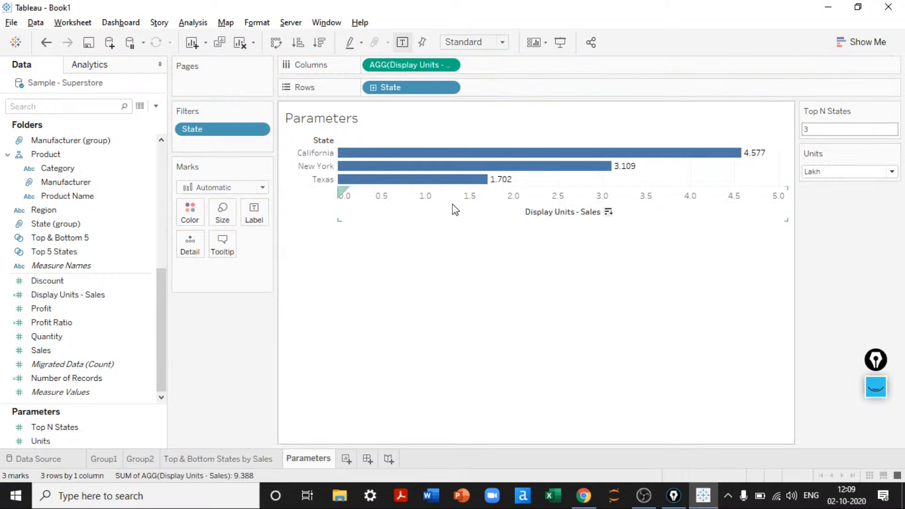
{"action": "right_click", "coordinate": [451, 204]}
{"action": "left_click", "coordinate": [497, 283]}
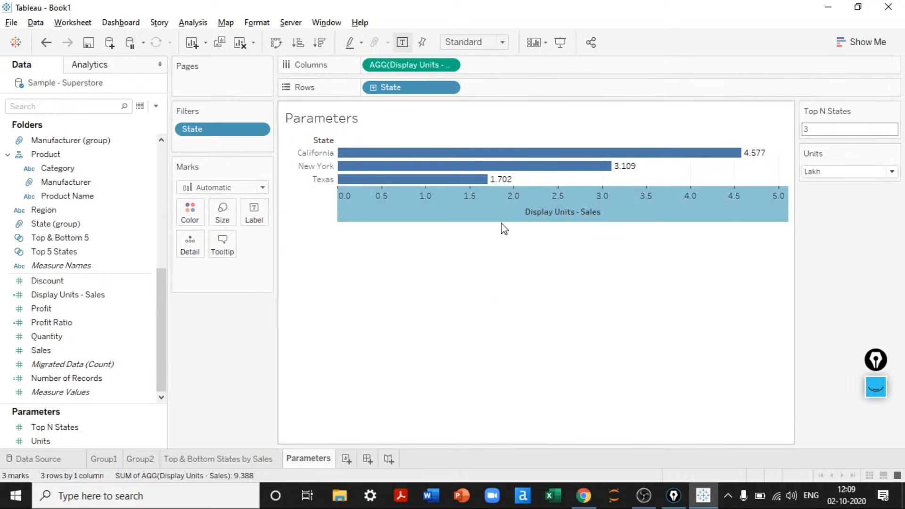
Step: Open the worksheet's line formatting and set the Zero Lines for rows to None
{"action": "right_click", "coordinate": [470, 192]}
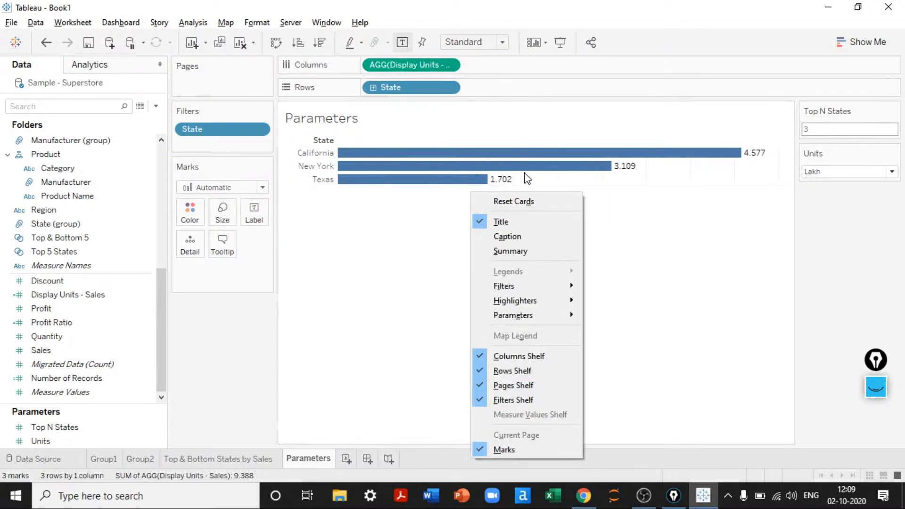
{"action": "right_click", "coordinate": [524, 172]}
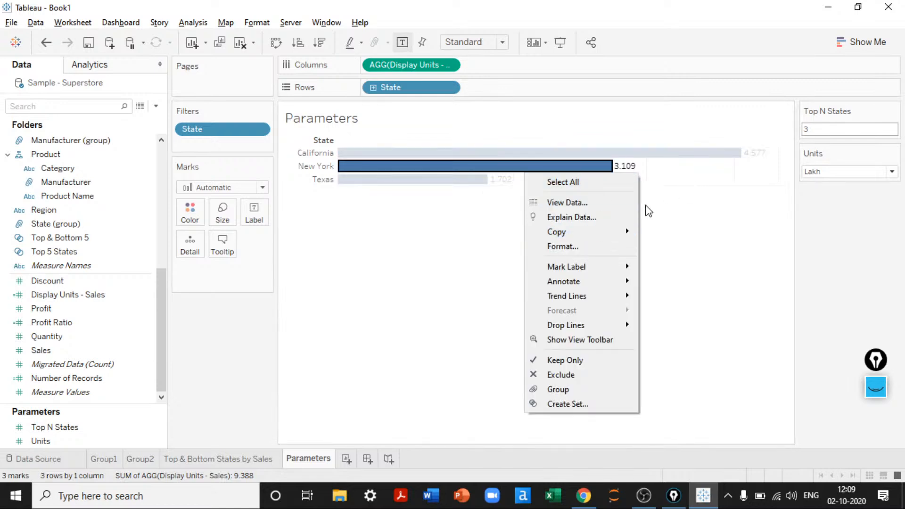
{"action": "left_click", "coordinate": [411, 225]}
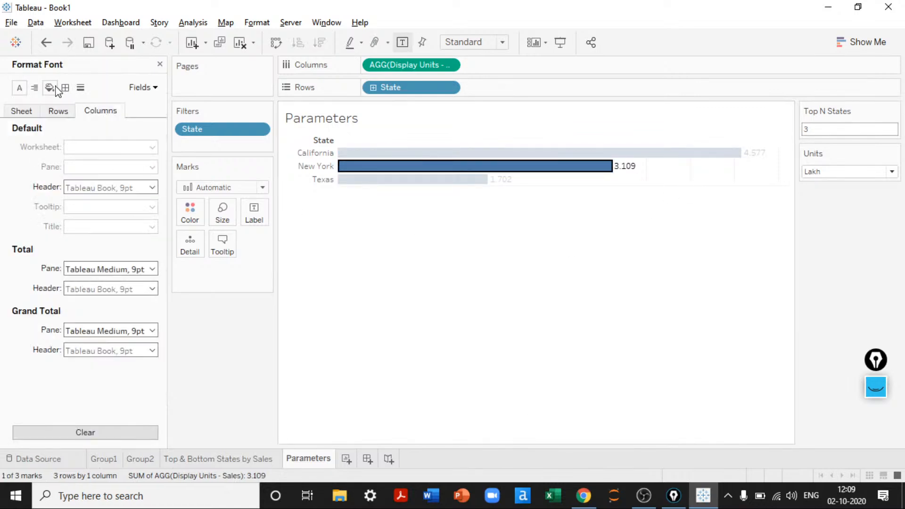
{"action": "left_click", "coordinate": [50, 87]}
{"action": "left_click", "coordinate": [65, 87]}
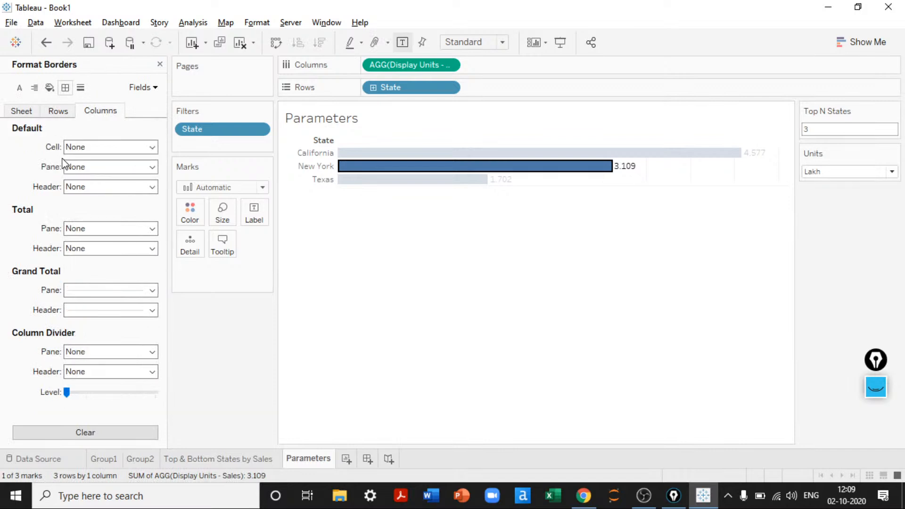
{"action": "left_click", "coordinate": [22, 110]}
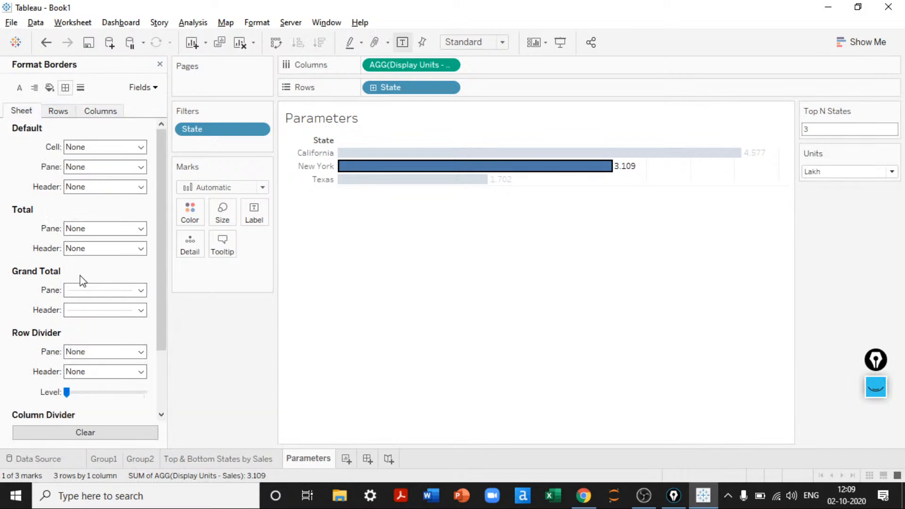
{"action": "scroll", "coordinate": [84, 284], "scroll_direction": "down", "scroll_amount": 2}
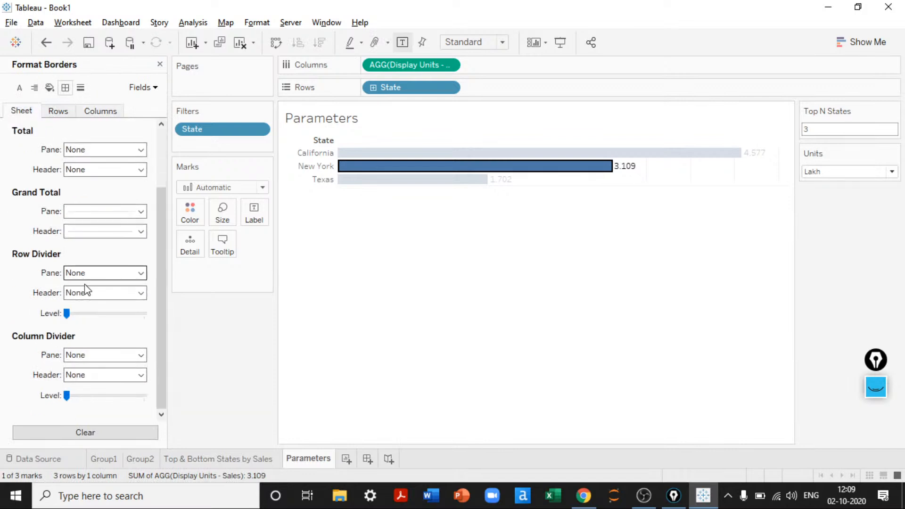
{"action": "left_click", "coordinate": [81, 88]}
{"action": "left_click", "coordinate": [58, 111]}
{"action": "left_click", "coordinate": [97, 167]}
{"action": "left_click", "coordinate": [107, 185]}
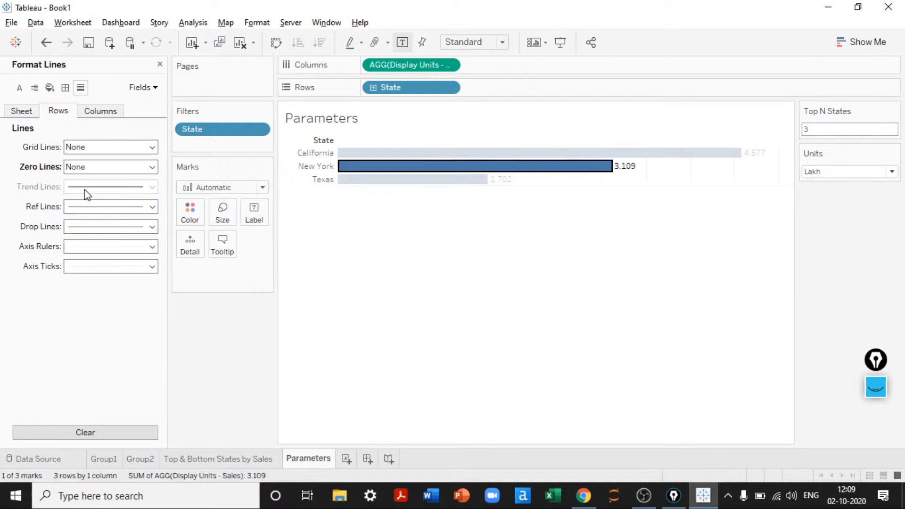
Step: Set the Axis Rulers and Axis Ticks for rows to None
{"action": "left_click", "coordinate": [98, 246]}
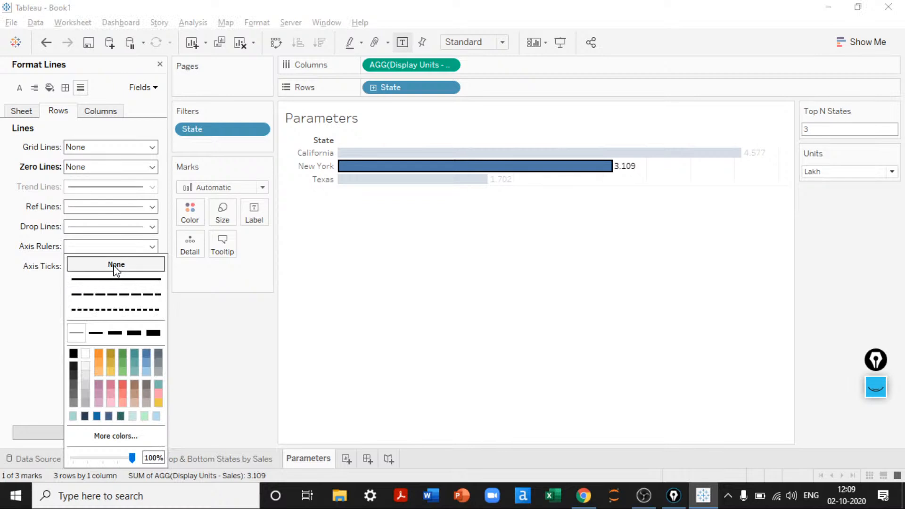
{"action": "left_click", "coordinate": [73, 266]}
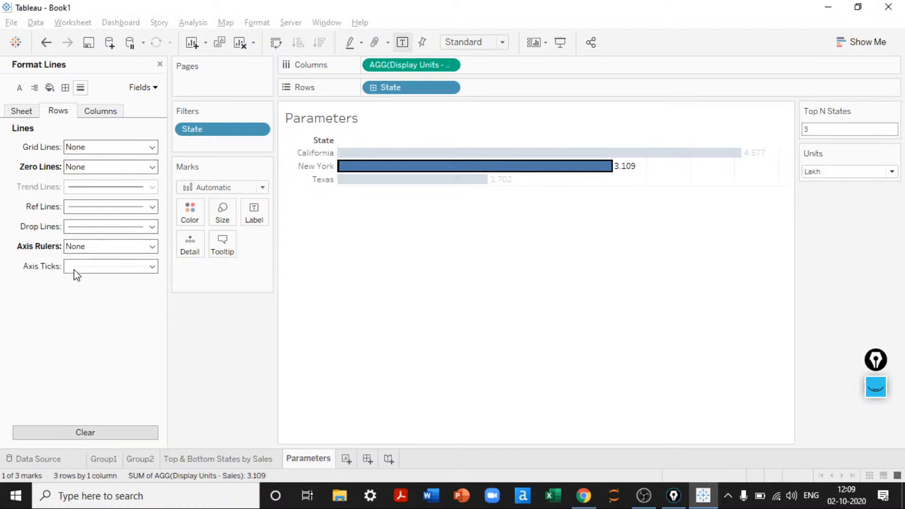
{"action": "left_click", "coordinate": [75, 268]}
{"action": "left_click", "coordinate": [112, 285]}
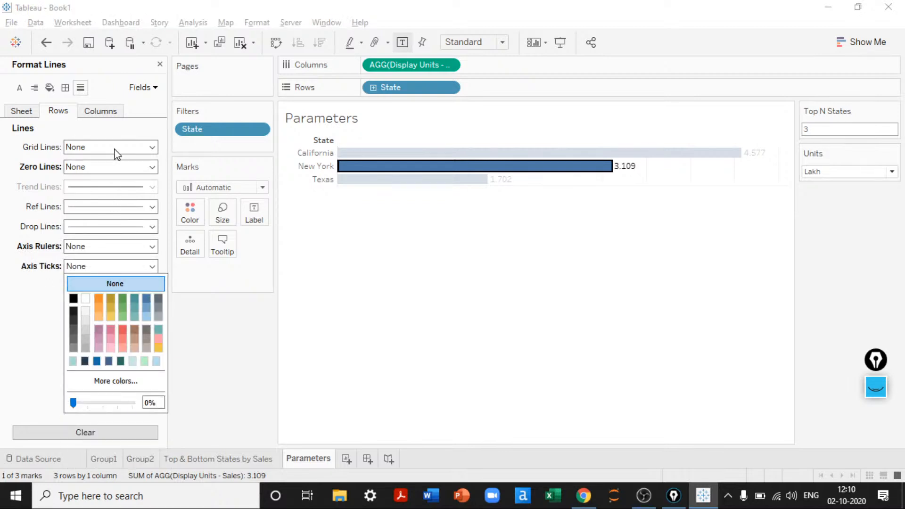
Step: Set the Grid Lines and Zero Lines for columns to None in the worksheet's line formatting
{"action": "left_click", "coordinate": [104, 111]}
{"action": "left_click", "coordinate": [104, 111]}
{"action": "left_click", "coordinate": [106, 150]}
{"action": "left_click", "coordinate": [89, 166]}
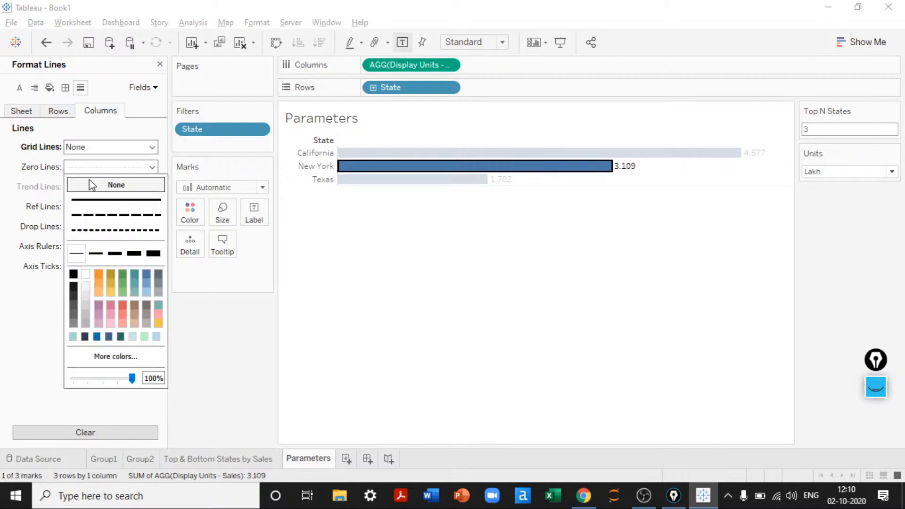
{"action": "left_click", "coordinate": [90, 185]}
Step: Set the Axis Rulers and Axis Ticks for columns to None
{"action": "left_click", "coordinate": [104, 247]}
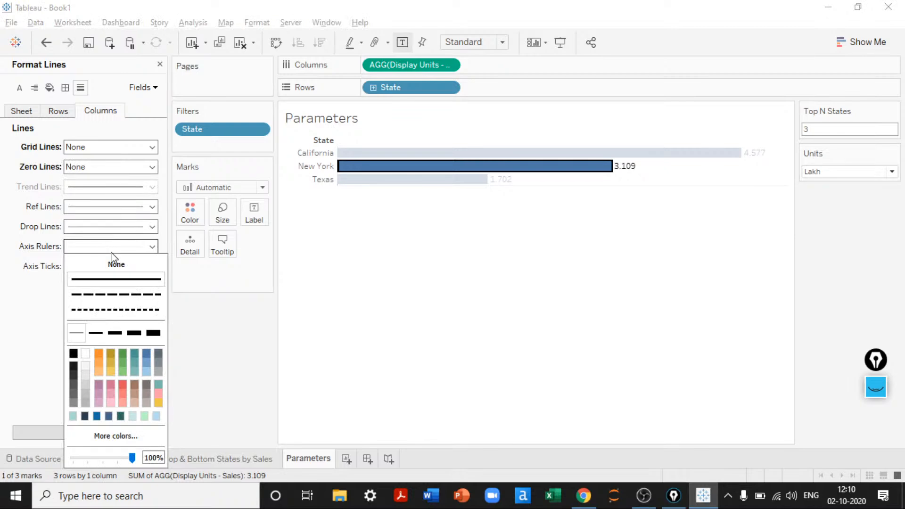
{"action": "left_click", "coordinate": [115, 263]}
{"action": "left_click", "coordinate": [91, 267]}
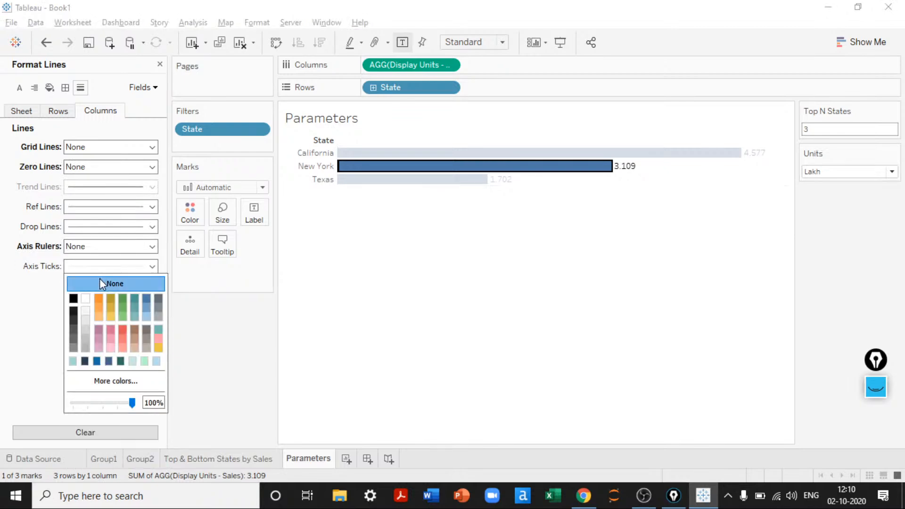
{"action": "left_click", "coordinate": [100, 282]}
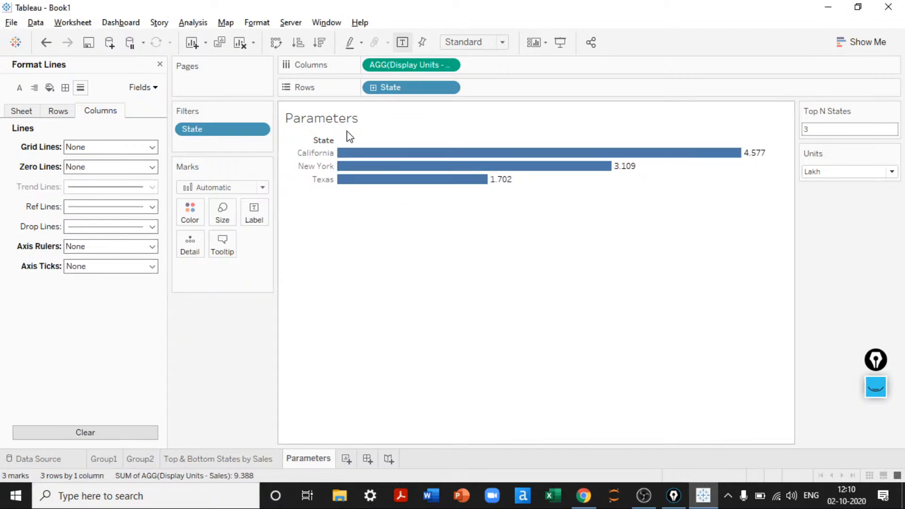
Step: Hide the Parameters worksheet's title and close the line formatting
{"action": "right_click", "coordinate": [331, 119]}
{"action": "left_click", "coordinate": [373, 156]}
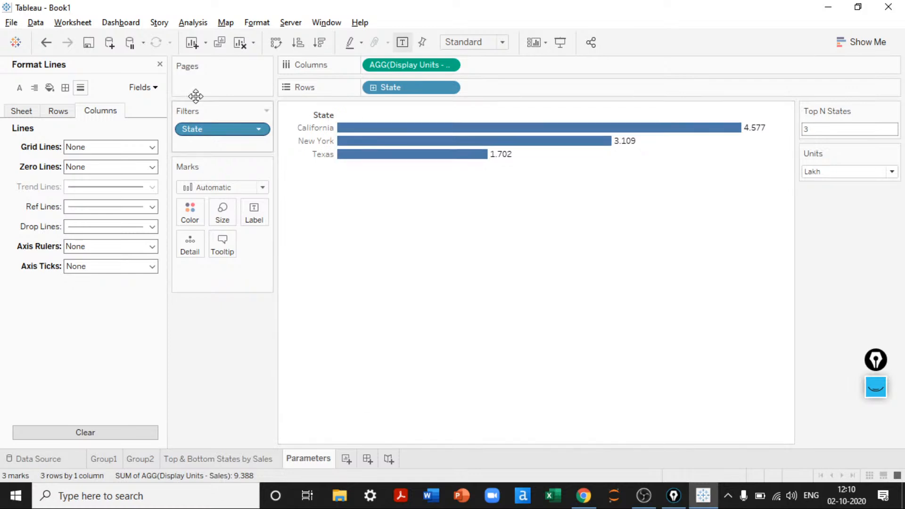
{"action": "left_click", "coordinate": [160, 65]}
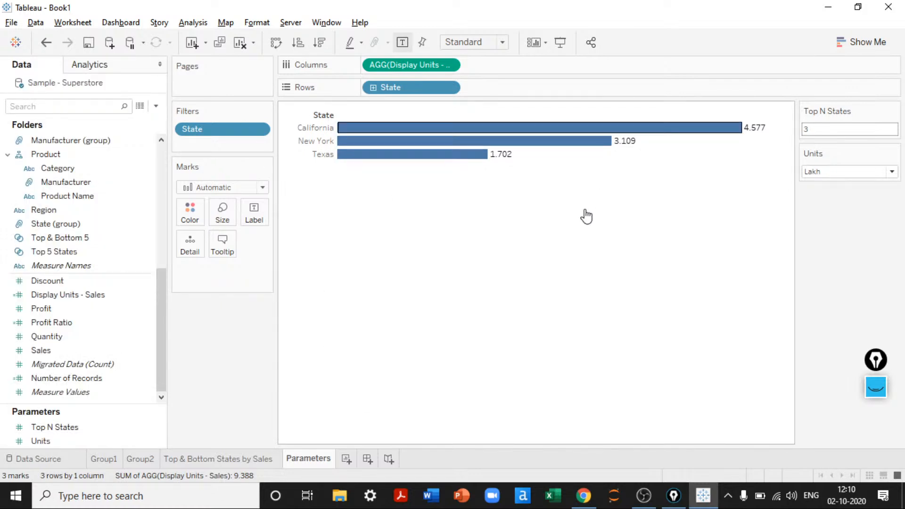
Step: Set the Top N States parameter to 10 and sort the states in descending order of Display Units - Sales
{"action": "left_click", "coordinate": [822, 130]}
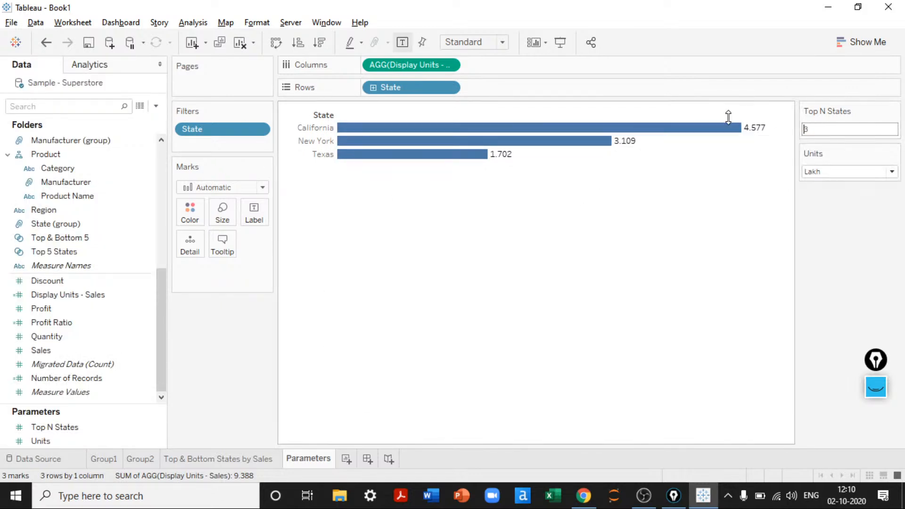
{"action": "type", "text": "10"}
{"action": "key", "text": "Return"}
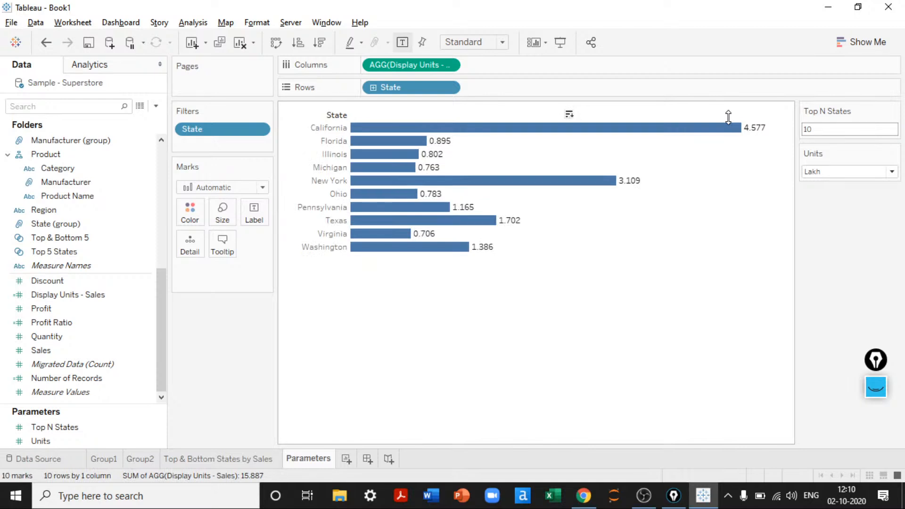
Step: Try the Line mark type for the state chart and undo it
{"action": "left_click", "coordinate": [838, 47]}
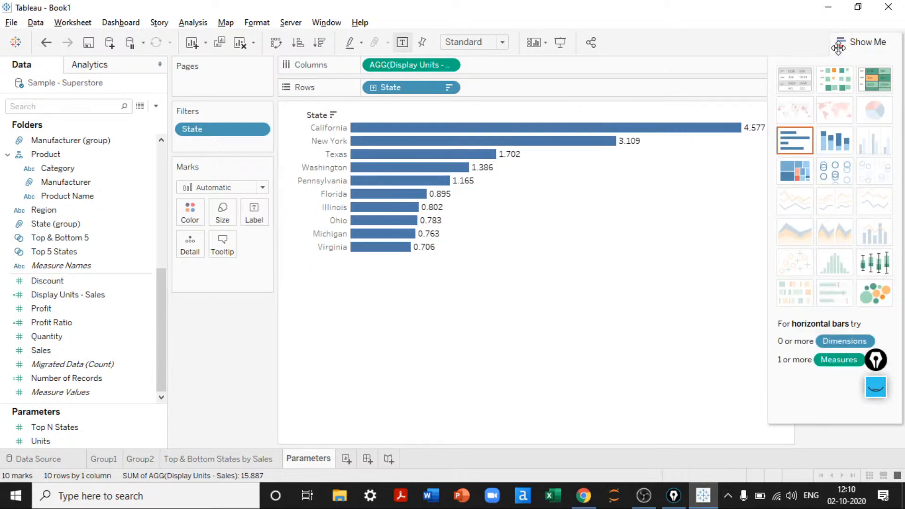
{"action": "left_click", "coordinate": [839, 47]}
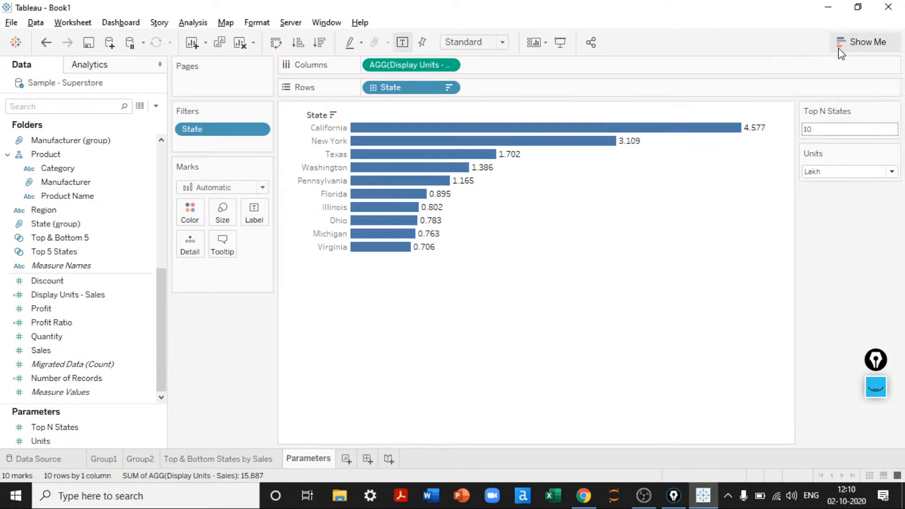
{"action": "left_click", "coordinate": [197, 188]}
{"action": "left_click", "coordinate": [509, 277]}
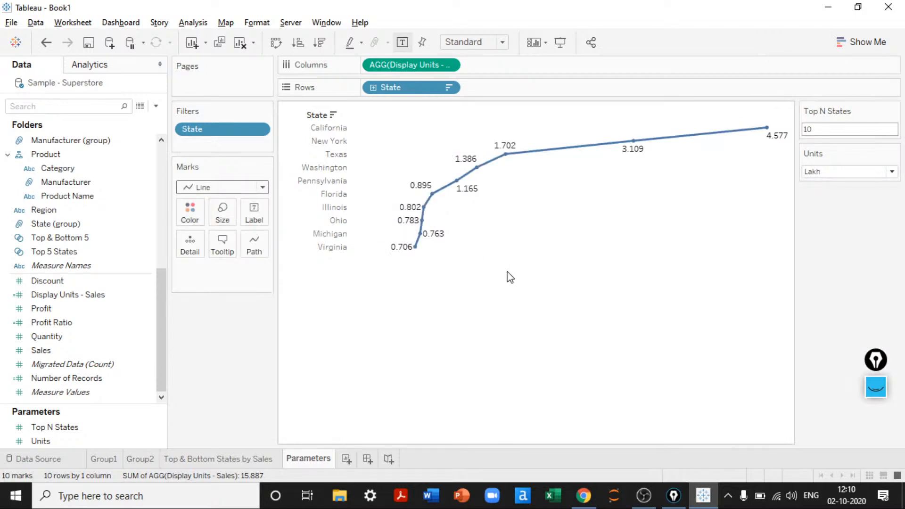
{"action": "key", "text": "ctrl+z"}
Step: Turn off the mark labels and duplicate the Display Units - Sales field in Columns
{"action": "left_click", "coordinate": [406, 39]}
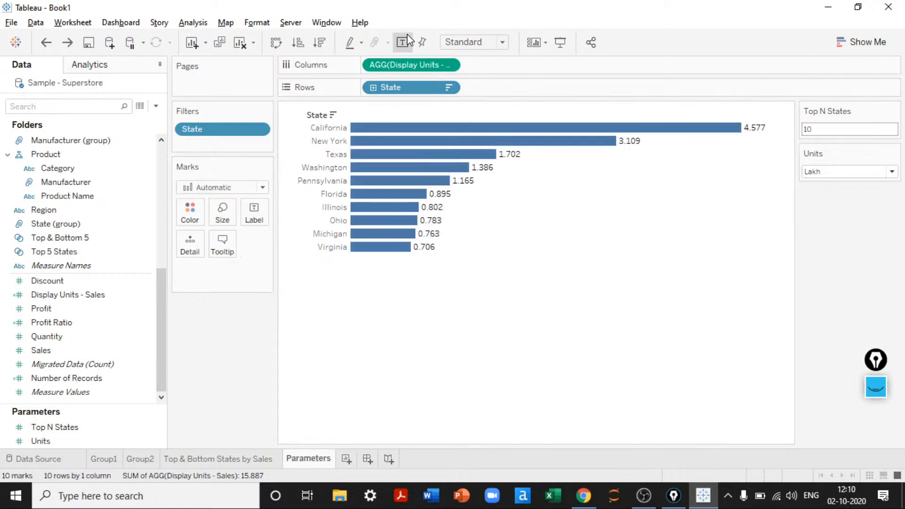
{"action": "left_click_drag", "start_coordinate": [415, 69], "coordinate": [525, 71]}
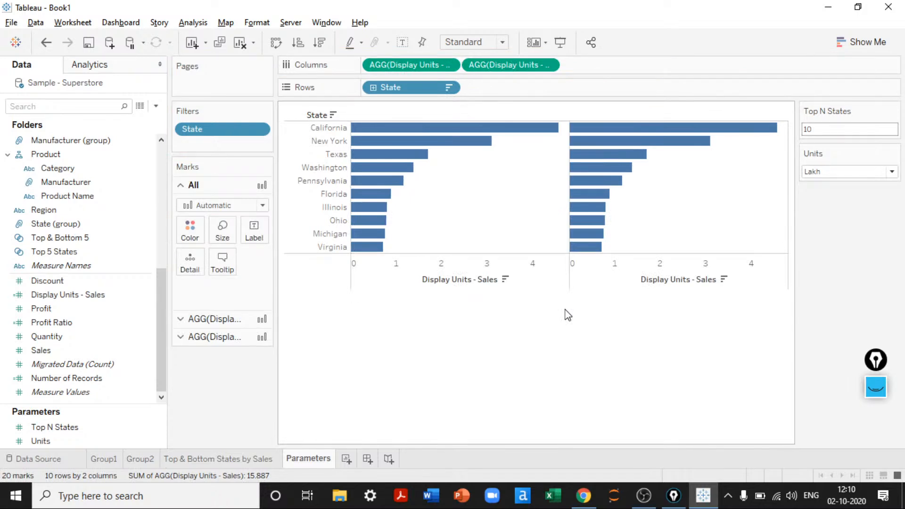
Step: Change the second Display Units - Sales marks to Area and color them light teal
{"action": "left_click", "coordinate": [191, 337]}
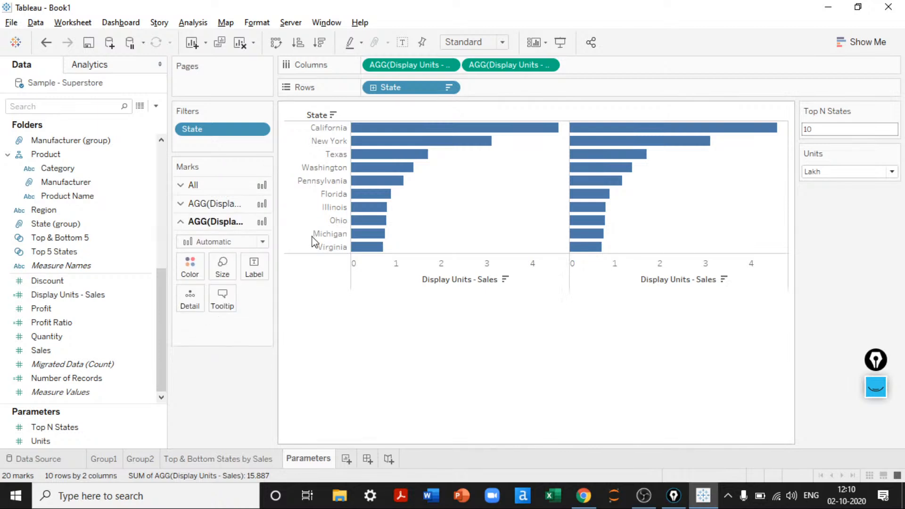
{"action": "left_click", "coordinate": [221, 241]}
{"action": "left_click", "coordinate": [194, 301]}
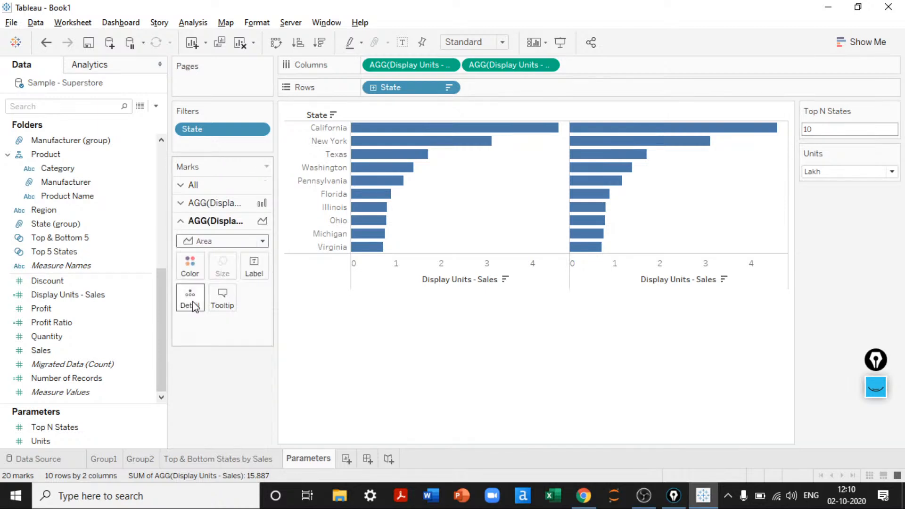
{"action": "left_click", "coordinate": [189, 263]}
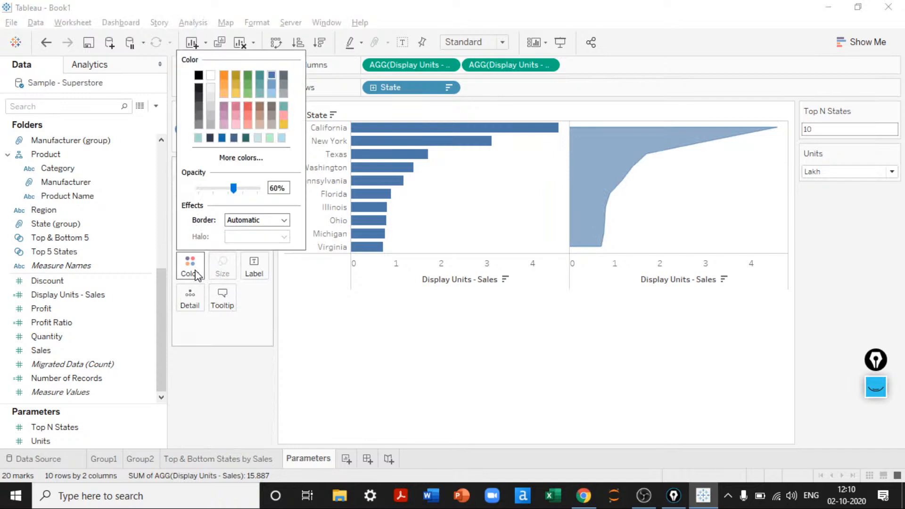
{"action": "left_click", "coordinate": [198, 138]}
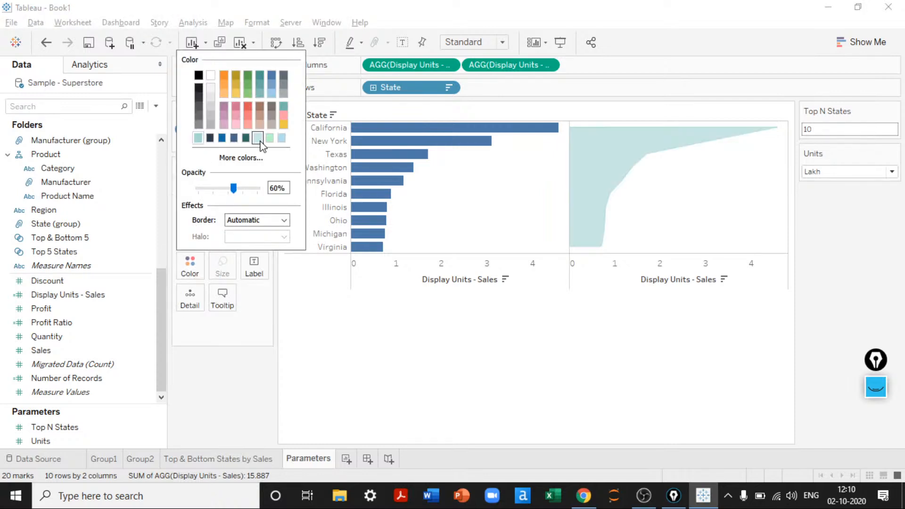
{"action": "left_click", "coordinate": [334, 356]}
Step: Color the first Display Units - Sales bars dark navy
{"action": "left_click", "coordinate": [212, 203]}
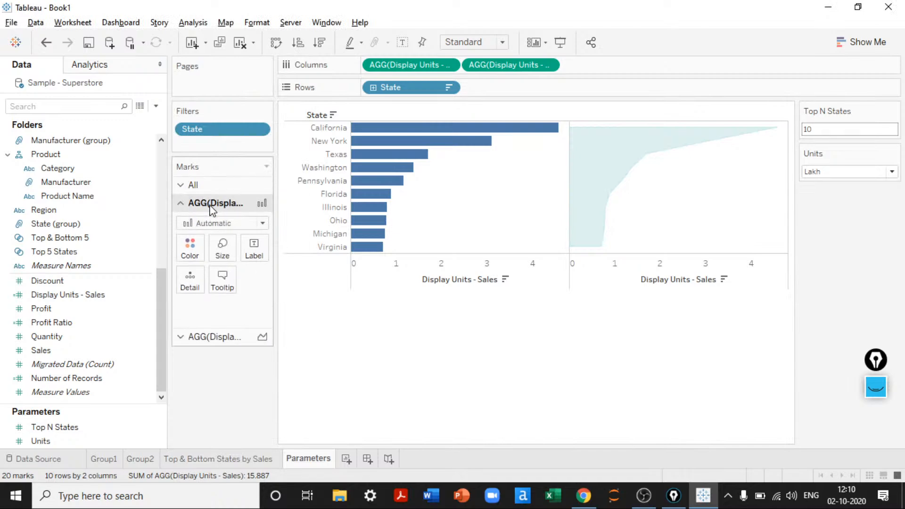
{"action": "left_click", "coordinate": [195, 257]}
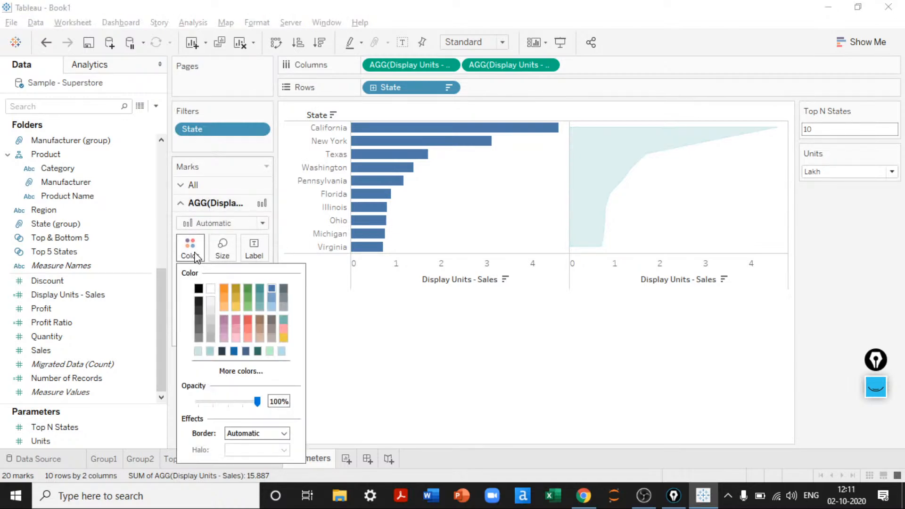
{"action": "left_click", "coordinate": [221, 351]}
{"action": "left_click", "coordinate": [510, 350]}
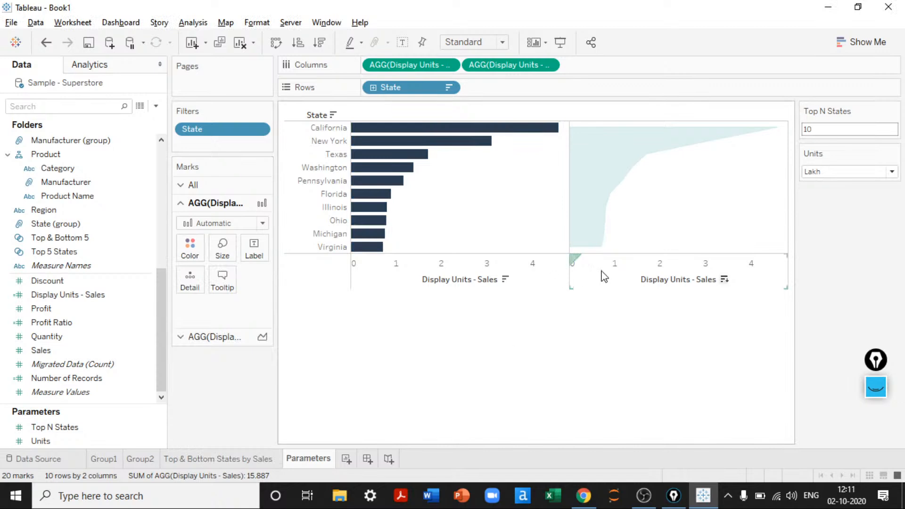
Step: Combine the two Display Units - Sales charts into one dual-axis chart
{"action": "left_click", "coordinate": [499, 288]}
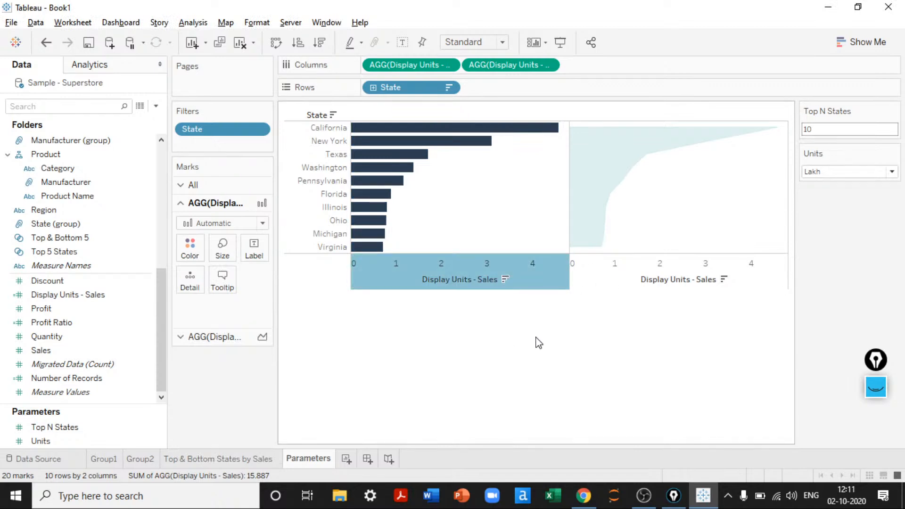
{"action": "left_click", "coordinate": [611, 283]}
{"action": "right_click", "coordinate": [611, 283]}
{"action": "left_click", "coordinate": [647, 340]}
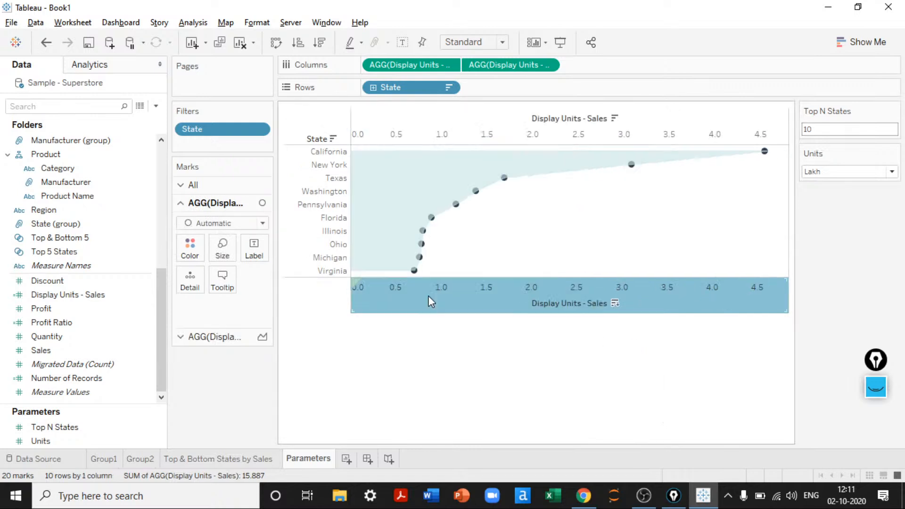
Step: Try hiding the Display Units - Sales axis headers and undo it
{"action": "right_click", "coordinate": [427, 296]}
{"action": "left_click", "coordinate": [469, 425]}
{"action": "right_click", "coordinate": [467, 295]}
{"action": "left_click", "coordinate": [504, 424]}
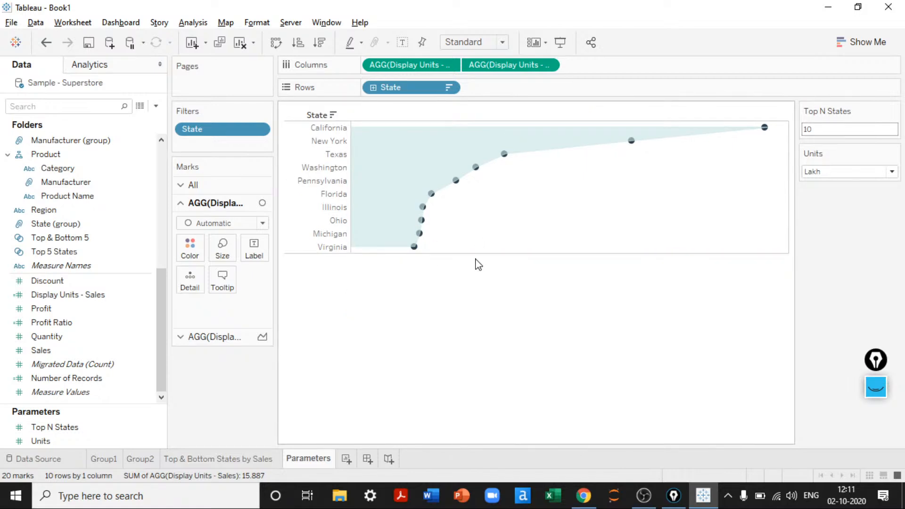
{"action": "key", "text": "ctrl+z"}
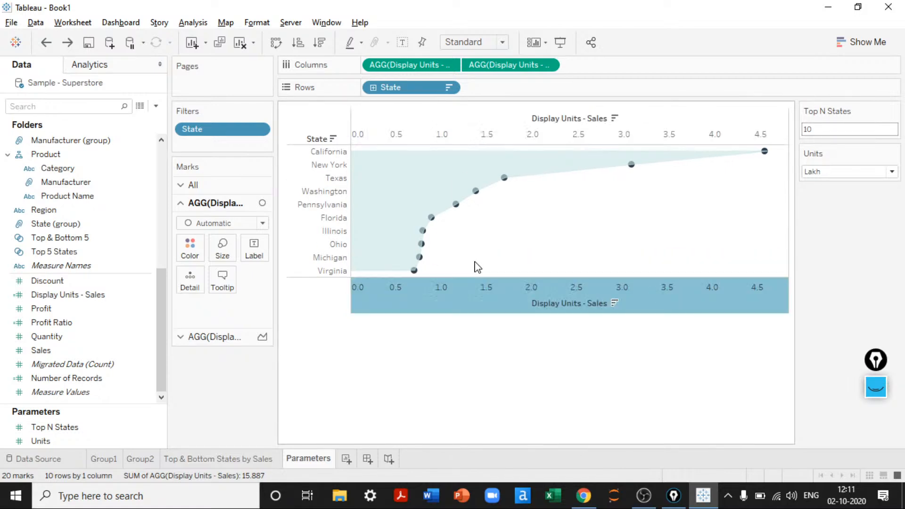
Step: Synchronize the two Display Units - Sales axes and move the navy marks in front of the area
{"action": "right_click", "coordinate": [480, 305]}
{"action": "left_click", "coordinate": [523, 369]}
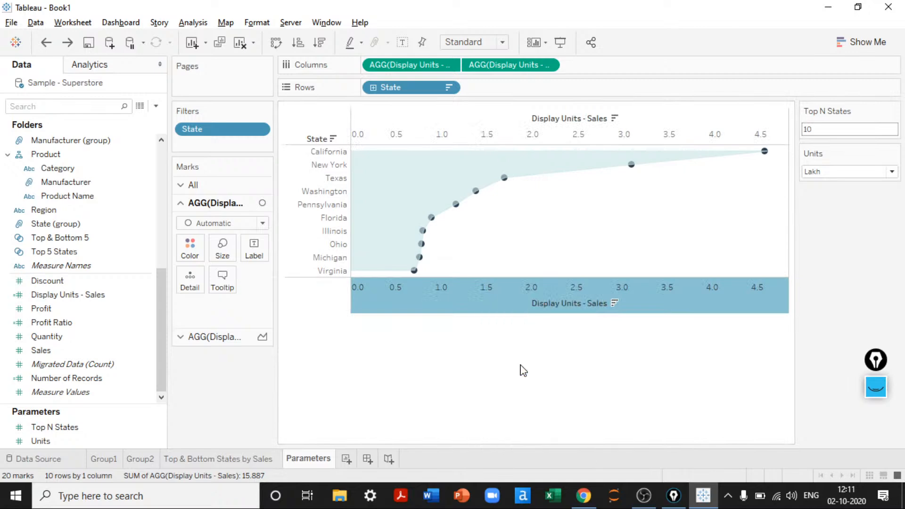
{"action": "right_click", "coordinate": [477, 300]}
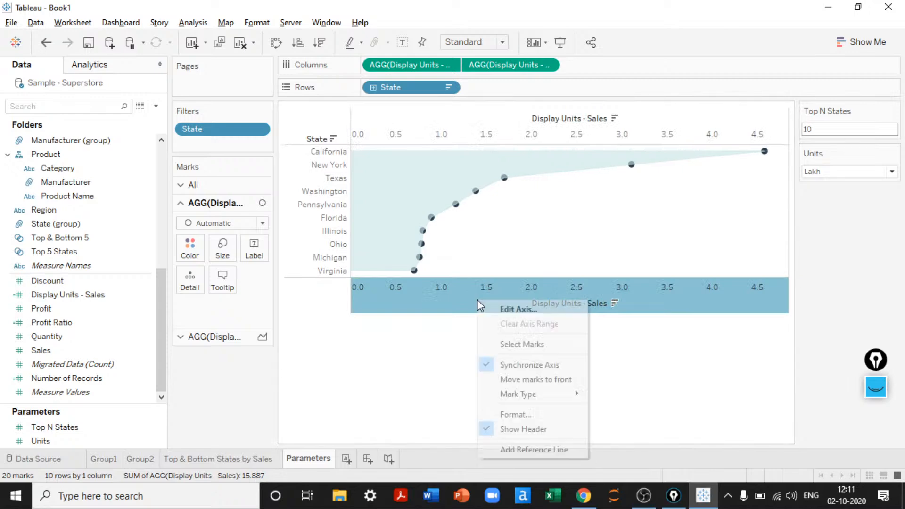
{"action": "left_click", "coordinate": [506, 377]}
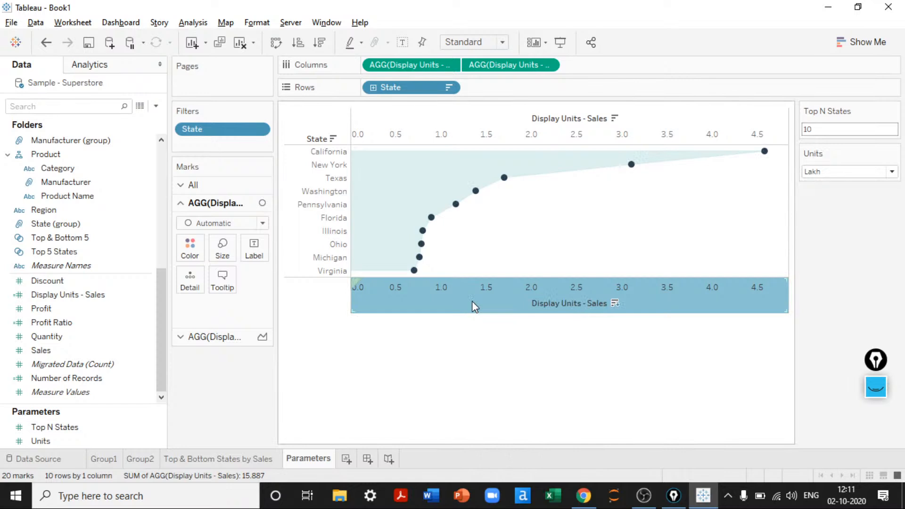
Step: Change the navy Display Units - Sales marks to Bar and reduce their size to thin lines
{"action": "left_click", "coordinate": [218, 223]}
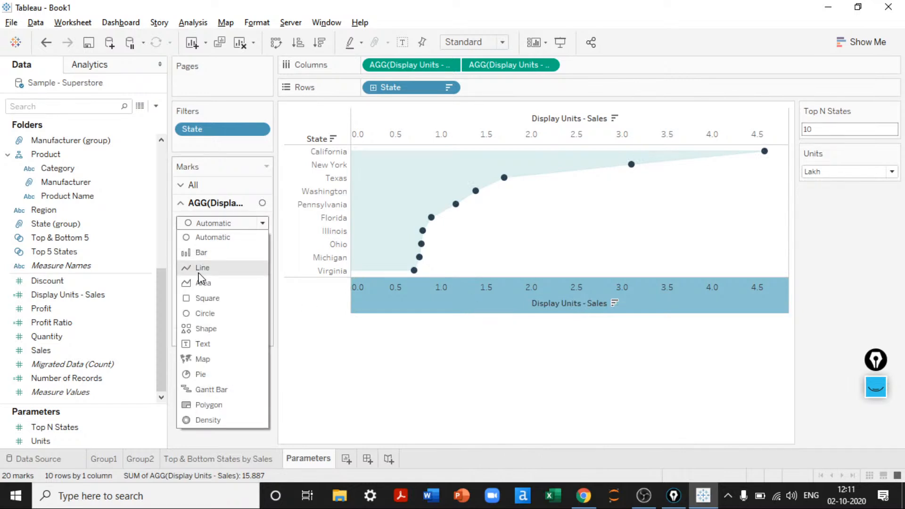
{"action": "left_click", "coordinate": [201, 252]}
{"action": "left_click", "coordinate": [221, 246]}
{"action": "left_click_drag", "start_coordinate": [295, 281], "coordinate": [229, 285]}
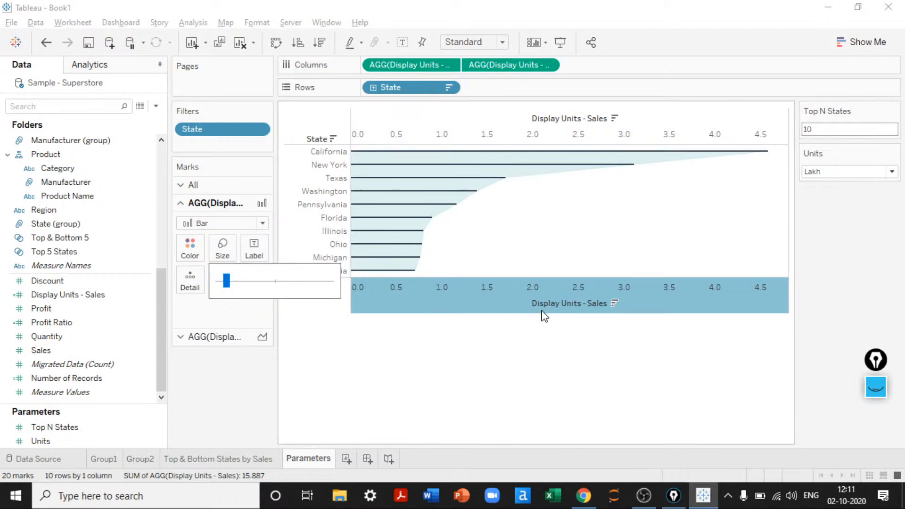
Step: Hide the Display Units - Sales axis headers and the State field label for rows
{"action": "right_click", "coordinate": [530, 288]}
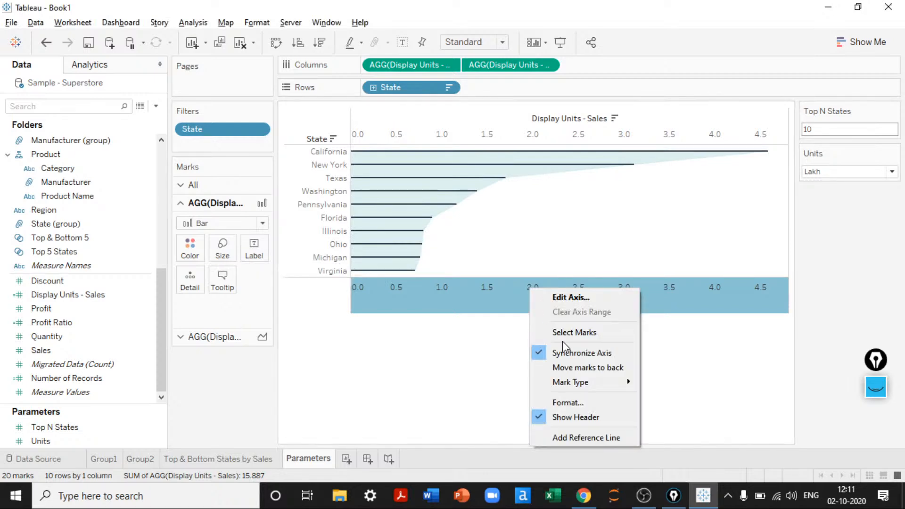
{"action": "left_click", "coordinate": [575, 417]}
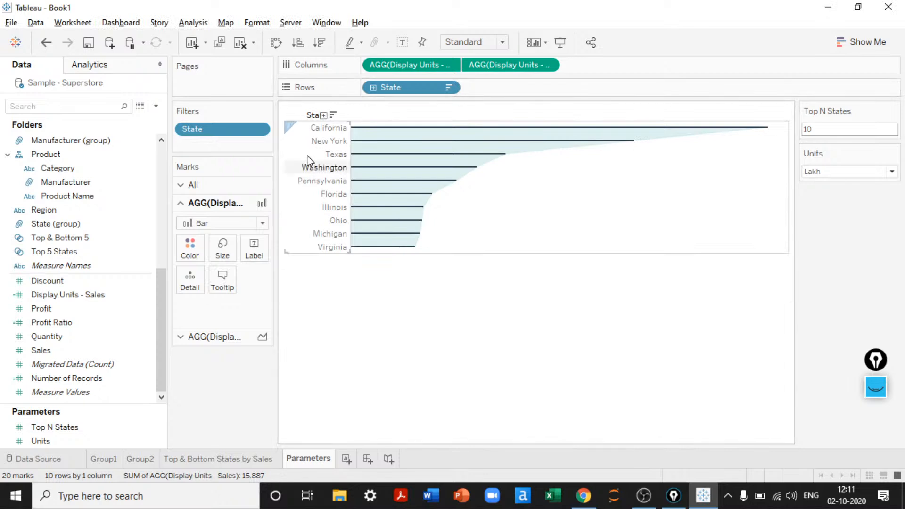
{"action": "right_click", "coordinate": [306, 115]}
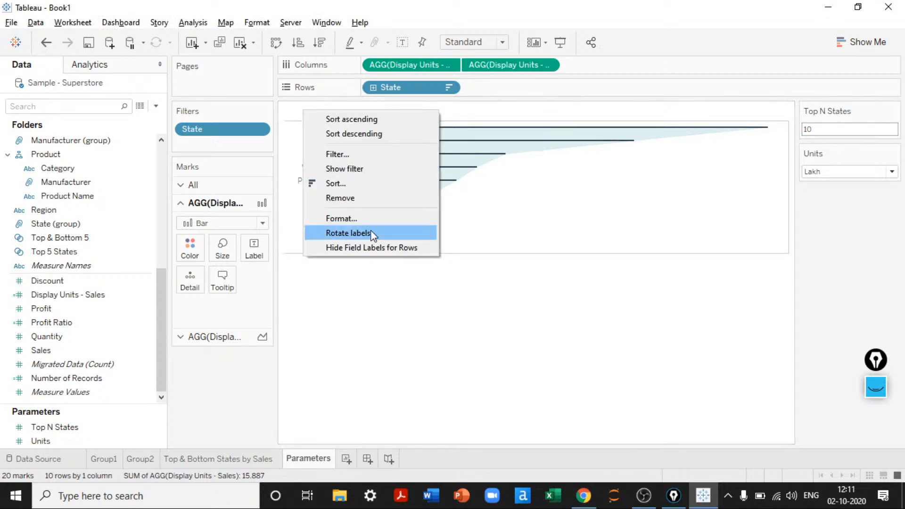
{"action": "left_click", "coordinate": [366, 249]}
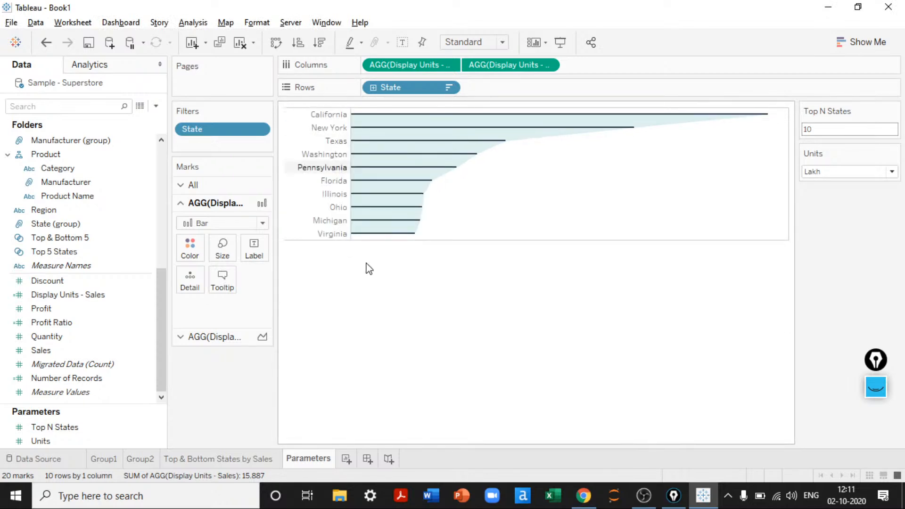
Step: Swap rows and columns so the bars stand vertically, and change how the chart fits the view
{"action": "key", "text": "ctrl+w"}
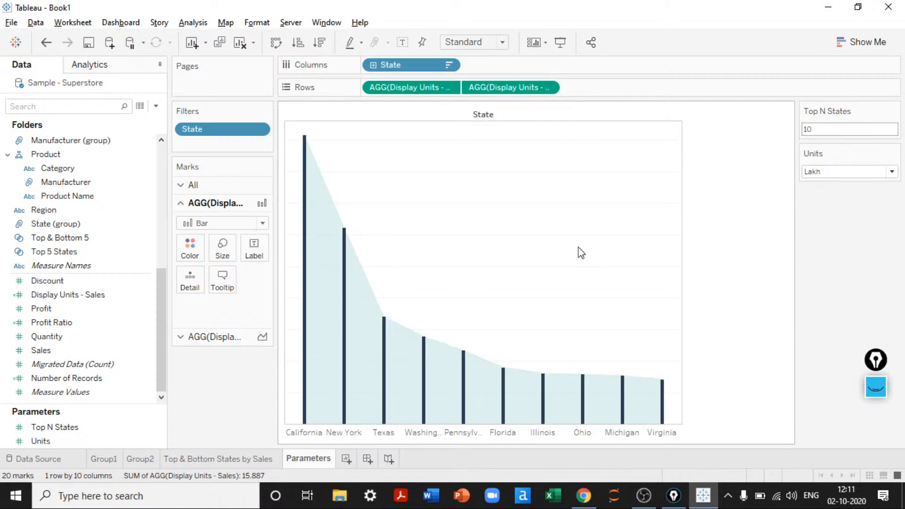
{"action": "left_click", "coordinate": [502, 42]}
{"action": "left_click", "coordinate": [471, 87]}
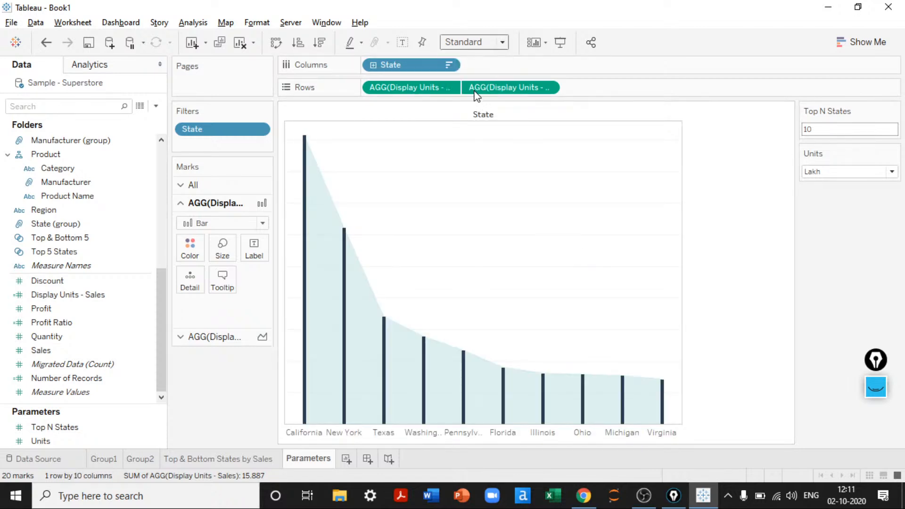
Step: Hide the State field label for columns and set the grid lines for rows to None
{"action": "right_click", "coordinate": [542, 119]}
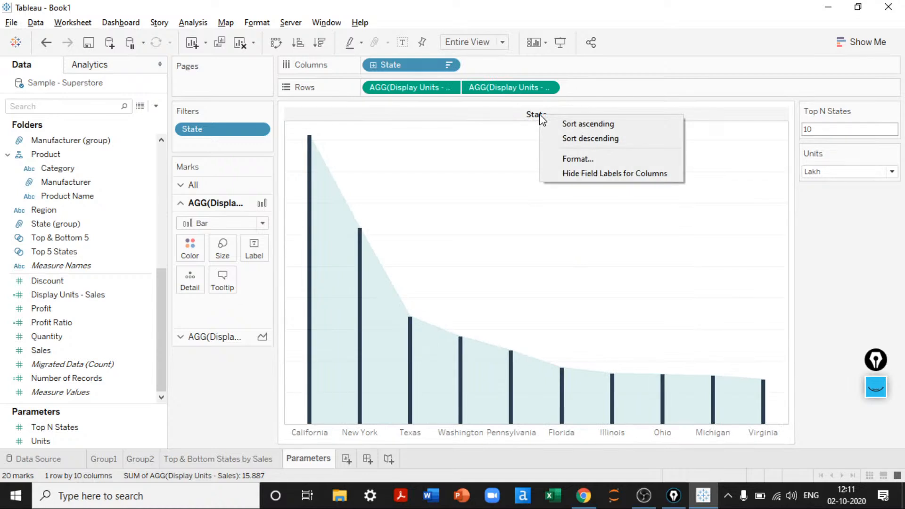
{"action": "left_click", "coordinate": [584, 180]}
{"action": "right_click", "coordinate": [583, 179]}
{"action": "left_click", "coordinate": [565, 247]}
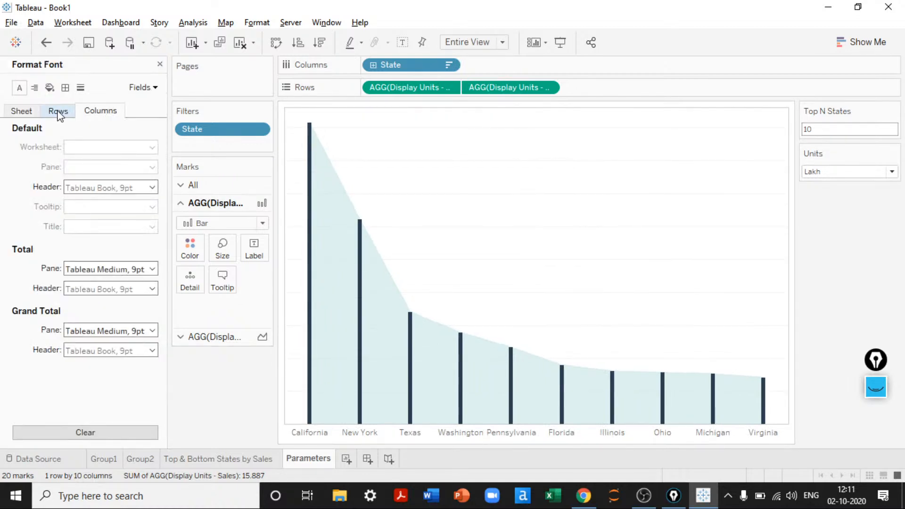
{"action": "left_click", "coordinate": [58, 111]}
{"action": "left_click", "coordinate": [80, 88]}
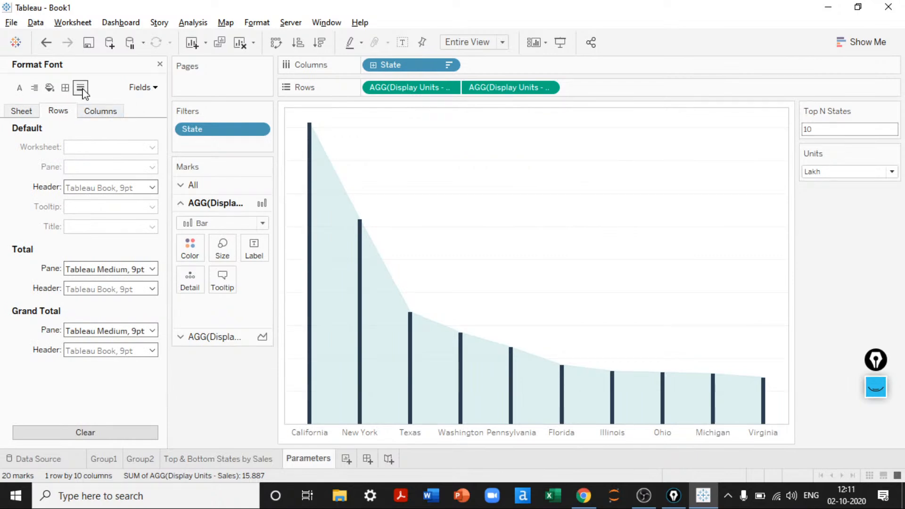
{"action": "left_click", "coordinate": [88, 149]}
{"action": "left_click", "coordinate": [92, 165]}
{"action": "left_click", "coordinate": [32, 145]}
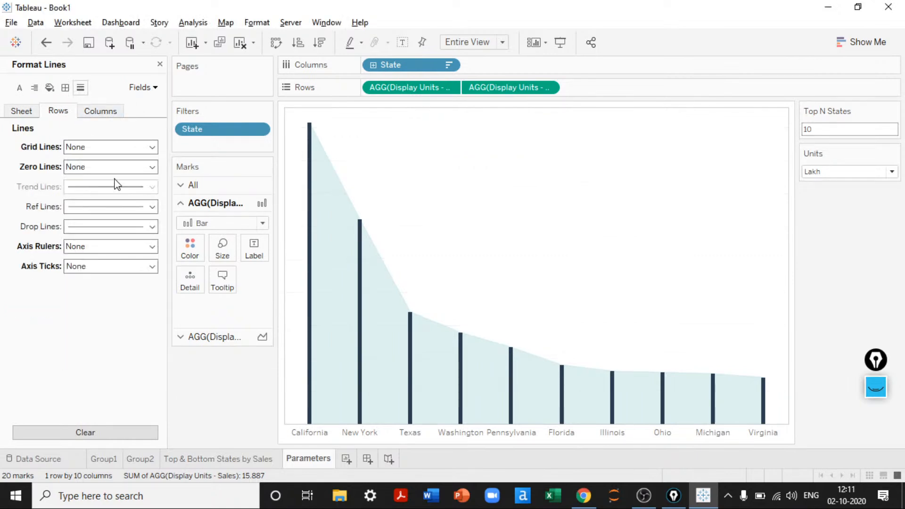
{"action": "left_click", "coordinate": [91, 113]}
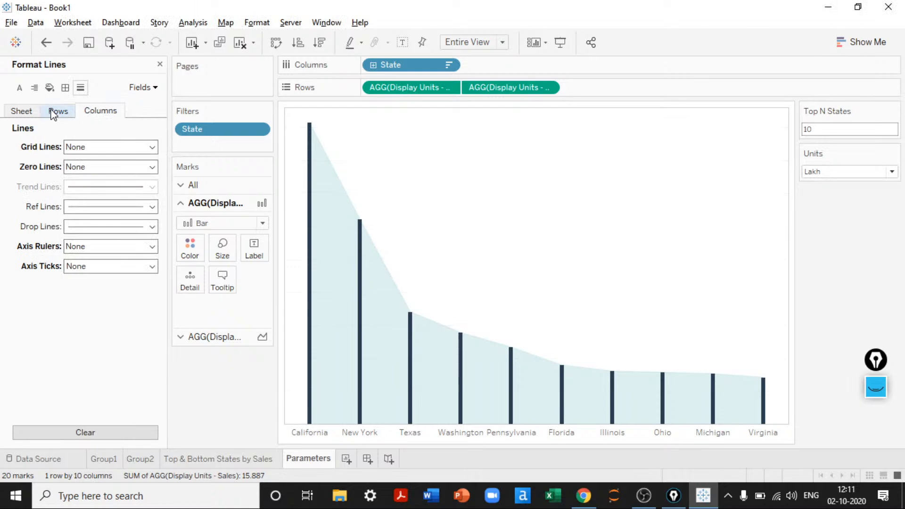
Step: Set the sheet's row divider and column divider pane borders to None
{"action": "left_click", "coordinate": [65, 88]}
{"action": "left_click", "coordinate": [36, 111]}
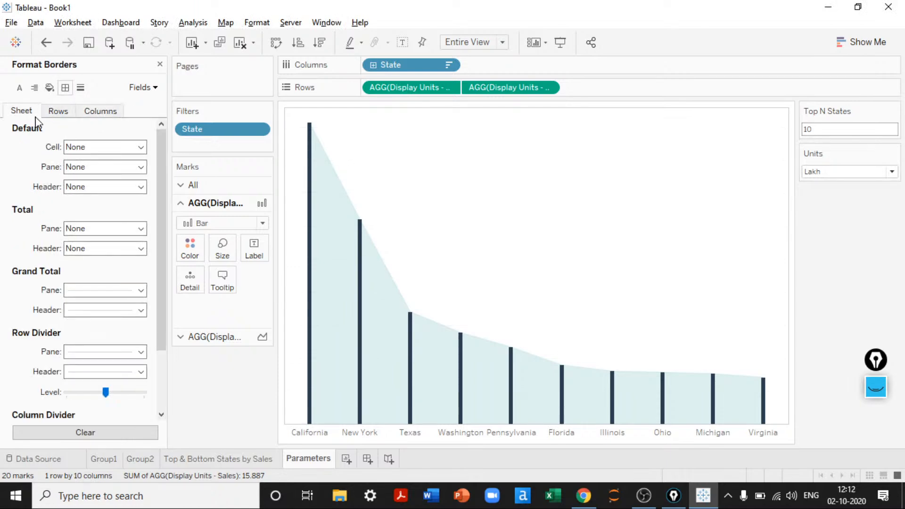
{"action": "scroll", "coordinate": [66, 202], "scroll_direction": "down", "scroll_amount": 3}
{"action": "left_click", "coordinate": [105, 273]}
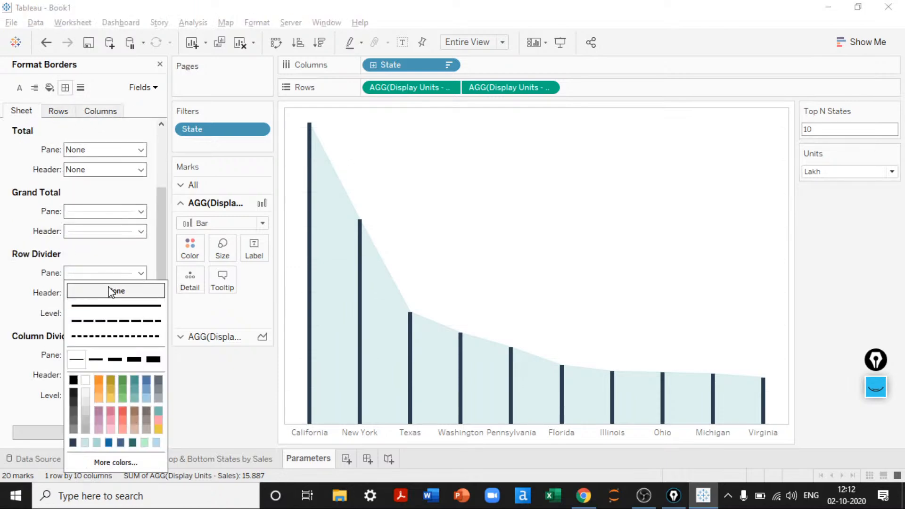
{"action": "left_click", "coordinate": [110, 291]}
{"action": "left_click", "coordinate": [94, 358]}
{"action": "left_click", "coordinate": [109, 153]}
{"action": "left_click", "coordinate": [90, 351]}
{"action": "left_click", "coordinate": [90, 351]}
{"action": "left_click", "coordinate": [115, 171]}
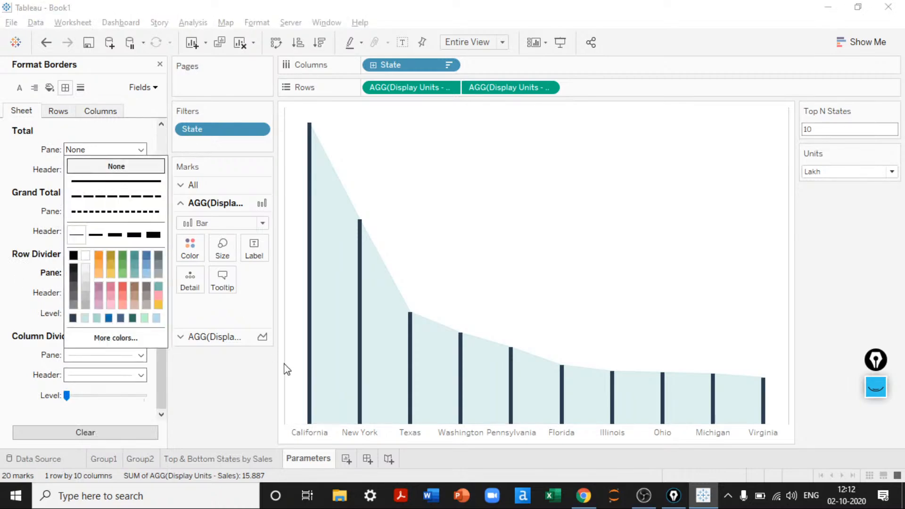
{"action": "left_click", "coordinate": [203, 394]}
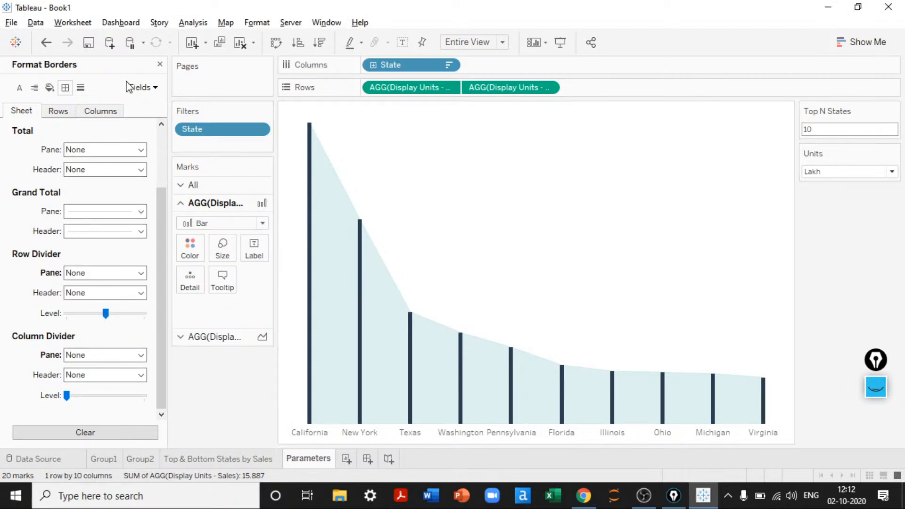
Step: Close the formatting options and give the Display Units - Sales area marks a dark navy border
{"action": "left_click", "coordinate": [160, 65]}
{"action": "left_click", "coordinate": [239, 338]}
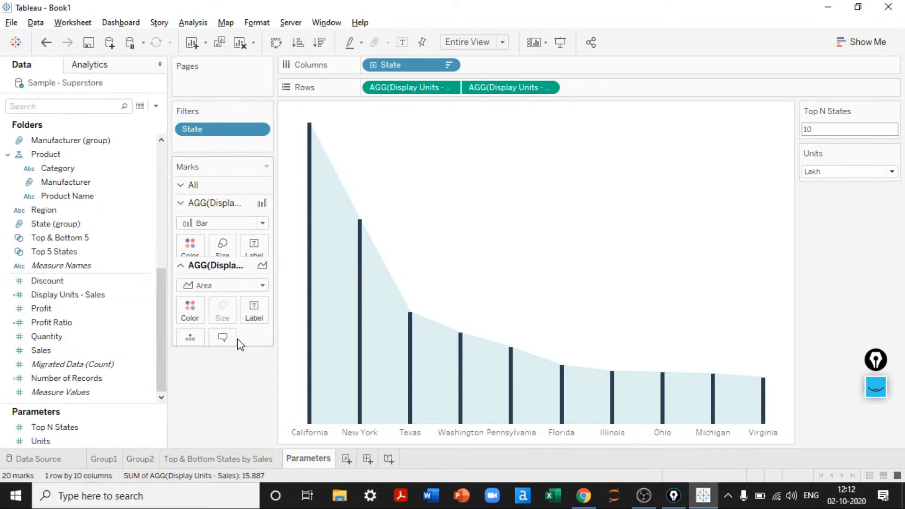
{"action": "left_click", "coordinate": [206, 270]}
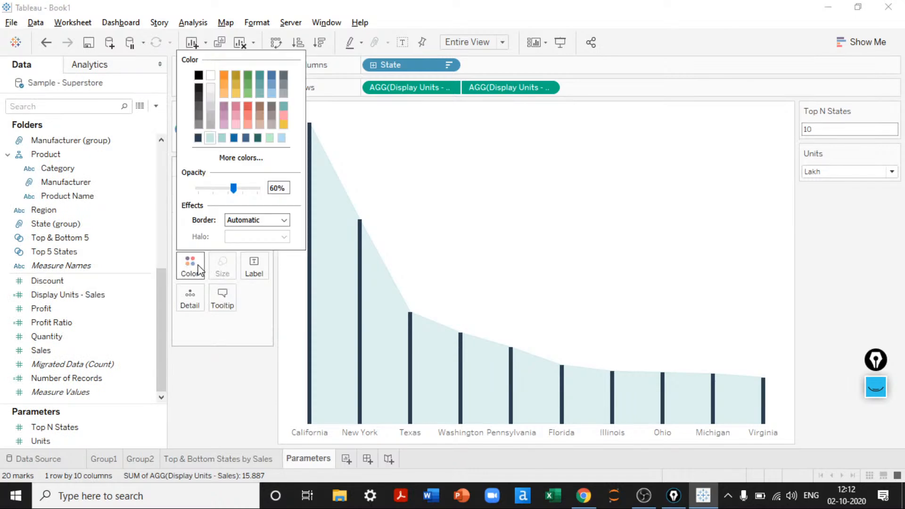
{"action": "left_click", "coordinate": [242, 218]}
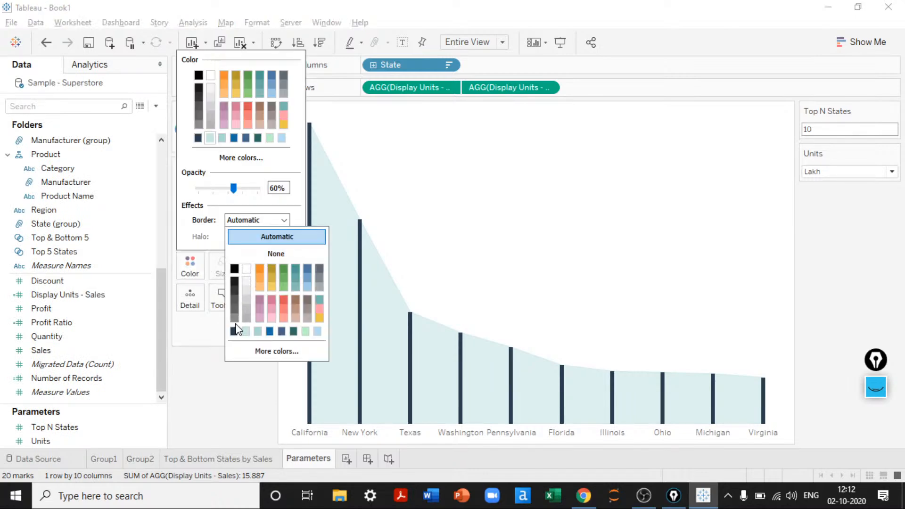
{"action": "left_click", "coordinate": [226, 403]}
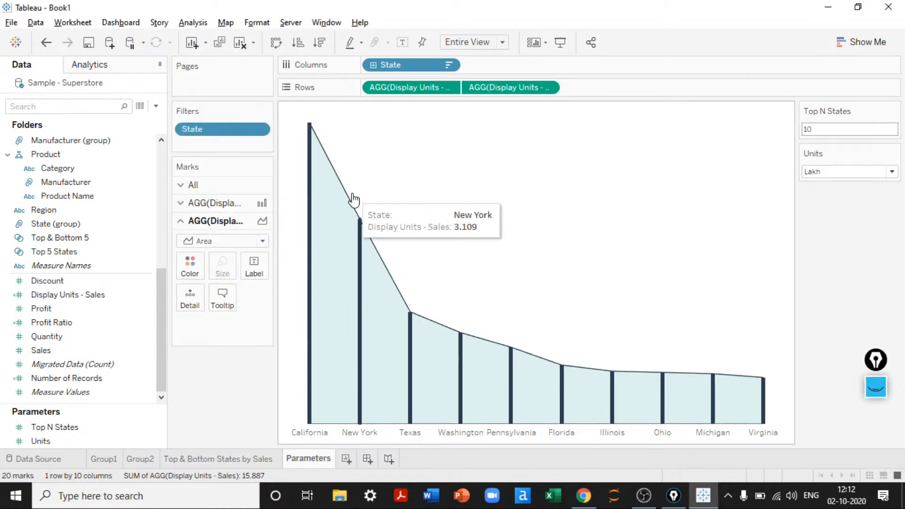
Step: Label the bar marks with the Display Units - Sales field
{"action": "left_click", "coordinate": [212, 203]}
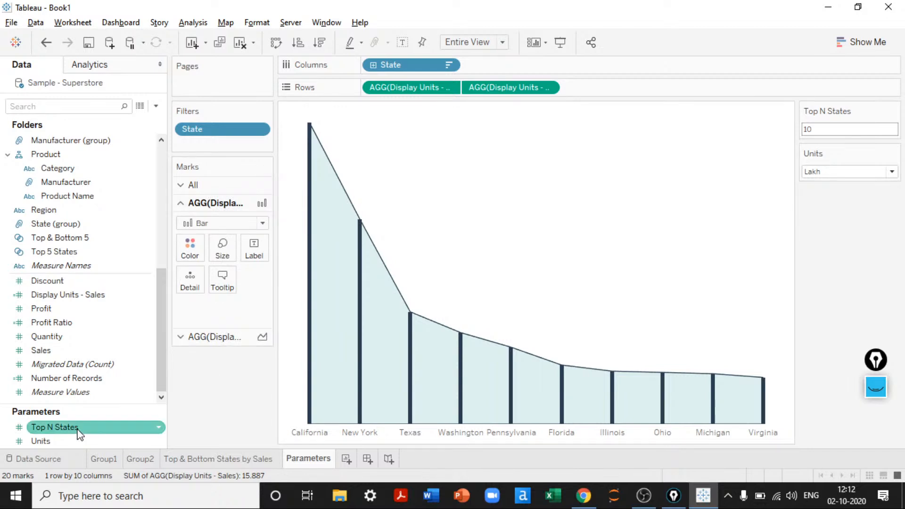
{"action": "left_click_drag", "start_coordinate": [83, 300], "coordinate": [255, 256]}
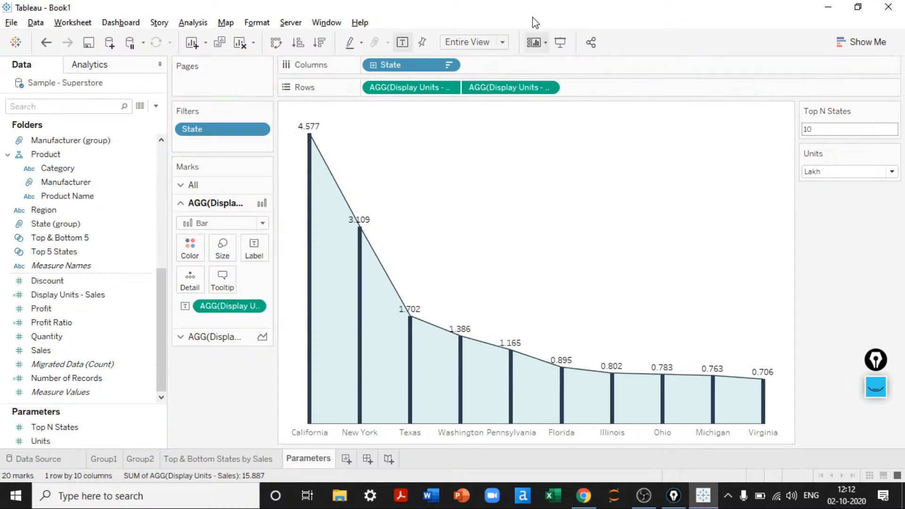
Step: Show the chart in presentation mode, set the Top N States parameter to 15, and return to the worksheet
{"action": "left_click", "coordinate": [560, 43]}
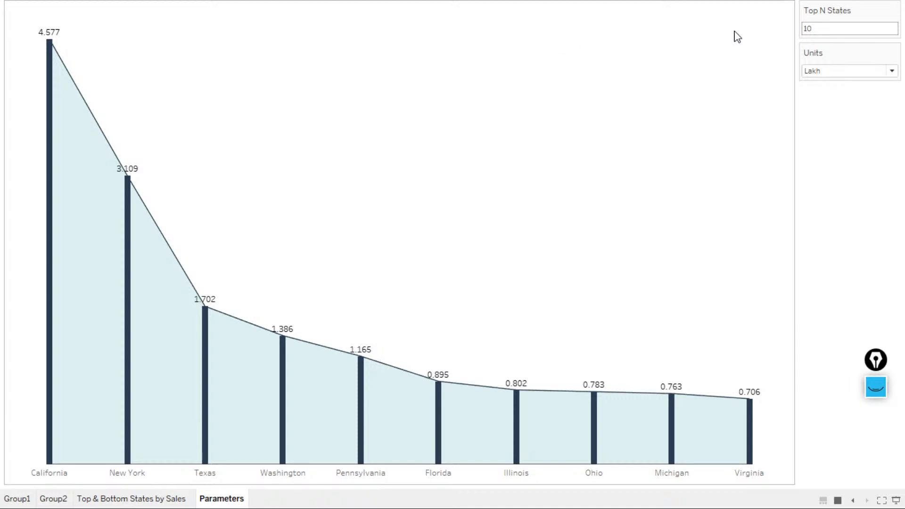
{"action": "left_click", "coordinate": [805, 28]}
{"action": "double_click", "coordinate": [830, 23]}
{"action": "type", "text": "5"}
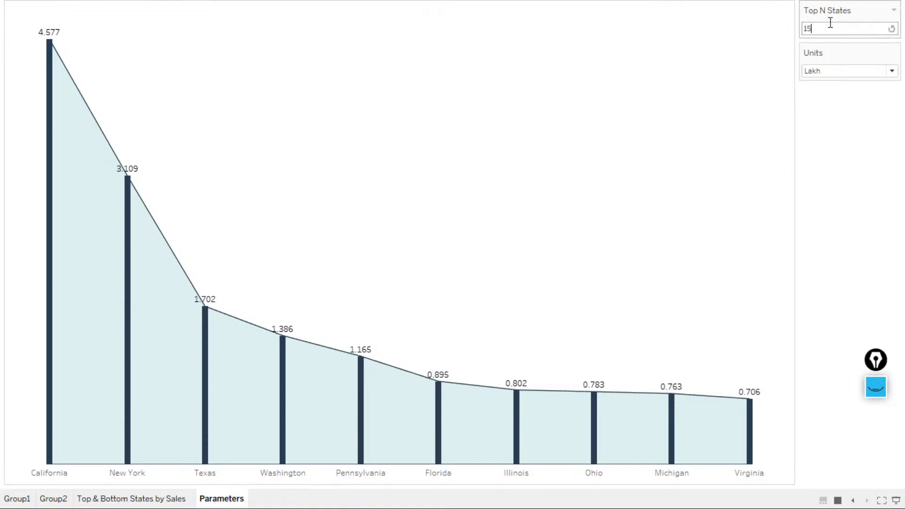
{"action": "key", "text": "Return"}
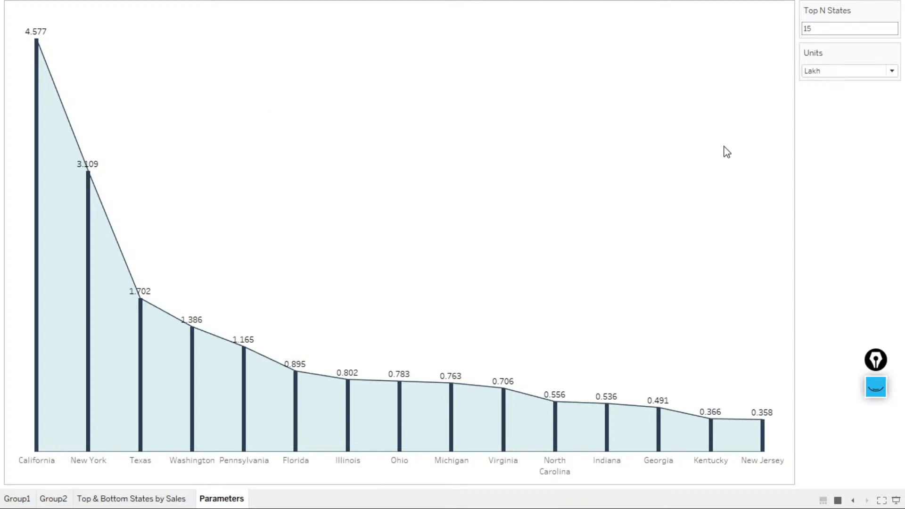
{"action": "key", "text": "Escape"}
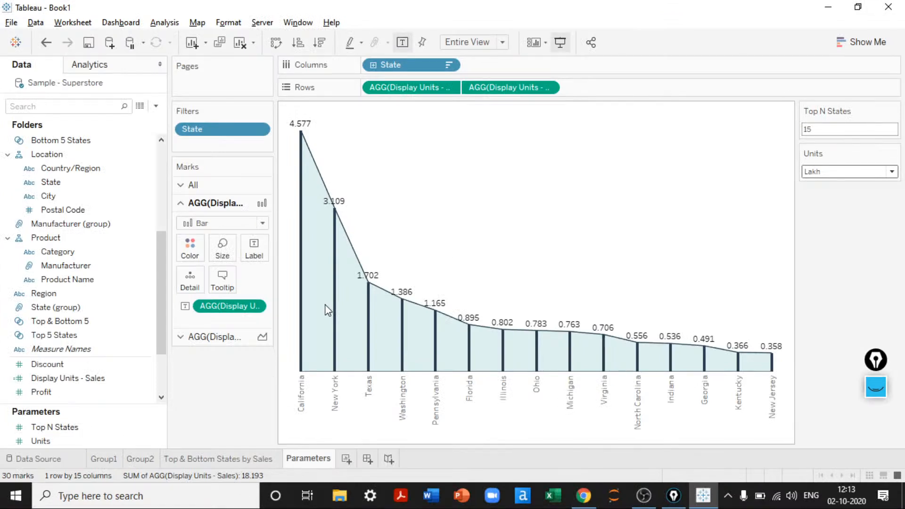
Step: Format the Display Units - Sales pane numbers as Currency (Custom) with 1 decimal place and negative values in parentheses
{"action": "right_click", "coordinate": [437, 239]}
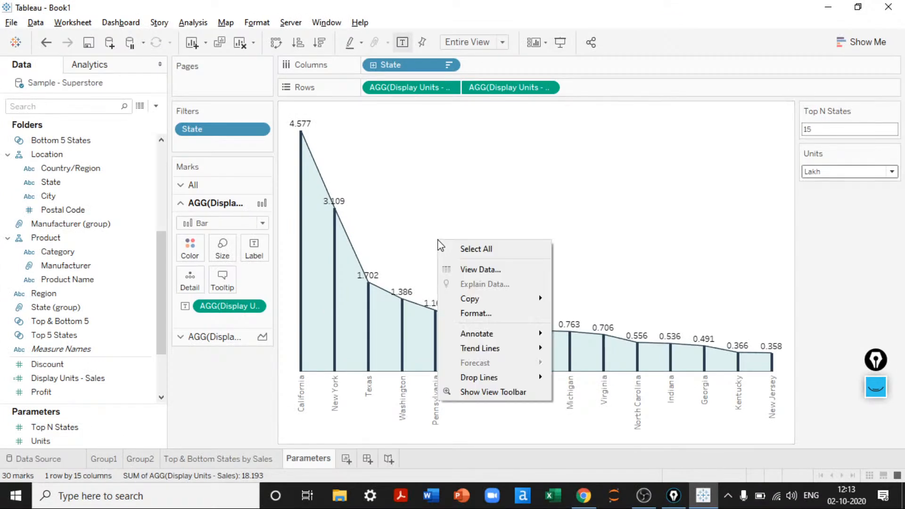
{"action": "left_click", "coordinate": [486, 314]}
{"action": "left_click", "coordinate": [141, 88]}
{"action": "left_click", "coordinate": [166, 118]}
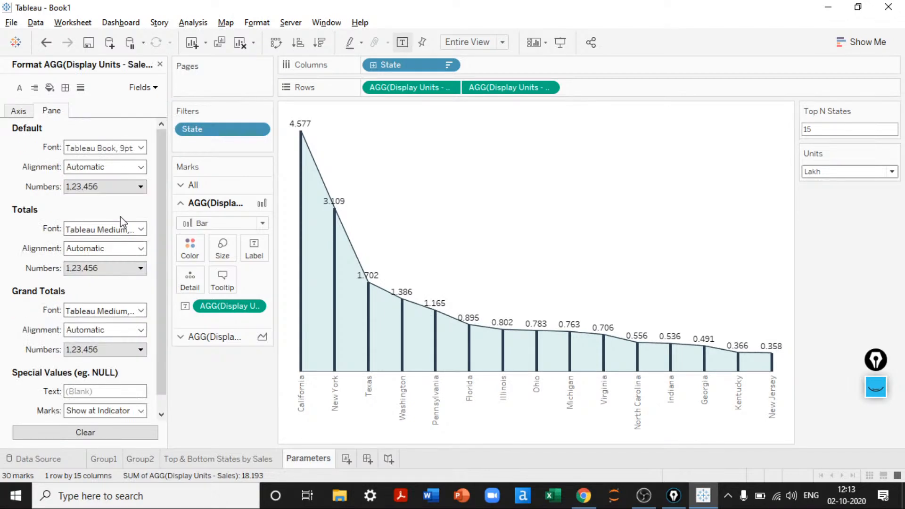
{"action": "left_click", "coordinate": [104, 187]}
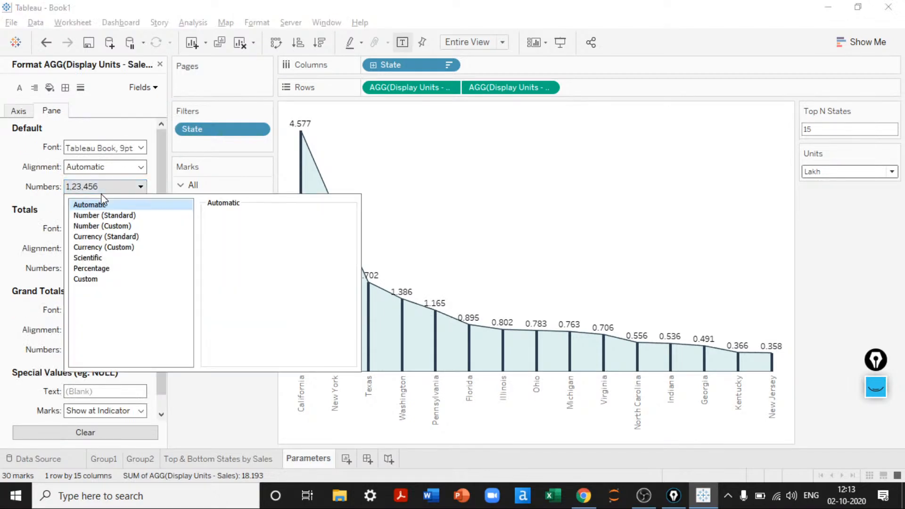
{"action": "left_click", "coordinate": [101, 248]}
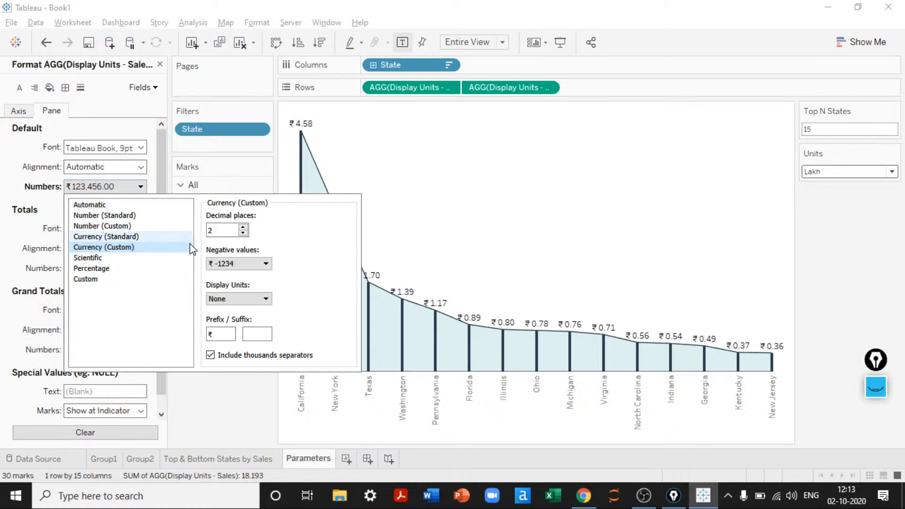
{"action": "left_click", "coordinate": [243, 233]}
{"action": "left_click", "coordinate": [244, 263]}
{"action": "left_click", "coordinate": [237, 284]}
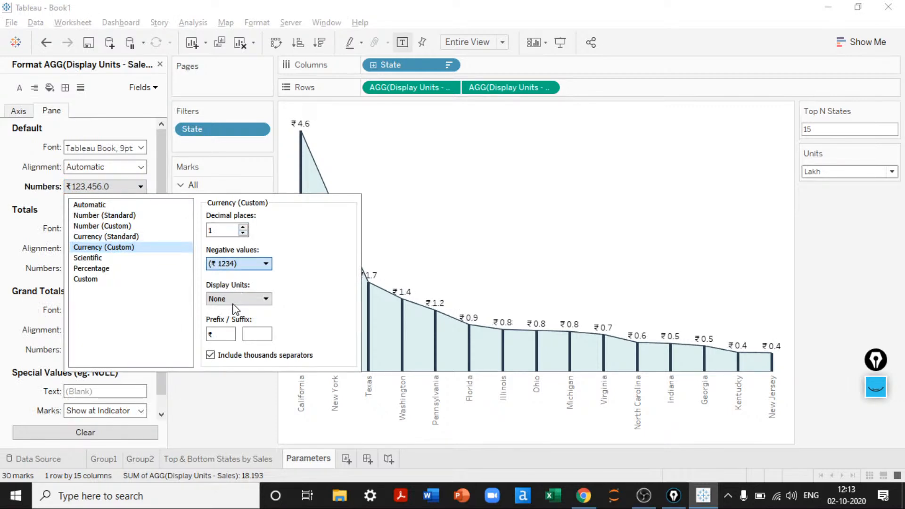
{"action": "left_click", "coordinate": [233, 302]}
{"action": "left_click", "coordinate": [234, 310]}
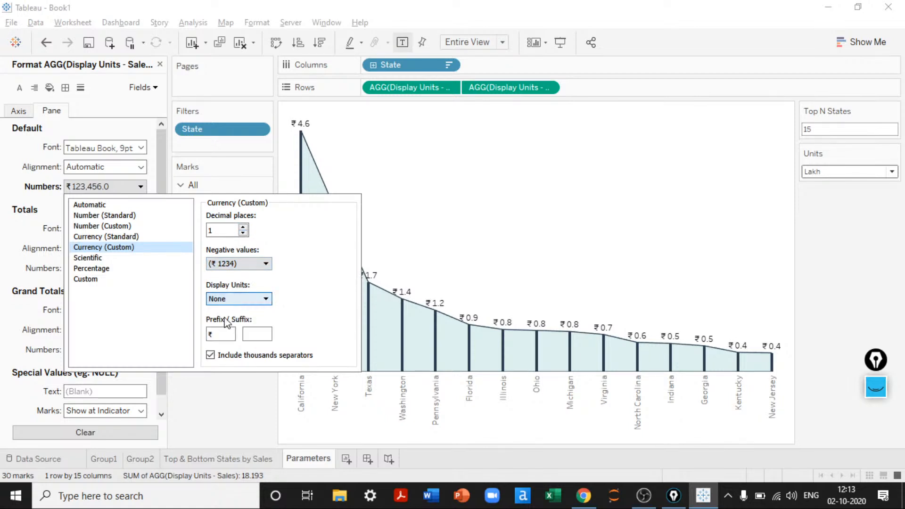
Step: Set the currency prefix of the Display Units - Sales labels to $
{"action": "left_click_drag", "start_coordinate": [227, 333], "coordinate": [142, 309]}
{"action": "key", "text": "BackSpace"}
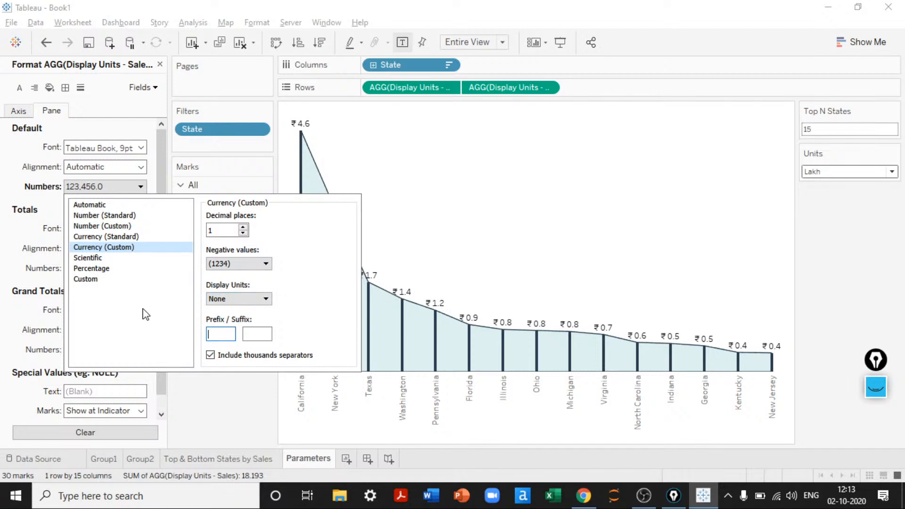
{"action": "type", "text": "$"}
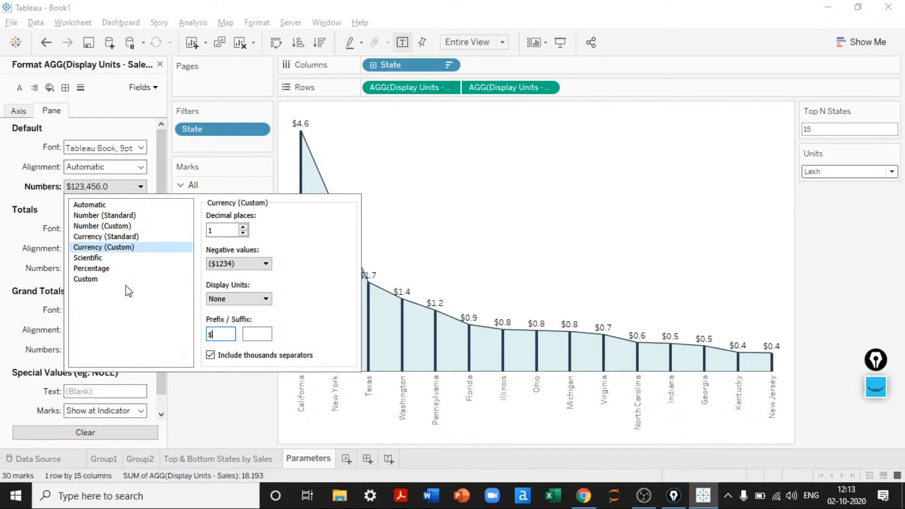
{"action": "left_click", "coordinate": [214, 424]}
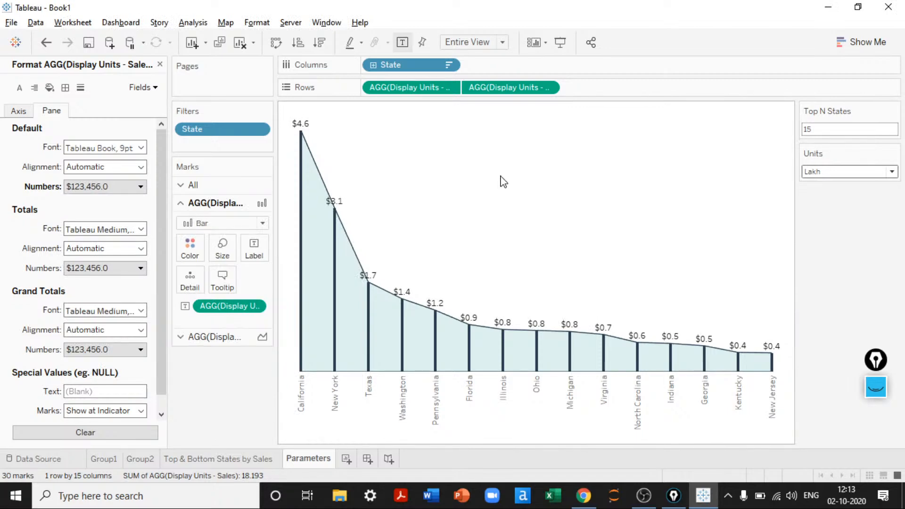
Step: Check the chart in presentation mode with Units switched to Thousands, Dollars and back to Lakh, and return to the worksheet
{"action": "left_click", "coordinate": [560, 42]}
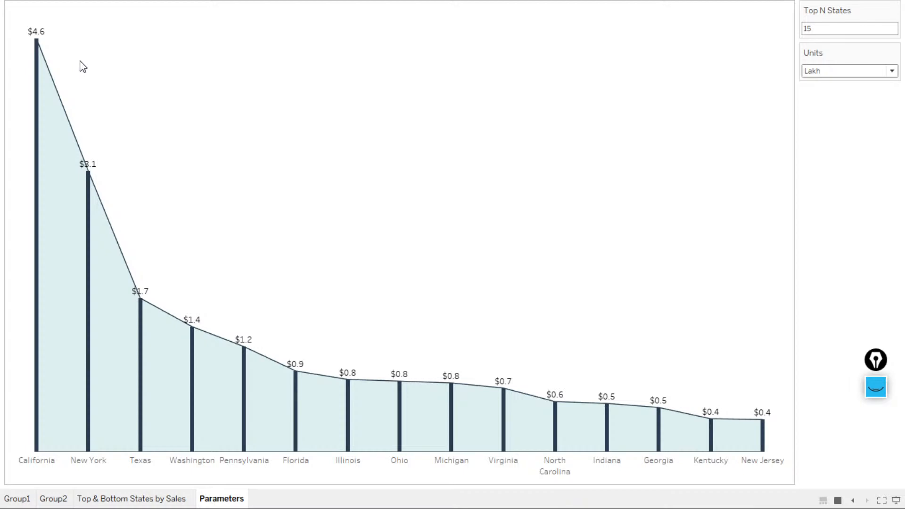
{"action": "left_click", "coordinate": [820, 73]}
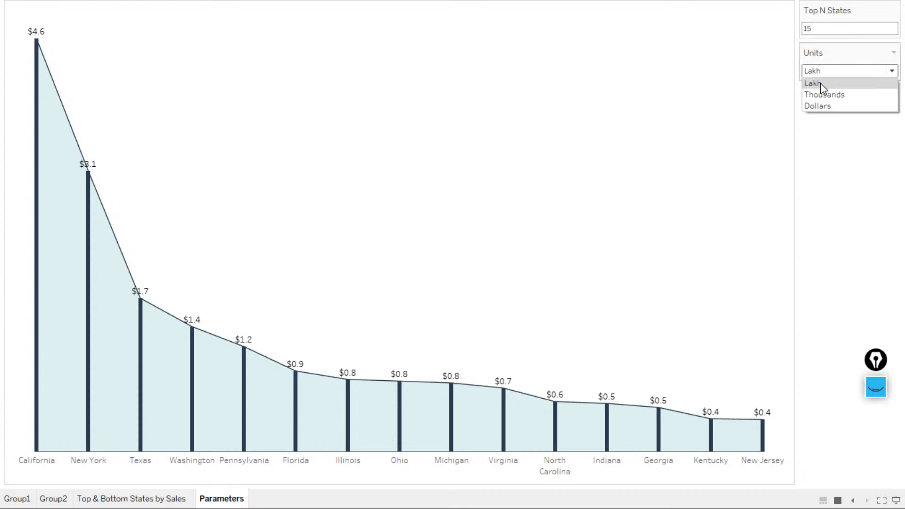
{"action": "left_click", "coordinate": [821, 95]}
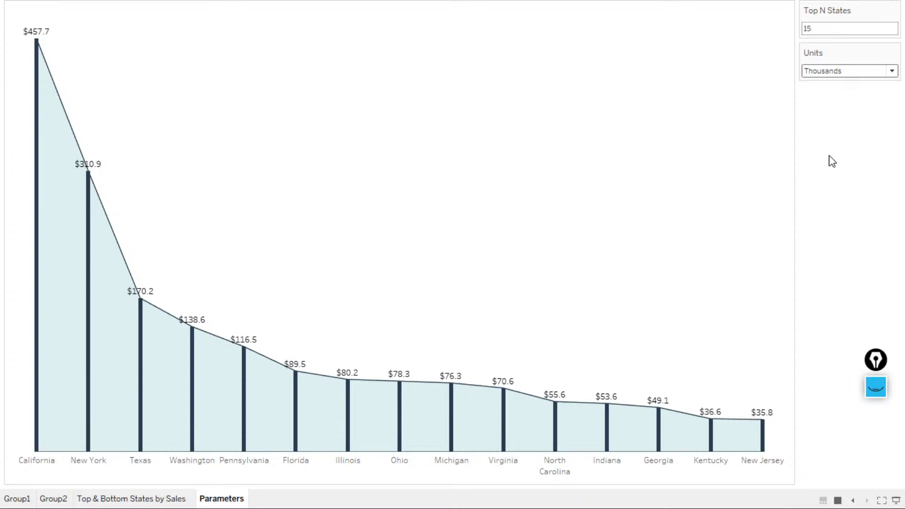
{"action": "left_click", "coordinate": [827, 74]}
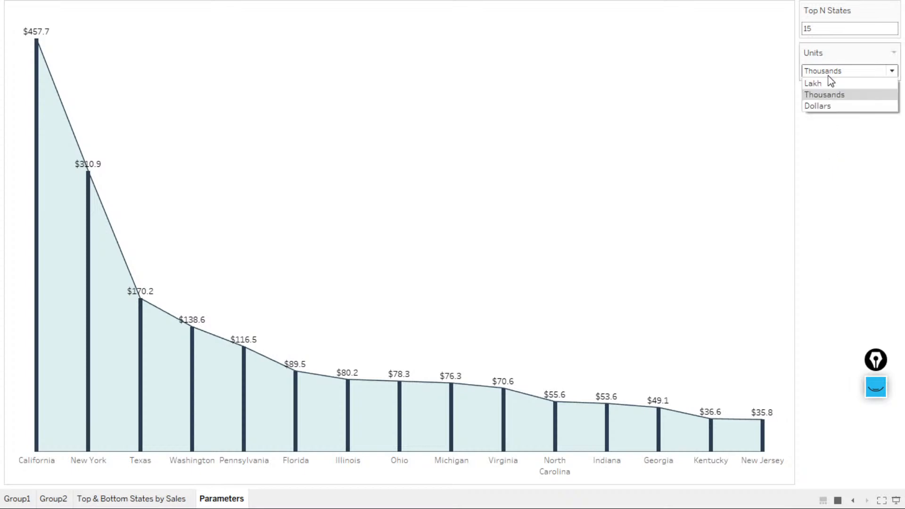
{"action": "left_click", "coordinate": [817, 106]}
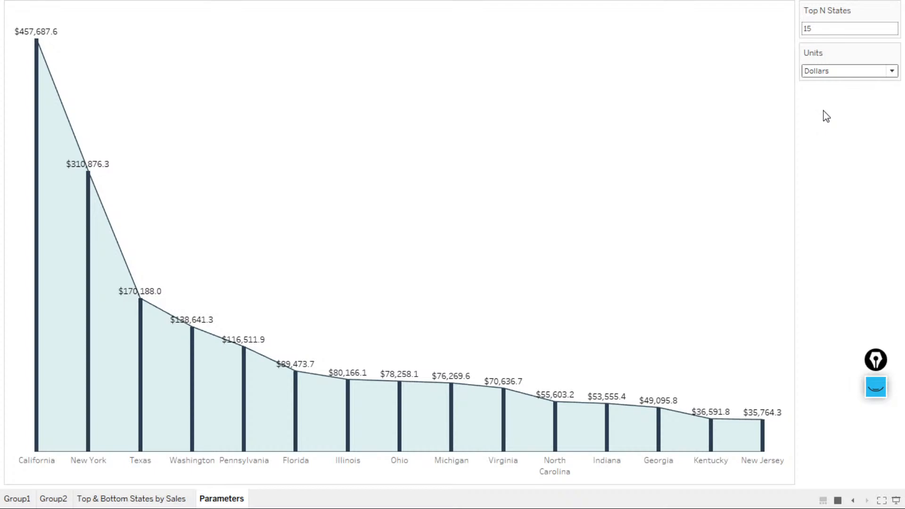
{"action": "left_click", "coordinate": [830, 73]}
{"action": "left_click", "coordinate": [815, 85]}
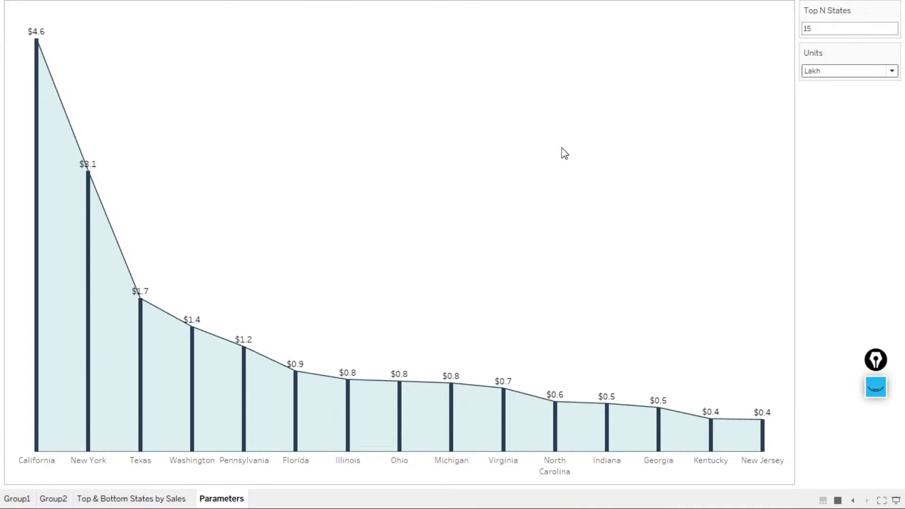
{"action": "key", "text": "Escape"}
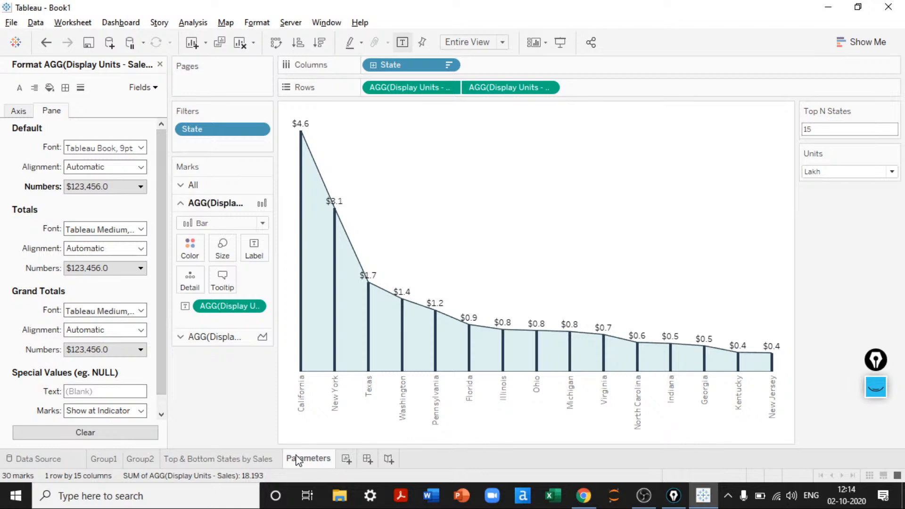
Step: Add a new worksheet and name it Parameters - 2
{"action": "mouse_move", "coordinate": [297, 461]}
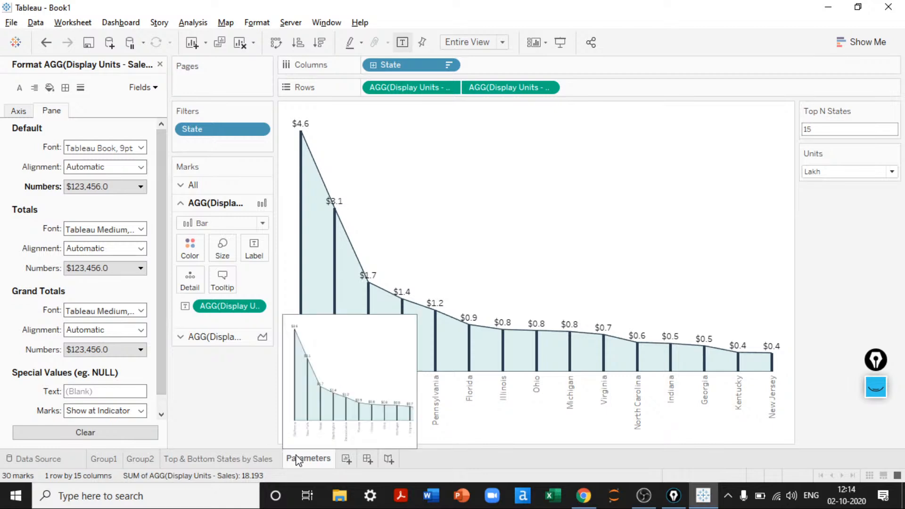
{"action": "left_click", "coordinate": [346, 460]}
{"action": "double_click", "coordinate": [347, 459]}
{"action": "type", "text": "Paramets"}
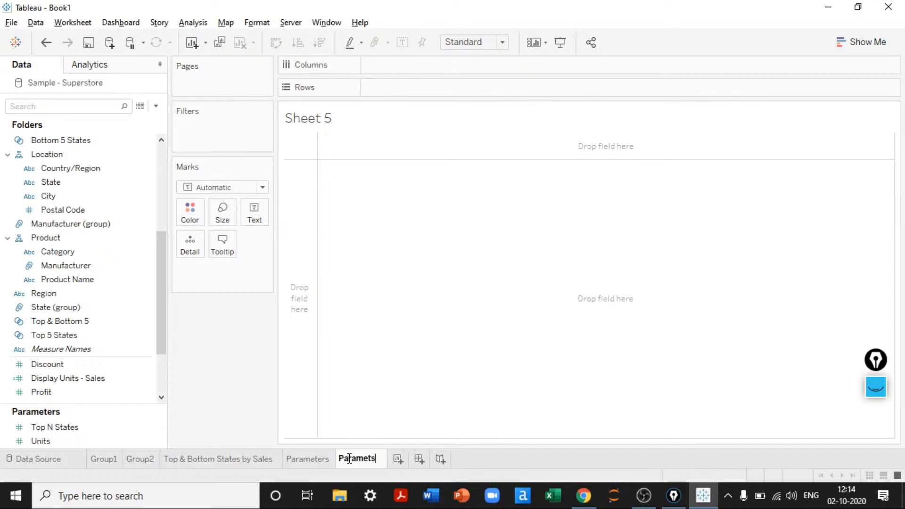
{"action": "key", "text": "BackSpace"}
{"action": "type", "text": "ers - 2"}
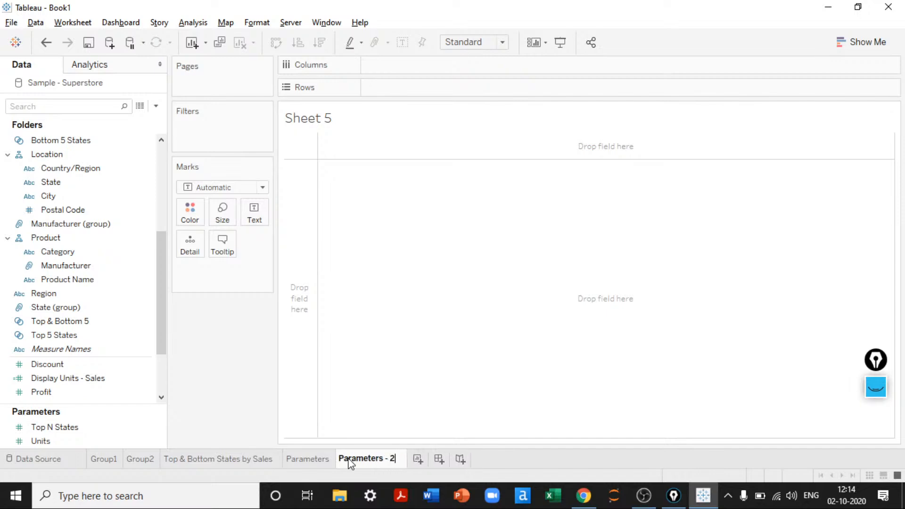
{"action": "key", "text": "Return"}
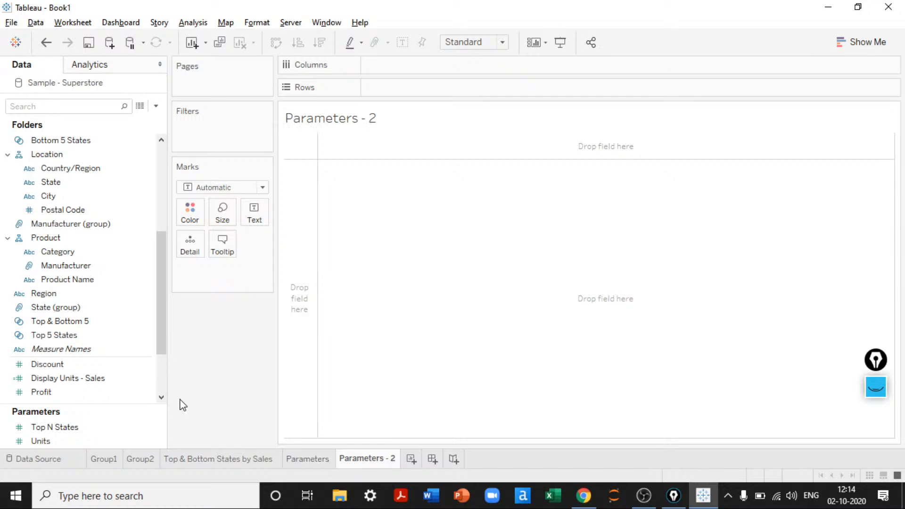
Step: Build a table of Sales by year of Order Date, with the years as columns, and hide the sheet title
{"action": "left_click_drag", "start_coordinate": [165, 286], "coordinate": [168, 162]}
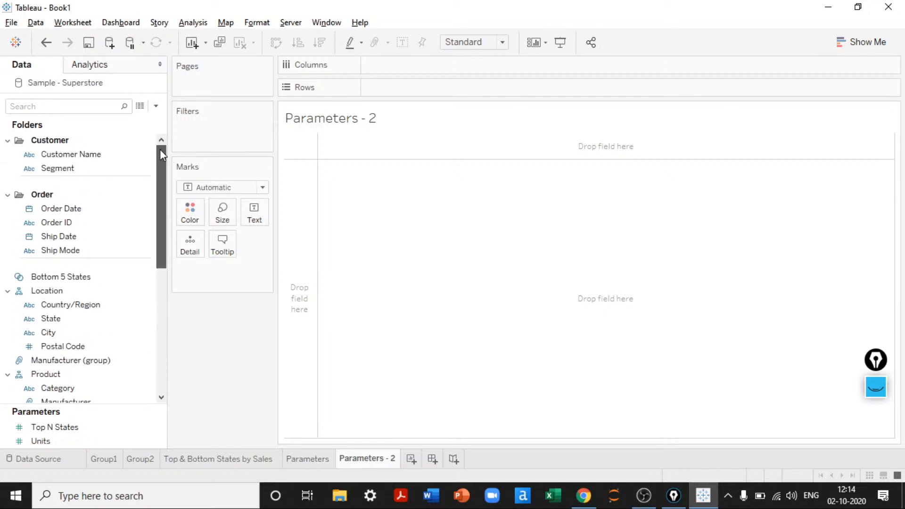
{"action": "left_click", "coordinate": [73, 211]}
{"action": "left_click", "coordinate": [74, 215]}
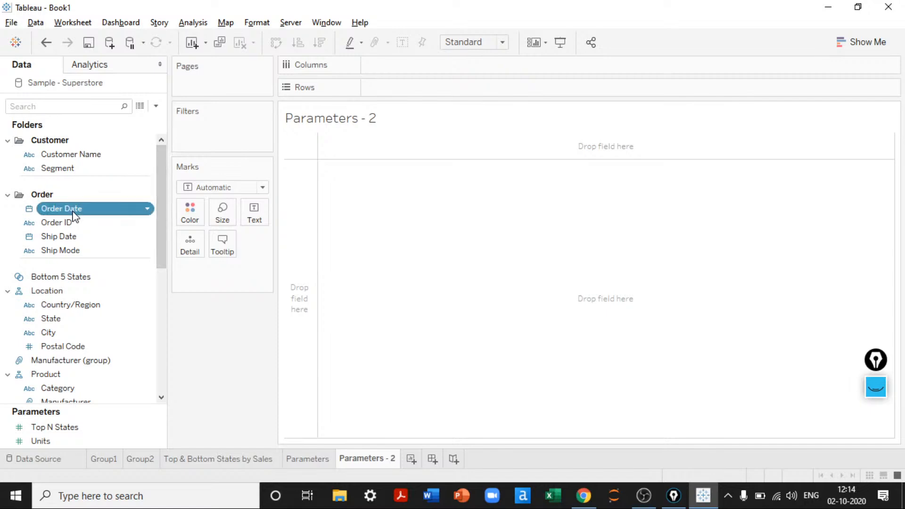
{"action": "double_click", "coordinate": [74, 215]}
{"action": "left_click_drag", "start_coordinate": [165, 191], "coordinate": [161, 346]}
{"action": "left_click_drag", "start_coordinate": [104, 351], "coordinate": [747, 110]}
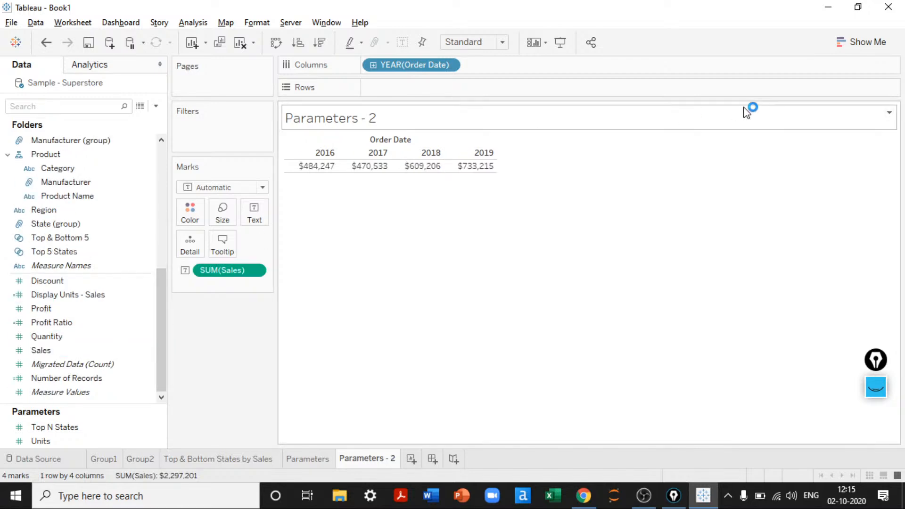
{"action": "right_click", "coordinate": [418, 119]}
{"action": "left_click", "coordinate": [431, 127]}
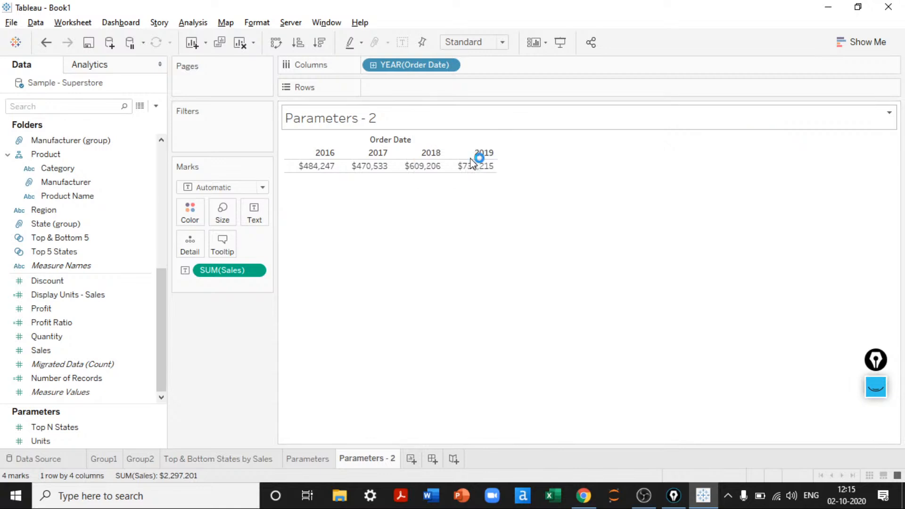
Step: Set the Order Date level to Month, without the year, and turn the table into a continuous line chart of Sales
{"action": "left_click", "coordinate": [453, 64]}
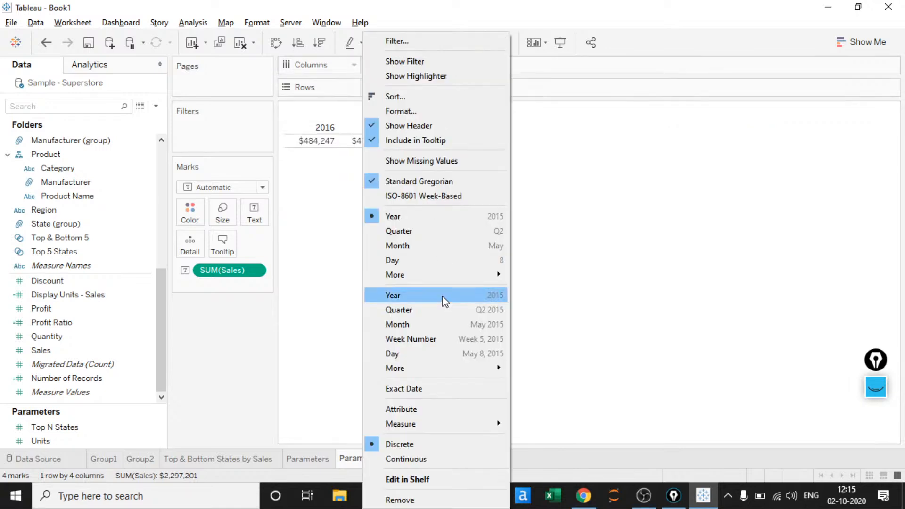
{"action": "left_click", "coordinate": [414, 246]}
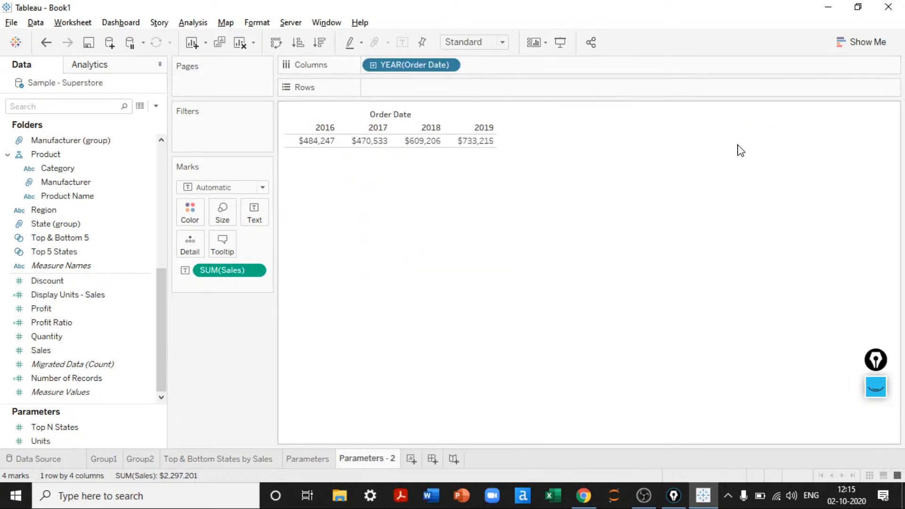
{"action": "left_click", "coordinate": [850, 46]}
{"action": "left_click", "coordinate": [863, 44]}
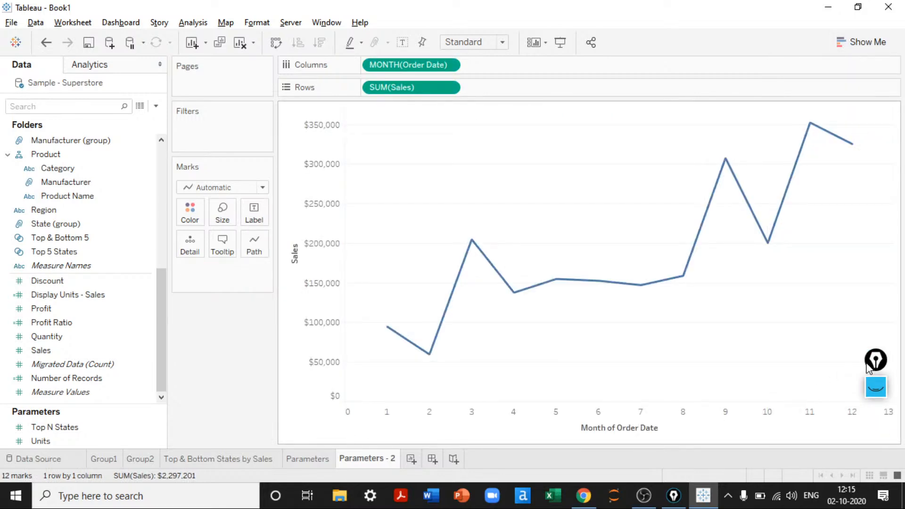
Step: Remove the title of the Month of Order Date axis
{"action": "right_click", "coordinate": [648, 430]}
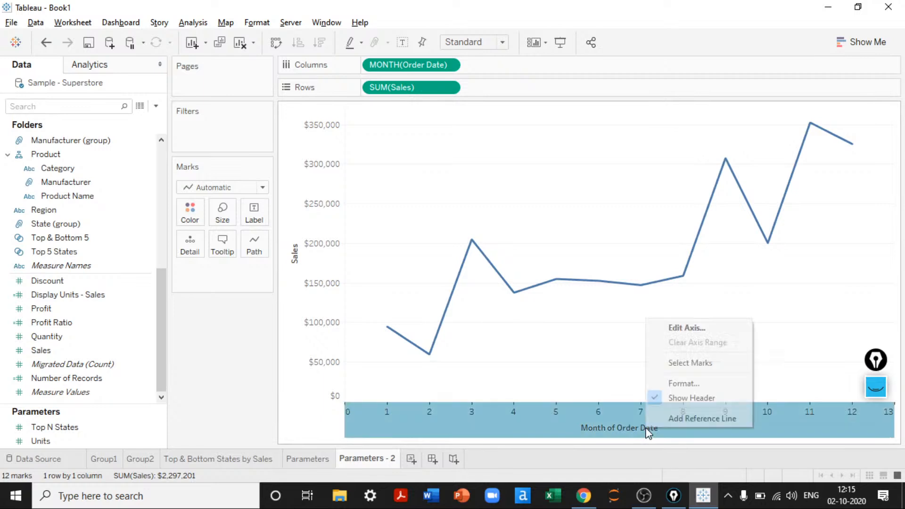
{"action": "left_click", "coordinate": [669, 331]}
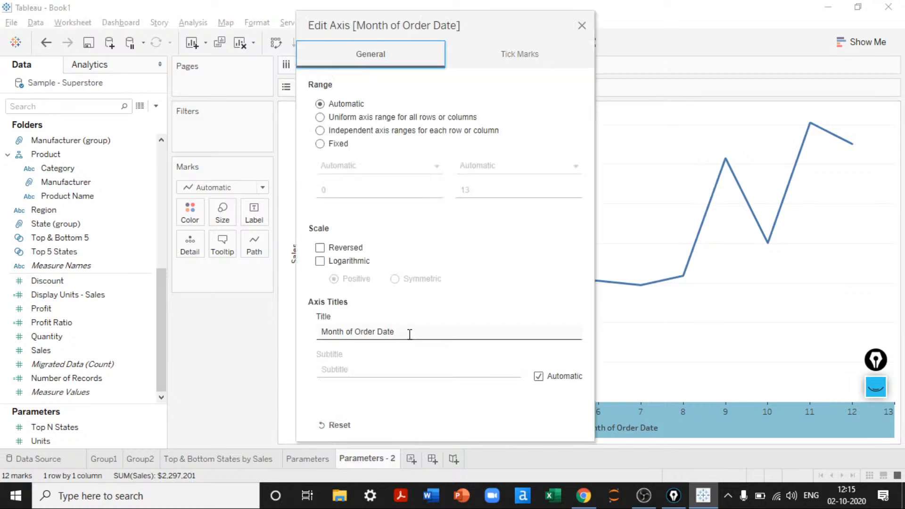
{"action": "left_click", "coordinate": [409, 334]}
{"action": "key", "text": "ctrl+a"}
{"action": "key", "text": "BackSpace"}
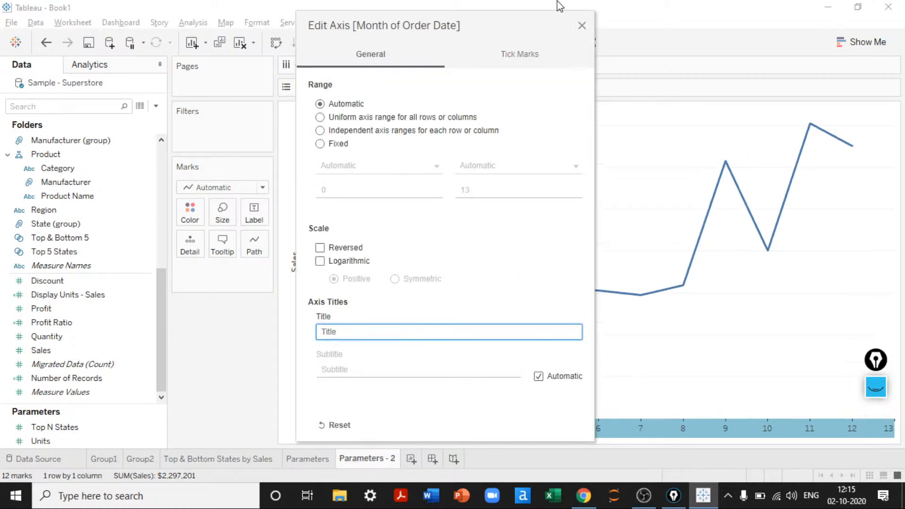
{"action": "left_click", "coordinate": [582, 27]}
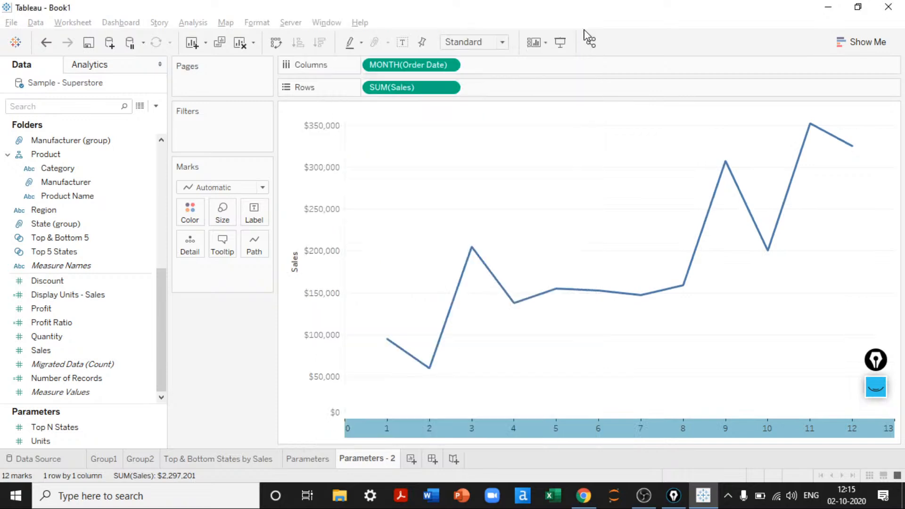
{"action": "right_click", "coordinate": [553, 425]}
{"action": "left_click", "coordinate": [578, 417]}
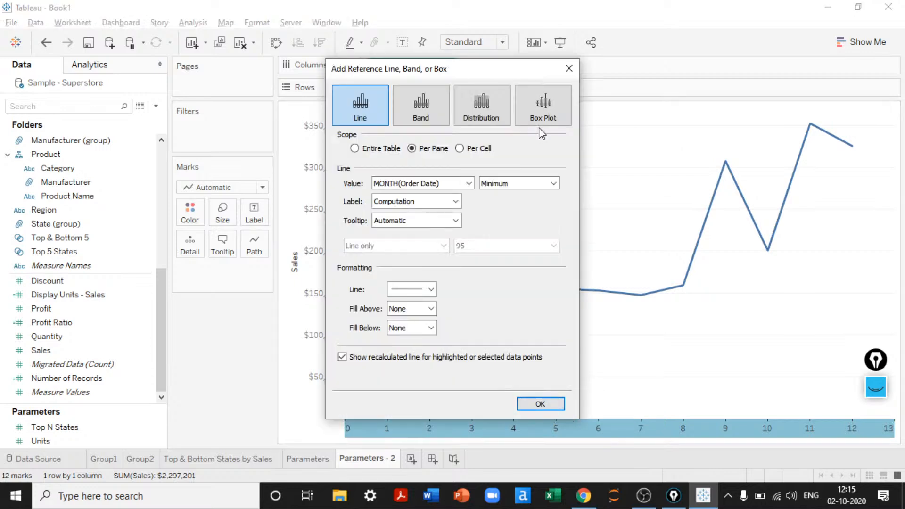
{"action": "left_click", "coordinate": [567, 69]}
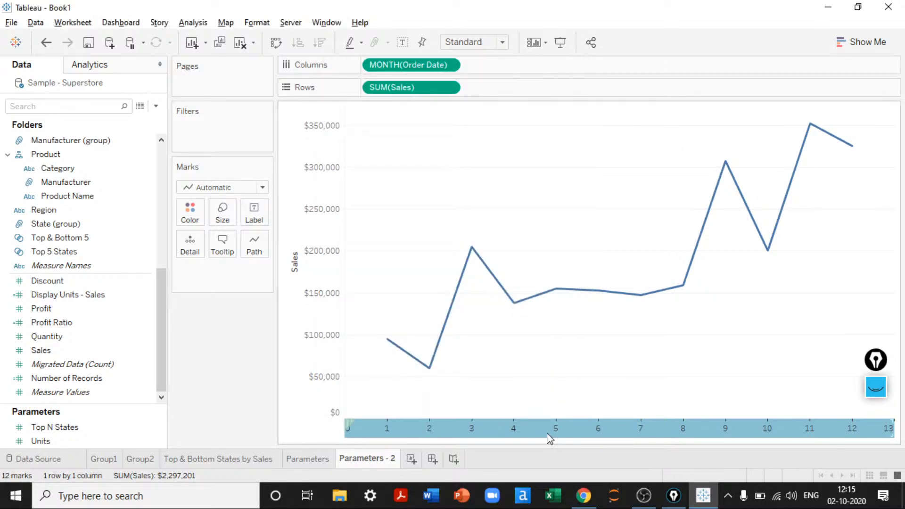
Step: Try fixed major tick marks on the month axis
{"action": "right_click", "coordinate": [551, 429]}
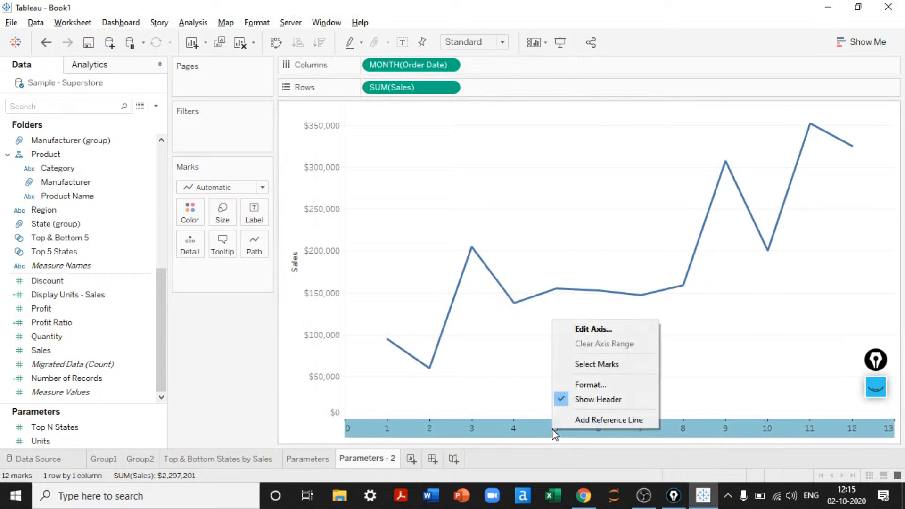
{"action": "left_click", "coordinate": [610, 329]}
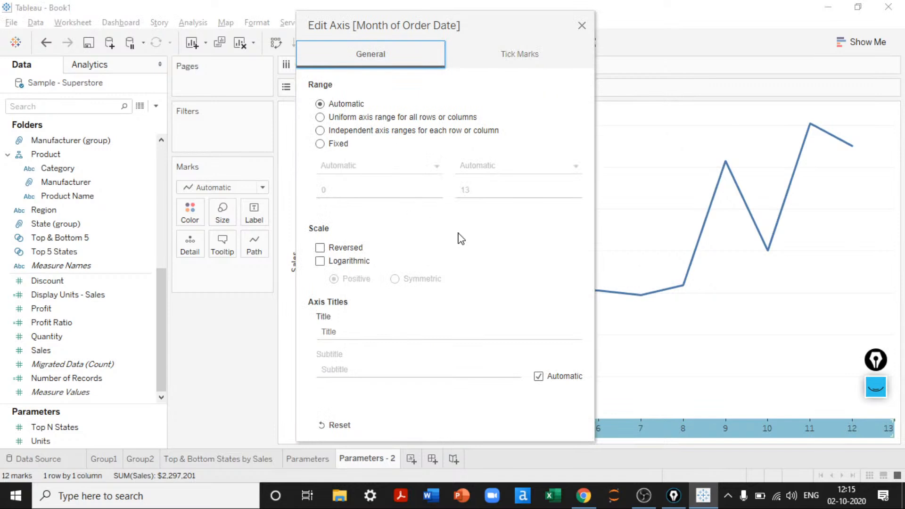
{"action": "left_click", "coordinate": [514, 56]}
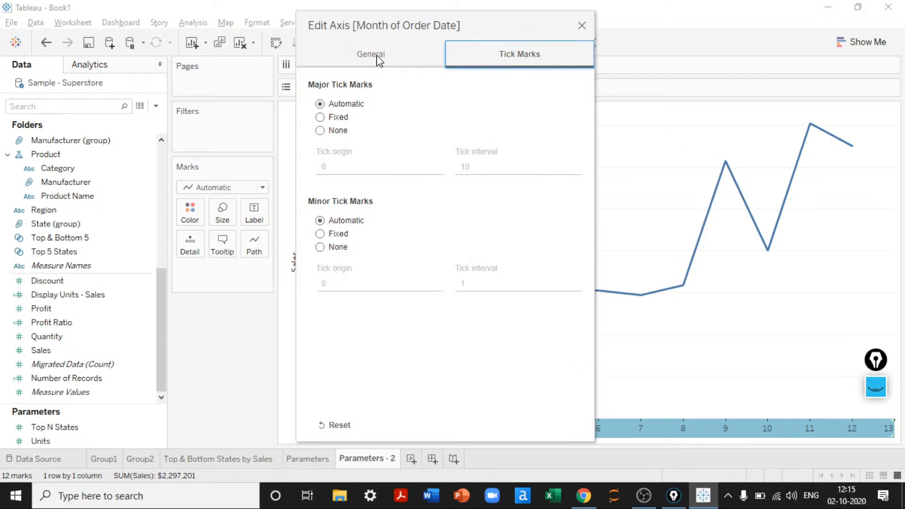
{"action": "left_click", "coordinate": [328, 131]}
{"action": "left_click", "coordinate": [339, 117]}
{"action": "left_click", "coordinate": [343, 167]}
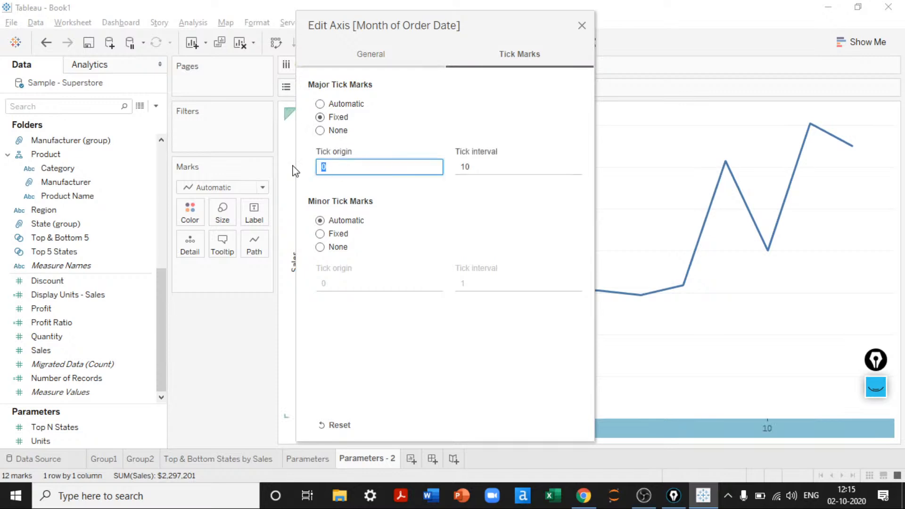
Step: Try a fixed range from 1 to 12 on the month axis
{"action": "left_click", "coordinate": [369, 55]}
{"action": "left_click", "coordinate": [347, 145]}
{"action": "left_click", "coordinate": [349, 189]}
{"action": "type", "text": "1"}
{"action": "key", "text": "Tab"}
{"action": "key", "text": "Tab"}
{"action": "type", "text": "12"}
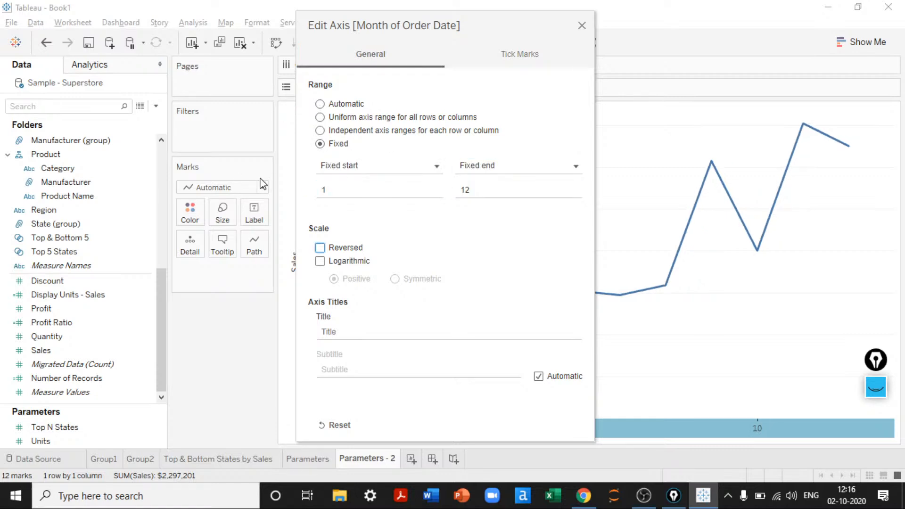
{"action": "left_click", "coordinate": [581, 26]}
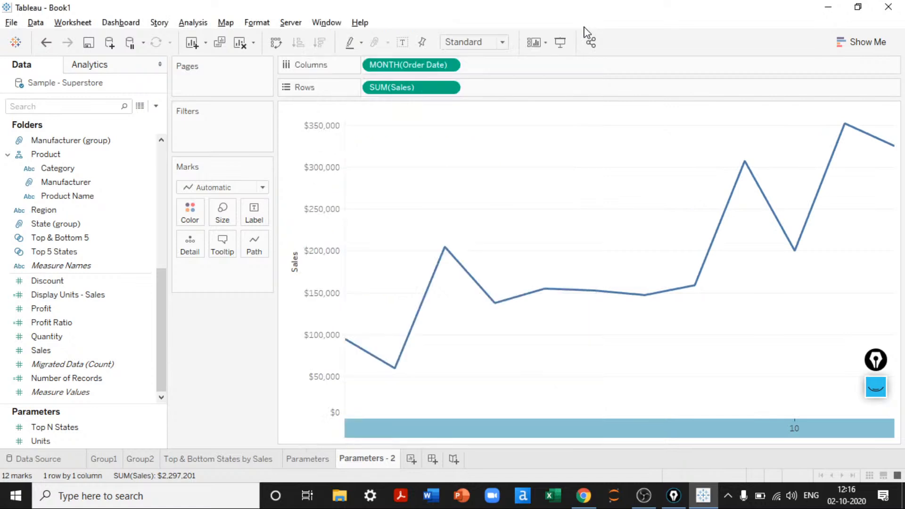
Step: Undo the fixed start and end of the month axis range
{"action": "left_click", "coordinate": [332, 340]}
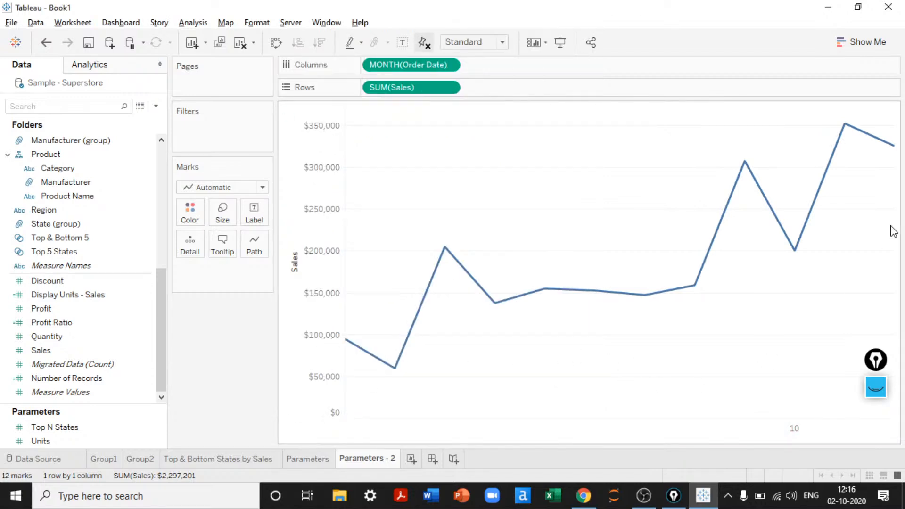
{"action": "key", "text": "ctrl+z"}
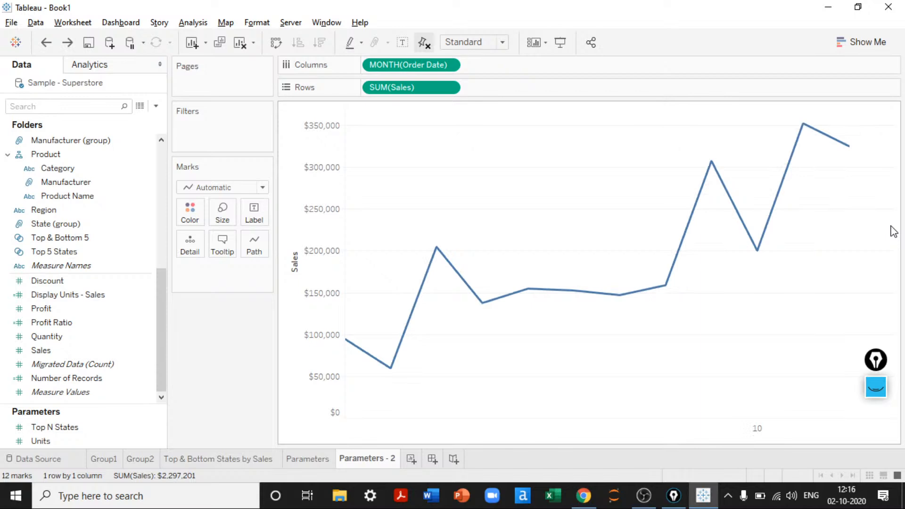
{"action": "key", "text": "ctrl+z"}
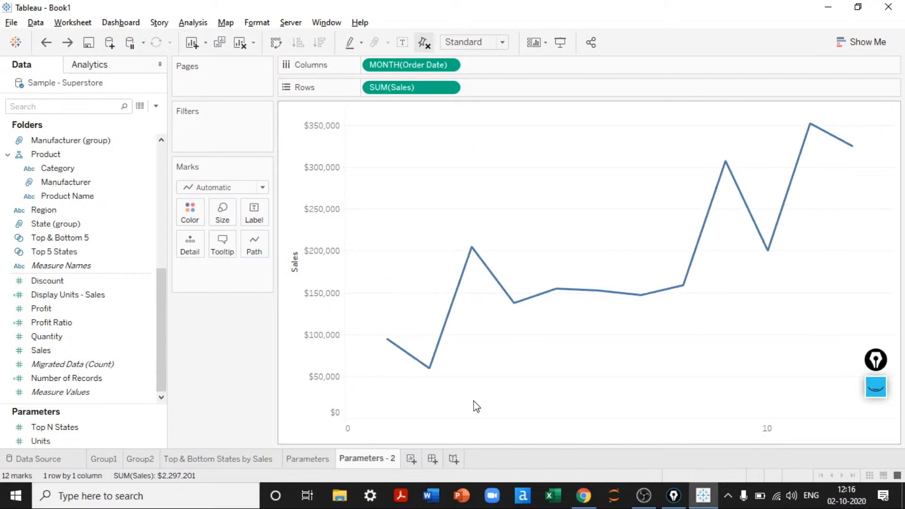
Step: Set the month axis's major tick marks back to Automatic
{"action": "right_click", "coordinate": [482, 434]}
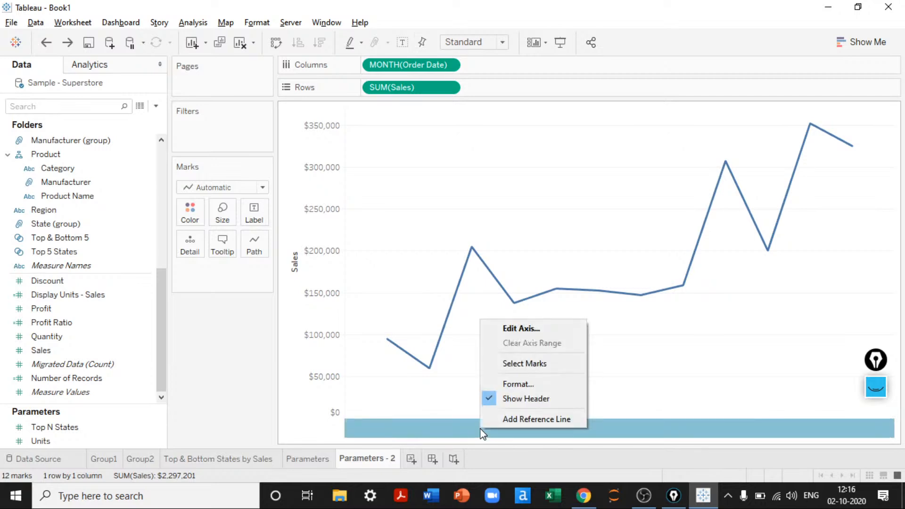
{"action": "left_click", "coordinate": [516, 328]}
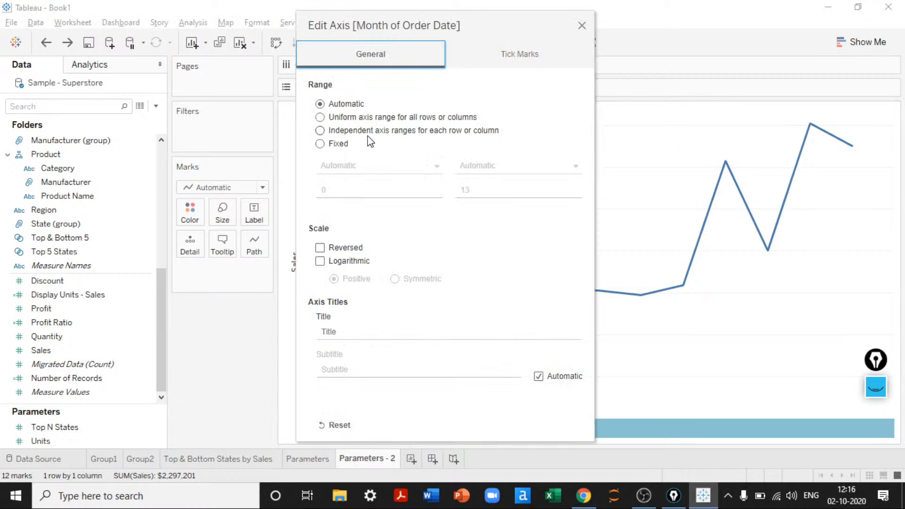
{"action": "left_click", "coordinate": [520, 49]}
{"action": "left_click", "coordinate": [345, 103]}
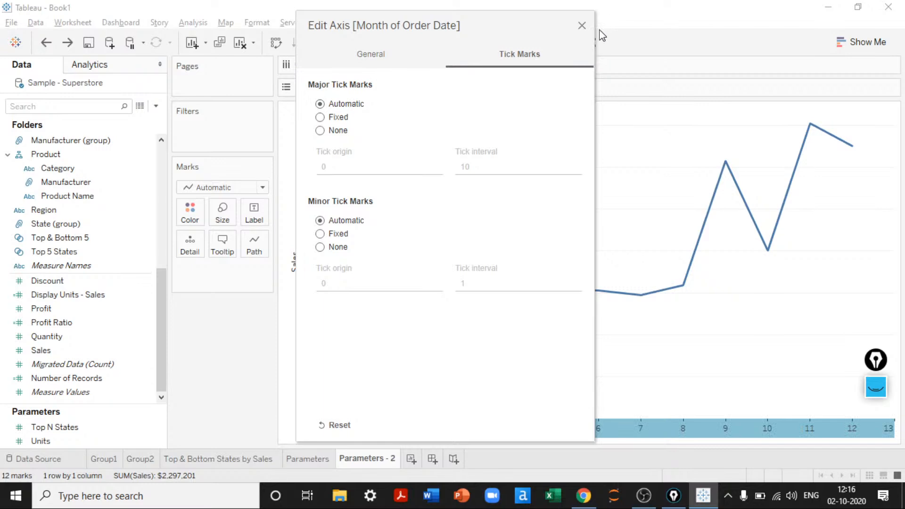
{"action": "left_click", "coordinate": [582, 25]}
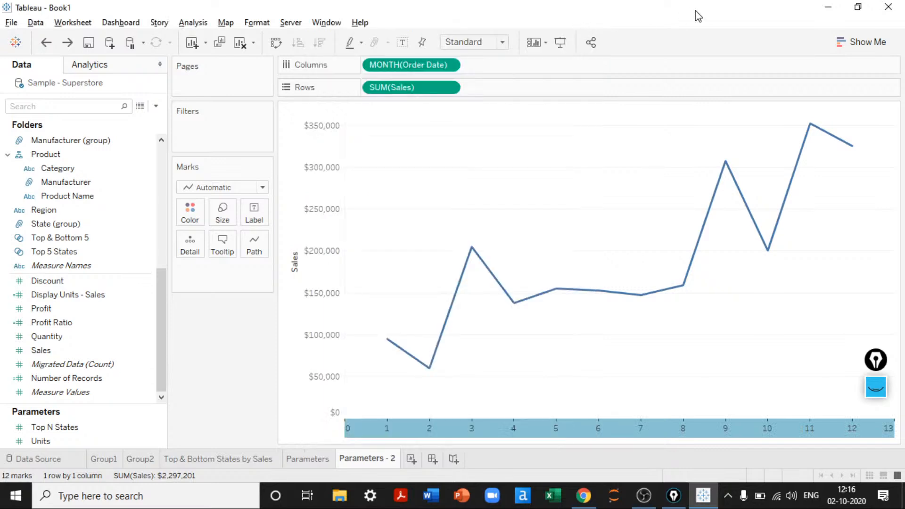
Step: Show mark labels on the monthly Sales line
{"action": "right_click", "coordinate": [295, 259]}
{"action": "left_click", "coordinate": [450, 219]}
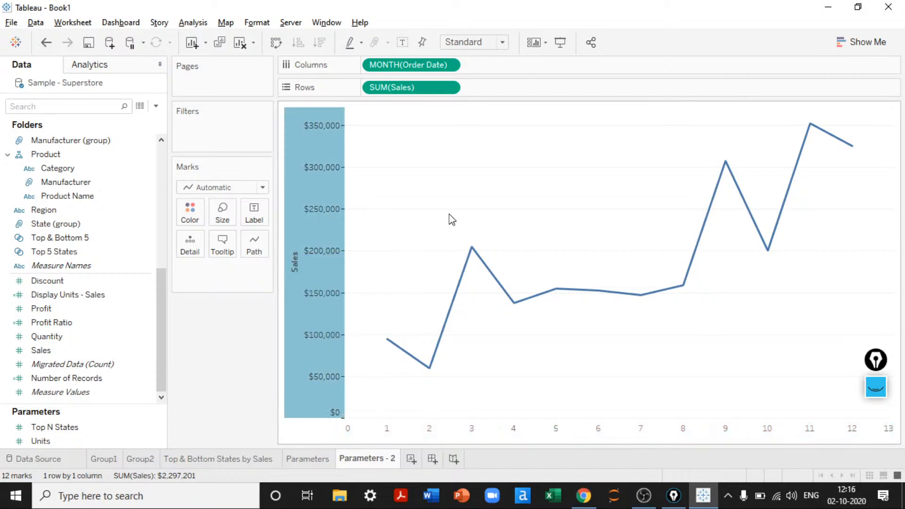
{"action": "left_click", "coordinate": [401, 42]}
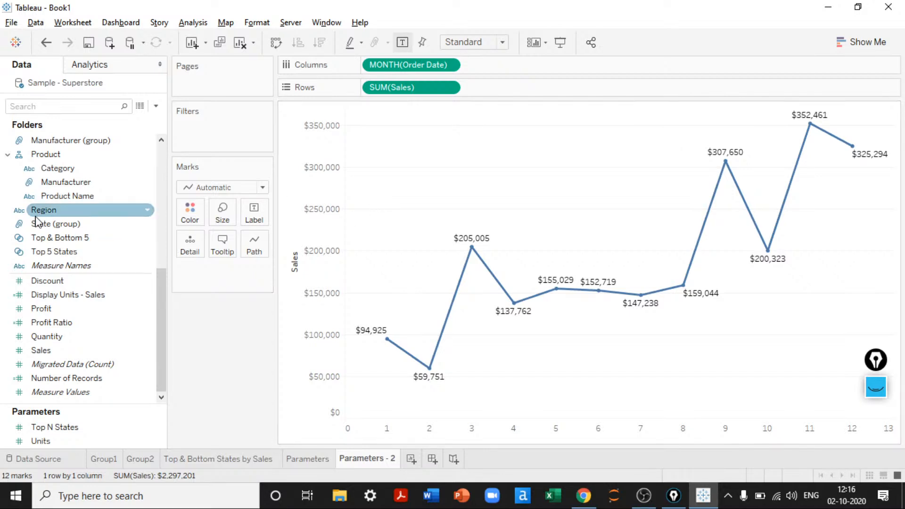
Step: Add Profit to the rows after Sales, and Quantity before Sales, as separate line charts
{"action": "mouse_move", "coordinate": [38, 310]}
{"action": "left_mouse_down"}
{"action": "mouse_move", "coordinate": [491, 75]}
{"action": "mouse_move", "coordinate": [488, 89]}
{"action": "left_mouse_up"}
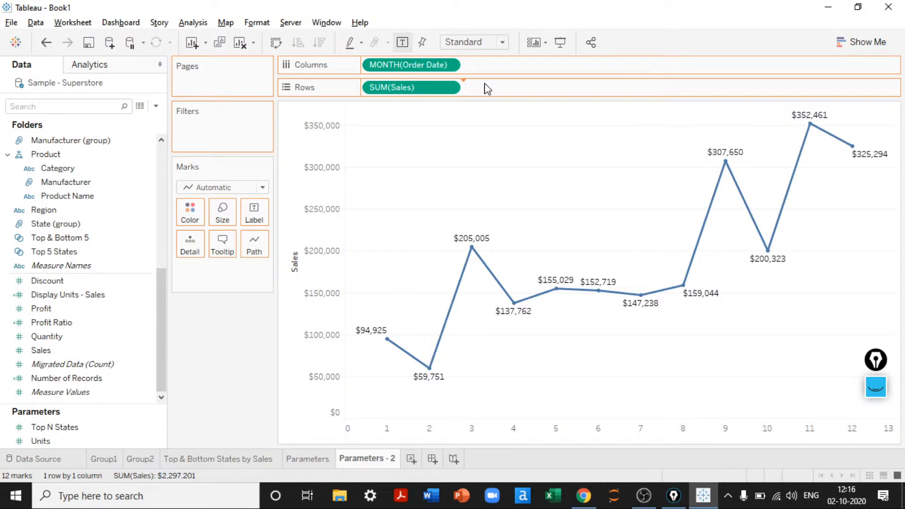
{"action": "left_click_drag", "start_coordinate": [487, 88], "coordinate": [485, 88]}
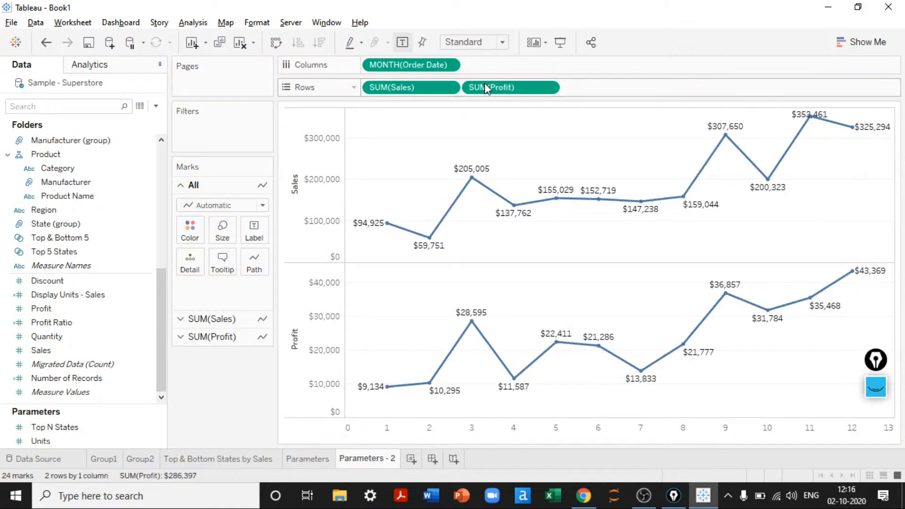
{"action": "mouse_move", "coordinate": [47, 336]}
{"action": "left_mouse_down"}
{"action": "mouse_move", "coordinate": [465, 91]}
{"action": "mouse_move", "coordinate": [367, 96]}
{"action": "left_mouse_up"}
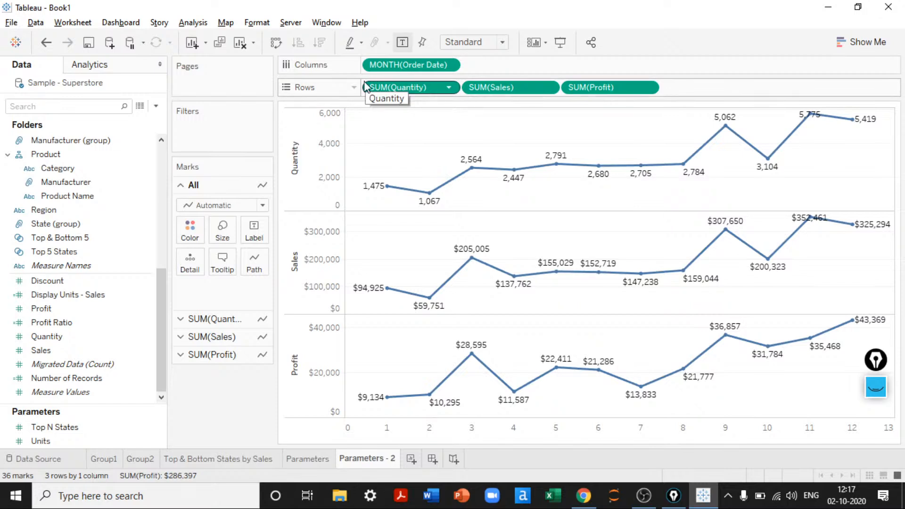
Step: Remove Quantity and Sales from the rows so that only the monthly Profit line is charted
{"action": "left_click", "coordinate": [214, 319]}
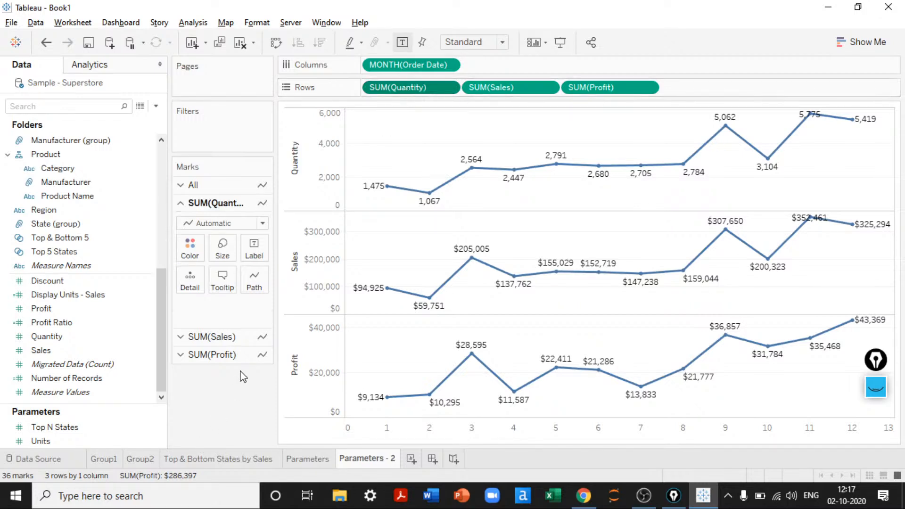
{"action": "left_click_drag", "start_coordinate": [407, 92], "coordinate": [219, 395]}
{"action": "left_click_drag", "start_coordinate": [420, 89], "coordinate": [208, 391]}
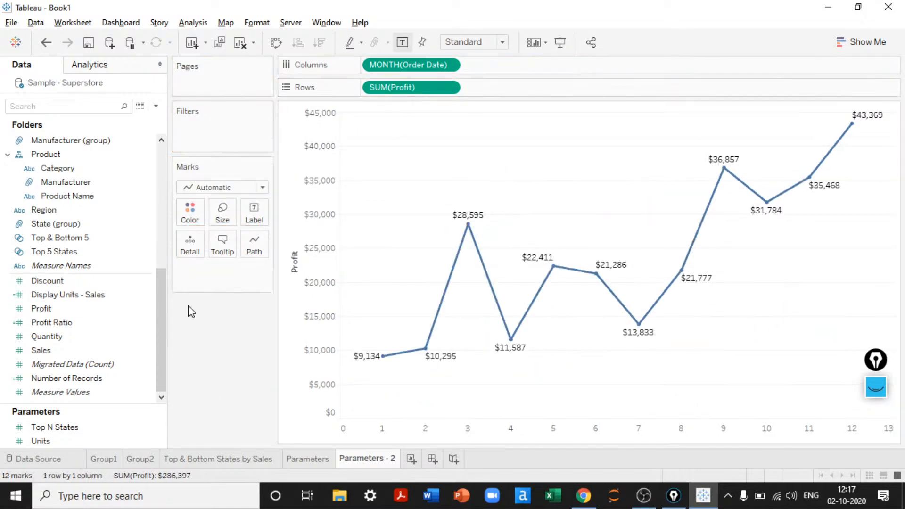
Step: Start a new parameter named Measures with data type String and a list of allowable values
{"action": "left_click", "coordinate": [156, 105]}
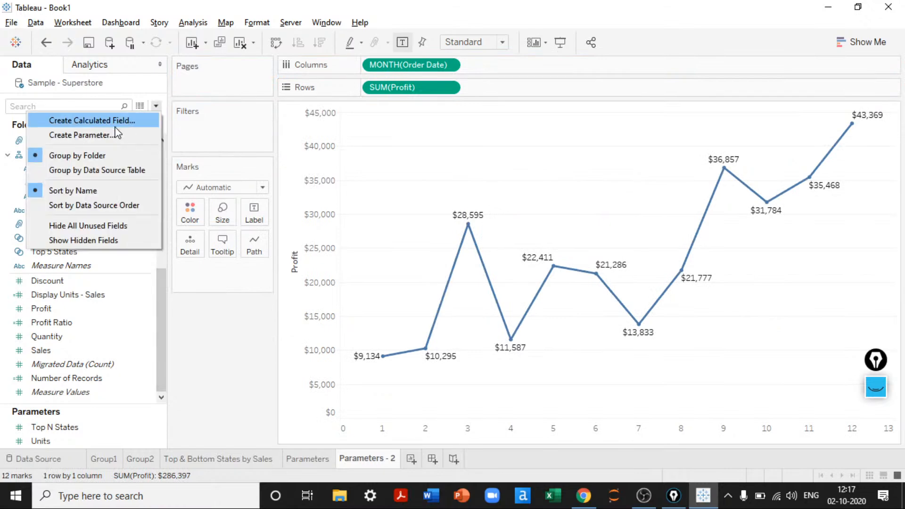
{"action": "left_click", "coordinate": [115, 135]}
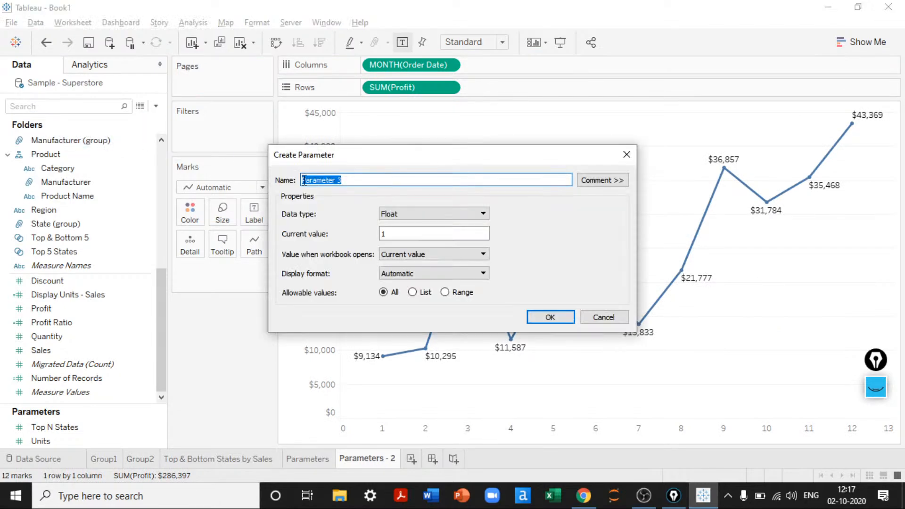
{"action": "type", "text": "Measures"}
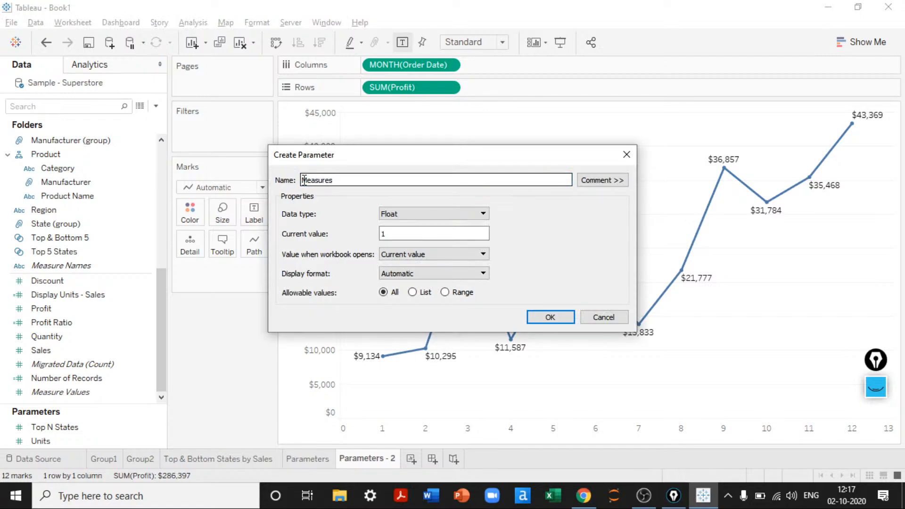
{"action": "left_click", "coordinate": [411, 213]}
{"action": "left_click", "coordinate": [408, 240]}
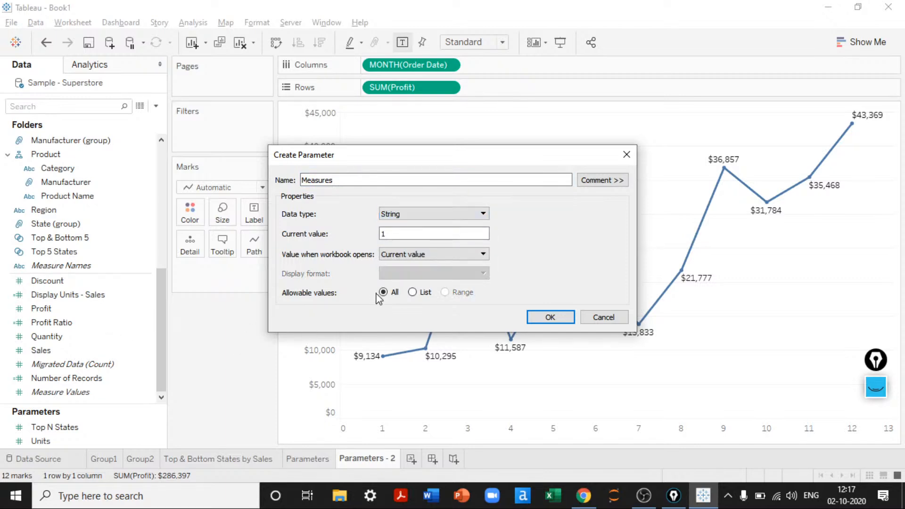
{"action": "left_click", "coordinate": [412, 292]}
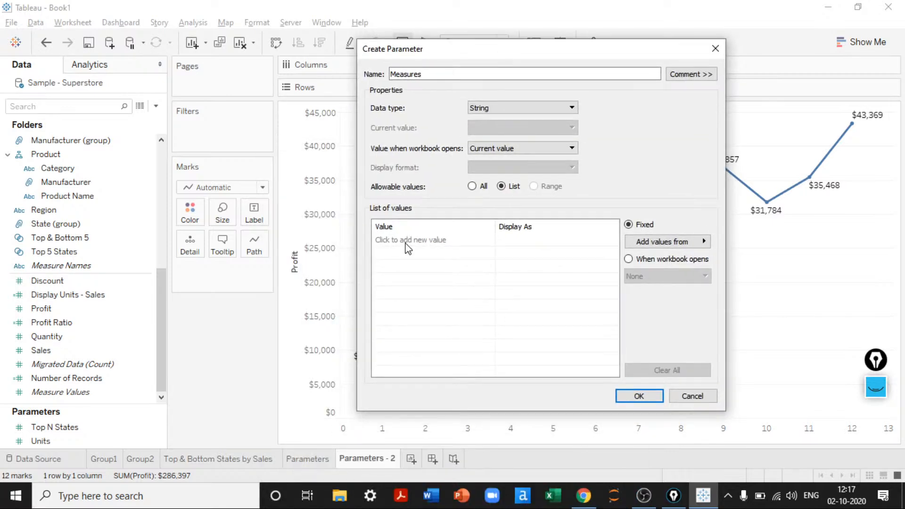
Step: Enter Profit, Sales and Quantity as the parameter's list values
{"action": "left_click", "coordinate": [403, 239]}
{"action": "type", "text": "Profit"}
{"action": "key", "text": "Return"}
{"action": "type", "text": "Sae"}
{"action": "key", "text": "BackSpace"}
{"action": "key", "text": "BackSpace"}
{"action": "type", "text": "ales"}
{"action": "key", "text": "Return"}
{"action": "type", "text": "Quantity"}
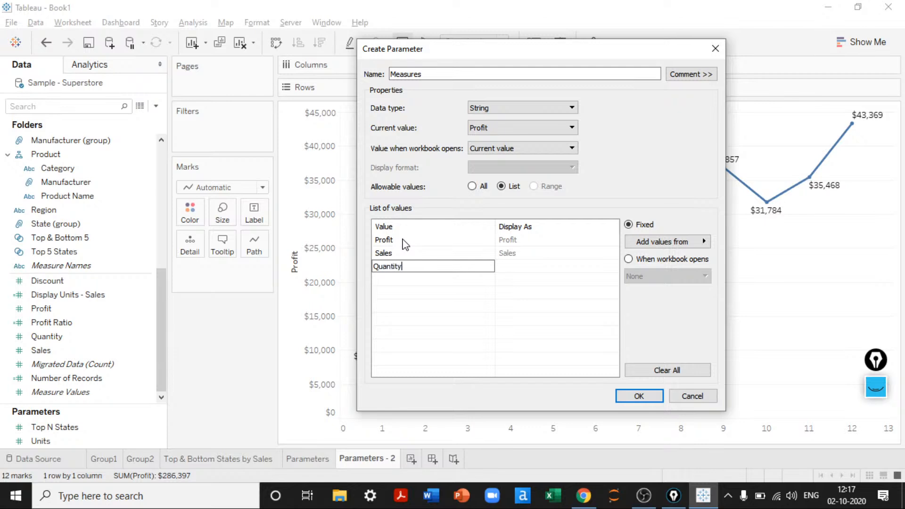
{"action": "key", "text": "Tab"}
{"action": "key", "text": "shift+Tab"}
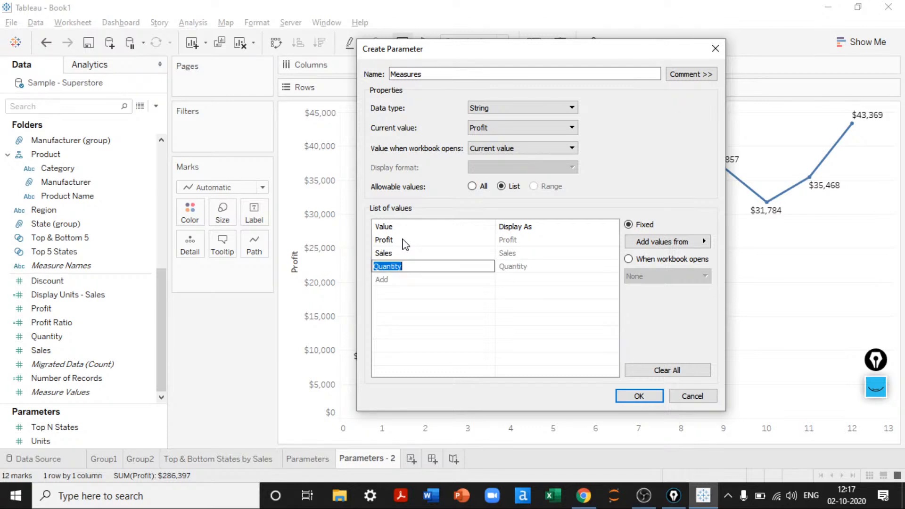
{"action": "left_click", "coordinate": [404, 244]}
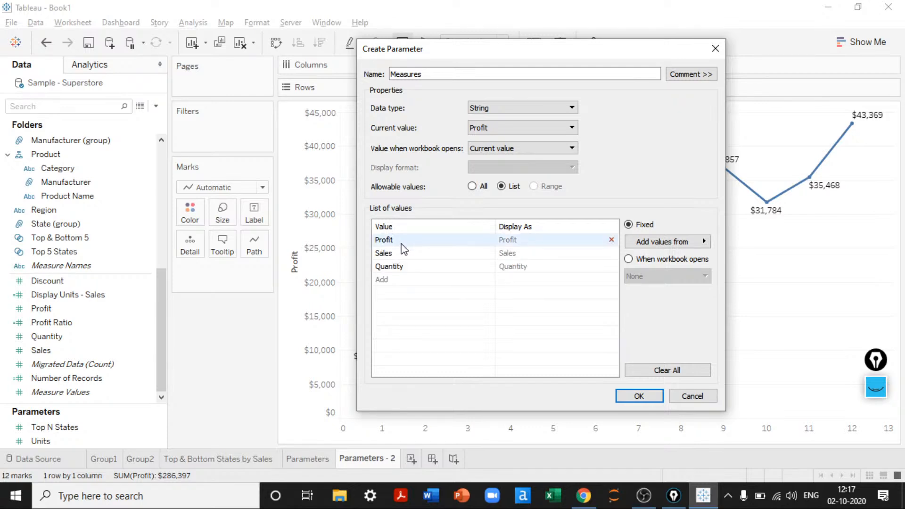
Step: Add Discount as the fourth list value and create the Measures parameter
{"action": "left_click", "coordinate": [383, 280]}
{"action": "type", "text": "Discount"}
{"action": "key", "text": "Tab"}
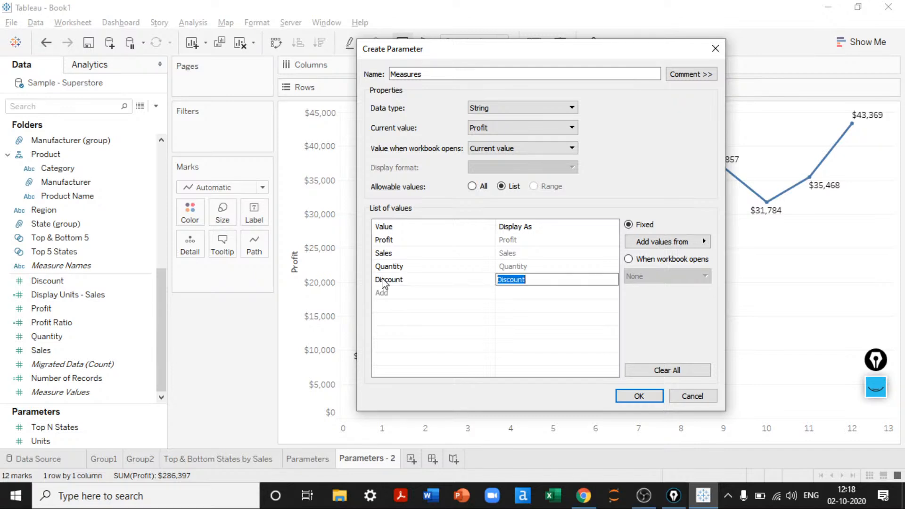
{"action": "left_click", "coordinate": [639, 396]}
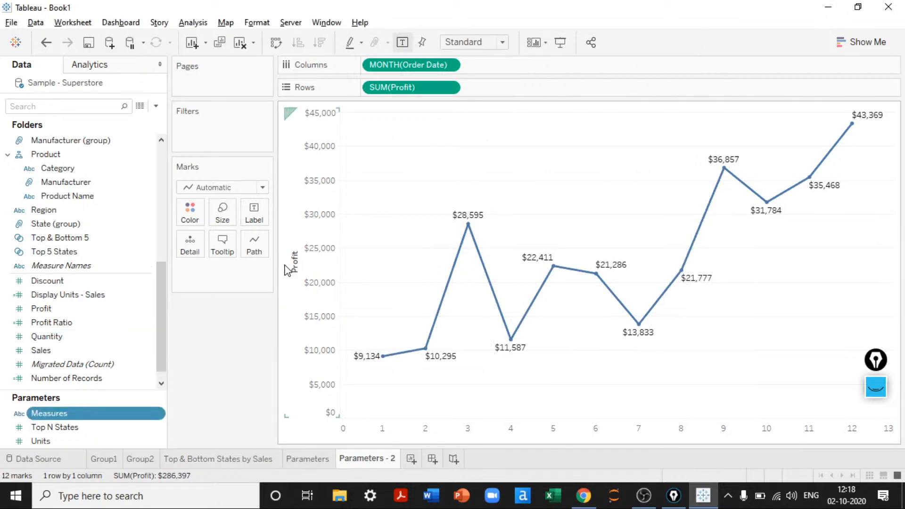
Step: Start a calculated field named Measures for Toggling whose formula opens with CASE [Measures]
{"action": "left_click", "coordinate": [155, 106]}
{"action": "left_click", "coordinate": [135, 120]}
{"action": "type", "text": "Measures for Toggline"}
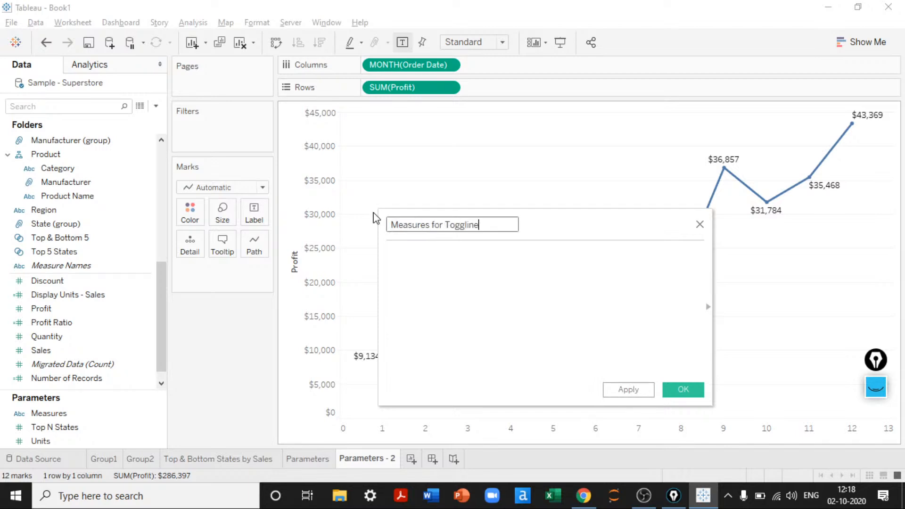
{"action": "key", "text": "BackSpace"}
{"action": "type", "text": "g"}
{"action": "key", "text": "Tab"}
{"action": "type", "text": "cas"}
{"action": "key", "text": "Return"}
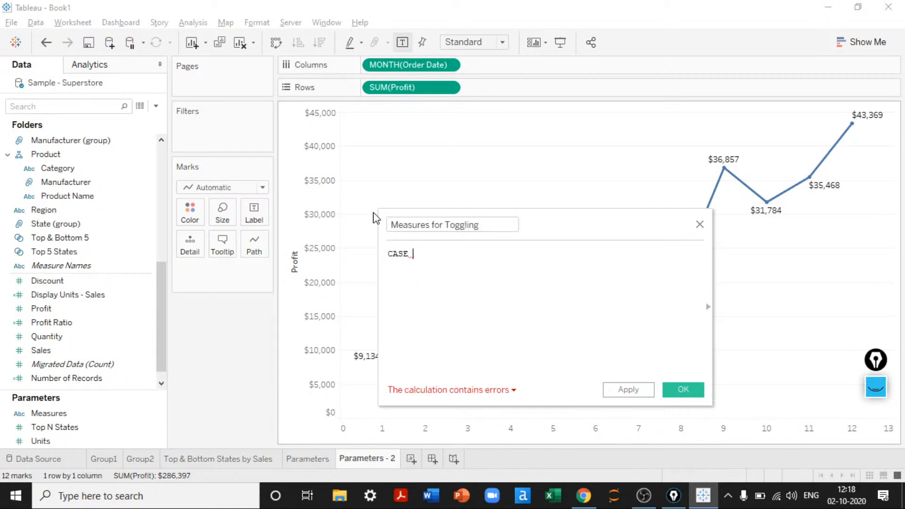
{"action": "type", "text": "[Measures]"}
{"action": "key", "text": "Return"}
{"action": "key", "text": "Return"}
Step: Add the clause WHEN 'Profit' THEN [Profit] to the calculation
{"action": "type", "text": "w"}
{"action": "key", "text": "BackSpace"}
{"action": "type", "text": "whe"}
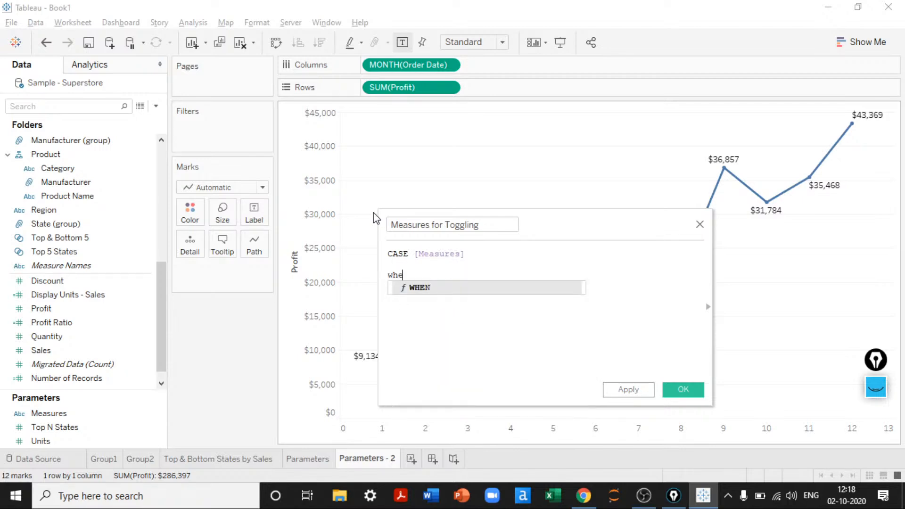
{"action": "key", "text": "Return"}
{"action": "type", "text": "'Profit;"}
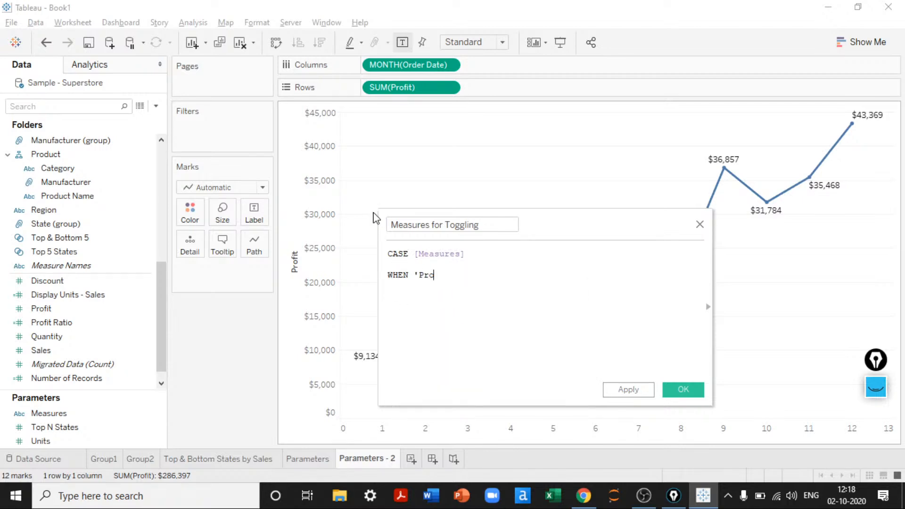
{"action": "key", "text": "BackSpace"}
{"action": "key", "text": "BackSpace"}
{"action": "type", "text": "' th"}
{"action": "key", "text": "Return"}
{"action": "type", "text": "Pro"}
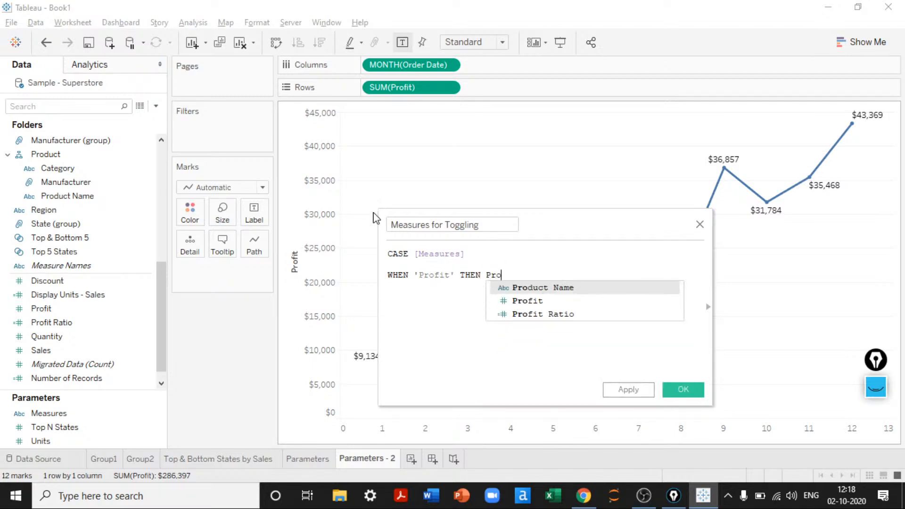
{"action": "key", "text": "Down"}
{"action": "key", "text": "Return"}
Step: Add the clause WHEN 'Quantity' THEN [Quantity] on the following line of the calculation
{"action": "key", "text": "Return"}
{"action": "type", "text": "w"}
{"action": "key", "text": "Return"}
{"action": "type", "text": "'Quantityu"}
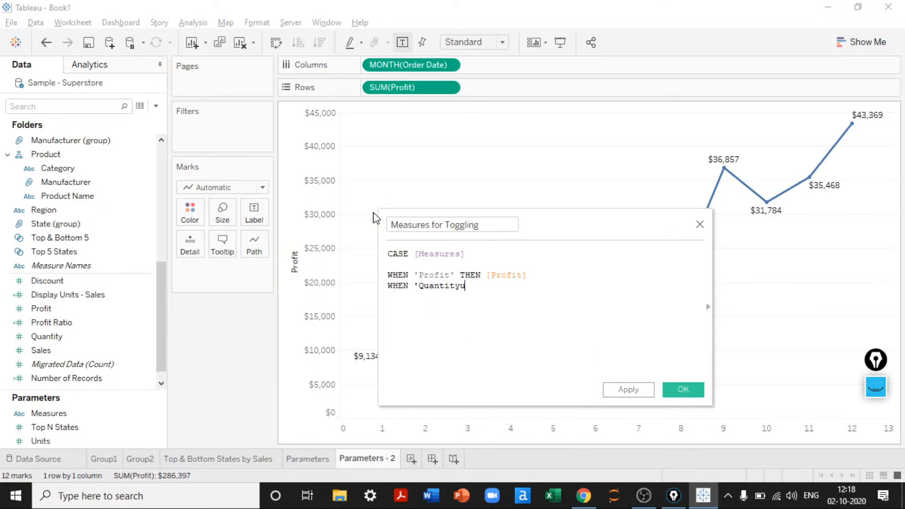
{"action": "key", "text": "BackSpace"}
{"action": "type", "text": "' th"}
{"action": "key", "text": "Return"}
{"action": "type", "text": "qu"}
{"action": "key", "text": "Return"}
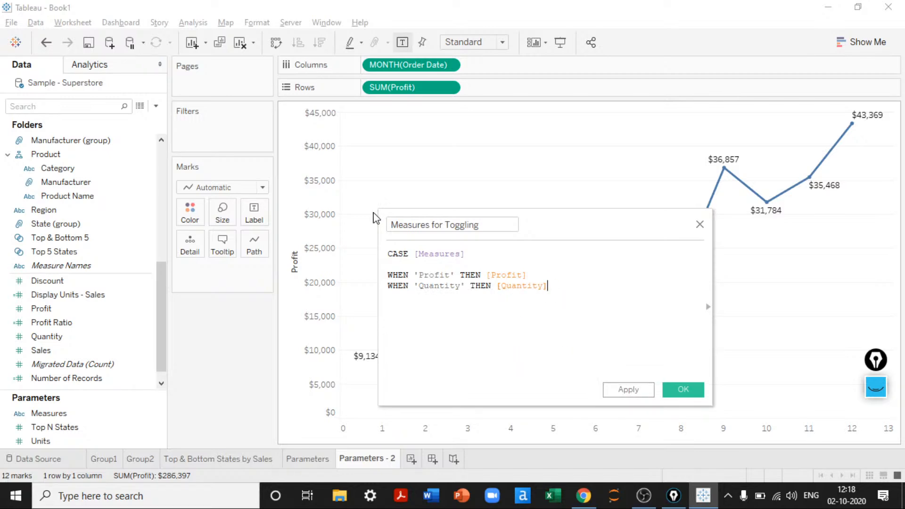
Step: Add the clause WHEN 'Sales' THEN [Sales] below the Quantity clause
{"action": "type", "text": "whw"}
{"action": "key", "text": "Return"}
{"action": "type", "text": "'Sales' THEN sa;"}
{"action": "key", "text": "BackSpace"}
{"action": "key", "text": "Return"}
Step: Add the clause WHEN 'Discount' THEN [Discount] below the Sales clause
{"action": "type", "text": "wh"}
{"action": "key", "text": "Return"}
{"action": "type", "text": "'D"}
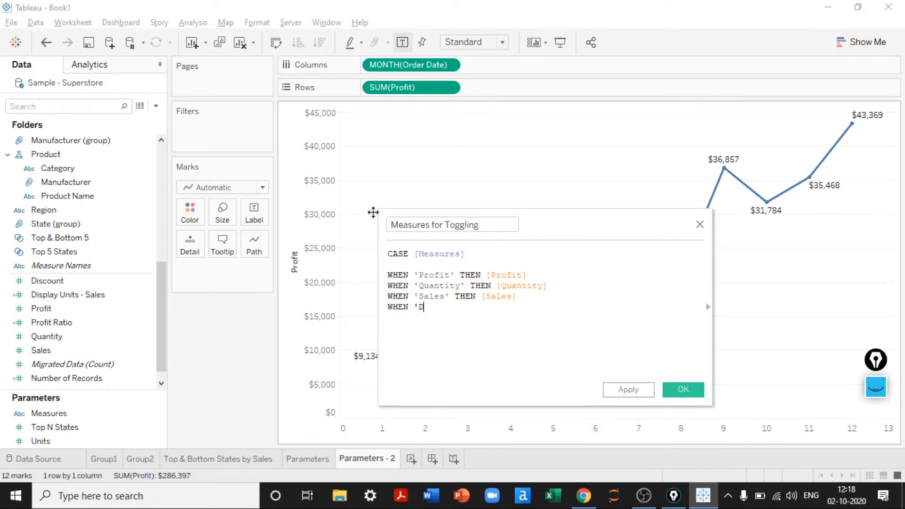
{"action": "type", "text": "iscount' th"}
{"action": "key", "text": "Return"}
{"action": "type", "text": "s"}
{"action": "key", "text": "BackSpace"}
{"action": "type", "text": "dis"}
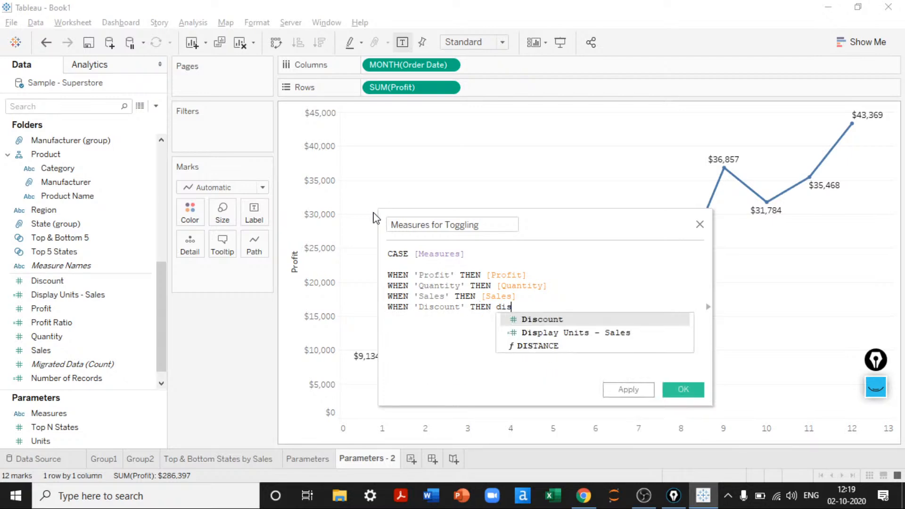
{"action": "key", "text": "Return"}
Step: Finish the CASE formula with END and save the calculated field
{"action": "key", "text": "Return"}
{"action": "type", "text": "end"}
{"action": "key", "text": "Return"}
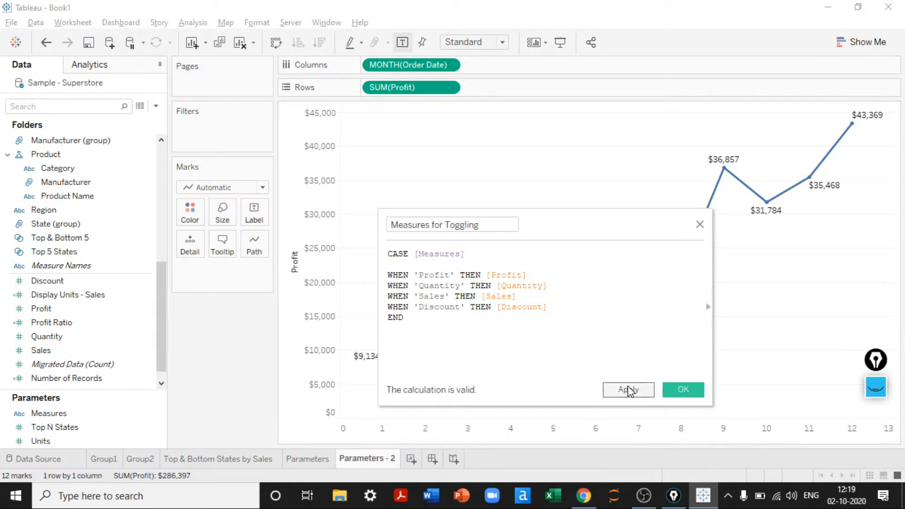
{"action": "left_click", "coordinate": [683, 389]}
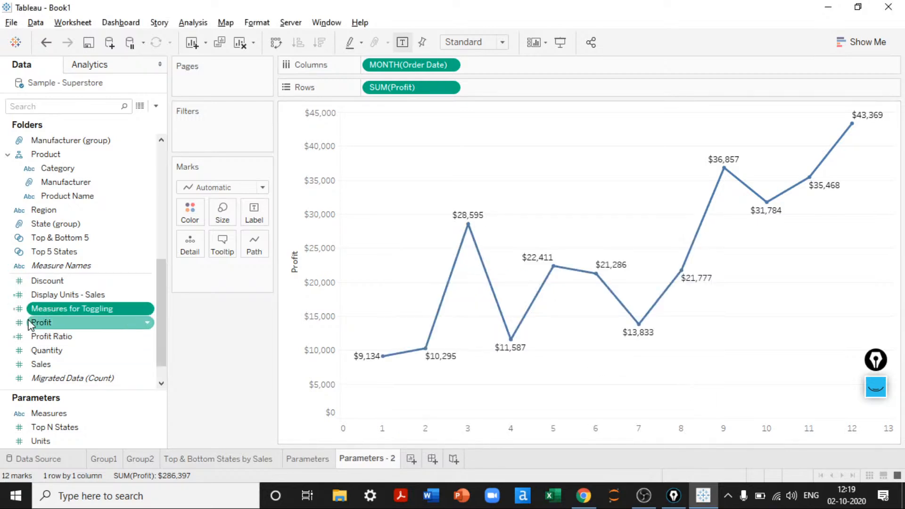
Step: Replace Profit in the rows with Measures for Toggling and show the Measures parameter control
{"action": "left_click_drag", "start_coordinate": [41, 310], "coordinate": [506, 89]}
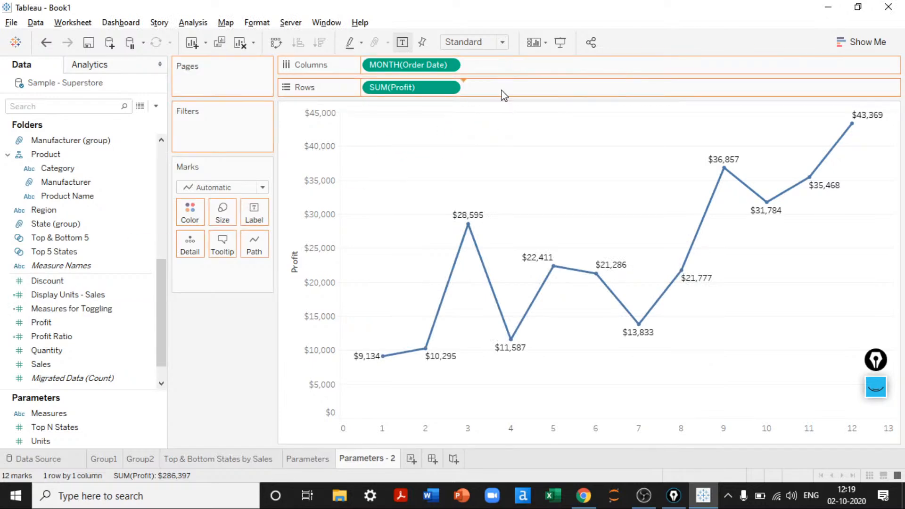
{"action": "left_click_drag", "start_coordinate": [412, 87], "coordinate": [235, 379]}
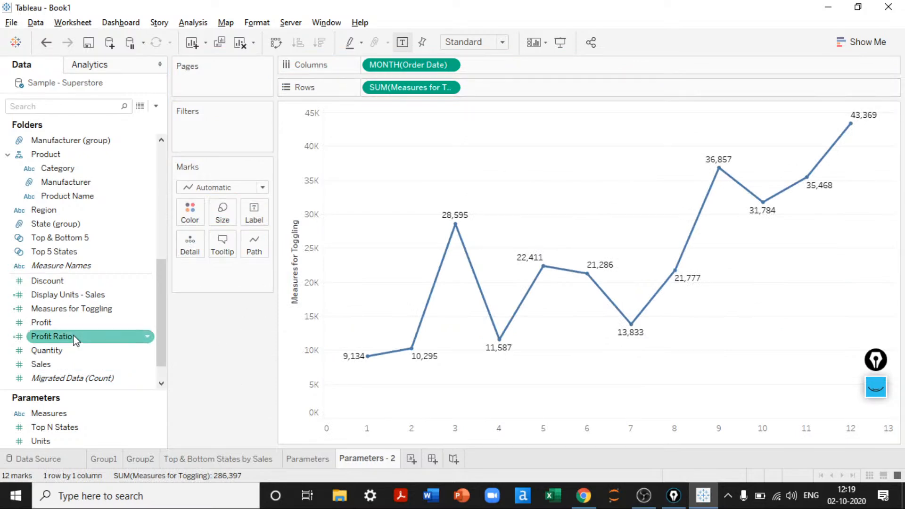
{"action": "right_click", "coordinate": [53, 420]}
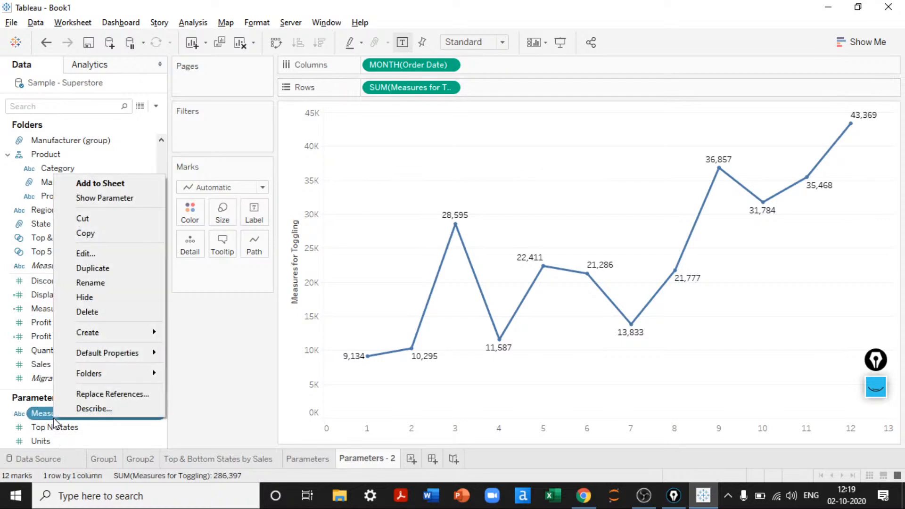
{"action": "left_click", "coordinate": [116, 201]}
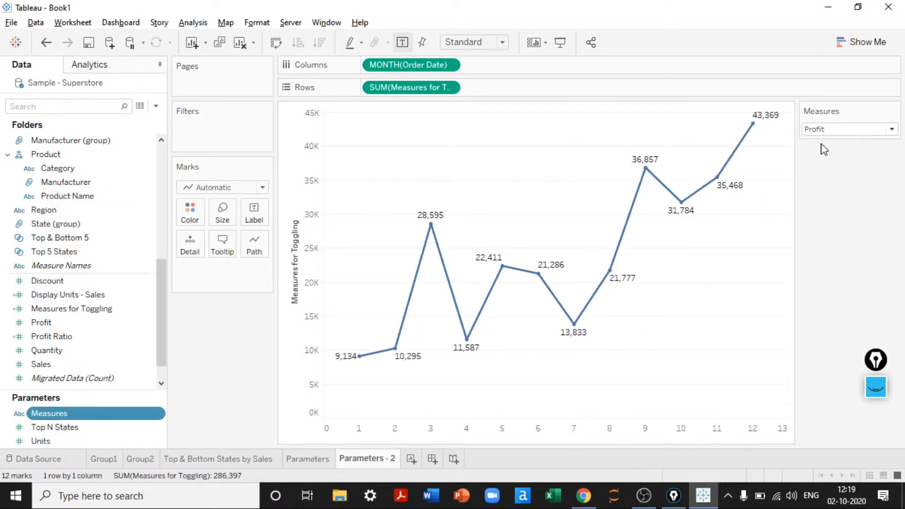
Step: Test the Measures parameter by switching the chart to Sales, Quantity and Discount, then back to Profit
{"action": "left_click", "coordinate": [842, 135]}
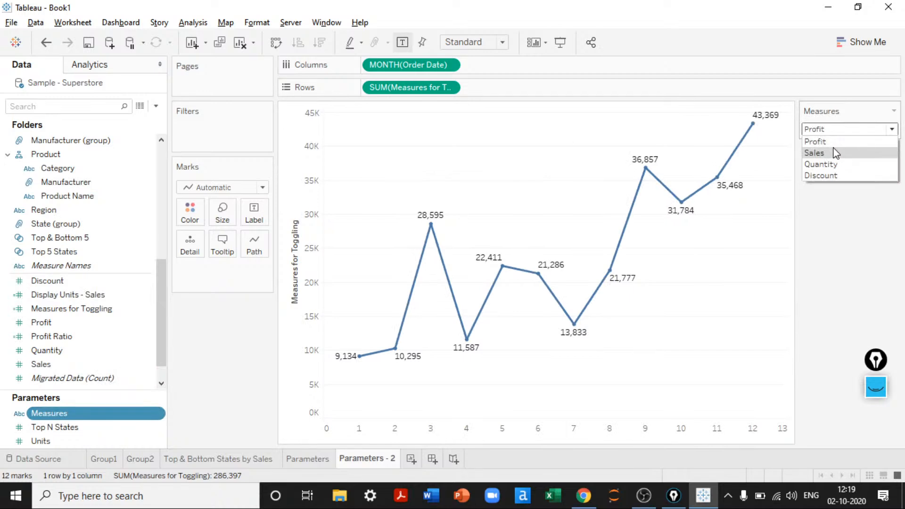
{"action": "left_click", "coordinate": [832, 152]}
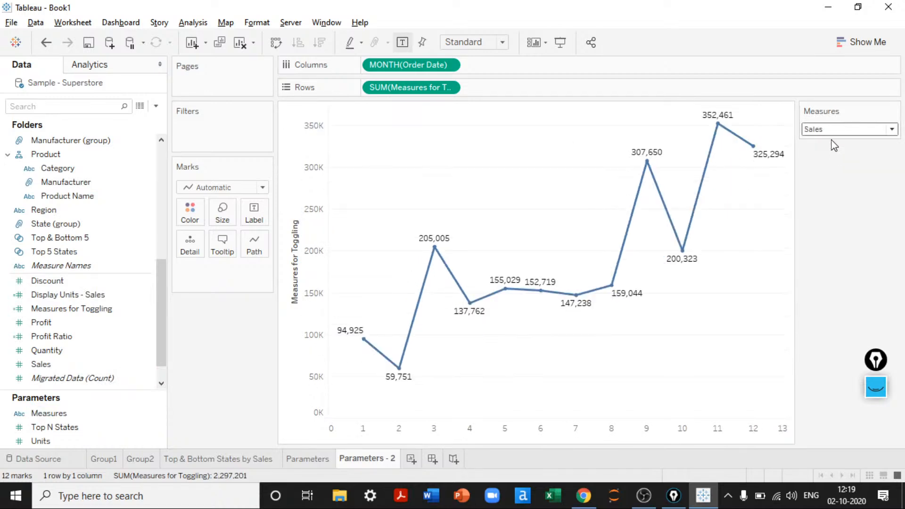
{"action": "left_click", "coordinate": [832, 130]}
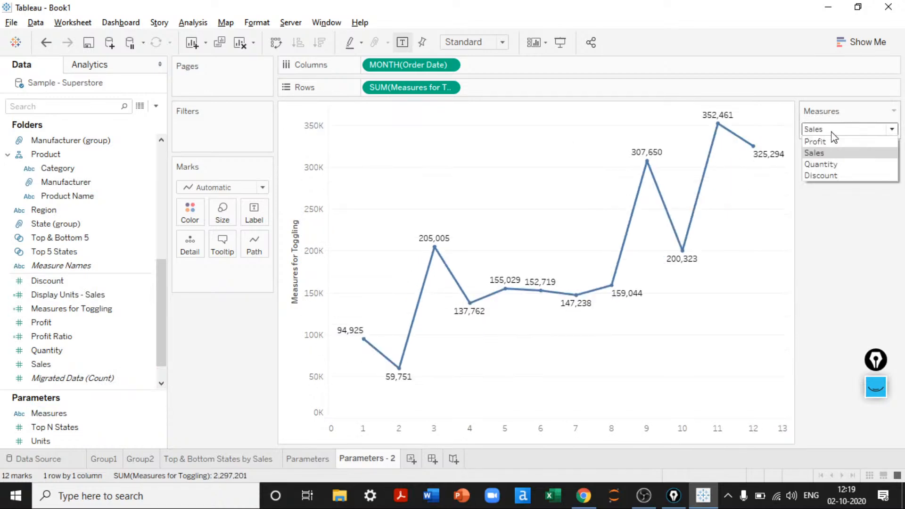
{"action": "left_click", "coordinate": [821, 165]}
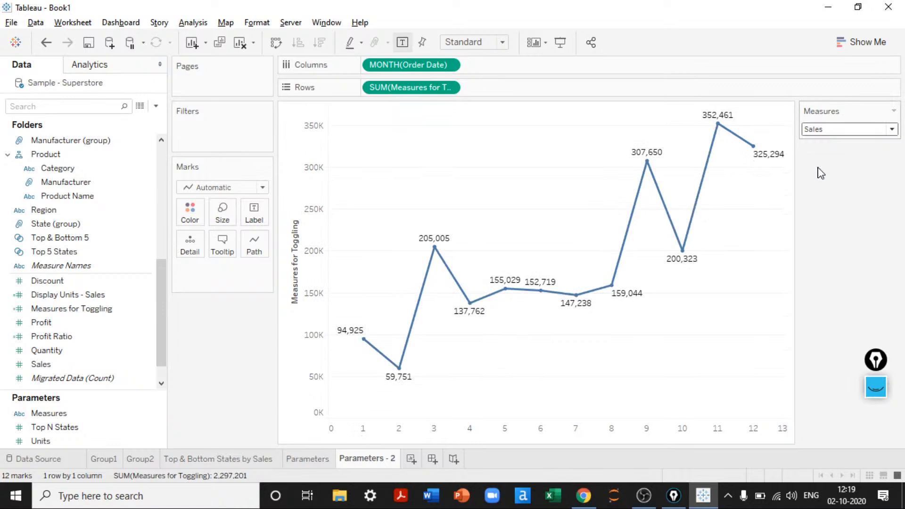
{"action": "left_click", "coordinate": [828, 131]}
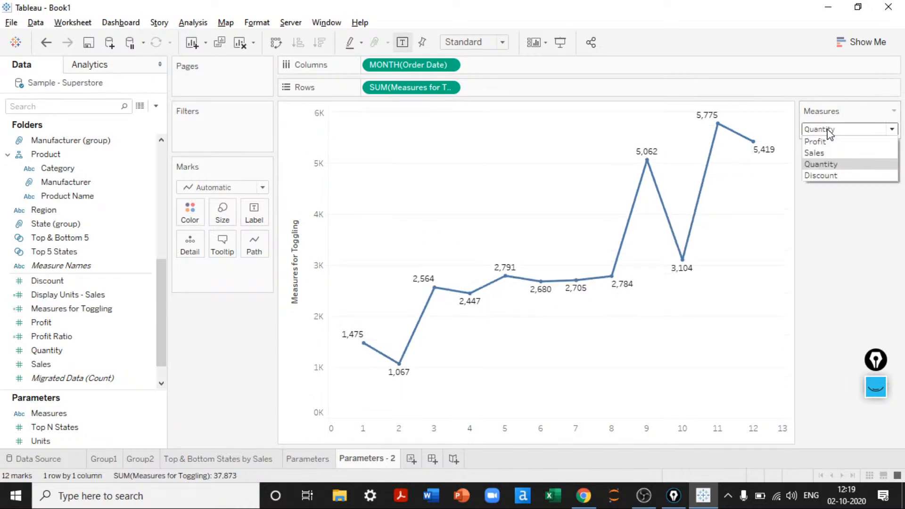
{"action": "left_click", "coordinate": [824, 177]}
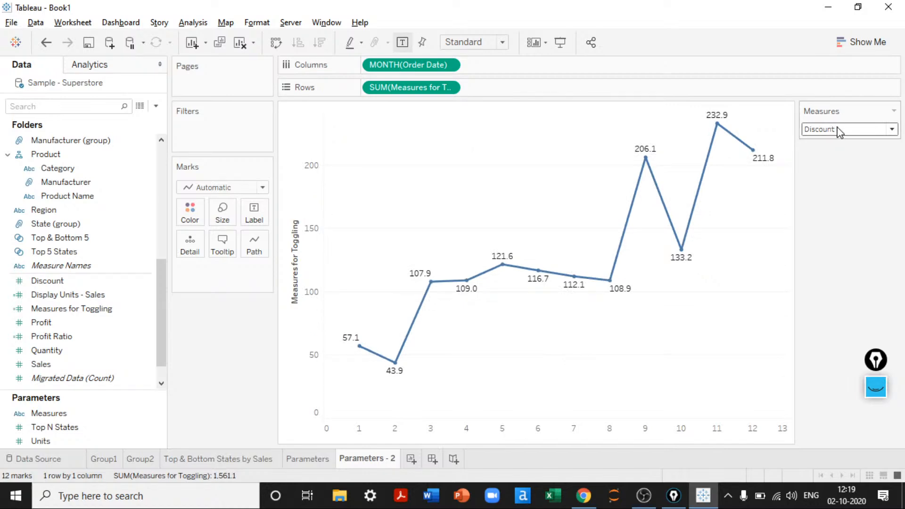
{"action": "left_click", "coordinate": [838, 130]}
{"action": "left_click", "coordinate": [826, 137]}
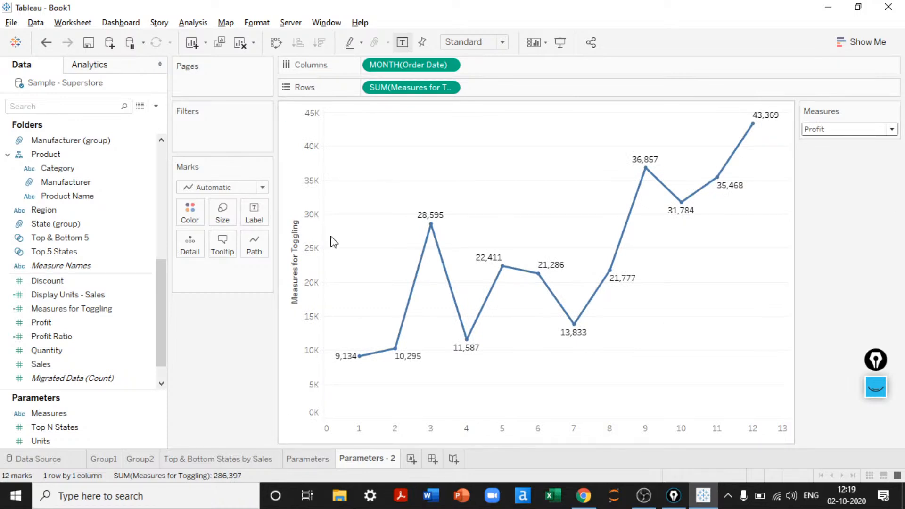
Step: Hide the header of the vertical Measures for Toggling axis
{"action": "right_click", "coordinate": [317, 230]}
{"action": "left_click", "coordinate": [357, 307]}
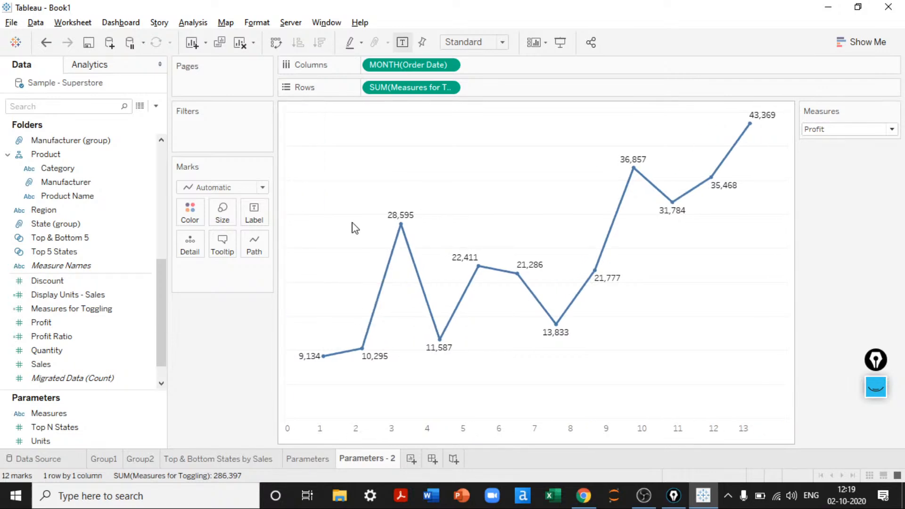
Step: Format the worksheet's row lines, setting both the grid lines and the zero lines to None
{"action": "right_click", "coordinate": [357, 197]}
{"action": "left_click", "coordinate": [391, 266]}
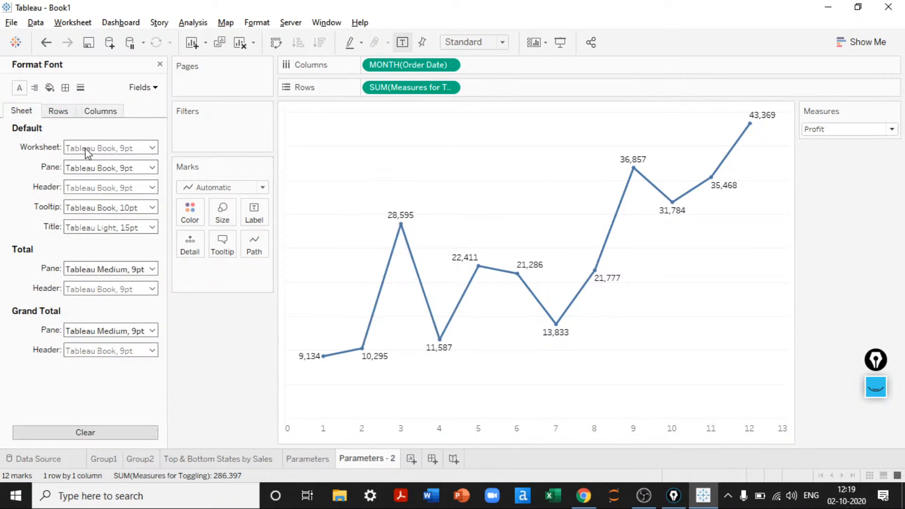
{"action": "left_click", "coordinate": [65, 87]}
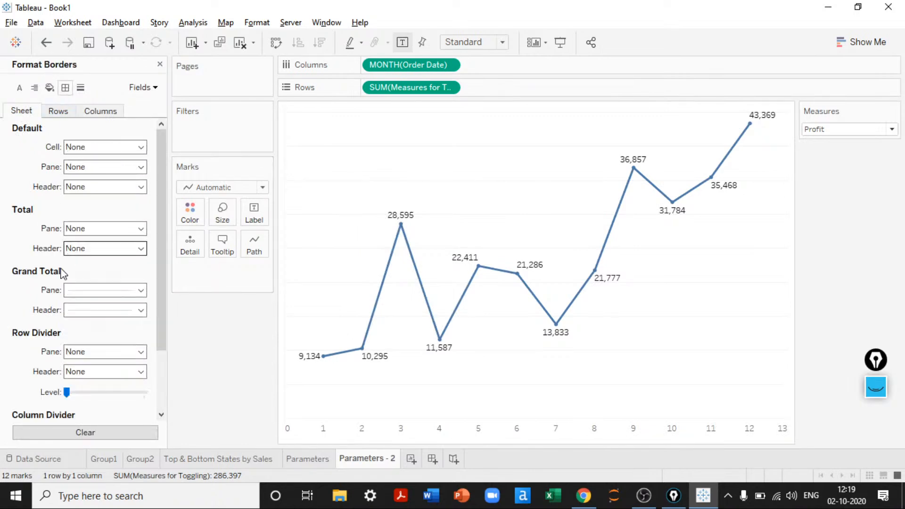
{"action": "scroll", "coordinate": [67, 259], "scroll_direction": "down", "scroll_amount": 3}
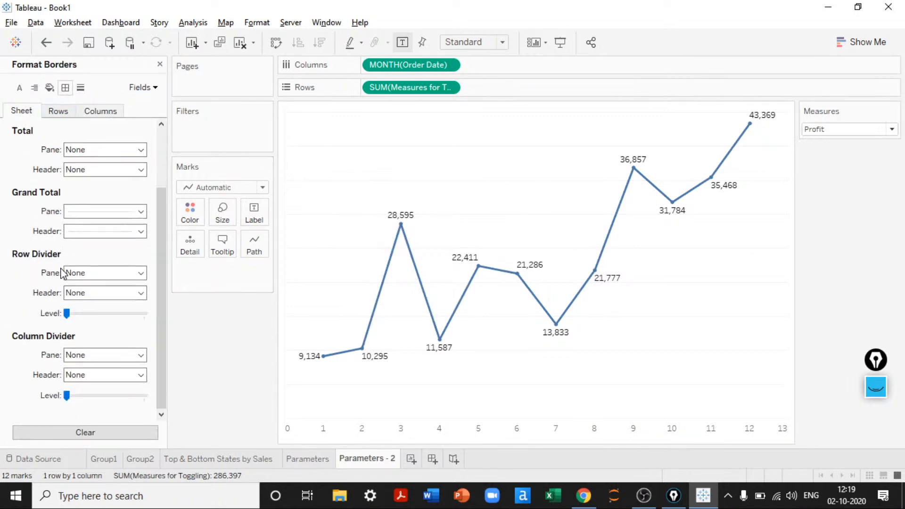
{"action": "left_click", "coordinate": [60, 113]}
{"action": "left_click", "coordinate": [81, 88]}
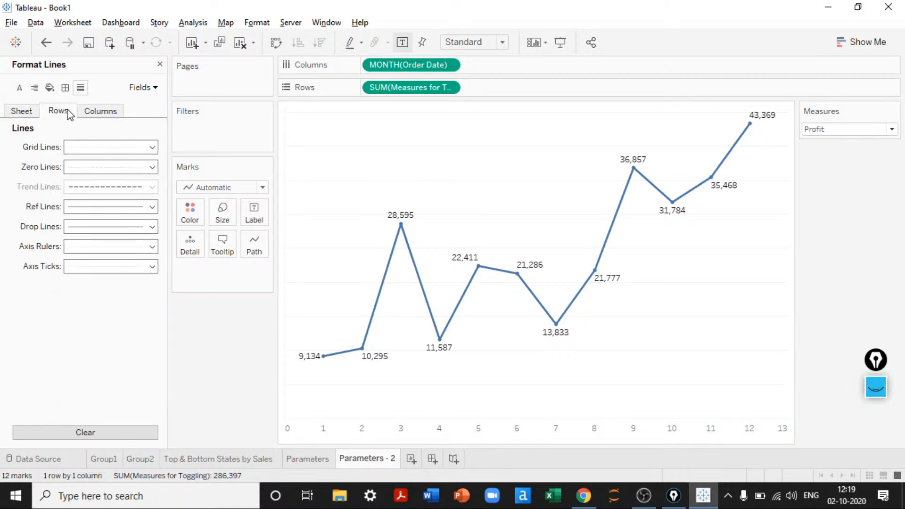
{"action": "left_click", "coordinate": [97, 147]}
{"action": "left_click", "coordinate": [101, 165]}
{"action": "left_click", "coordinate": [95, 167]}
{"action": "left_click", "coordinate": [107, 184]}
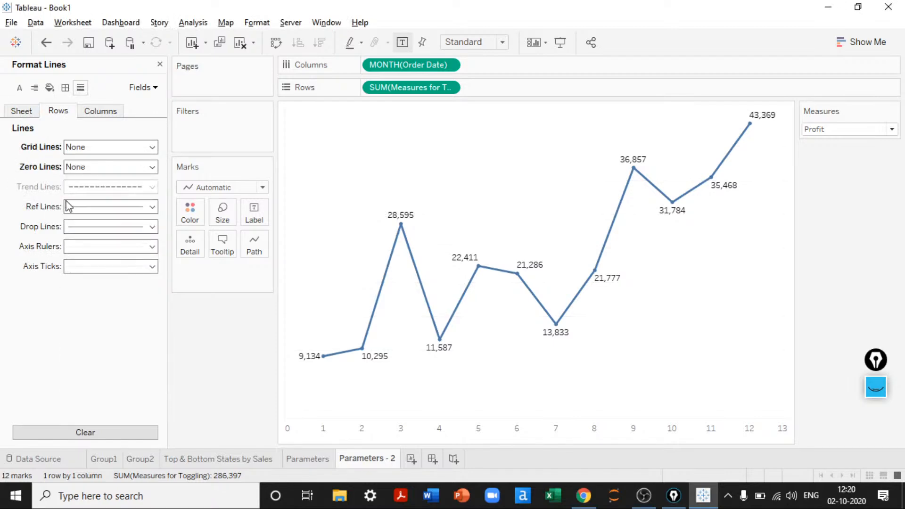
Step: Set the axis ticks and axis rulers of the rows to None
{"action": "left_click", "coordinate": [106, 266]}
{"action": "left_click", "coordinate": [113, 284]}
{"action": "left_click", "coordinate": [97, 246]}
{"action": "left_click", "coordinate": [116, 263]}
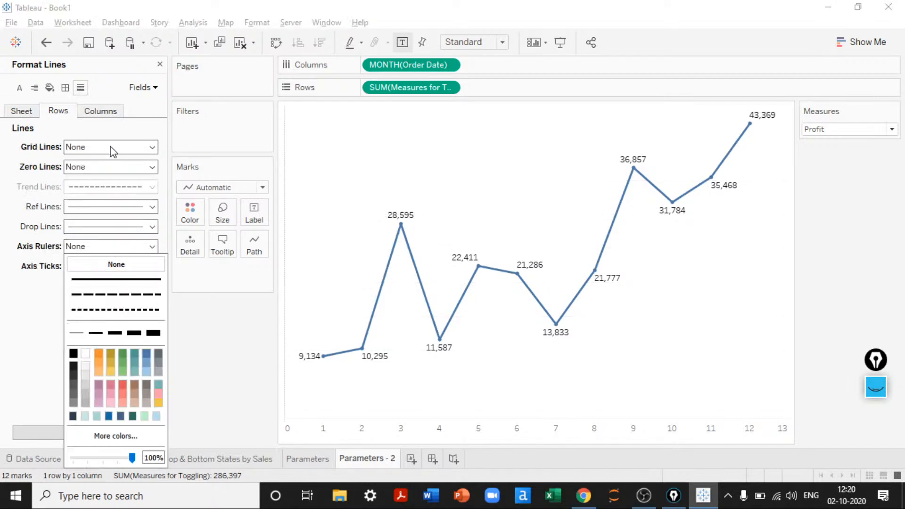
Step: Set the zero lines, axis rulers and axis ticks of the columns to None
{"action": "left_click", "coordinate": [103, 113]}
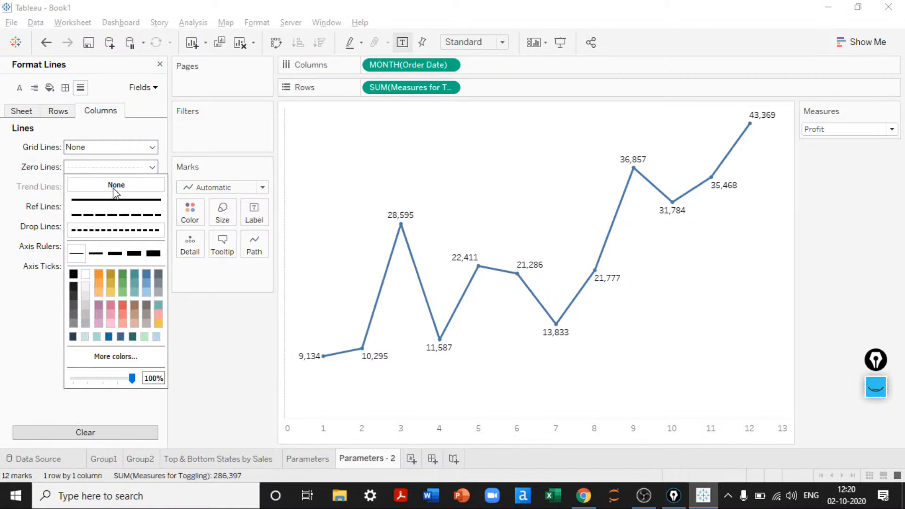
{"action": "left_click", "coordinate": [116, 184]}
{"action": "left_click", "coordinate": [105, 247]}
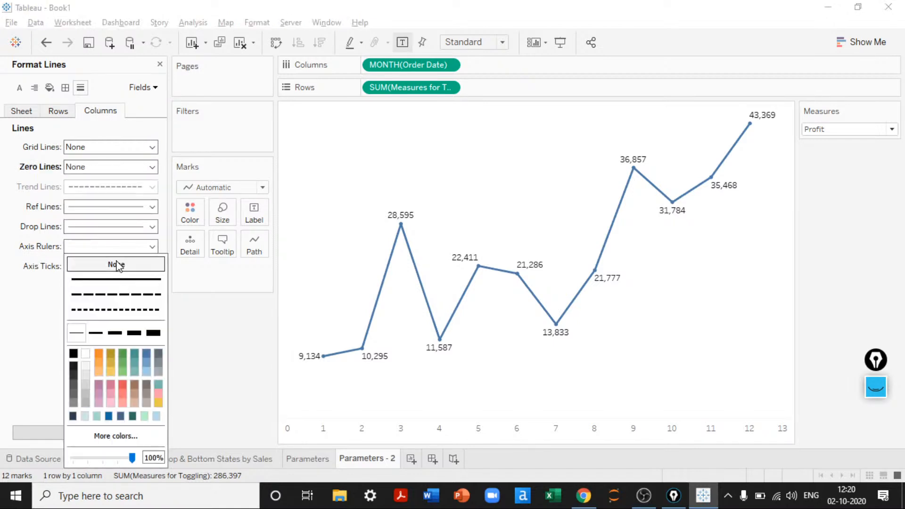
{"action": "left_click", "coordinate": [117, 262]}
{"action": "left_click", "coordinate": [70, 271]}
{"action": "left_click", "coordinate": [105, 281]}
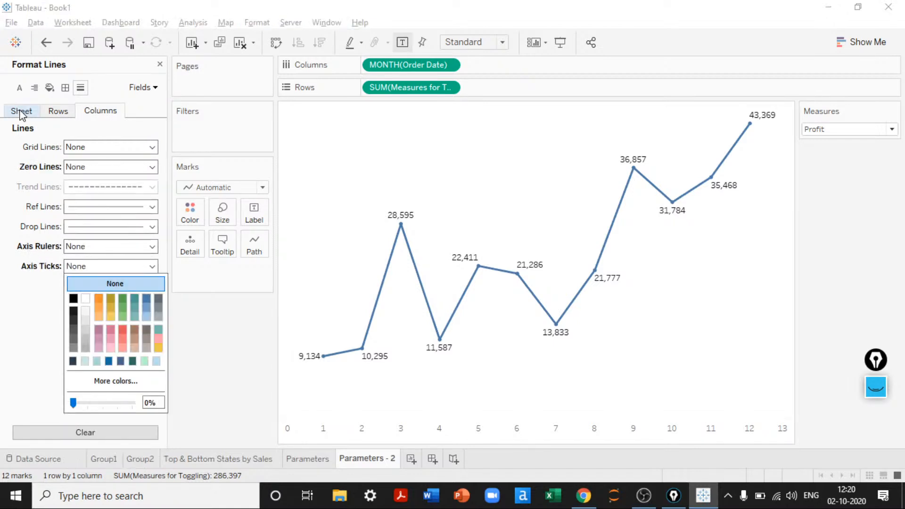
{"action": "left_click", "coordinate": [21, 111]}
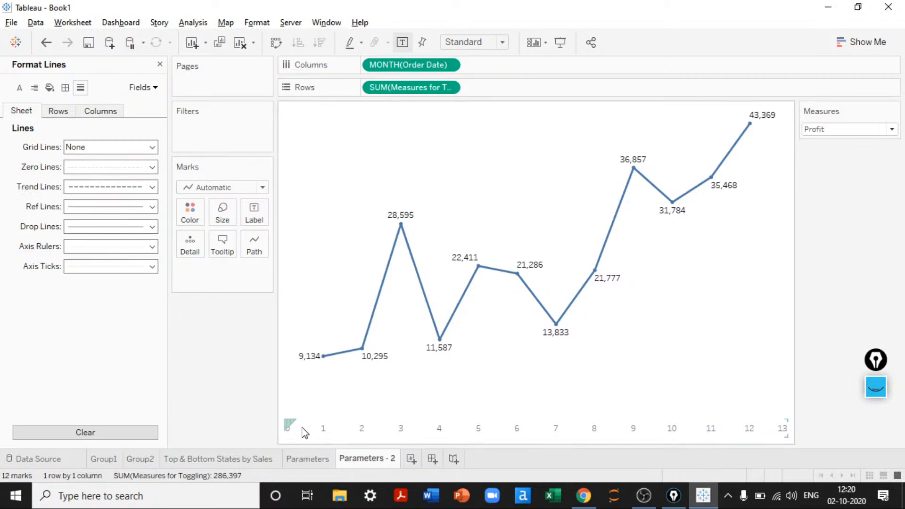
Step: Format the horizontal month axis so its dates use the Abbreviation style
{"action": "right_click", "coordinate": [323, 430]}
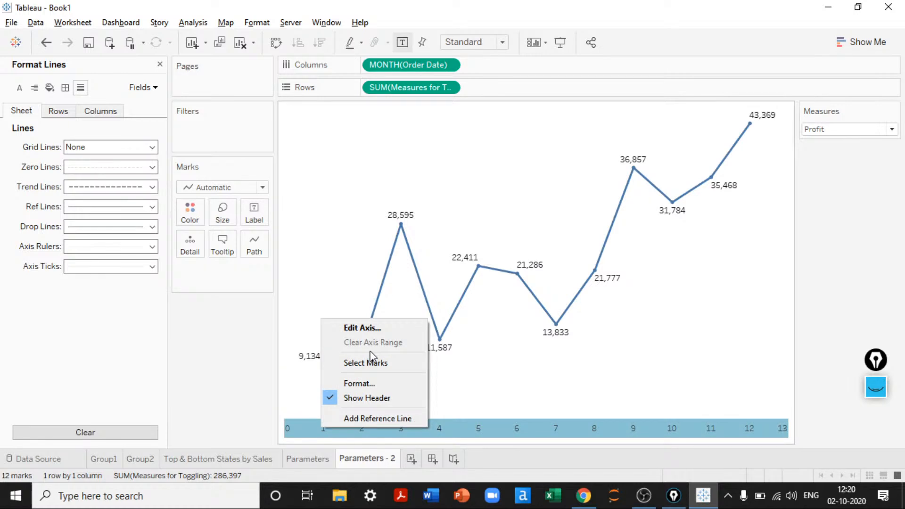
{"action": "left_click", "coordinate": [363, 383]}
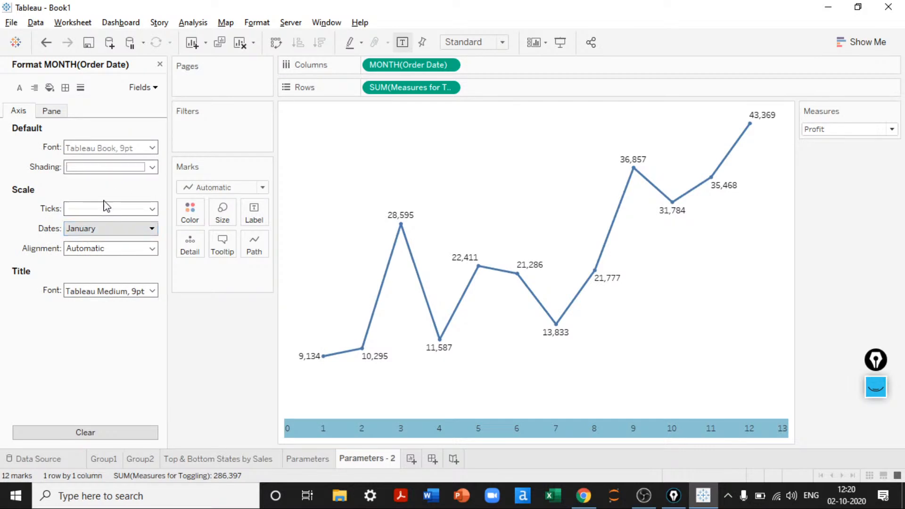
{"action": "left_click", "coordinate": [52, 111]}
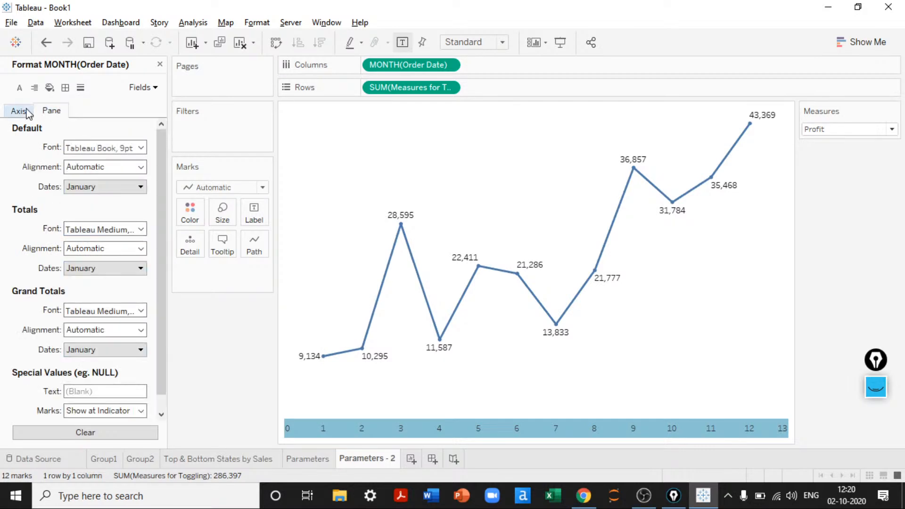
{"action": "left_click", "coordinate": [19, 111]}
{"action": "left_click", "coordinate": [97, 228]}
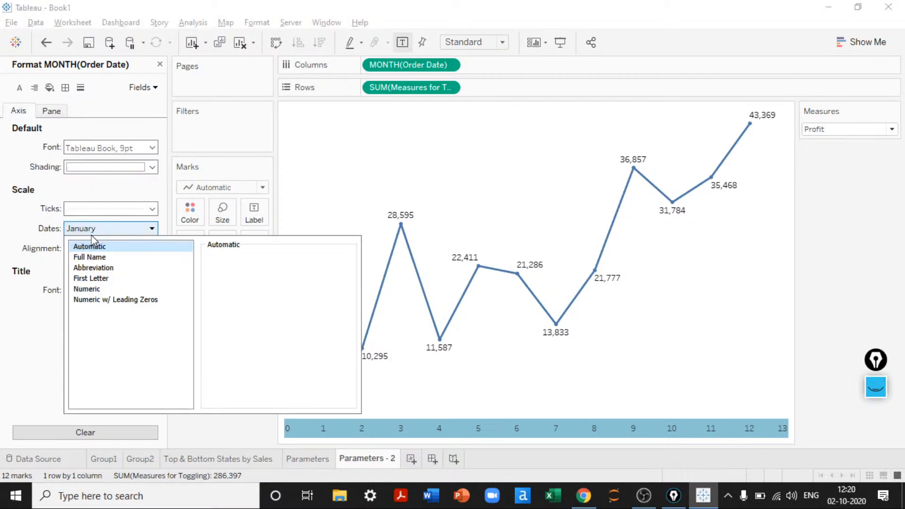
{"action": "left_click", "coordinate": [94, 267]}
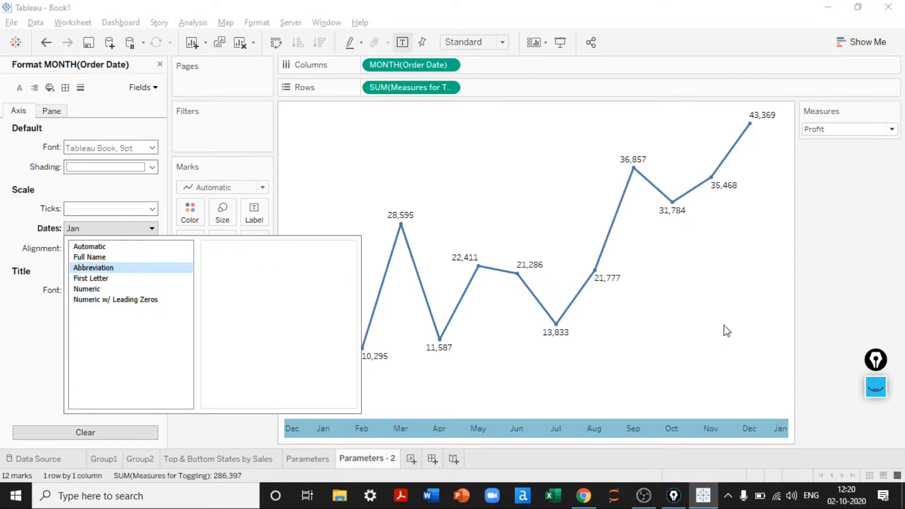
{"action": "left_click", "coordinate": [9, 319]}
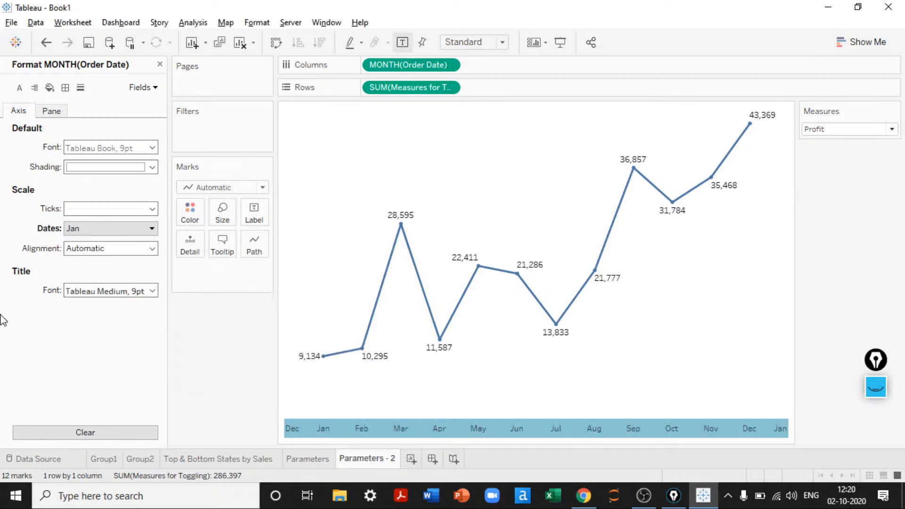
Step: Make the month axis labels bold and black
{"action": "left_click", "coordinate": [111, 149]}
{"action": "left_click", "coordinate": [112, 186]}
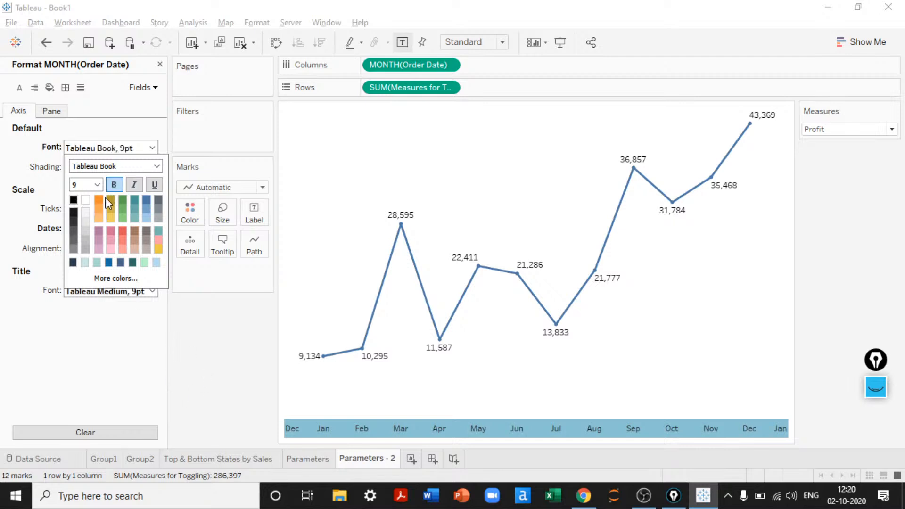
{"action": "left_click", "coordinate": [197, 348]}
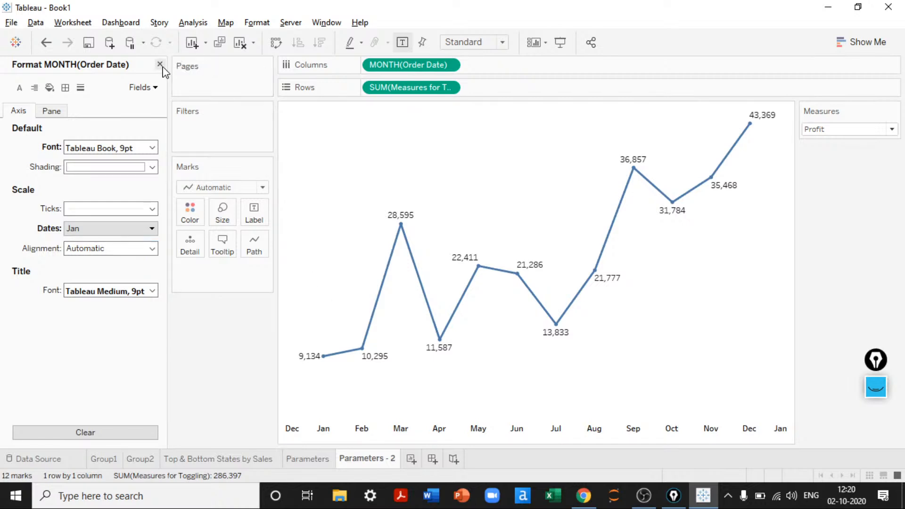
Step: Set the default worksheet font to bold at 8 pt and close the formatting options
{"action": "left_click", "coordinate": [19, 88]}
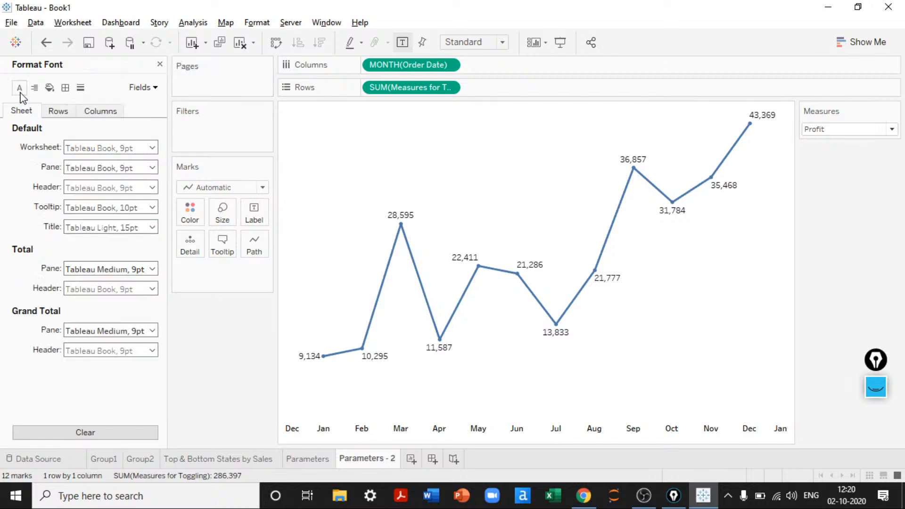
{"action": "left_click", "coordinate": [100, 148]}
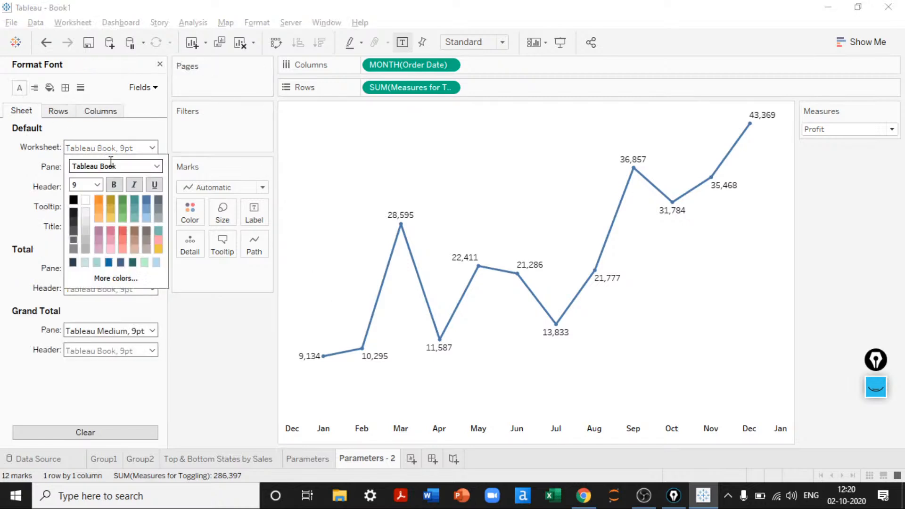
{"action": "left_click", "coordinate": [114, 185]}
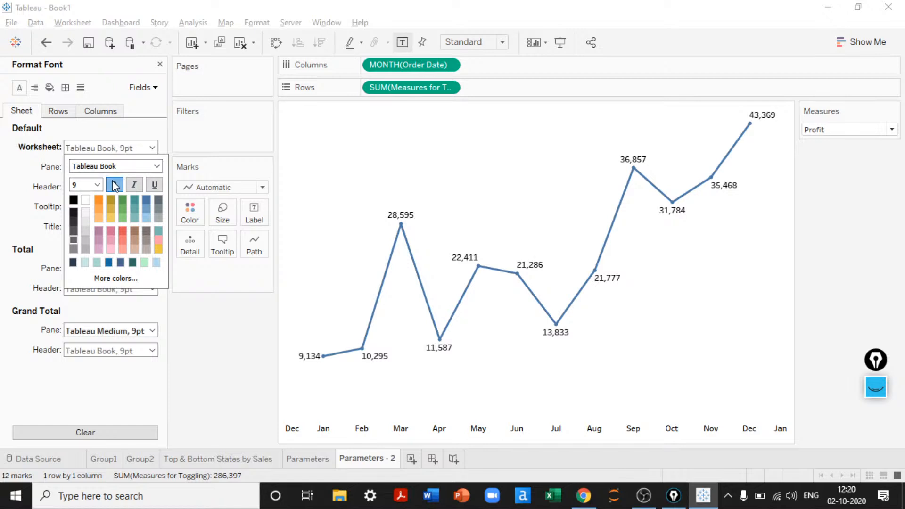
{"action": "double_click", "coordinate": [83, 185]}
{"action": "type", "text": "8"}
{"action": "key", "text": "Return"}
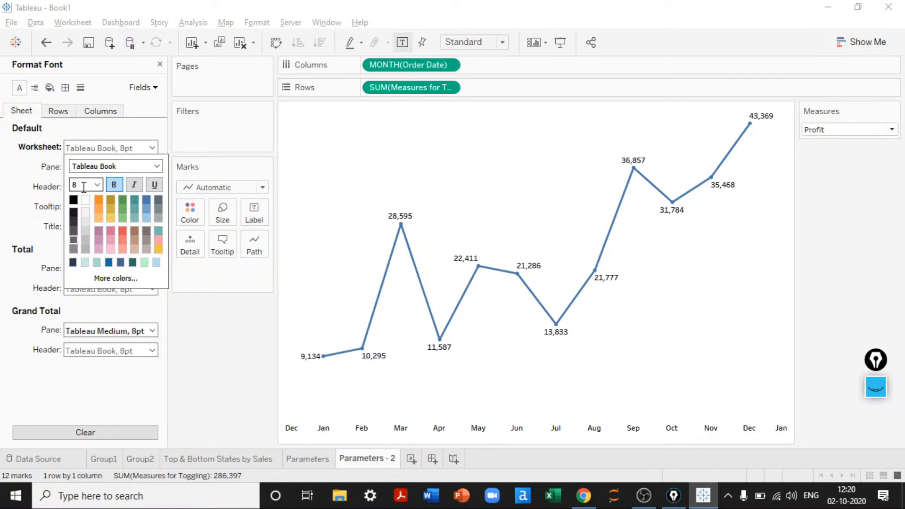
{"action": "left_click", "coordinate": [235, 404]}
{"action": "left_click", "coordinate": [159, 64]}
Step: Duplicate Measures for Toggling in the rows and turn off the mark labels
{"action": "left_click_drag", "start_coordinate": [424, 87], "coordinate": [521, 93]}
{"action": "left_click_drag", "start_coordinate": [424, 87], "coordinate": [505, 85]}
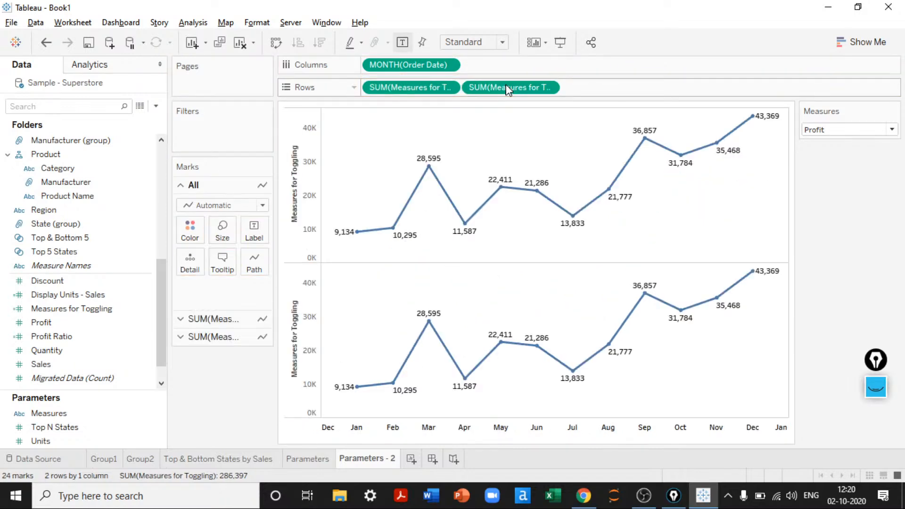
{"action": "left_click", "coordinate": [401, 42]}
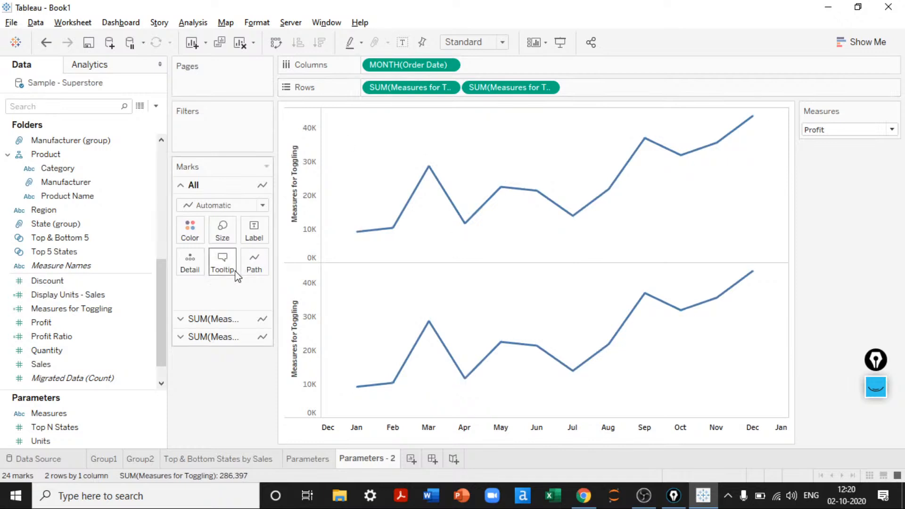
Step: Change the first Measures for Toggling marks to Area and color them pale teal
{"action": "left_click", "coordinate": [227, 320]}
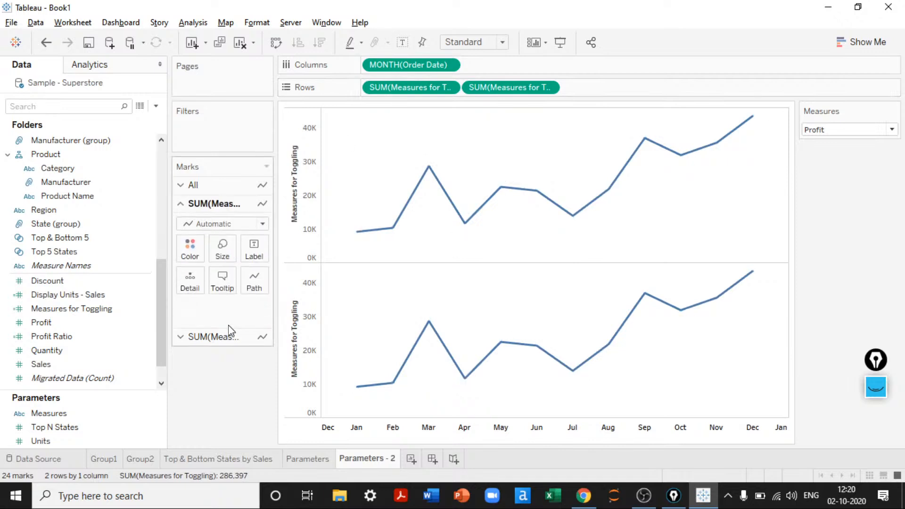
{"action": "left_click", "coordinate": [212, 224]}
{"action": "left_click", "coordinate": [203, 283]}
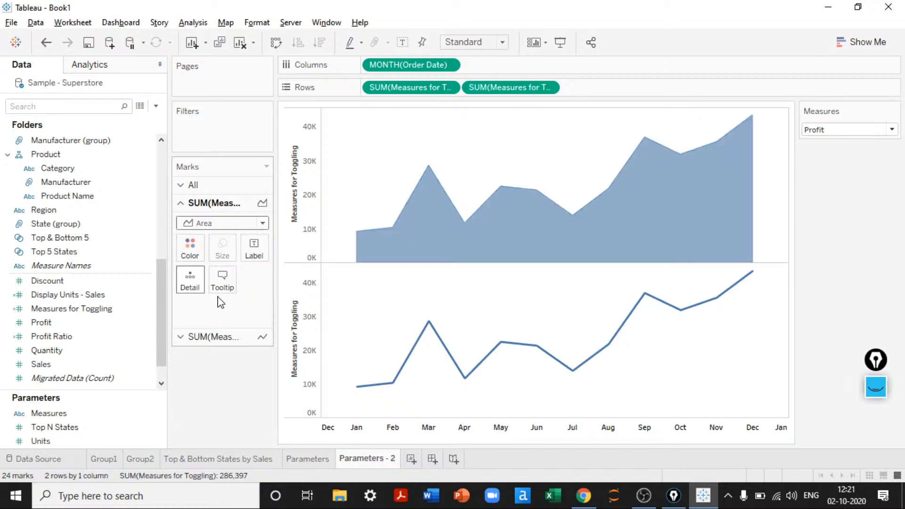
{"action": "left_click", "coordinate": [190, 247]}
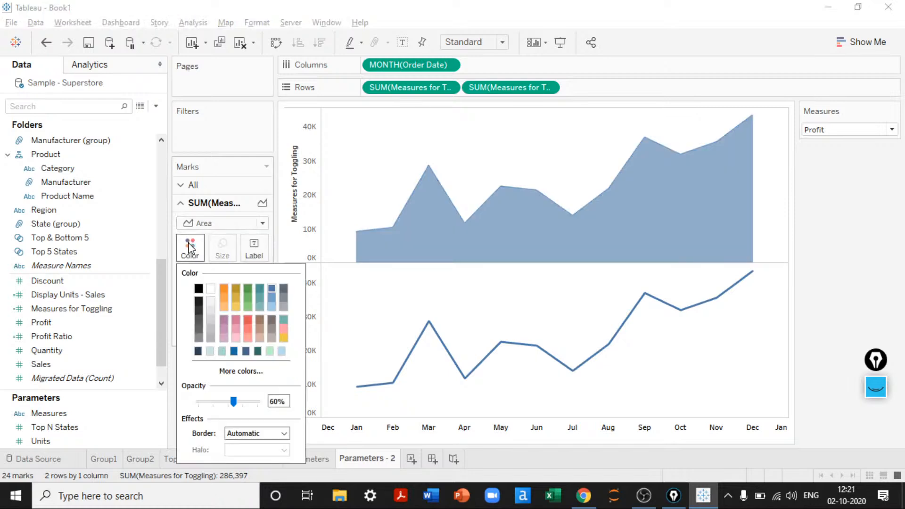
{"action": "left_click", "coordinate": [210, 351]}
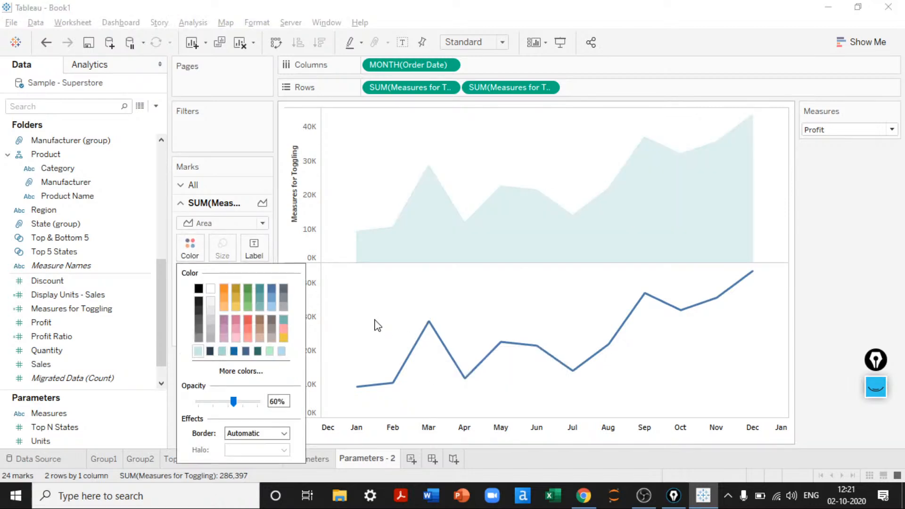
{"action": "left_click", "coordinate": [352, 320]}
Step: Color the second Measures for Toggling marks dark navy and change their mark type to Circle
{"action": "left_click", "coordinate": [207, 332]}
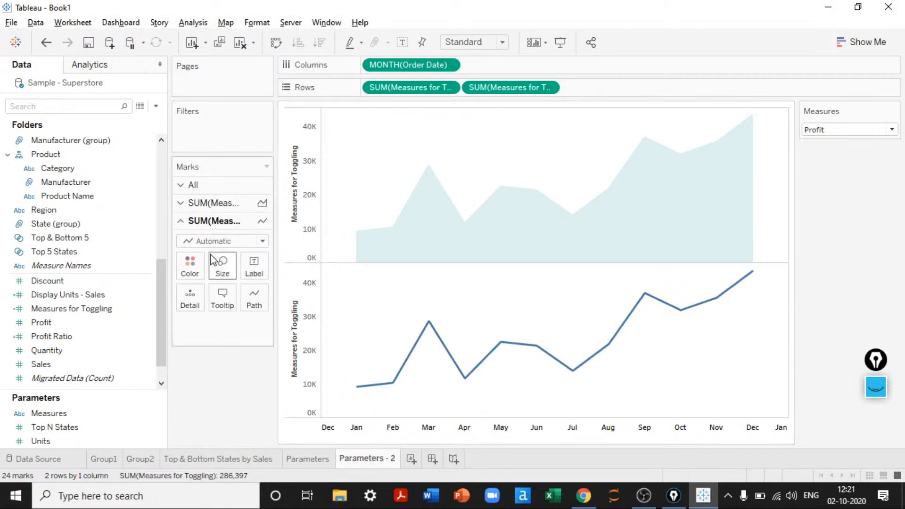
{"action": "left_click", "coordinate": [190, 265]}
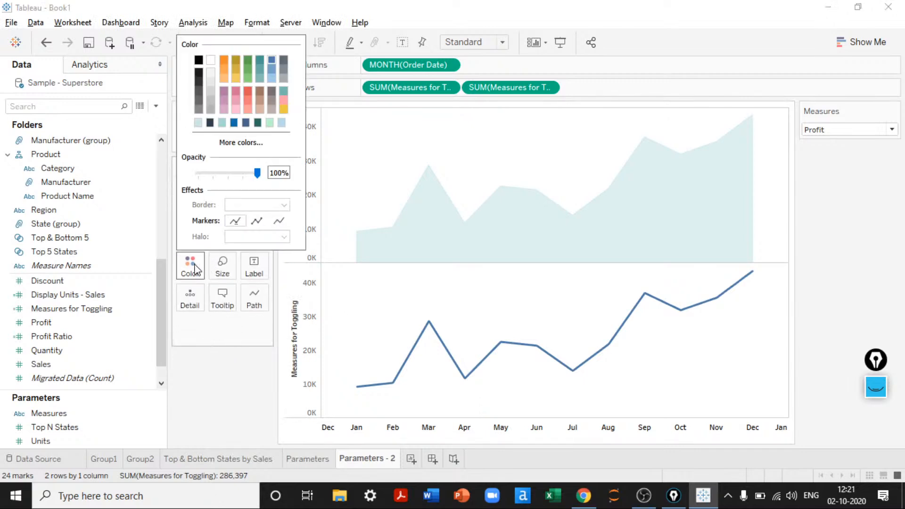
{"action": "left_click", "coordinate": [210, 123]}
{"action": "left_click", "coordinate": [219, 318]}
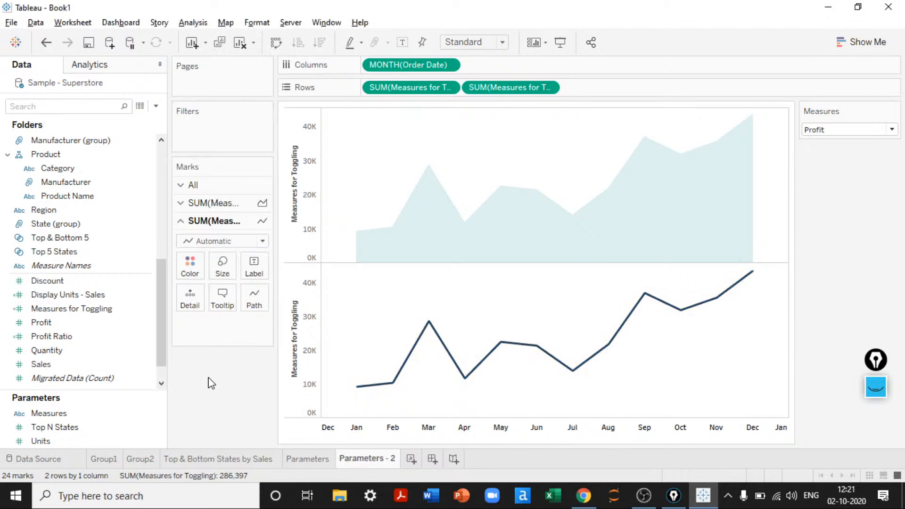
{"action": "left_click", "coordinate": [222, 267]}
{"action": "left_click", "coordinate": [221, 267]}
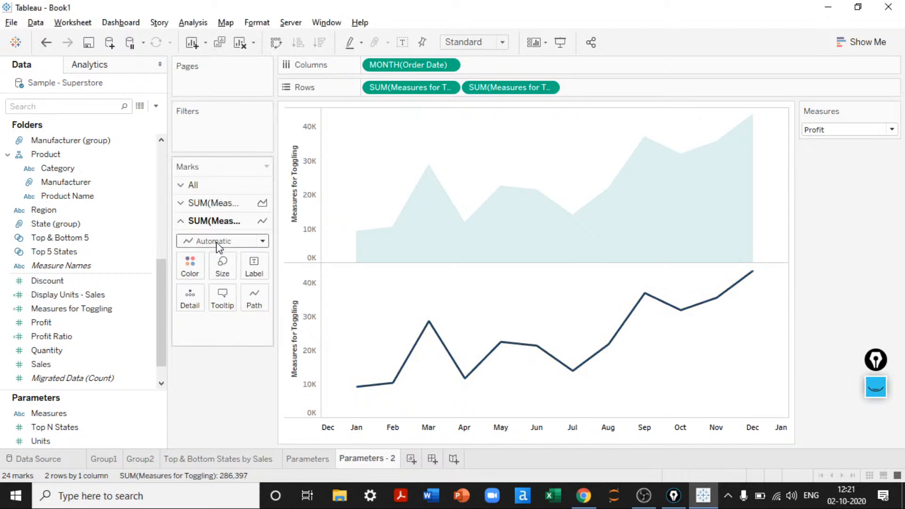
{"action": "left_click", "coordinate": [216, 242]}
{"action": "left_click", "coordinate": [215, 328]}
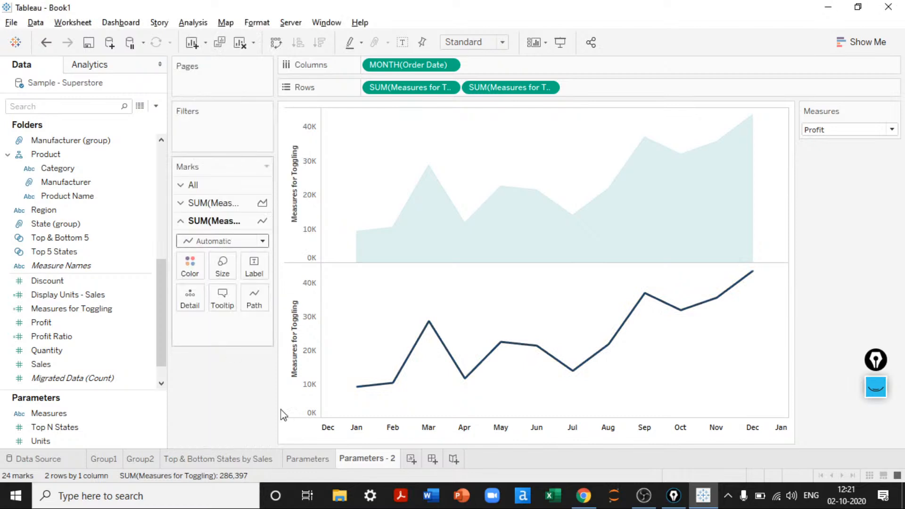
Step: Combine the area and circle charts into one dual-axis chart
{"action": "right_click", "coordinate": [296, 379]}
{"action": "left_click", "coordinate": [335, 299]}
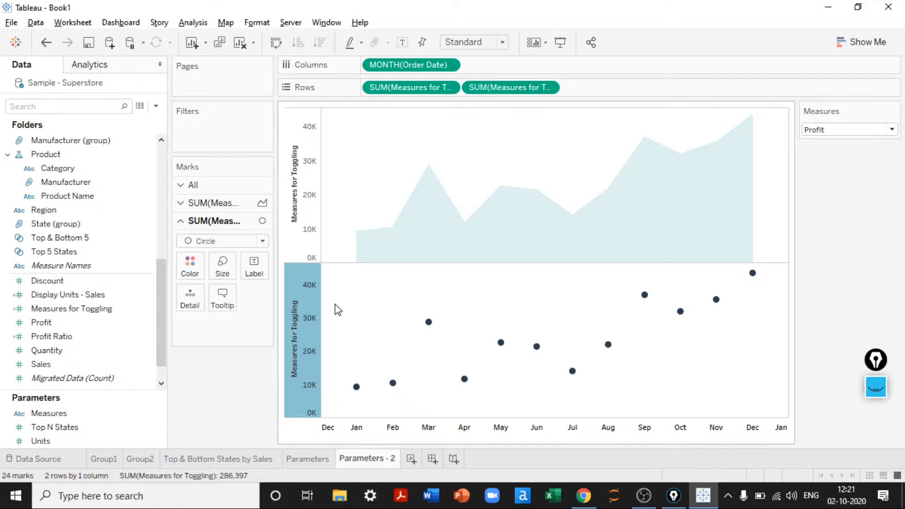
{"action": "right_click", "coordinate": [302, 327]}
{"action": "left_click", "coordinate": [335, 396]}
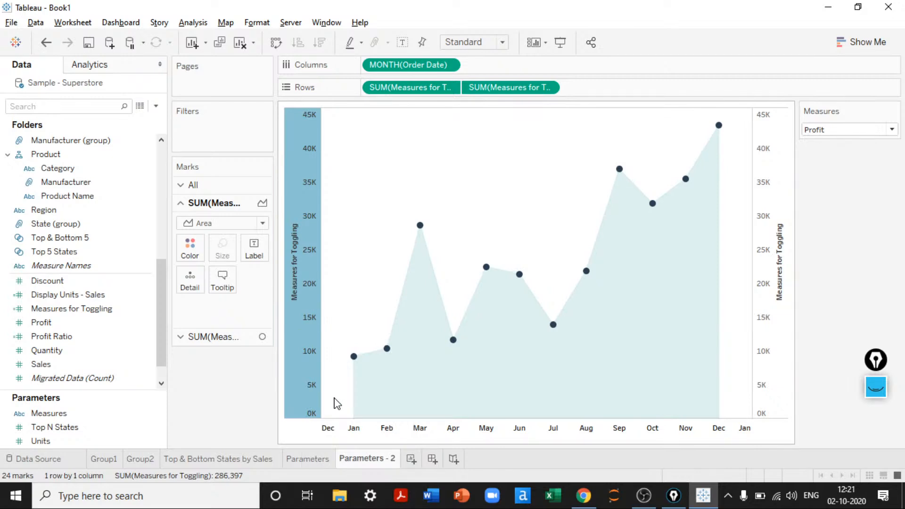
Step: Hide the headers of both Measures for Toggling axes on the dual-axis chart
{"action": "right_click", "coordinate": [299, 329]}
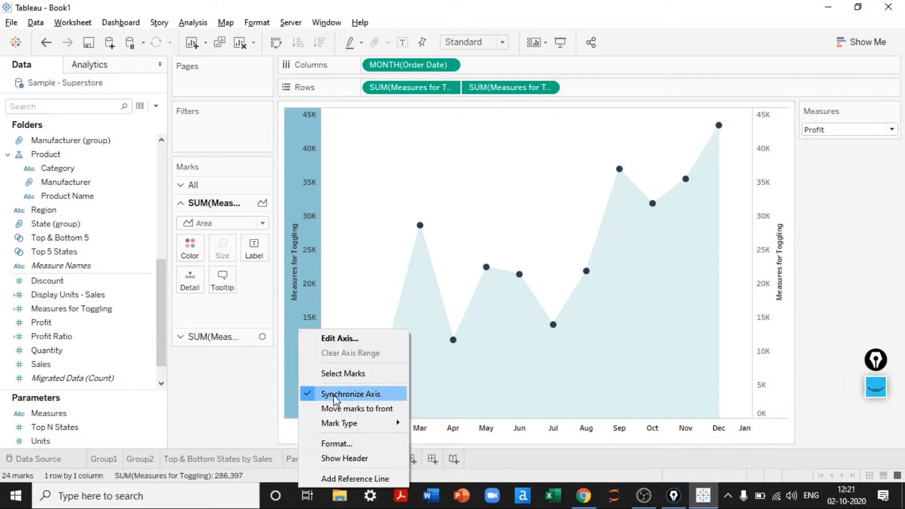
{"action": "left_click", "coordinate": [331, 460]}
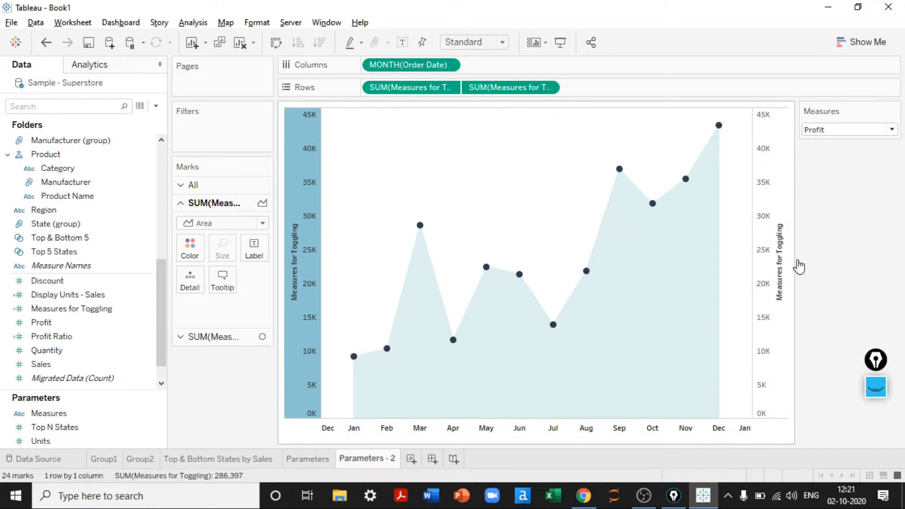
{"action": "right_click", "coordinate": [762, 262]}
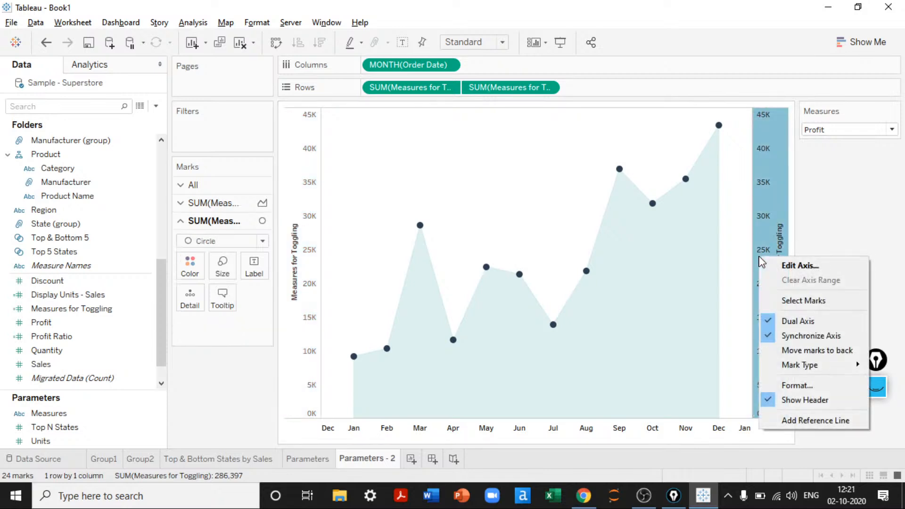
{"action": "left_click", "coordinate": [783, 401]}
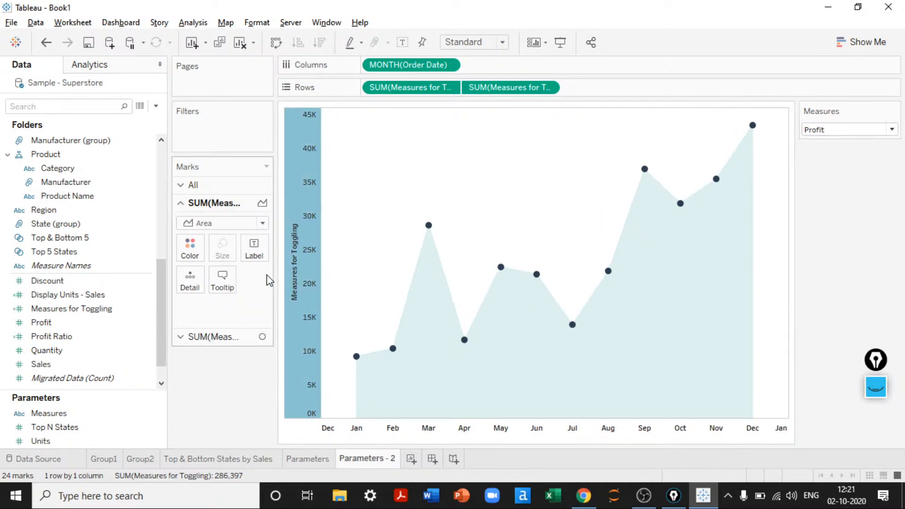
{"action": "right_click", "coordinate": [303, 278]}
{"action": "left_click", "coordinate": [336, 410]}
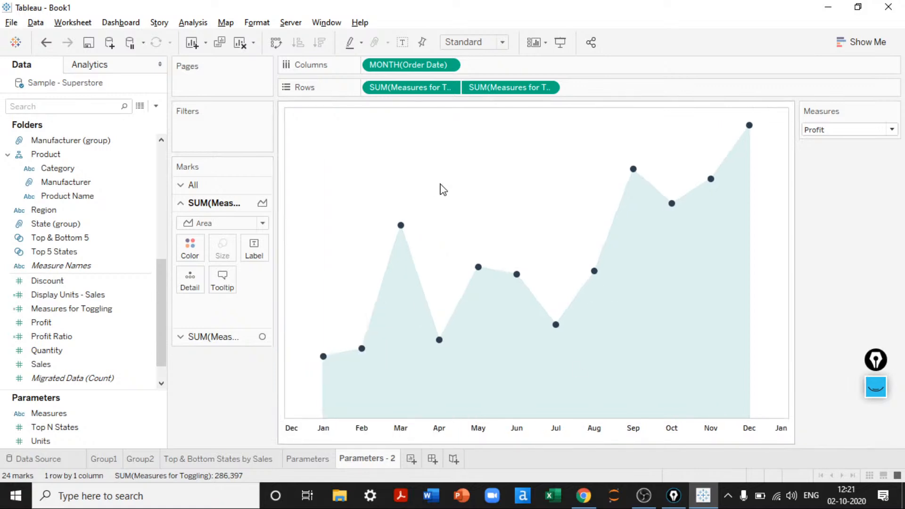
Step: Set the pane borders of the row and column dividers to None, and label the area marks with Measures for Toggling
{"action": "right_click", "coordinate": [443, 189]}
{"action": "left_click", "coordinate": [493, 256]}
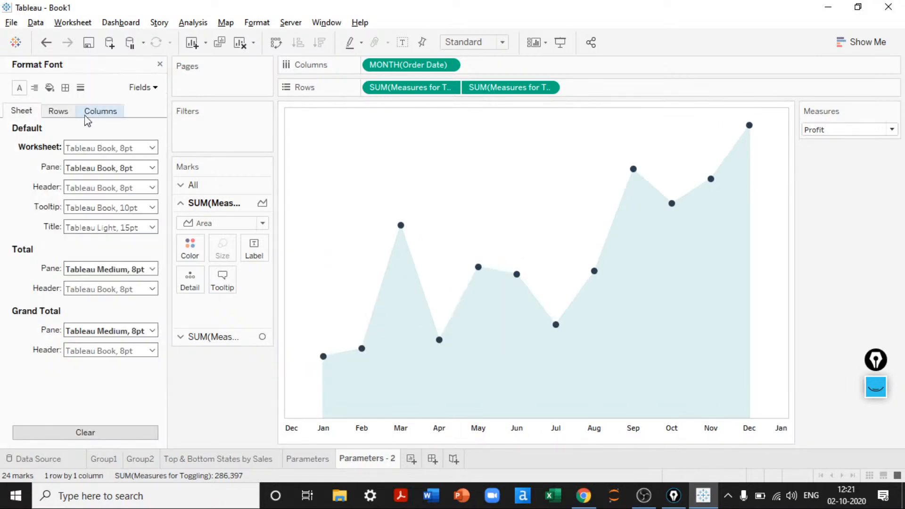
{"action": "left_click", "coordinate": [65, 87]}
{"action": "scroll", "coordinate": [47, 231], "scroll_direction": "down", "scroll_amount": 3}
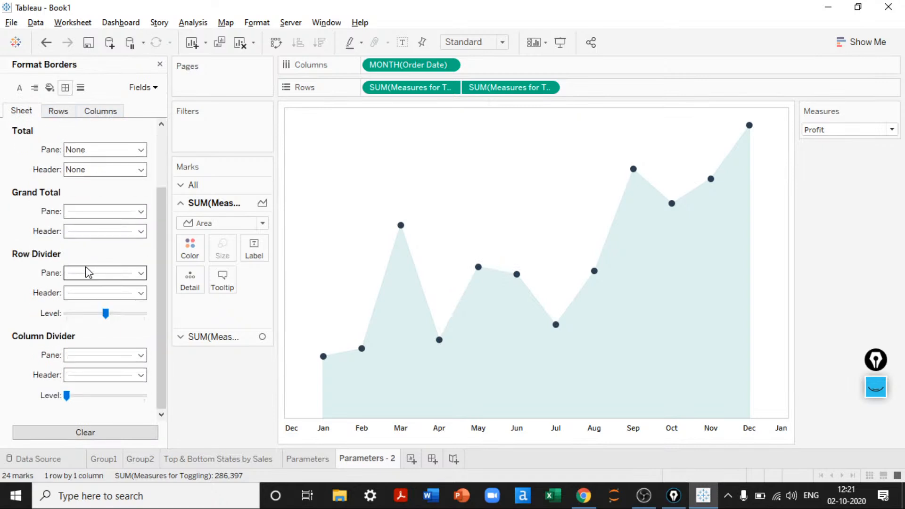
{"action": "left_click", "coordinate": [88, 273]}
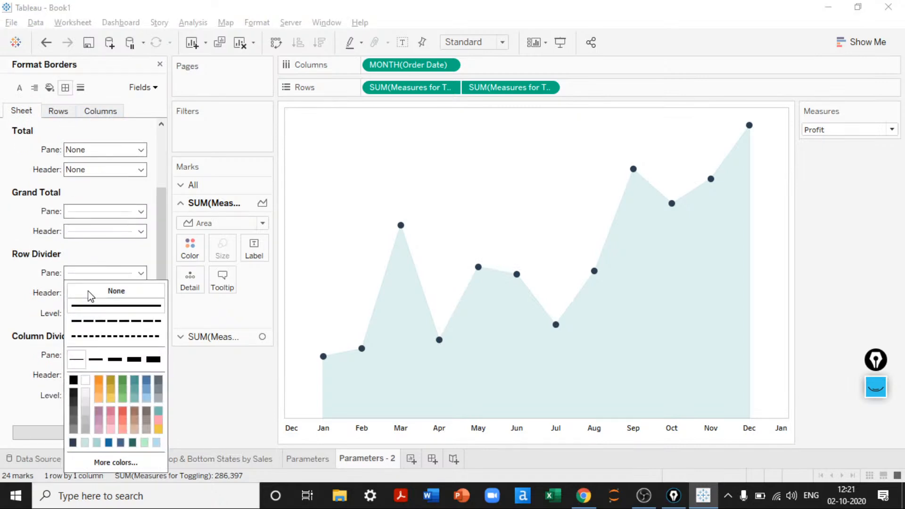
{"action": "left_click", "coordinate": [91, 296]}
{"action": "left_click", "coordinate": [104, 149]}
{"action": "left_click", "coordinate": [472, 214]}
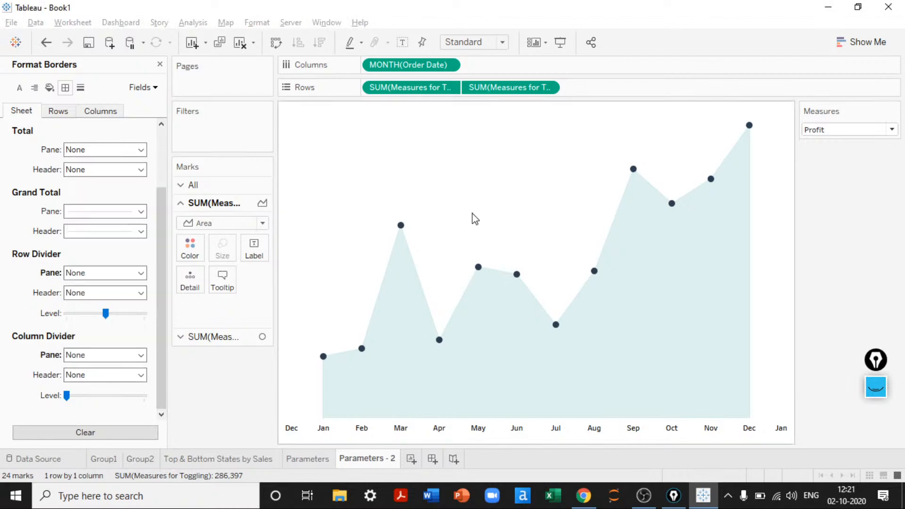
{"action": "left_click", "coordinate": [160, 65]}
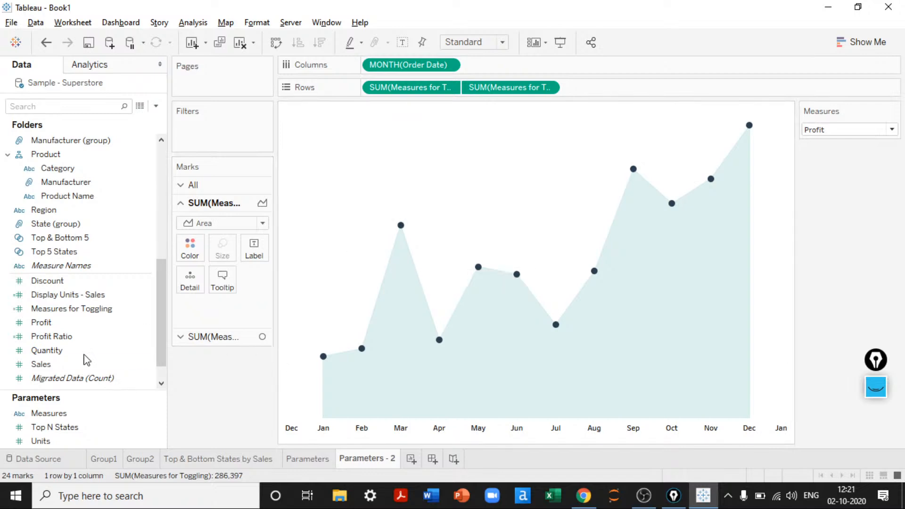
{"action": "left_click_drag", "start_coordinate": [73, 308], "coordinate": [257, 250]}
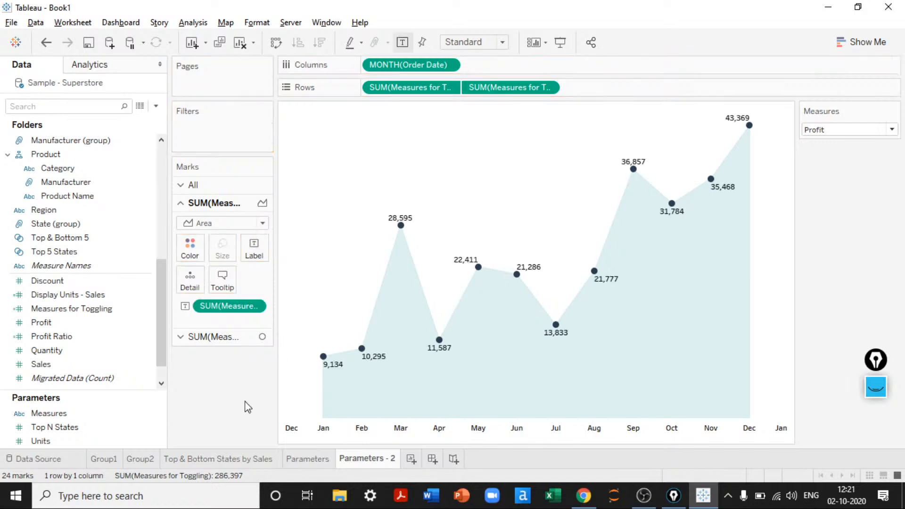
Step: Show the worksheet in presentation mode and switch the Measures parameter through Sales, Quantity and Discount before returning to editing
{"action": "left_click", "coordinate": [561, 42]}
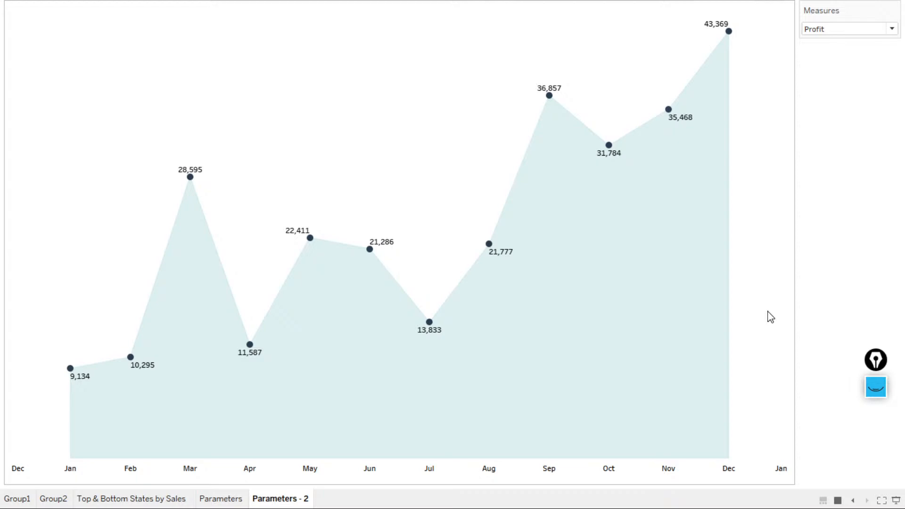
{"action": "left_click", "coordinate": [819, 31]}
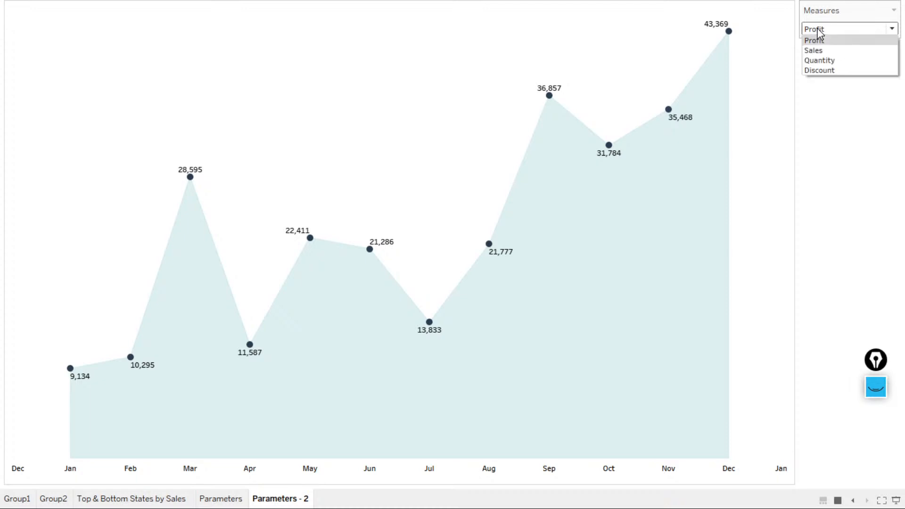
{"action": "left_click", "coordinate": [827, 52]}
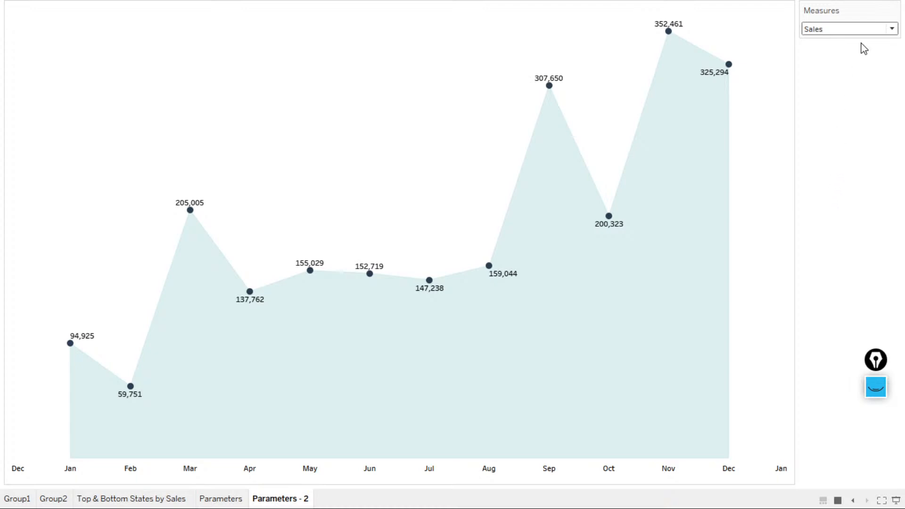
{"action": "left_click", "coordinate": [847, 29]}
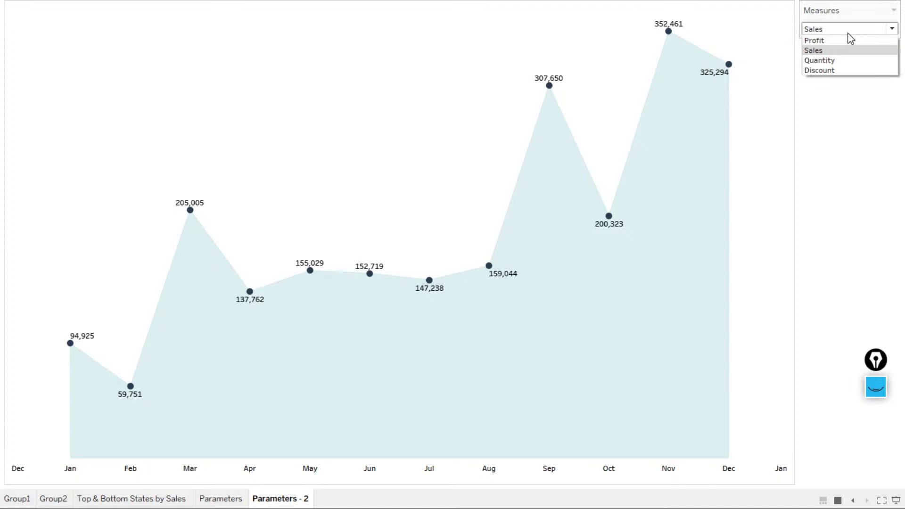
{"action": "left_click", "coordinate": [817, 66]}
{"action": "left_click", "coordinate": [808, 31]}
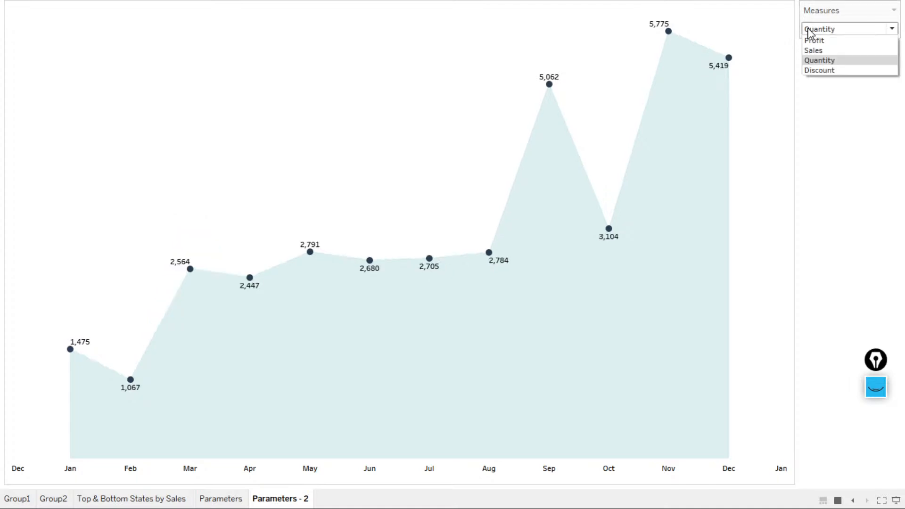
{"action": "left_click", "coordinate": [810, 71]}
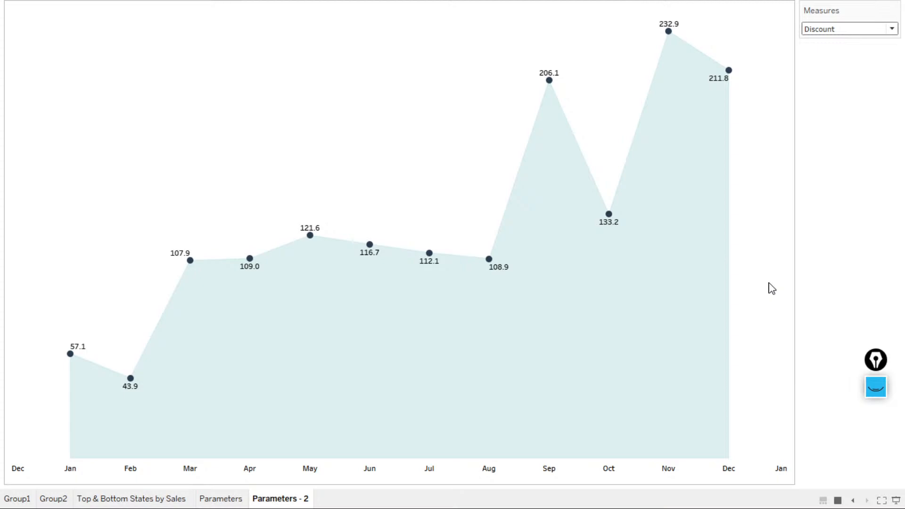
{"action": "key", "text": "Escape"}
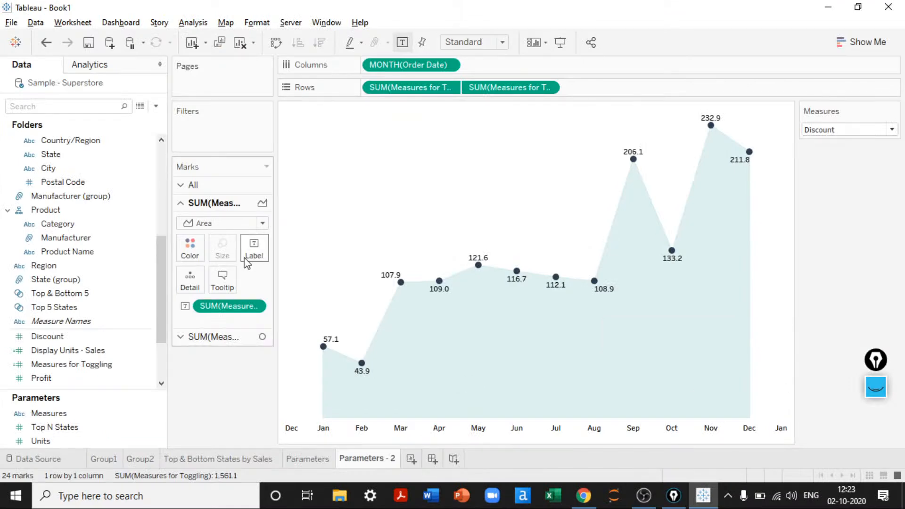
Step: Replace the area marks' tooltip content with the Group1 sheet and preview the January point's tooltip in presentation mode
{"action": "left_click", "coordinate": [224, 287]}
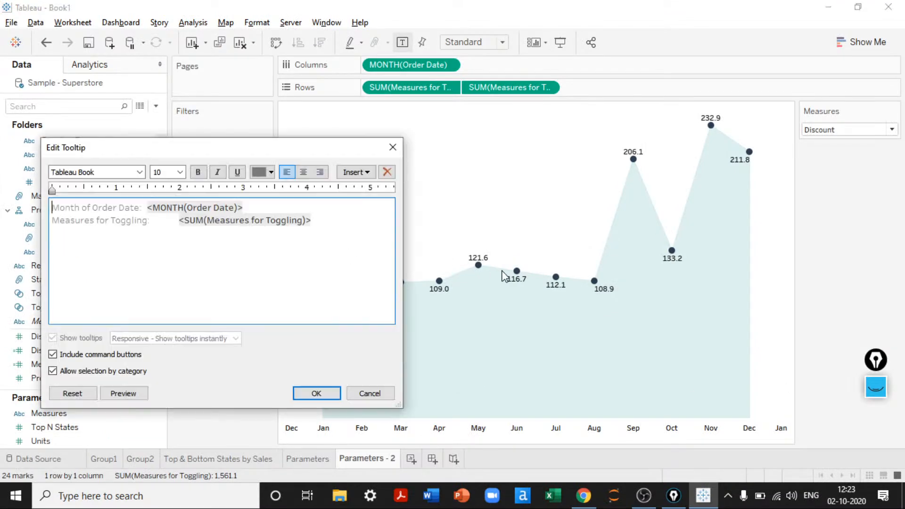
{"action": "key", "text": "ctrl+a"}
{"action": "key", "text": "Delete"}
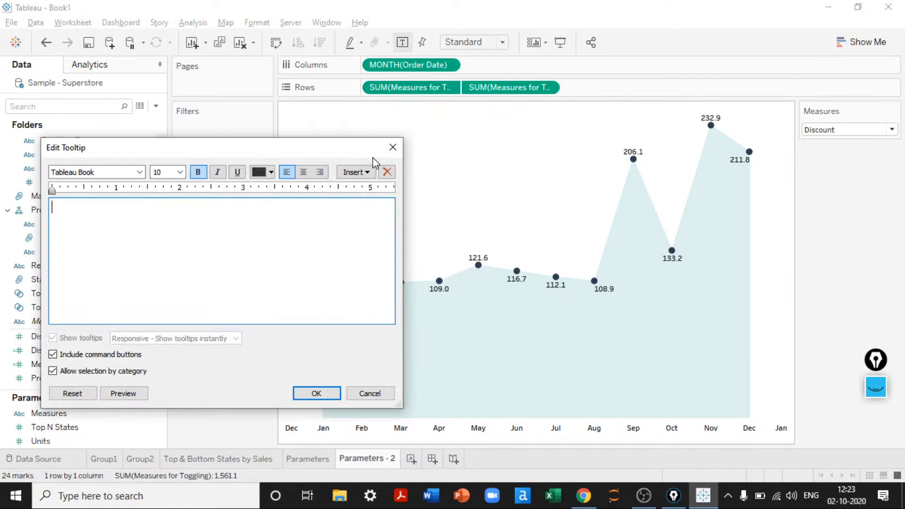
{"action": "left_click", "coordinate": [363, 172]}
{"action": "mouse_move", "coordinate": [375, 187]}
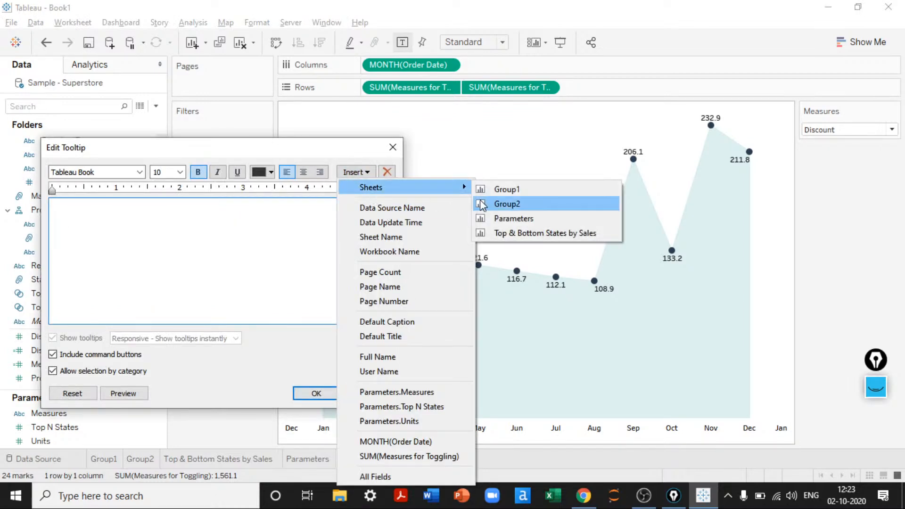
{"action": "left_click", "coordinate": [490, 188]}
{"action": "left_click", "coordinate": [324, 394]}
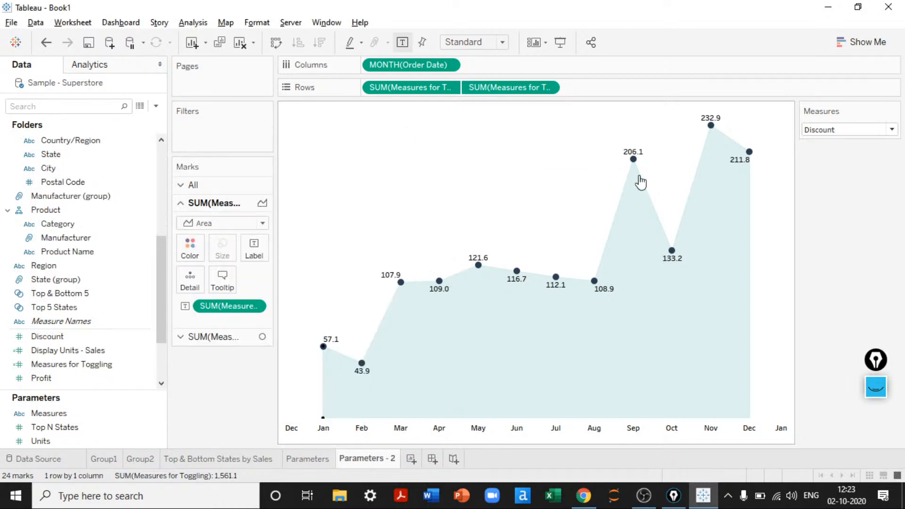
{"action": "left_click", "coordinate": [563, 45]}
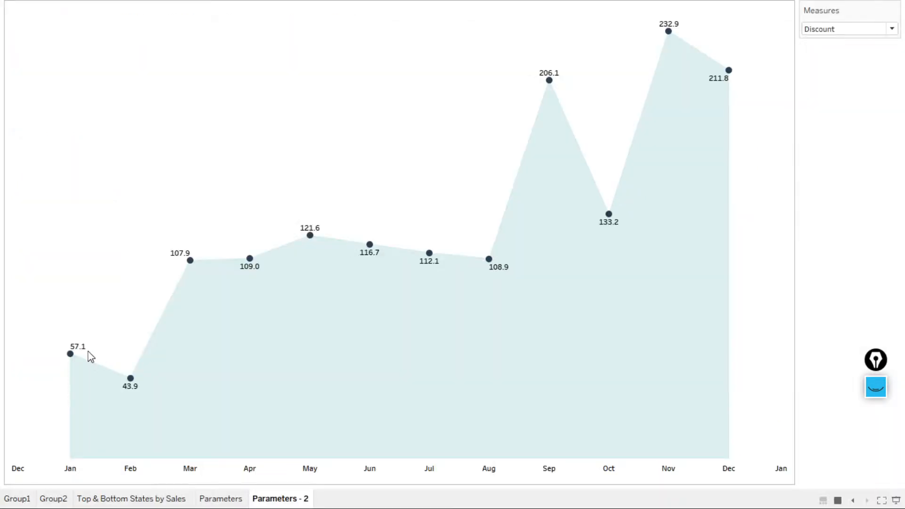
{"action": "mouse_move", "coordinate": [71, 355]}
{"action": "key", "text": "Escape"}
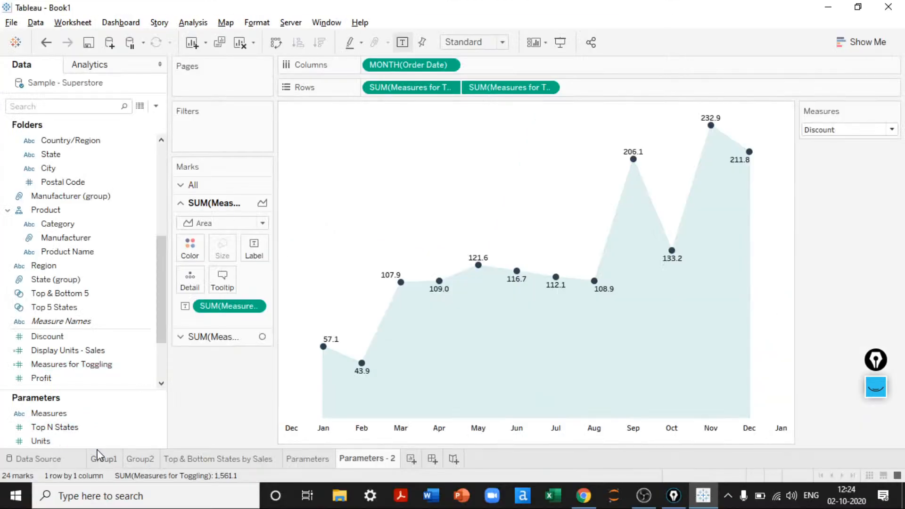
Step: On the Group1 sheet, replace the Sales label on the second bar marks with Measures for Toggling
{"action": "left_click", "coordinate": [99, 458]}
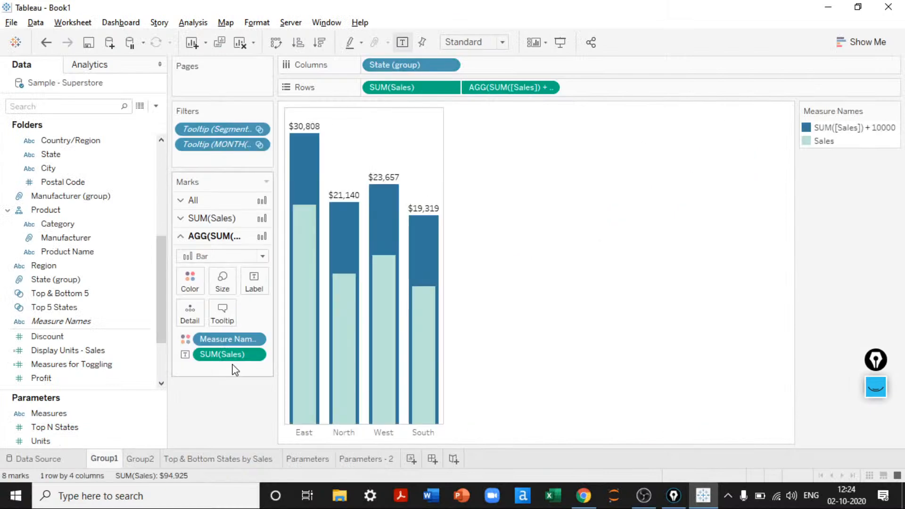
{"action": "left_click_drag", "start_coordinate": [231, 359], "coordinate": [228, 400]}
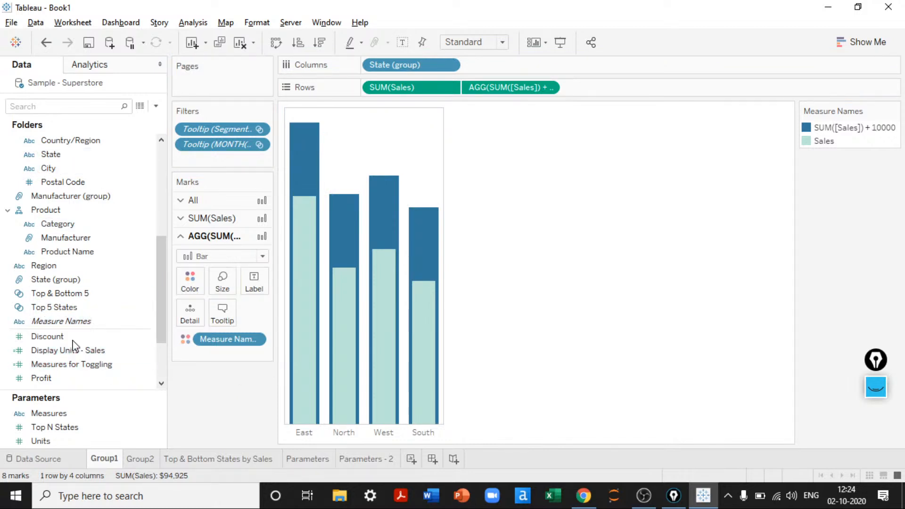
{"action": "left_click_drag", "start_coordinate": [71, 364], "coordinate": [254, 289]}
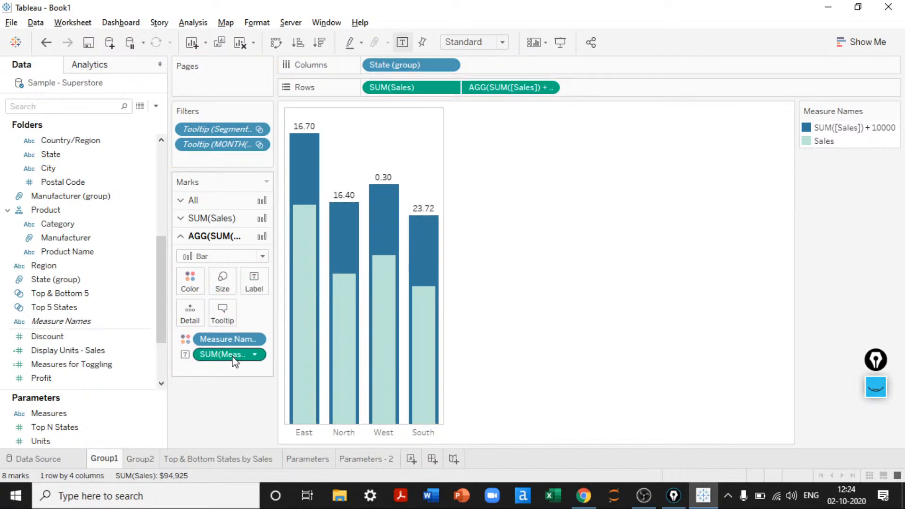
Step: Replace both the Sales and the Sales + 10000 measures in the Group1 rows with Measures for Toggling
{"action": "left_click", "coordinate": [210, 219]}
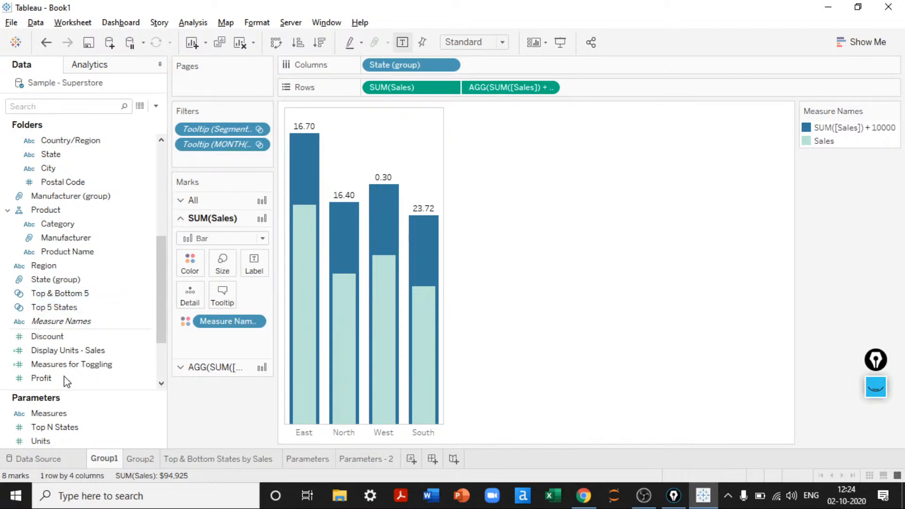
{"action": "left_click_drag", "start_coordinate": [70, 364], "coordinate": [414, 85]}
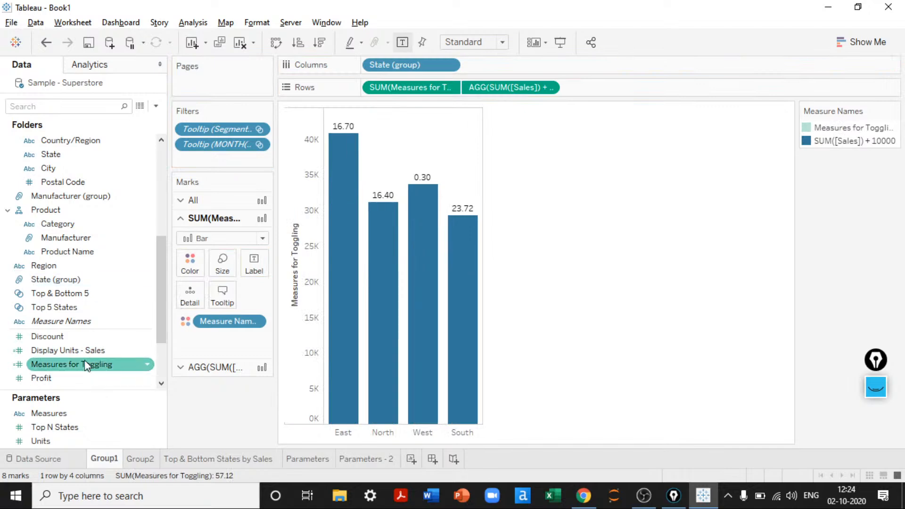
{"action": "left_click_drag", "start_coordinate": [85, 367], "coordinate": [504, 82]}
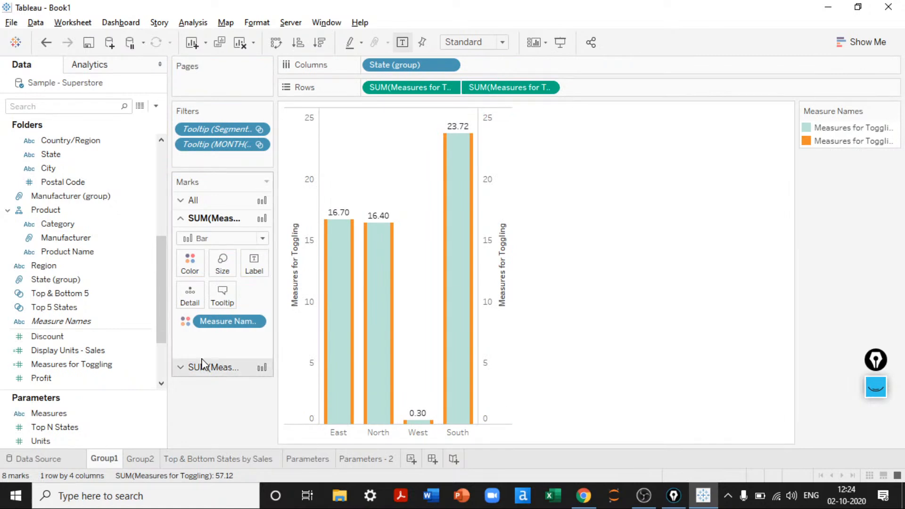
Step: Color the Measures for Toggling (2) bars blue from the Automatic palette
{"action": "left_click", "coordinate": [203, 366]}
{"action": "left_click", "coordinate": [189, 280]}
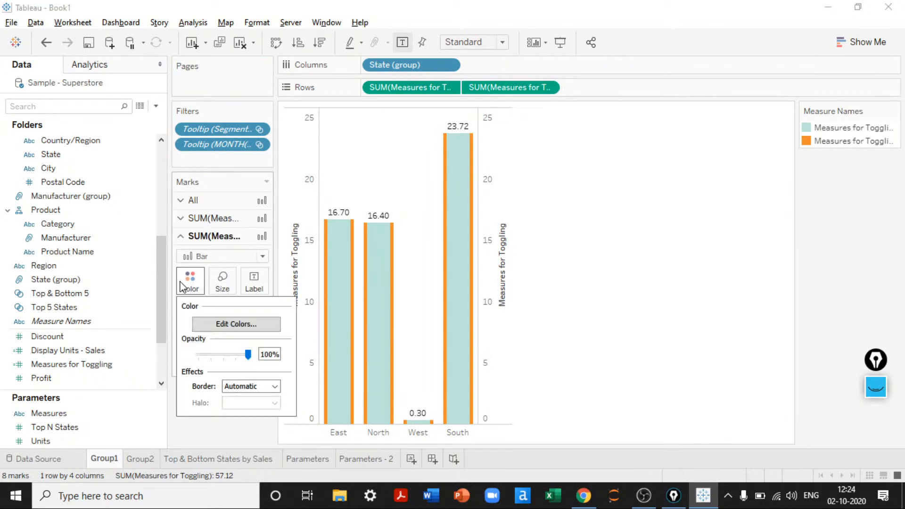
{"action": "left_click", "coordinate": [224, 330]}
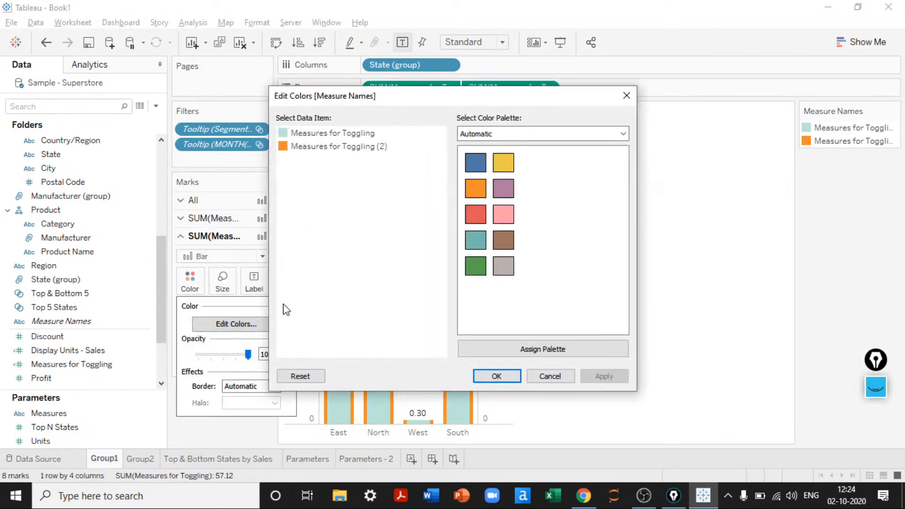
{"action": "left_click", "coordinate": [335, 147]}
{"action": "left_click", "coordinate": [475, 163]}
{"action": "left_click", "coordinate": [605, 376]}
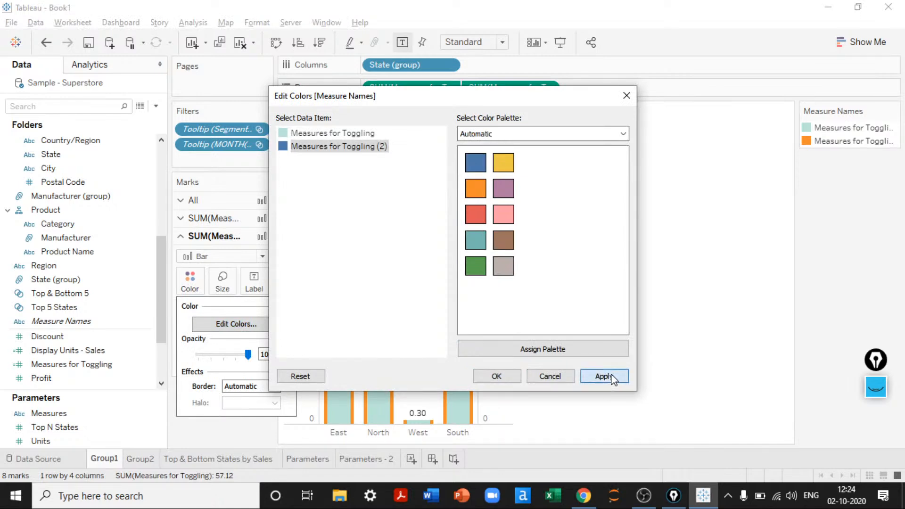
{"action": "left_click", "coordinate": [498, 378]}
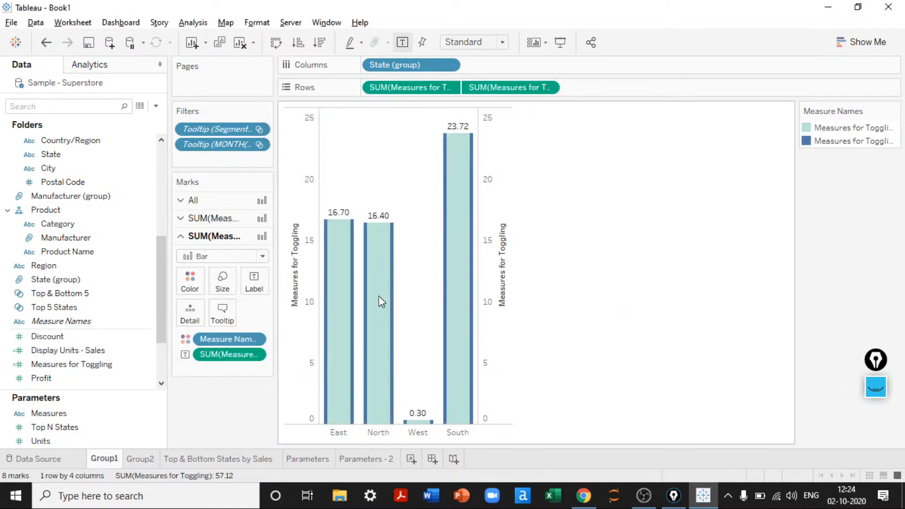
Step: Hide the headers of both Measures for Toggling axes on the Group1 bar chart
{"action": "right_click", "coordinate": [488, 256]}
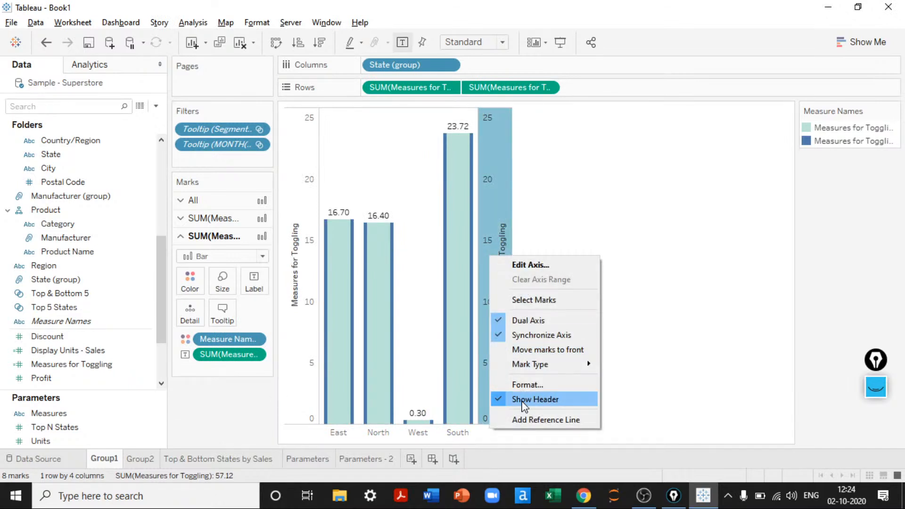
{"action": "left_click", "coordinate": [521, 401]}
{"action": "right_click", "coordinate": [313, 273]}
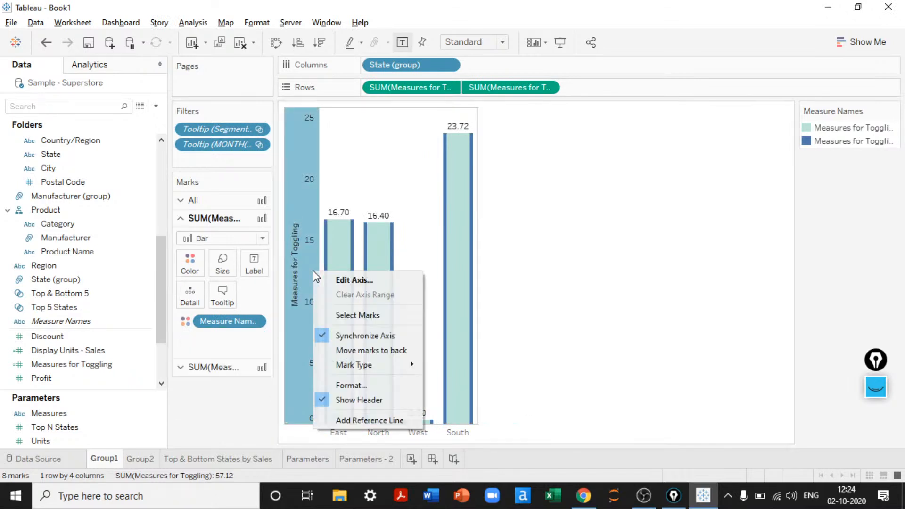
{"action": "left_click", "coordinate": [356, 400]}
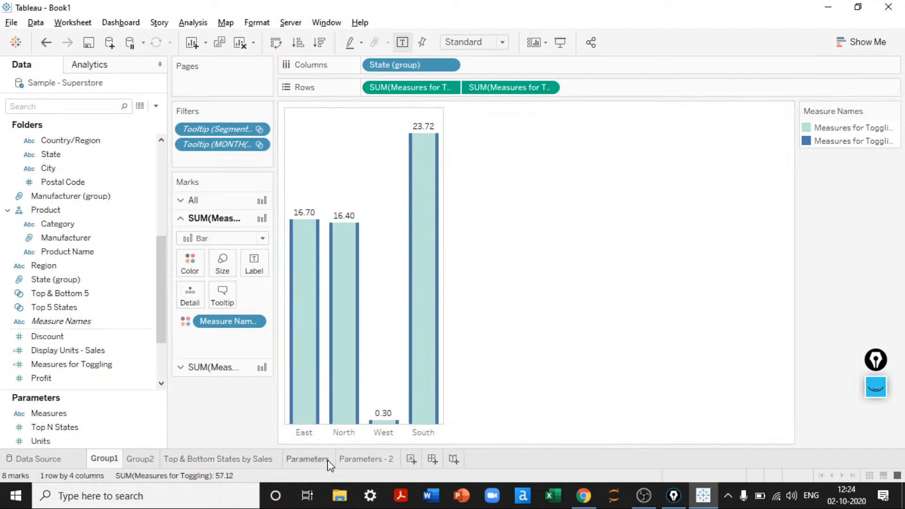
Step: Show the Parameters - 2 sheet in presentation mode and check the tooltips at the January and December points
{"action": "left_click", "coordinate": [328, 463]}
{"action": "left_click", "coordinate": [384, 461]}
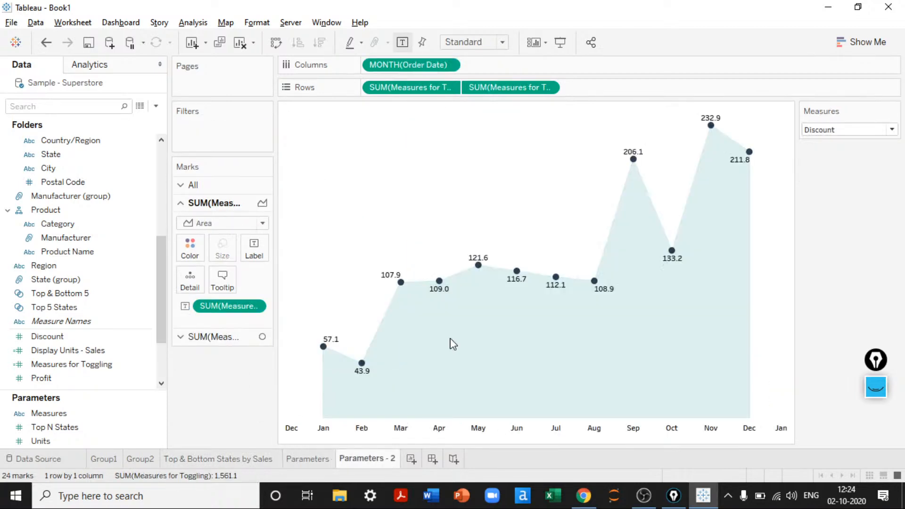
{"action": "left_click", "coordinate": [560, 42]}
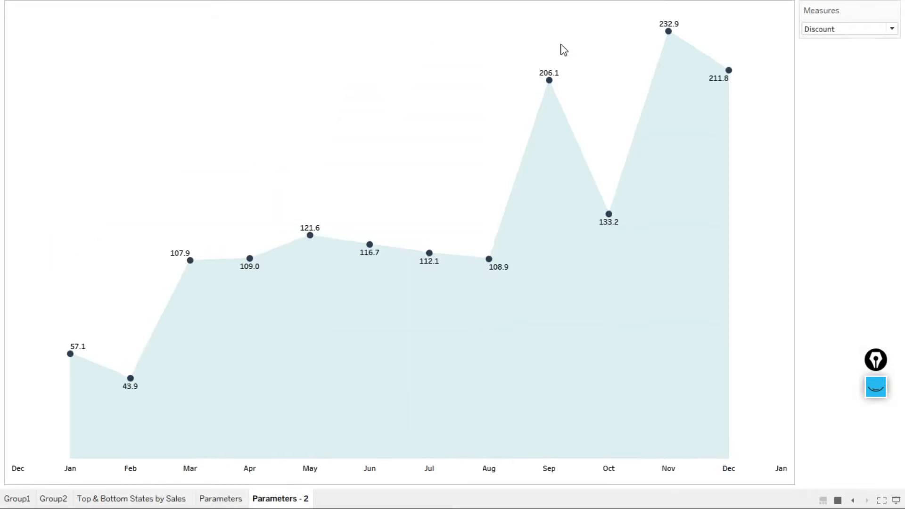
{"action": "mouse_move", "coordinate": [69, 357]}
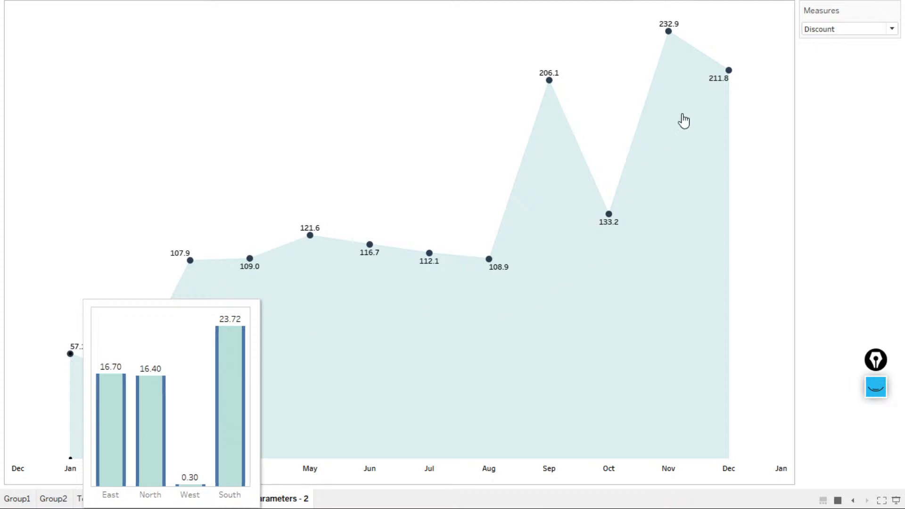
{"action": "mouse_move", "coordinate": [734, 79]}
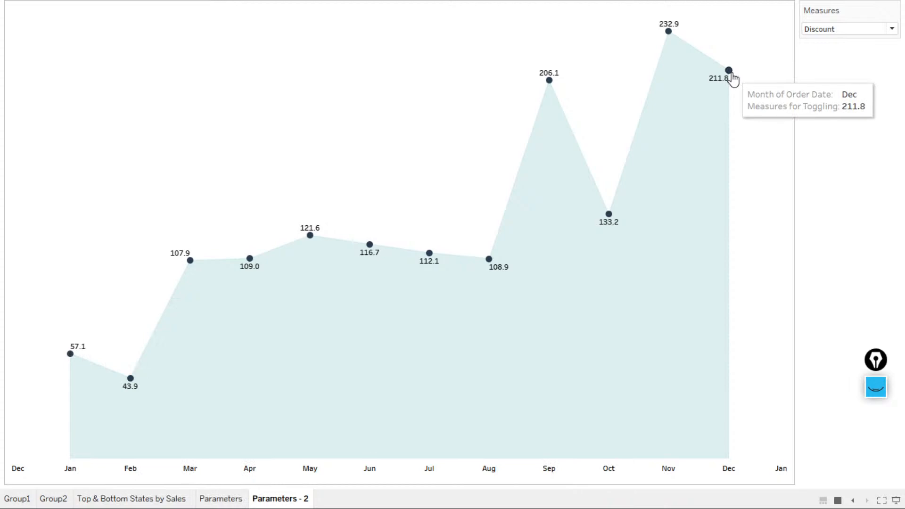
Step: Switch the Measures parameter to Sales and then to Profit, check December's bar chart tooltip, and leave presentation mode
{"action": "left_click", "coordinate": [832, 29]}
{"action": "left_click", "coordinate": [822, 51]}
{"action": "left_click", "coordinate": [818, 29]}
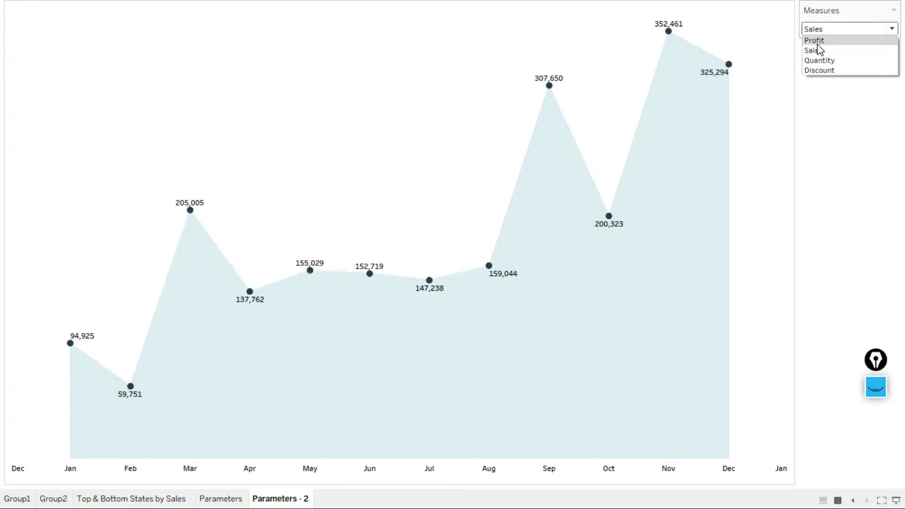
{"action": "left_click", "coordinate": [814, 41]}
{"action": "mouse_move", "coordinate": [728, 43]}
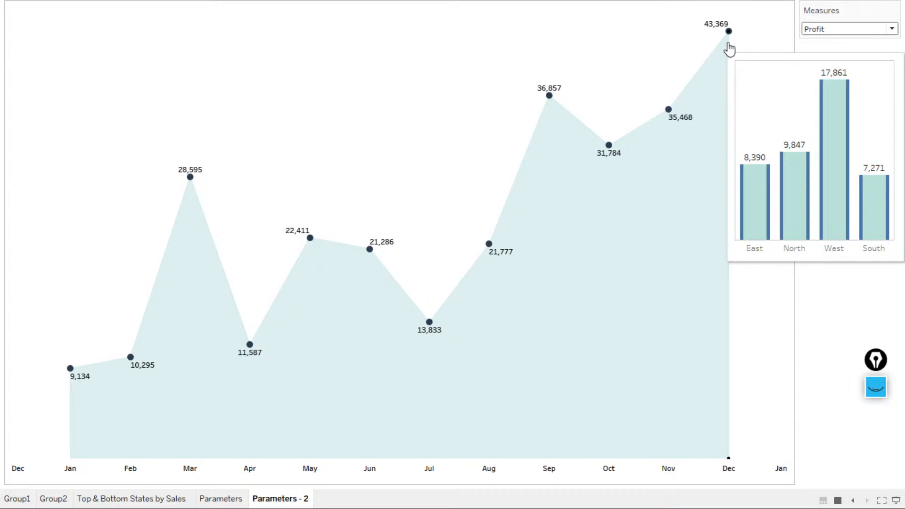
{"action": "key", "text": "Escape"}
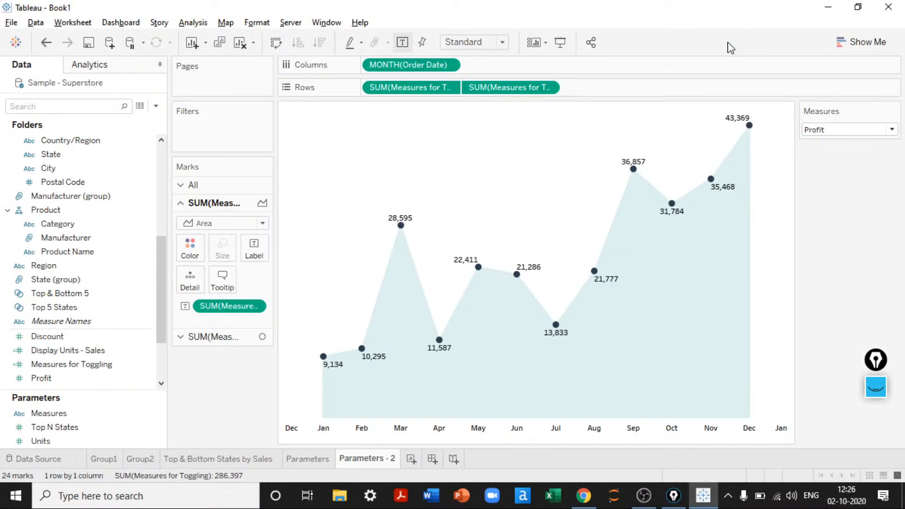
{"action": "left_click", "coordinate": [827, 7]}
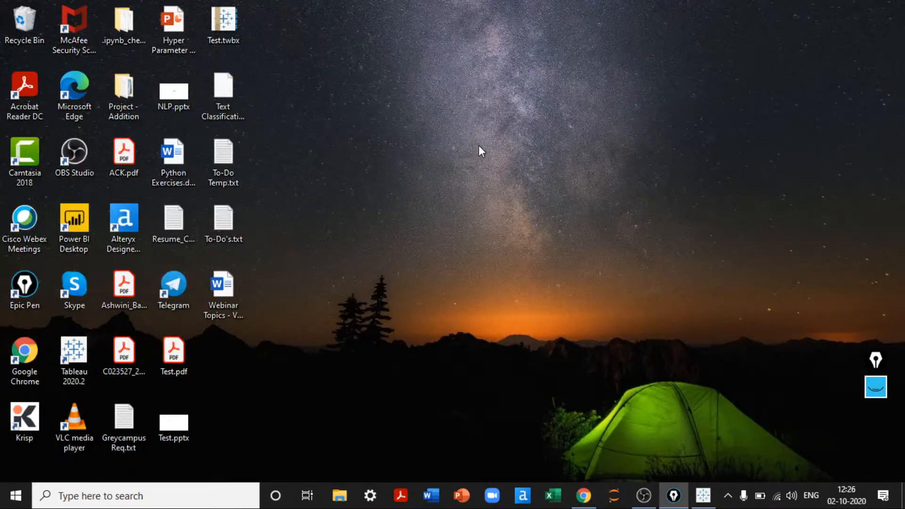
{"action": "key", "text": "alt+Tab"}
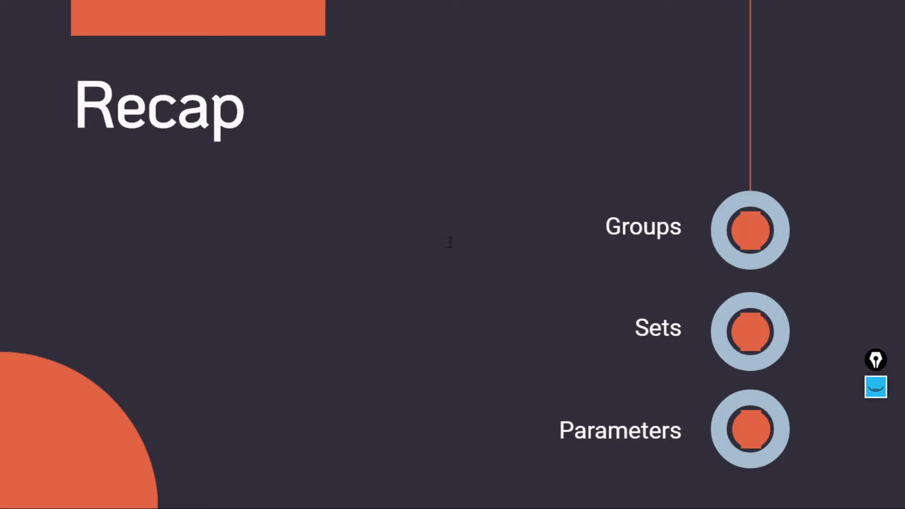
{"action": "key", "text": "Right"}
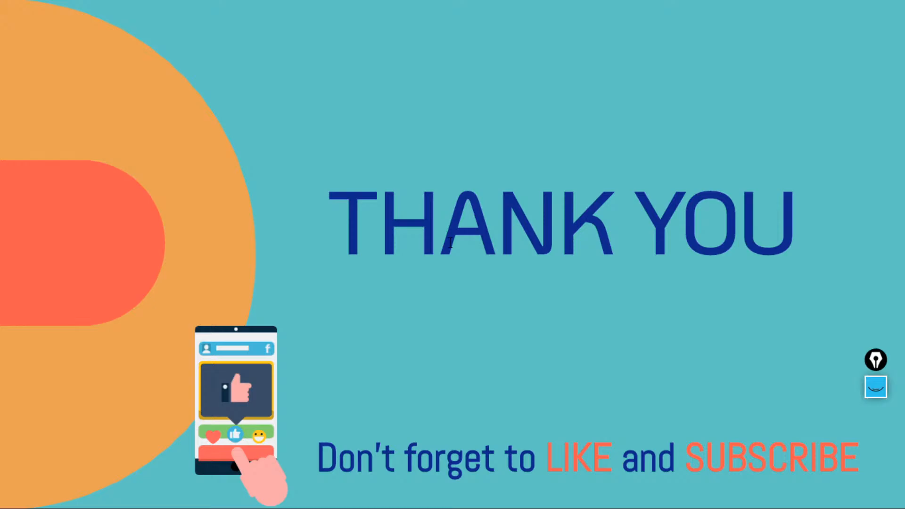
{"action": "key", "text": "super+d"}
{"action": "left_click", "coordinate": [654, 502]}
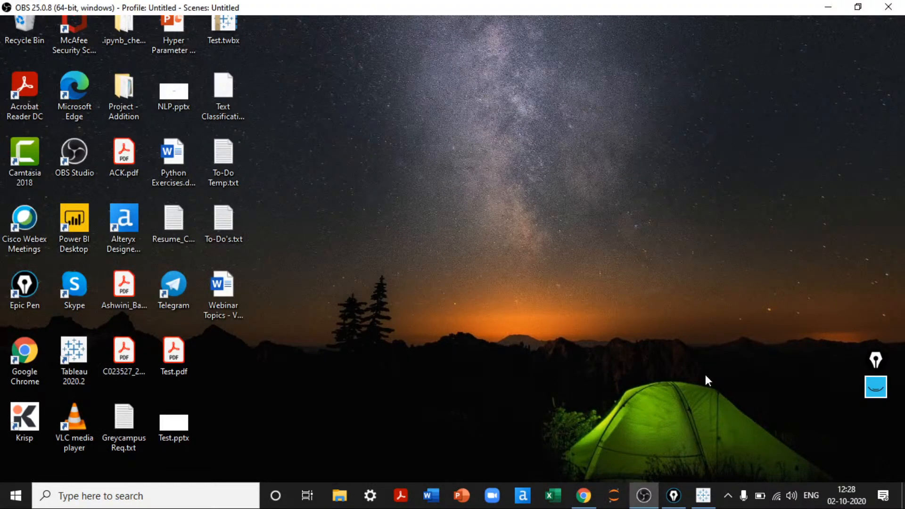